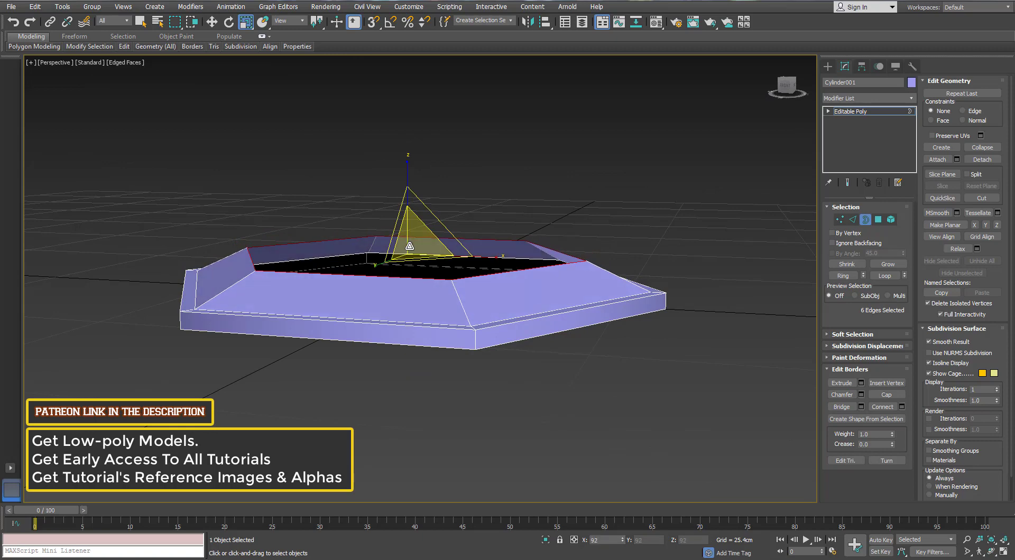
# Extrude the border of the base's top opening inward at about 93% scale.
pyautogui.press('w')
pyautogui.keyDown('alt'); pyautogui.moveTo(400, 204); pyautogui.dragTo(418, 228, button='middle'); pyautogui.keyUp('alt')
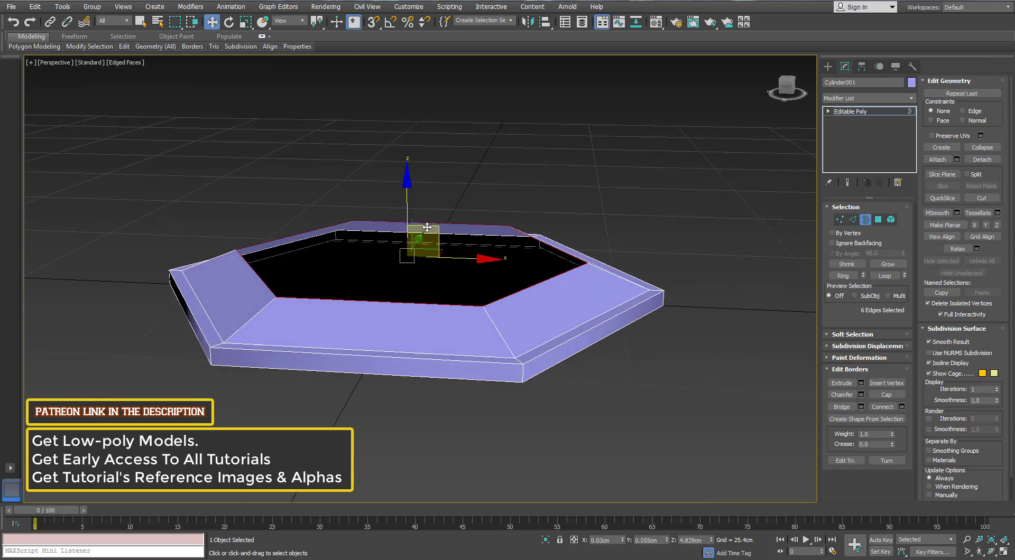
pyautogui.press('r')
pyautogui.moveTo(412, 245); pyautogui.dragTo(409, 247)
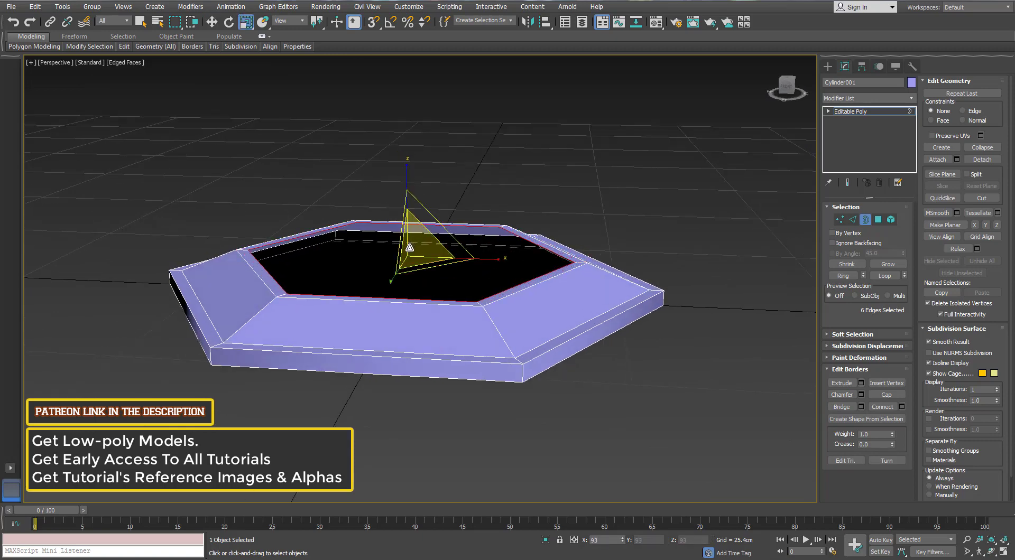
# Extrude the opening's border straight up to a Z height of about 20.2 cm to form the hexagonal column.
pyautogui.keyDown('alt'); pyautogui.moveTo(408, 248); pyautogui.dragTo(407, 235, button='middle'); pyautogui.keyUp('alt')
pyautogui.press('w')
pyautogui.keyDown('shift'); pyautogui.moveTo(408, 203); pyautogui.dragTo(393, 71); pyautogui.keyUp('shift')
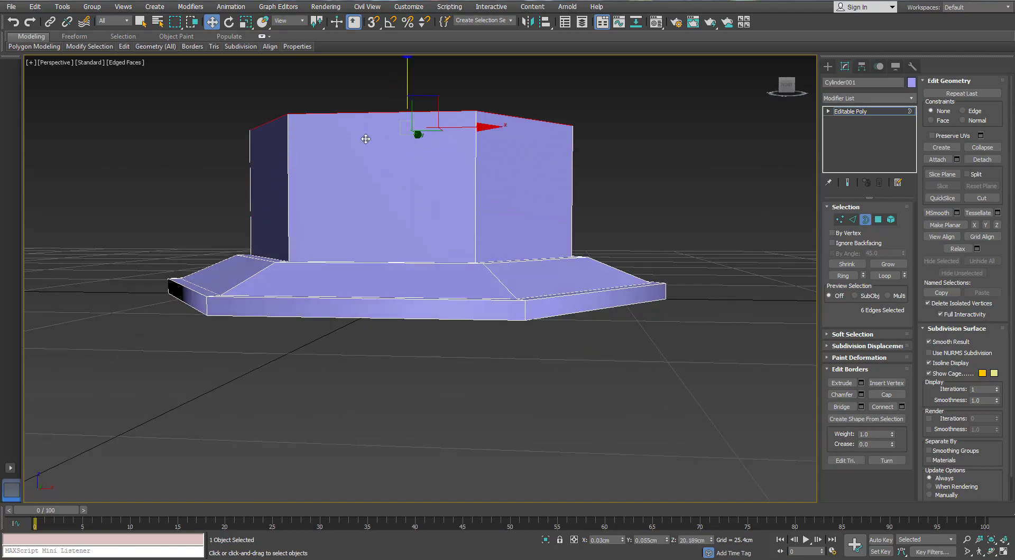
pyautogui.scroll(-3, 379, 188)
pyautogui.keyDown('alt'); pyautogui.moveTo(365, 140); pyautogui.dragTo(425, 224, button='middle'); pyautogui.keyUp('alt')
pyautogui.scroll(3, 394, 210)
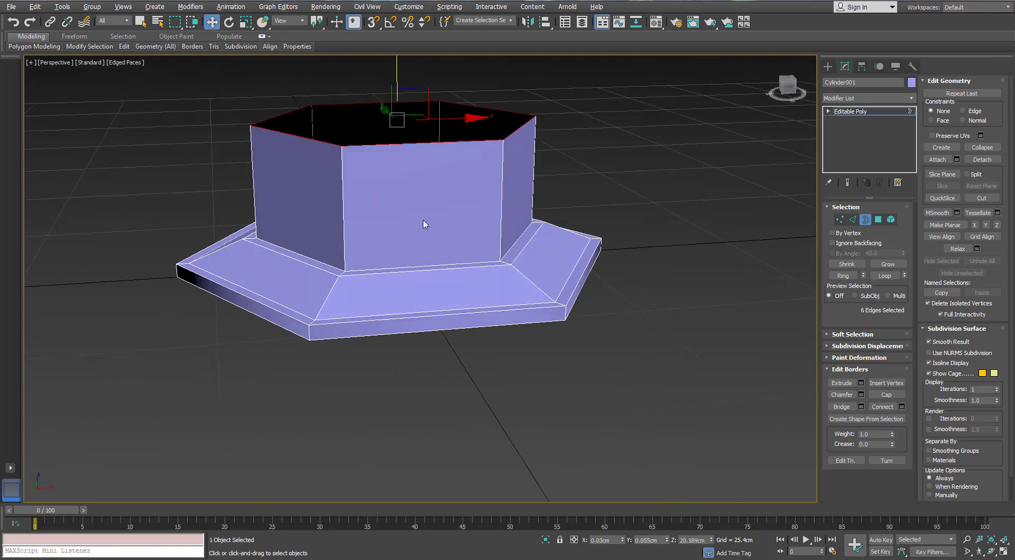
# Select the polygons around the base's outer rim and scale them up uniformly to widen the base.
pyautogui.click(852, 219)
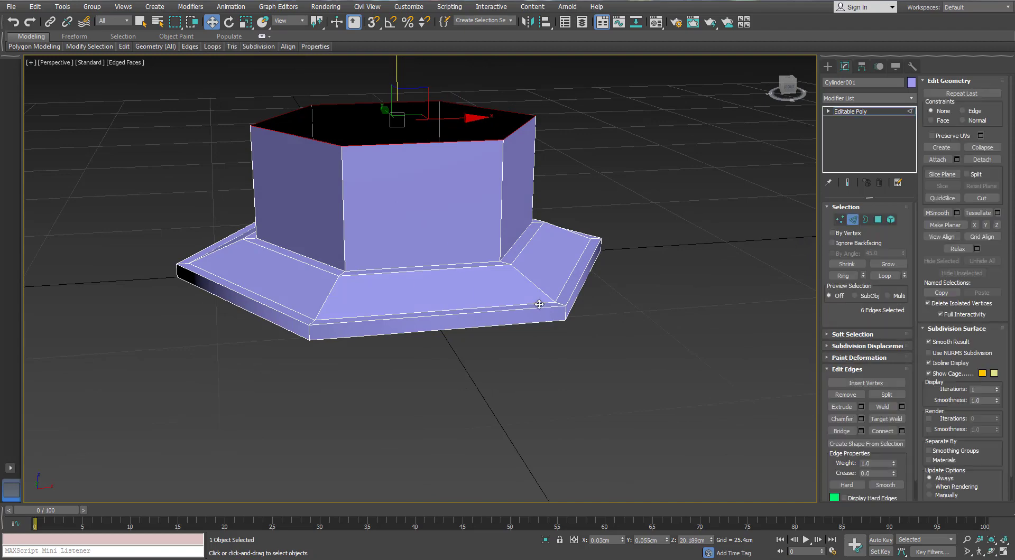
pyautogui.click(888, 276)
pyautogui.keyDown('ctrl'); pyautogui.click(878, 219); pyautogui.keyUp('ctrl')
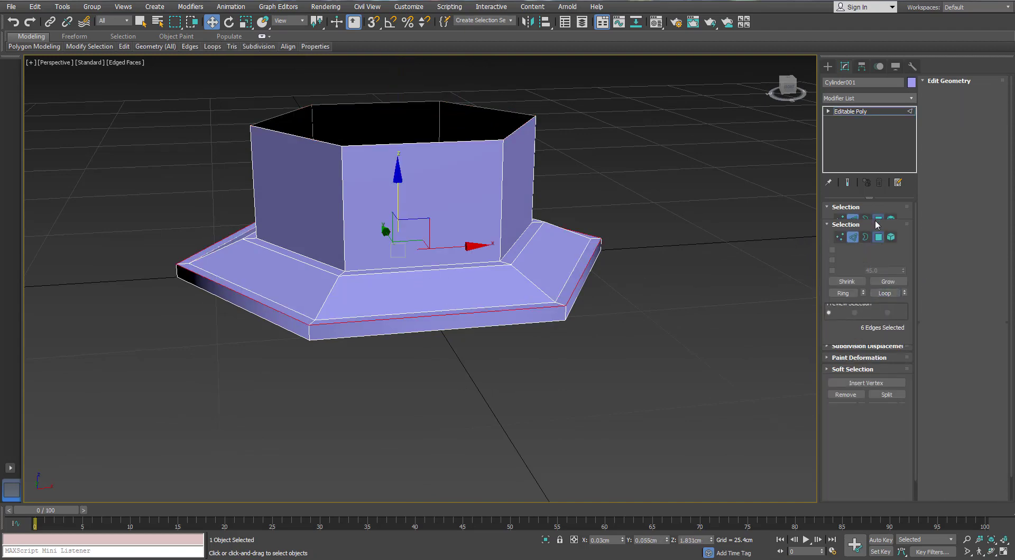
pyautogui.moveTo(429, 285)
pyautogui.keyDown('alt'); pyautogui.mouseDown(button='middle')
pyautogui.moveTo(427, 249)
pyautogui.moveTo(430, 287)
pyautogui.mouseUp(button='middle'); pyautogui.keyUp('alt')
pyautogui.press('r')
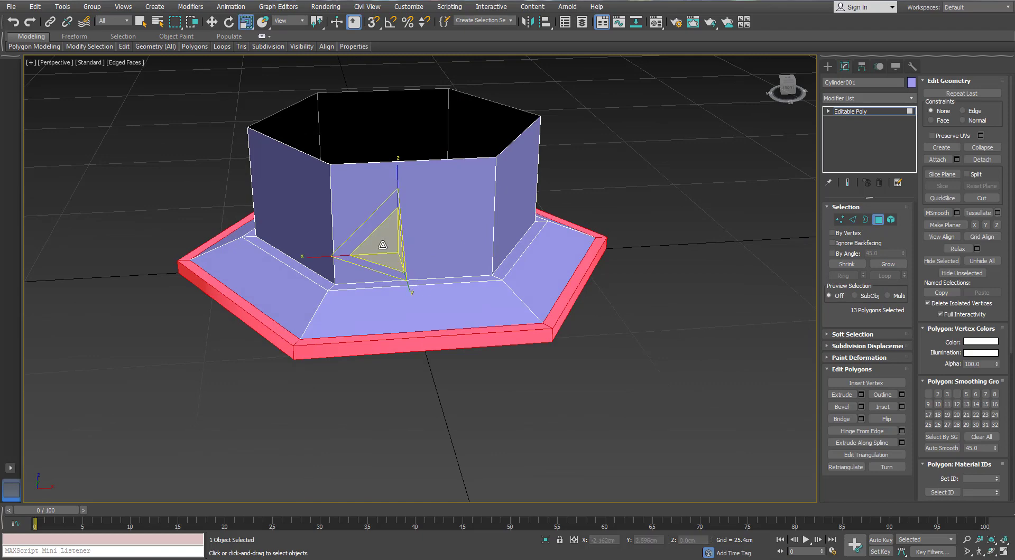
pyautogui.moveTo(382, 244); pyautogui.dragTo(378, 241)
pyautogui.moveTo(378, 241)
pyautogui.keyDown('alt'); pyautogui.mouseDown(button='middle')
pyautogui.moveTo(347, 219)
pyautogui.moveTo(373, 240)
pyautogui.mouseUp(button='middle'); pyautogui.keyUp('alt')
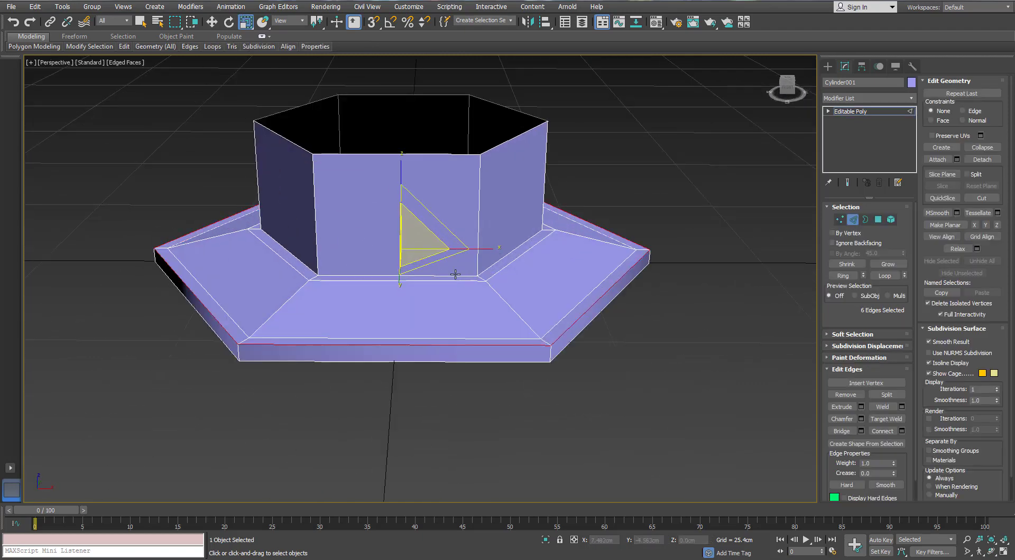
# Raise the column's open top border along Z to about 24.8 cm to make the column taller.
pyautogui.doubleClick(403, 158)
pyautogui.press('w')
pyautogui.keyDown('alt'); pyautogui.moveTo(403, 150); pyautogui.dragTo(397, 196, button='middle'); pyautogui.keyUp('alt')
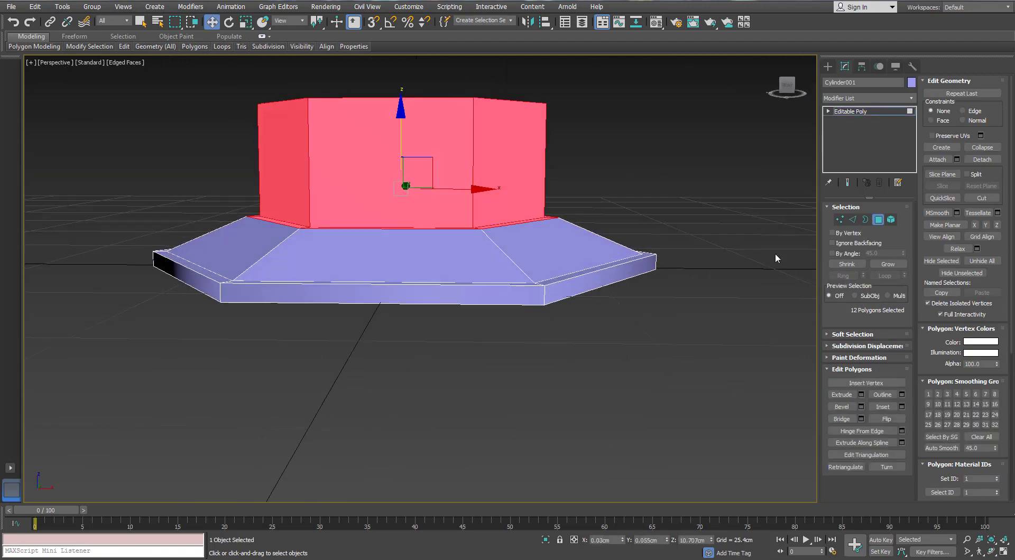
pyautogui.click(865, 219)
pyautogui.click(385, 105)
pyautogui.moveTo(385, 116); pyautogui.dragTo(401, 172, button='middle')
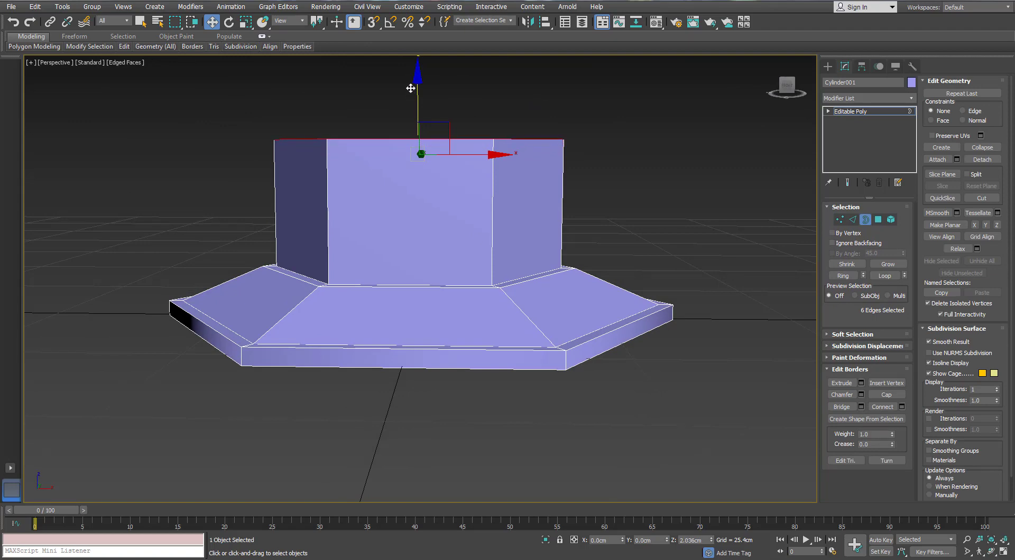
pyautogui.keyDown('alt'); pyautogui.moveTo(407, 85); pyautogui.dragTo(401, 91, button='middle'); pyautogui.keyUp('alt')
# Extrude the column's top border outward into a narrow ledge, and extrude it up about 2.7 cm.
pyautogui.moveTo(292, 172); pyautogui.dragTo(329, 269, button='middle')
pyautogui.scroll(3, 262, 307)
pyautogui.scroll(-4, 265, 308)
pyautogui.scroll(3, 330, 270)
pyautogui.press('r')
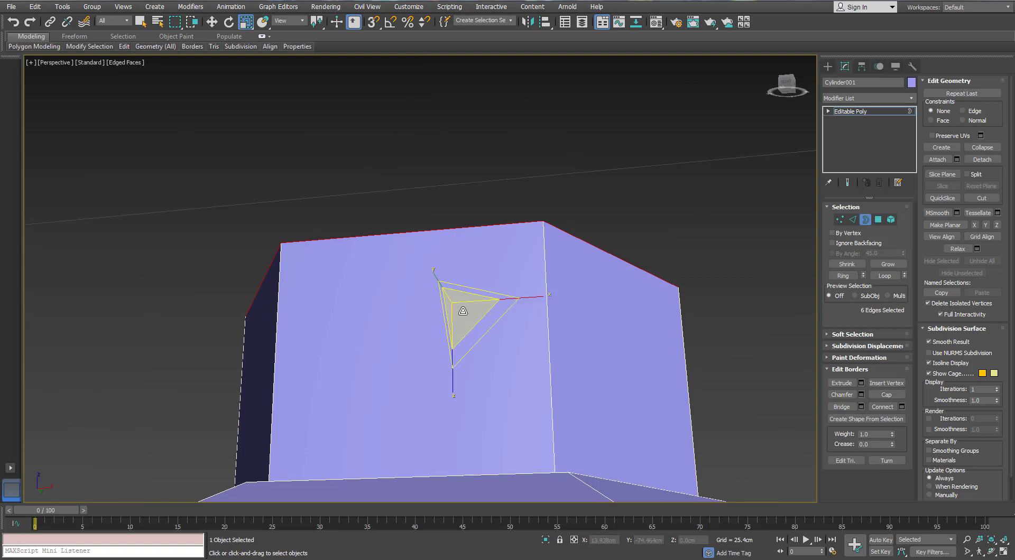
pyautogui.keyDown('shift'); pyautogui.moveTo(456, 311); pyautogui.dragTo(458, 304); pyautogui.keyUp('shift')
pyautogui.press('w')
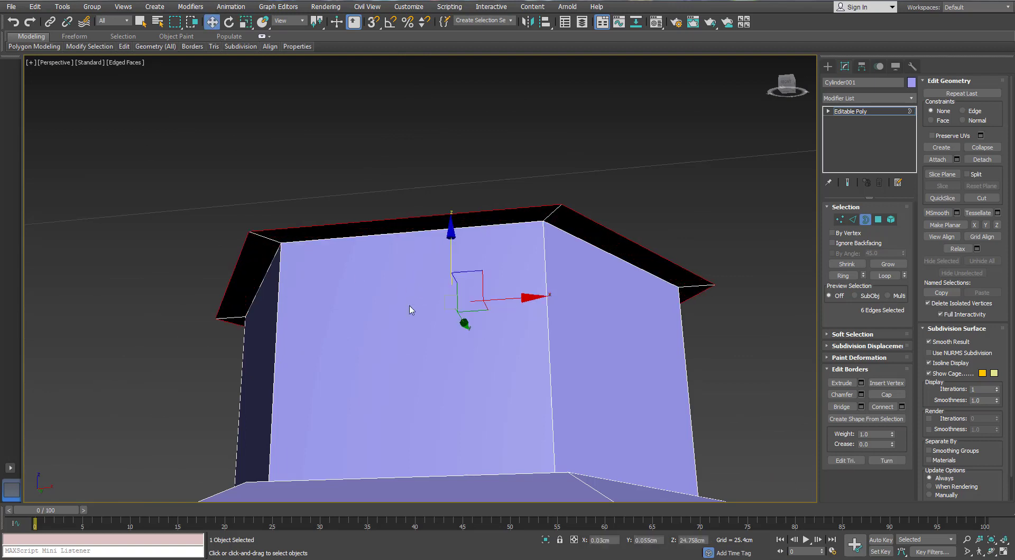
pyautogui.keyDown('shift'); pyautogui.moveTo(448, 252); pyautogui.dragTo(444, 236); pyautogui.keyUp('shift')
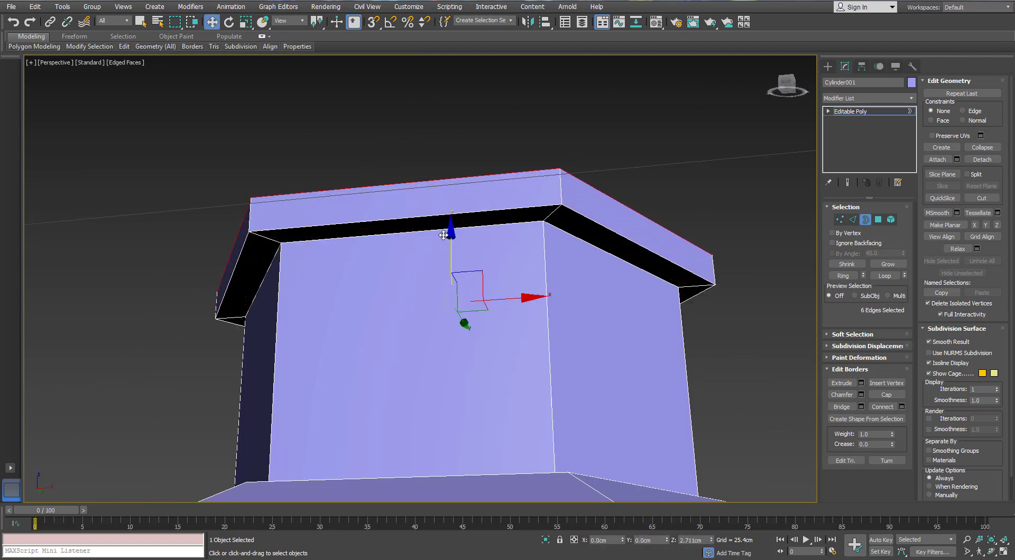
# Extrude the border outward again into a wider second ledge, with an upward extrusion of about 0.6 cm.
pyautogui.press('r')
pyautogui.keyDown('shift'); pyautogui.moveTo(455, 275); pyautogui.dragTo(454, 264); pyautogui.keyUp('shift')
pyautogui.press('w')
pyautogui.keyDown('shift'); pyautogui.moveTo(449, 228); pyautogui.dragTo(448, 226); pyautogui.keyUp('shift')
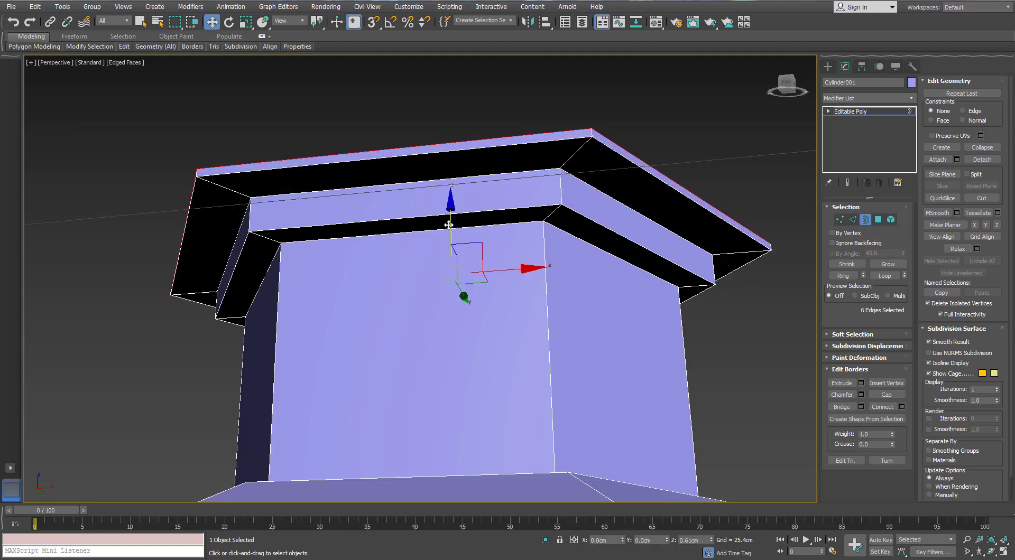
# Extrude the cap's top border inward at 79% scale and lift it slightly into a small step.
pyautogui.keyDown('alt'); pyautogui.moveTo(361, 229); pyautogui.dragTo(362, 270, button='middle'); pyautogui.keyUp('alt')
pyautogui.press('r')
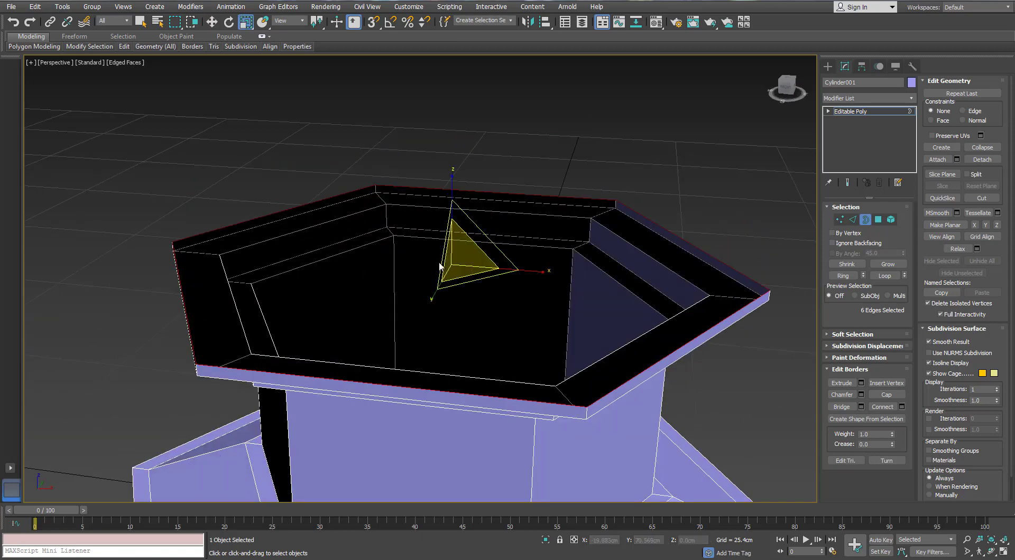
pyautogui.keyDown('shift'); pyautogui.moveTo(455, 261); pyautogui.dragTo(455, 267); pyautogui.keyUp('shift')
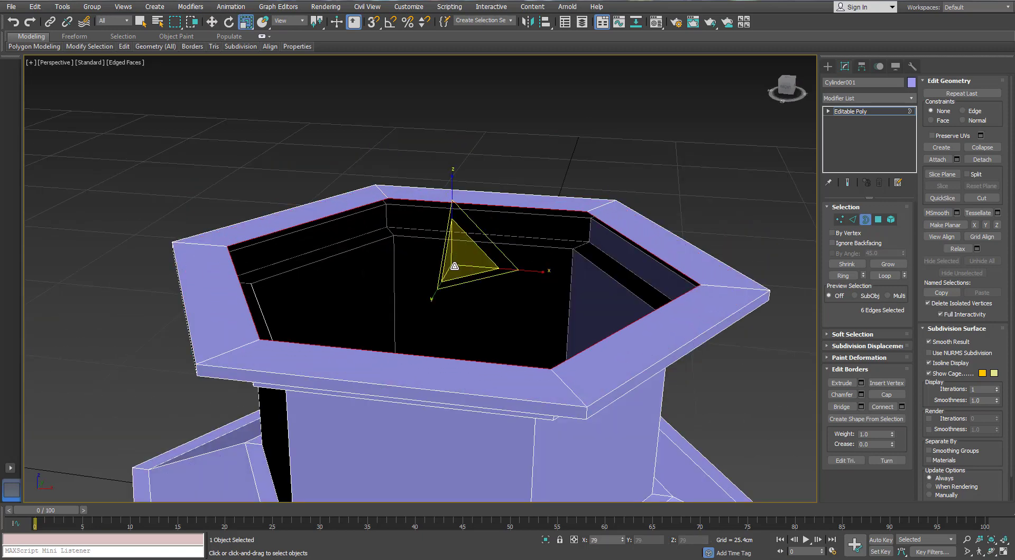
pyautogui.press('w')
pyautogui.keyDown('alt'); pyautogui.moveTo(426, 276); pyautogui.dragTo(427, 253, button='middle'); pyautogui.keyUp('alt')
pyautogui.moveTo(453, 203); pyautogui.dragTo(453, 197)
pyautogui.keyDown('alt'); pyautogui.moveTo(439, 221); pyautogui.dragTo(430, 242, button='middle'); pyautogui.keyUp('alt')
# Extrude the cap's border inward at 71% scale and collapse it to a single central point to close the top.
pyautogui.press('r')
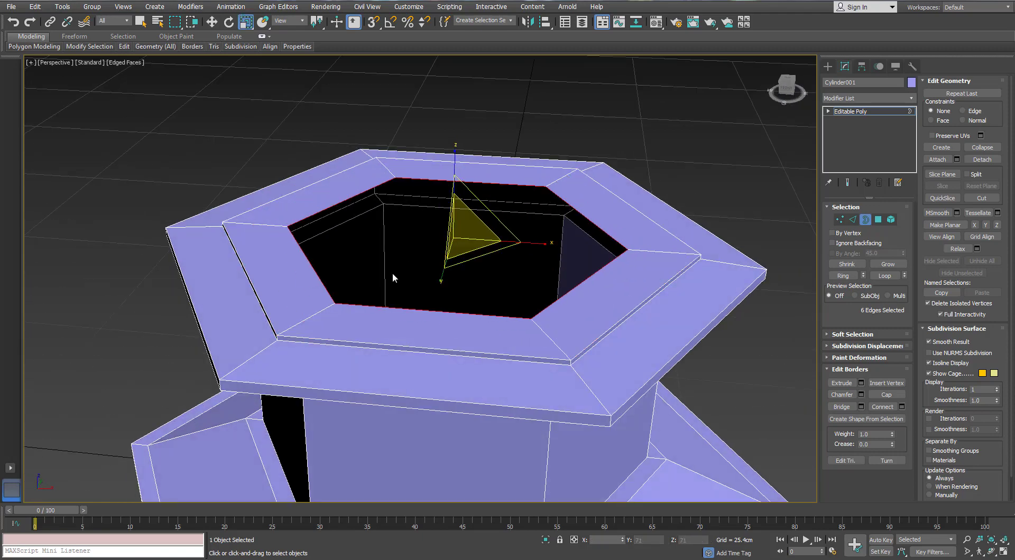
pyautogui.rightClick(366, 305)
pyautogui.click(345, 196)
pyautogui.scroll(-4, 357, 228)
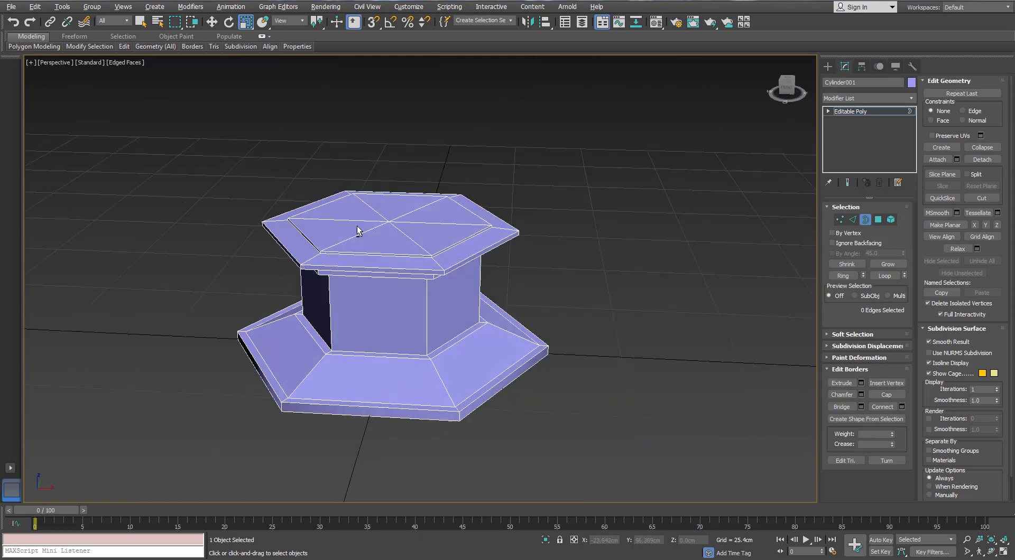
# Inset the hexagonal bottom face of the base by 5.782 cm.
pyautogui.keyDown('alt'); pyautogui.moveTo(358, 228); pyautogui.dragTo(382, 235, button='middle'); pyautogui.keyUp('alt')
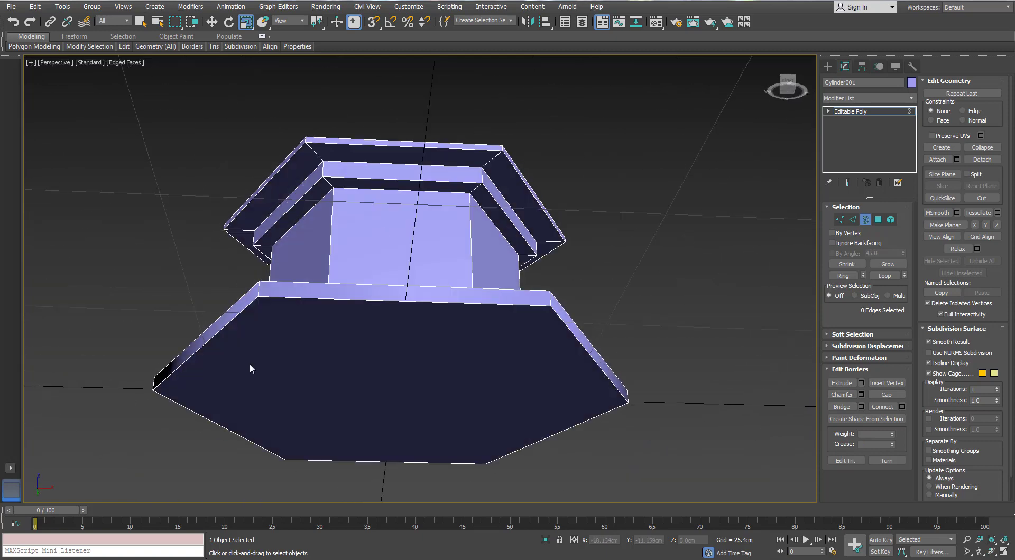
pyautogui.keyDown('alt'); pyautogui.moveTo(250, 365); pyautogui.dragTo(288, 321, button='middle'); pyautogui.keyUp('alt')
pyautogui.click(877, 221)
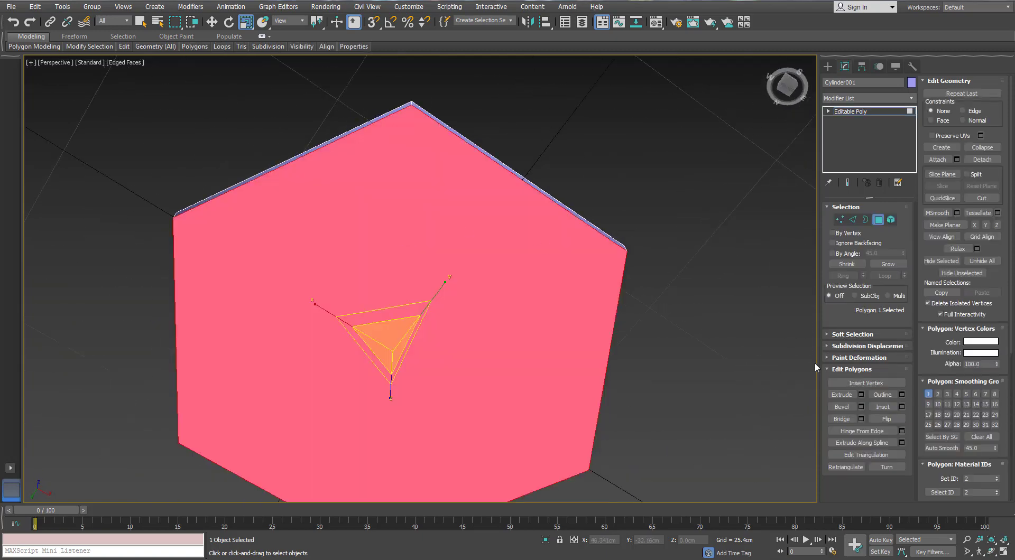
pyautogui.click(901, 406)
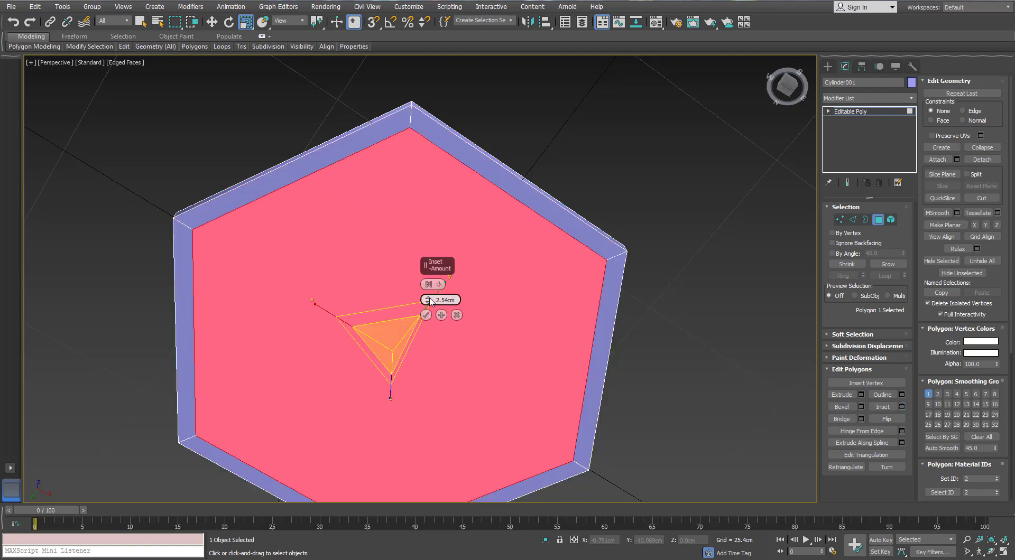
pyautogui.moveTo(428, 299); pyautogui.dragTo(428, 294)
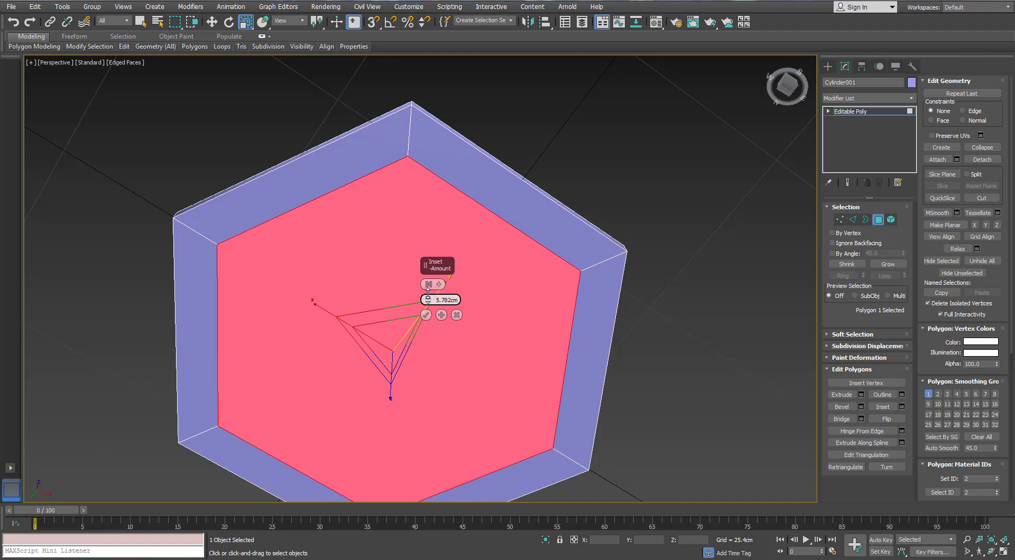
pyautogui.click(426, 315)
# Detach two adjacent polygons of the bottom's inset ring as a cloned object.
pyautogui.keyDown('alt'); pyautogui.moveTo(426, 314); pyautogui.dragTo(338, 158, button='middle'); pyautogui.keyUp('alt')
pyautogui.click(454, 177)
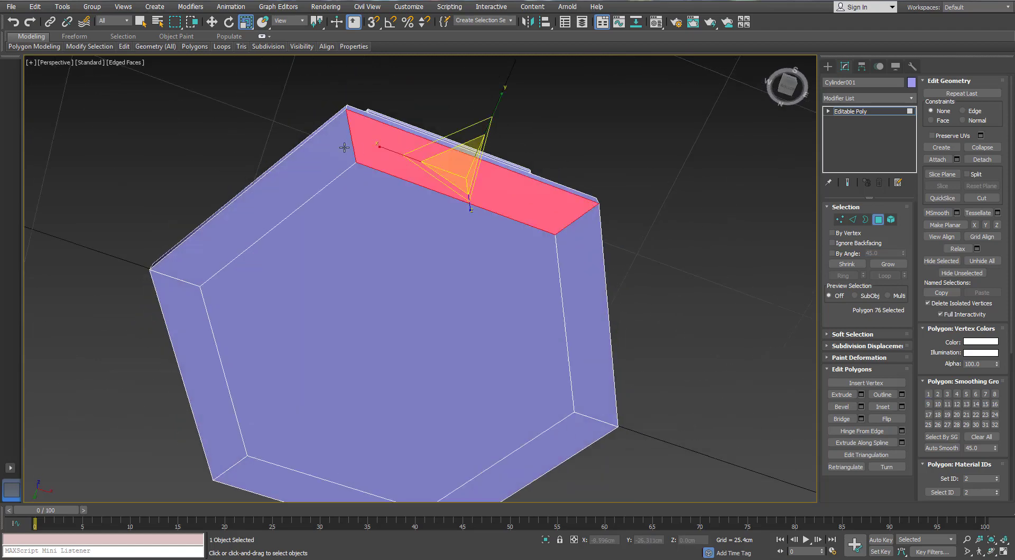
pyautogui.keyDown('ctrl'); pyautogui.click(312, 177); pyautogui.keyUp('ctrl')
pyautogui.click(980, 159)
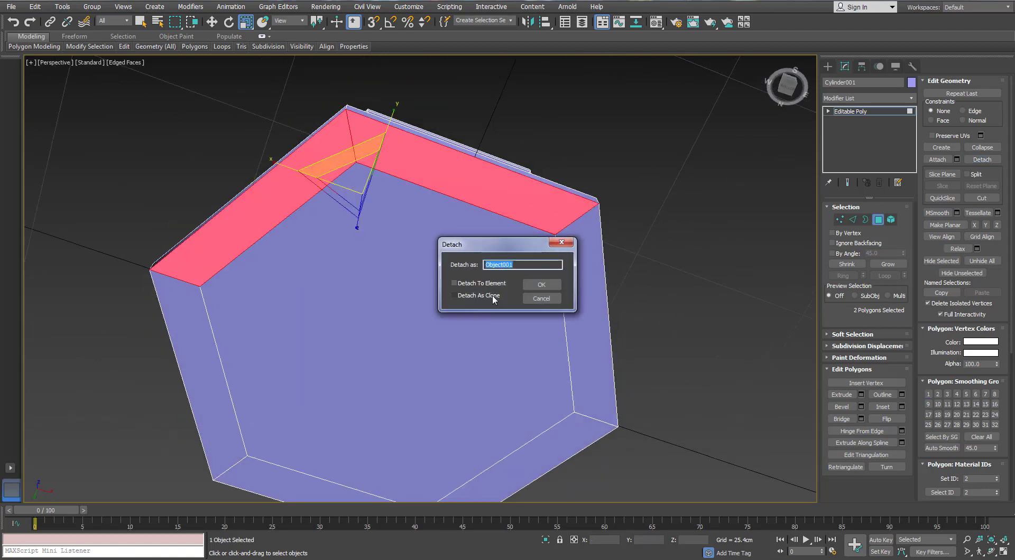
pyautogui.click(541, 284)
# Collapse the inner bottom polygon of the base to a single central vertex.
pyautogui.press('4')
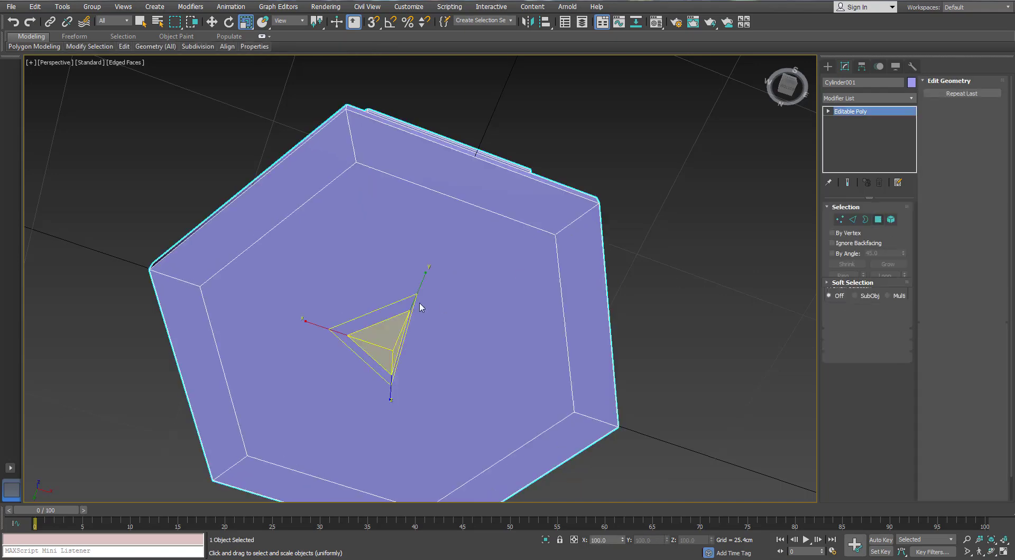
pyautogui.press('4')
pyautogui.click(394, 290)
pyautogui.rightClick(389, 276)
pyautogui.click(370, 187)
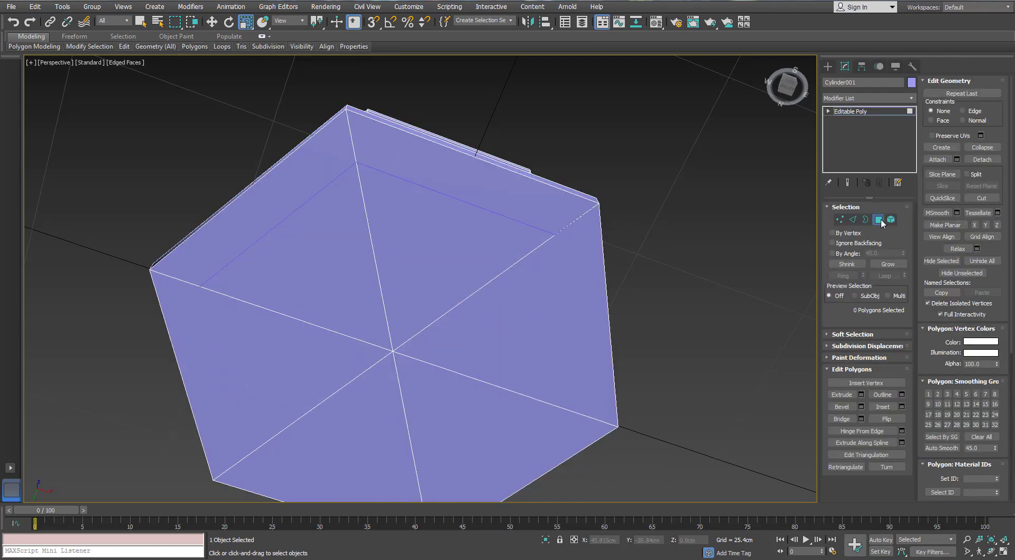
# Connect the long edges of both polygons in the detached strip with 2 segments and a pinch of 36.
pyautogui.click(880, 221)
pyautogui.click(444, 153)
pyautogui.keyDown('alt'); pyautogui.moveTo(445, 154); pyautogui.dragTo(484, 157, button='middle'); pyautogui.keyUp('alt')
pyautogui.click(851, 220)
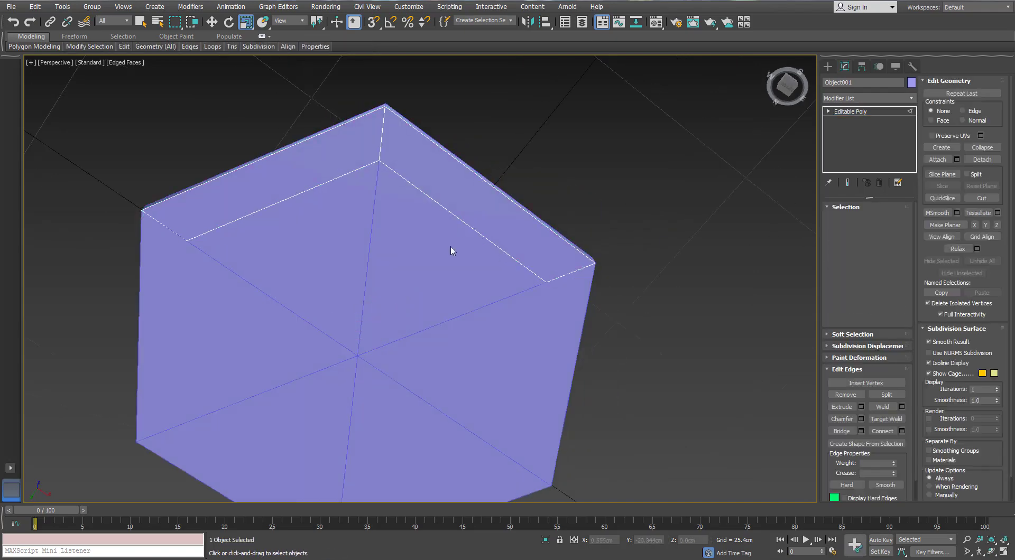
pyautogui.moveTo(494, 126); pyautogui.dragTo(452, 251)
pyautogui.keyDown('ctrl'); pyautogui.moveTo(301, 93); pyautogui.dragTo(347, 211); pyautogui.keyUp('ctrl')
pyautogui.click(902, 431)
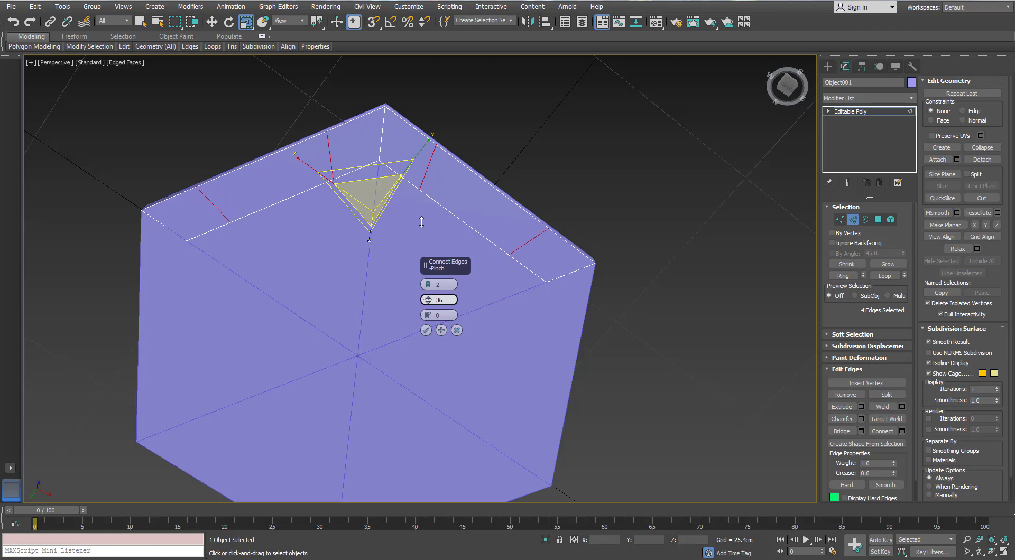
pyautogui.click(425, 330)
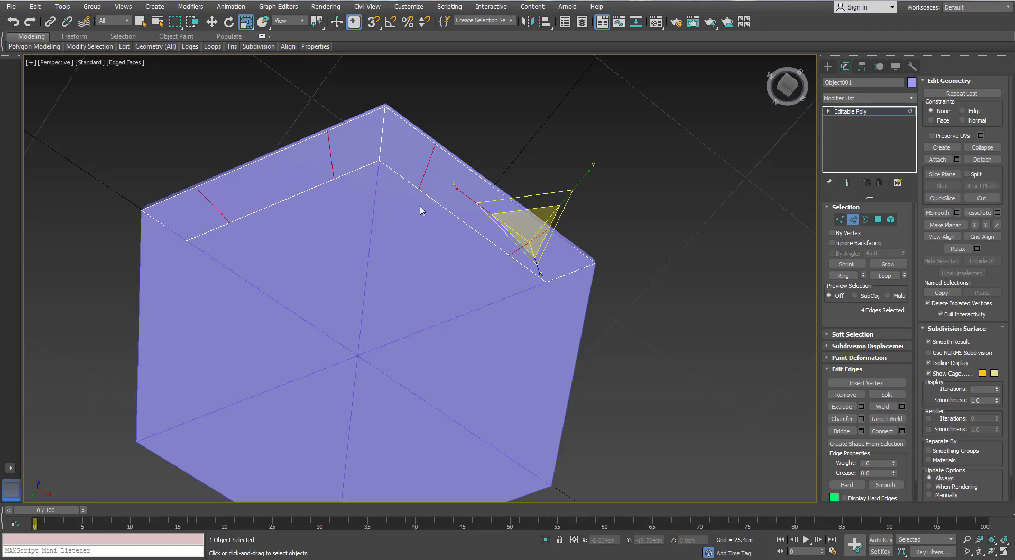
# Delete the four outer polygons of the detached strip, keeping only its L-shaped corner.
pyautogui.click(876, 221)
pyautogui.moveTo(566, 136); pyautogui.dragTo(508, 279)
pyautogui.keyDown('ctrl'); pyautogui.moveTo(201, 151); pyautogui.dragTo(256, 257); pyautogui.keyUp('ctrl')
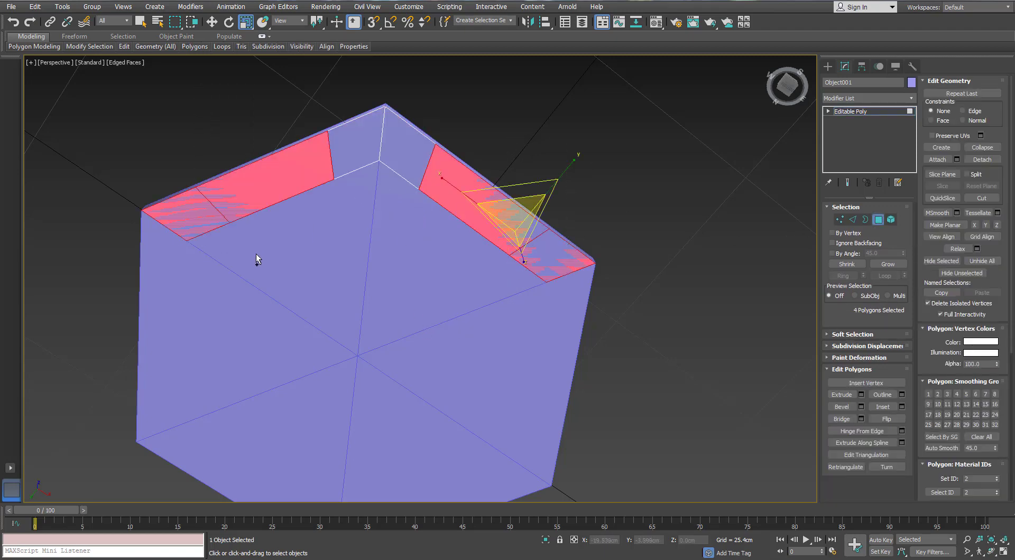
pyautogui.press('Delete')
# Add a Shell modifier with a 2.54 cm outer amount to the L-shaped corner piece.
pyautogui.keyDown('alt'); pyautogui.moveTo(256, 254); pyautogui.dragTo(344, 159, button='middle'); pyautogui.keyUp('alt')
pyautogui.scroll(3, 328, 183)
pyautogui.click(869, 217)
pyautogui.click(870, 217)
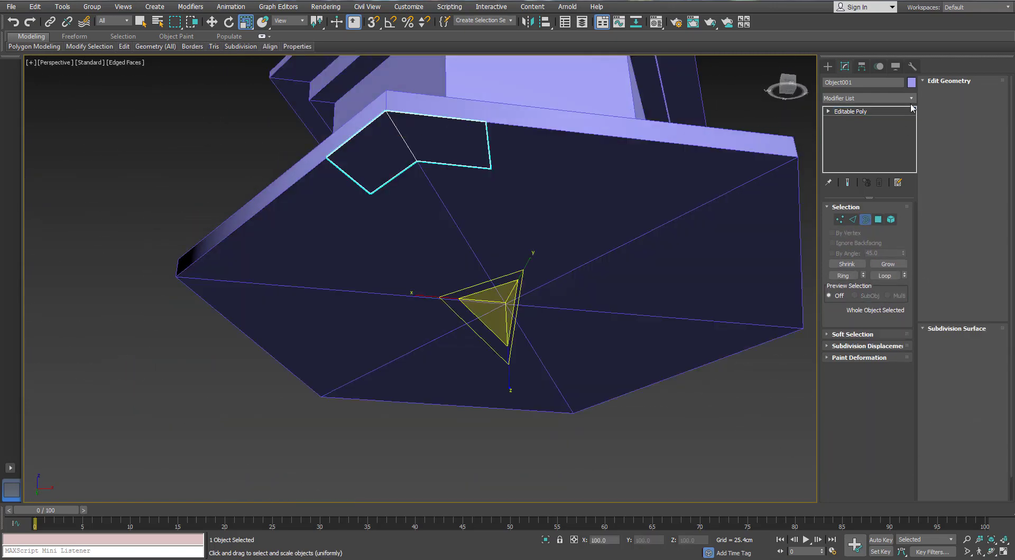
pyautogui.click(910, 98)
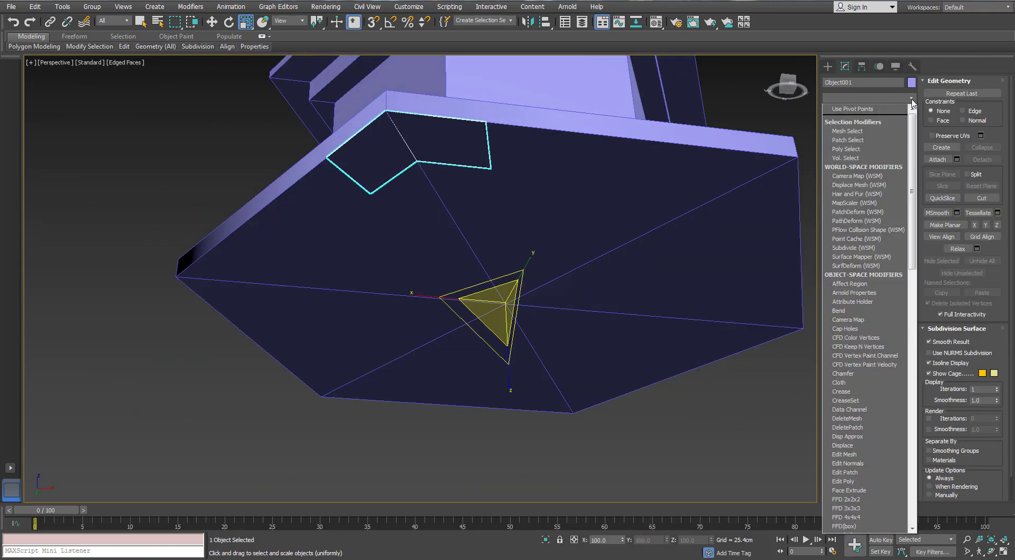
pyautogui.write('sh')
pyautogui.press('Return')
# Convert the shelled corner piece to an Editable Poly.
pyautogui.keyDown('alt'); pyautogui.moveTo(582, 206); pyautogui.dragTo(444, 277, button='middle'); pyautogui.keyUp('alt')
pyautogui.scroll(5, 460, 276)
pyautogui.rightClick(444, 275)
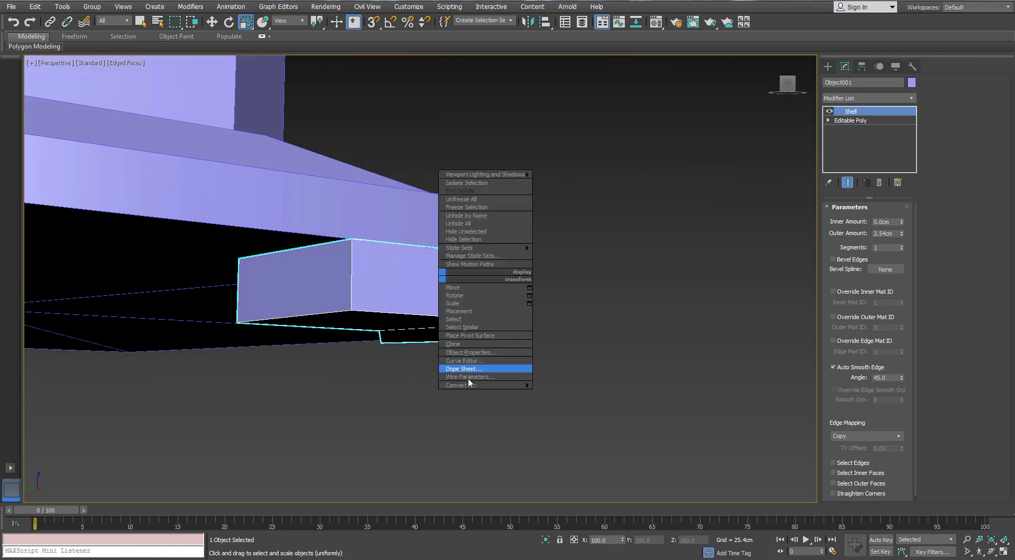
pyautogui.moveTo(468, 383)
pyautogui.click(419, 391)
# Rotate the foot piece about -60 degrees around Z to the neighbouring corner of the base.
pyautogui.keyDown('alt'); pyautogui.moveTo(422, 335); pyautogui.dragTo(381, 292, button='middle'); pyautogui.keyUp('alt')
pyautogui.press('e')
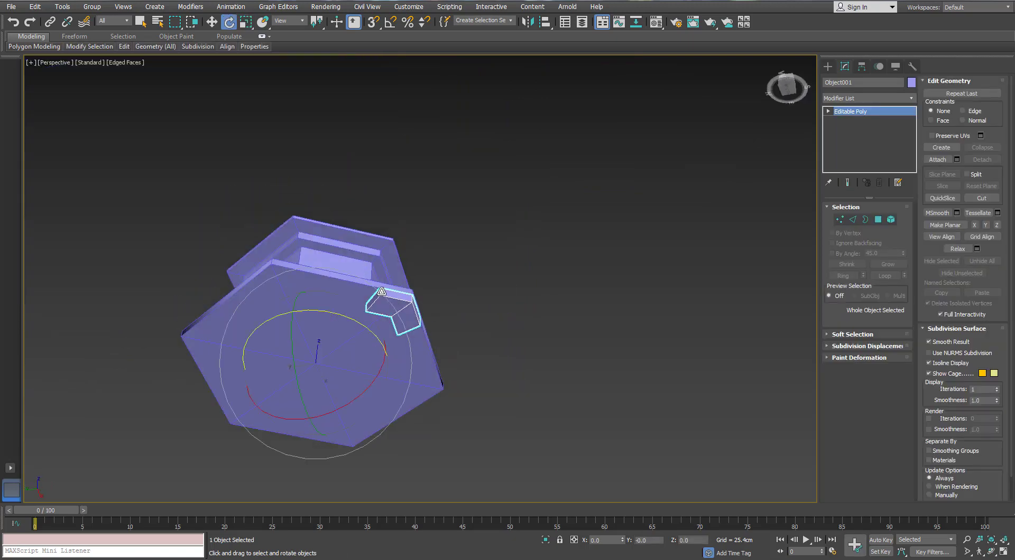
pyautogui.moveTo(303, 309); pyautogui.dragTo(294, 306)
pyautogui.scroll(5, 286, 301)
pyautogui.scroll(-8, 397, 257)
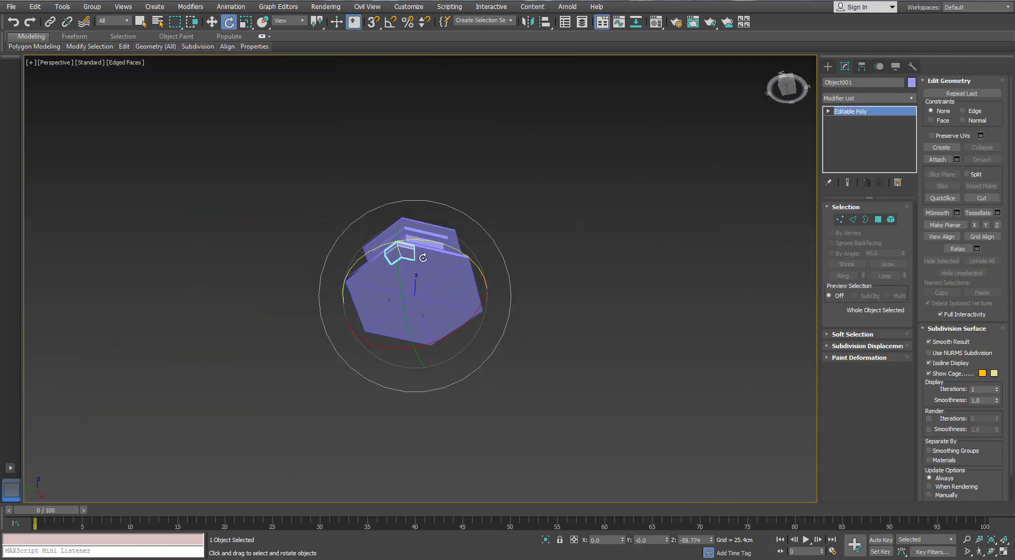
# Turn on angle snap and clone the foot as instances rotated in -60 degree steps around Z to the base's remaining corners.
pyautogui.keyDown('alt'); pyautogui.moveTo(396, 256); pyautogui.dragTo(417, 279, button='middle'); pyautogui.keyUp('alt')
pyautogui.moveTo(407, 330); pyautogui.dragTo(340, 330)
pyautogui.rightClick(338, 328)
pyautogui.keyDown('alt'); pyautogui.moveTo(456, 260); pyautogui.dragTo(446, 270, button='middle'); pyautogui.keyUp('alt')
pyautogui.click(390, 21)
pyautogui.keyDown('alt'); pyautogui.moveTo(370, 338); pyautogui.dragTo(340, 324, button='middle'); pyautogui.keyUp('alt')
pyautogui.moveTo(340, 324); pyautogui.dragTo(310, 319)
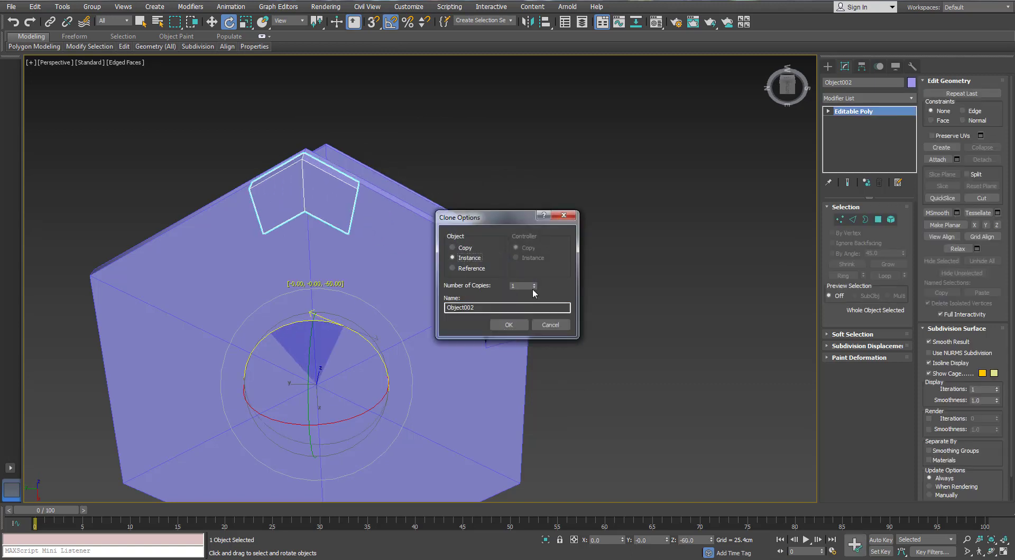
pyautogui.click(509, 325)
# Select the whole pedestal with all its feet and set the object color to gray.
pyautogui.moveTo(521, 326)
pyautogui.keyDown('alt'); pyautogui.mouseDown(button='middle')
pyautogui.moveTo(484, 274)
pyautogui.moveTo(521, 324)
pyautogui.mouseUp(button='middle'); pyautogui.keyUp('alt')
pyautogui.scroll(-5, 521, 324)
pyautogui.click(521, 323)
pyautogui.hotkey('ctrl', 'a')
pyautogui.keyDown('alt'); pyautogui.moveTo(407, 211); pyautogui.dragTo(423, 257, button='middle'); pyautogui.keyUp('alt')
pyautogui.scroll(5, 423, 256)
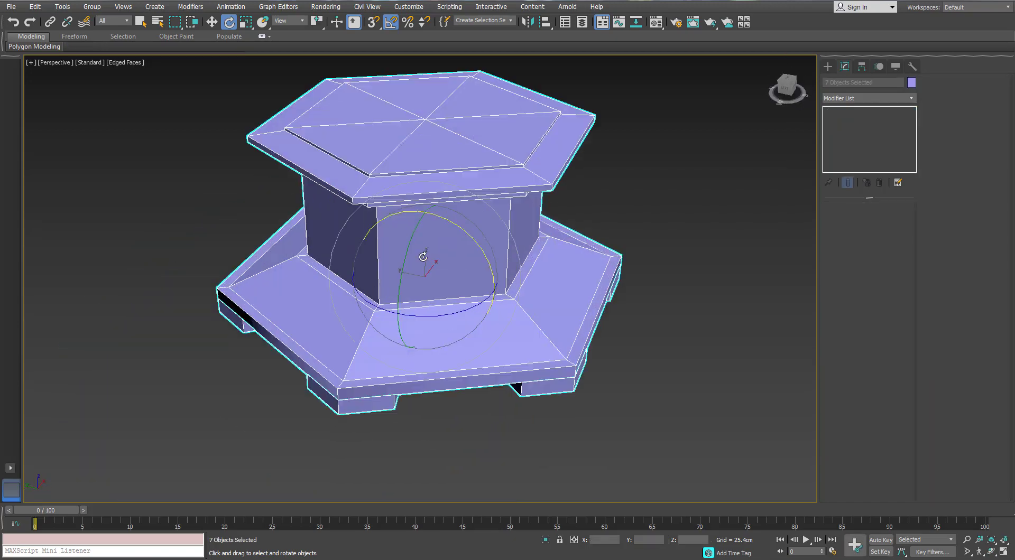
pyautogui.click(911, 83)
pyautogui.click(668, 320)
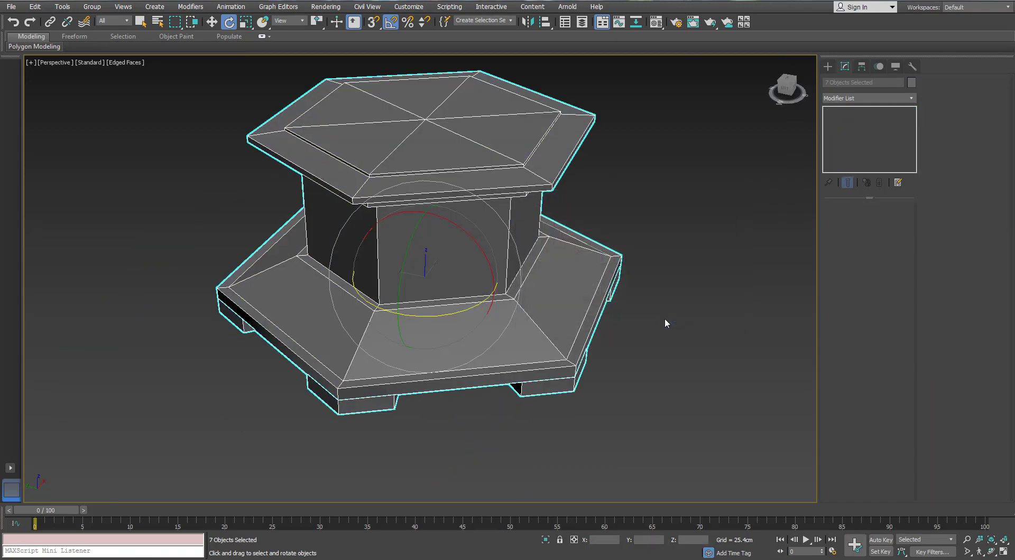
# Assign the 01 - Default material to the entire selection.
pyautogui.press('m')
pyautogui.moveTo(548, 134); pyautogui.dragTo(549, 137)
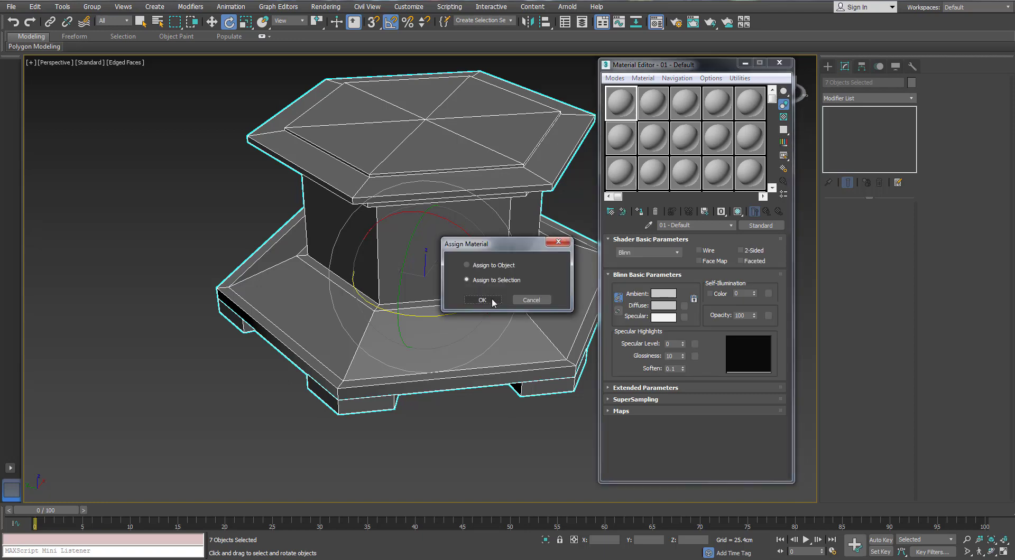
pyautogui.click(532, 300)
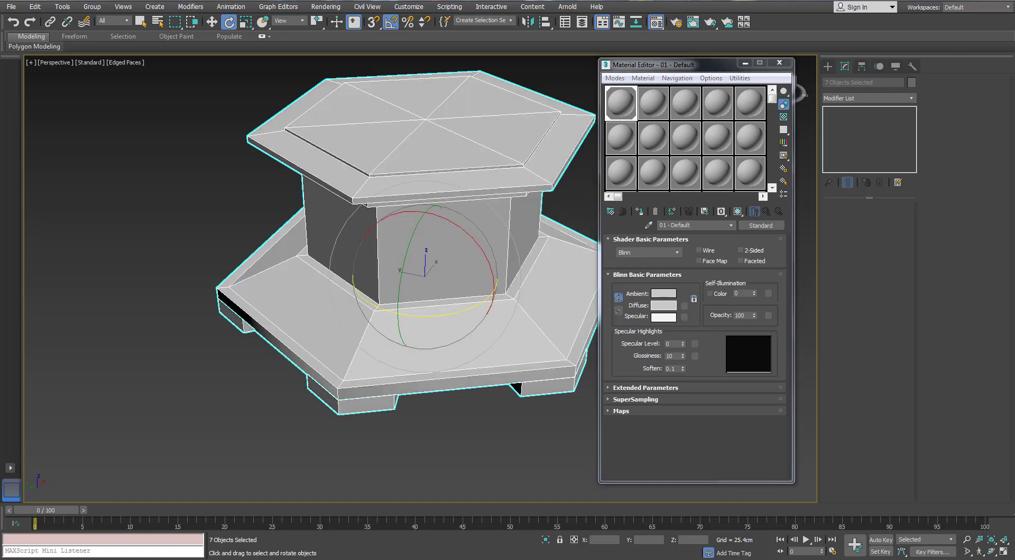
# Darken the 01 - Default material's diffuse color to a medium-dark gray and close the material editor.
pyautogui.click(663, 306)
pyautogui.moveTo(172, 256); pyautogui.dragTo(172, 222)
pyautogui.click(249, 301)
pyautogui.click(802, 91)
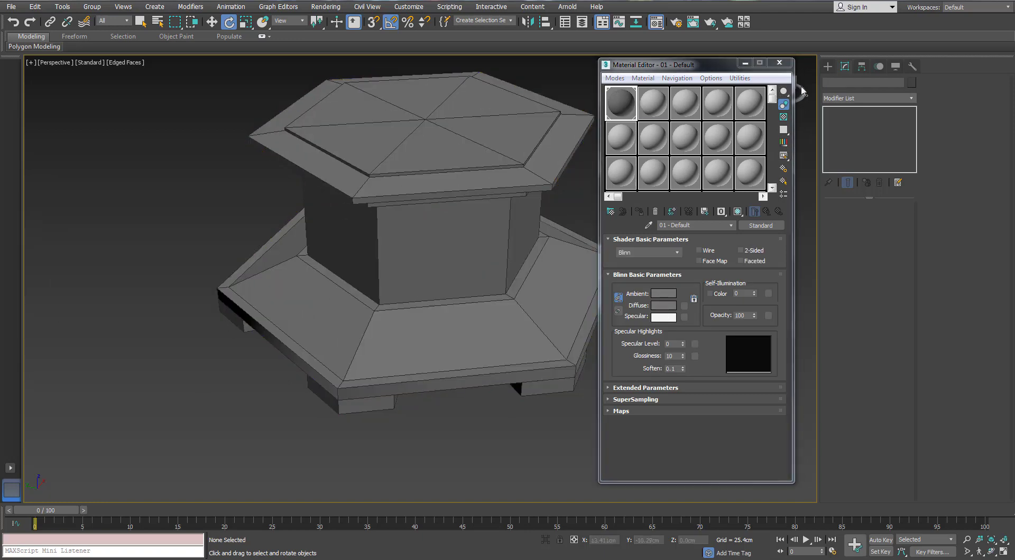
pyautogui.click(775, 62)
# Select the ring of six sloped corner edges on the base and connect them with 1 segment.
pyautogui.keyDown('alt'); pyautogui.moveTo(512, 229); pyautogui.dragTo(420, 214, button='middle'); pyautogui.keyUp('alt')
pyautogui.scroll(-2, 420, 213)
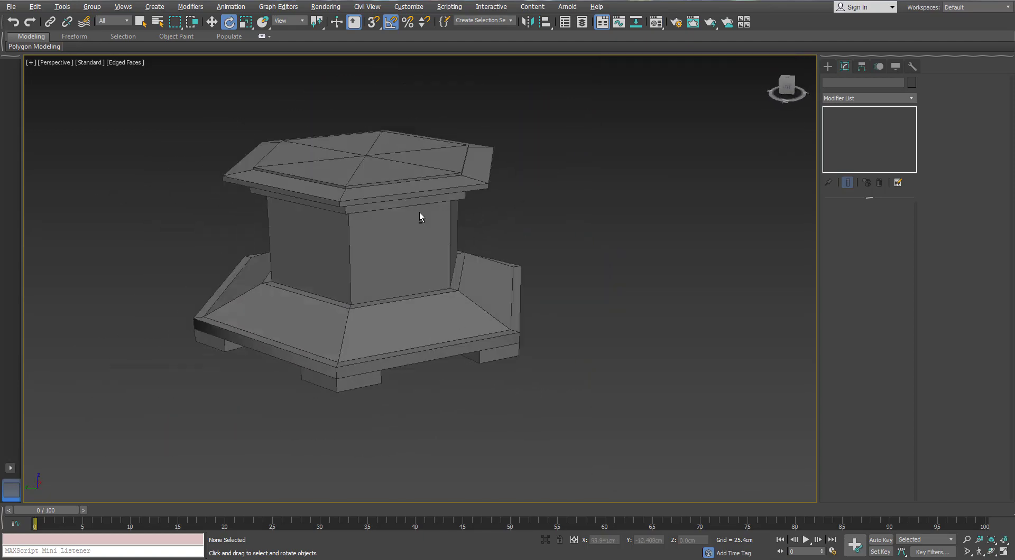
pyautogui.click(420, 216)
pyautogui.scroll(5, 403, 281)
pyautogui.press('2')
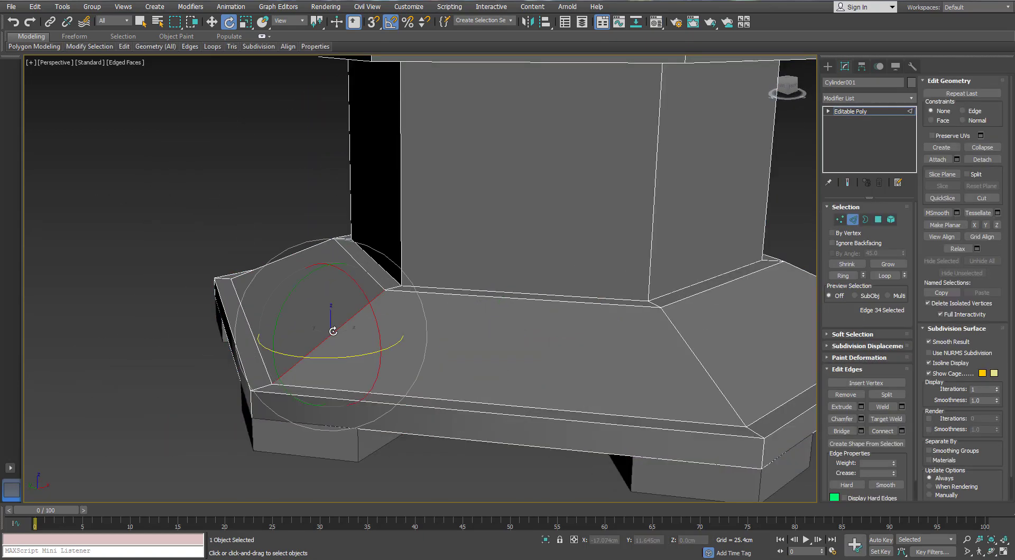
pyautogui.press('r')
pyautogui.click(842, 275)
pyautogui.scroll(-3, 580, 297)
pyautogui.scroll(3, 572, 299)
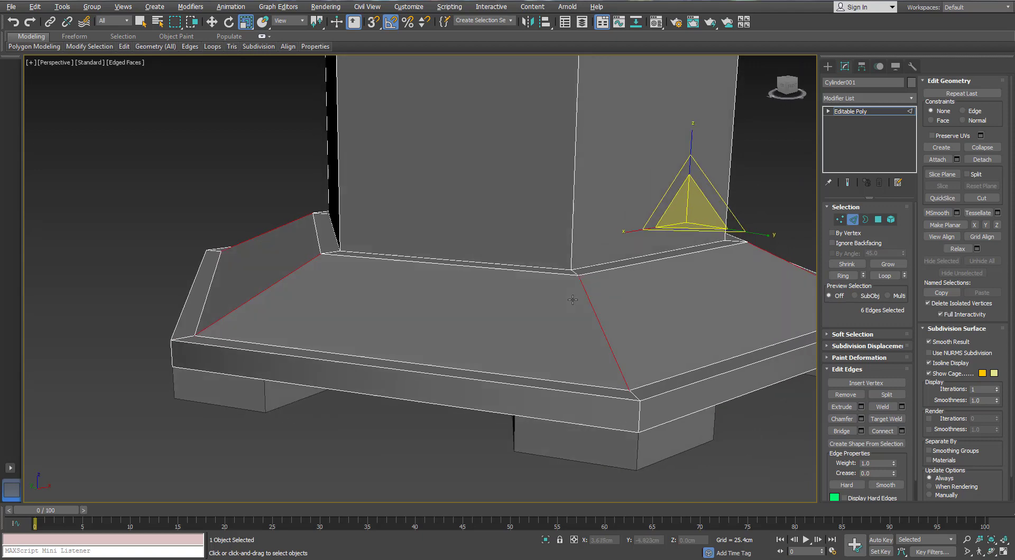
pyautogui.click(901, 431)
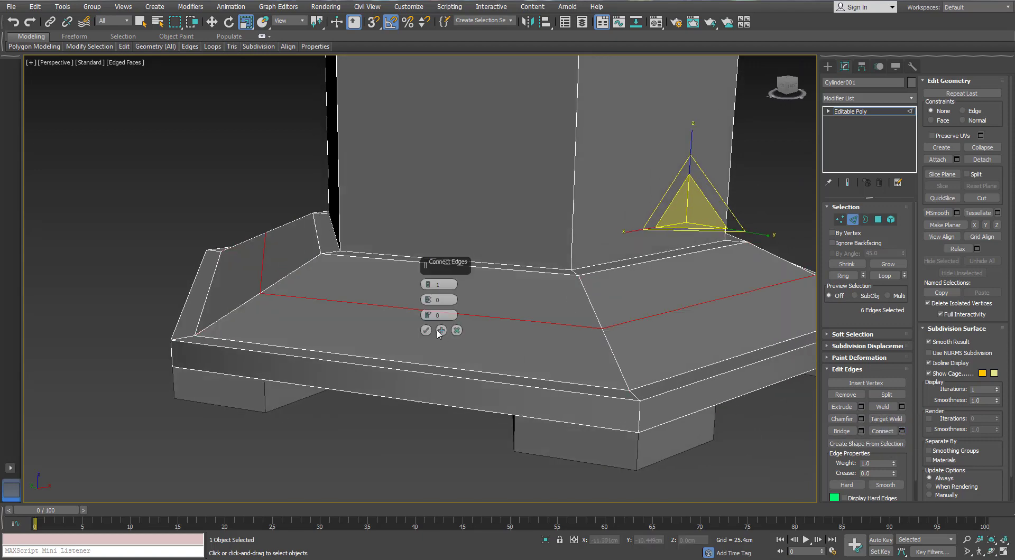
pyautogui.click(425, 331)
# Raise the new edge loop on the base slope and chamfer it by 3.566 cm with 2 segments.
pyautogui.keyDown('alt'); pyautogui.moveTo(425, 331); pyautogui.dragTo(388, 292, button='middle'); pyautogui.keyUp('alt')
pyautogui.press('w')
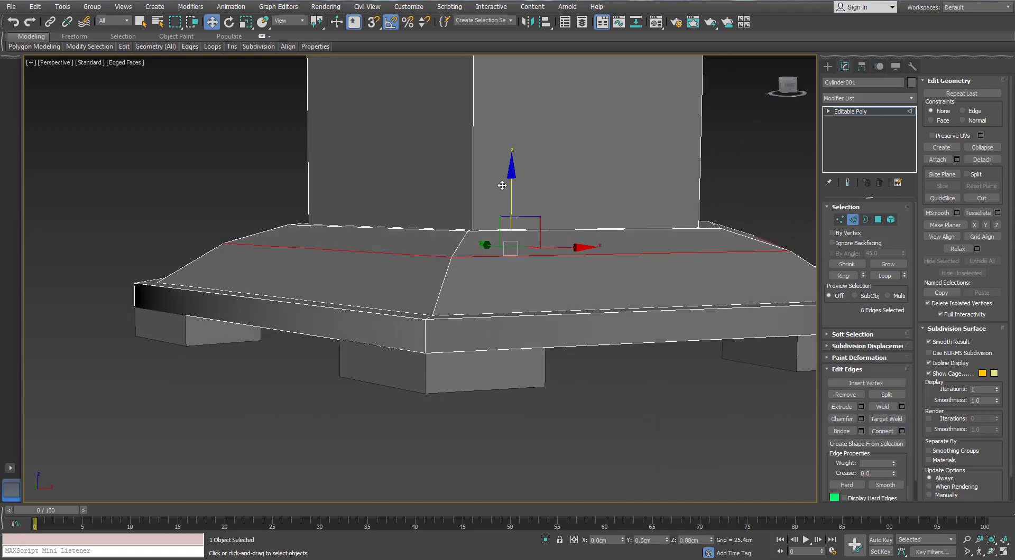
pyautogui.click(861, 419)
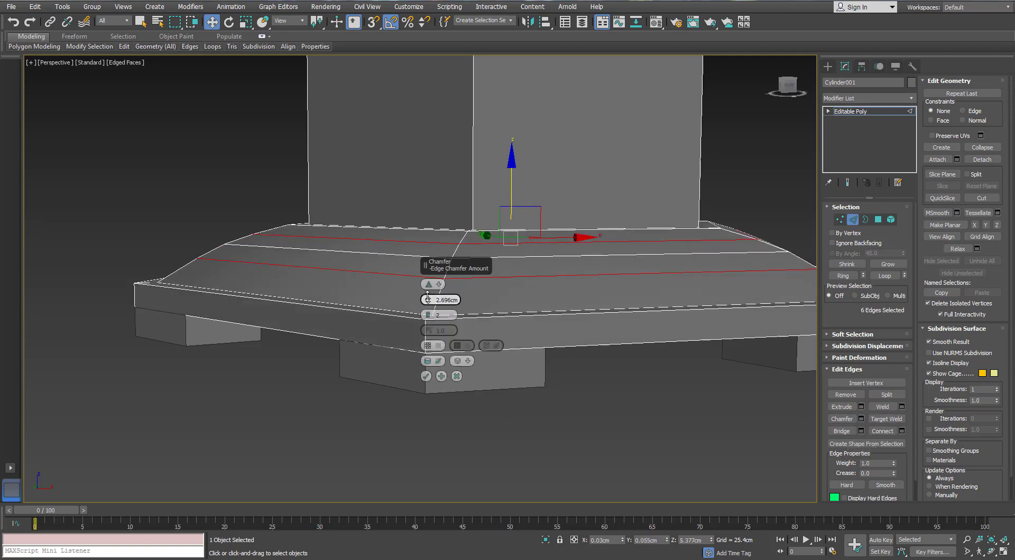
pyautogui.moveTo(427, 297); pyautogui.dragTo(427, 292)
pyautogui.keyDown('alt'); pyautogui.moveTo(289, 238); pyautogui.dragTo(426, 379, button='middle'); pyautogui.keyUp('alt')
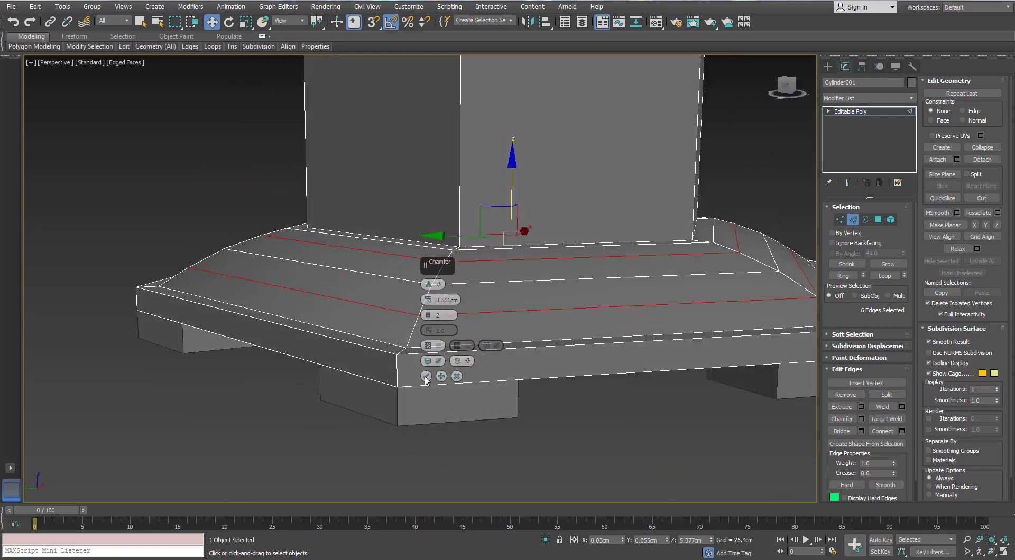
pyautogui.click(425, 380)
pyautogui.scroll(-5, 354, 318)
pyautogui.scroll(2, 380, 328)
pyautogui.click(634, 328)
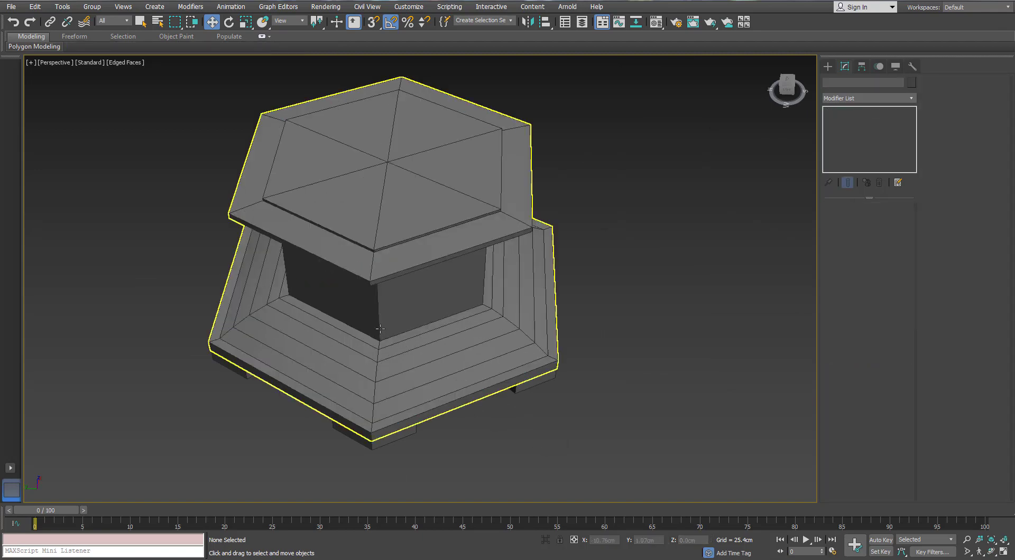
# Select the pedestal body together with all six feet and scale them up uniformly.
pyautogui.keyDown('alt'); pyautogui.moveTo(380, 328); pyautogui.dragTo(382, 280, button='middle'); pyautogui.keyUp('alt')
pyautogui.click(382, 292)
pyautogui.keyDown('alt'); pyautogui.moveTo(313, 388); pyautogui.dragTo(324, 389, button='middle'); pyautogui.keyUp('alt')
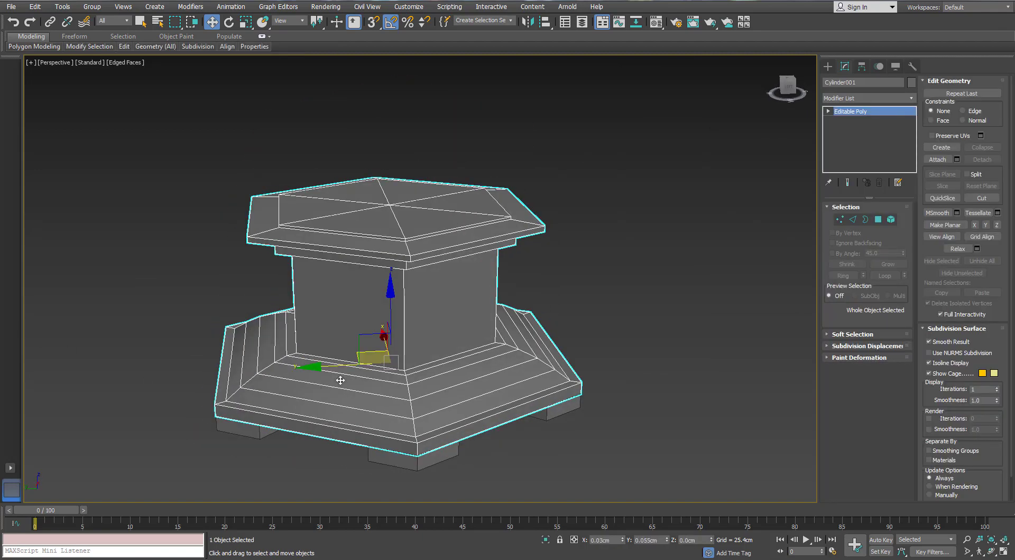
pyautogui.press('r')
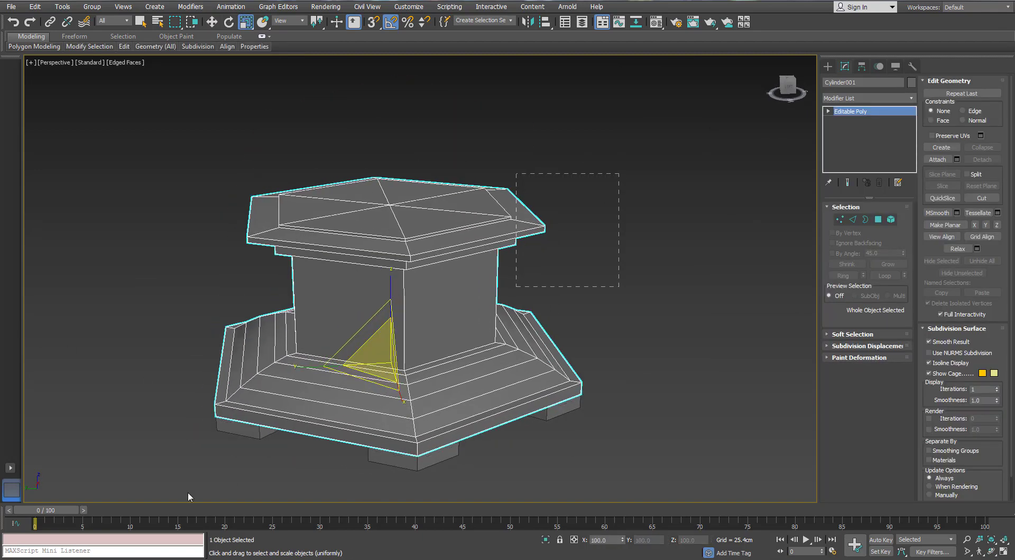
pyautogui.moveTo(188, 493); pyautogui.dragTo(137, 512)
pyautogui.moveTo(372, 376); pyautogui.dragTo(348, 378)
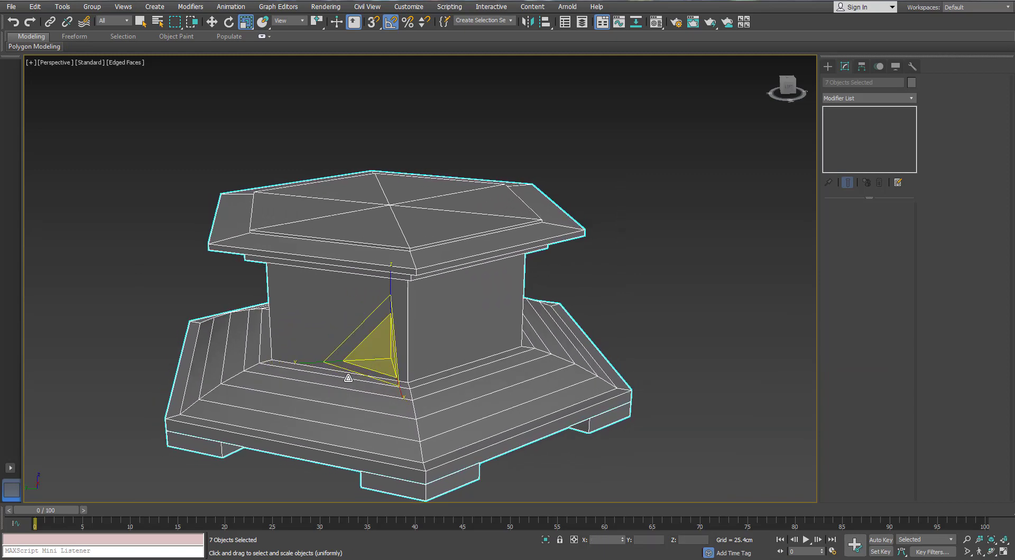
# Remove the added edge loops from the base slope together with their vertices.
pyautogui.keyDown('alt'); pyautogui.moveTo(299, 385); pyautogui.dragTo(301, 363, button='middle'); pyautogui.keyUp('alt')
pyautogui.scroll(3, 301, 362)
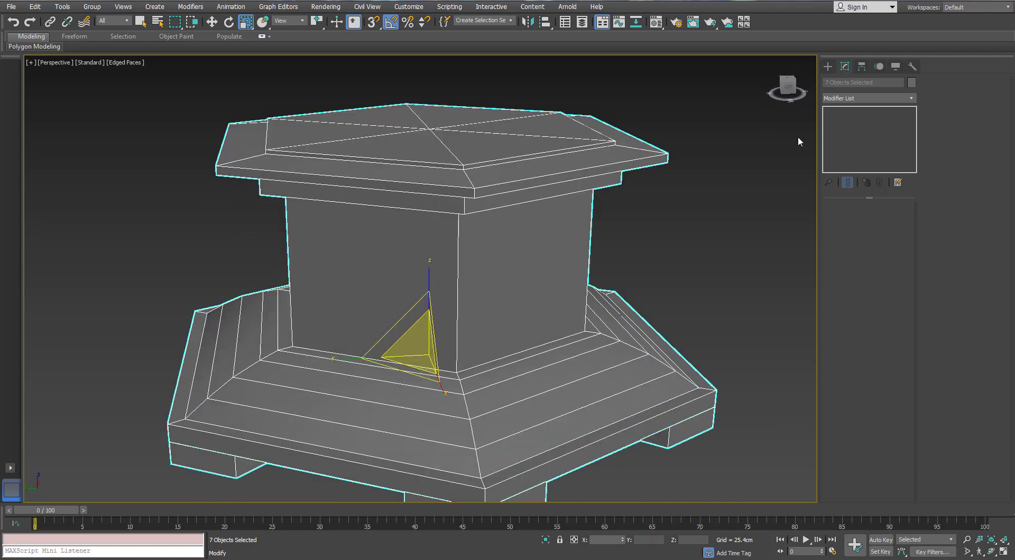
pyautogui.click(594, 295)
pyautogui.press('2')
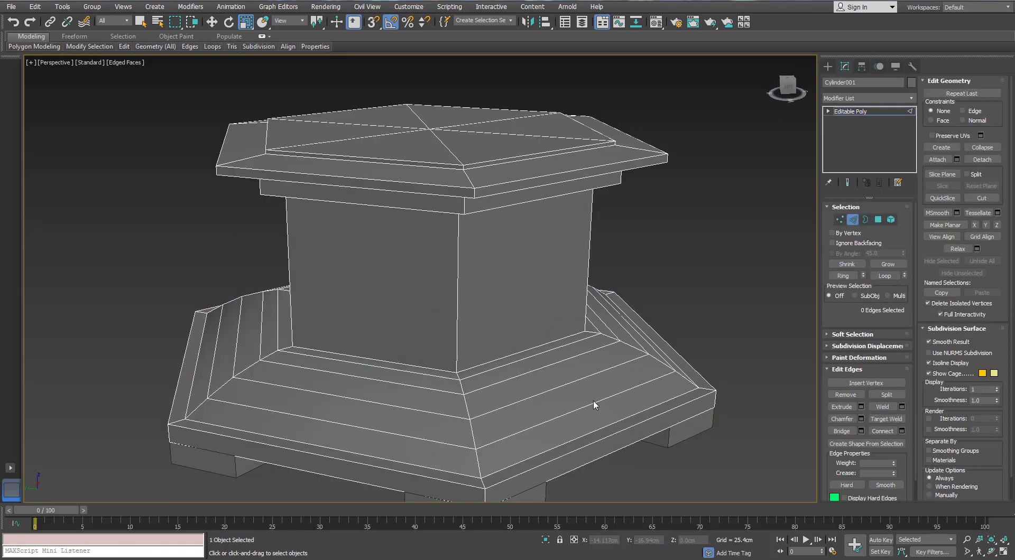
pyautogui.doubleClick(594, 402)
pyautogui.doubleClick(578, 356)
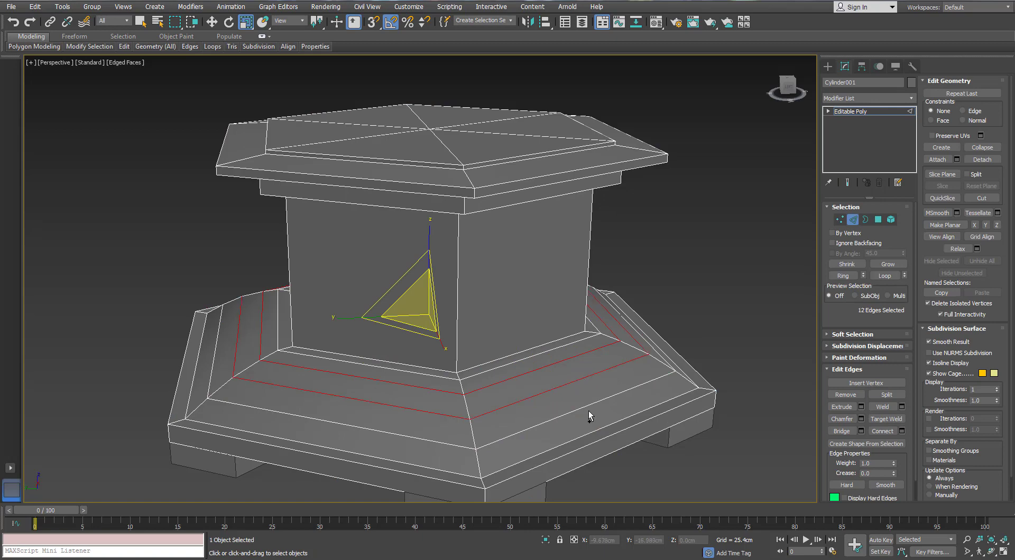
pyautogui.hotkey('ctrl', 'BackSpace')
pyautogui.keyDown('alt'); pyautogui.moveTo(590, 416); pyautogui.dragTo(531, 354, button='middle'); pyautogui.keyUp('alt')
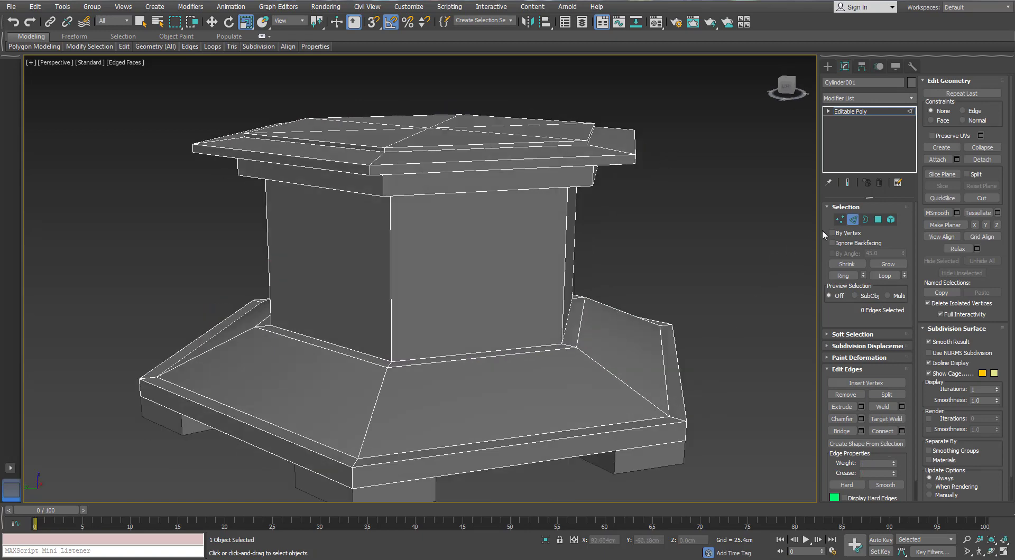
# Select all polygons of the column and cap above the sloped base and scale them up.
pyautogui.keyDown('alt'); pyautogui.moveTo(594, 317); pyautogui.dragTo(591, 267, button='middle'); pyautogui.keyUp('alt')
pyautogui.press('4')
pyautogui.moveTo(494, 249)
pyautogui.keyDown('alt'); pyautogui.mouseDown(button='middle')
pyautogui.moveTo(500, 261)
pyautogui.moveTo(500, 249)
pyautogui.mouseUp(button='middle'); pyautogui.keyUp('alt')
pyautogui.scroll(-3, 499, 251)
pyautogui.moveTo(500, 251); pyautogui.dragTo(499, 313, button='middle')
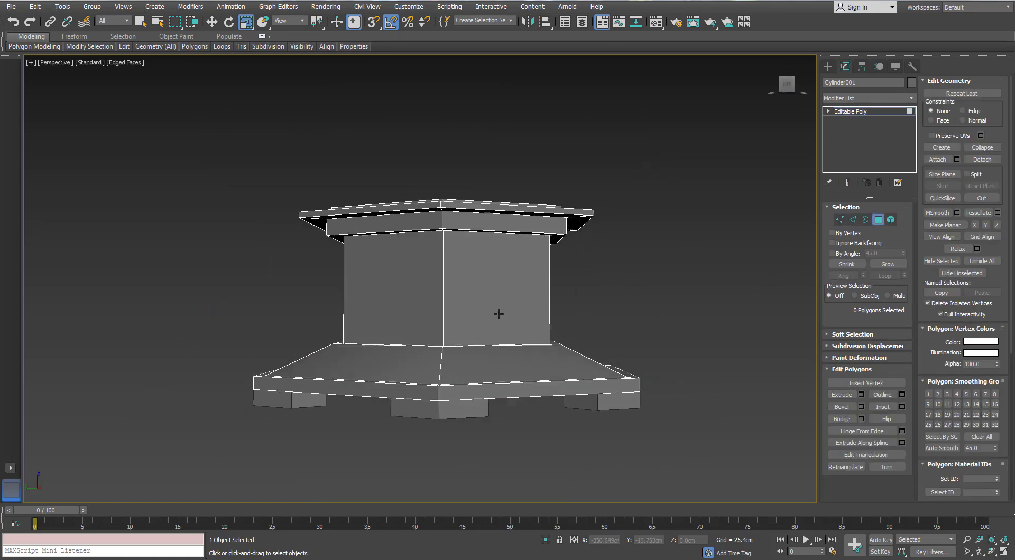
pyautogui.moveTo(608, 182); pyautogui.dragTo(201, 321)
pyautogui.keyDown('alt'); pyautogui.moveTo(454, 286); pyautogui.dragTo(420, 247, button='middle'); pyautogui.keyUp('alt')
pyautogui.scroll(2, 445, 285)
pyautogui.scroll(-2, 421, 250)
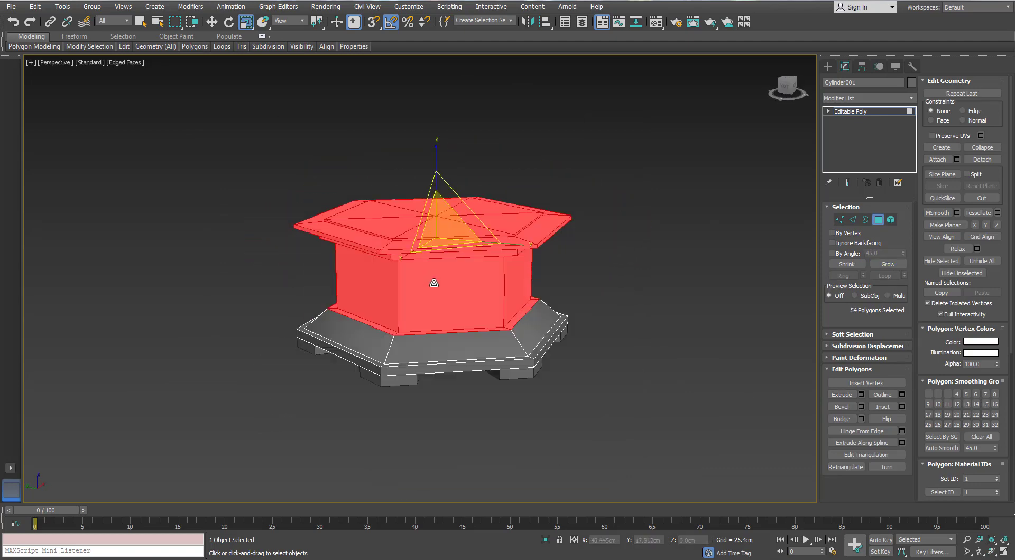
pyautogui.keyDown('alt'); pyautogui.moveTo(433, 282); pyautogui.dragTo(448, 302, button='middle'); pyautogui.keyUp('alt')
pyautogui.scroll(1, 449, 301)
pyautogui.moveTo(442, 247); pyautogui.dragTo(437, 266)
pyautogui.moveTo(437, 266)
pyautogui.keyDown('alt'); pyautogui.mouseDown(button='middle')
pyautogui.moveTo(430, 232)
pyautogui.moveTo(428, 281)
pyautogui.mouseUp(button='middle'); pyautogui.keyUp('alt')
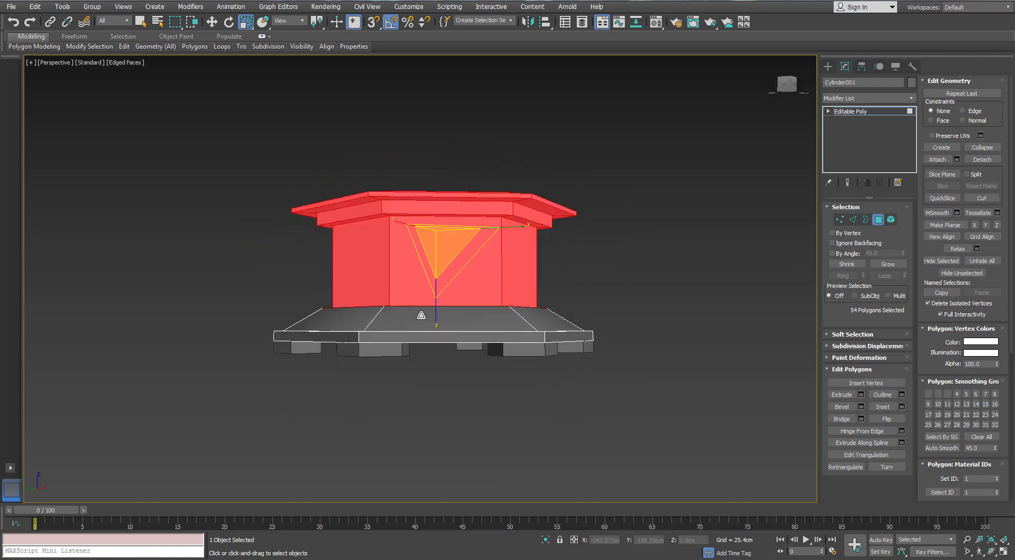
# Shorten the column by moving all the cap vertices down to about Z 23.24 cm.
pyautogui.click(839, 219)
pyautogui.moveTo(625, 140); pyautogui.dragTo(267, 248)
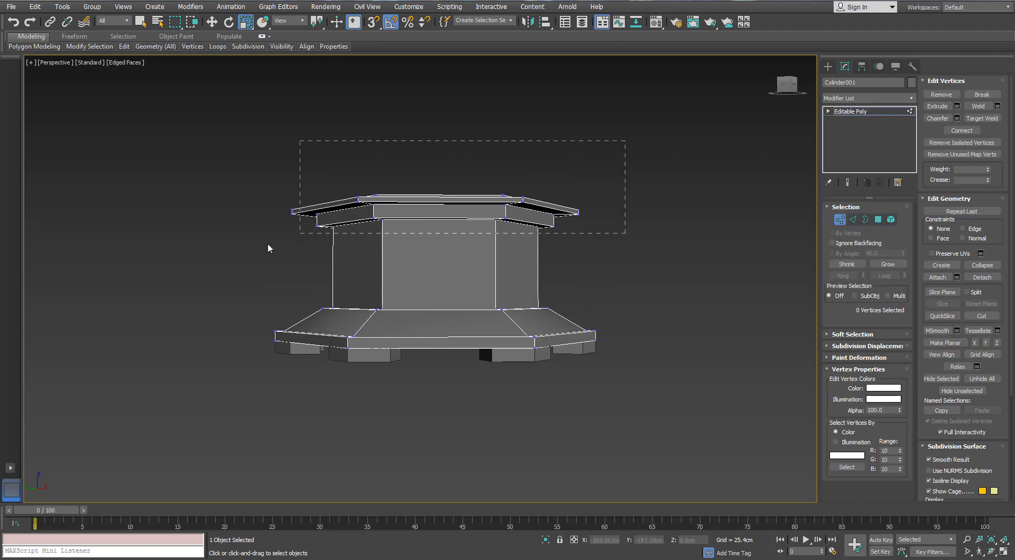
pyautogui.press('w')
pyautogui.moveTo(436, 167); pyautogui.dragTo(429, 197)
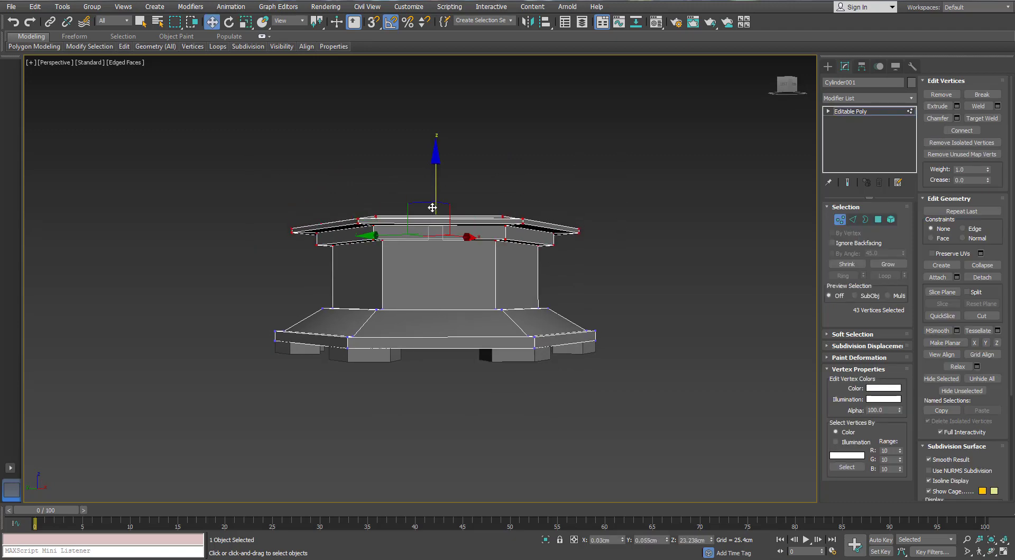
pyautogui.keyDown('alt'); pyautogui.moveTo(430, 197); pyautogui.dragTo(444, 222, button='middle'); pyautogui.keyUp('alt')
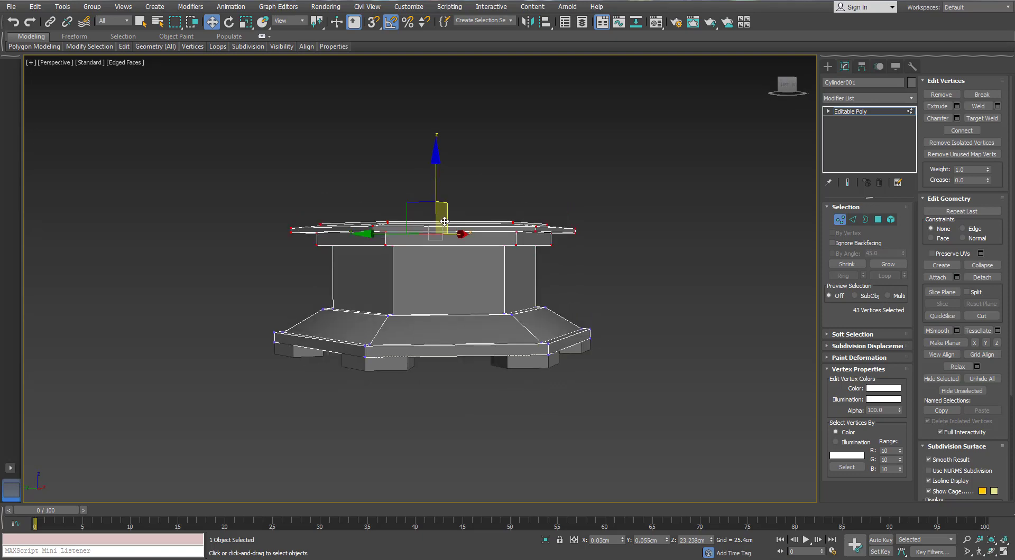
# Select only the vertices of the upper cap slab and lower them to about Z 23.59 cm.
pyautogui.click(431, 406)
pyautogui.keyDown('alt'); pyautogui.moveTo(397, 271); pyautogui.dragTo(389, 260, button='middle'); pyautogui.keyUp('alt')
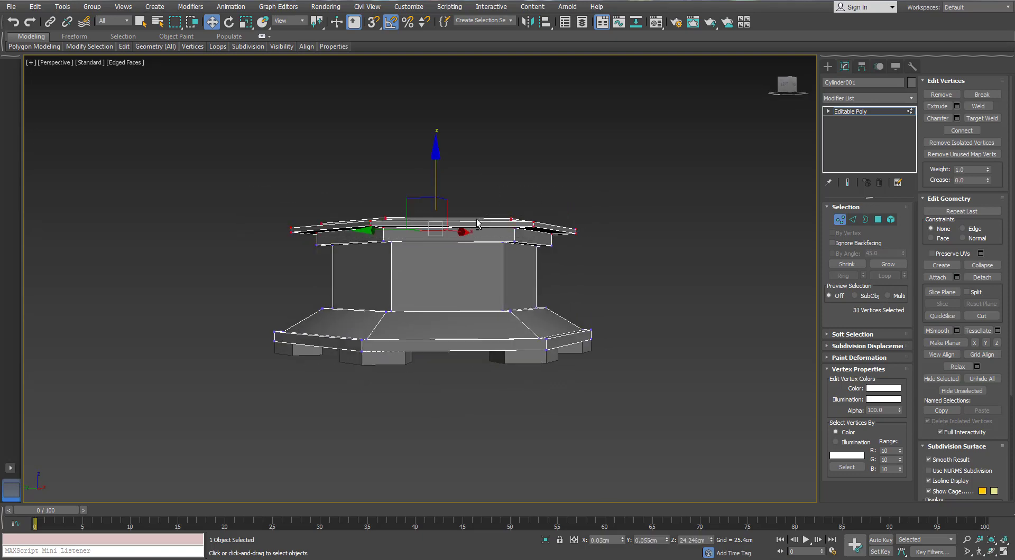
pyautogui.keyDown('alt'); pyautogui.moveTo(477, 223); pyautogui.dragTo(353, 180, button='middle'); pyautogui.keyUp('alt')
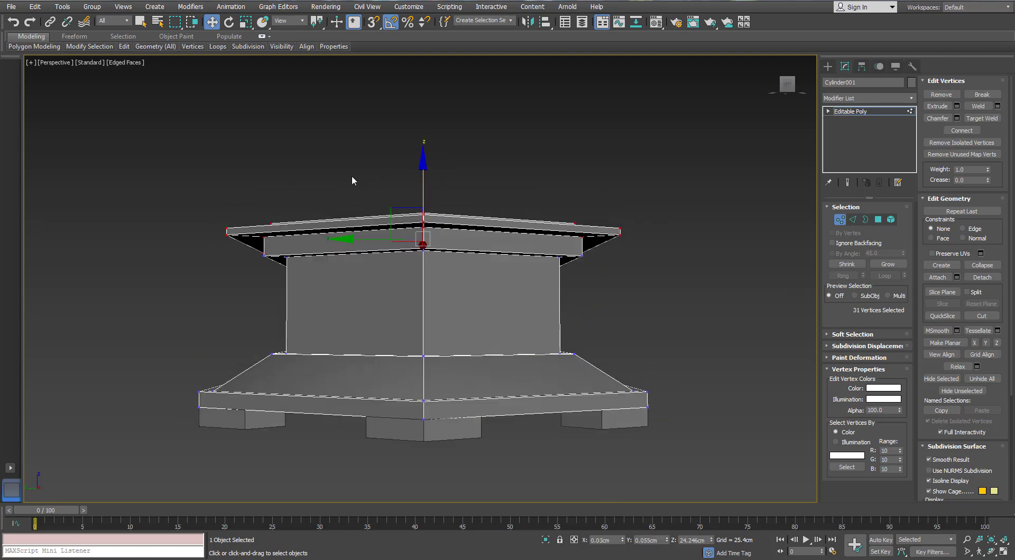
pyautogui.moveTo(420, 180); pyautogui.dragTo(421, 185)
pyautogui.keyDown('alt'); pyautogui.moveTo(421, 185); pyautogui.dragTo(458, 226, button='middle'); pyautogui.keyUp('alt')
# Select the edge loop around the column's foot and scale it slightly outward by numeric entry.
pyautogui.moveTo(407, 373); pyautogui.dragTo(336, 310, button='middle')
pyautogui.scroll(5, 362, 301)
pyautogui.scroll(-3, 337, 294)
pyautogui.click(853, 219)
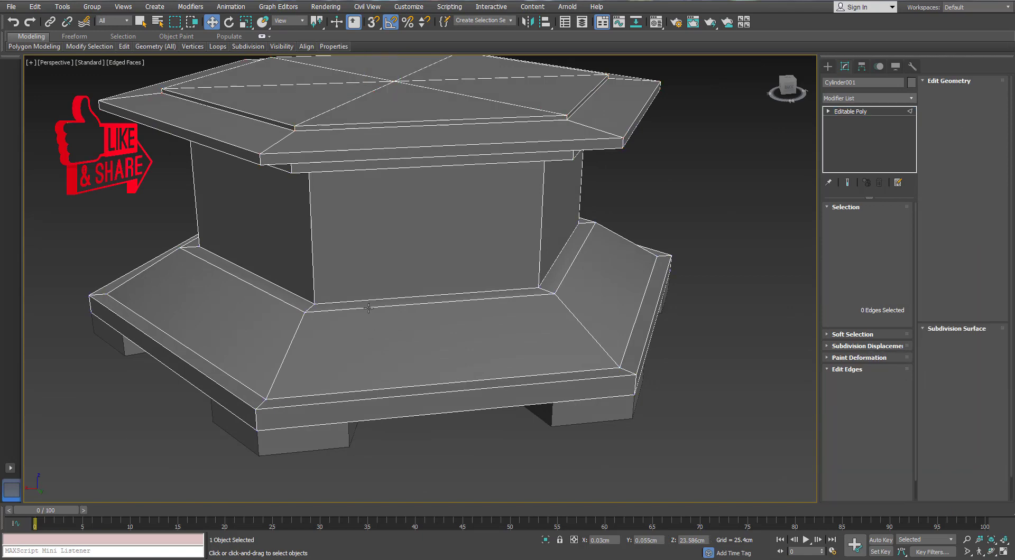
pyautogui.doubleClick(304, 319)
pyautogui.scroll(4, 316, 327)
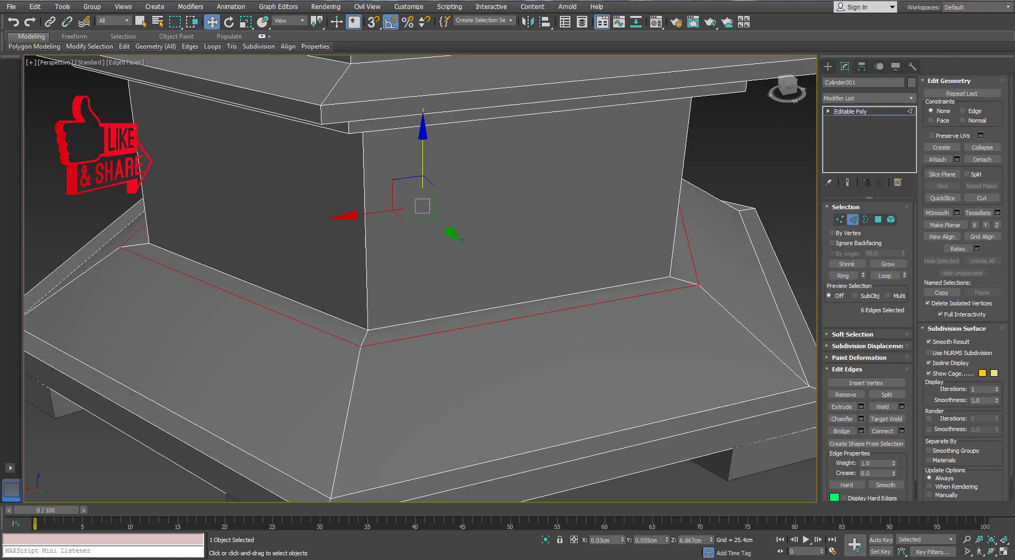
pyautogui.rightClick(246, 22)
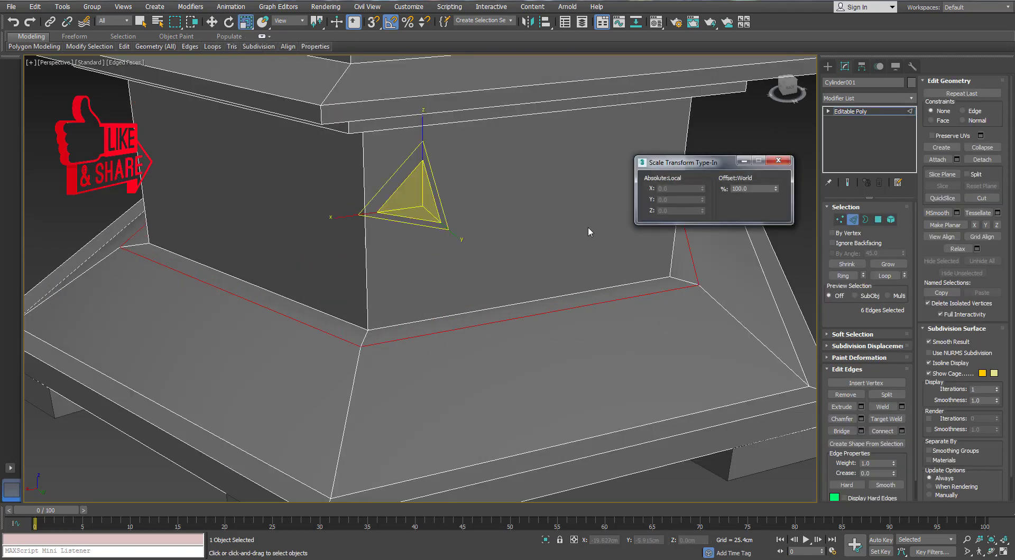
pyautogui.click(778, 162)
pyautogui.click(758, 185)
pyautogui.scroll(-6, 758, 185)
pyautogui.keyDown('alt'); pyautogui.moveTo(592, 186); pyautogui.dragTo(595, 168, button='middle'); pyautogui.keyUp('alt')
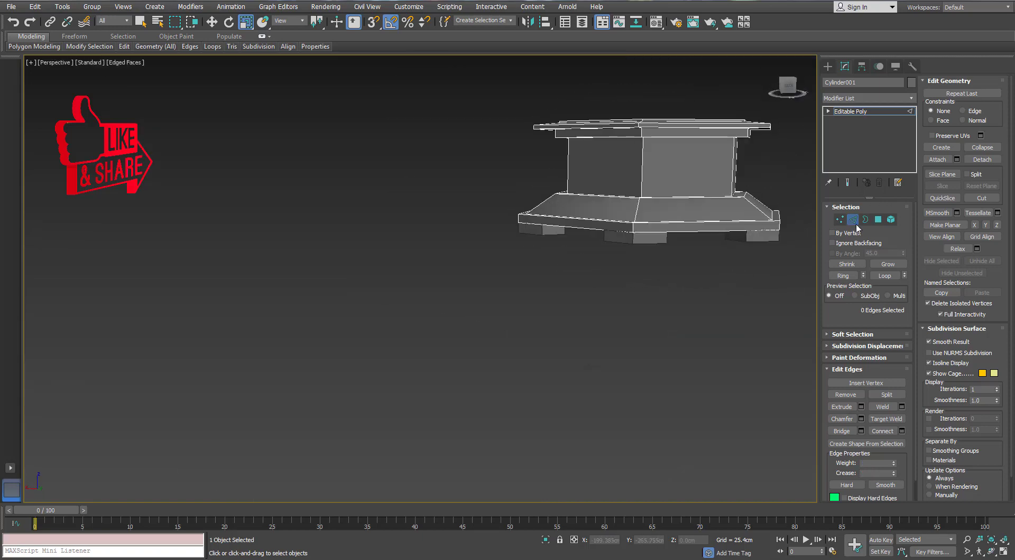
pyautogui.click(852, 219)
# In the Front view, start a Line spline beside the column with a long vertical axis edge and a short base.
pyautogui.press('f')
pyautogui.scroll(6, 257, 134)
pyautogui.moveTo(256, 134); pyautogui.dragTo(378, 210, button='middle')
pyautogui.scroll(3, 491, 279)
pyautogui.moveTo(490, 279); pyautogui.dragTo(404, 208, button='middle')
pyautogui.scroll(1, 404, 208)
pyautogui.click(828, 66)
pyautogui.click(840, 82)
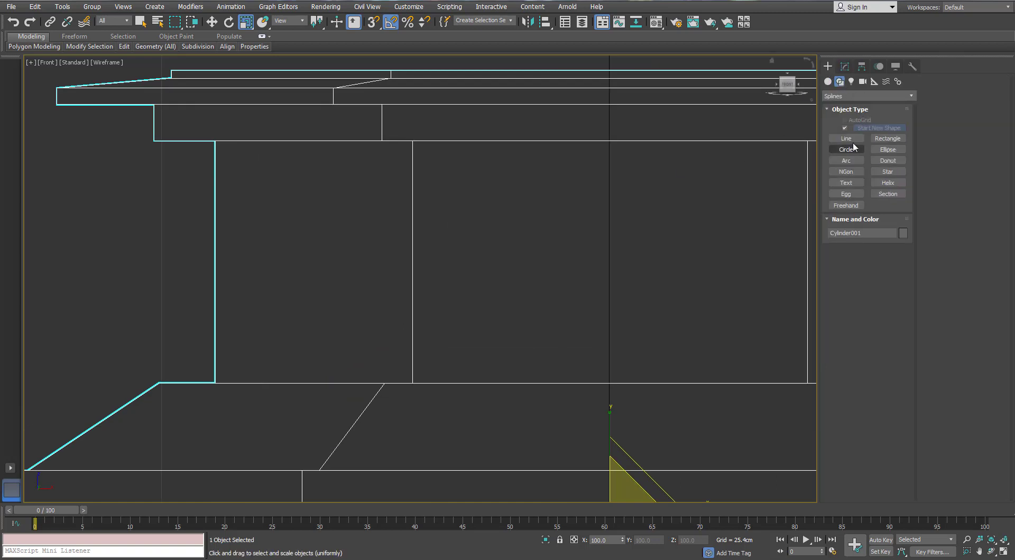
pyautogui.click(848, 138)
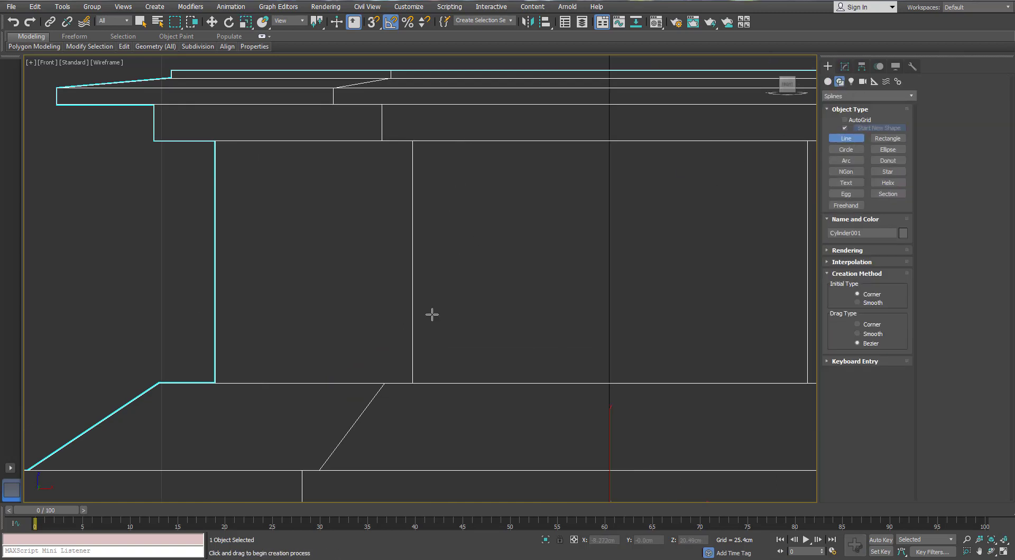
pyautogui.moveTo(486, 366); pyautogui.dragTo(721, 338, button='middle')
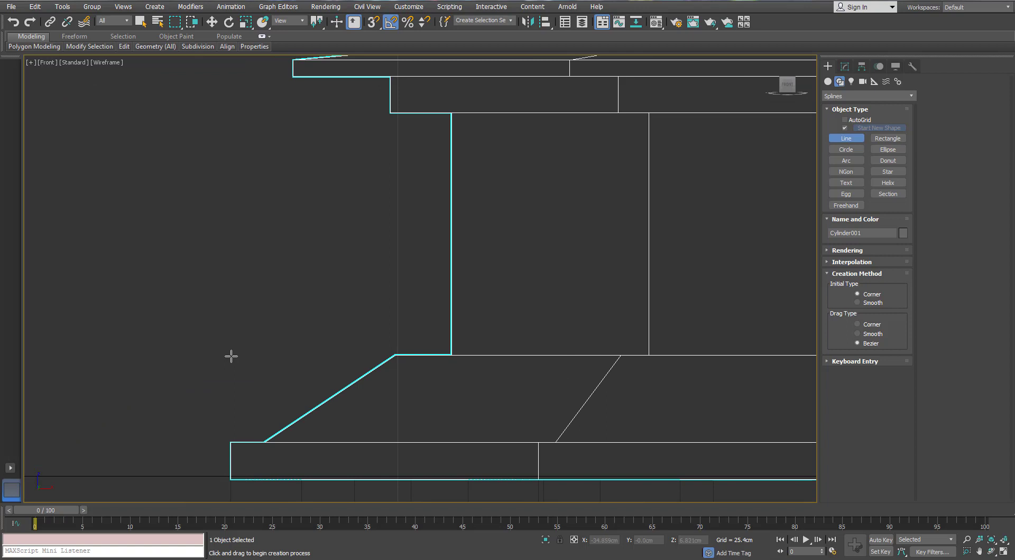
pyautogui.click(249, 148)
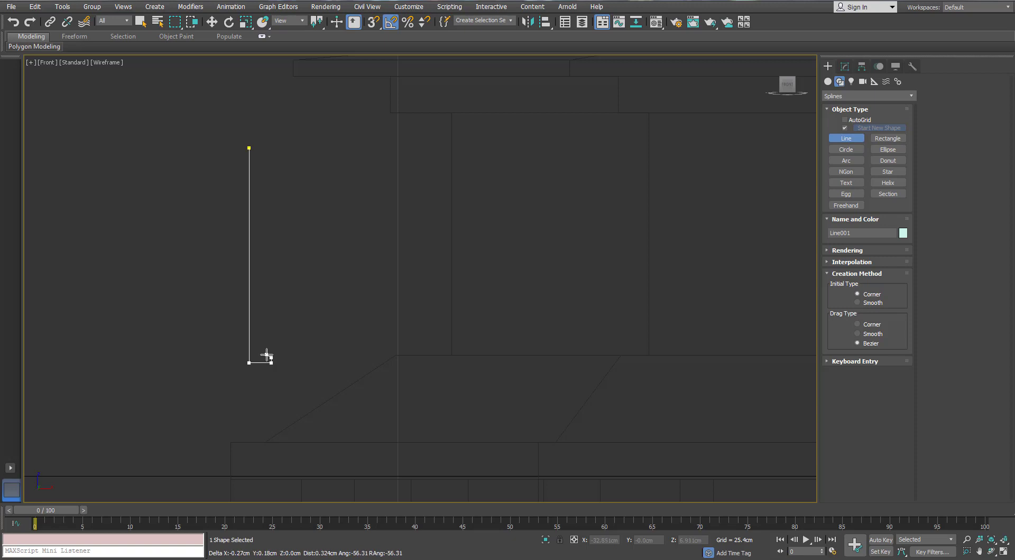
# Continue the line upward as a wavy baluster profile with two bulges, a narrow waist and a top notch, and close the spline.
pyautogui.click(265, 354)
pyautogui.click(260, 316)
pyautogui.click(270, 285)
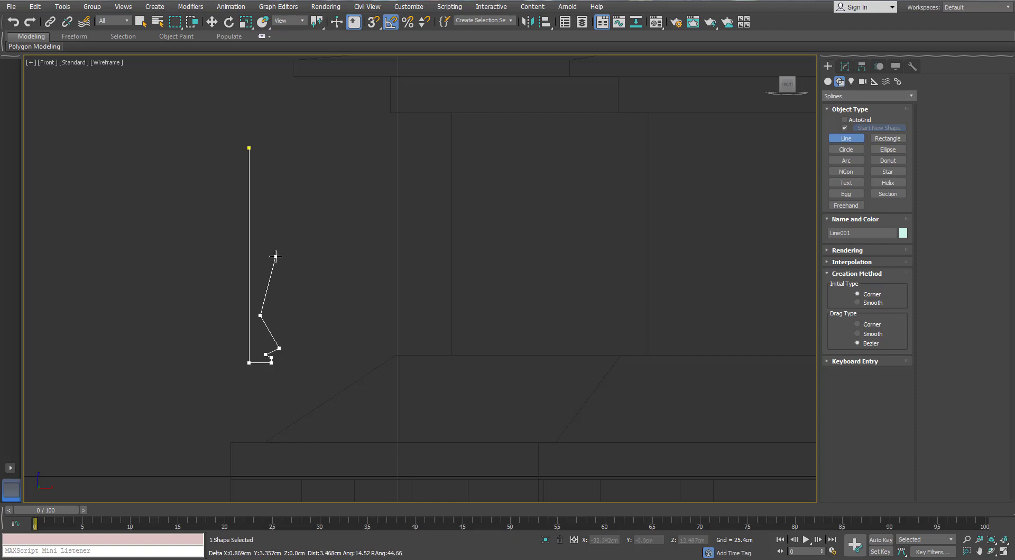
pyautogui.click(275, 257)
pyautogui.click(266, 238)
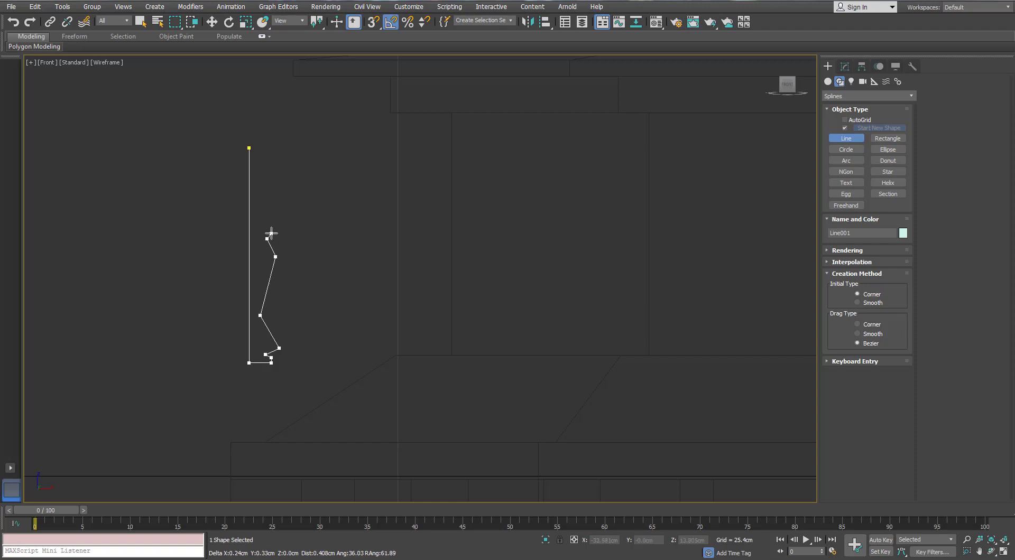
pyautogui.click(270, 233)
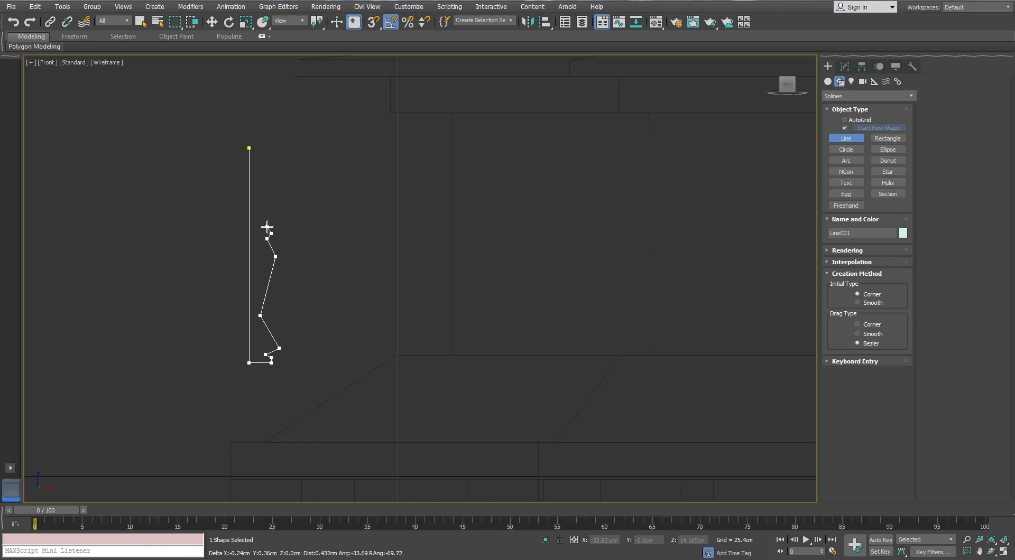
pyautogui.click(249, 149)
pyautogui.click(494, 315)
# Move the profile's upper axis vertex straight down to roughly the height of the upper outer corner.
pyautogui.click(845, 66)
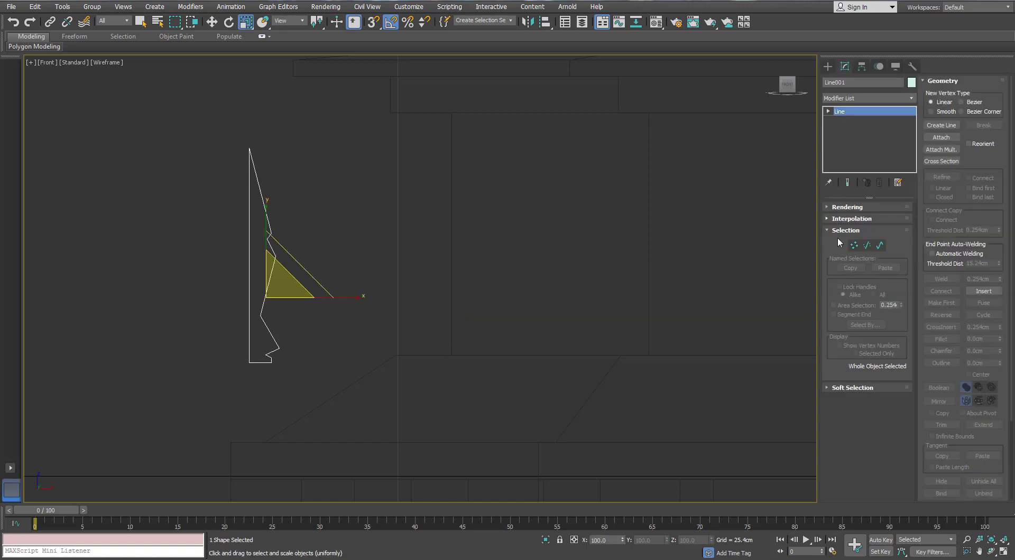
pyautogui.click(854, 245)
pyautogui.click(249, 149)
pyautogui.press('w')
pyautogui.moveTo(249, 104); pyautogui.dragTo(249, 155)
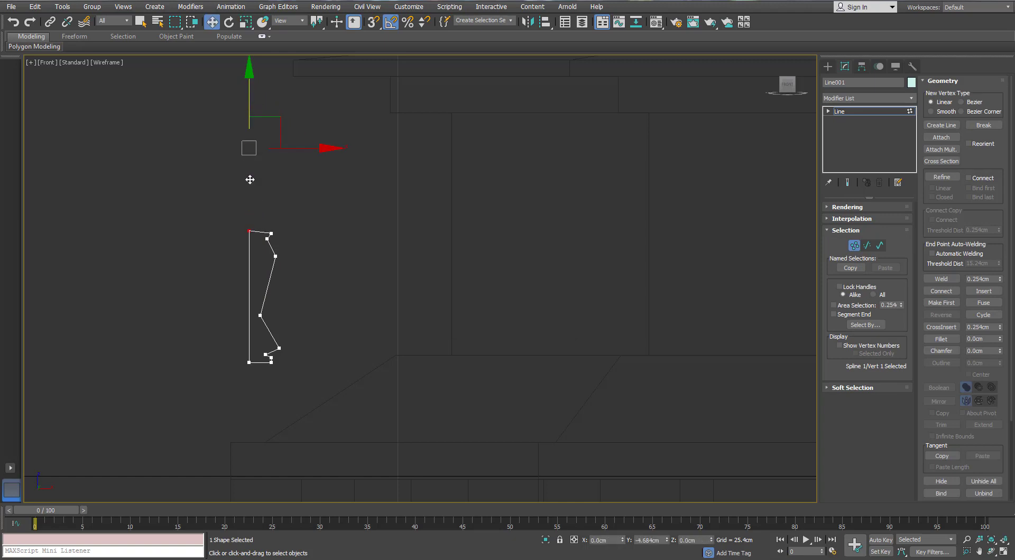
# Level the profile's upper outer vertex with the axis vertex by copying over its Z value of 13.773 cm.
pyautogui.scroll(4, 247, 201)
pyautogui.scroll(5, 263, 252)
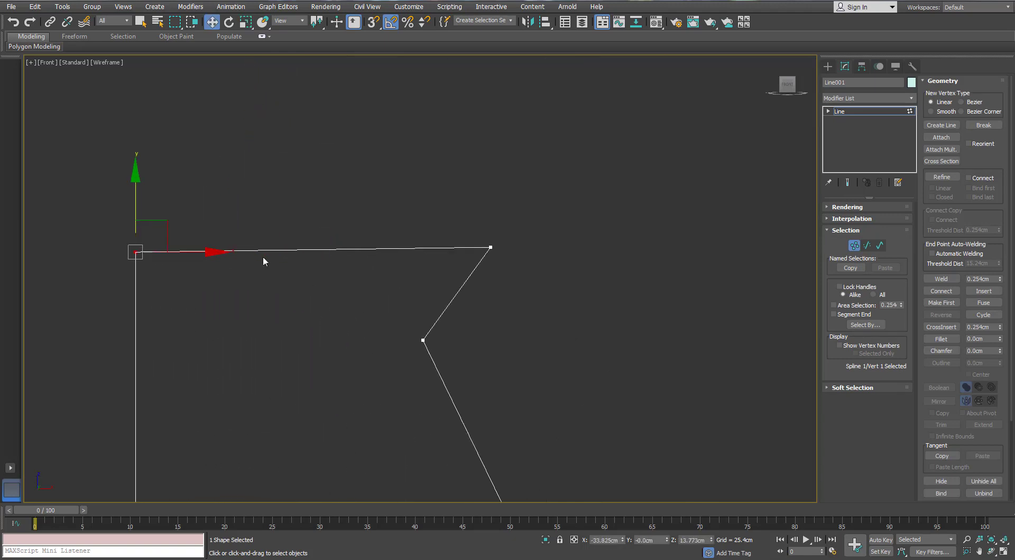
pyautogui.scroll(-3, 262, 256)
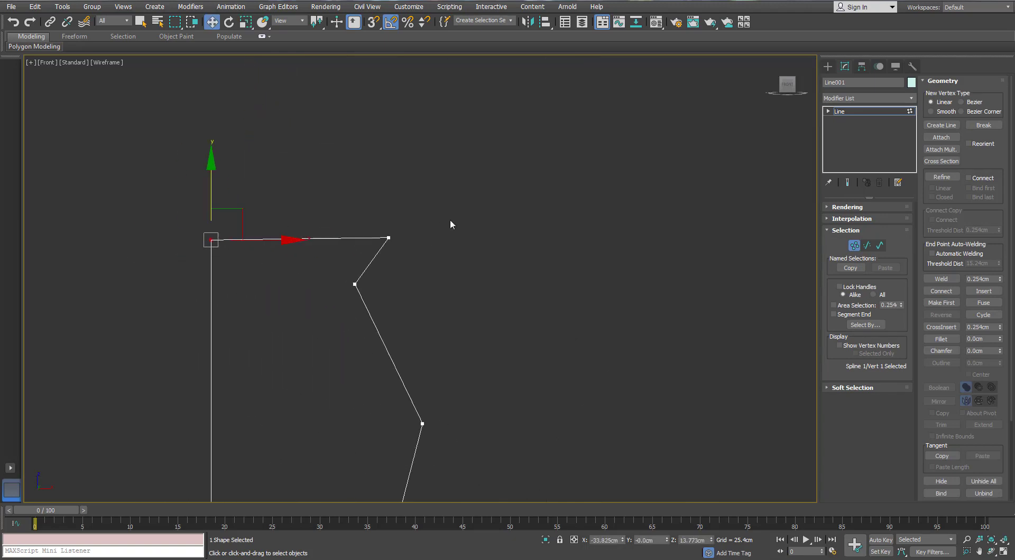
pyautogui.rightClick(694, 541)
pyautogui.click(711, 430)
pyautogui.click(388, 238)
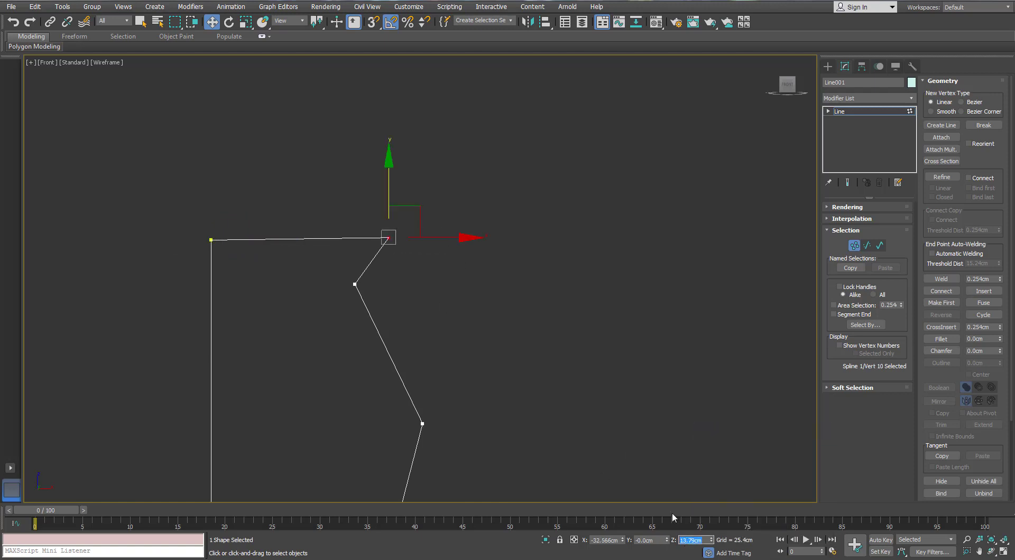
pyautogui.click(528, 346)
# Fillet the profile's top notch slightly, the upper bulge by about 0.58 cm and the lower bulge by about 0.49 cm.
pyautogui.scroll(-4, 473, 222)
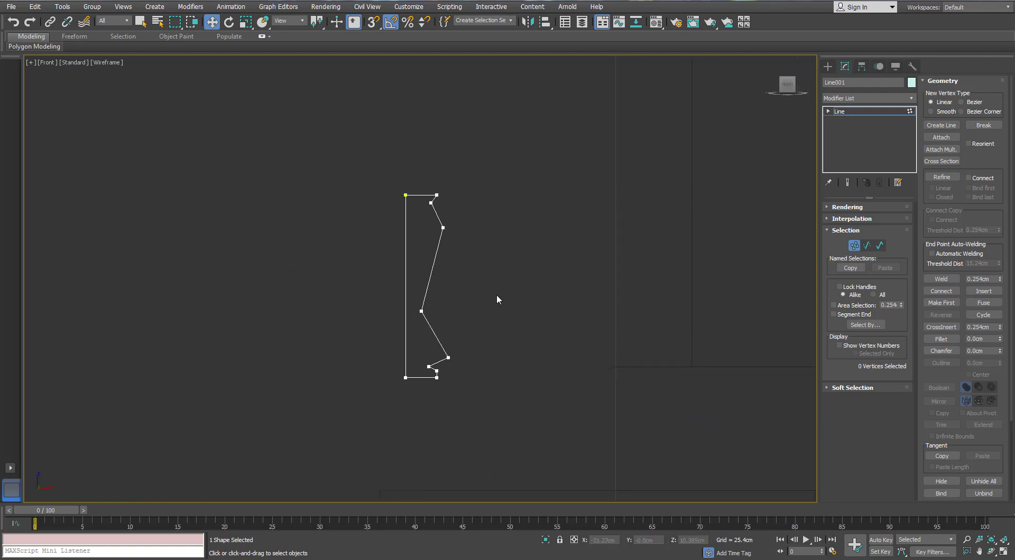
pyautogui.scroll(1, 496, 294)
pyautogui.click(941, 338)
pyautogui.scroll(5, 409, 176)
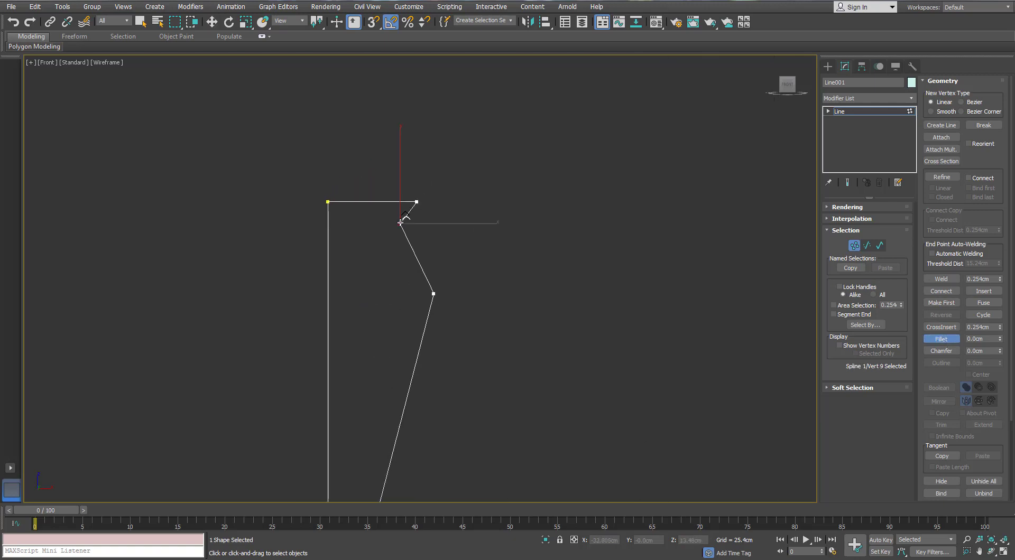
pyautogui.scroll(-7, 417, 201)
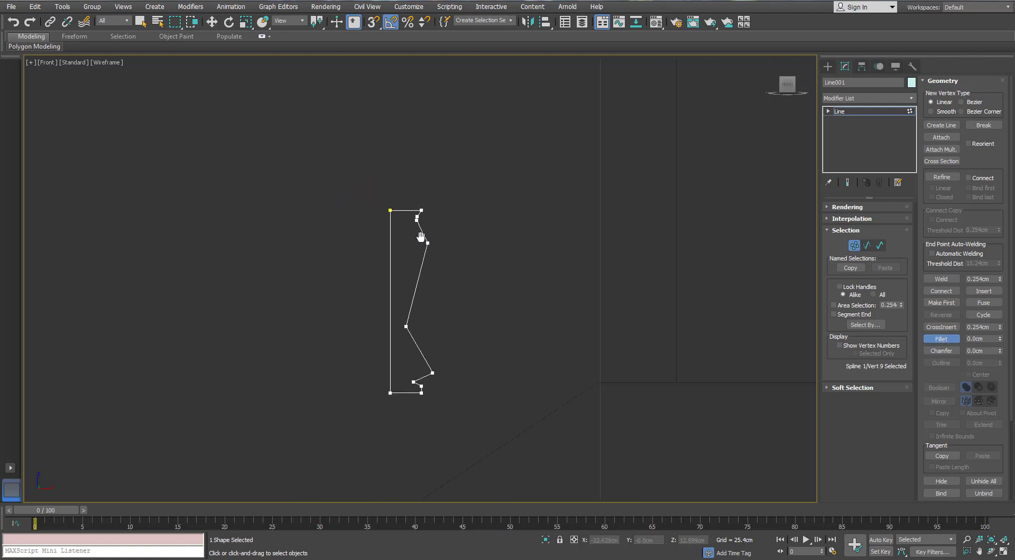
pyautogui.scroll(3, 429, 246)
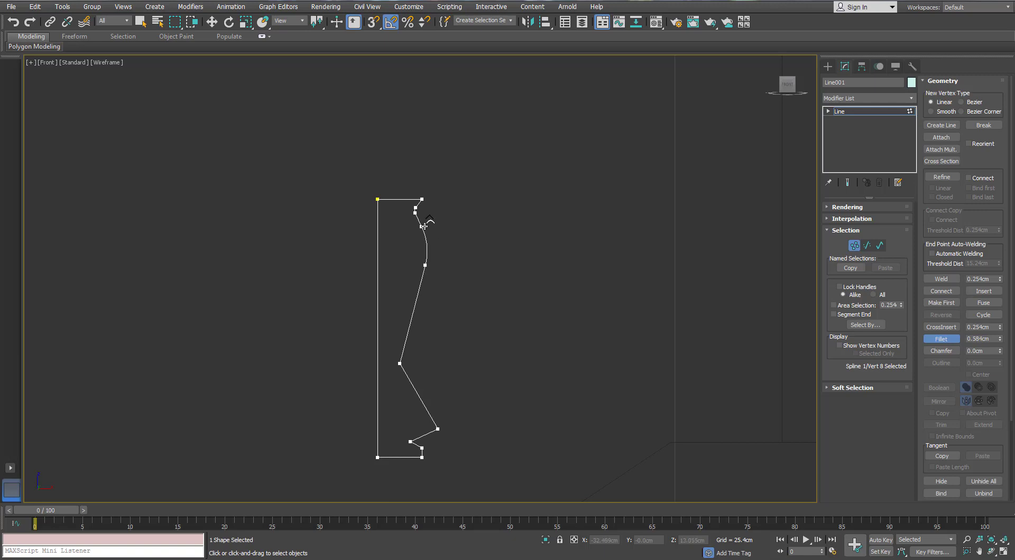
pyautogui.scroll(2, 393, 346)
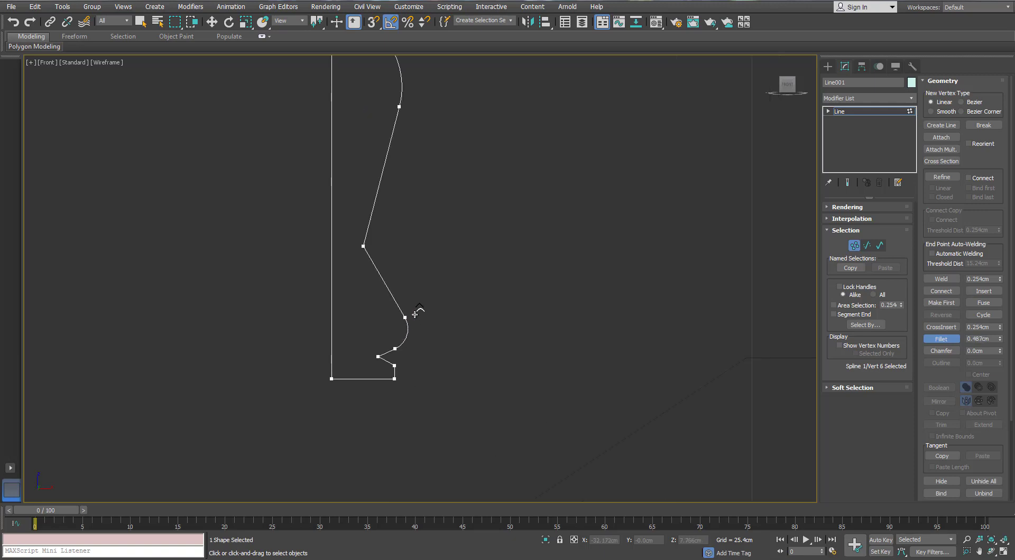
# Apply a small fillet to the slanted outer corner just above the profile's base.
pyautogui.scroll(10, 408, 291)
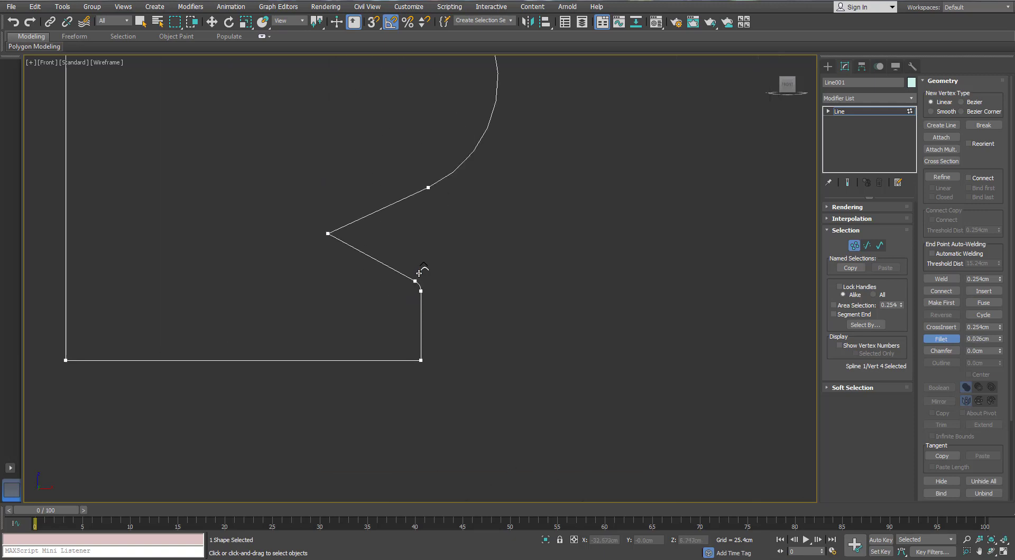
pyautogui.moveTo(419, 273); pyautogui.dragTo(414, 252)
pyautogui.scroll(-12, 406, 265)
pyautogui.moveTo(405, 227); pyautogui.dragTo(420, 376, button='middle')
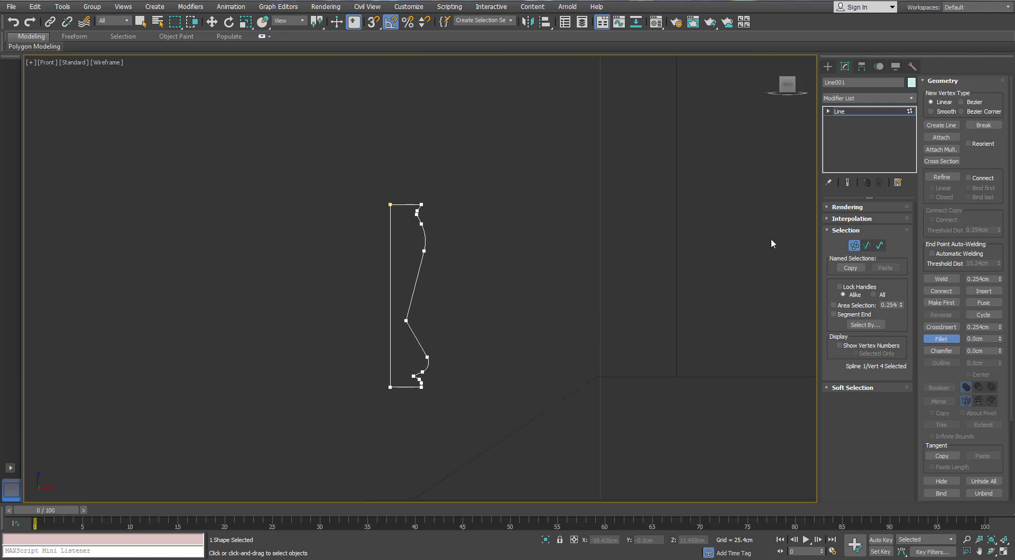
# Apply a Lathe modifier to the profile spline and align its axis to Min.
pyautogui.click(852, 246)
pyautogui.click(910, 99)
pyautogui.press('l')
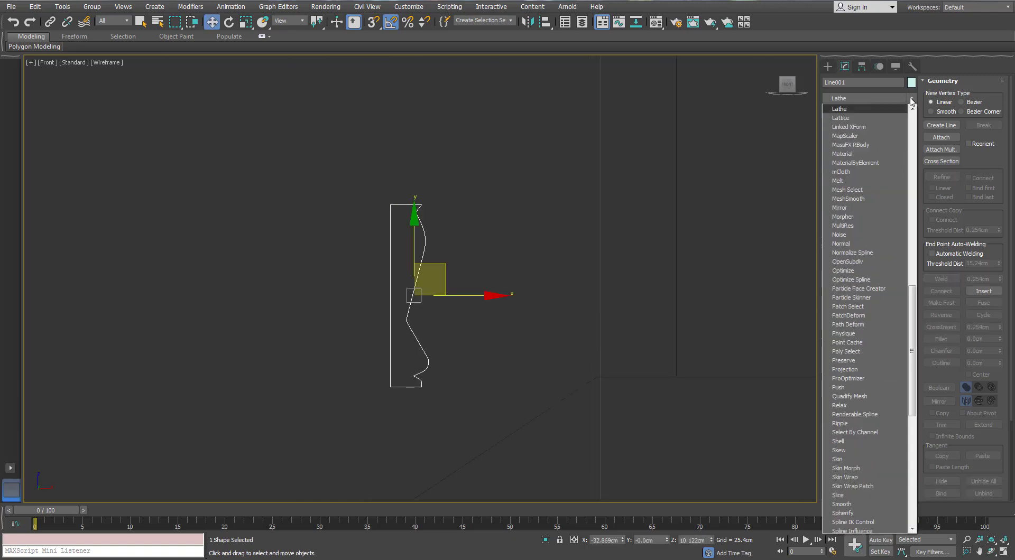
pyautogui.press('Return')
pyautogui.press('p')
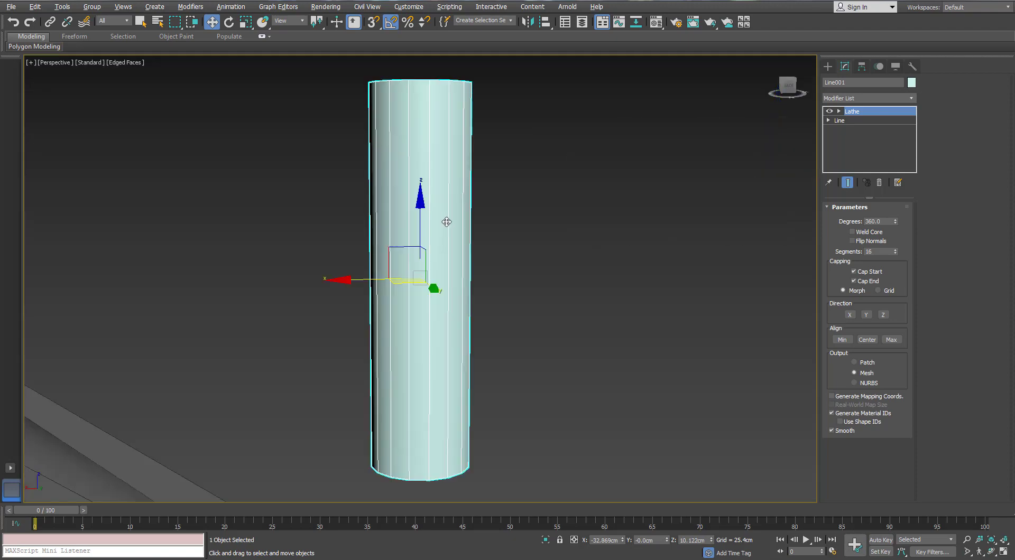
pyautogui.scroll(-3, 531, 226)
pyautogui.click(842, 340)
pyautogui.keyDown('alt'); pyautogui.moveTo(489, 211); pyautogui.dragTo(444, 120, button='middle'); pyautogui.keyUp('alt')
pyautogui.keyDown('alt'); pyautogui.moveTo(465, 183); pyautogui.dragTo(331, 185, button='middle'); pyautogui.keyUp('alt')
pyautogui.moveTo(469, 218); pyautogui.dragTo(378, 208, button='middle')
pyautogui.scroll(4, 378, 207)
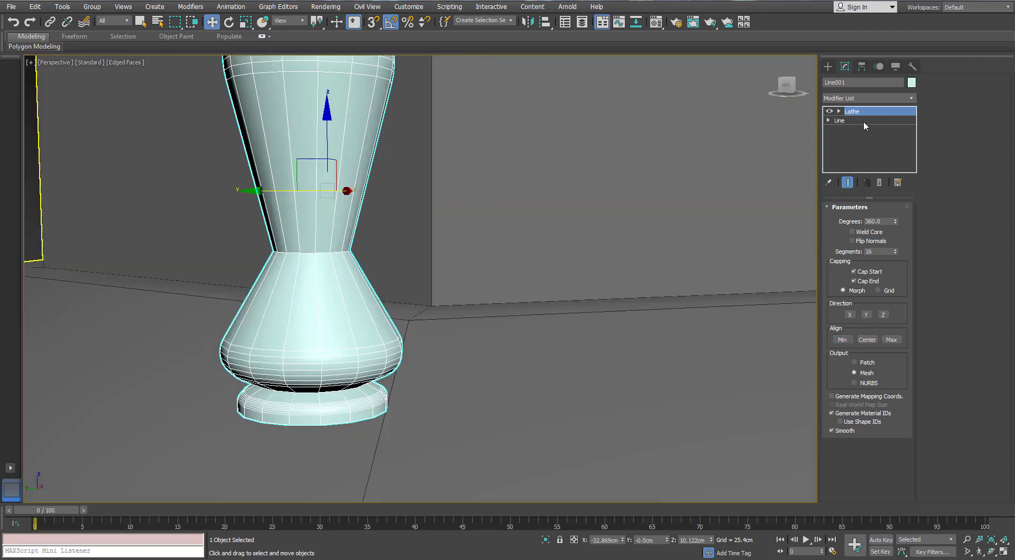
# Fillet the waist vertex of the underlying spline by about 0.45 cm and return to the Lathe level.
pyautogui.click(859, 123)
pyautogui.keyDown('alt'); pyautogui.moveTo(652, 277); pyautogui.dragTo(410, 251, button='middle'); pyautogui.keyUp('alt')
pyautogui.click(854, 245)
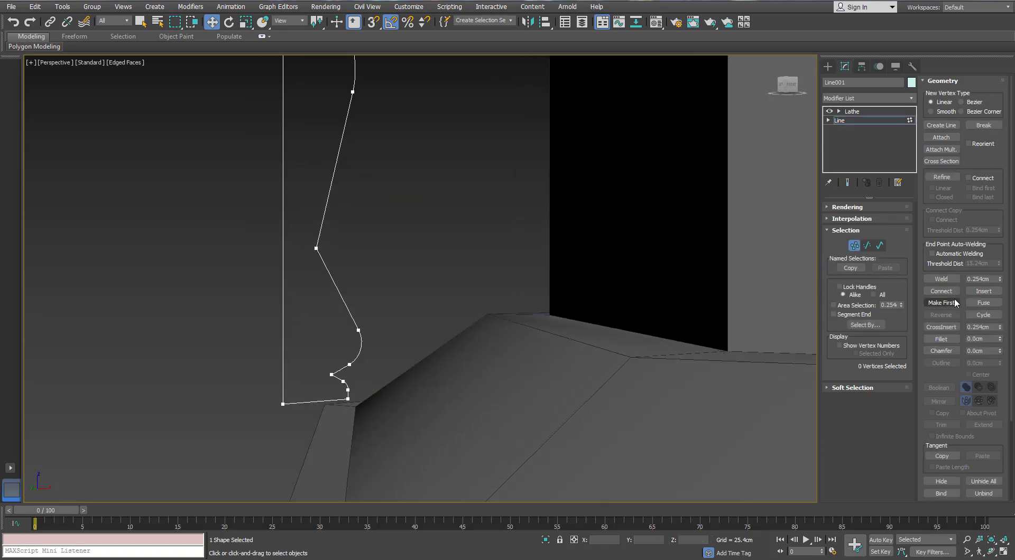
pyautogui.click(941, 338)
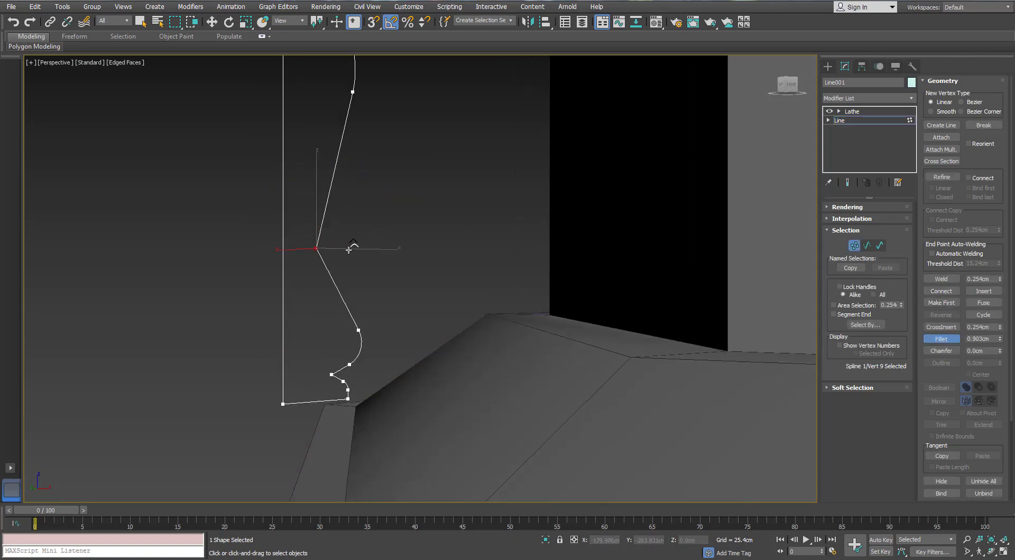
pyautogui.moveTo(348, 250); pyautogui.dragTo(344, 252)
pyautogui.moveTo(347, 243); pyautogui.dragTo(346, 253)
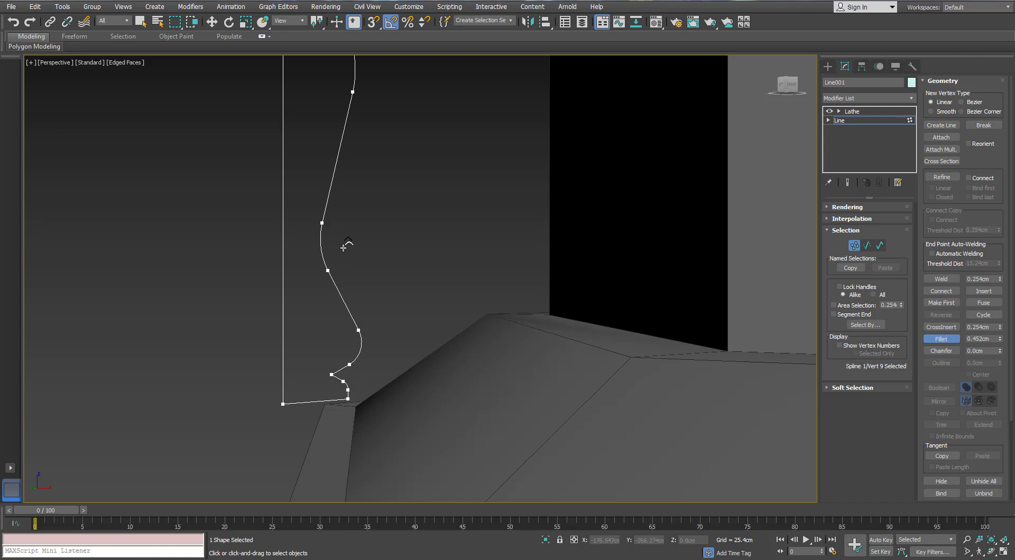
pyautogui.scroll(-4, 345, 249)
pyautogui.click(855, 245)
pyautogui.press('w')
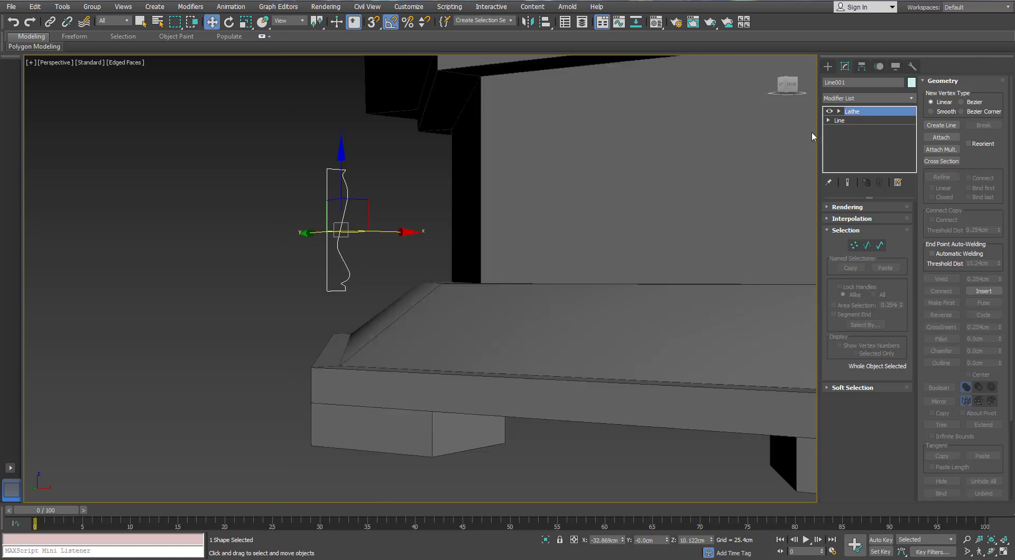
pyautogui.click(851, 111)
pyautogui.scroll(5, 287, 211)
pyautogui.keyDown('alt'); pyautogui.moveTo(276, 211); pyautogui.dragTo(288, 150, button='middle'); pyautogui.keyUp('alt')
# Convert the lathed vase to an Editable Poly from the Top view.
pyautogui.rightClick(287, 146)
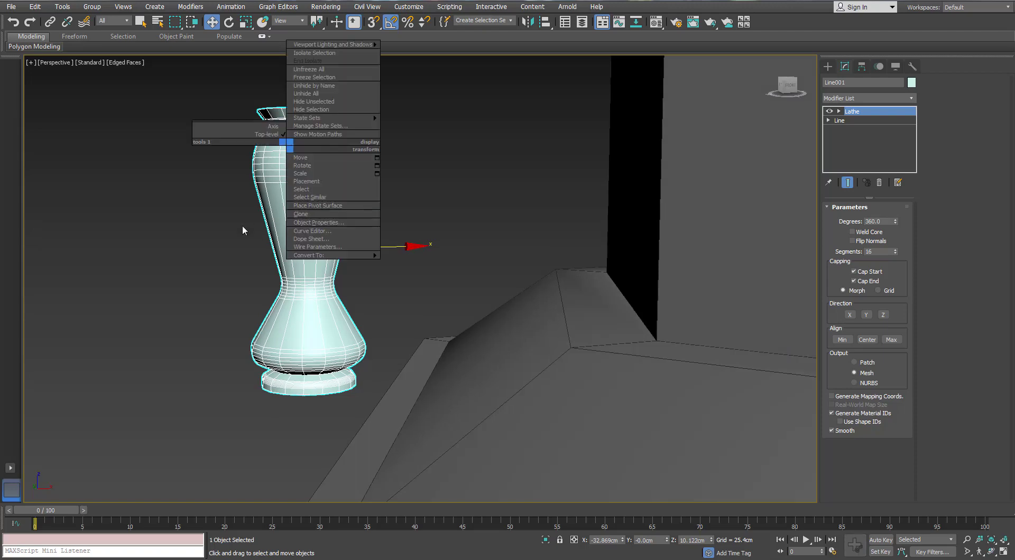
pyautogui.keyDown('alt'); pyautogui.moveTo(242, 229); pyautogui.dragTo(334, 261, button='middle'); pyautogui.keyUp('alt')
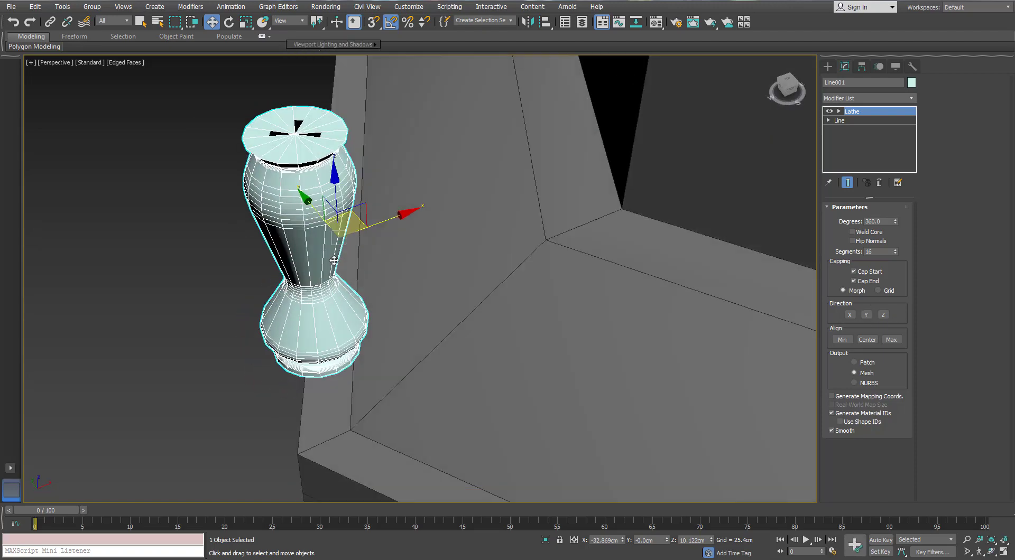
pyautogui.keyDown('alt'); pyautogui.moveTo(190, 219); pyautogui.dragTo(229, 208, button='middle'); pyautogui.keyUp('alt')
pyautogui.press('t')
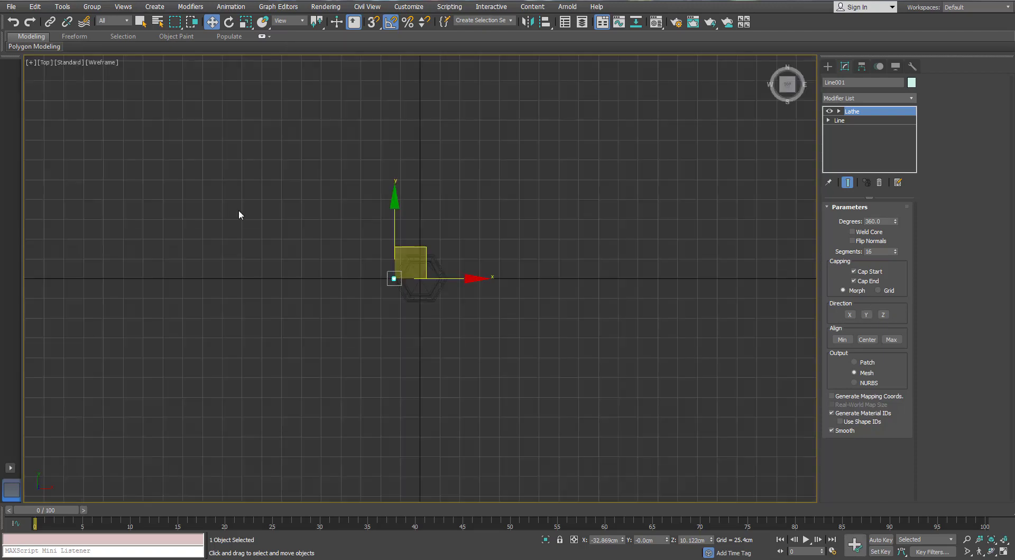
pyautogui.press('z')
pyautogui.scroll(-5, 325, 210)
pyautogui.scroll(8, 328, 235)
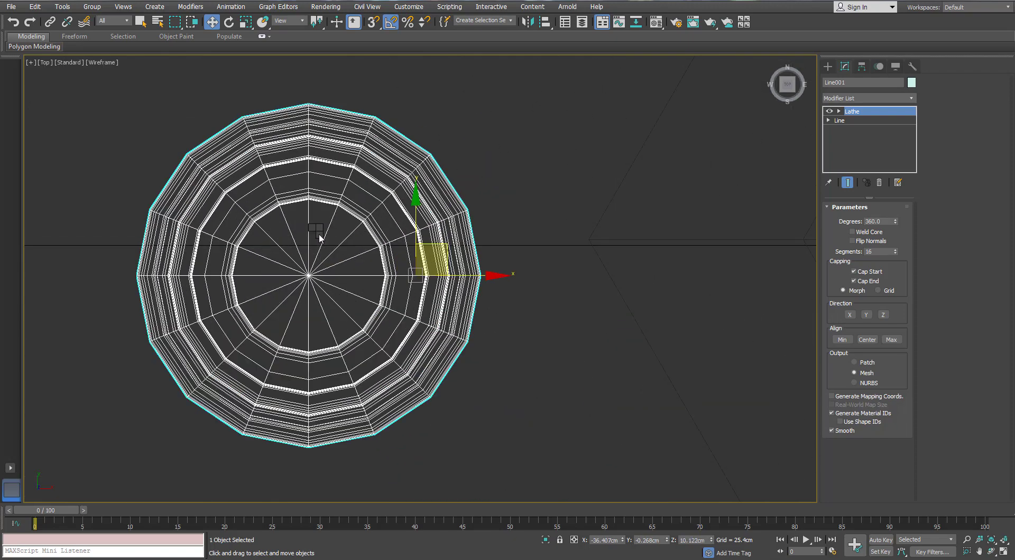
pyautogui.rightClick(316, 231)
pyautogui.moveTo(341, 341)
pyautogui.click(312, 349)
# Delete the vertices at the vase's centre axis to remove its upper and lower caps.
pyautogui.press('1')
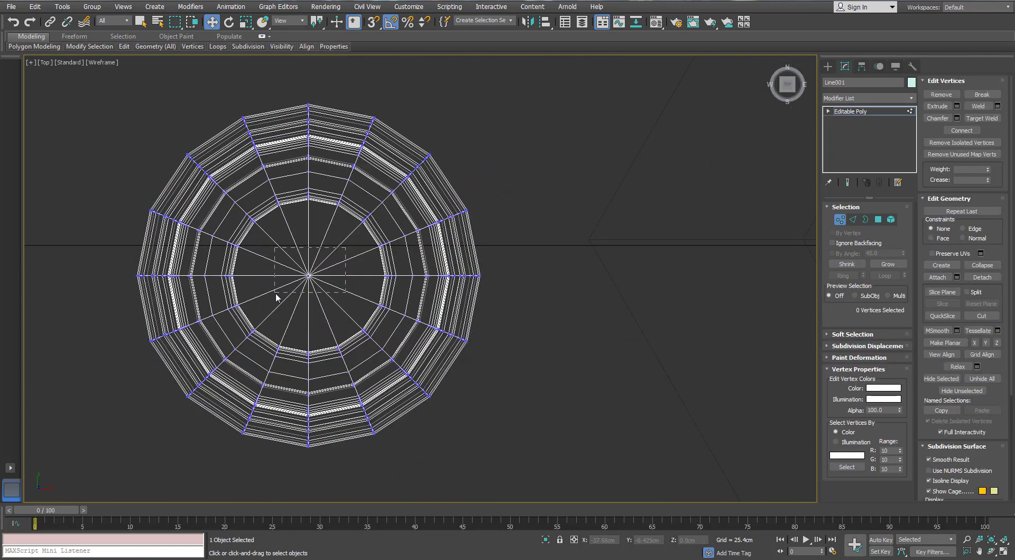
pyautogui.press('Delete')
pyautogui.moveTo(275, 294); pyautogui.dragTo(271, 300, button='middle')
pyautogui.press('p')
pyautogui.press('z')
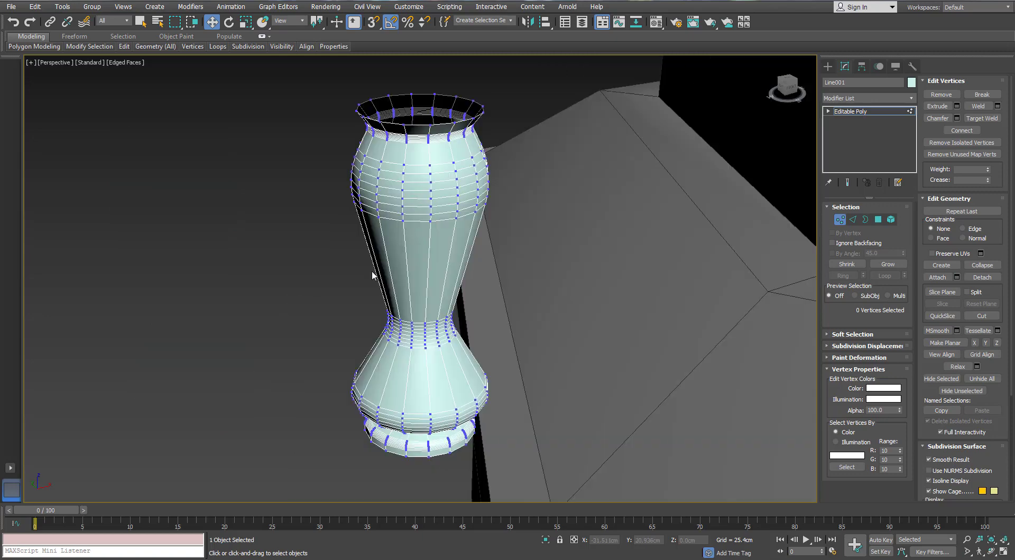
pyautogui.keyDown('alt'); pyautogui.moveTo(371, 274); pyautogui.dragTo(412, 338, button='middle'); pyautogui.keyUp('alt')
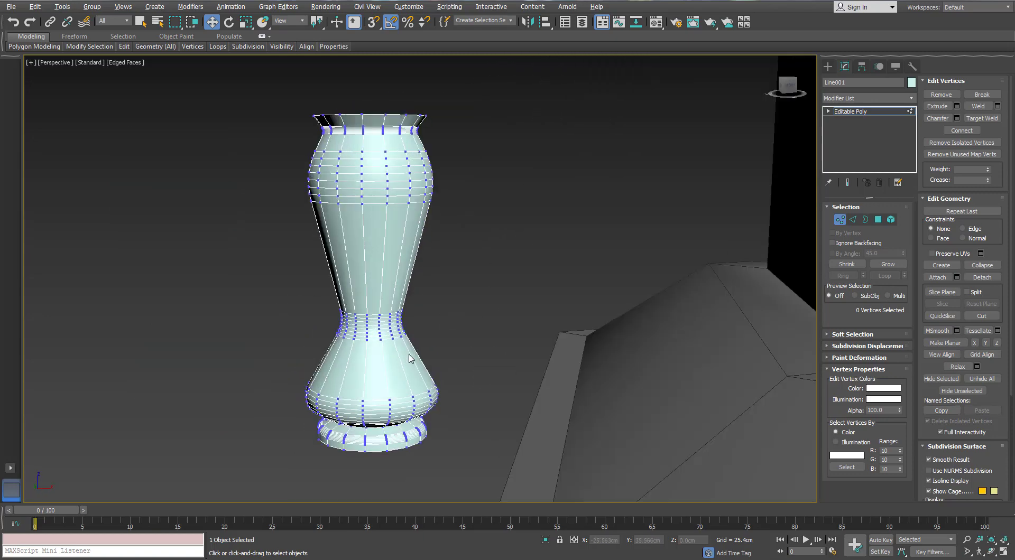
# Select alternate edge loops around the vase's neck below the rim and remove them.
pyautogui.click(865, 219)
pyautogui.scroll(5, 359, 153)
pyautogui.scroll(4, 359, 153)
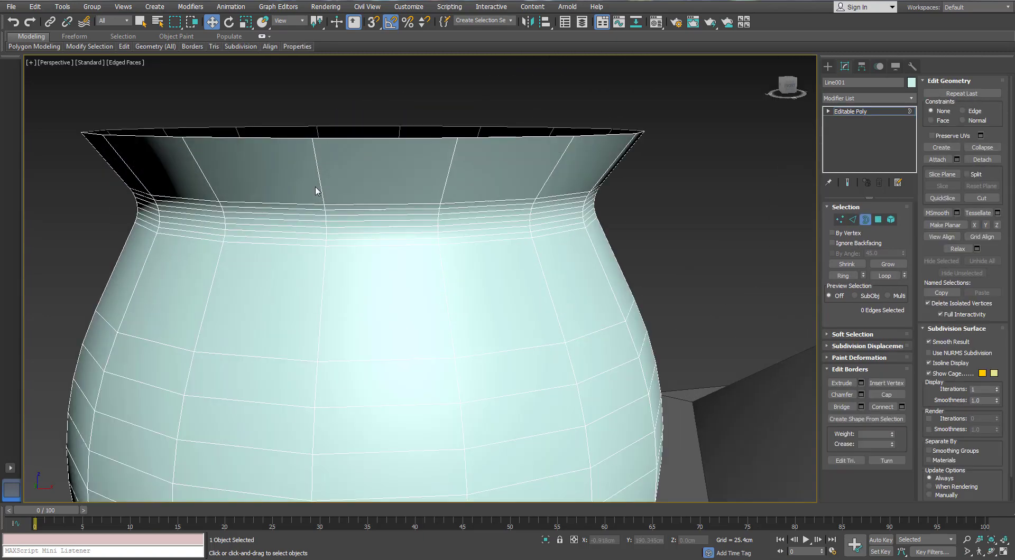
pyautogui.press('2')
pyautogui.scroll(4, 185, 205)
pyautogui.scroll(-4, 185, 204)
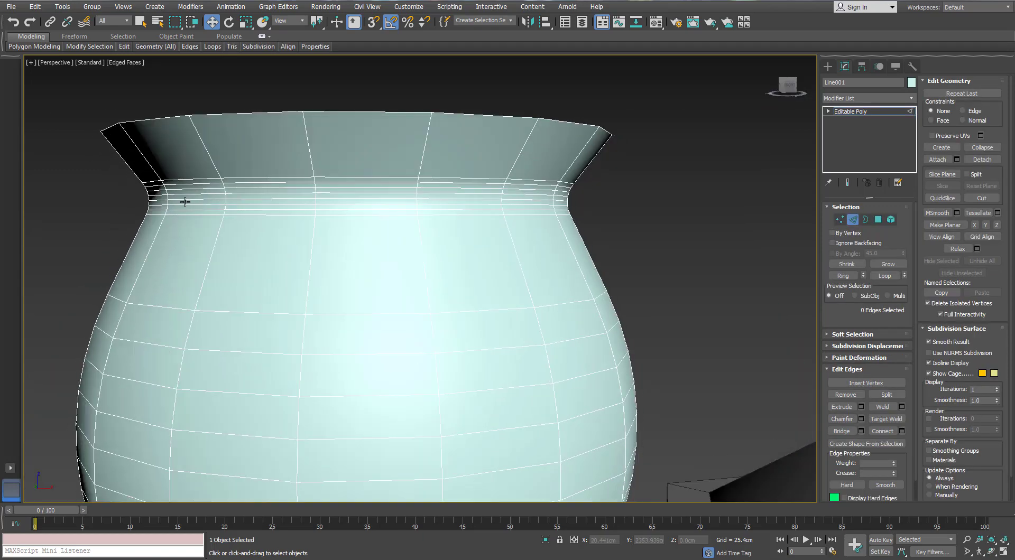
pyautogui.click(182, 204)
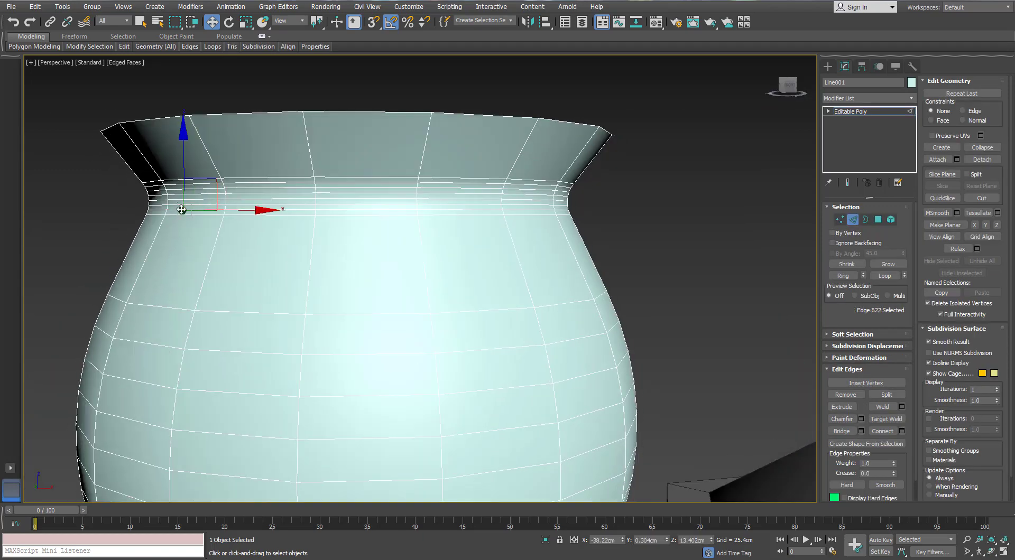
pyautogui.click(182, 209)
pyautogui.keyDown('ctrl'); pyautogui.click(176, 199); pyautogui.keyUp('ctrl')
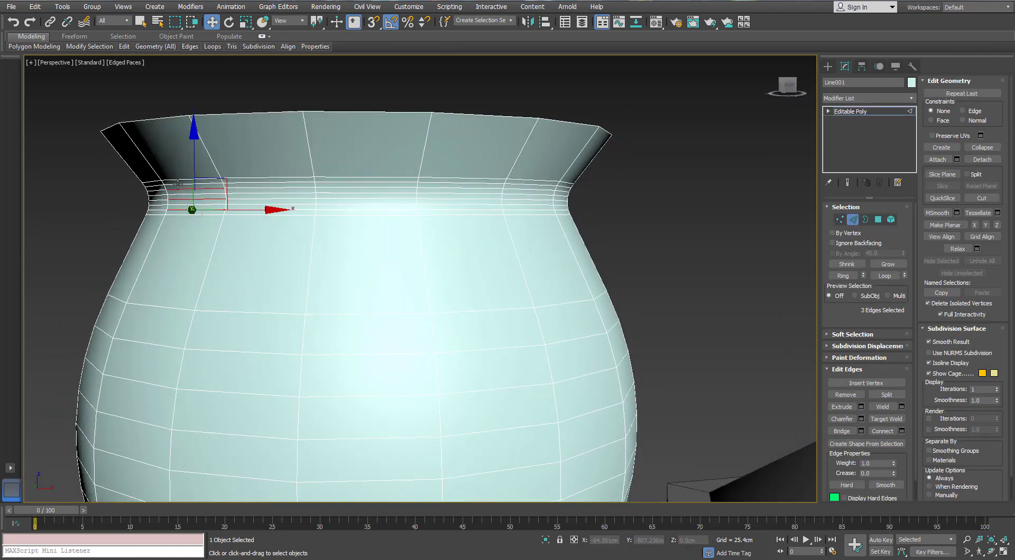
pyautogui.hotkey('alt', 'l')
pyautogui.hotkey('ctrl', 'BackSpace')
pyautogui.scroll(-5, 217, 220)
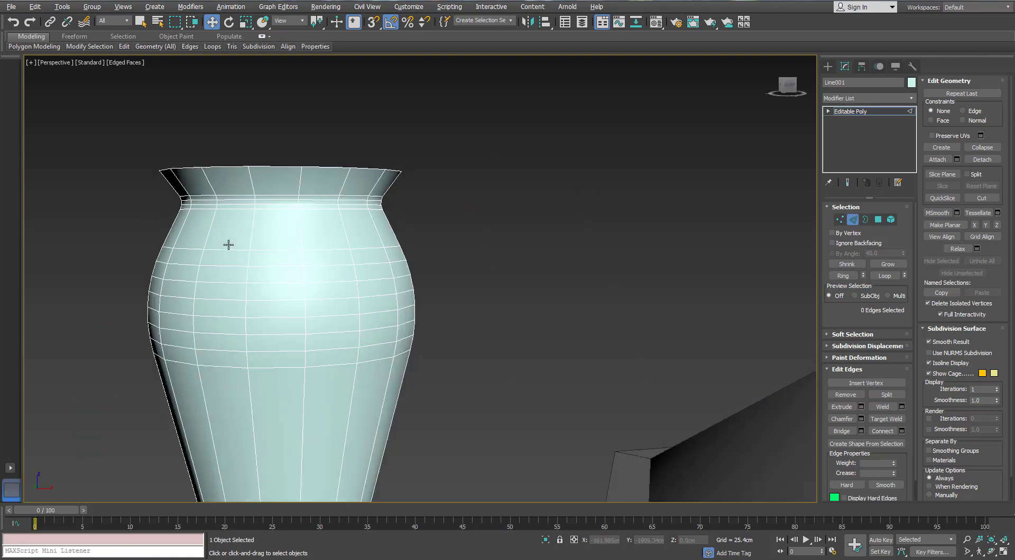
# Remove alternate edge loops around the vase's narrow waist.
pyautogui.moveTo(233, 391); pyautogui.dragTo(203, 231, button='middle')
pyautogui.scroll(6, 205, 242)
pyautogui.click(216, 320)
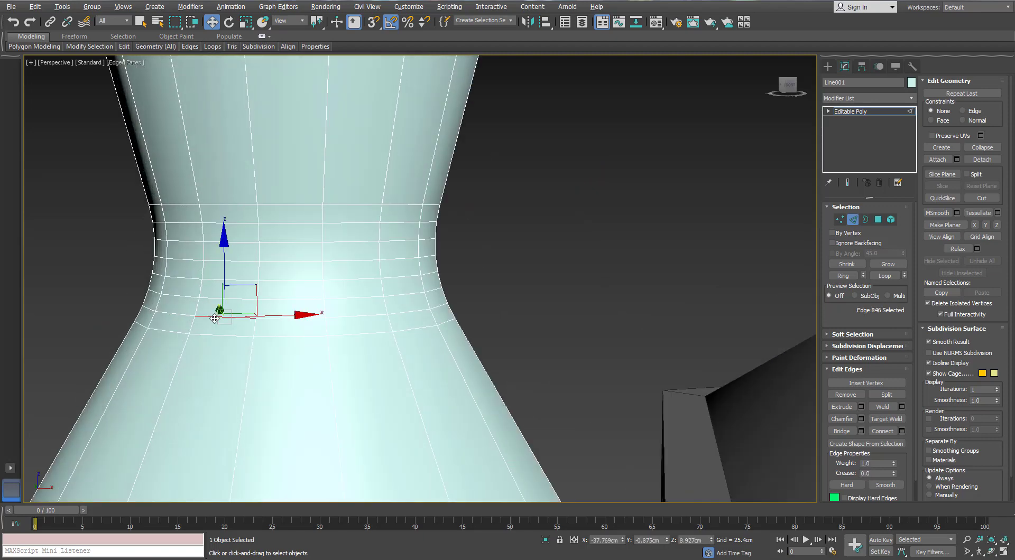
pyautogui.hotkey('alt', 'l')
pyautogui.keyDown('ctrl'); pyautogui.click(221, 277); pyautogui.keyUp('ctrl')
pyautogui.hotkey('alt', 'l')
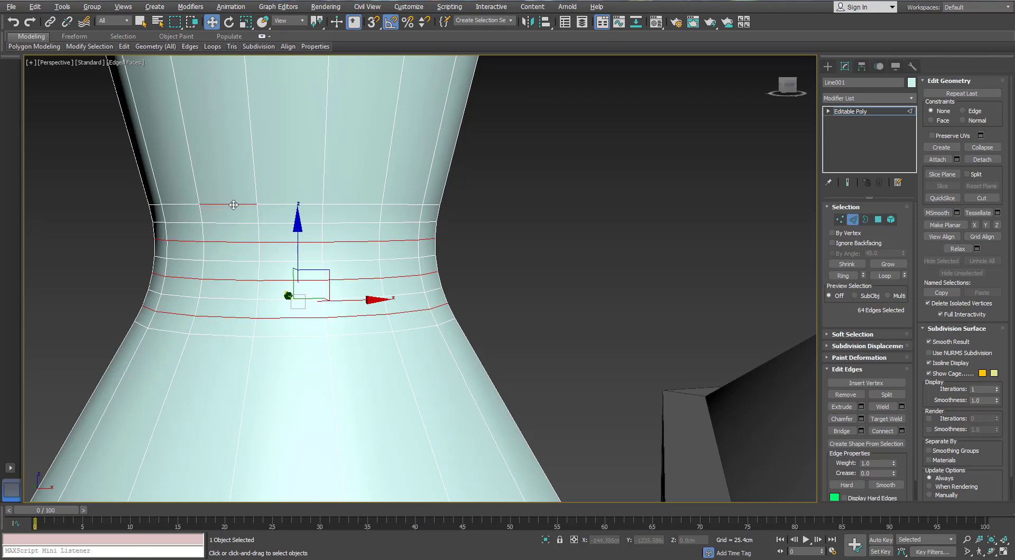
pyautogui.hotkey('ctrl', 'BackSpace')
# Remove alternate edge loops around the vase's base ring.
pyautogui.scroll(-6, 232, 205)
pyautogui.scroll(6, 192, 285)
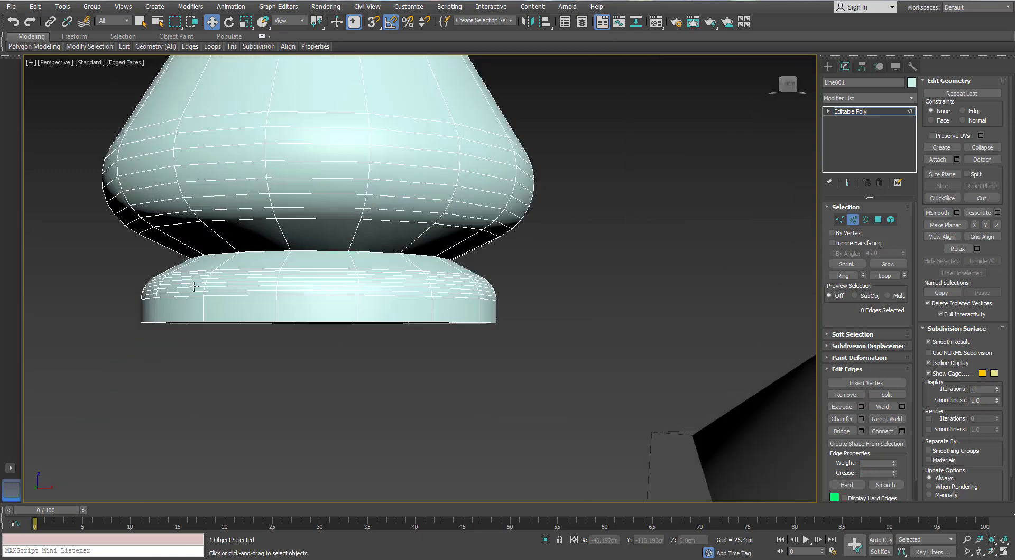
pyautogui.click(174, 296)
pyautogui.keyDown('alt'); pyautogui.moveTo(174, 296); pyautogui.dragTo(113, 229, button='middle'); pyautogui.keyUp('alt')
pyautogui.keyDown('ctrl'); pyautogui.doubleClick(195, 254); pyautogui.keyUp('ctrl')
pyautogui.hotkey('ctrl', 'BackSpace')
# Select four alternate edge loops on the vase's lower bulge and remove them.
pyautogui.scroll(-3, 195, 253)
pyautogui.scroll(5, 200, 253)
pyautogui.scroll(-5, 194, 265)
pyautogui.scroll(2, 186, 240)
pyautogui.scroll(2, 113, 229)
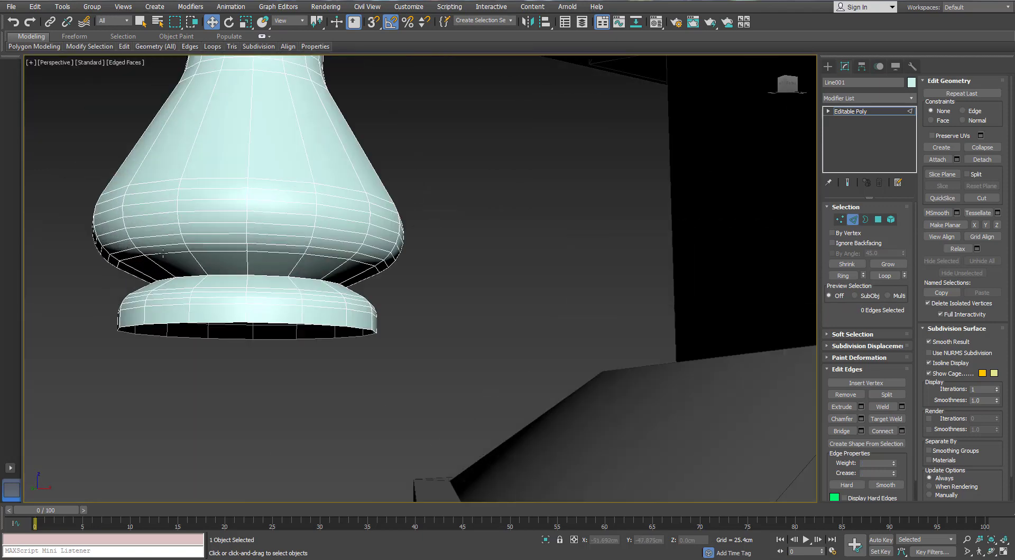
pyautogui.click(163, 251)
pyautogui.doubleClick(157, 247)
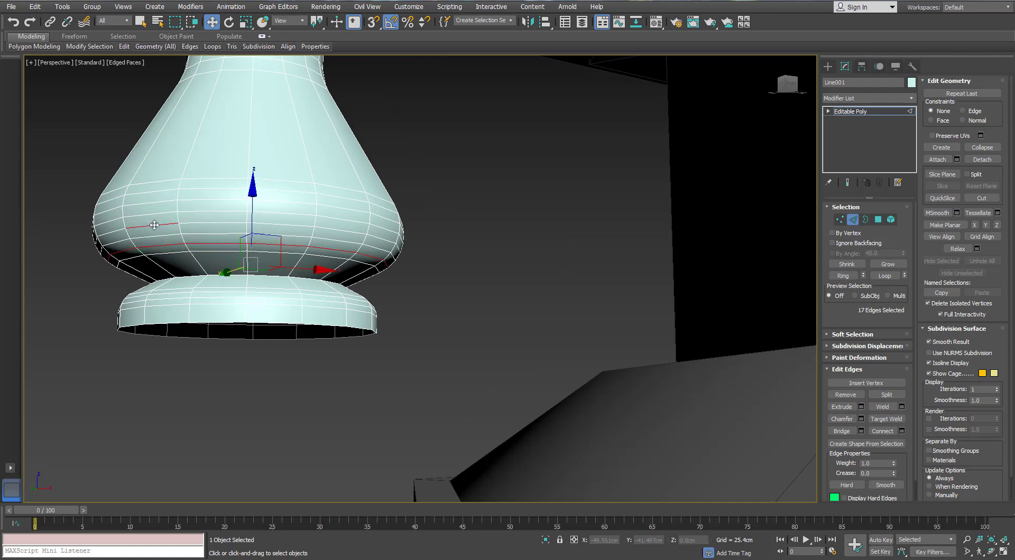
pyautogui.keyDown('ctrl'); pyautogui.doubleClick(167, 181); pyautogui.keyUp('ctrl')
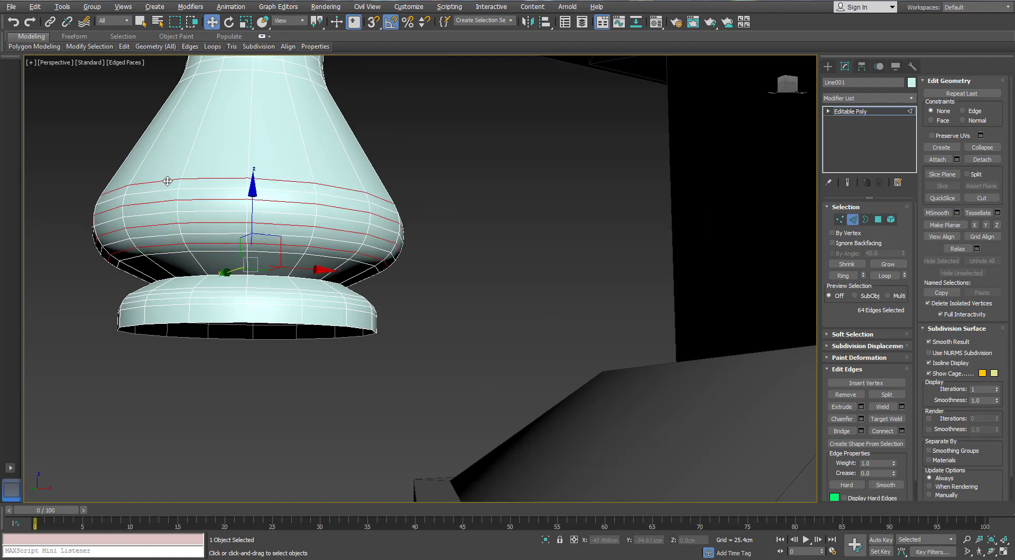
pyautogui.hotkey('ctrl', 'd')
# Select four alternate edge loops on the vase's upper bulge and remove them.
pyautogui.scroll(-3, 167, 181)
pyautogui.keyDown('alt'); pyautogui.moveTo(167, 181); pyautogui.dragTo(198, 191, button='middle'); pyautogui.keyUp('alt')
pyautogui.scroll(4, 198, 190)
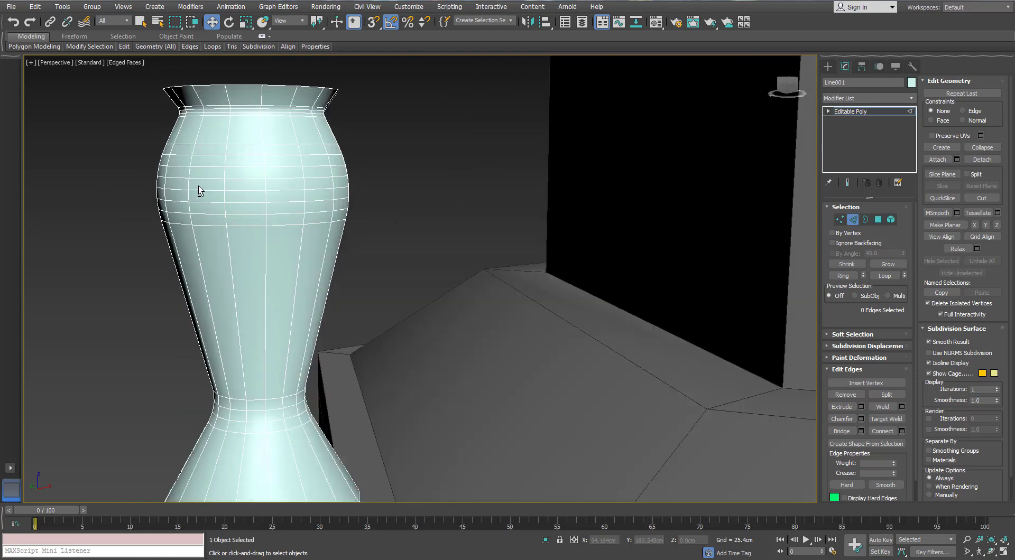
pyautogui.doubleClick(199, 186)
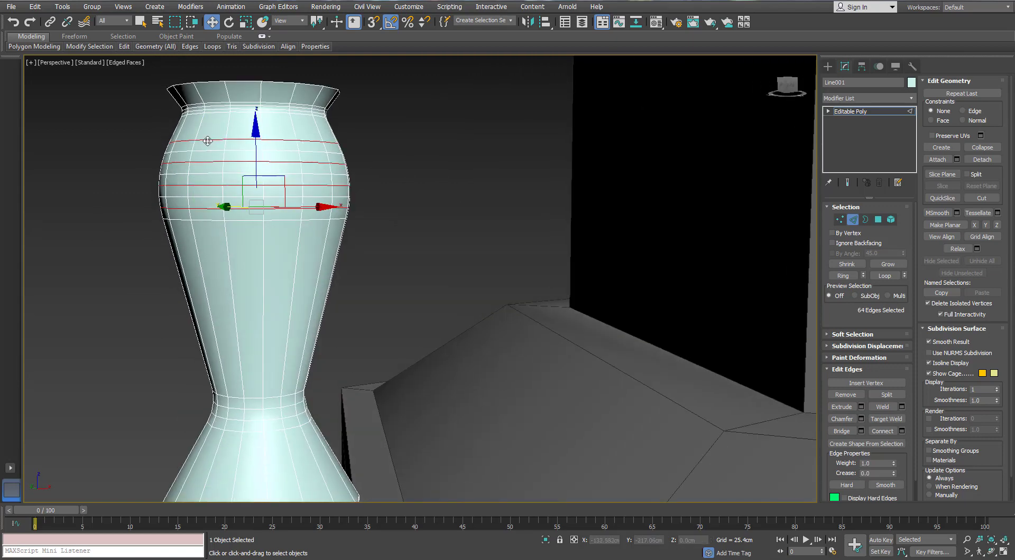
pyautogui.hotkey('ctrl', 'd')
# Select the vase's rim border and apply a Symmetry modifier with mirror axis Y and Flip enabled.
pyautogui.scroll(-3, 207, 141)
pyautogui.keyDown('alt'); pyautogui.moveTo(206, 141); pyautogui.dragTo(228, 155, button='middle'); pyautogui.keyUp('alt')
pyautogui.press('3')
pyautogui.click(911, 98)
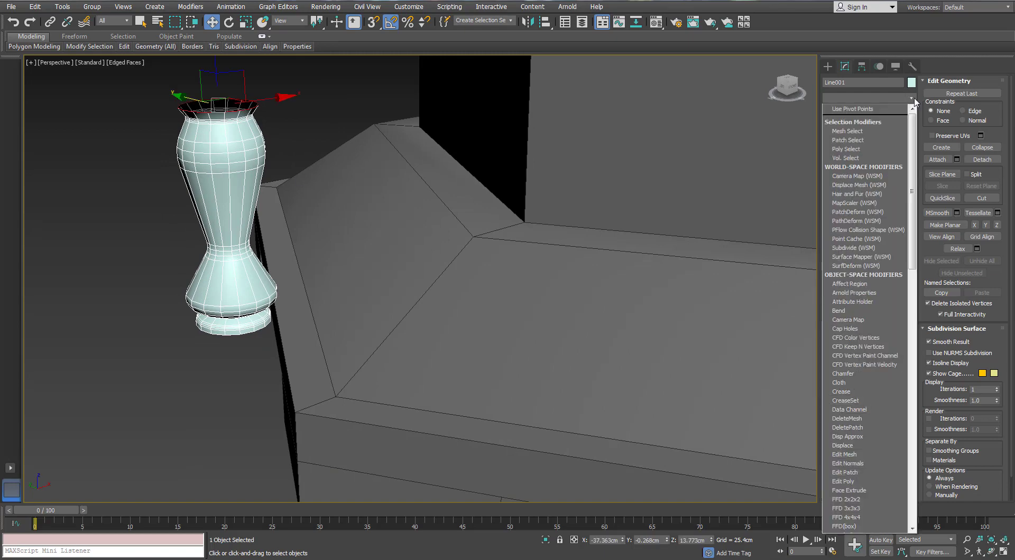
pyautogui.write('sy')
pyautogui.press('Return')
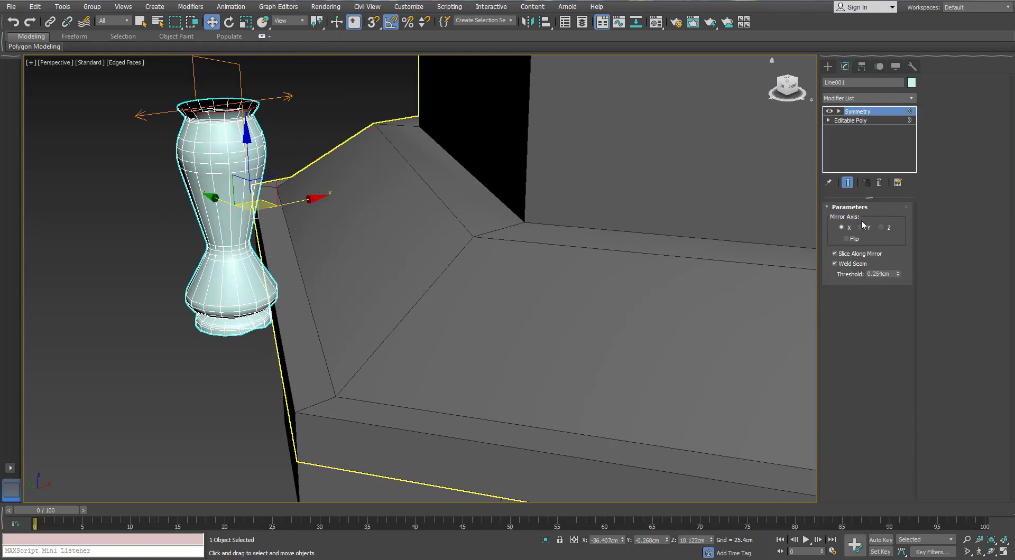
pyautogui.click(862, 228)
pyautogui.click(845, 238)
pyautogui.keyDown('alt'); pyautogui.moveTo(212, 201); pyautogui.dragTo(243, 211, button='middle'); pyautogui.keyUp('alt')
pyautogui.rightClick(249, 181)
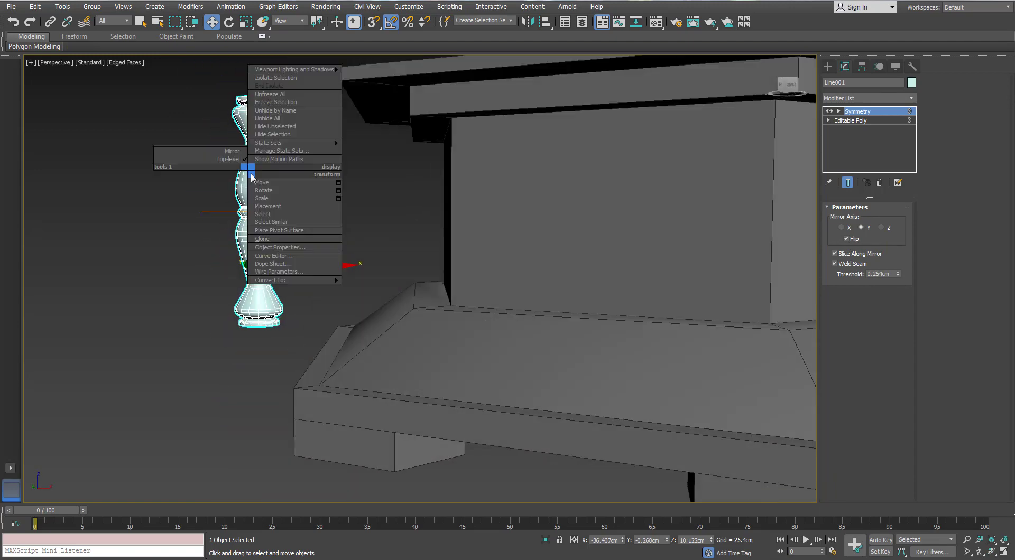
pyautogui.moveTo(152, 175); pyautogui.dragTo(164, 208, button='middle')
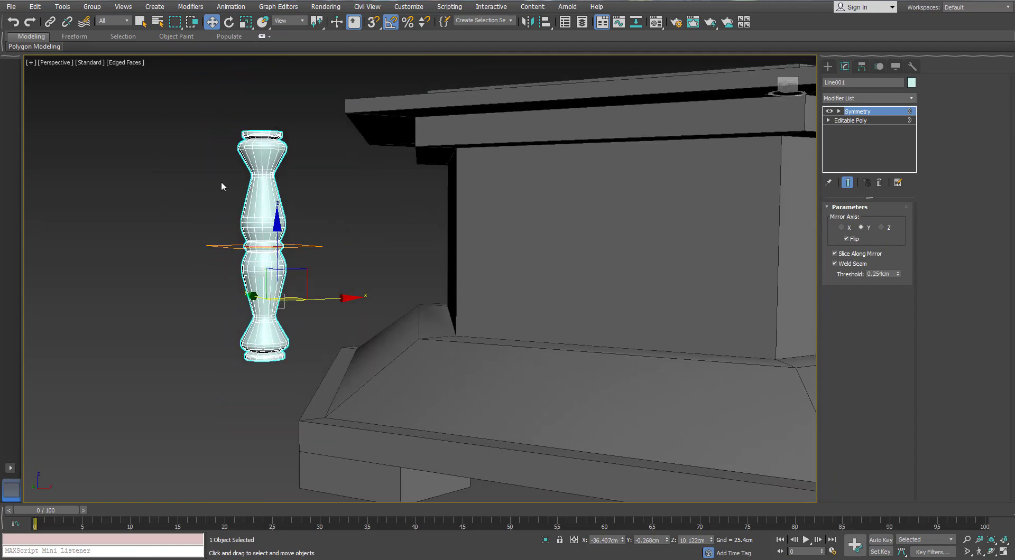
pyautogui.keyDown('alt'); pyautogui.moveTo(221, 180); pyautogui.dragTo(454, 227, button='middle'); pyautogui.keyUp('alt')
# At the Editable Poly level, scale the vertices of the lower bulge and base ring to about 91% in X and Y from the Top view.
pyautogui.click(851, 120)
pyautogui.press('3')
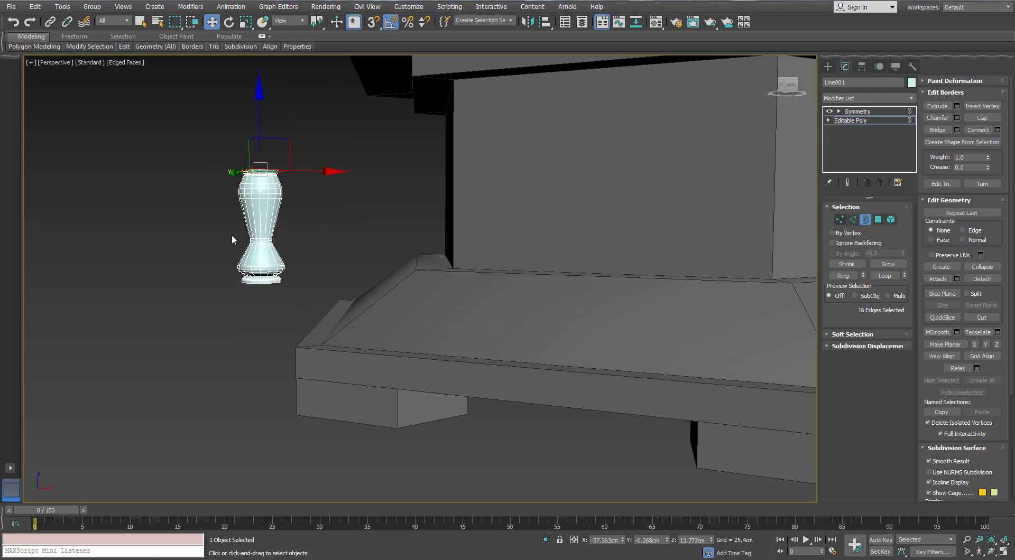
pyautogui.press('1')
pyautogui.moveTo(310, 260); pyautogui.dragTo(222, 300)
pyautogui.scroll(4, 249, 269)
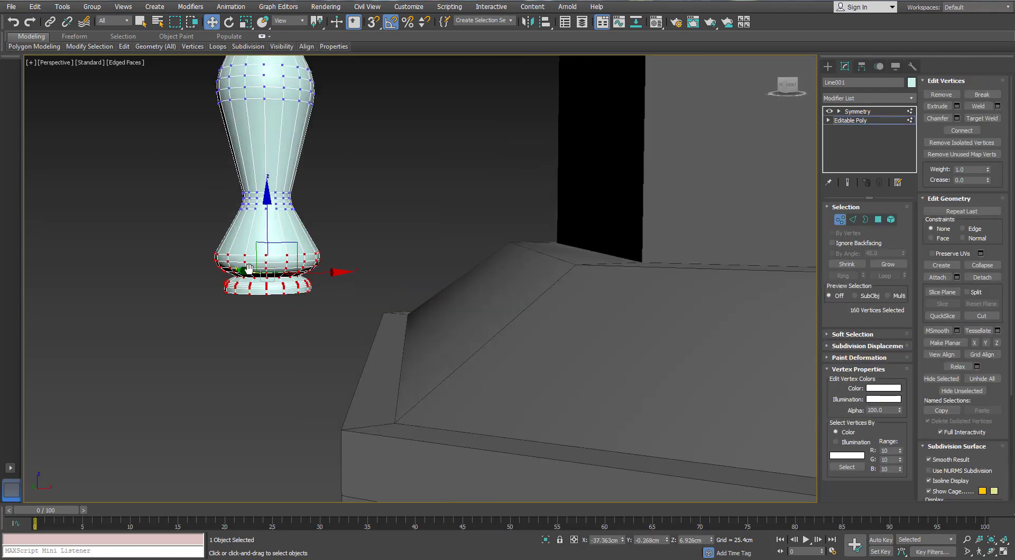
pyautogui.press('r')
pyautogui.keyDown('alt'); pyautogui.moveTo(248, 268); pyautogui.dragTo(252, 240, button='middle'); pyautogui.keyUp('alt')
pyautogui.press('t')
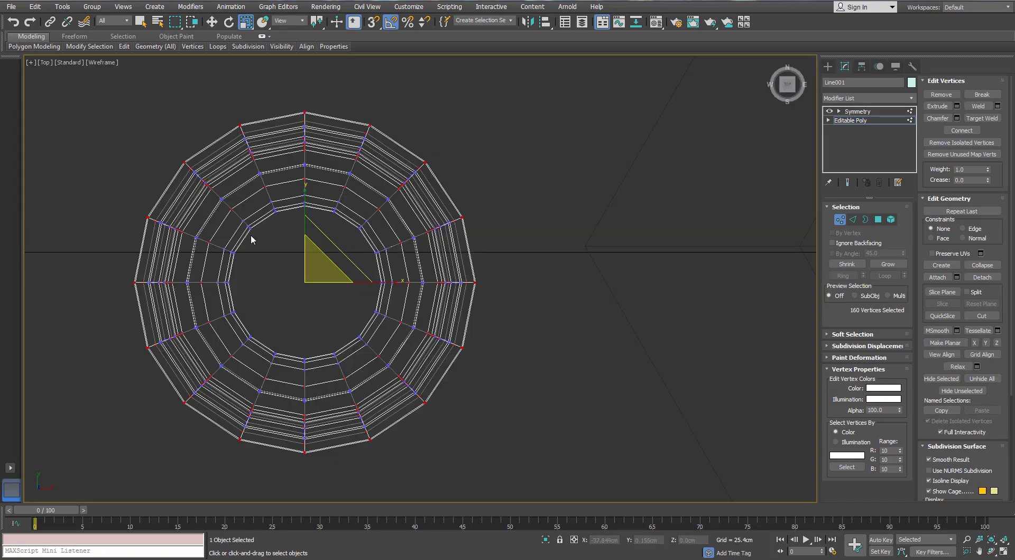
pyautogui.press('z')
pyautogui.moveTo(437, 228); pyautogui.dragTo(436, 236)
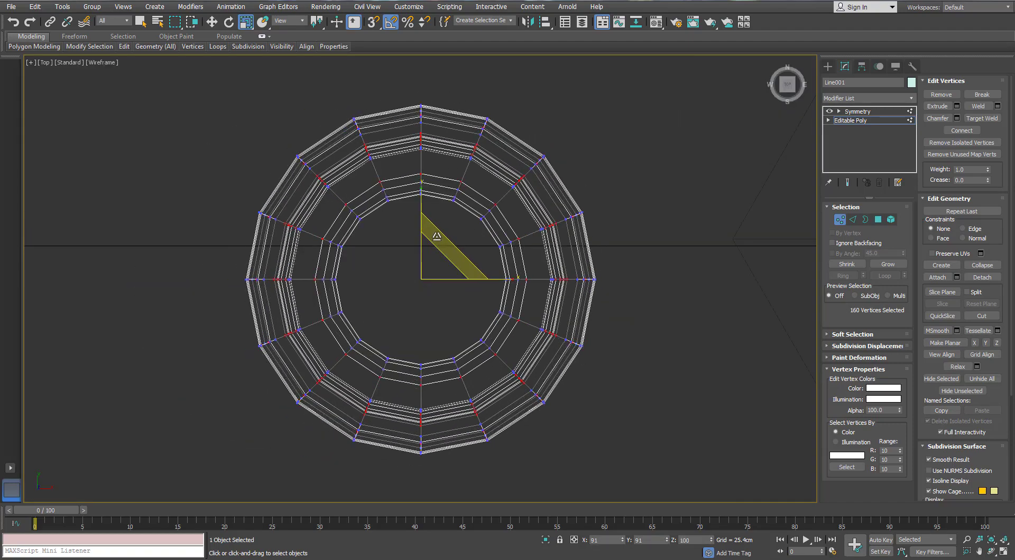
pyautogui.press('p')
pyautogui.press('z')
pyautogui.keyDown('alt'); pyautogui.moveTo(439, 230); pyautogui.dragTo(439, 364, button='middle'); pyautogui.keyUp('alt')
pyautogui.scroll(-5, 439, 364)
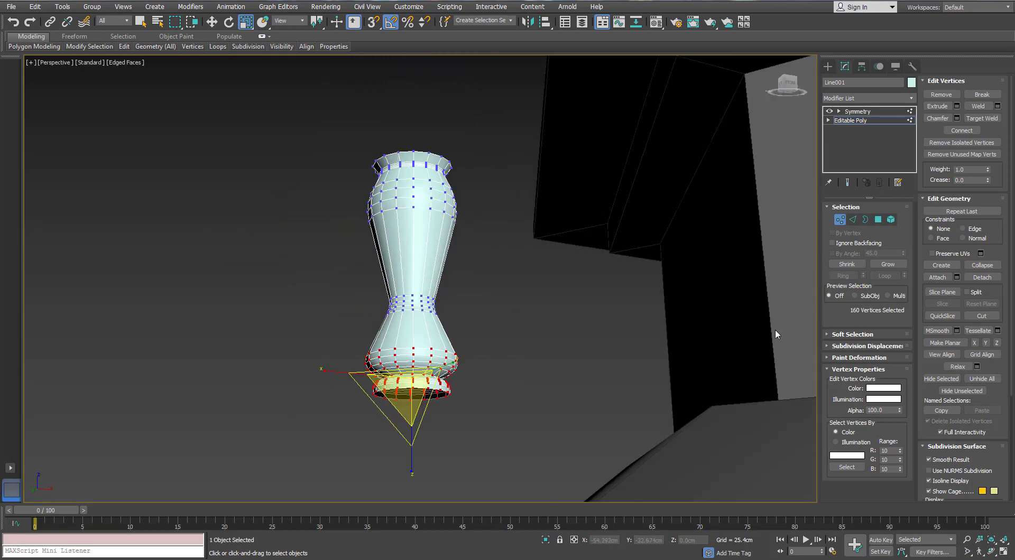
pyautogui.press('1')
pyautogui.click(477, 347)
# Return to the Symmetry level and move the baluster about 15.2 cm along X toward the pedestal's column in the Front view.
pyautogui.moveTo(417, 214); pyautogui.dragTo(491, 391, button='middle')
pyautogui.scroll(-6, 374, 312)
pyautogui.click(380, 312)
pyautogui.press('w')
pyautogui.press('f')
pyautogui.scroll(-6, 492, 391)
pyautogui.moveTo(405, 325); pyautogui.dragTo(126, 218, button='middle')
pyautogui.scroll(2, 127, 218)
pyautogui.moveTo(268, 298); pyautogui.dragTo(464, 305)
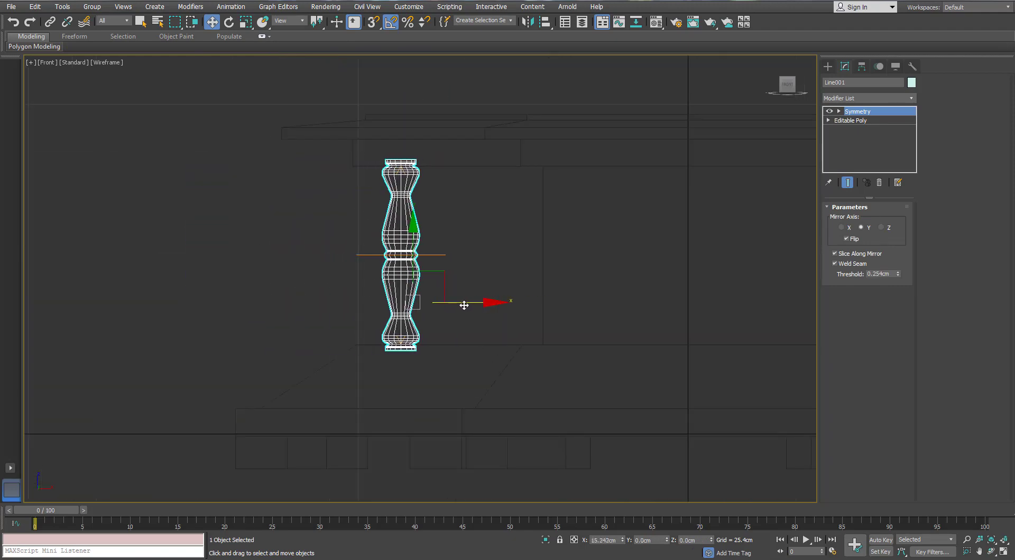
pyautogui.moveTo(464, 306); pyautogui.dragTo(455, 305, button='middle')
pyautogui.scroll(2, 407, 301)
# Scale the baluster uniformly to about 94.5% and nudge it up and inward to fit between the pedestal's base and top.
pyautogui.press('r')
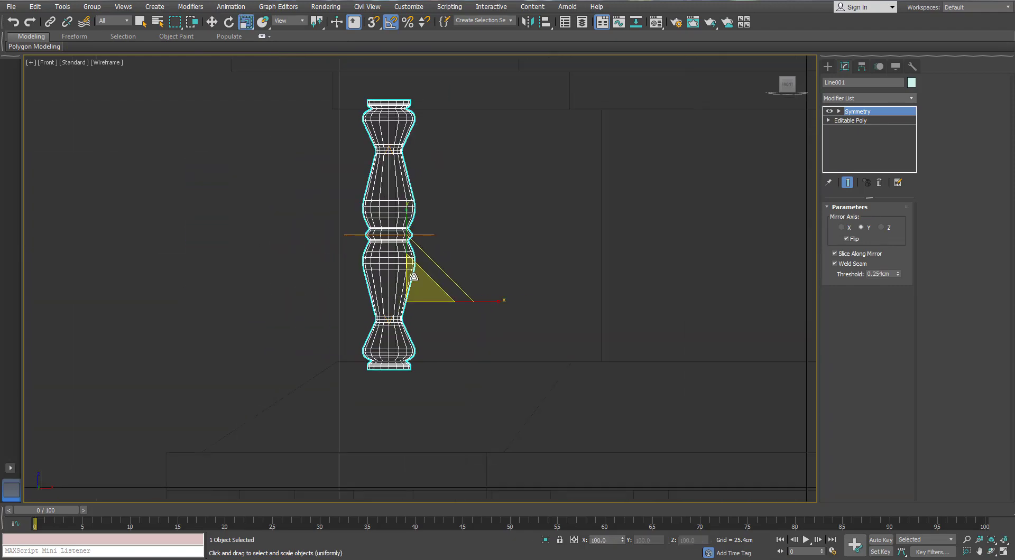
pyautogui.press('w')
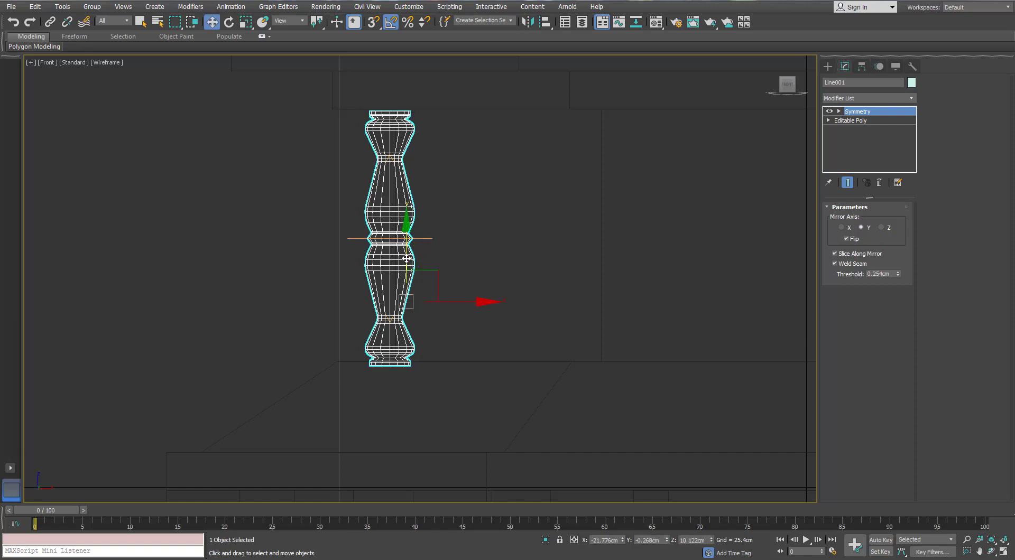
pyautogui.moveTo(403, 259); pyautogui.dragTo(403, 256)
pyautogui.moveTo(453, 299)
pyautogui.mouseDown()
pyautogui.moveTo(502, 300)
pyautogui.moveTo(461, 302)
pyautogui.mouseUp()
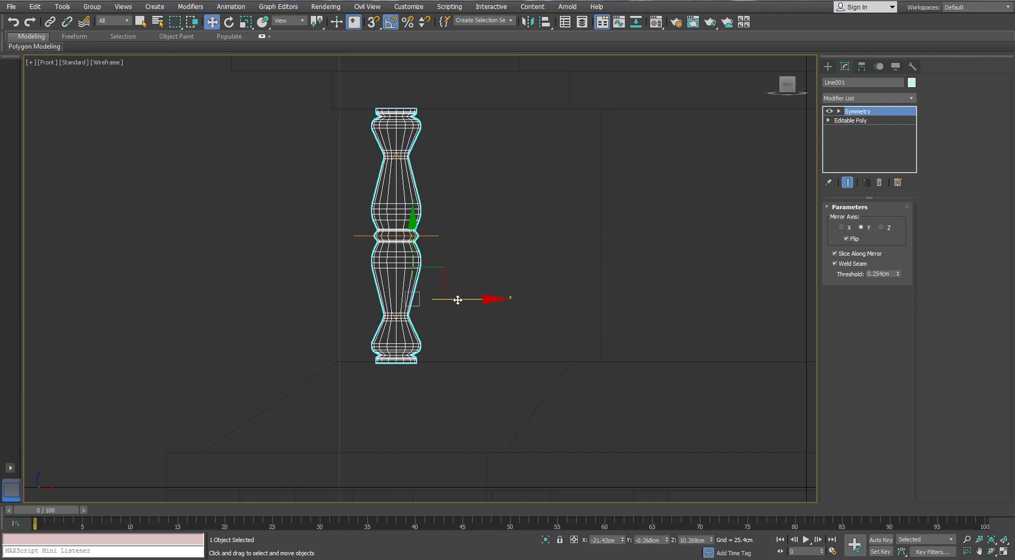
# Position the baluster at the column's corner, at about X -22.11 cm and Y -0.26 cm.
pyautogui.press('t')
pyautogui.press('z')
pyautogui.scroll(-10, 455, 300)
pyautogui.press('p')
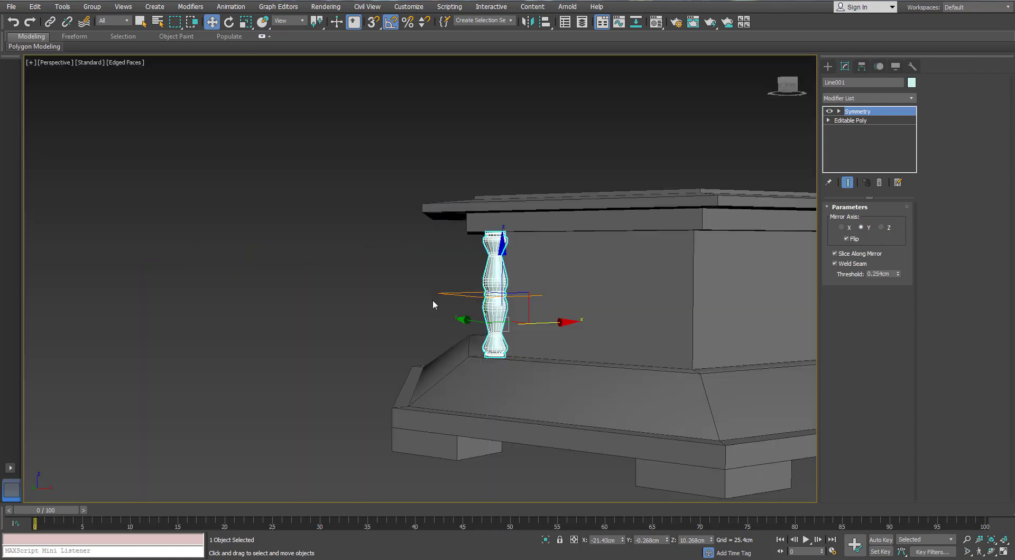
pyautogui.press('z')
pyautogui.keyDown('alt'); pyautogui.moveTo(423, 316); pyautogui.dragTo(267, 321, button='middle'); pyautogui.keyUp('alt')
pyautogui.scroll(-6, 266, 320)
pyautogui.click(132, 309)
pyautogui.keyDown('alt'); pyautogui.moveTo(133, 309); pyautogui.dragTo(178, 322, button='middle'); pyautogui.keyUp('alt')
pyautogui.keyDown('alt'); pyautogui.moveTo(317, 288); pyautogui.dragTo(408, 279, button='middle'); pyautogui.keyUp('alt')
pyautogui.click(336, 258)
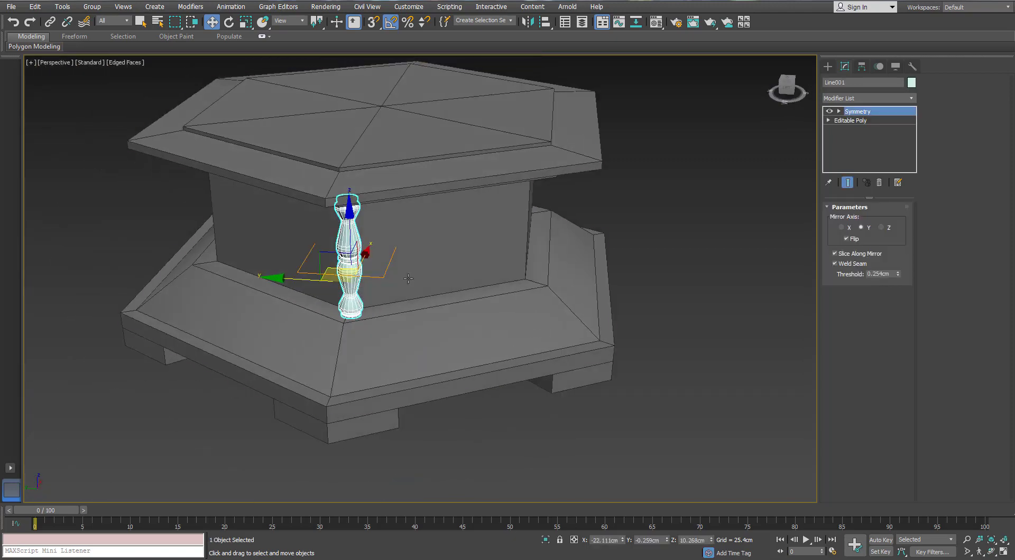
# Align only the baluster's pivot to the pedestal body's pivot point in X, Y and Z.
pyautogui.click(861, 68)
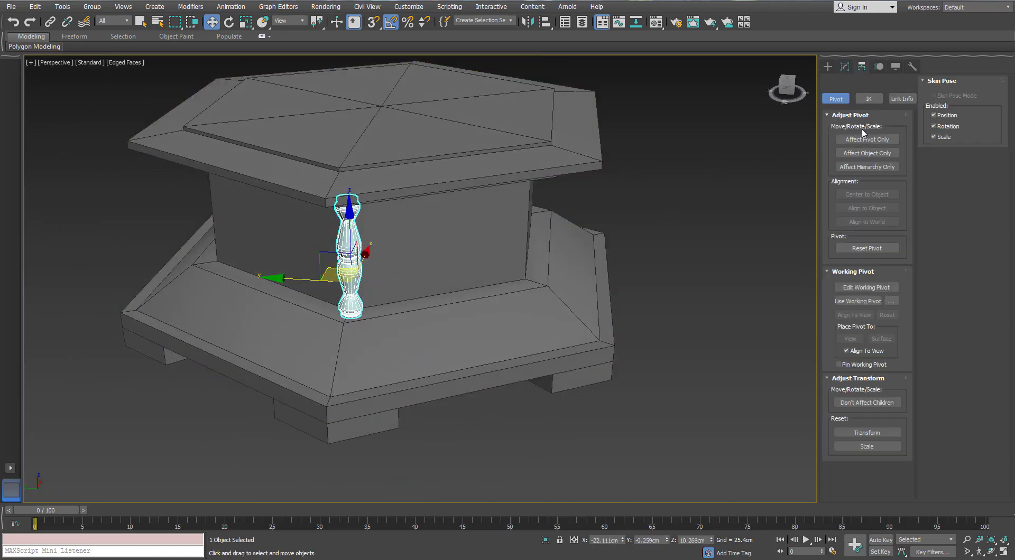
pyautogui.click(862, 138)
pyautogui.click(544, 21)
pyautogui.click(497, 153)
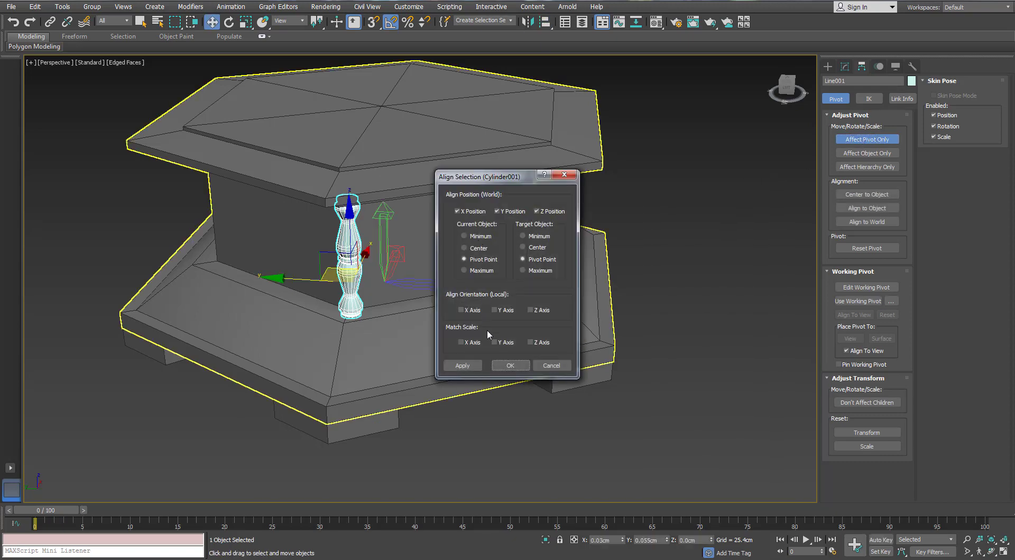
pyautogui.click(511, 364)
pyautogui.click(862, 137)
pyautogui.click(606, 238)
pyautogui.click(353, 253)
# Rotate-clone the baluster by -60 degrees around the column as five instances.
pyautogui.keyDown('alt'); pyautogui.moveTo(353, 253); pyautogui.dragTo(492, 255, button='middle'); pyautogui.keyUp('alt')
pyautogui.scroll(-3, 491, 254)
pyautogui.keyDown('alt'); pyautogui.moveTo(200, 253); pyautogui.dragTo(268, 253, button='middle'); pyautogui.keyUp('alt')
pyautogui.scroll(3, 269, 253)
pyautogui.press('e')
pyautogui.keyDown('shift'); pyautogui.moveTo(306, 341); pyautogui.dragTo(283, 351); pyautogui.keyUp('shift')
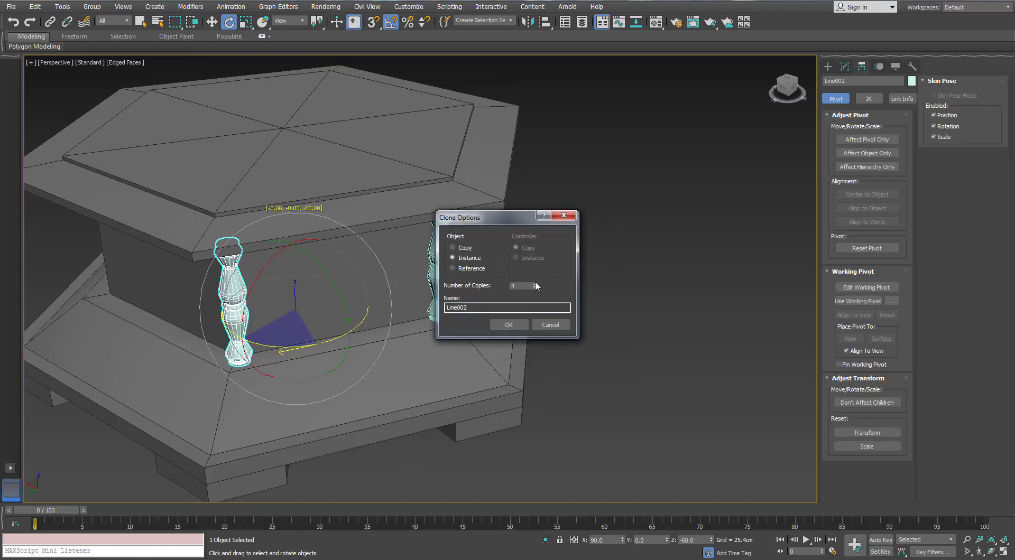
pyautogui.click(535, 283)
pyautogui.click(514, 325)
# Select all objects, set their wireframe colour to black and assign them one grey material.
pyautogui.keyDown('alt'); pyautogui.moveTo(520, 259); pyautogui.dragTo(516, 236, button='middle'); pyautogui.keyUp('alt')
pyautogui.scroll(-4, 517, 237)
pyautogui.keyDown('alt'); pyautogui.moveTo(608, 249); pyautogui.dragTo(566, 224, button='middle'); pyautogui.keyUp('alt')
pyautogui.hotkey('ctrl', 'a')
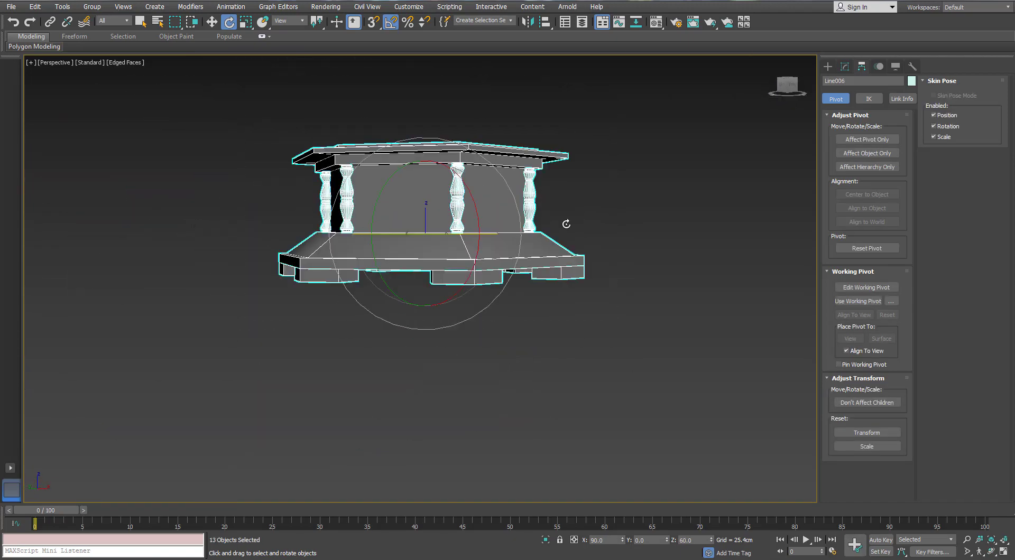
pyautogui.click(910, 81)
pyautogui.click(680, 322)
pyautogui.keyDown('alt'); pyautogui.moveTo(670, 323); pyautogui.dragTo(515, 320, button='middle'); pyautogui.keyUp('alt')
pyautogui.press('m')
pyautogui.click(543, 274)
pyautogui.press('m')
# Try to scale the front corner baluster to about 91% in X and Y at object level.
pyautogui.click(515, 320)
pyautogui.scroll(3, 461, 323)
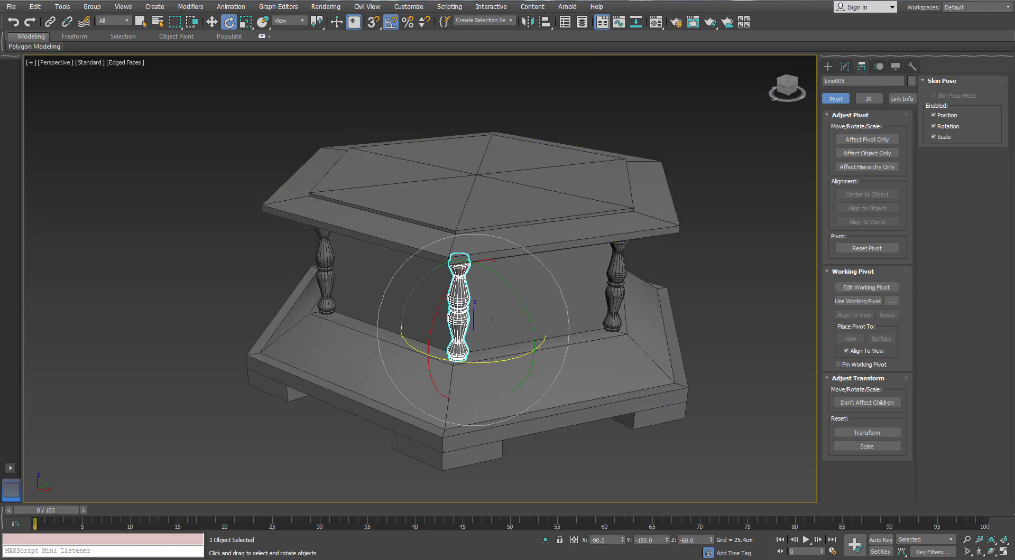
pyautogui.keyDown('alt'); pyautogui.moveTo(377, 331); pyautogui.dragTo(448, 324, button='middle'); pyautogui.keyUp('alt')
pyautogui.scroll(4, 372, 320)
pyautogui.press('r')
pyautogui.scroll(3, 402, 322)
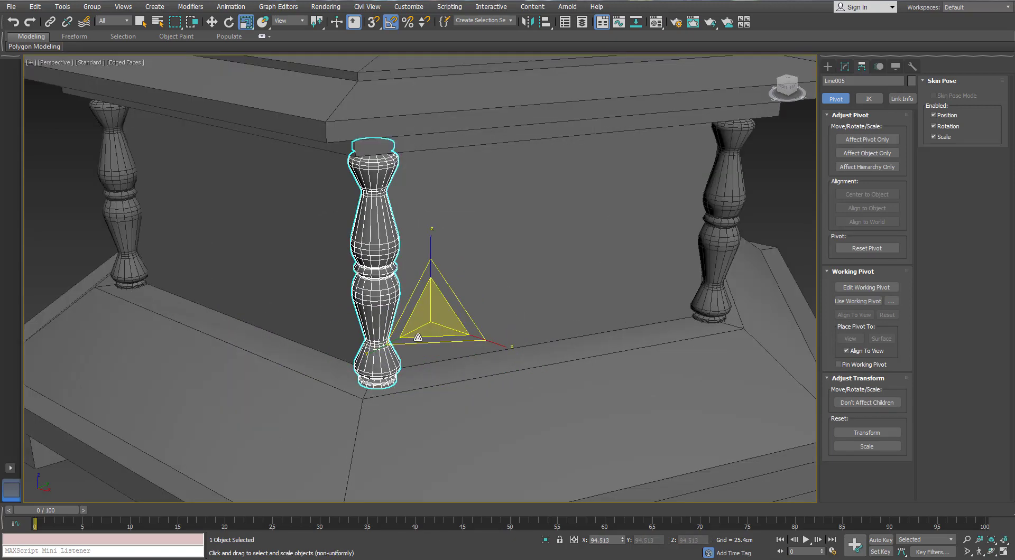
pyautogui.moveTo(430, 322)
pyautogui.mouseDown()
pyautogui.moveTo(453, 336)
pyautogui.moveTo(425, 337)
pyautogui.mouseUp()
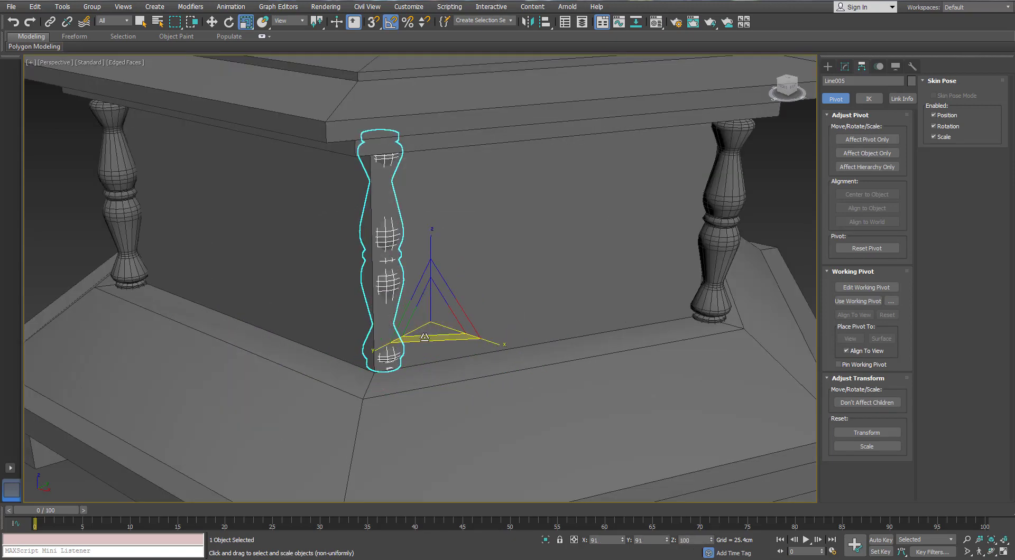
pyautogui.click(844, 66)
pyautogui.keyDown('alt'); pyautogui.moveTo(409, 244); pyautogui.dragTo(435, 245, button='middle'); pyautogui.keyUp('alt')
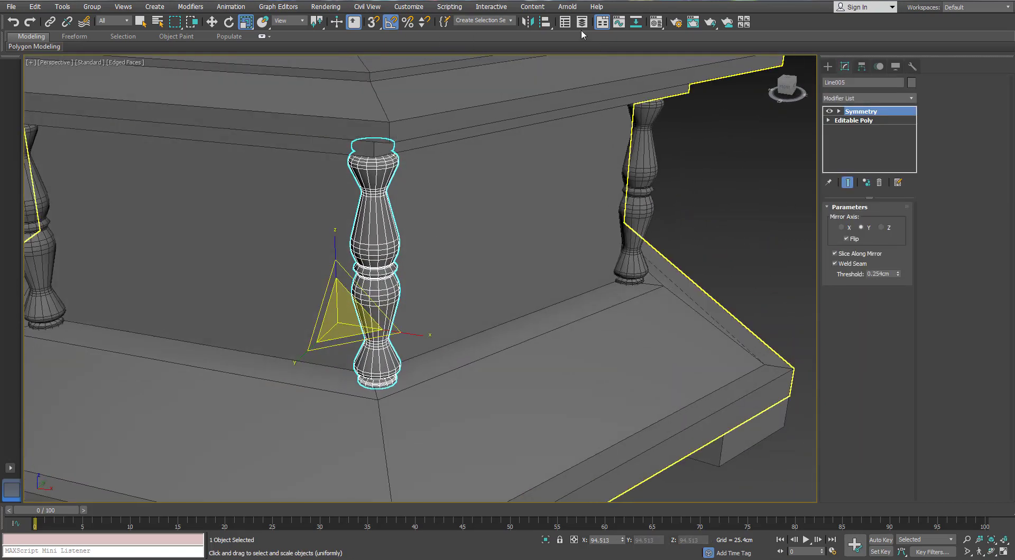
pyautogui.click(862, 66)
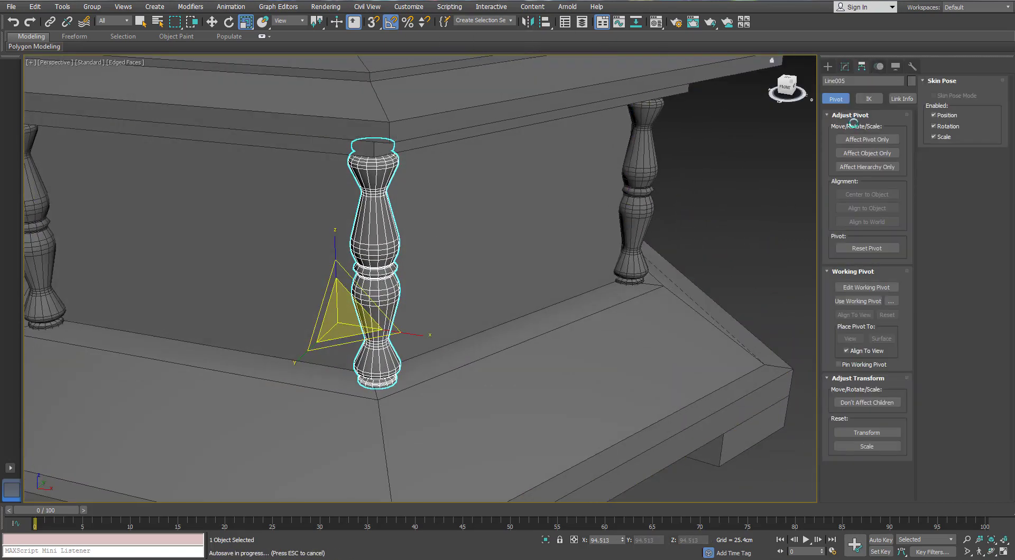
pyautogui.click(866, 143)
pyautogui.keyDown('alt'); pyautogui.moveTo(470, 254); pyautogui.dragTo(418, 267, button='middle'); pyautogui.keyUp('alt')
pyautogui.moveTo(385, 287); pyautogui.dragTo(387, 285)
pyautogui.hotkey('ctrl', 'z')
pyautogui.click(731, 156)
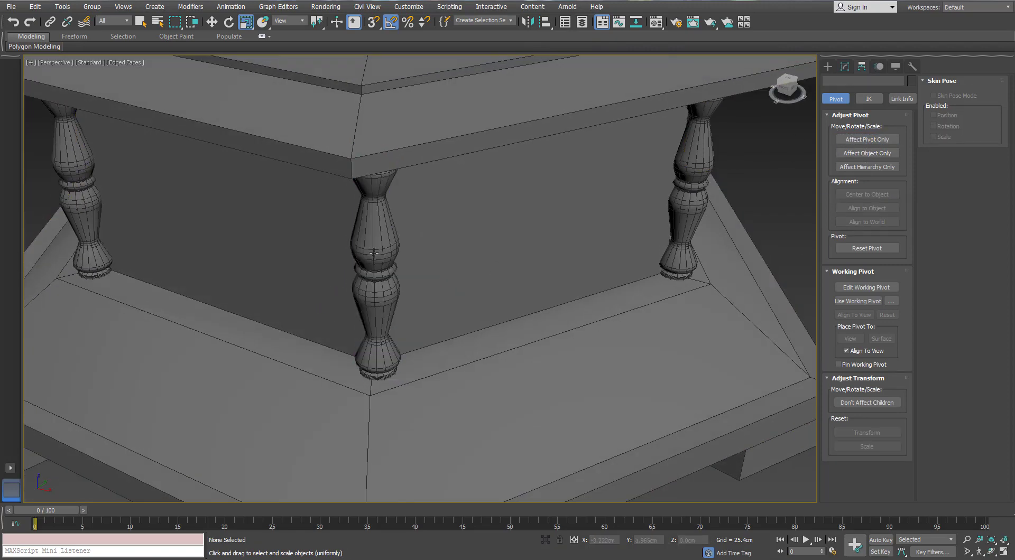
# Select all vertices of the front baluster's base Editable Poly, with the end result of the Symmetry modifier shown.
pyautogui.click(374, 254)
pyautogui.hotkey('ctrl', 'a')
pyautogui.scroll(-10, 374, 254)
pyautogui.keyDown('alt'); pyautogui.moveTo(374, 253); pyautogui.dragTo(376, 288, button='middle'); pyautogui.keyUp('alt')
pyautogui.hotkey('ctrl', 'd')
pyautogui.click(376, 288)
pyautogui.click(844, 66)
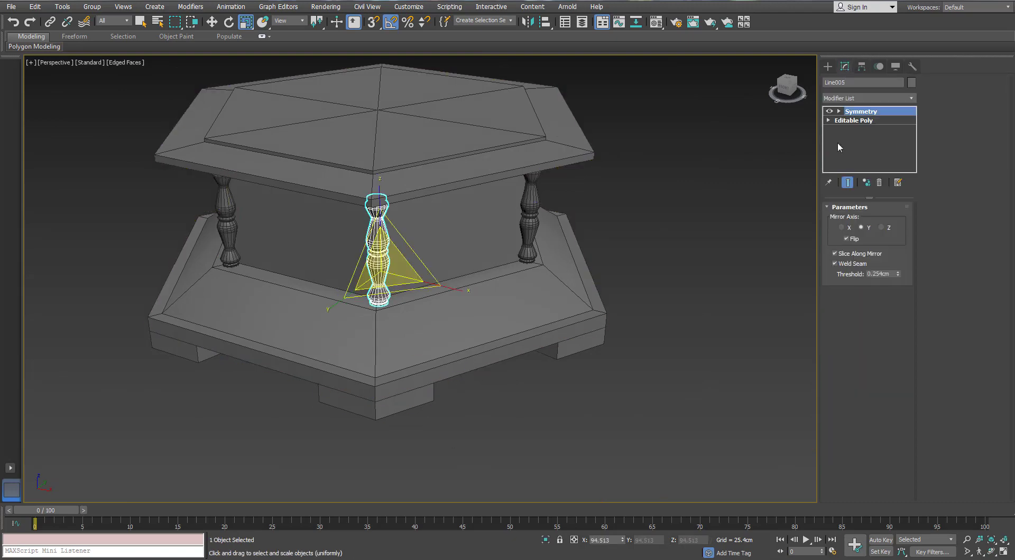
pyautogui.click(852, 120)
pyautogui.press('1')
pyautogui.hotkey('ctrl', 'a')
pyautogui.click(847, 182)
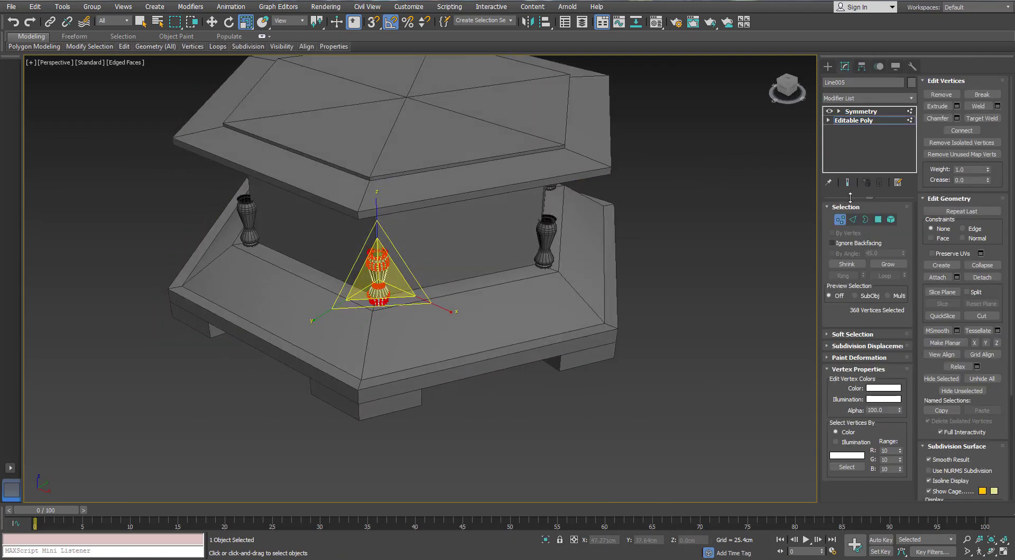
pyautogui.scroll(6, 412, 254)
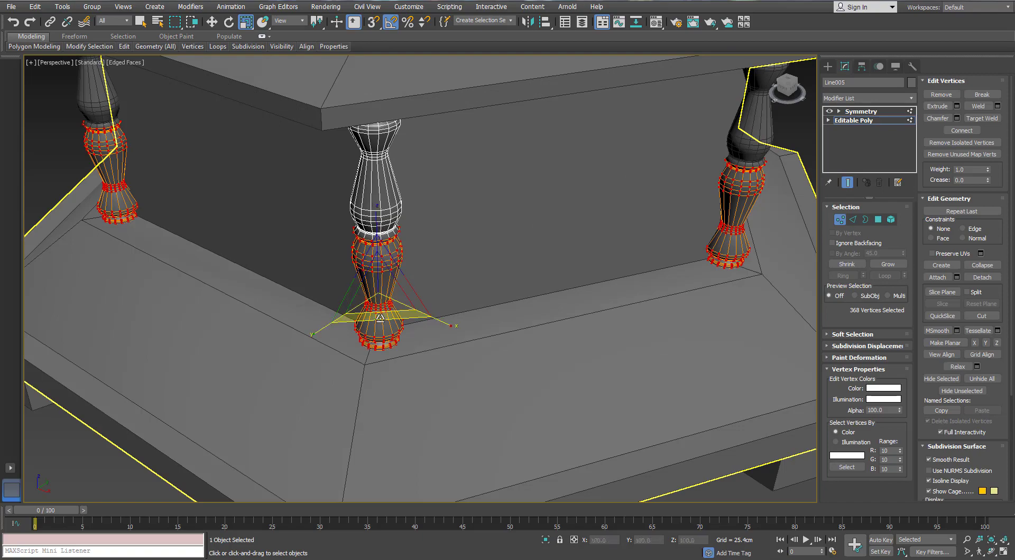
# Scale the selected baluster vertices to about 104% in X and Y, and leave vertex editing.
pyautogui.moveTo(379, 319); pyautogui.dragTo(375, 323)
pyautogui.keyDown('alt'); pyautogui.moveTo(375, 323); pyautogui.dragTo(382, 297, button='middle'); pyautogui.keyUp('alt')
pyautogui.scroll(-5, 392, 269)
pyautogui.scroll(2, 382, 298)
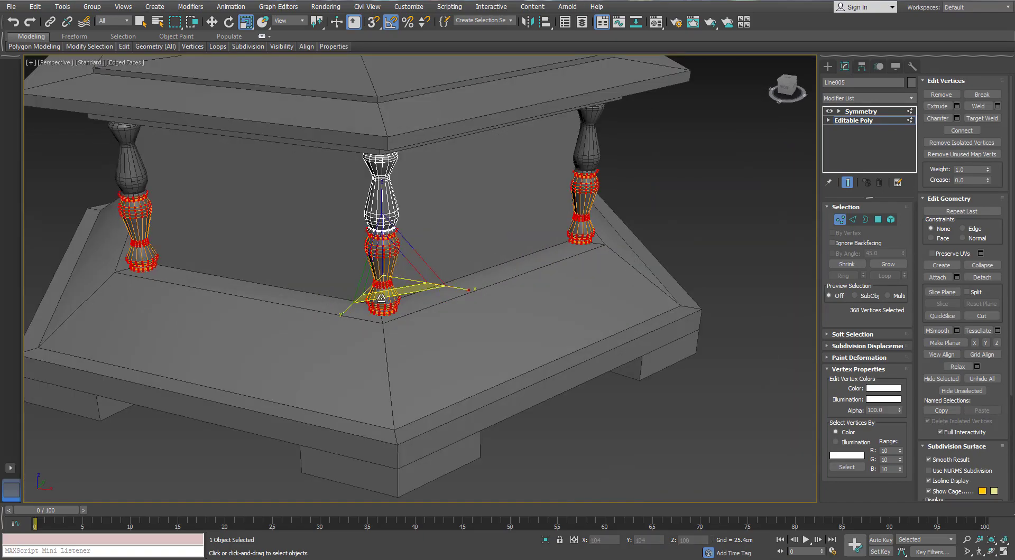
pyautogui.moveTo(381, 297); pyautogui.dragTo(381, 300)
pyautogui.keyDown('alt'); pyautogui.moveTo(380, 300); pyautogui.dragTo(395, 270, button='middle'); pyautogui.keyUp('alt')
pyautogui.scroll(-5, 396, 269)
pyautogui.click(840, 219)
pyautogui.click(638, 260)
pyautogui.keyDown('alt'); pyautogui.moveTo(539, 204); pyautogui.dragTo(493, 226, button='middle'); pyautogui.keyUp('alt')
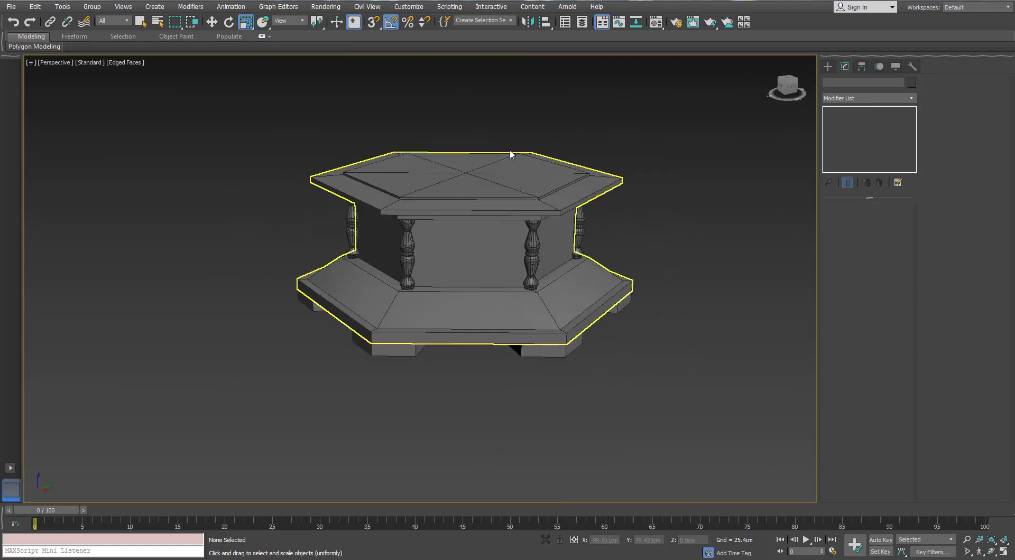
# Select the ring of six sloping corner edges on the pedestal body's lower base.
pyautogui.click(456, 295)
pyautogui.press('2')
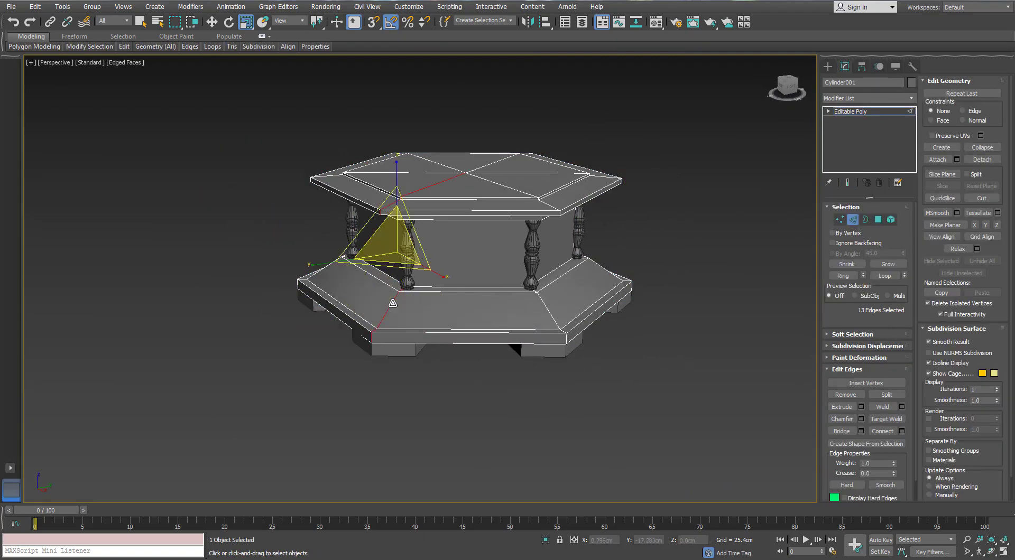
pyautogui.click(392, 304)
pyautogui.scroll(3, 417, 311)
pyautogui.moveTo(418, 311)
pyautogui.keyDown('alt'); pyautogui.mouseDown(button='middle')
pyautogui.moveTo(451, 296)
pyautogui.moveTo(421, 296)
pyautogui.mouseUp(button='middle'); pyautogui.keyUp('alt')
pyautogui.hotkey('alt', 'r')
pyautogui.scroll(2, 450, 297)
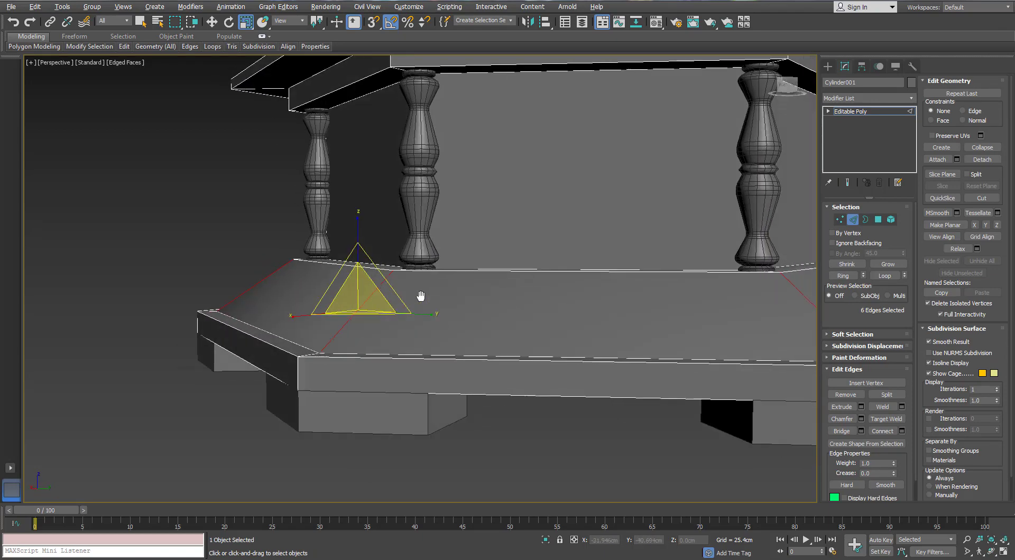
# Connect the six sloping edges with one horizontal edge loop and raise it to about Z 5.444 cm.
pyautogui.click(901, 431)
pyautogui.click(422, 330)
pyautogui.press('w')
pyautogui.keyDown('alt'); pyautogui.moveTo(520, 268); pyautogui.dragTo(506, 252, button='middle'); pyautogui.keyUp('alt')
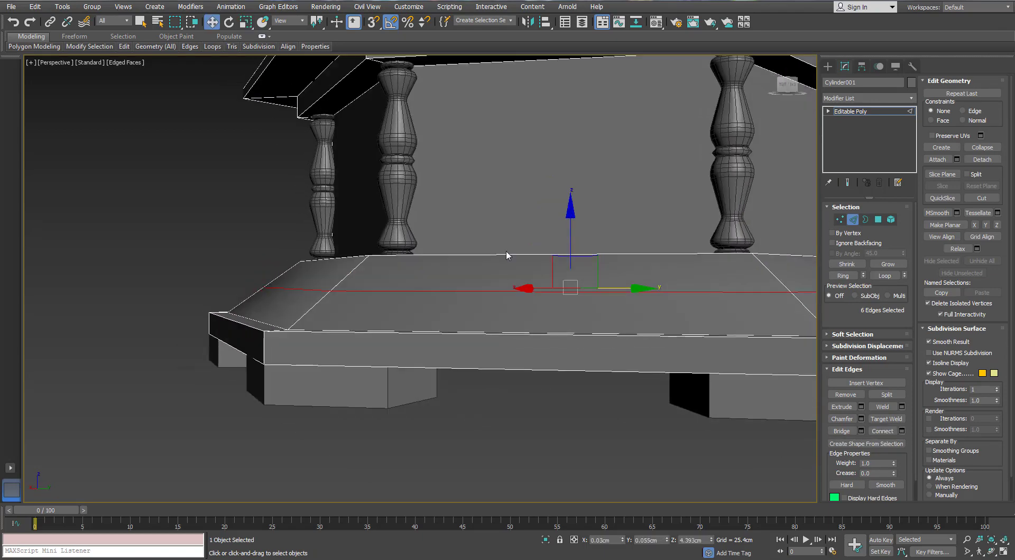
pyautogui.moveTo(570, 228); pyautogui.dragTo(570, 215)
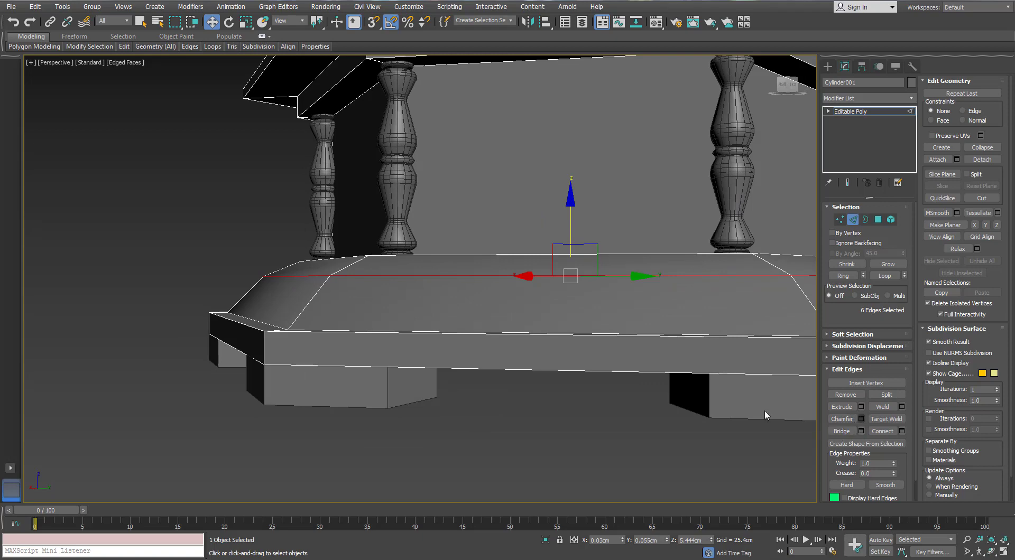
# Chamfer the raised edge loop by 2.462 cm with 2 segments to round the base slope, and leave edge editing.
pyautogui.moveTo(431, 303); pyautogui.dragTo(431, 307)
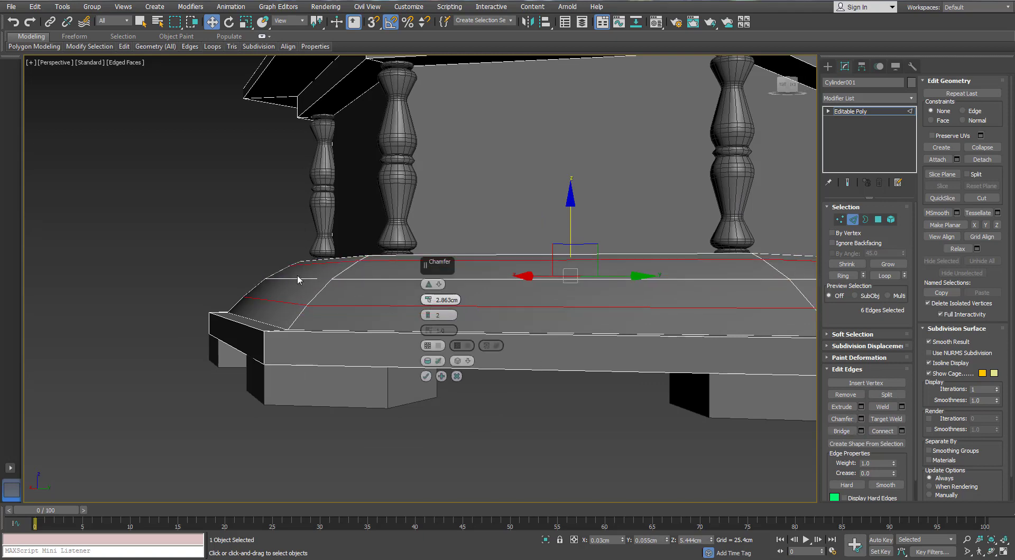
pyautogui.keyDown('alt'); pyautogui.moveTo(431, 306); pyautogui.dragTo(408, 284, button='middle'); pyautogui.keyUp('alt')
pyautogui.press('r')
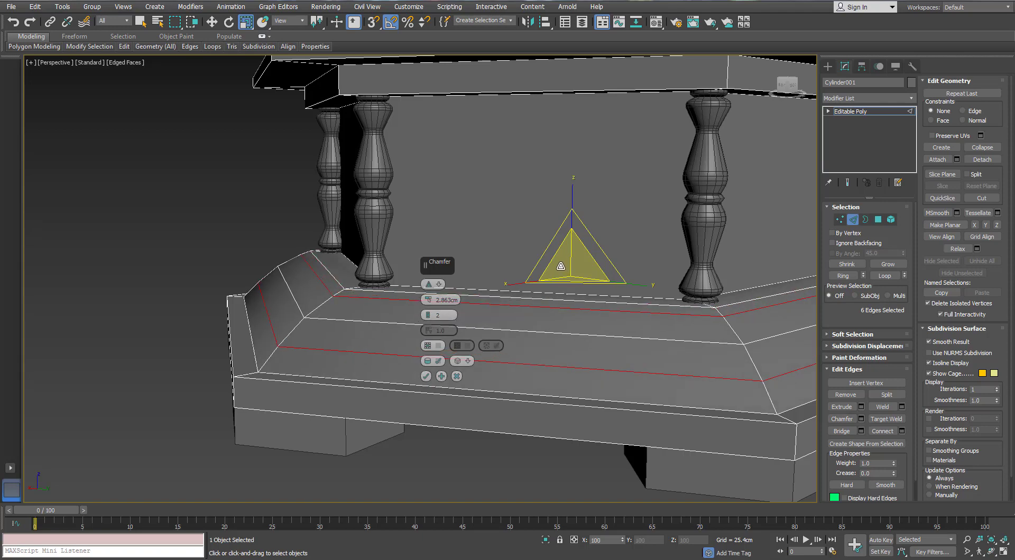
pyautogui.keyDown('alt'); pyautogui.moveTo(560, 265); pyautogui.dragTo(299, 319, button='middle'); pyautogui.keyUp('alt')
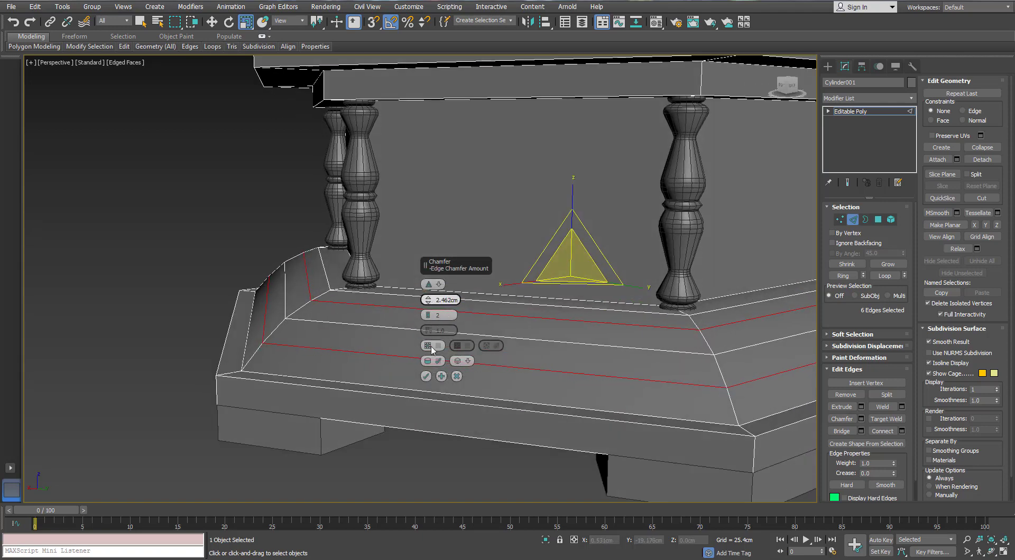
pyautogui.click(426, 377)
pyautogui.click(852, 219)
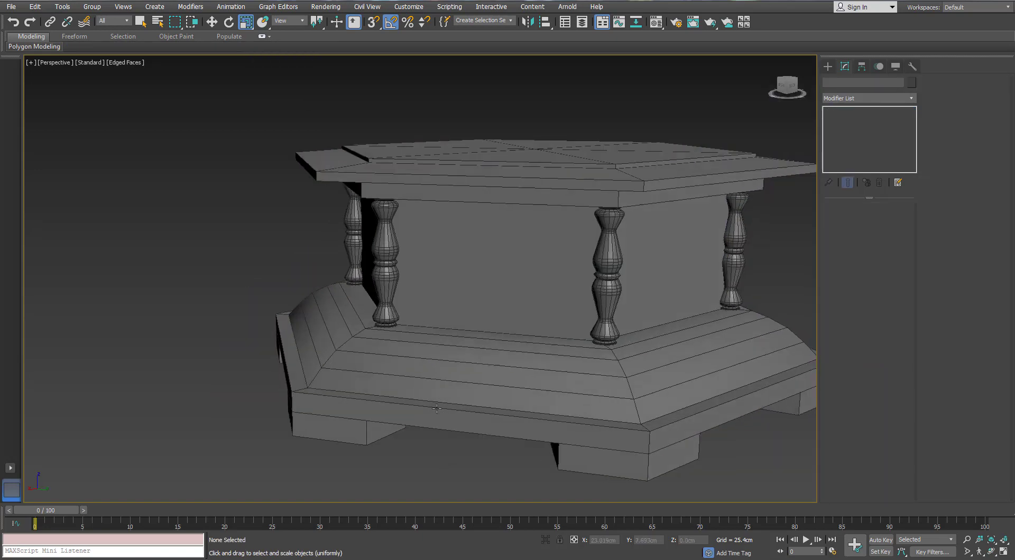
pyautogui.scroll(-3, 440, 398)
pyautogui.scroll(3, 487, 390)
pyautogui.keyDown('alt'); pyautogui.moveTo(440, 399); pyautogui.dragTo(407, 351, button='middle'); pyautogui.keyUp('alt')
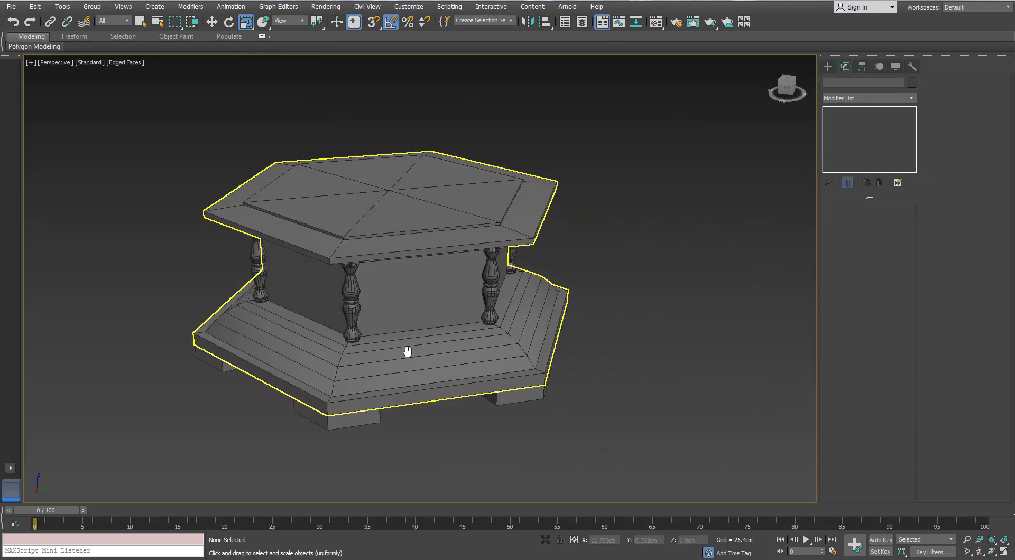
pyautogui.scroll(-2, 494, 310)
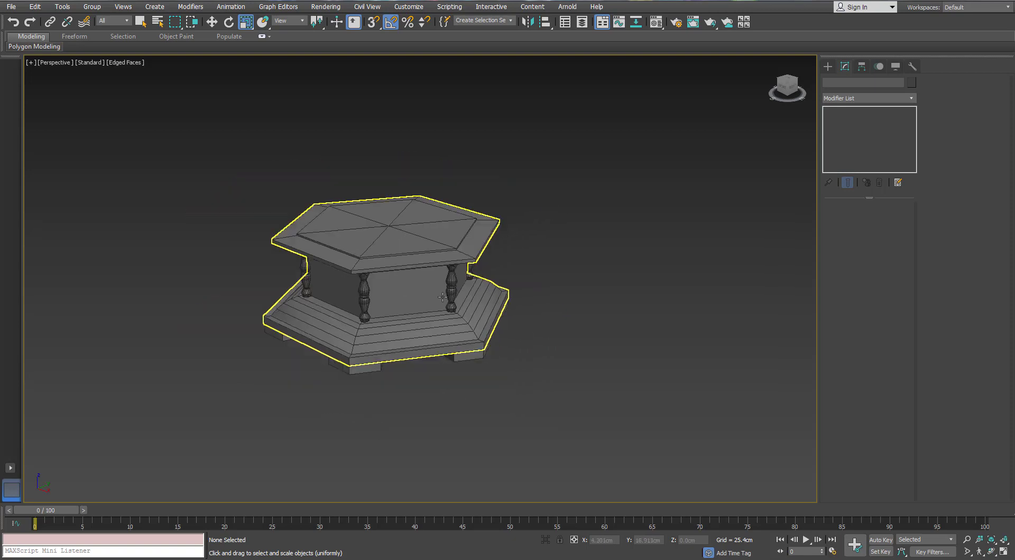
# Draw an open stepped line with four points and two square corners in the front view, starting at the outer baluster.
pyautogui.press('f')
pyautogui.scroll(4, 467, 283)
pyautogui.click(828, 68)
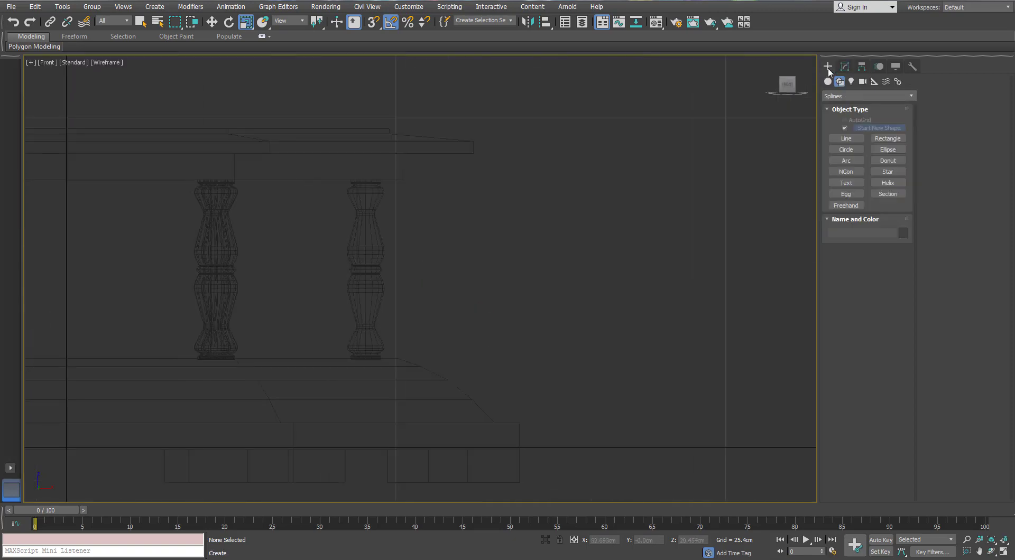
pyautogui.click(846, 139)
pyautogui.scroll(2, 391, 256)
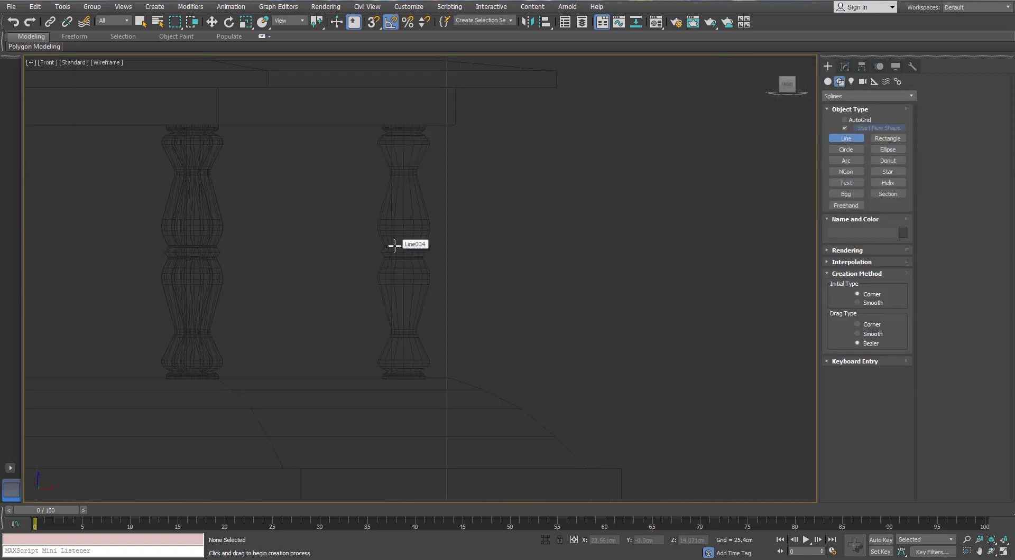
pyautogui.click(391, 192)
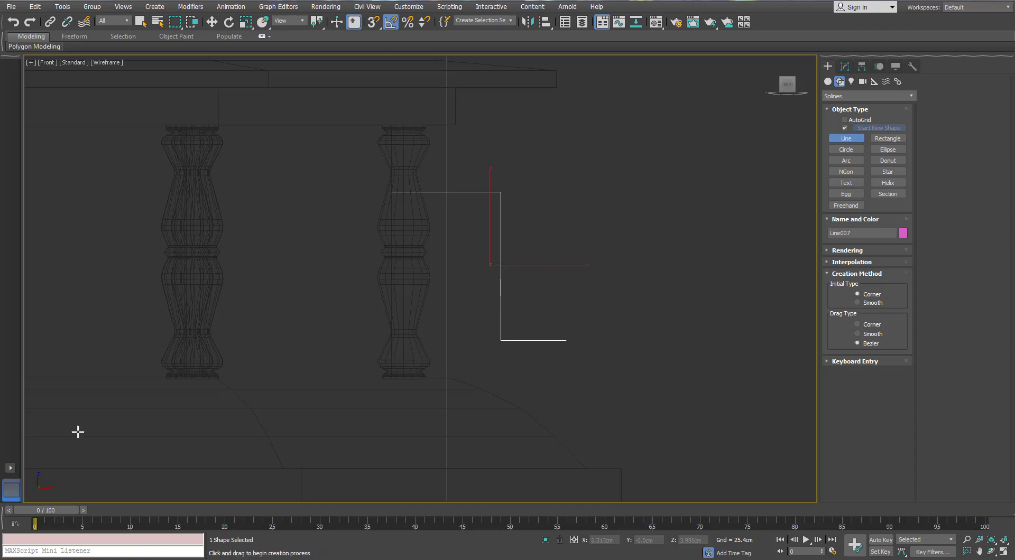
pyautogui.press('r')
# Fillet the line's two inner corner vertices with a radius of about 1.364 cm.
pyautogui.moveTo(378, 334); pyautogui.dragTo(341, 364, button='middle')
pyautogui.click(844, 66)
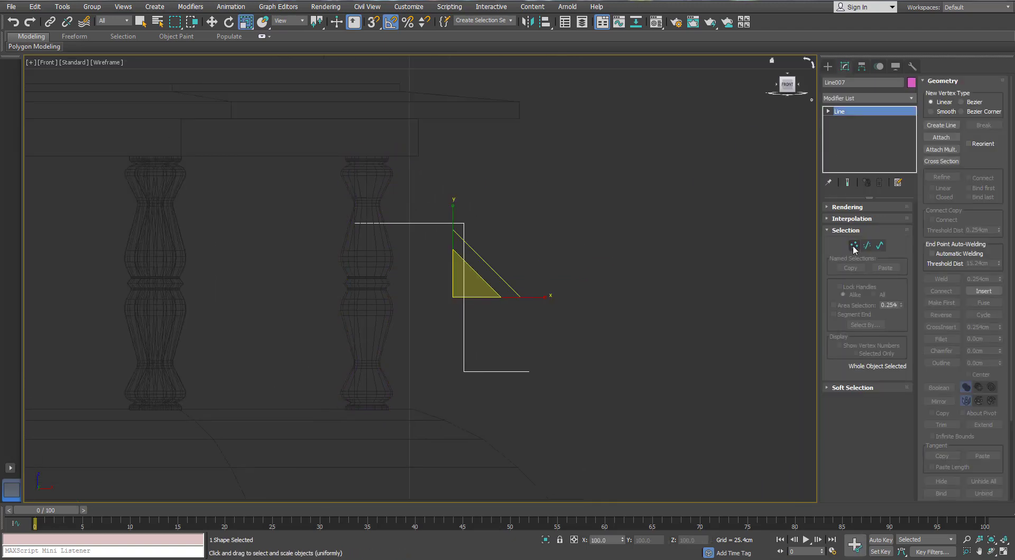
pyautogui.click(853, 245)
pyautogui.moveTo(511, 210); pyautogui.dragTo(467, 239)
pyautogui.keyDown('ctrl'); pyautogui.click(464, 371); pyautogui.keyUp('ctrl')
pyautogui.scroll(2, 499, 338)
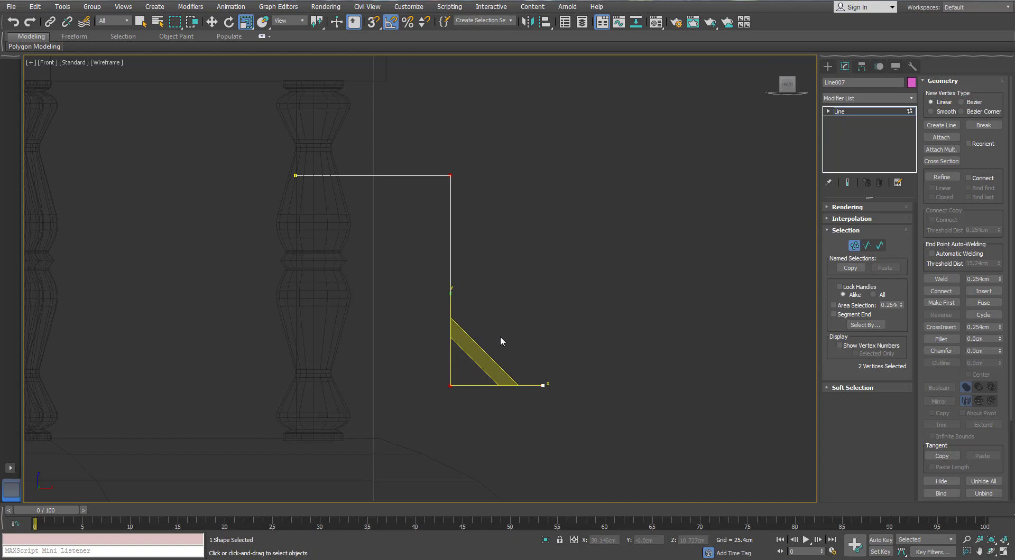
pyautogui.click(940, 339)
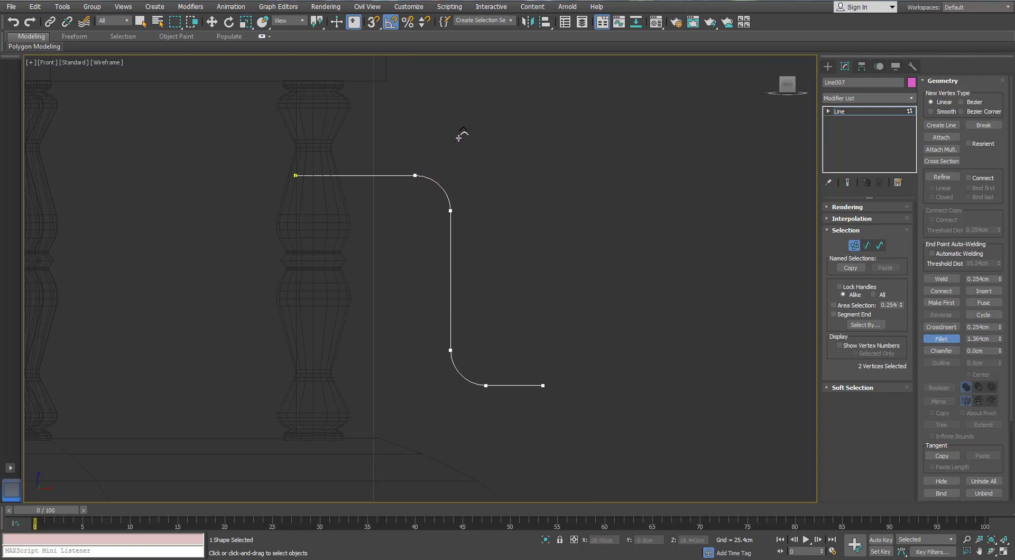
pyautogui.click(854, 245)
# Display the line as a radial pipe in the viewport with a thickness of 0.533 cm.
pyautogui.click(847, 207)
pyautogui.click(831, 226)
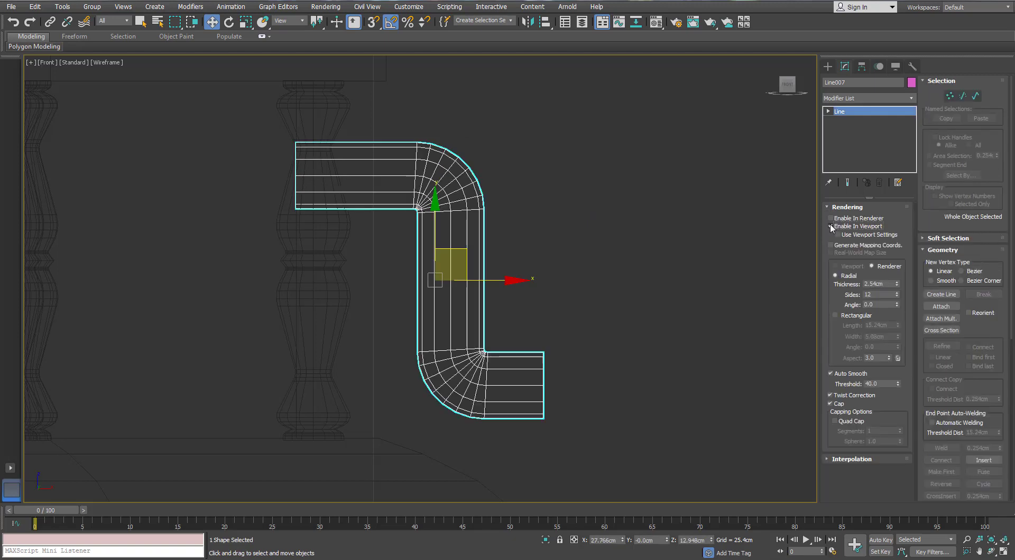
pyautogui.moveTo(896, 285); pyautogui.dragTo(888, 332)
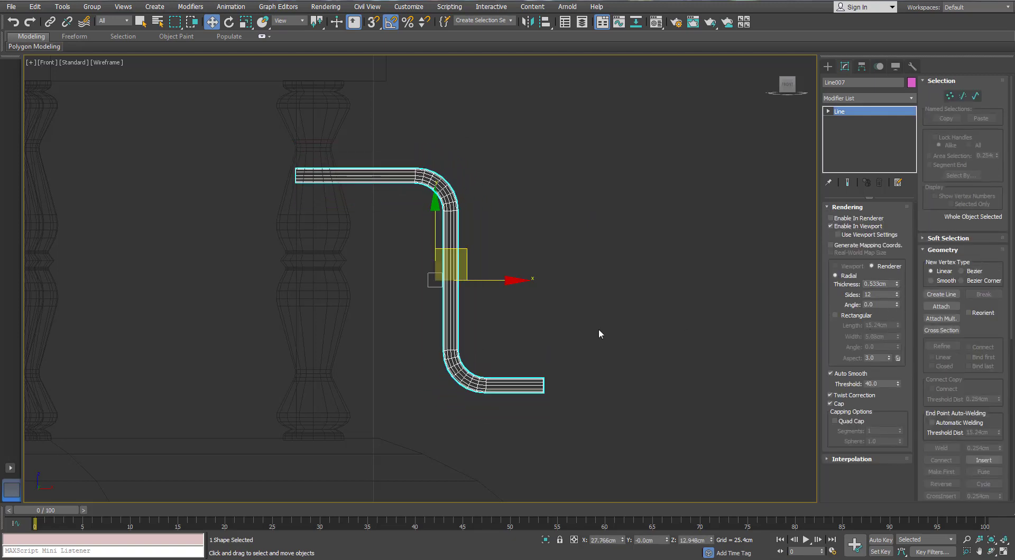
pyautogui.scroll(-3, 588, 295)
pyautogui.scroll(2, 521, 274)
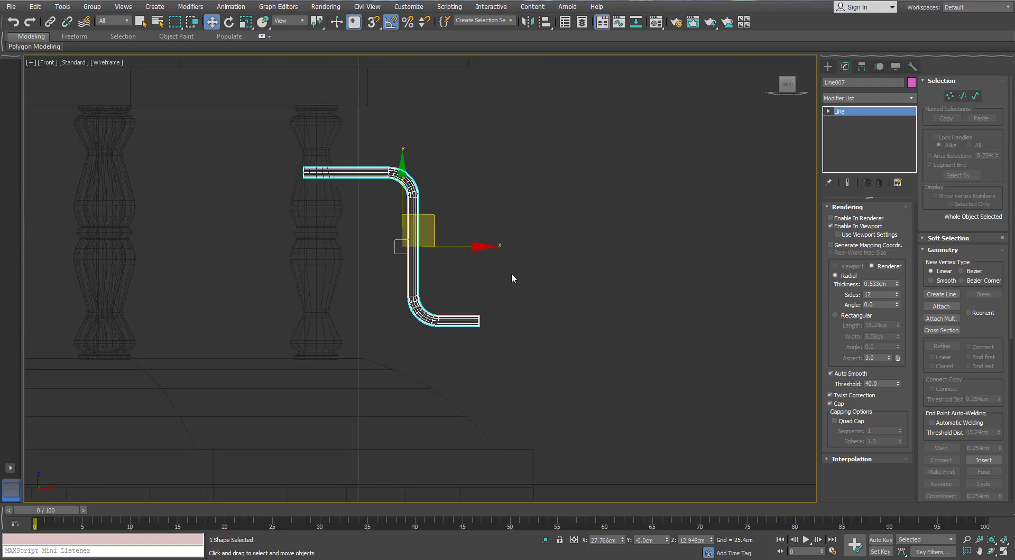
pyautogui.scroll(1, 512, 272)
pyautogui.click(512, 275)
# Create a cylinder at the pipe's lower end, about 1.052 cm in radius and 2.382 cm high, with 16 sides.
pyautogui.scroll(1, 510, 295)
pyautogui.scroll(1, 510, 310)
pyautogui.click(828, 67)
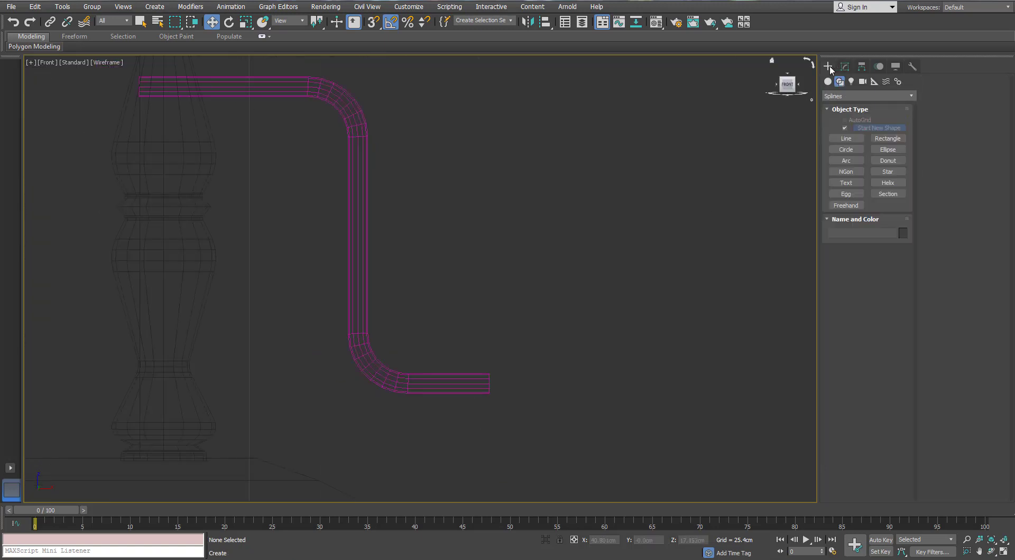
pyautogui.click(828, 81)
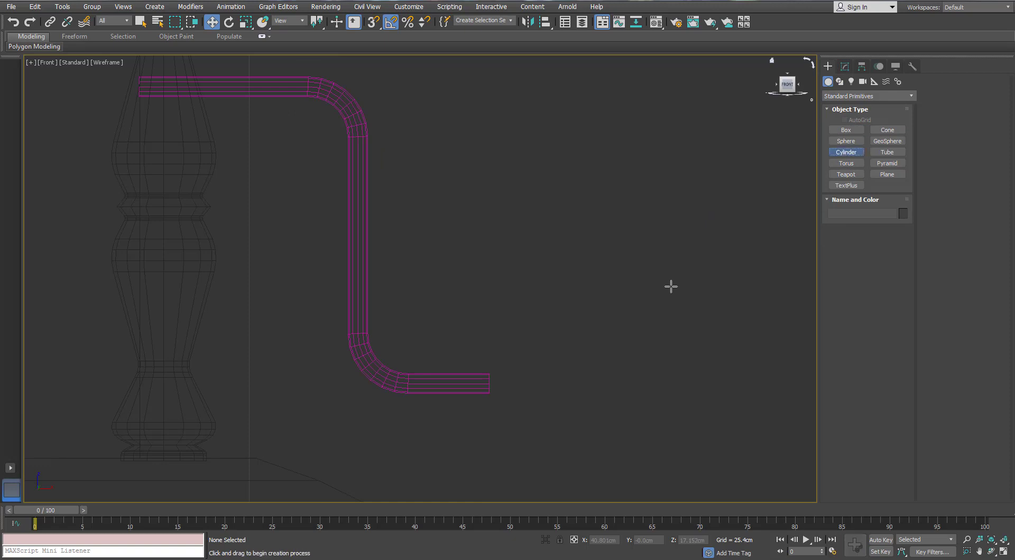
pyautogui.scroll(1, 489, 318)
pyautogui.moveTo(485, 280); pyautogui.dragTo(485, 271)
pyautogui.click(844, 67)
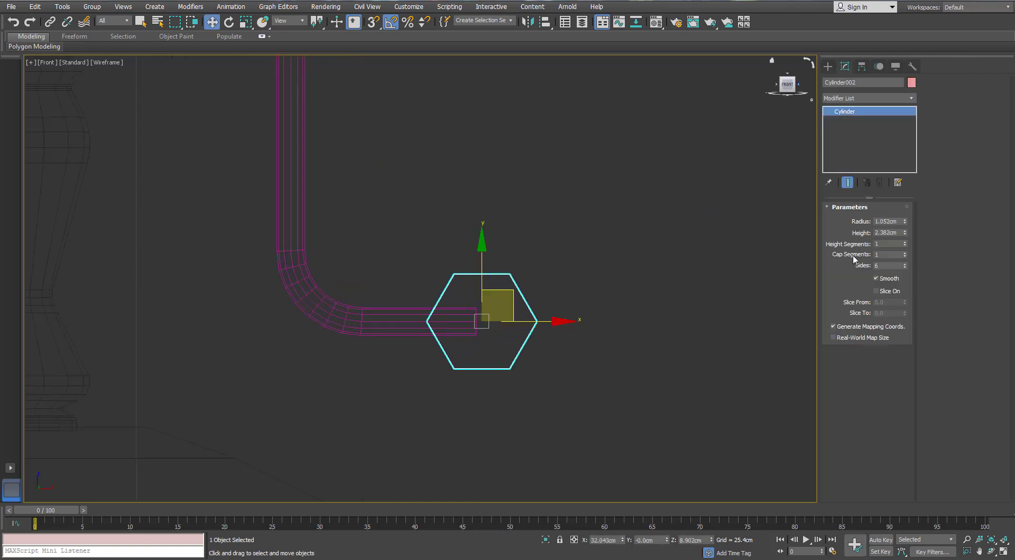
pyautogui.write('16')
pyautogui.press('Return')
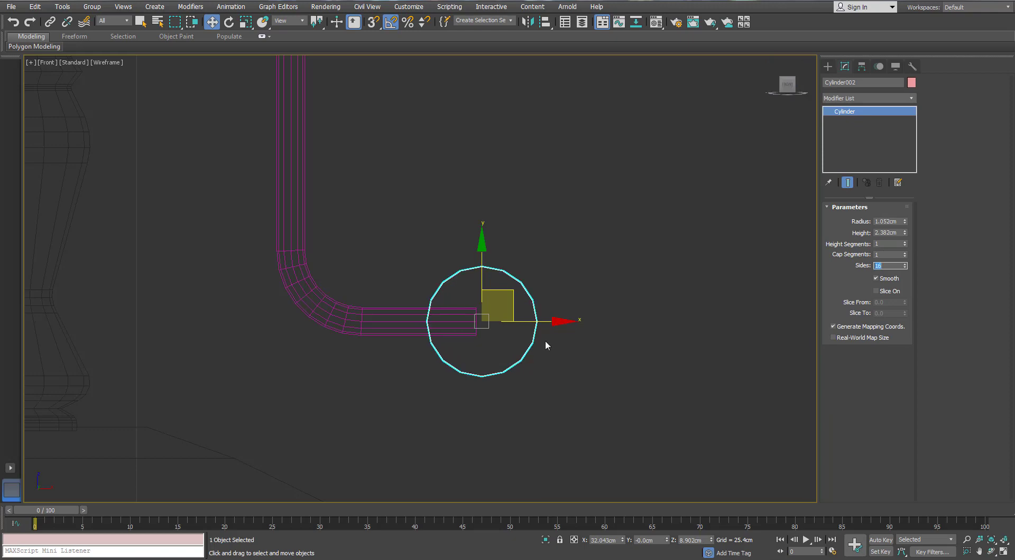
# Rotate the cylinder 90 degrees about Y so its axis runs along the pipe's lower end.
pyautogui.moveTo(520, 332); pyautogui.dragTo(510, 328, button='middle')
pyautogui.press('e')
pyautogui.moveTo(466, 317); pyautogui.dragTo(496, 313)
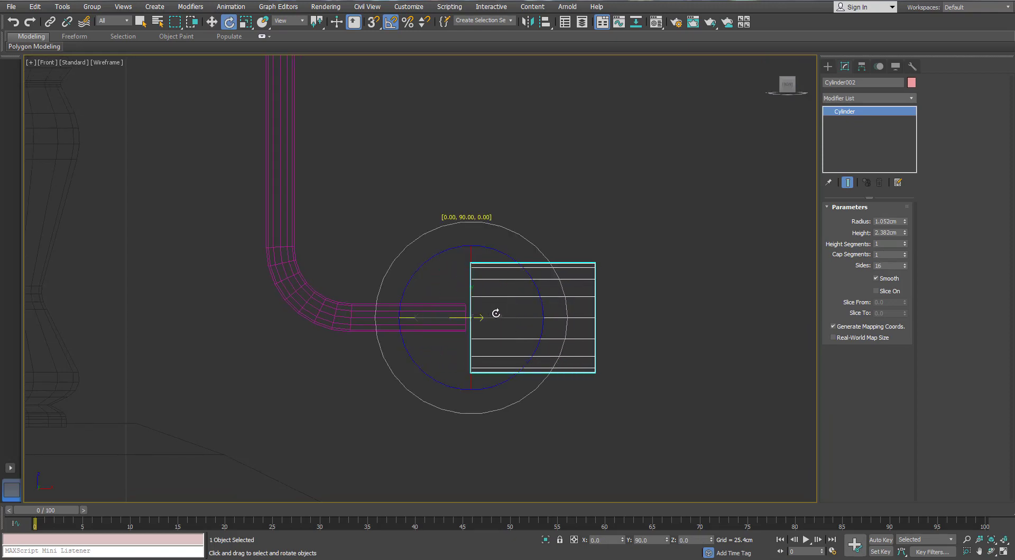
# Convert the cylinder at the pipe's lower end to an editable poly.
pyautogui.press('w')
pyautogui.moveTo(502, 315); pyautogui.dragTo(467, 320, button='middle')
pyautogui.press('p')
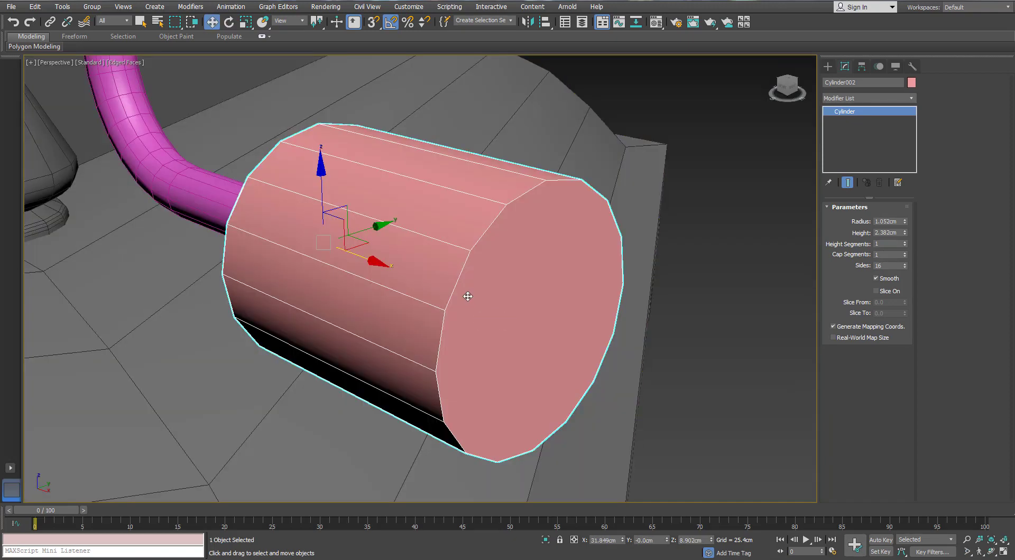
pyautogui.scroll(-3, 465, 293)
pyautogui.scroll(-5, 469, 285)
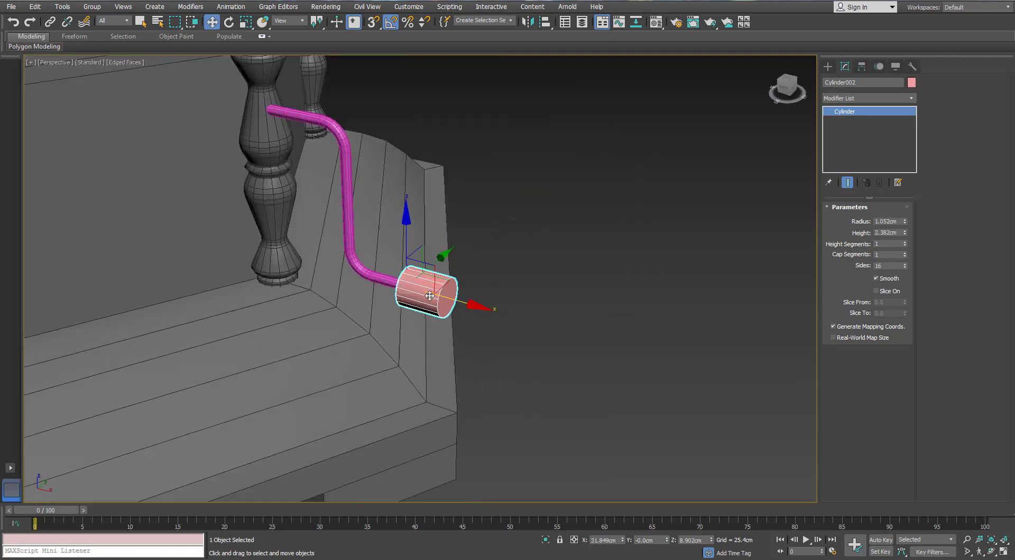
pyautogui.keyDown('alt'); pyautogui.moveTo(454, 285); pyautogui.dragTo(376, 271, button='middle'); pyautogui.keyUp('alt')
pyautogui.scroll(8, 447, 285)
pyautogui.rightClick(446, 282)
pyautogui.moveTo(465, 397)
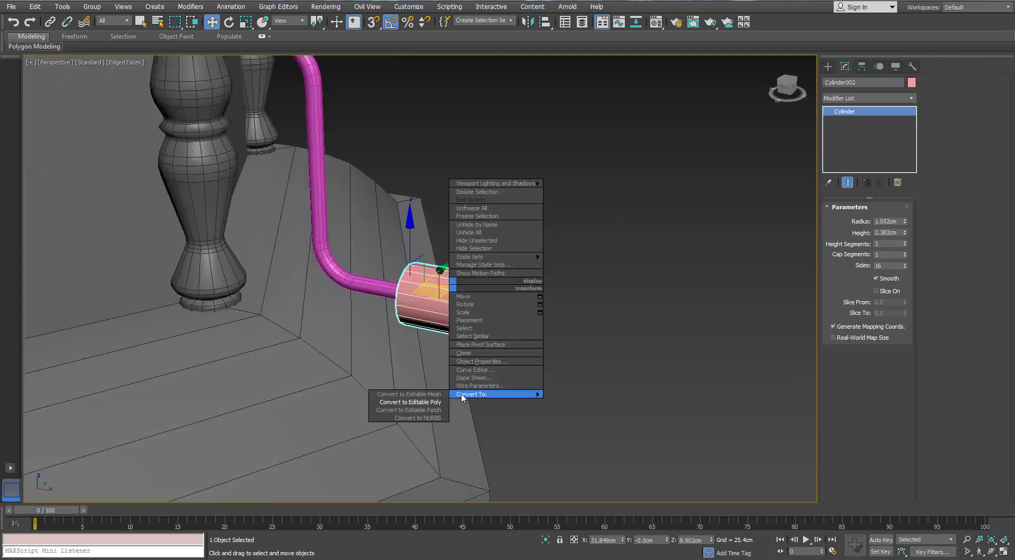
pyautogui.click(409, 402)
# Delete the cylinder's end cap polygon on the side away from the pipe.
pyautogui.press('4')
pyautogui.click(472, 315)
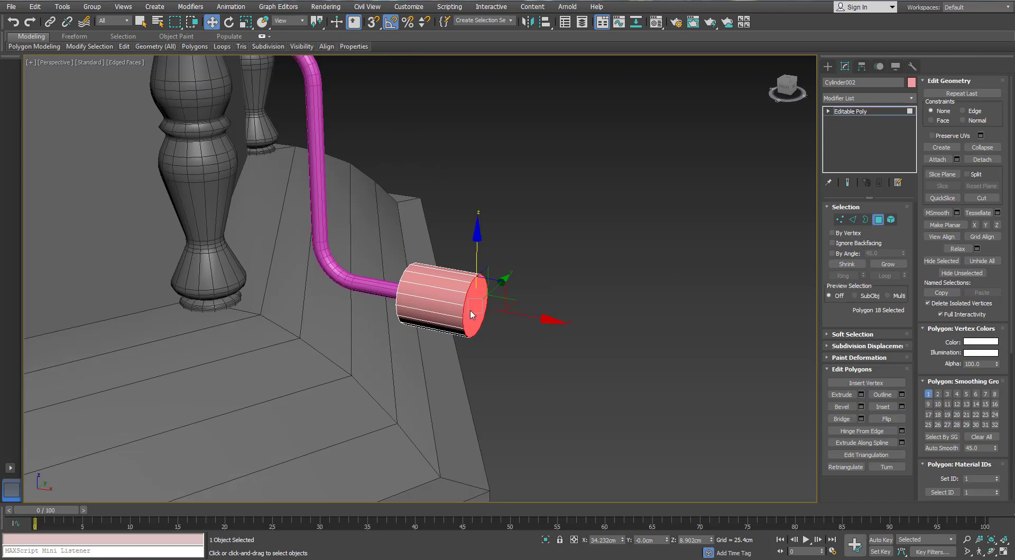
pyautogui.scroll(6, 485, 253)
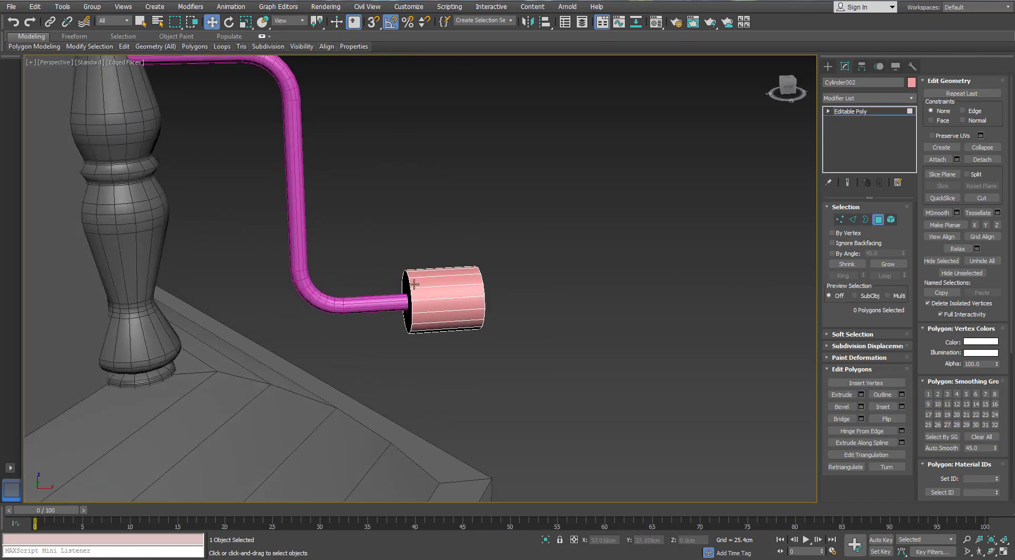
# Inset the cap polygon facing the pipe and move the inset face slightly along X toward the pipe.
pyautogui.click(443, 359)
pyautogui.click(901, 406)
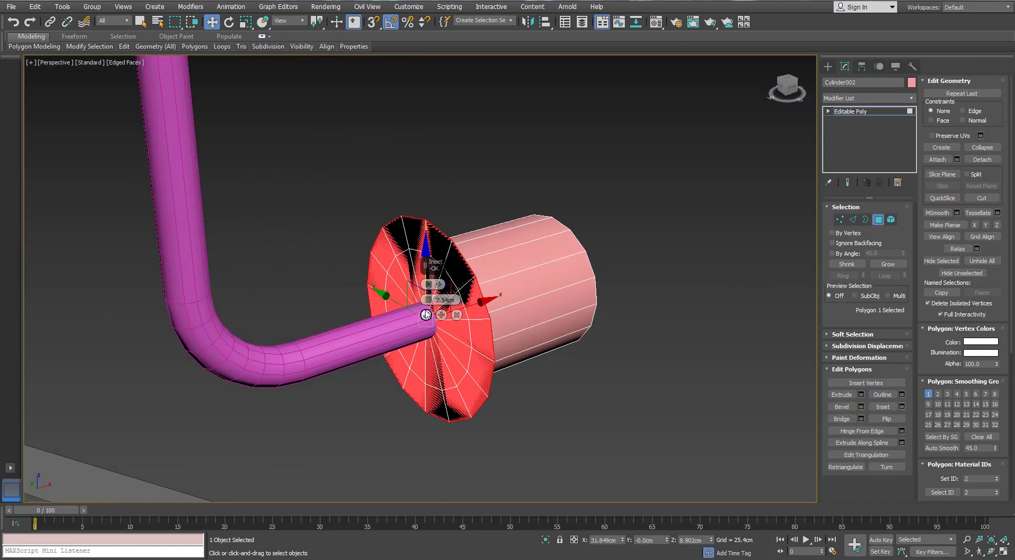
pyautogui.click(426, 315)
pyautogui.keyDown('alt'); pyautogui.moveTo(455, 315); pyautogui.dragTo(425, 312, button='middle'); pyautogui.keyUp('alt')
pyautogui.moveTo(472, 309); pyautogui.dragTo(464, 310)
# Shorten the cylinder by moving its open outer border about 1.8 cm inward along X, and scale that border up slightly.
pyautogui.keyDown('alt'); pyautogui.moveTo(552, 281); pyautogui.dragTo(450, 286, button='middle'); pyautogui.keyUp('alt')
pyautogui.click(865, 219)
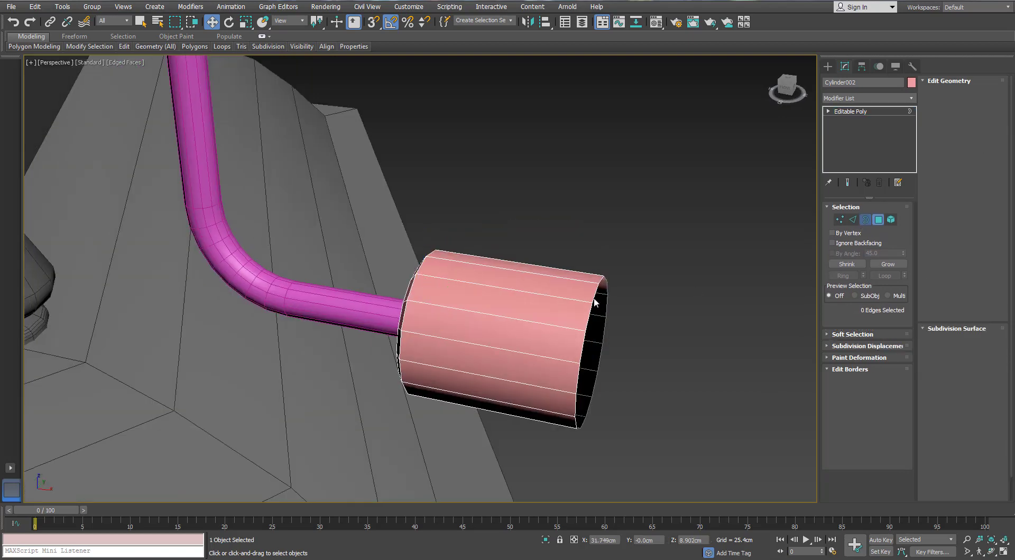
pyautogui.click(604, 338)
pyautogui.keyDown('alt'); pyautogui.moveTo(604, 339); pyautogui.dragTo(616, 352, button='middle'); pyautogui.keyUp('alt')
pyautogui.moveTo(595, 351); pyautogui.dragTo(527, 349)
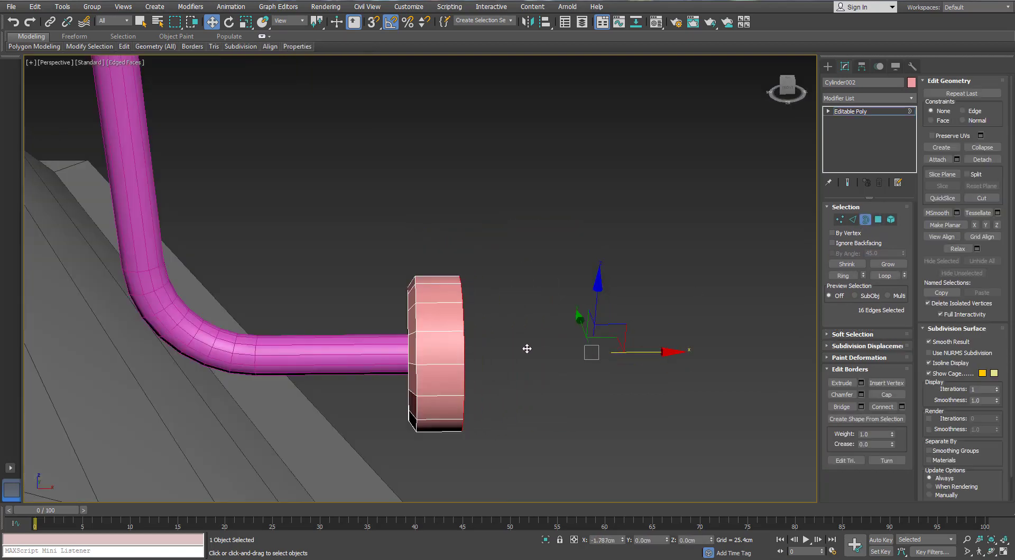
pyautogui.keyDown('alt'); pyautogui.moveTo(521, 347); pyautogui.dragTo(465, 339, button='middle'); pyautogui.keyUp('alt')
pyautogui.press('r')
pyautogui.moveTo(464, 333); pyautogui.dragTo(463, 325)
# Extend the open border outward with a narrower ring followed by a longer straight section for the grip.
pyautogui.press('w')
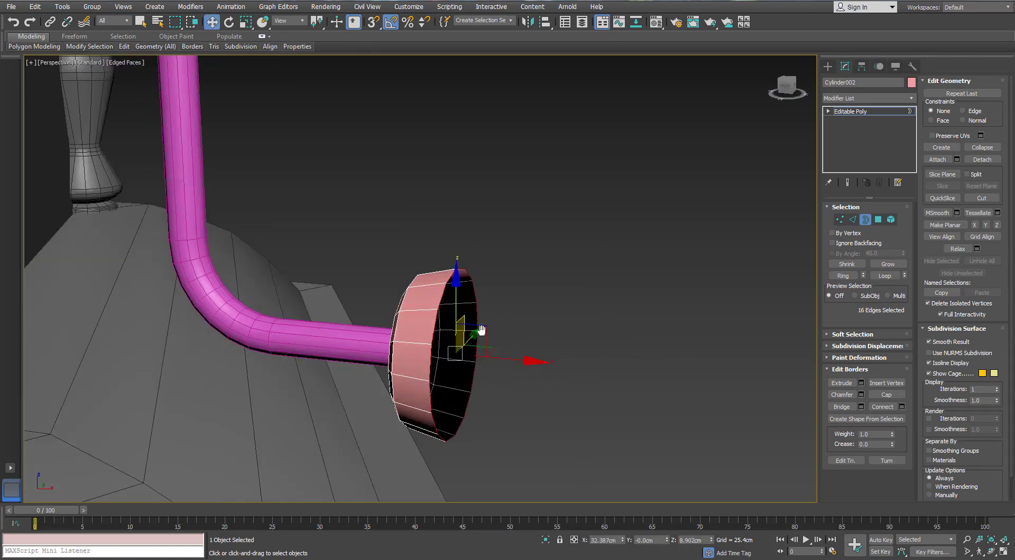
pyautogui.keyDown('alt'); pyautogui.moveTo(480, 330); pyautogui.dragTo(523, 323, button='middle'); pyautogui.keyUp('alt')
pyautogui.keyDown('alt'); pyautogui.moveTo(501, 357); pyautogui.dragTo(565, 356, button='middle'); pyautogui.keyUp('alt')
pyautogui.scroll(-5, 548, 357)
pyautogui.press('r')
pyautogui.press('w')
pyautogui.keyDown('shift'); pyautogui.moveTo(596, 357); pyautogui.dragTo(659, 363); pyautogui.keyUp('shift')
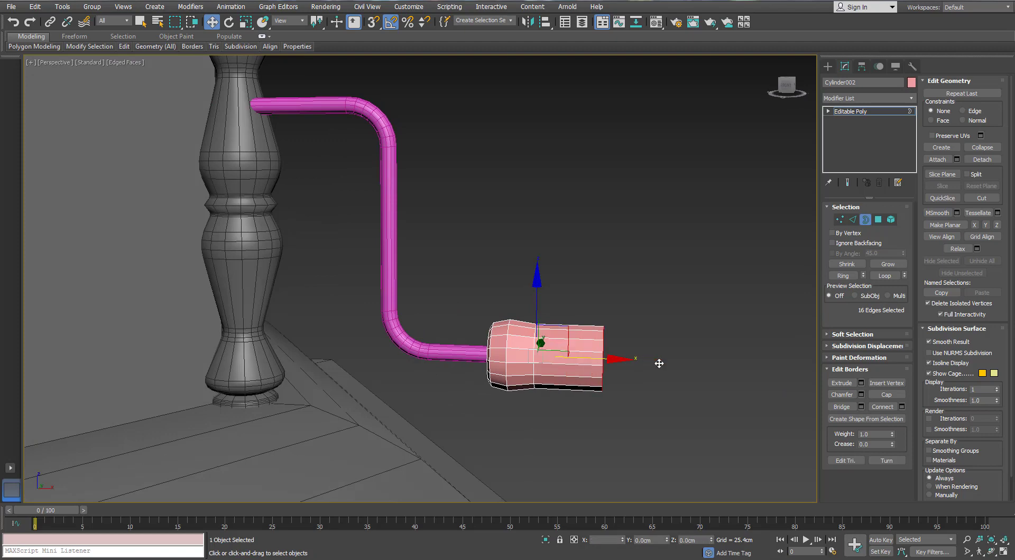
# Extend the border into a flared ring and a further section, scaling down the outermost border to taper the grip.
pyautogui.keyDown('alt'); pyautogui.moveTo(672, 363); pyautogui.dragTo(564, 334, button='middle'); pyautogui.keyUp('alt')
pyautogui.press('r')
pyautogui.press('w')
pyautogui.keyDown('shift'); pyautogui.moveTo(564, 334); pyautogui.dragTo(608, 340); pyautogui.keyUp('shift')
pyautogui.press('r')
pyautogui.moveTo(597, 337); pyautogui.dragTo(542, 319, button='middle')
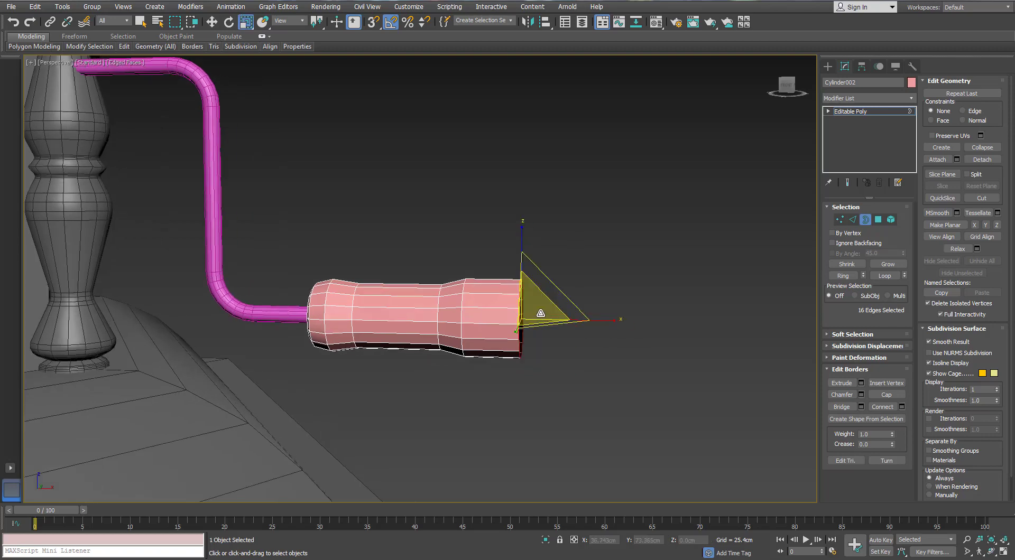
pyautogui.moveTo(542, 319); pyautogui.dragTo(537, 328)
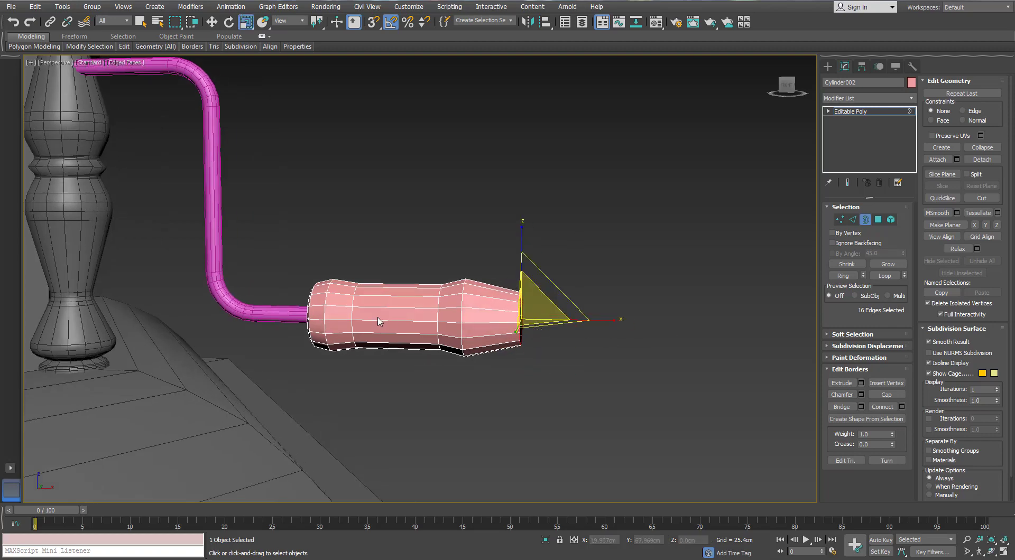
# Add a smaller ring inside the grip's open outer end and move it slightly outward along X.
pyautogui.scroll(-10, 378, 321)
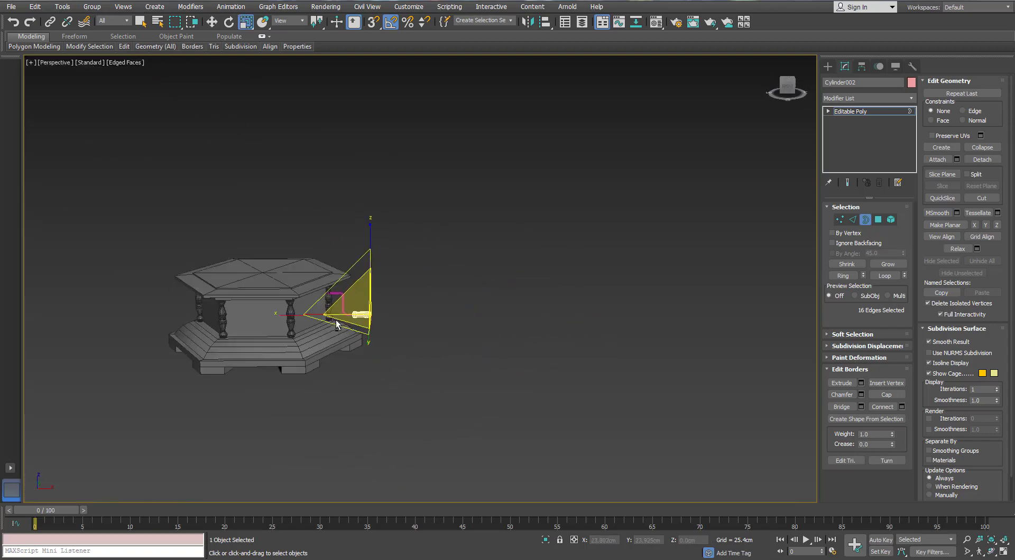
pyautogui.scroll(5, 355, 317)
pyautogui.scroll(5, 442, 333)
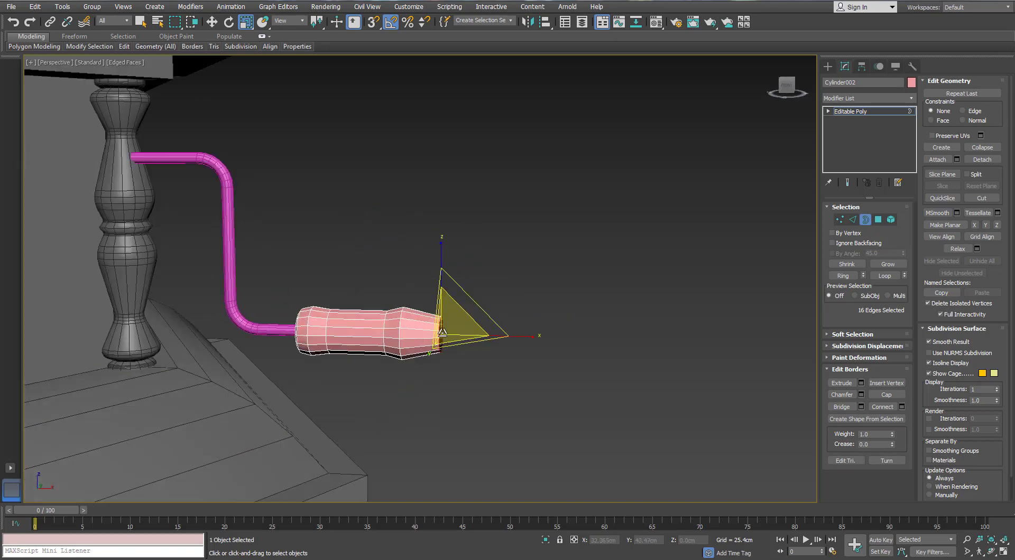
pyautogui.scroll(5, 442, 333)
pyautogui.press('w')
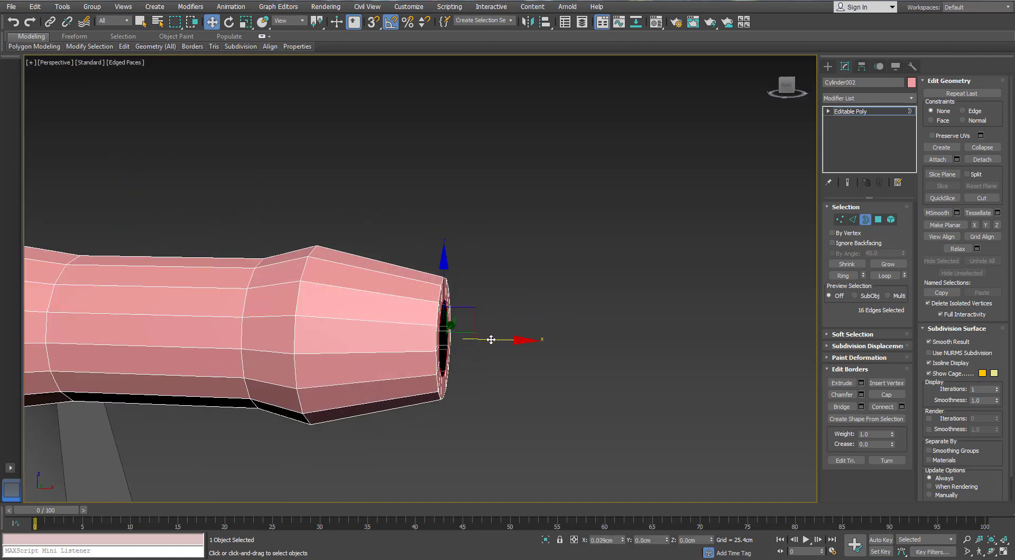
pyautogui.moveTo(491, 340); pyautogui.dragTo(496, 342)
pyautogui.keyDown('alt'); pyautogui.moveTo(491, 341); pyautogui.dragTo(453, 295, button='middle'); pyautogui.keyUp('alt')
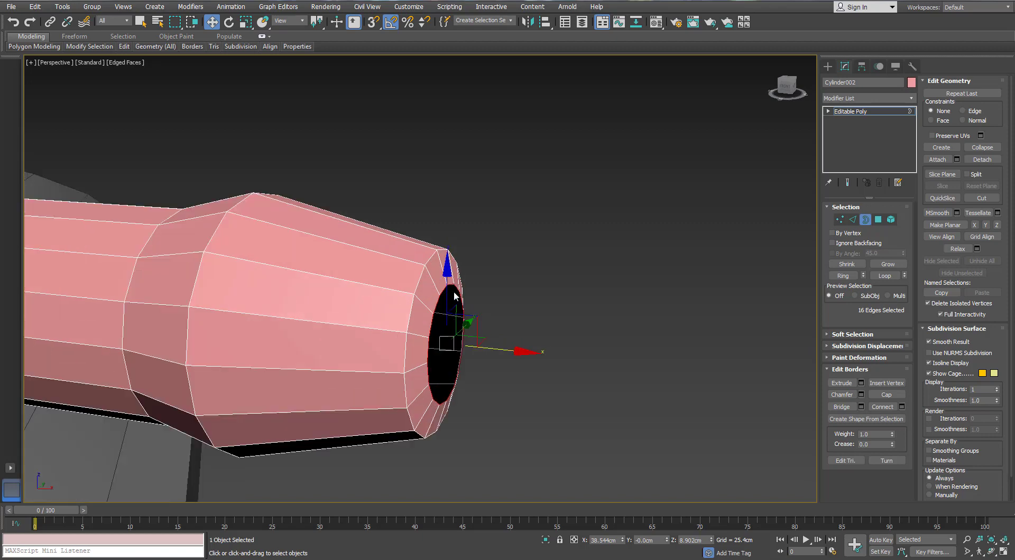
# Add another shrunken ring at the outer end and collapse its border to a single point to close the grip.
pyautogui.press('r')
pyautogui.rightClick(447, 290)
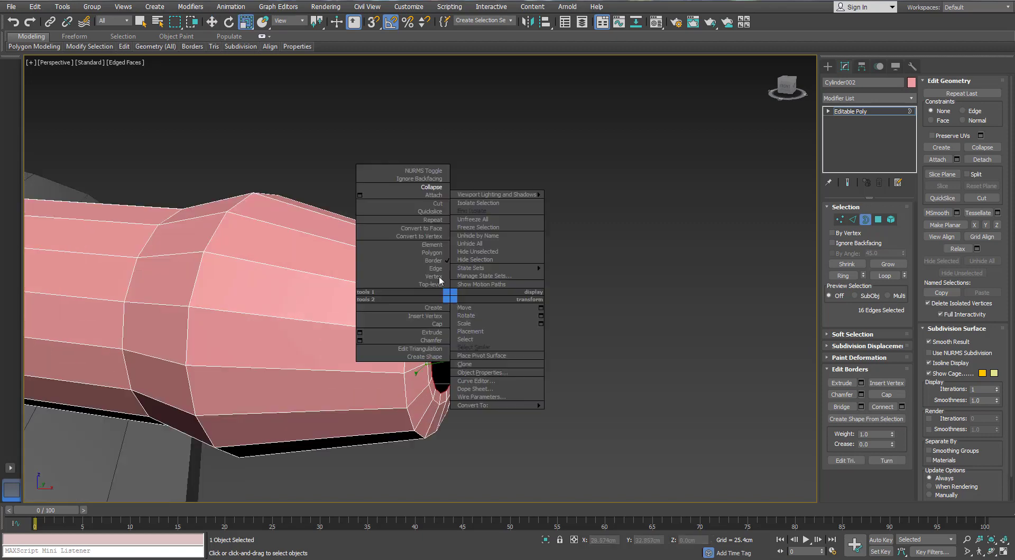
pyautogui.click(410, 268)
pyautogui.scroll(-3, 398, 288)
pyautogui.scroll(2, 422, 257)
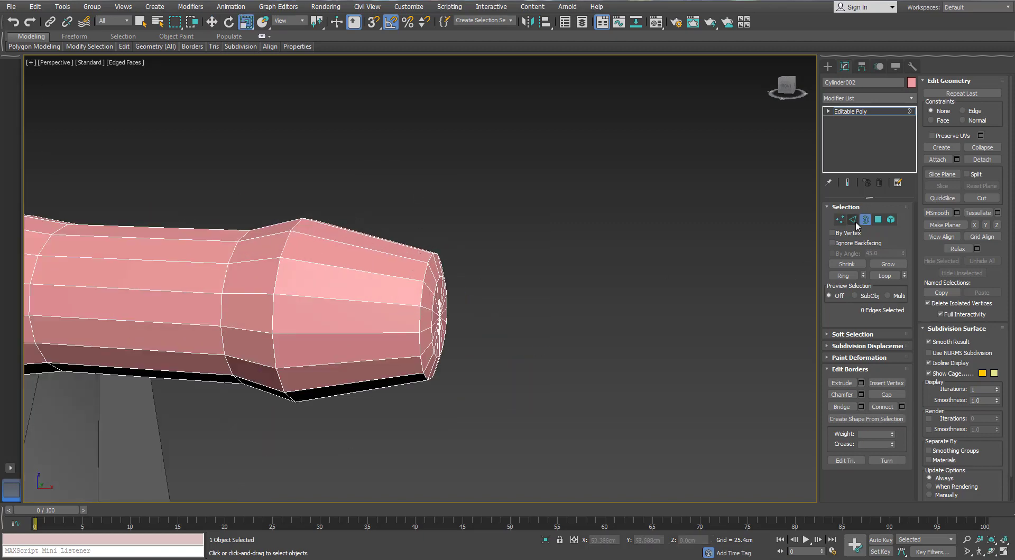
# Chamfer the edge loop at the widest part of the outer flare by 0.375 cm with 2 segments.
pyautogui.click(853, 219)
pyautogui.moveTo(431, 258)
pyautogui.keyDown('alt'); pyautogui.mouseDown(button='middle')
pyautogui.moveTo(328, 287)
pyautogui.moveTo(404, 295)
pyautogui.moveTo(415, 264)
pyautogui.mouseUp(button='middle'); pyautogui.keyUp('alt')
pyautogui.doubleClick(415, 265)
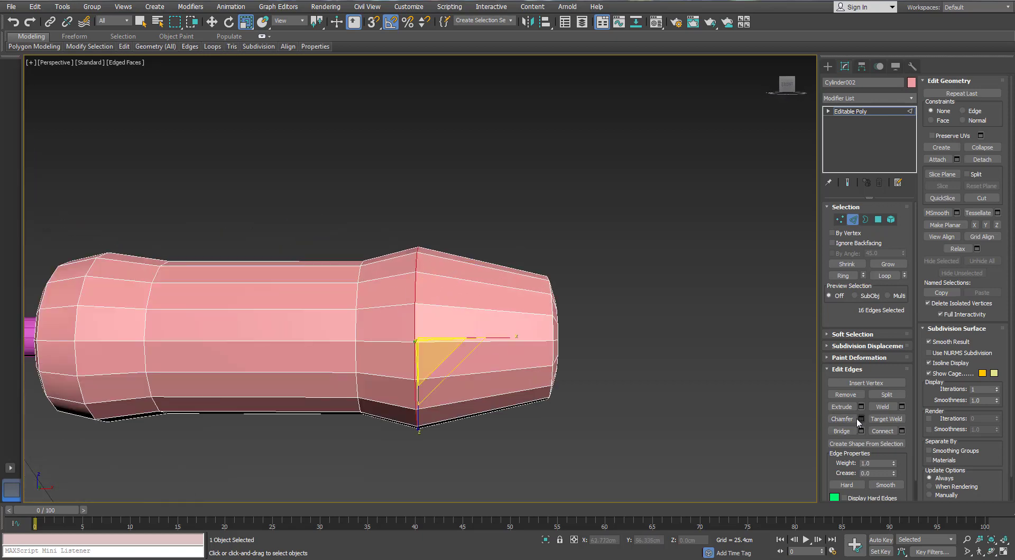
pyautogui.click(859, 419)
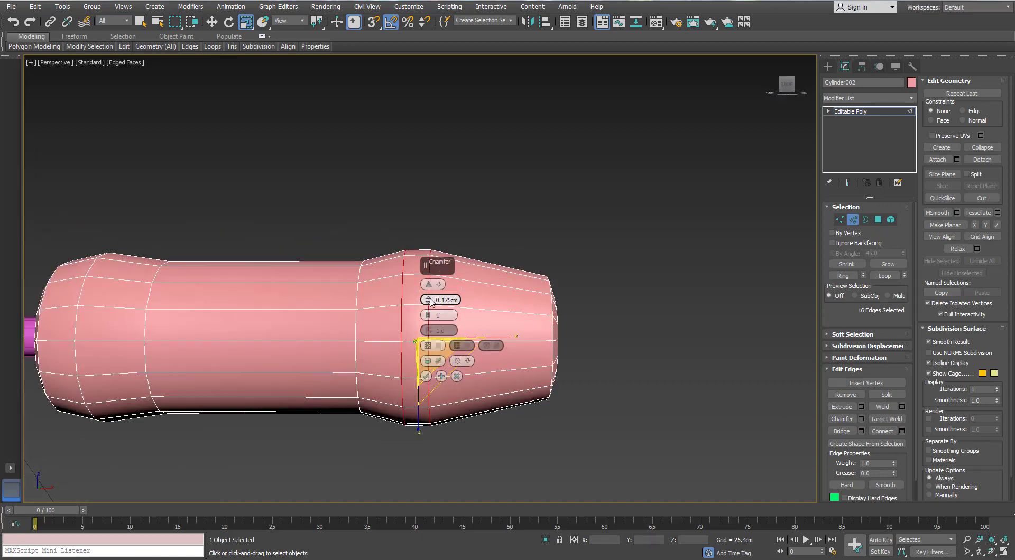
pyautogui.moveTo(431, 301); pyautogui.dragTo(431, 297)
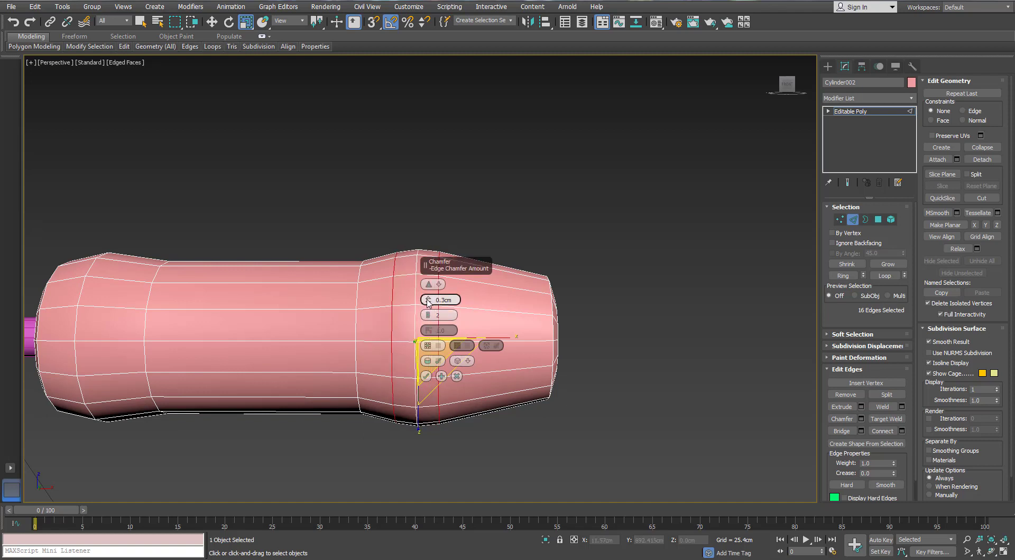
pyautogui.press('w')
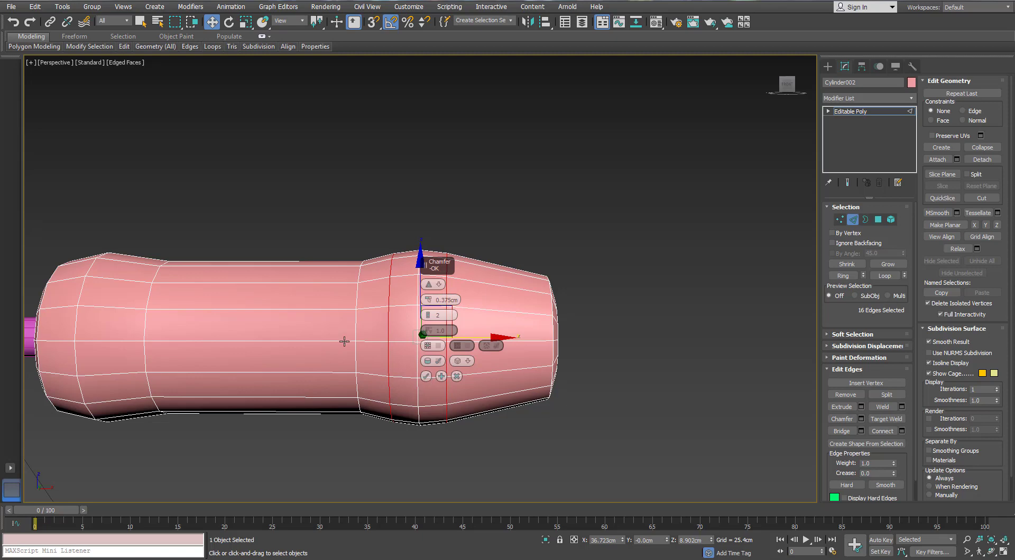
pyautogui.keyDown('alt'); pyautogui.moveTo(344, 342); pyautogui.dragTo(321, 323, button='middle'); pyautogui.keyUp('alt')
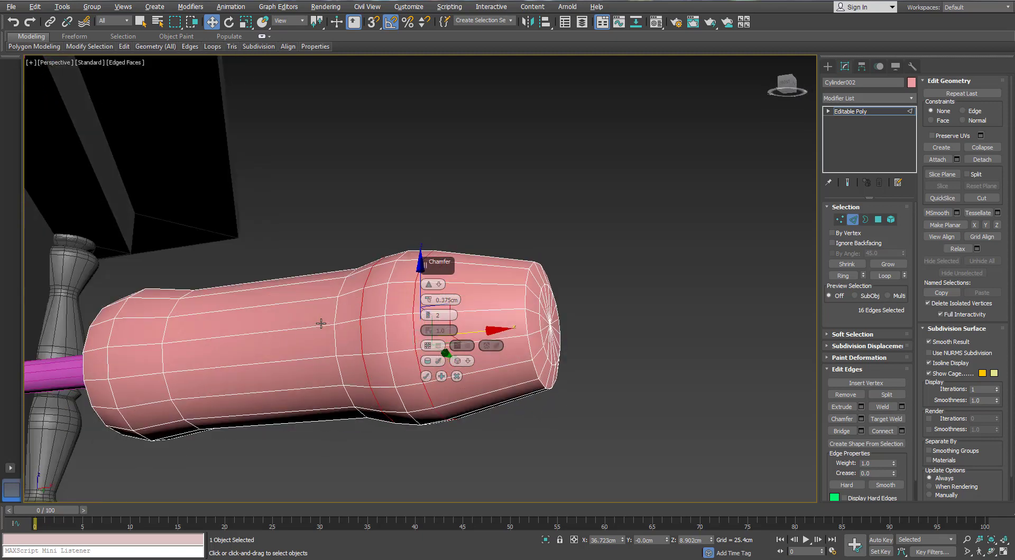
# Scale the flare's chamfered edge loops uniformly to about 103% and commit the chamfer.
pyautogui.rightClick(248, 26)
pyautogui.moveTo(775, 191); pyautogui.dragTo(772, 174)
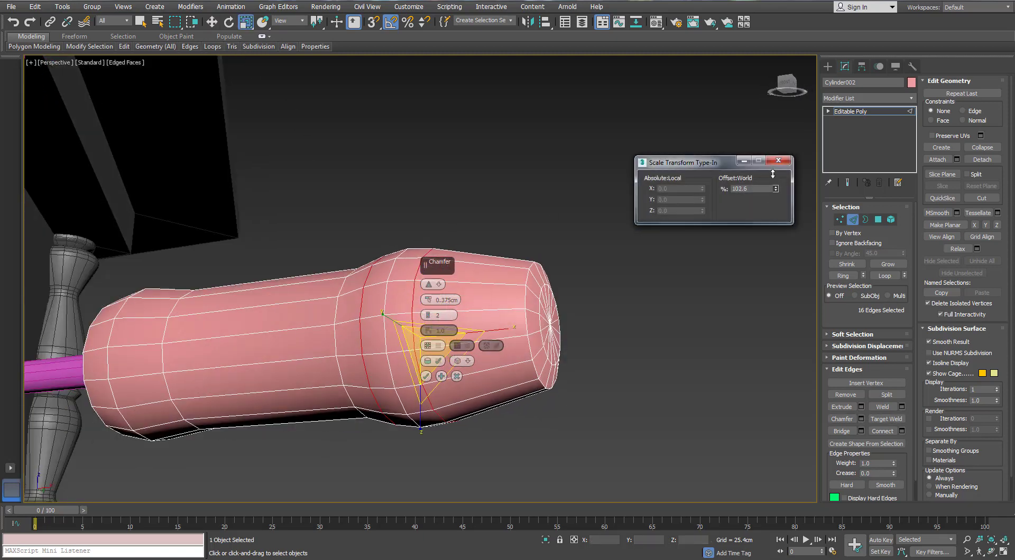
pyautogui.click(778, 160)
pyautogui.keyDown('alt'); pyautogui.moveTo(192, 313); pyautogui.dragTo(240, 316, button='middle'); pyautogui.keyUp('alt')
pyautogui.click(426, 377)
pyautogui.click(431, 449)
# Select the vertices at the grip's outer end and move them slightly inward along X to shorten the tapered tip.
pyautogui.keyDown('alt'); pyautogui.moveTo(430, 449); pyautogui.dragTo(407, 395, button='middle'); pyautogui.keyUp('alt')
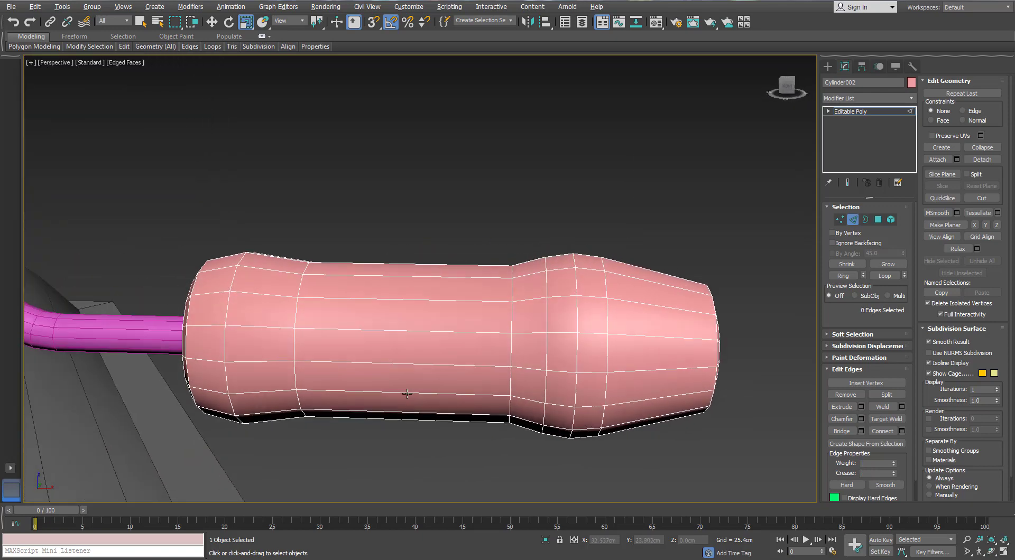
pyautogui.scroll(-3, 514, 352)
pyautogui.keyDown('alt'); pyautogui.moveTo(514, 351); pyautogui.dragTo(573, 349, button='middle'); pyautogui.keyUp('alt')
pyautogui.click(838, 219)
pyautogui.moveTo(671, 238); pyautogui.dragTo(617, 441)
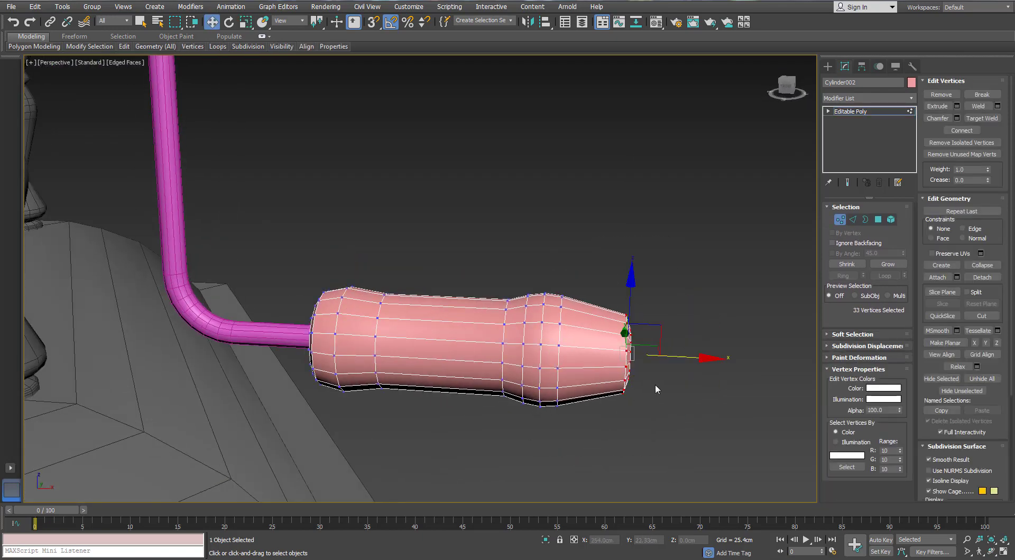
pyautogui.moveTo(681, 358); pyautogui.dragTo(665, 358)
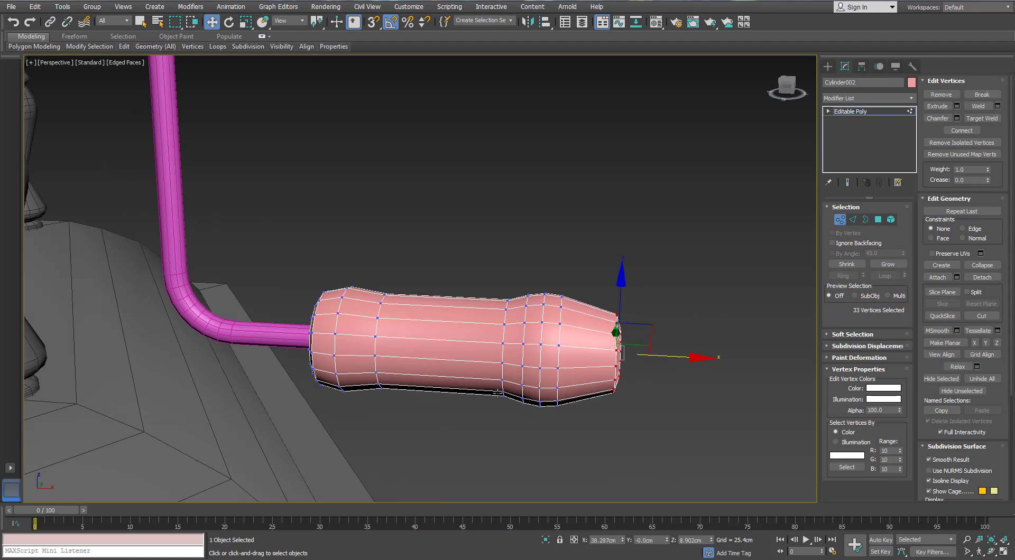
pyautogui.click(496, 402)
# Scale the whole grip up uniformly and shift it slightly along X onto the pipe's end.
pyautogui.keyDown('alt'); pyautogui.moveTo(495, 403); pyautogui.dragTo(483, 351, button='middle'); pyautogui.keyUp('alt')
pyautogui.scroll(-3, 482, 351)
pyautogui.click(839, 219)
pyautogui.press('r')
pyautogui.keyDown('alt'); pyautogui.moveTo(420, 324); pyautogui.dragTo(408, 328, button='middle'); pyautogui.keyUp('alt')
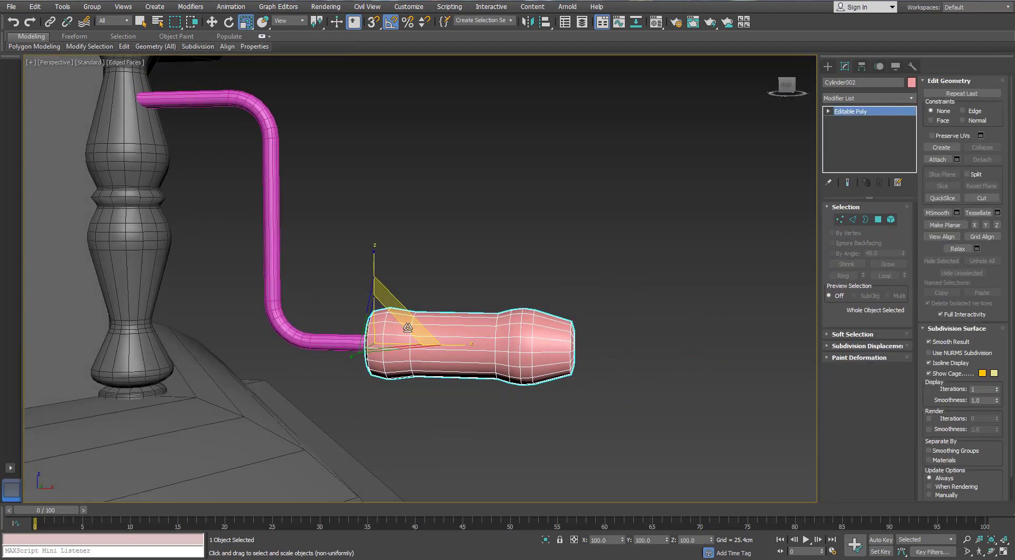
pyautogui.scroll(-8, 407, 328)
pyautogui.click(377, 279)
pyautogui.keyDown('alt'); pyautogui.moveTo(377, 279); pyautogui.dragTo(338, 281, button='middle'); pyautogui.keyUp('alt')
pyautogui.keyDown('alt'); pyautogui.moveTo(104, 292); pyautogui.dragTo(349, 271, button='middle'); pyautogui.keyUp('alt')
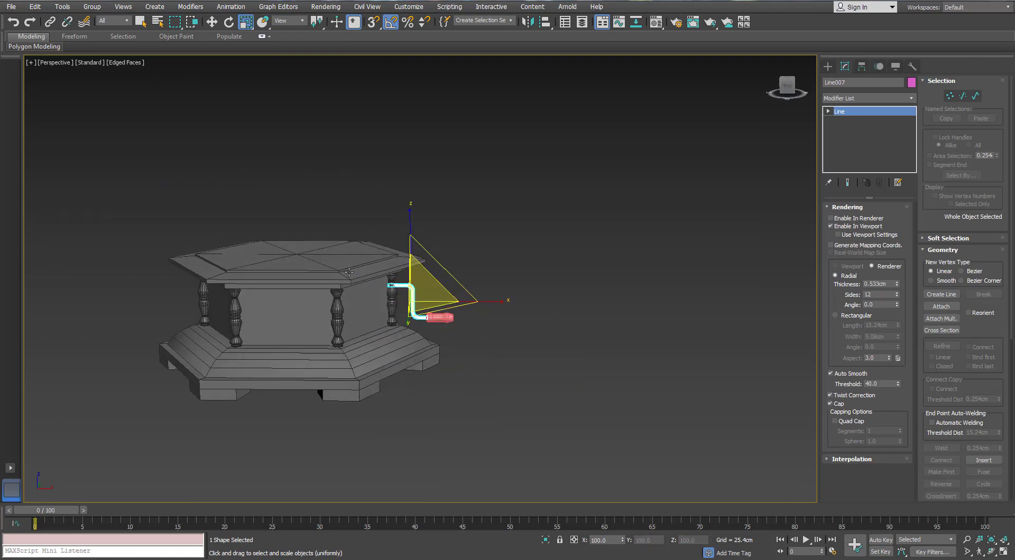
pyautogui.scroll(3, 433, 318)
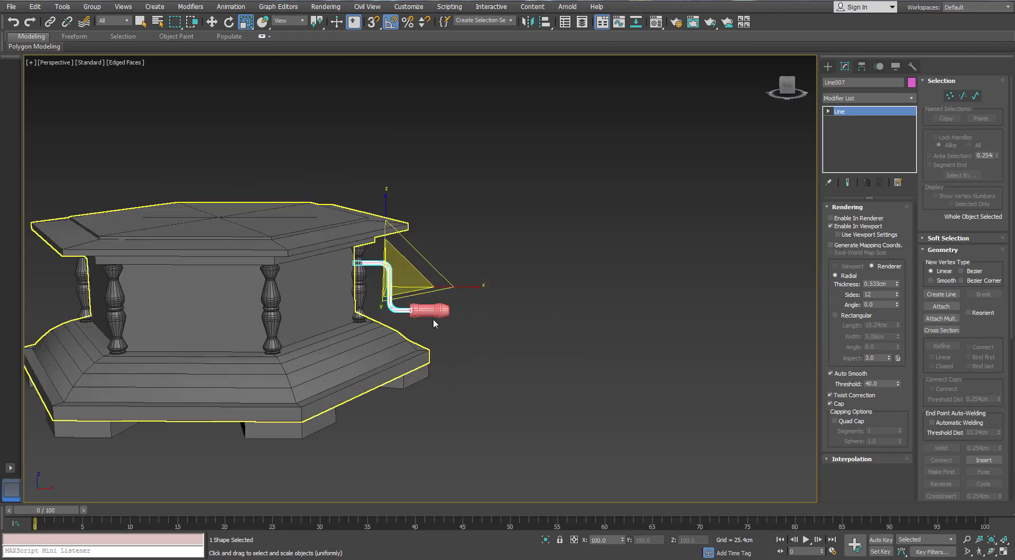
pyautogui.click(433, 316)
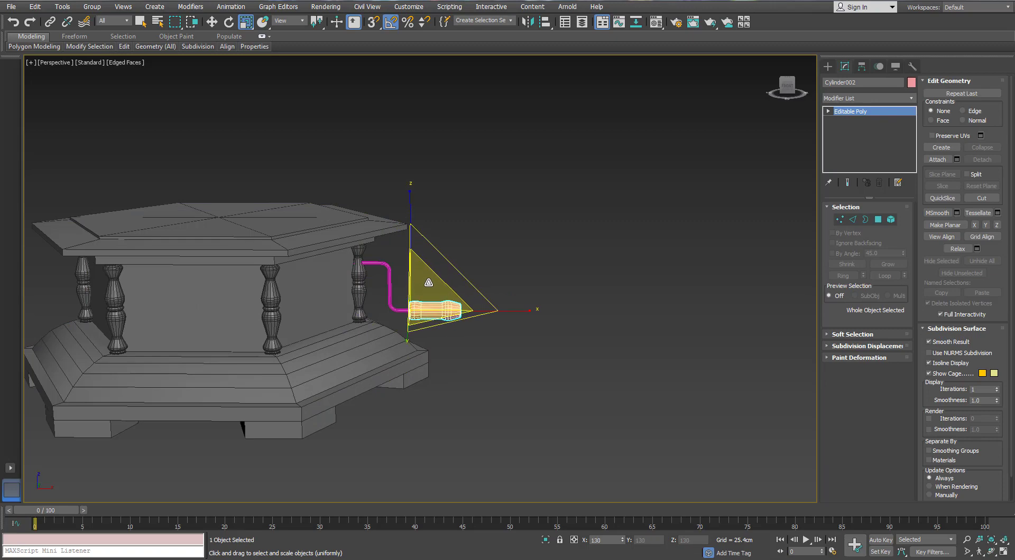
pyautogui.press('w')
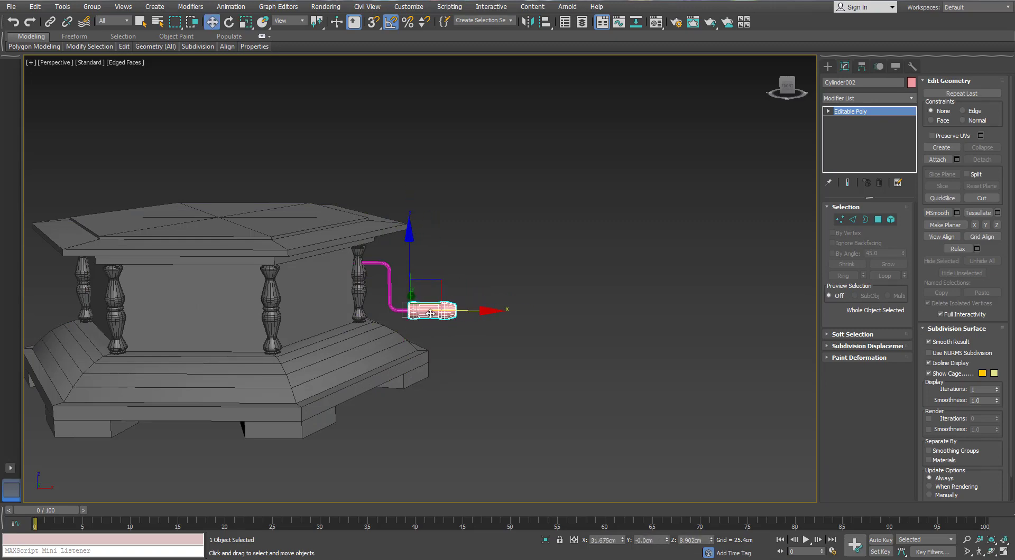
# Select every object except the pipe and grip, and rotate the whole pedestal about Z to turn a flat side toward the crank.
pyautogui.keyDown('ctrl'); pyautogui.click(359, 293); pyautogui.keyUp('ctrl')
pyautogui.moveTo(359, 293)
pyautogui.keyDown('alt'); pyautogui.mouseDown(button='middle')
pyautogui.moveTo(335, 306)
pyautogui.moveTo(363, 305)
pyautogui.mouseUp(button='middle'); pyautogui.keyUp('alt')
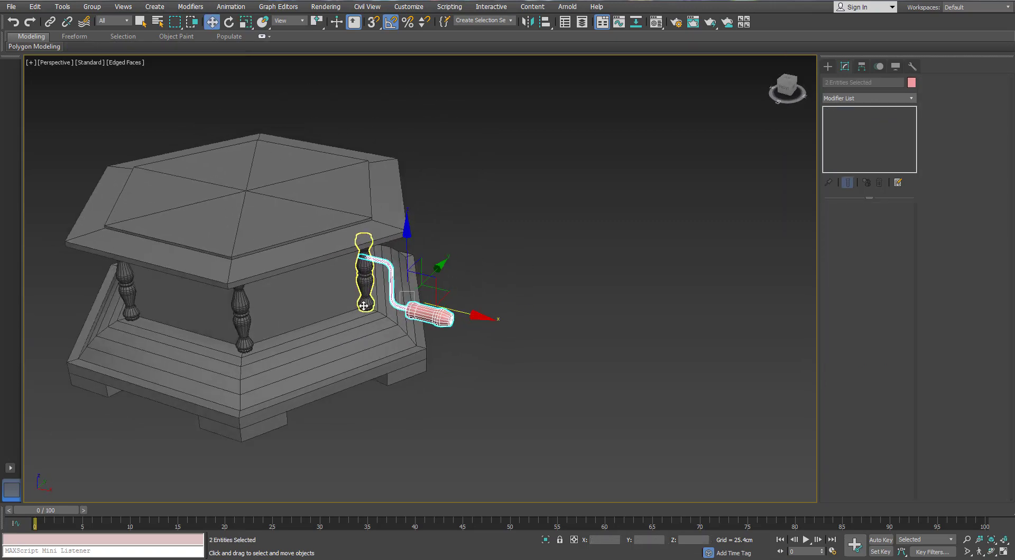
pyautogui.scroll(-3, 269, 332)
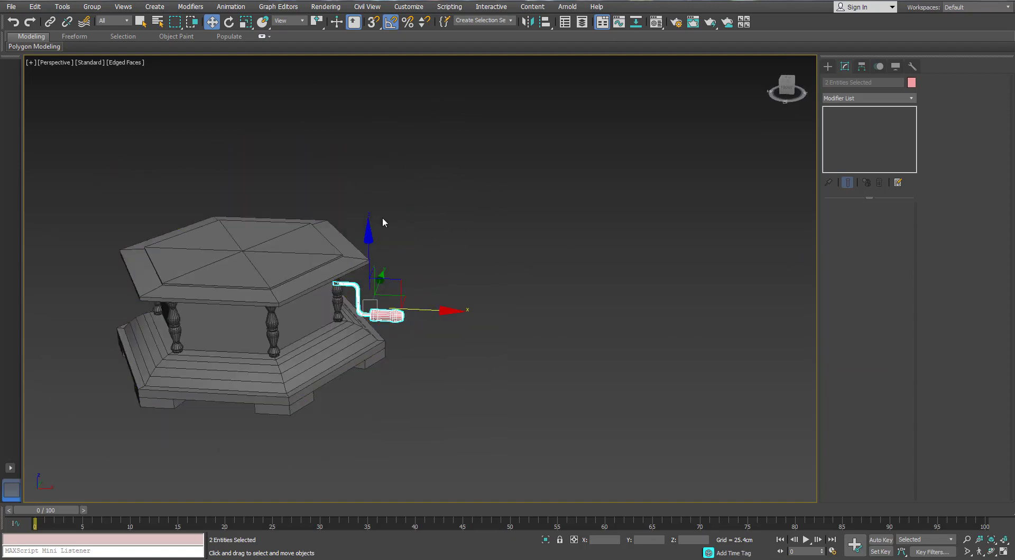
pyautogui.hotkey('ctrl', 'a')
pyautogui.keyDown('alt'); pyautogui.click(363, 300); pyautogui.keyUp('alt')
pyautogui.scroll(3, 364, 300)
pyautogui.press('e')
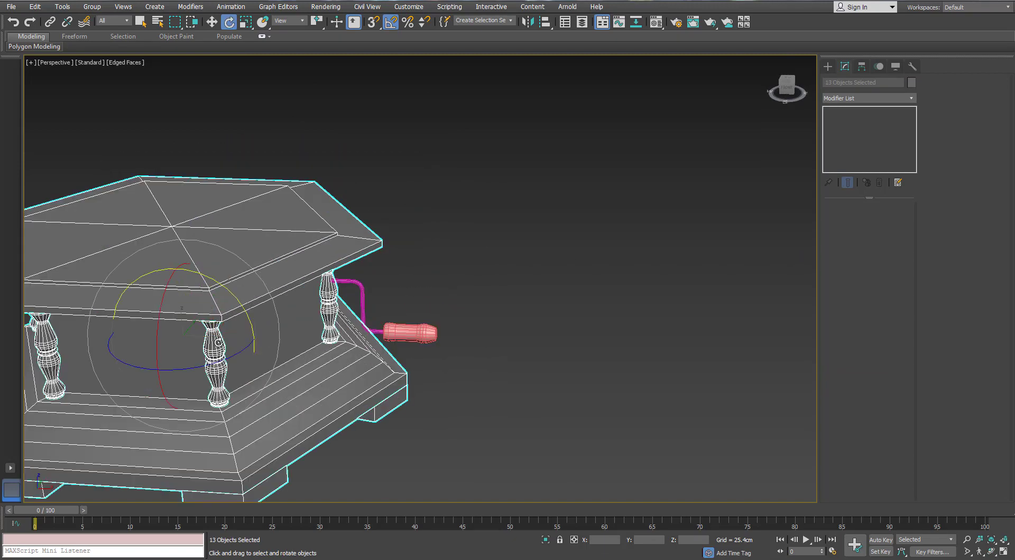
pyautogui.moveTo(221, 360); pyautogui.dragTo(238, 365)
pyautogui.keyDown('alt'); pyautogui.moveTo(238, 365); pyautogui.dragTo(378, 311, button='middle'); pyautogui.keyUp('alt')
pyautogui.scroll(-3, 385, 290)
pyautogui.scroll(6, 351, 308)
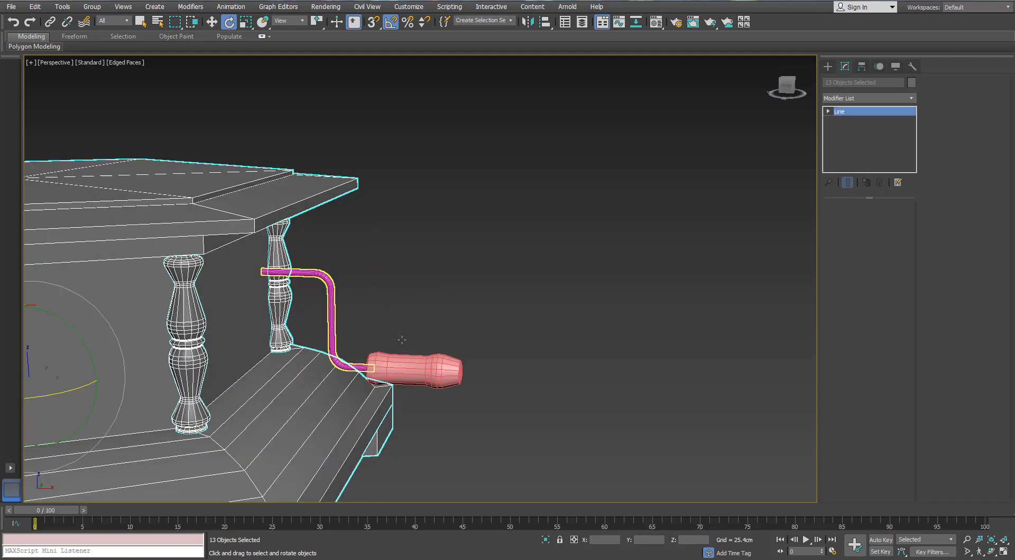
# Move the pipe and grip together inward along X, closer to the pedestal wall.
pyautogui.click(385, 362)
pyautogui.press('w')
pyautogui.moveTo(422, 346); pyautogui.dragTo(386, 347)
pyautogui.click(370, 307)
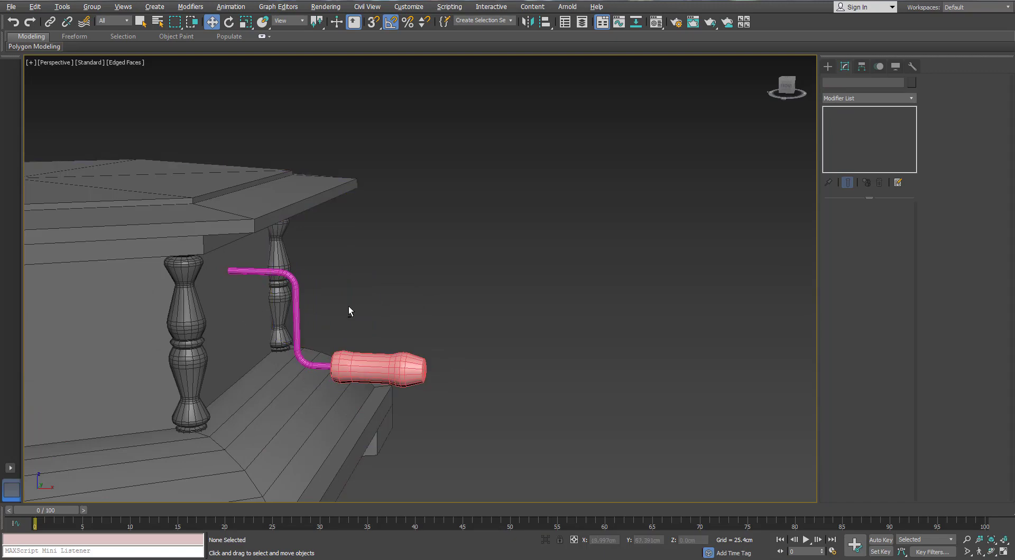
# Assign the 01 - Default material to the crank's pipe and grip.
pyautogui.keyDown('alt'); pyautogui.moveTo(348, 306); pyautogui.dragTo(325, 293, button='middle'); pyautogui.keyUp('alt')
pyautogui.scroll(-4, 287, 313)
pyautogui.moveTo(381, 325); pyautogui.dragTo(373, 322)
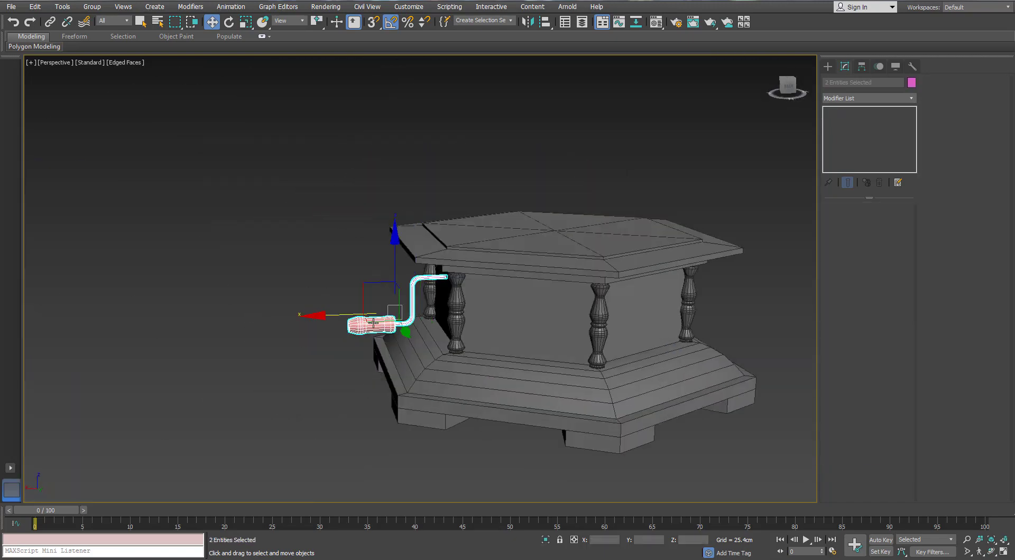
pyautogui.press('m')
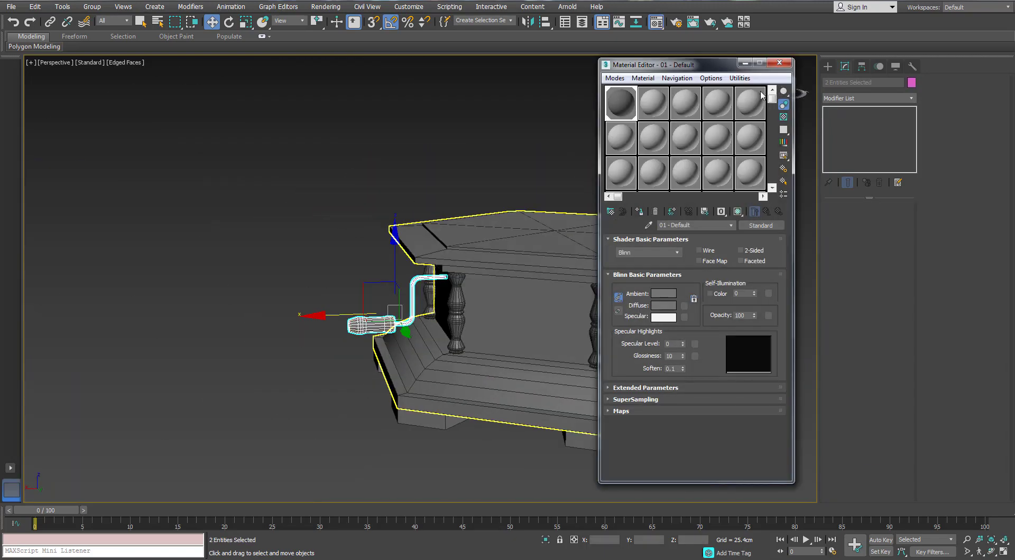
pyautogui.click(779, 63)
pyautogui.click(239, 237)
pyautogui.keyDown('alt'); pyautogui.moveTo(239, 236); pyautogui.dragTo(238, 236, button='middle'); pyautogui.keyUp('alt')
# Change the object color of the pipe and grip to the same dark color as the pedestal.
pyautogui.hotkey('ctrl', 'z')
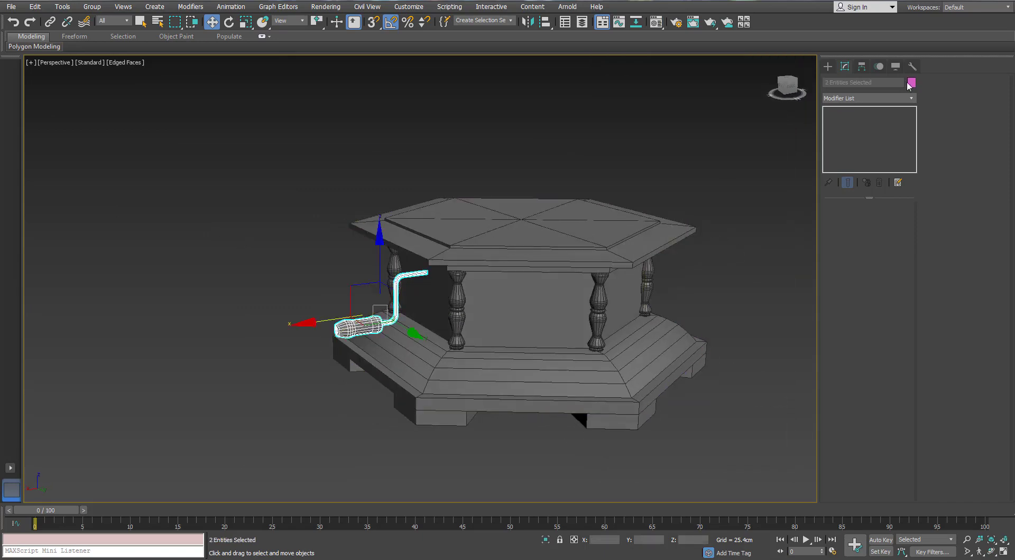
pyautogui.click(910, 83)
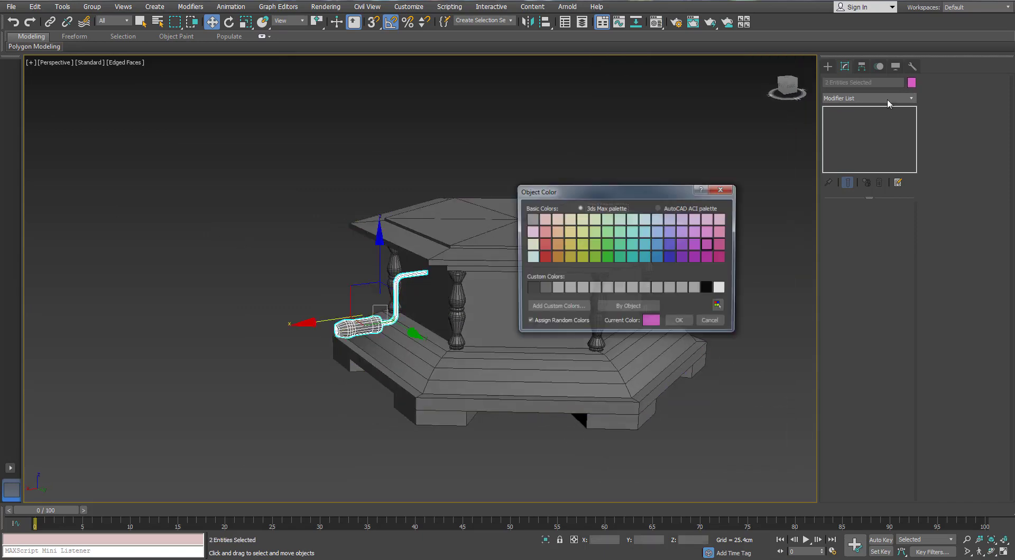
pyautogui.click(688, 323)
pyautogui.click(275, 274)
# Examine the crank's placement against the pedestal from several angles and distances.
pyautogui.keyDown('alt'); pyautogui.moveTo(275, 275); pyautogui.dragTo(420, 270, button='middle'); pyautogui.keyUp('alt')
pyautogui.scroll(-3, 427, 262)
pyautogui.scroll(3, 420, 269)
pyautogui.click(406, 322)
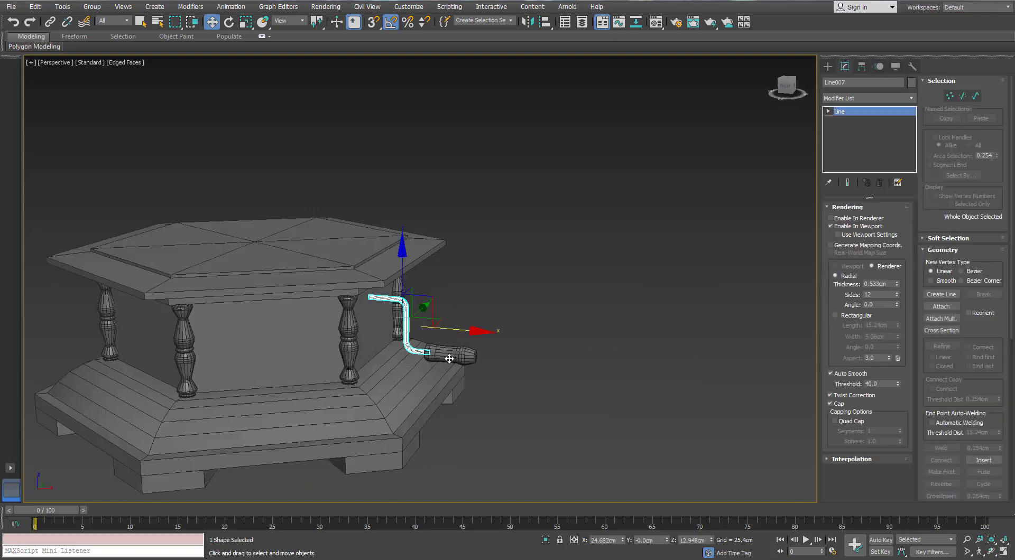
pyautogui.keyDown('ctrl'); pyautogui.click(449, 359); pyautogui.keyUp('ctrl')
pyautogui.keyDown('alt'); pyautogui.moveTo(445, 339); pyautogui.dragTo(380, 281, button='middle'); pyautogui.keyUp('alt')
pyautogui.click(426, 277)
pyautogui.scroll(-4, 426, 278)
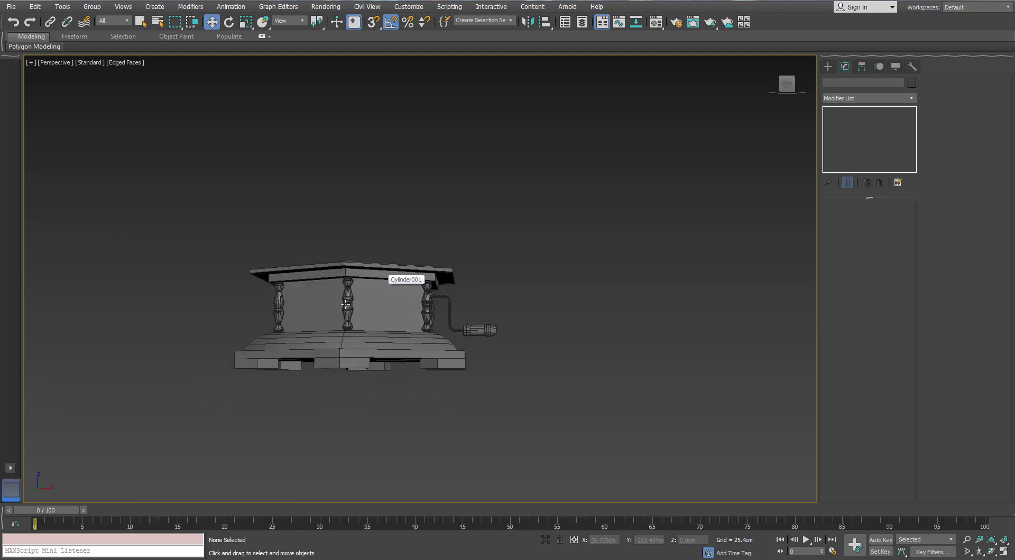
pyautogui.scroll(5, 445, 318)
# Shift the pipe and grip together along X to adjust how far the crank stands out from the pedestal.
pyautogui.click(461, 305)
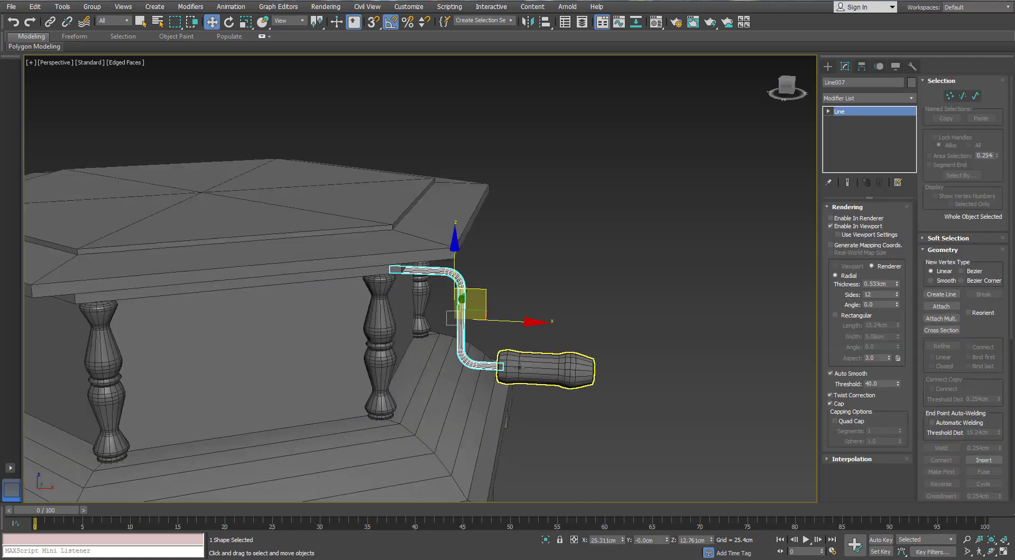
pyautogui.keyDown('ctrl'); pyautogui.click(510, 368); pyautogui.keyUp('ctrl')
pyautogui.keyDown('alt'); pyautogui.moveTo(510, 368); pyautogui.dragTo(498, 343, button='middle'); pyautogui.keyUp('alt')
pyautogui.moveTo(550, 343); pyautogui.dragTo(573, 343)
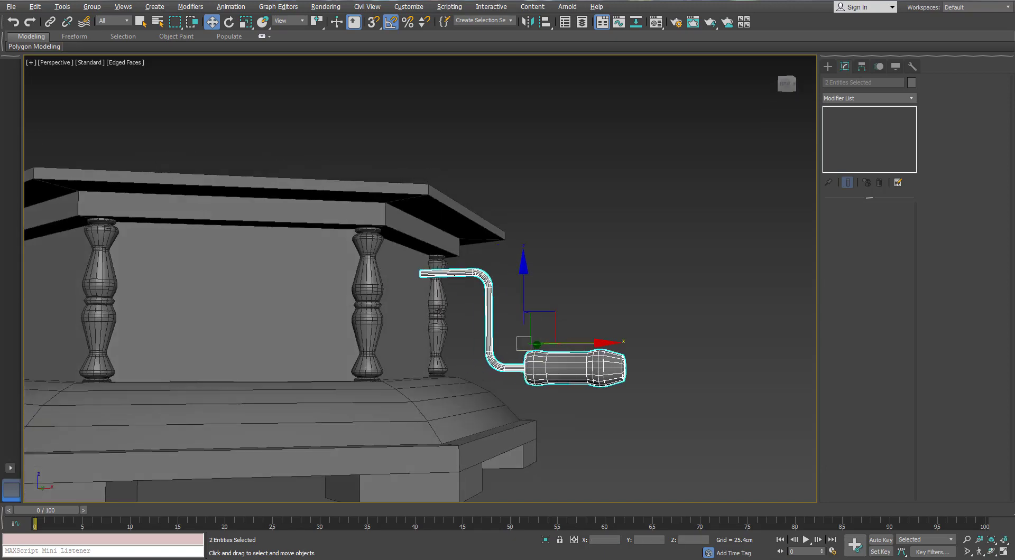
pyautogui.keyDown('alt'); pyautogui.moveTo(574, 343); pyautogui.dragTo(448, 326, button='middle'); pyautogui.keyUp('alt')
pyautogui.moveTo(581, 343); pyautogui.dragTo(533, 329)
pyautogui.press('r')
pyautogui.press('w')
pyautogui.keyDown('alt'); pyautogui.moveTo(521, 344); pyautogui.dragTo(509, 310, button='middle'); pyautogui.keyUp('alt')
pyautogui.moveTo(569, 343); pyautogui.dragTo(570, 343)
pyautogui.click(507, 296)
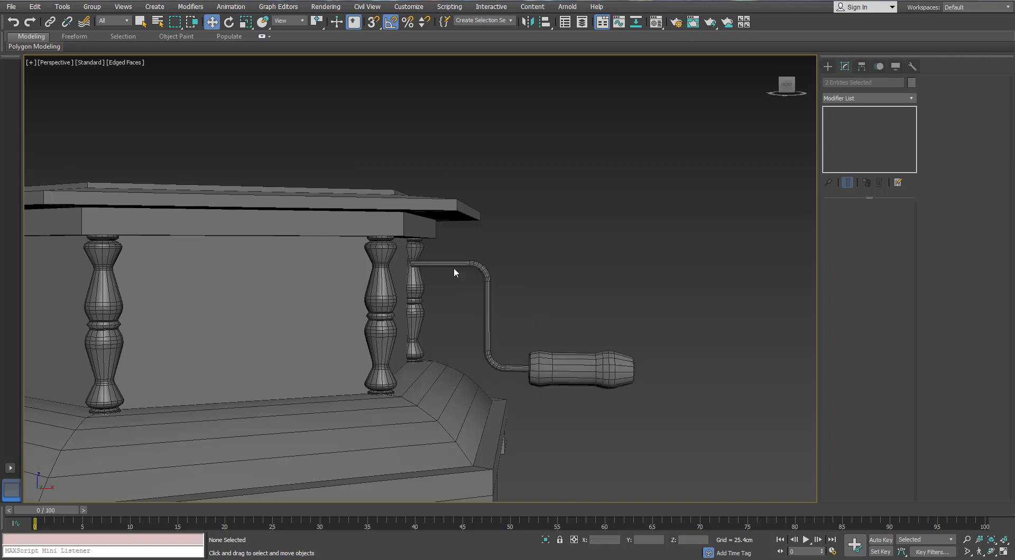
# Move the vertex at the pipe's inner end about 2 cm inward along X to extend the pipe toward the pedestal wall.
pyautogui.click(453, 266)
pyautogui.press('1')
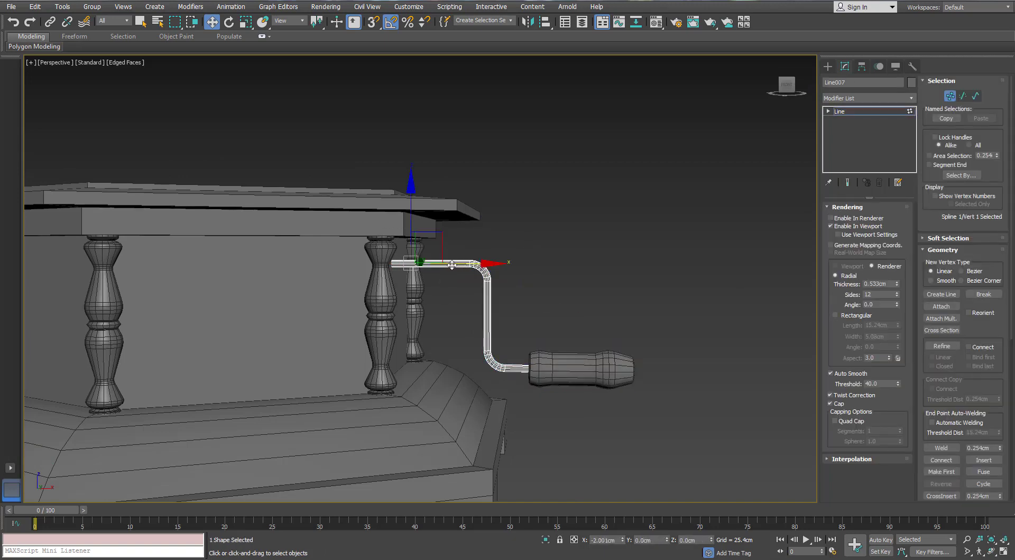
pyautogui.click(954, 100)
pyautogui.click(493, 289)
# Create a cylinder with AutoGrid from the center of the pedestal top, about 23 cm in radius and 1.2 cm high.
pyautogui.scroll(-5, 493, 290)
pyautogui.keyDown('alt'); pyautogui.moveTo(492, 290); pyautogui.dragTo(477, 310, button='middle'); pyautogui.keyUp('alt')
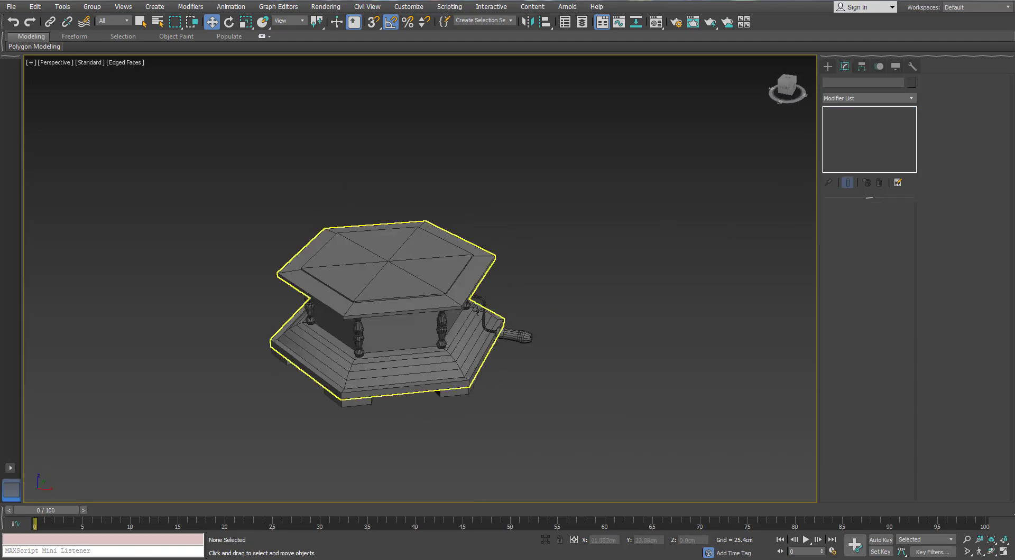
pyautogui.scroll(4, 227, 346)
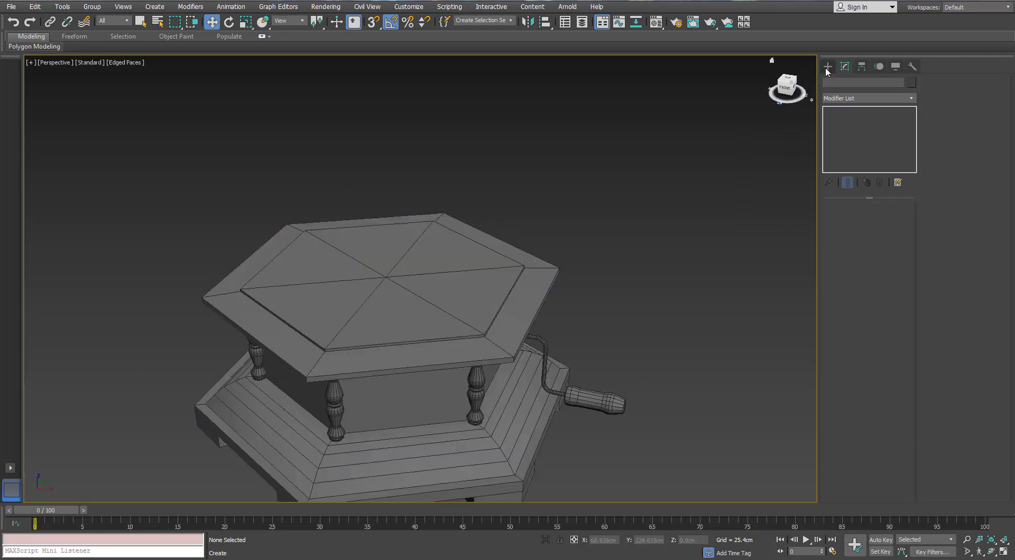
pyautogui.click(827, 66)
pyautogui.click(845, 152)
pyautogui.keyDown('alt'); pyautogui.moveTo(528, 275); pyautogui.dragTo(380, 275, button='middle'); pyautogui.keyUp('alt')
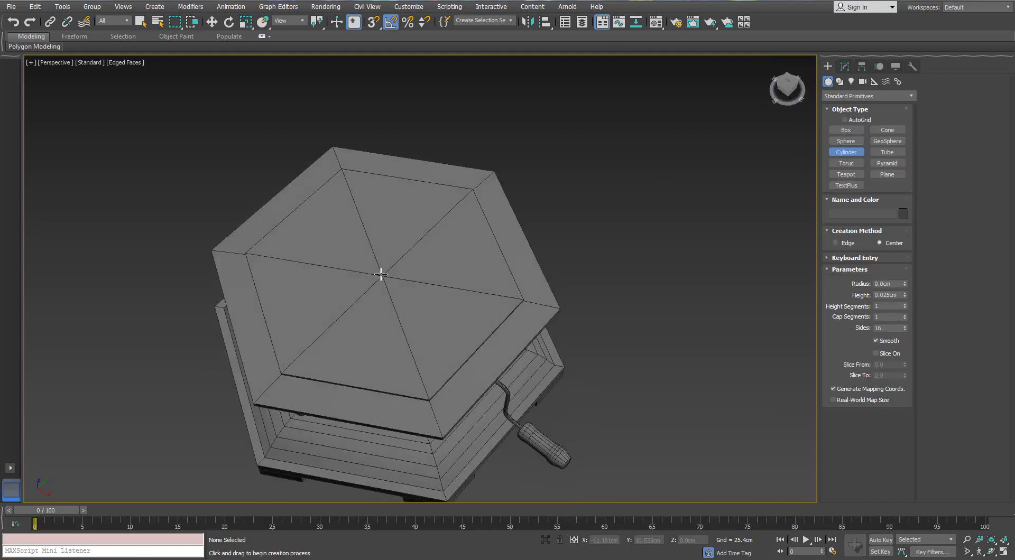
pyautogui.click(845, 120)
pyautogui.moveTo(381, 275); pyautogui.dragTo(384, 169)
pyautogui.click(383, 163)
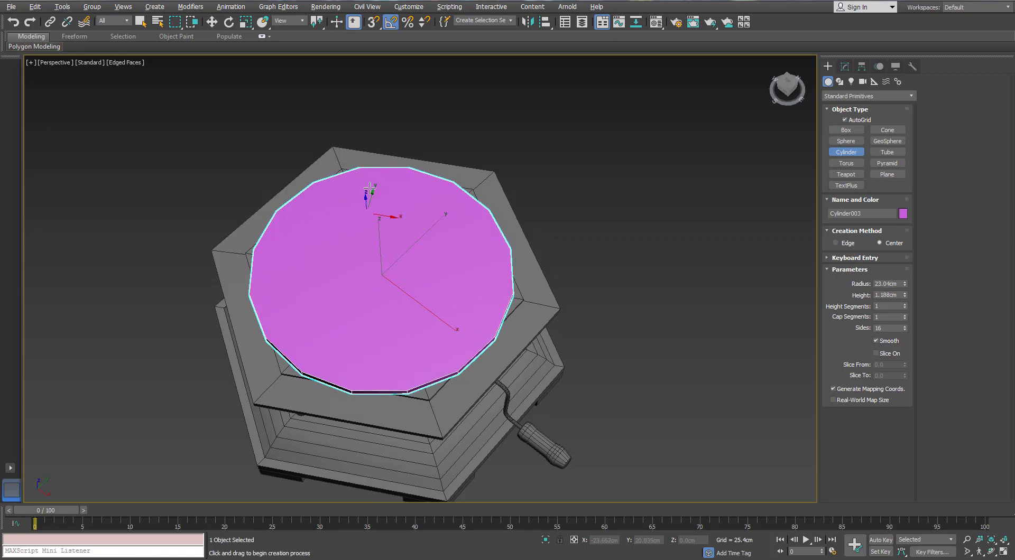
# Select both edge loops of the raised hexagonal step on the pedestal top and scale them slightly outward in the XY plane.
pyautogui.keyDown('alt'); pyautogui.moveTo(360, 214); pyautogui.dragTo(329, 285, button='middle'); pyautogui.keyUp('alt')
pyautogui.scroll(3, 329, 286)
pyautogui.press('w')
pyautogui.click(208, 383)
pyautogui.keyDown('alt'); pyautogui.moveTo(208, 383); pyautogui.dragTo(212, 359, button='middle'); pyautogui.keyUp('alt')
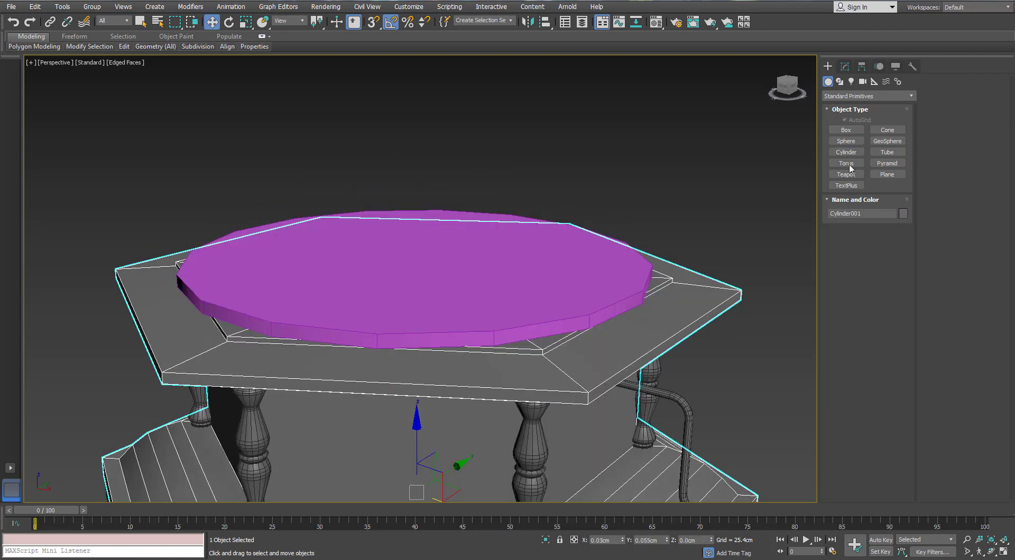
pyautogui.click(844, 67)
pyautogui.click(850, 221)
pyautogui.doubleClick(548, 345)
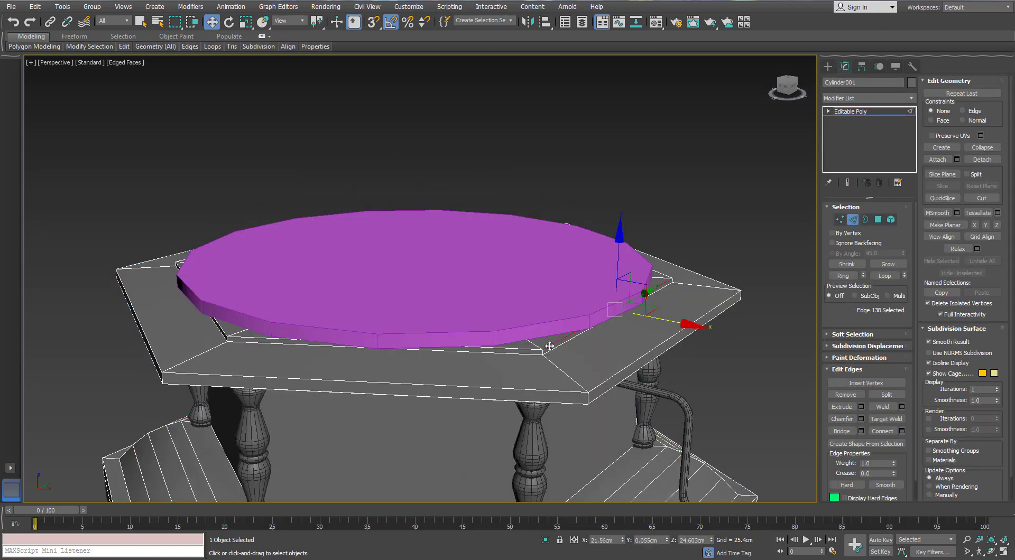
pyautogui.keyDown('ctrl'); pyautogui.doubleClick(550, 351); pyautogui.keyUp('ctrl')
pyautogui.press('r')
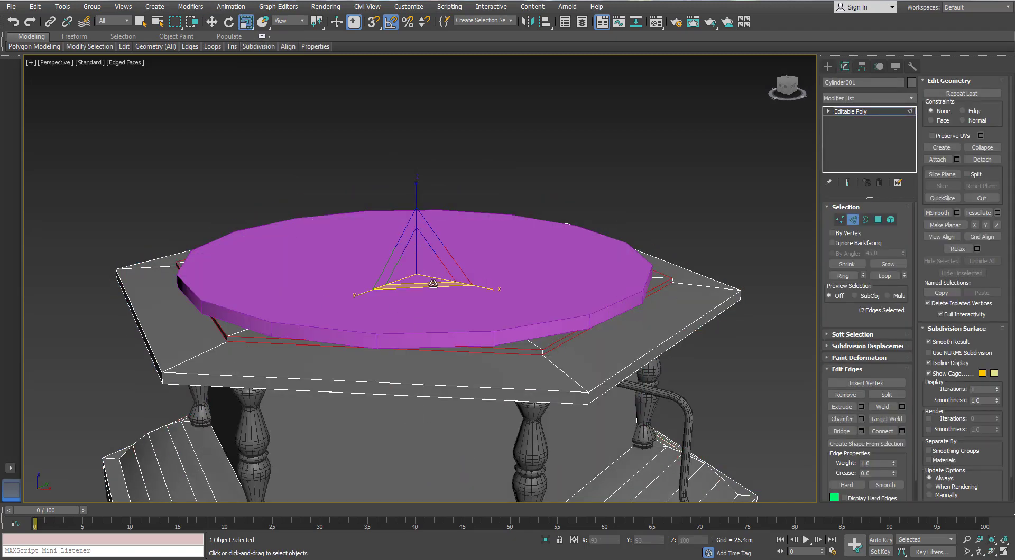
pyautogui.moveTo(434, 286); pyautogui.dragTo(430, 288)
pyautogui.keyDown('alt'); pyautogui.moveTo(318, 296); pyautogui.dragTo(295, 274, button='middle'); pyautogui.keyUp('alt')
pyautogui.click(850, 221)
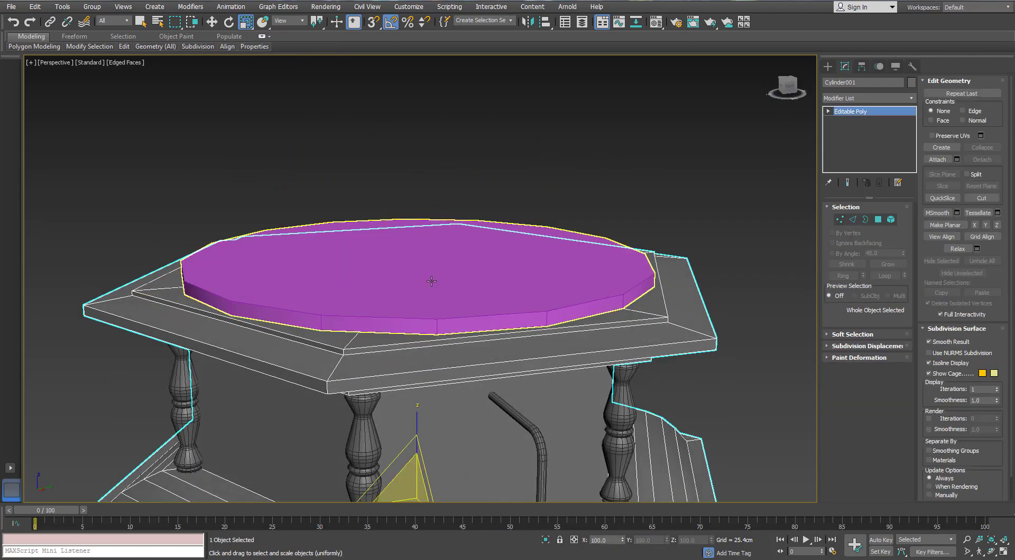
# Select the round disc on the pedestal top and set its number of sides to 64.
pyautogui.click(430, 281)
pyautogui.press('w')
pyautogui.keyDown('alt'); pyautogui.moveTo(430, 281); pyautogui.dragTo(430, 263, button='middle'); pyautogui.keyUp('alt')
pyautogui.press('Delete')
pyautogui.click(430, 263)
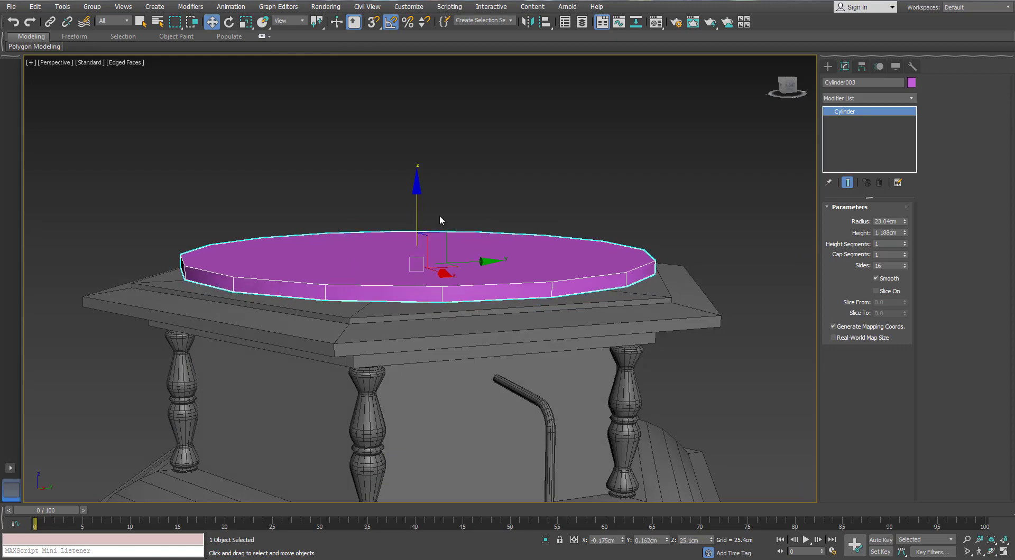
pyautogui.press('Return')
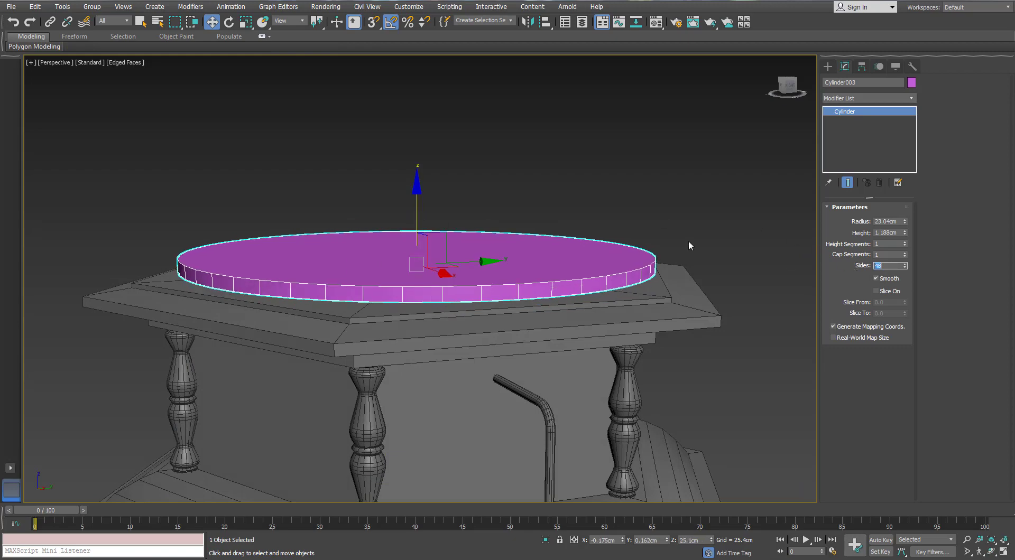
pyautogui.keyDown('alt'); pyautogui.moveTo(494, 233); pyautogui.dragTo(402, 225, button='middle'); pyautogui.keyUp('alt')
pyautogui.scroll(-5, 432, 226)
pyautogui.scroll(5, 395, 249)
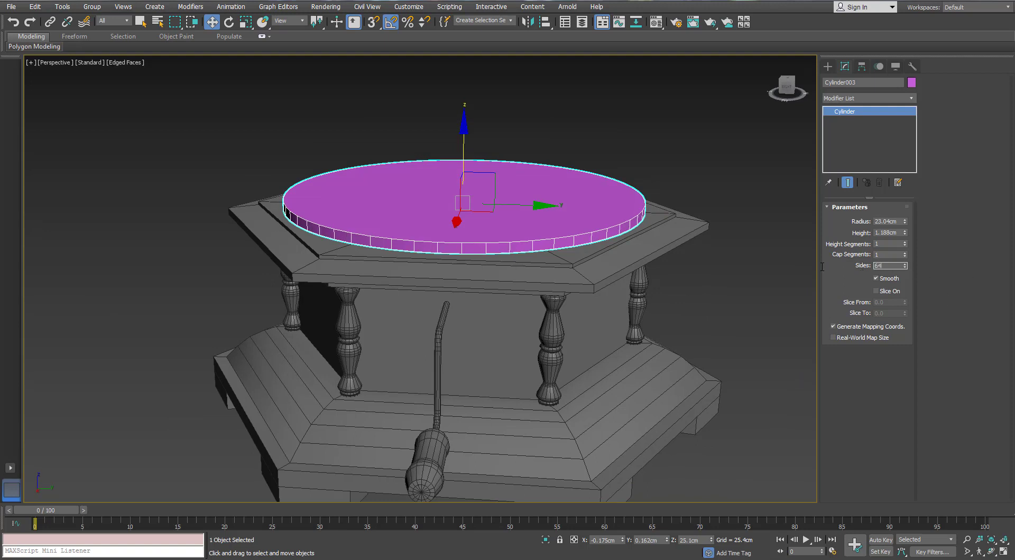
pyautogui.keyDown('alt'); pyautogui.moveTo(469, 193); pyautogui.dragTo(431, 199, button='middle'); pyautogui.keyUp('alt')
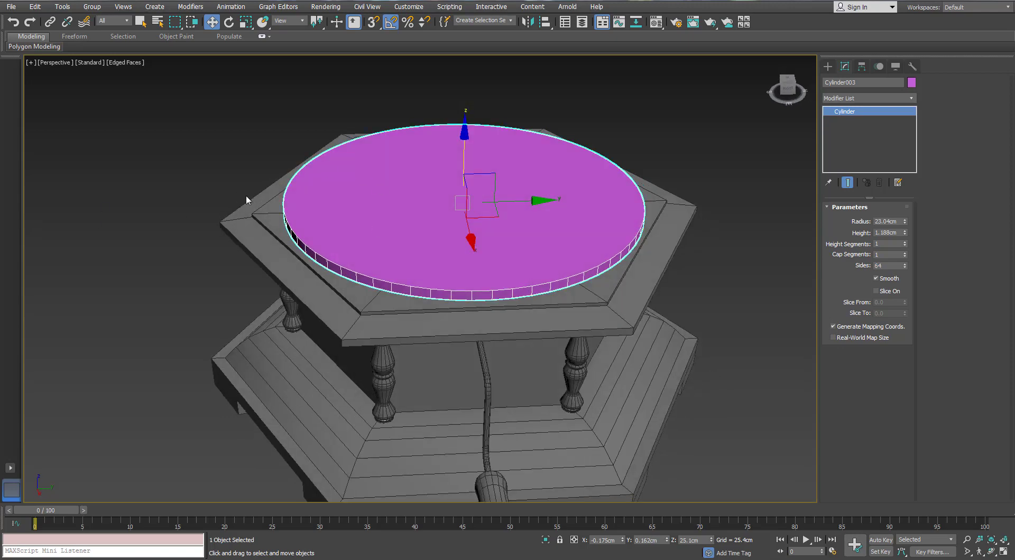
# Convert the disc to an editable poly and delete its top polygon.
pyautogui.scroll(3, 389, 226)
pyautogui.rightClick(381, 222)
pyautogui.click(338, 344)
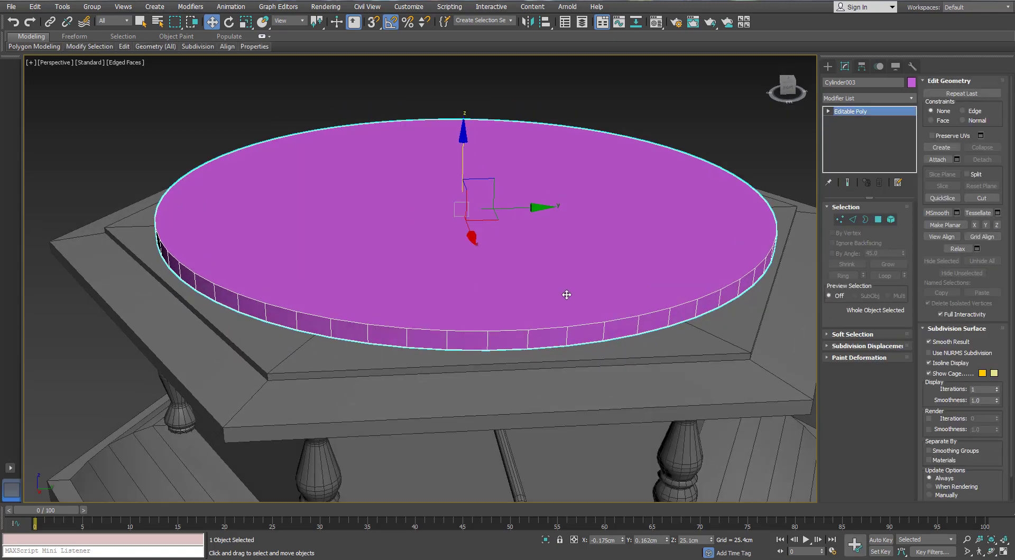
pyautogui.click(866, 219)
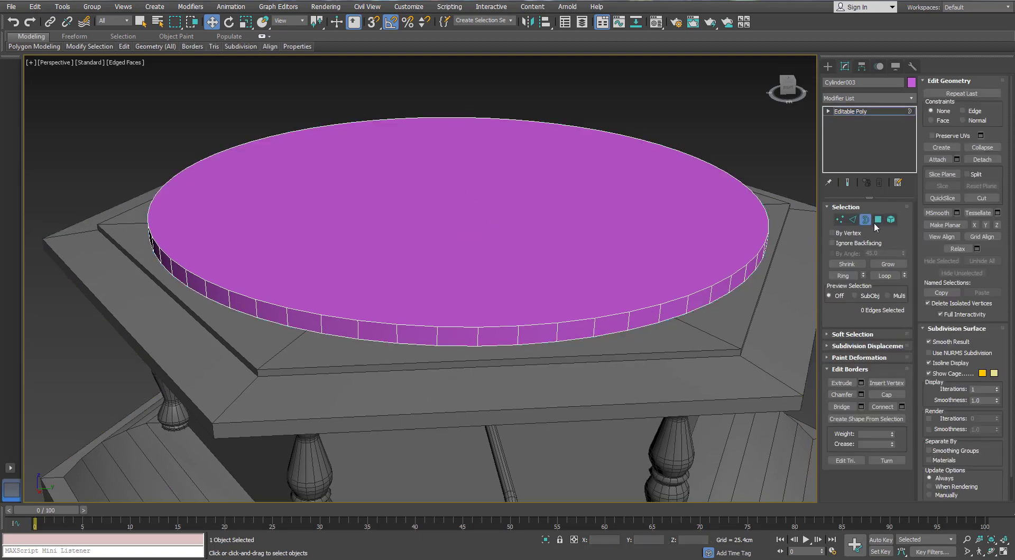
pyautogui.click(878, 219)
pyautogui.click(501, 296)
pyautogui.press('Delete')
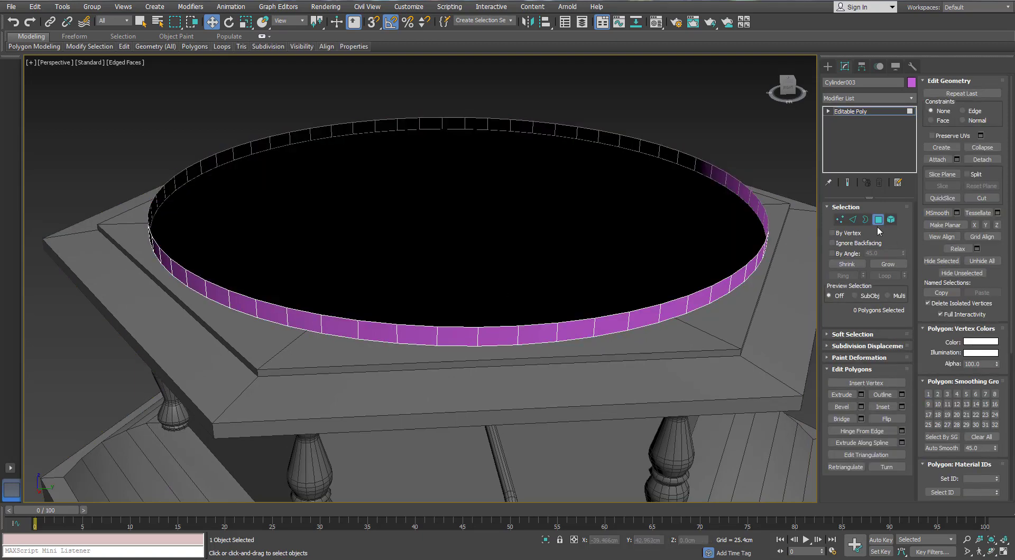
# Lower the disc's open top border slightly along Z and extrude it inward by scaling to form a narrow flat rim.
pyautogui.click(865, 219)
pyautogui.click(680, 303)
pyautogui.moveTo(454, 137); pyautogui.dragTo(455, 148)
pyautogui.press('r')
pyautogui.moveTo(449, 194); pyautogui.dragTo(446, 196)
pyautogui.press('w')
pyautogui.keyDown('alt'); pyautogui.moveTo(447, 197); pyautogui.dragTo(437, 190, button='middle'); pyautogui.keyUp('alt')
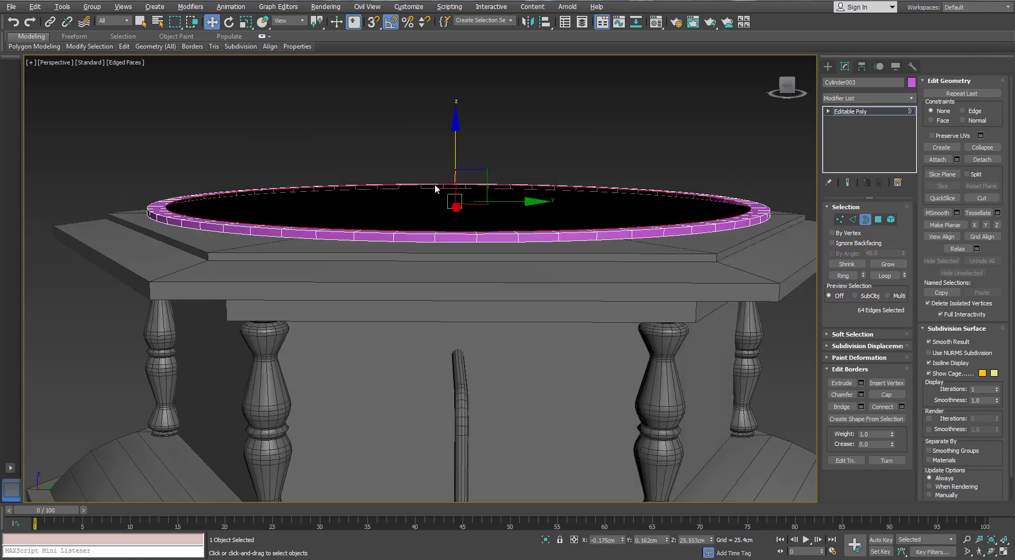
# Extrude the rim's inner border upward along Z into a short wall and scale it slightly outward.
pyautogui.scroll(4, 441, 186)
pyautogui.moveTo(470, 153); pyautogui.dragTo(464, 135)
pyautogui.press('r')
pyautogui.moveTo(467, 170); pyautogui.dragTo(477, 168)
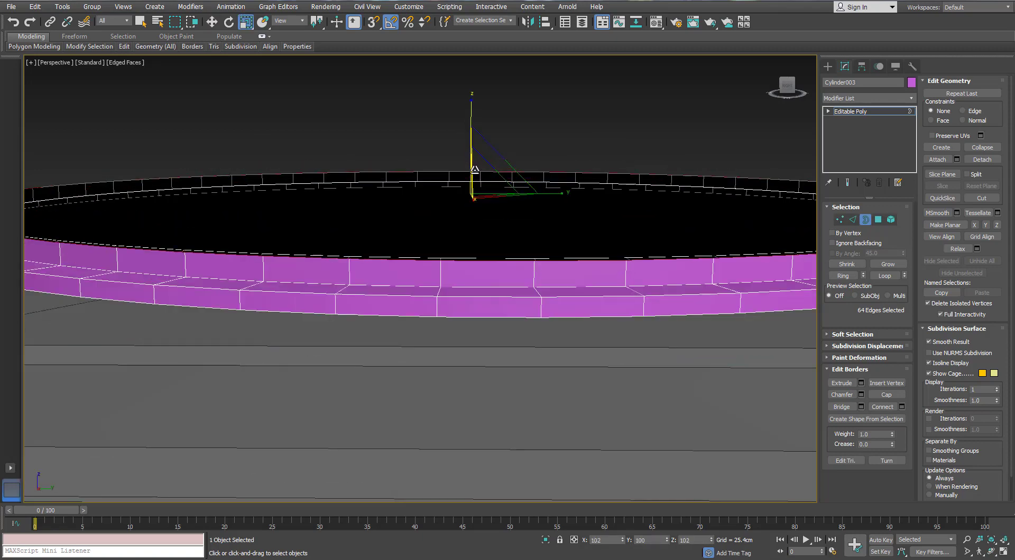
# Extrude the disc's upper border outward by scaling it so that it slightly overhangs the lower rim.
pyautogui.keyDown('alt'); pyautogui.moveTo(435, 166); pyautogui.dragTo(328, 264, button='middle'); pyautogui.keyUp('alt')
pyautogui.press('t')
pyautogui.moveTo(449, 243); pyautogui.dragTo(457, 311, button='middle')
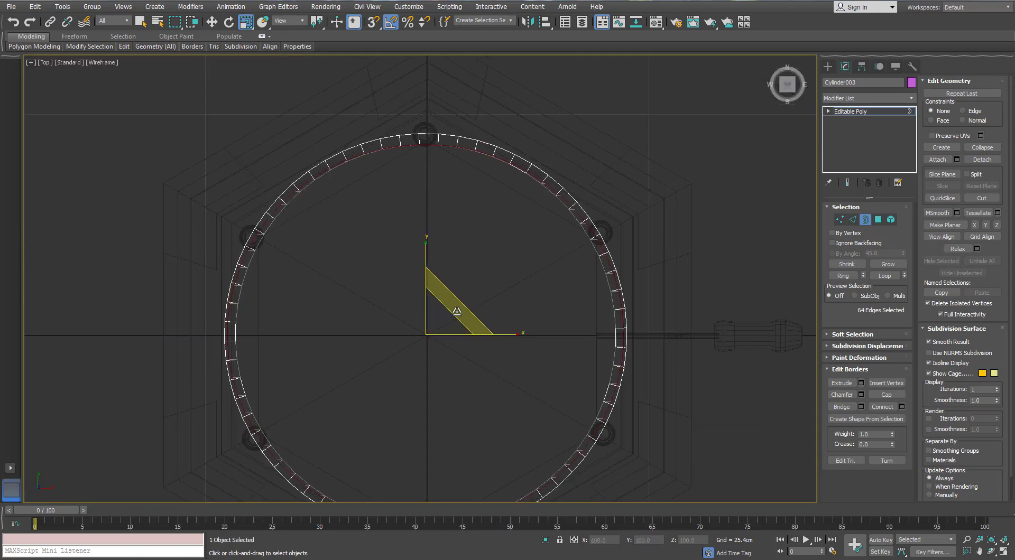
pyautogui.moveTo(466, 305); pyautogui.dragTo(472, 308)
pyautogui.press('p')
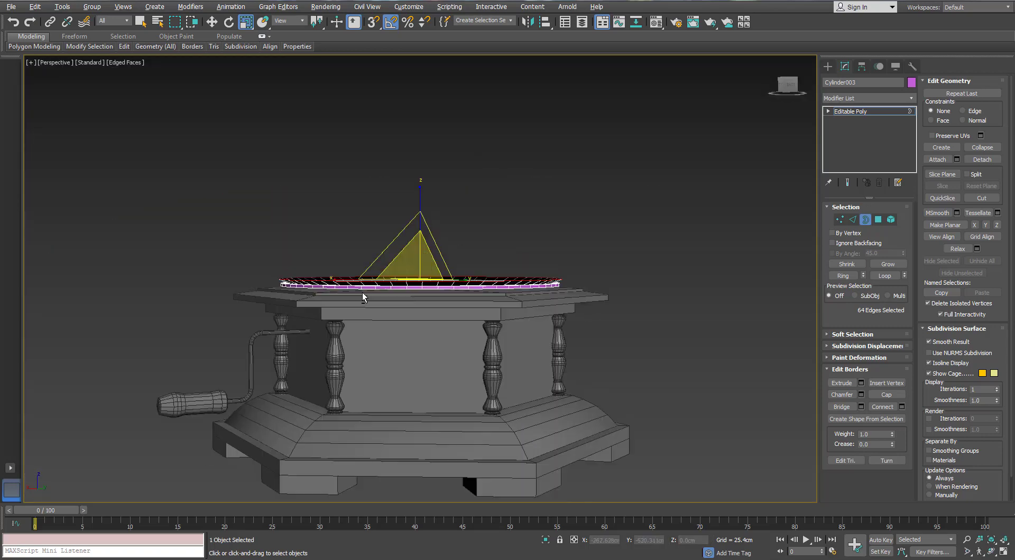
pyautogui.press('w')
pyautogui.keyDown('alt'); pyautogui.moveTo(334, 277); pyautogui.dragTo(335, 286, button='middle'); pyautogui.keyUp('alt')
pyautogui.press('r')
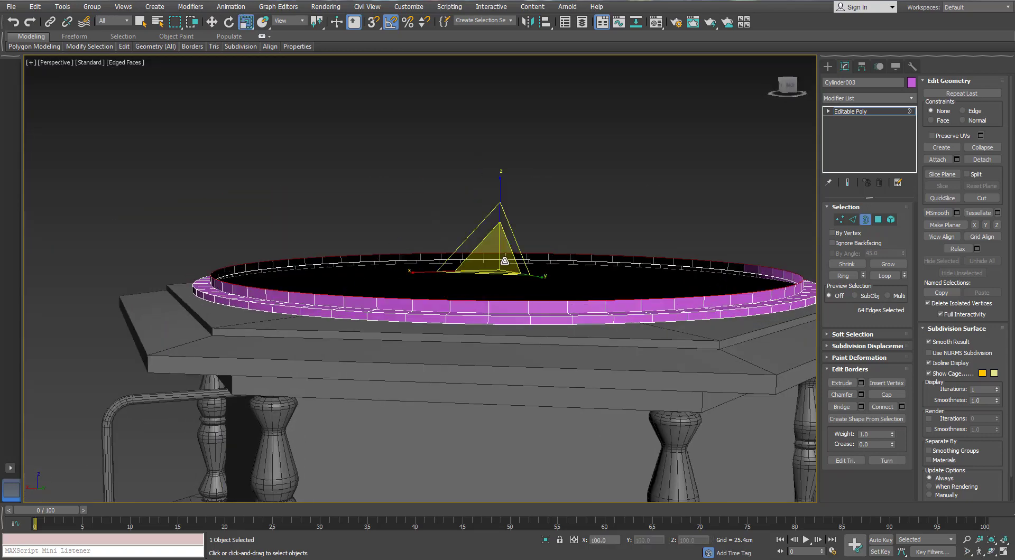
pyautogui.press('t')
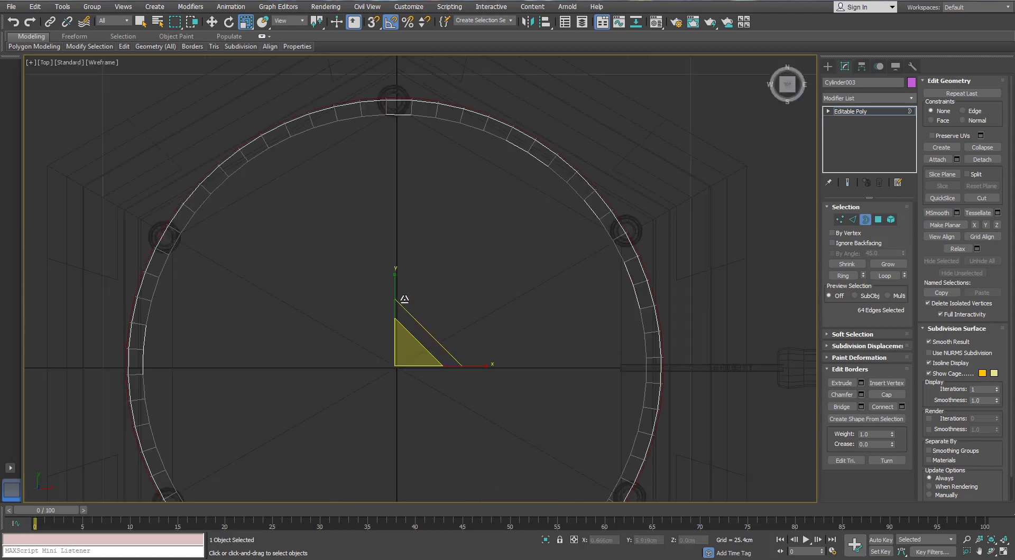
pyautogui.press('p')
# Extrude the overhanging border upward along Z into a short wall and scale its upper edge very slightly outward.
pyautogui.press('w')
pyautogui.keyDown('alt'); pyautogui.moveTo(404, 299); pyautogui.dragTo(329, 254, button='middle'); pyautogui.keyUp('alt')
pyautogui.scroll(3, 354, 254)
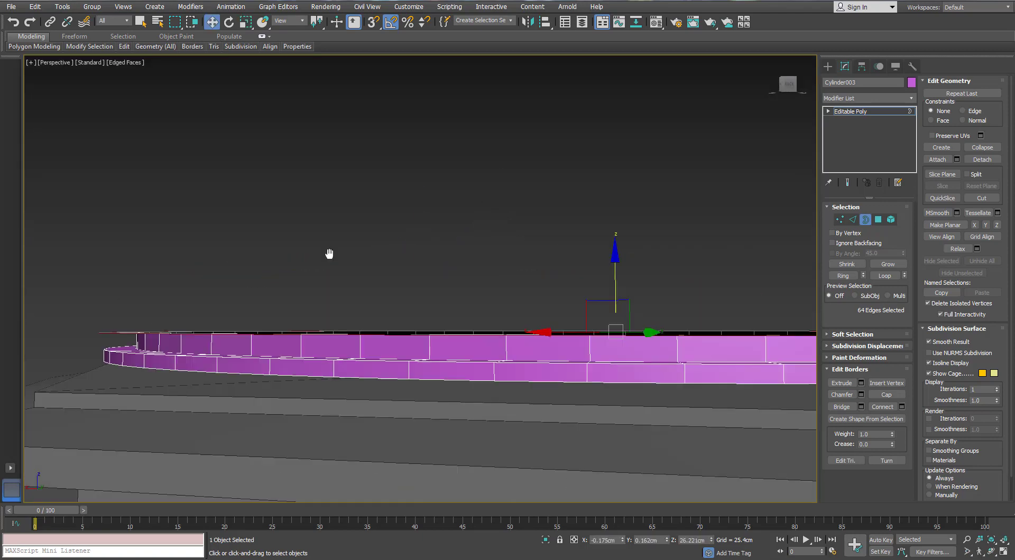
pyautogui.keyDown('shift'); pyautogui.moveTo(612, 277); pyautogui.dragTo(610, 270); pyautogui.keyUp('shift')
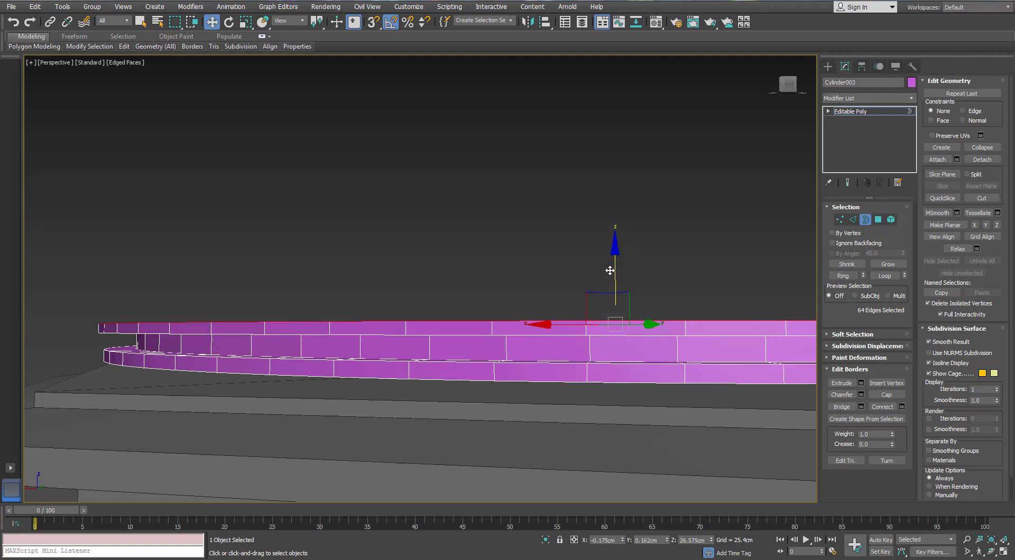
pyautogui.click(244, 22)
pyautogui.rightClick(245, 22)
pyautogui.click(774, 188)
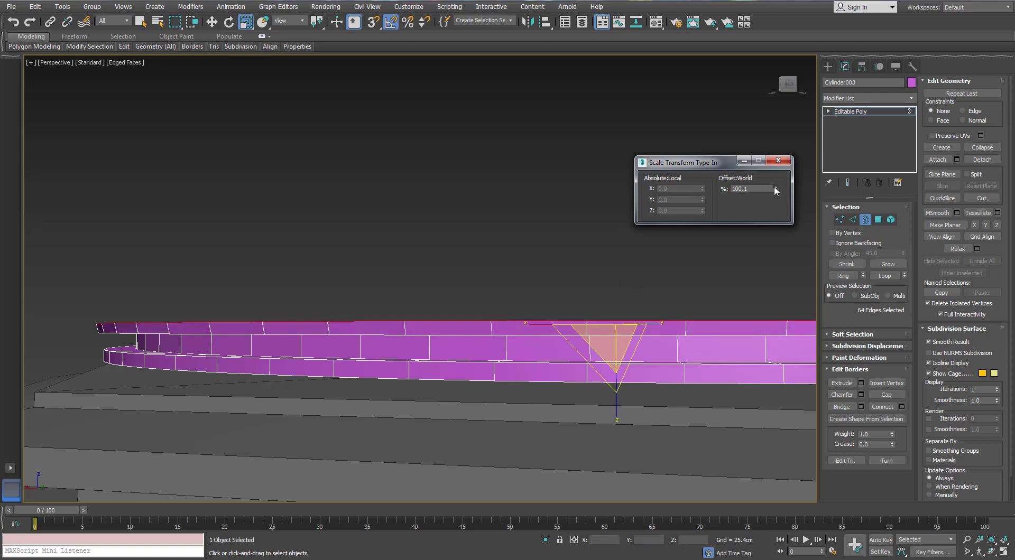
pyautogui.click(777, 160)
pyautogui.press('w')
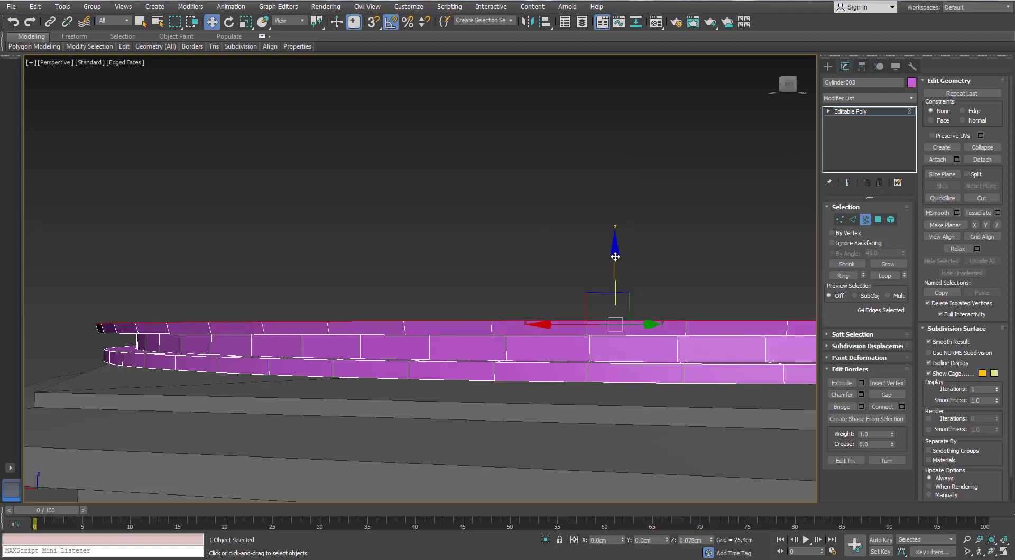
pyautogui.moveTo(615, 256); pyautogui.dragTo(614, 256)
# Extrude the disc's top border inward by scaling it to the centre, forming the flat top surface.
pyautogui.scroll(-5, 614, 257)
pyautogui.keyDown('alt'); pyautogui.moveTo(614, 256); pyautogui.dragTo(521, 274, button='middle'); pyautogui.keyUp('alt')
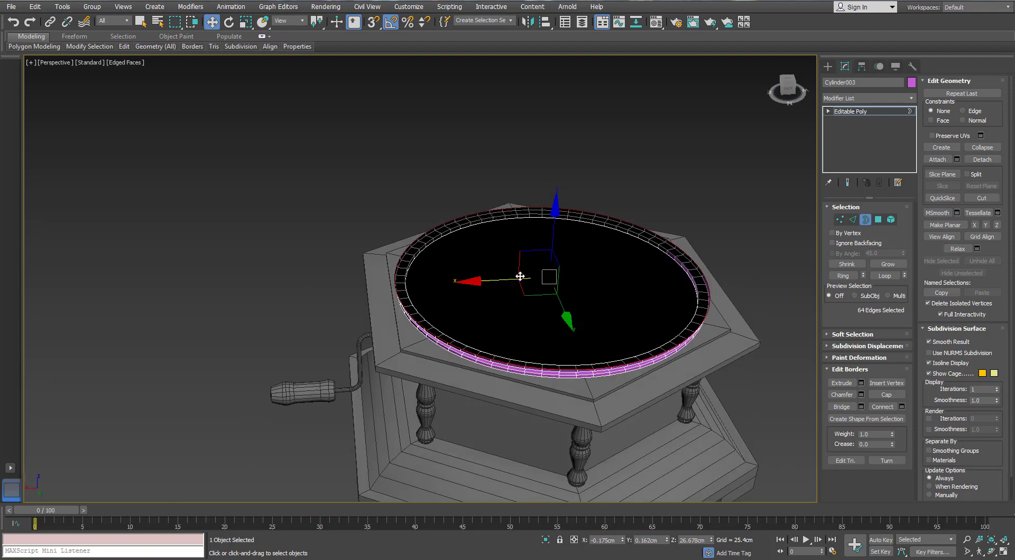
pyautogui.press('r')
pyautogui.keyDown('alt'); pyautogui.moveTo(523, 320); pyautogui.dragTo(531, 299, button='middle'); pyautogui.keyUp('alt')
pyautogui.scroll(8, 531, 299)
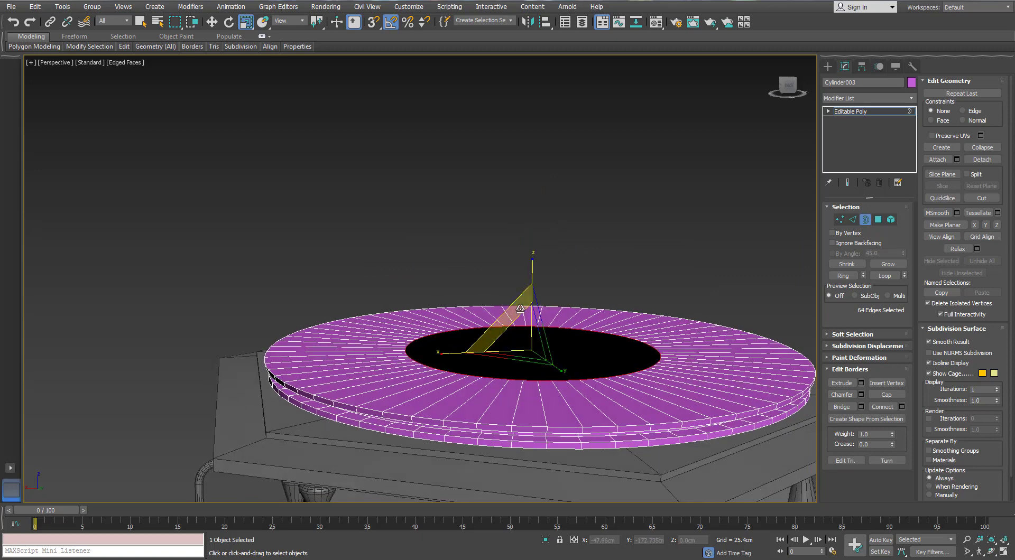
pyautogui.moveTo(525, 375); pyautogui.dragTo(441, 472)
pyautogui.scroll(-5, 419, 288)
pyautogui.keyDown('alt'); pyautogui.moveTo(390, 248); pyautogui.dragTo(421, 281, button='middle'); pyautogui.keyUp('alt')
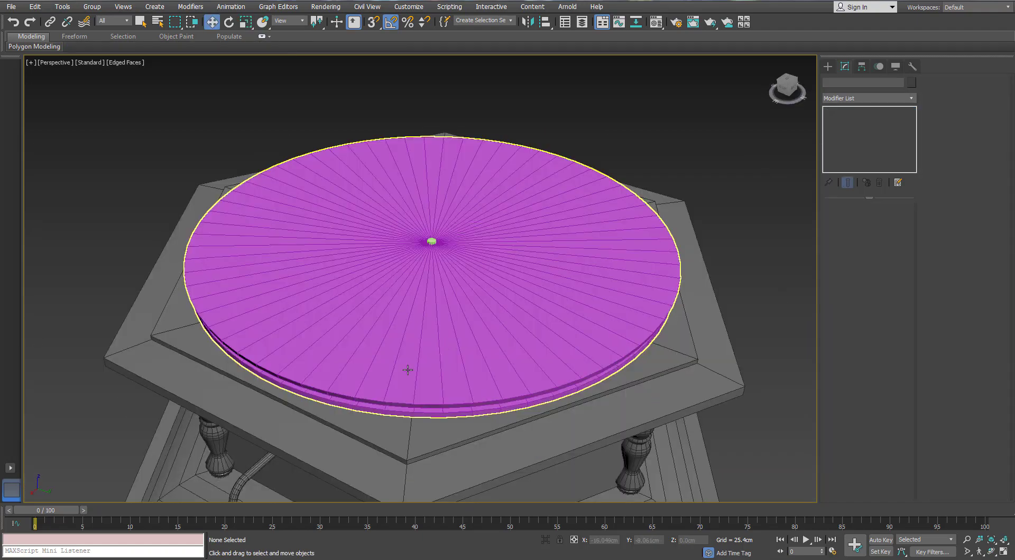
pyautogui.keyDown('alt'); pyautogui.moveTo(452, 321); pyautogui.dragTo(453, 344, button='middle'); pyautogui.keyUp('alt')
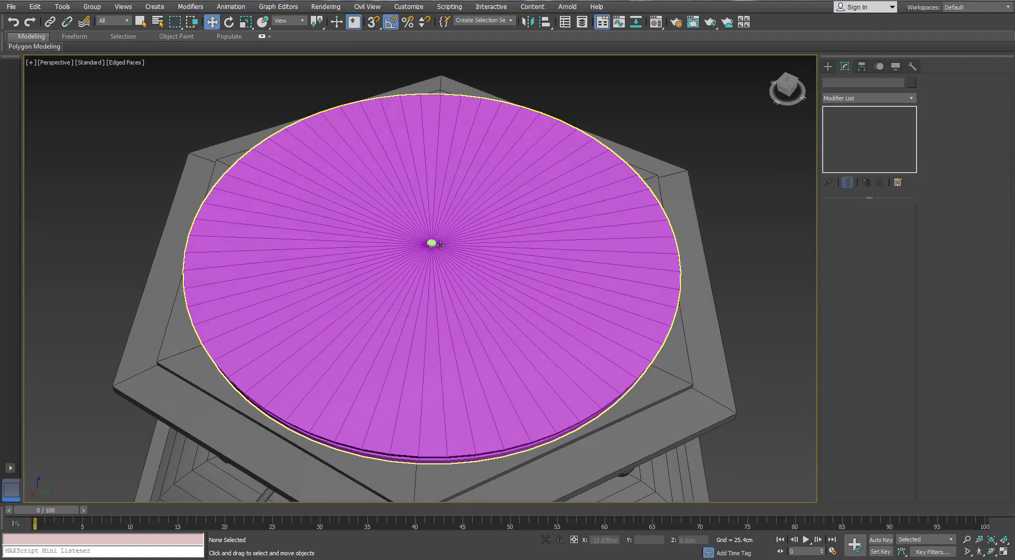
# Select the small cylinder at the centre of the disc.
pyautogui.click(432, 241)
pyautogui.scroll(3, 432, 241)
pyautogui.moveTo(432, 242)
pyautogui.keyDown('alt'); pyautogui.mouseDown(button='middle')
pyautogui.moveTo(421, 206)
pyautogui.moveTo(407, 224)
pyautogui.moveTo(429, 244)
pyautogui.mouseUp(button='middle'); pyautogui.keyUp('alt')
pyautogui.scroll(6, 454, 233)
pyautogui.rightClick(431, 241)
pyautogui.moveTo(444, 346)
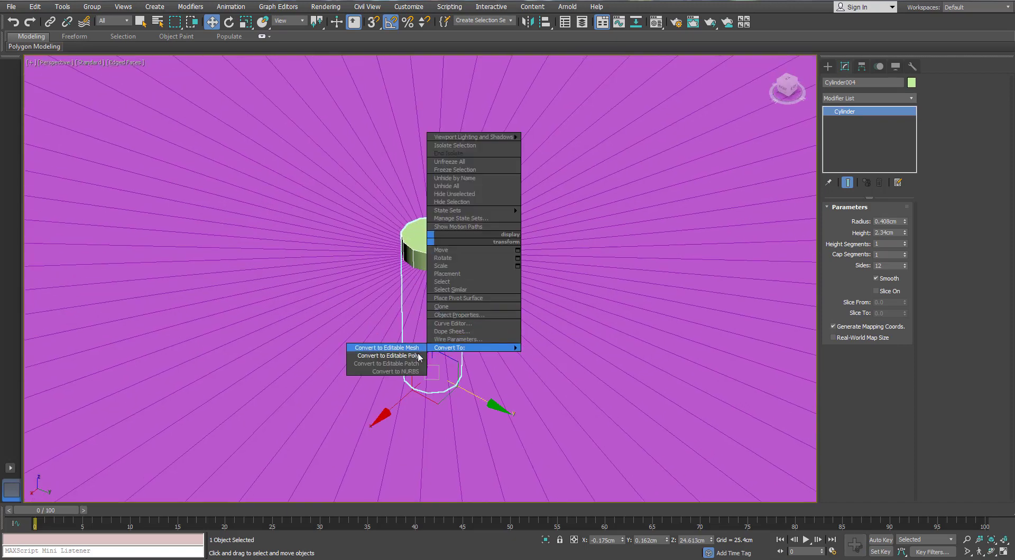
pyautogui.click(391, 353)
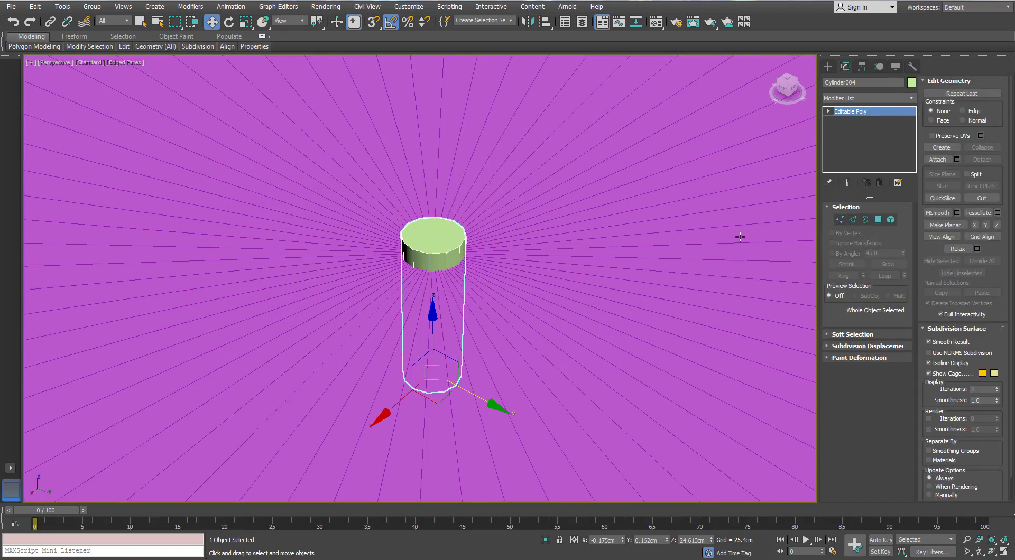
pyautogui.hotkey('ctrl', 'z')
pyautogui.hotkey('shift', 'z')
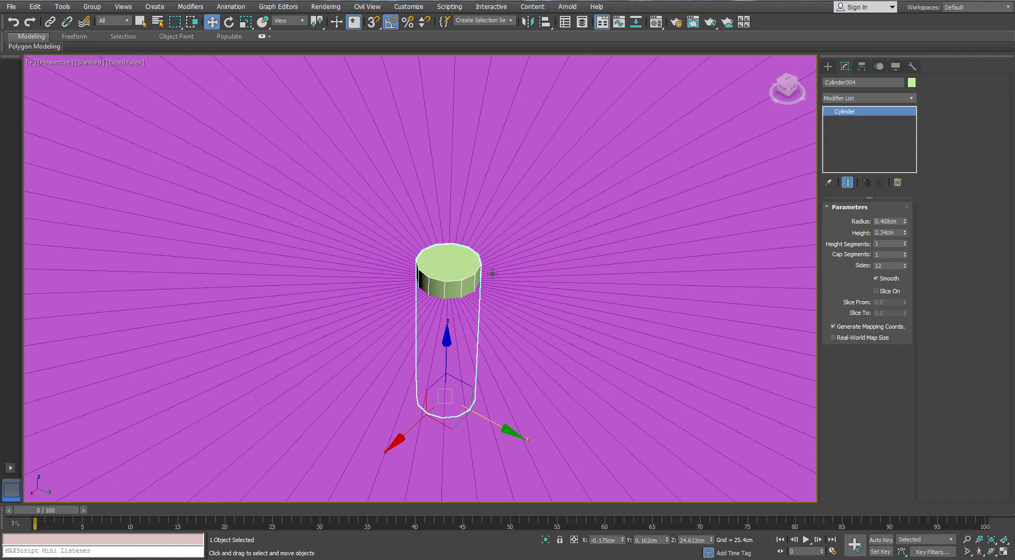
# Convert the small centre cylinder to an editable poly and inset its top polygon by 0.1 cm.
pyautogui.moveTo(312, 368); pyautogui.dragTo(310, 398, button='middle')
pyautogui.scroll(3, 414, 294)
pyautogui.rightClick(410, 315)
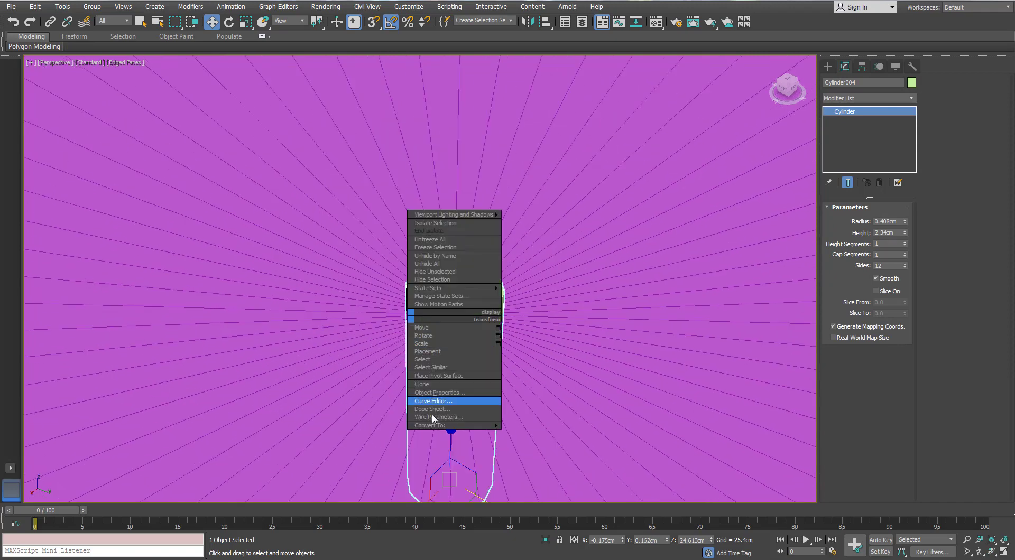
pyautogui.moveTo(422, 426)
pyautogui.click(389, 434)
pyautogui.click(877, 219)
pyautogui.click(444, 285)
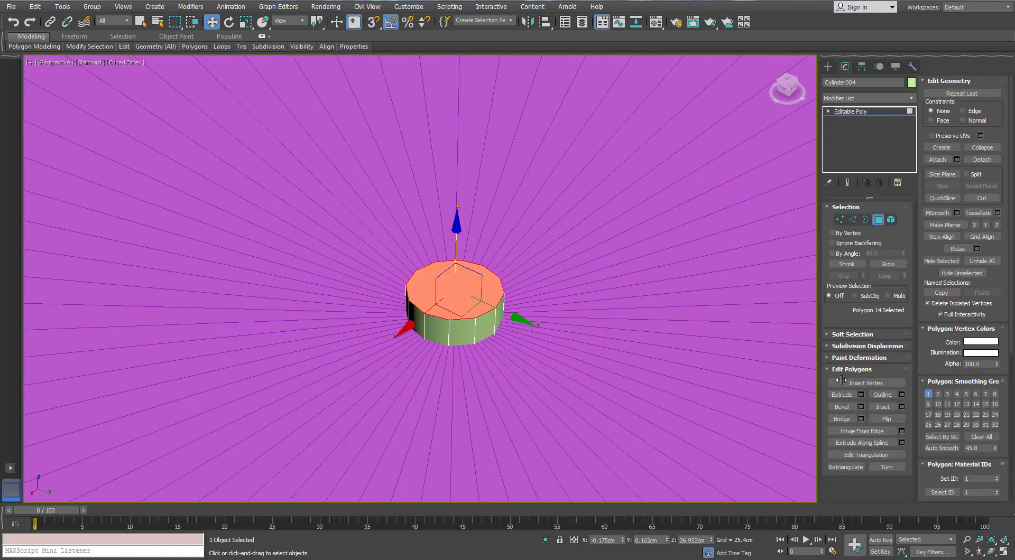
pyautogui.rightClick(427, 299)
pyautogui.moveTo(427, 299); pyautogui.dragTo(427, 298)
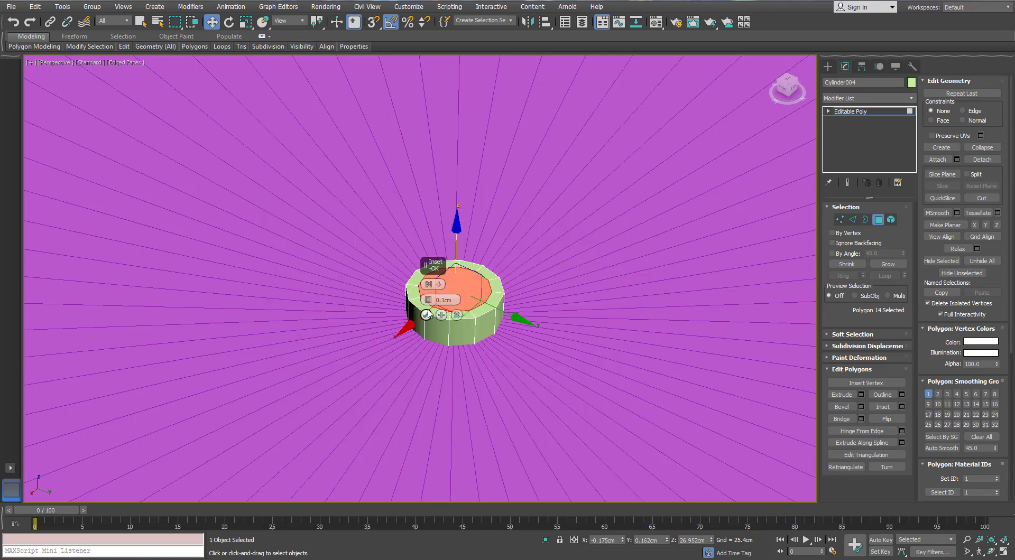
pyautogui.click(426, 315)
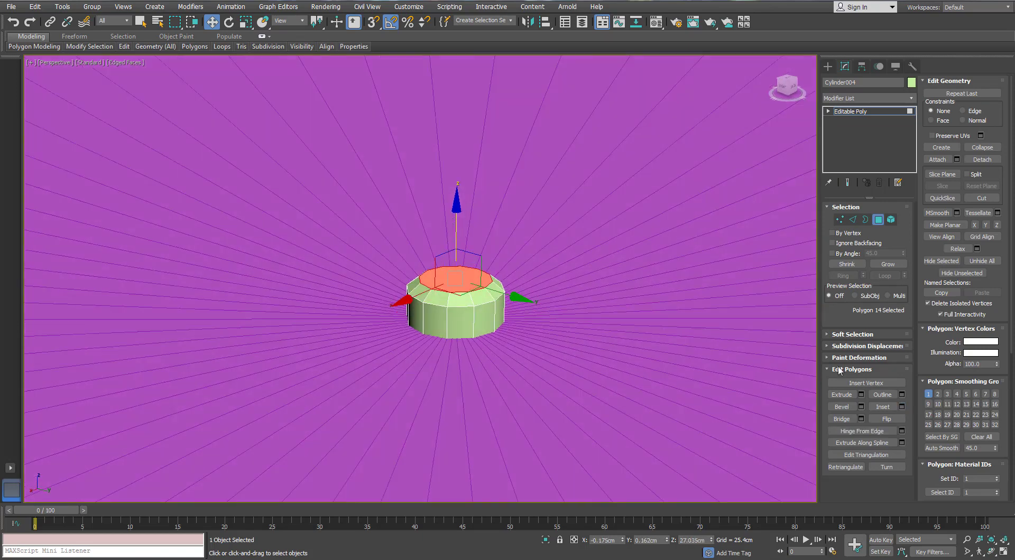
# Raise the centre cylinder's inset polygon slightly, inset it again and collapse it to a point to round off the tip.
pyautogui.click(882, 407)
pyautogui.moveTo(456, 275); pyautogui.dragTo(457, 285)
pyautogui.rightClick(454, 277)
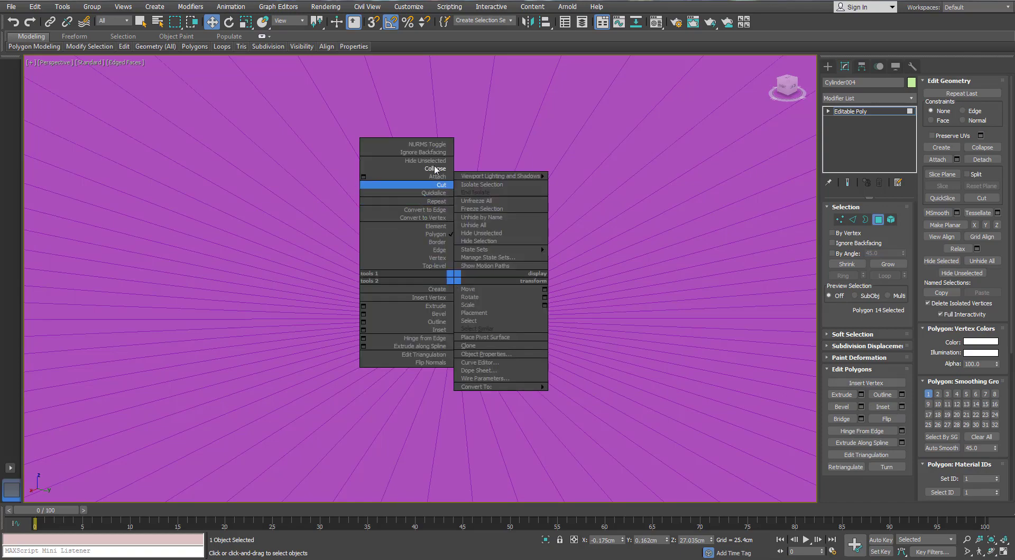
pyautogui.click(435, 169)
pyautogui.scroll(-5, 441, 268)
pyautogui.keyDown('alt'); pyautogui.moveTo(442, 268); pyautogui.dragTo(443, 280, button='middle'); pyautogui.keyUp('alt')
pyautogui.scroll(-7, 443, 280)
pyautogui.click(875, 222)
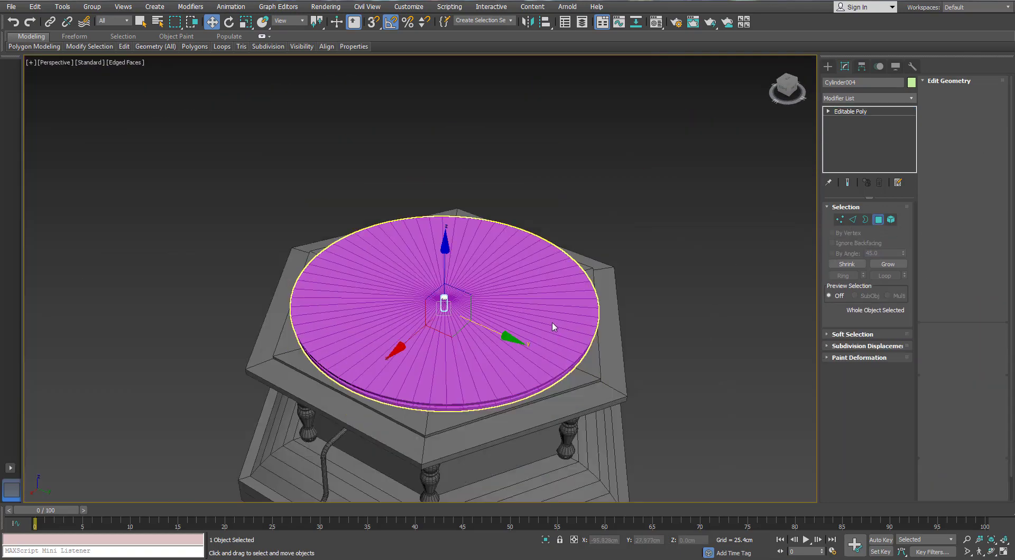
pyautogui.moveTo(628, 211); pyautogui.dragTo(623, 228)
pyautogui.scroll(-5, 543, 312)
pyautogui.keyDown('alt'); pyautogui.moveTo(541, 312); pyautogui.dragTo(541, 294, button='middle'); pyautogui.keyUp('alt')
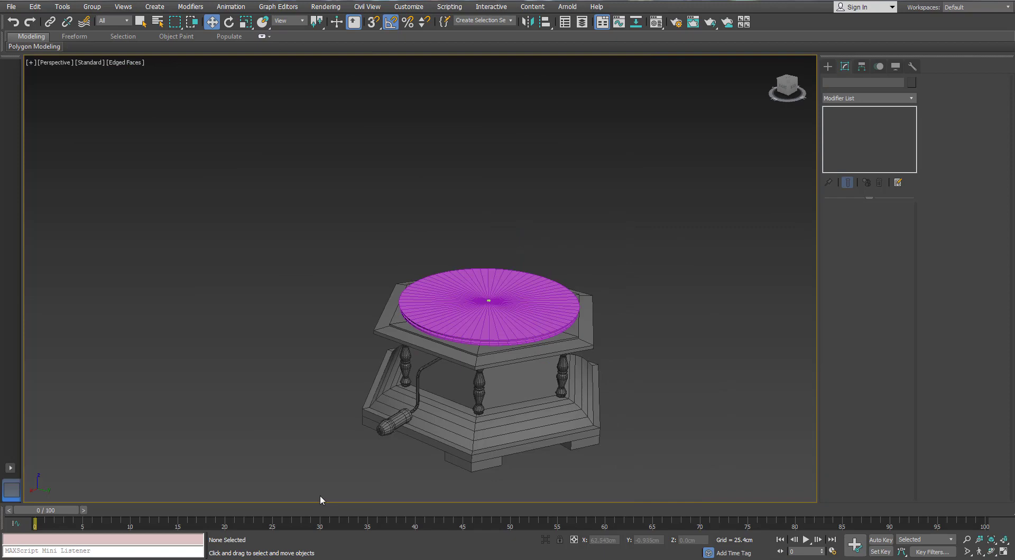
# Select the disc together with its centre pin and give both the same grey object color as the pedestal.
pyautogui.click(492, 302)
pyautogui.scroll(3, 445, 281)
pyautogui.click(445, 281)
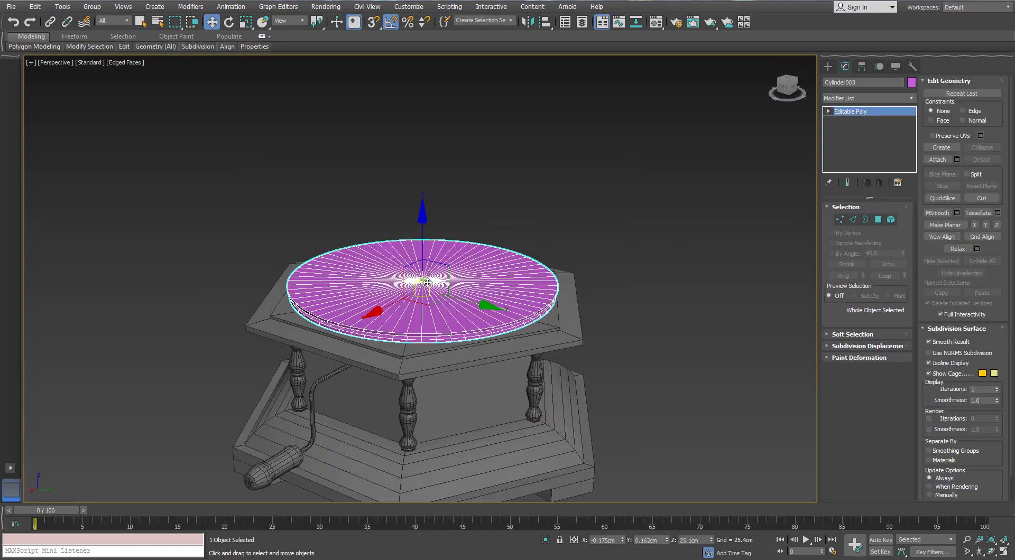
pyautogui.keyDown('ctrl'); pyautogui.click(423, 330); pyautogui.keyUp('ctrl')
pyautogui.click(911, 82)
pyautogui.click(545, 289)
pyautogui.click(680, 322)
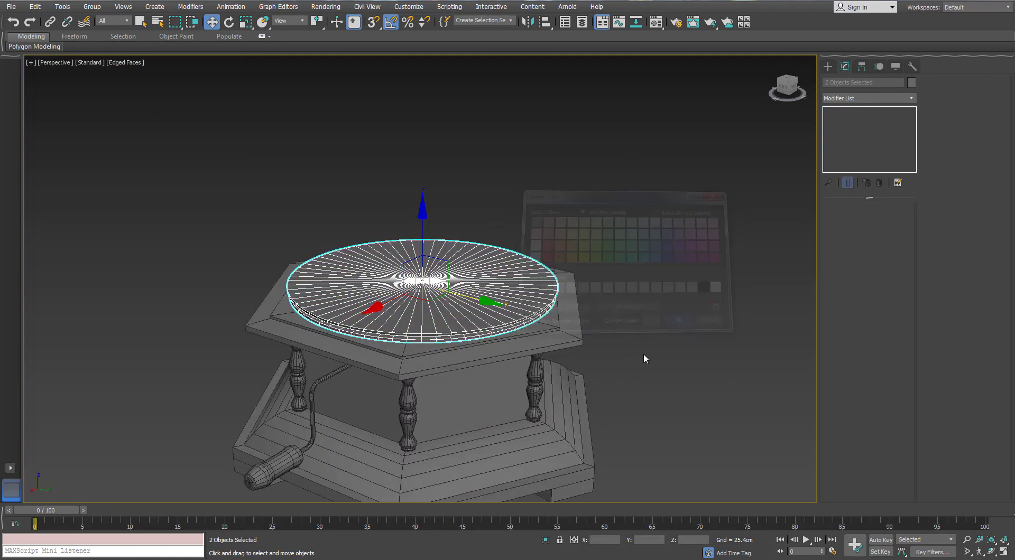
pyautogui.click(643, 354)
pyautogui.keyDown('alt'); pyautogui.moveTo(439, 296); pyautogui.dragTo(506, 271, button='middle'); pyautogui.keyUp('alt')
pyautogui.click(468, 293)
pyautogui.scroll(3, 508, 280)
pyautogui.click(586, 228)
pyautogui.scroll(-3, 551, 263)
pyautogui.scroll(-6, 498, 264)
pyautogui.scroll(4, 505, 271)
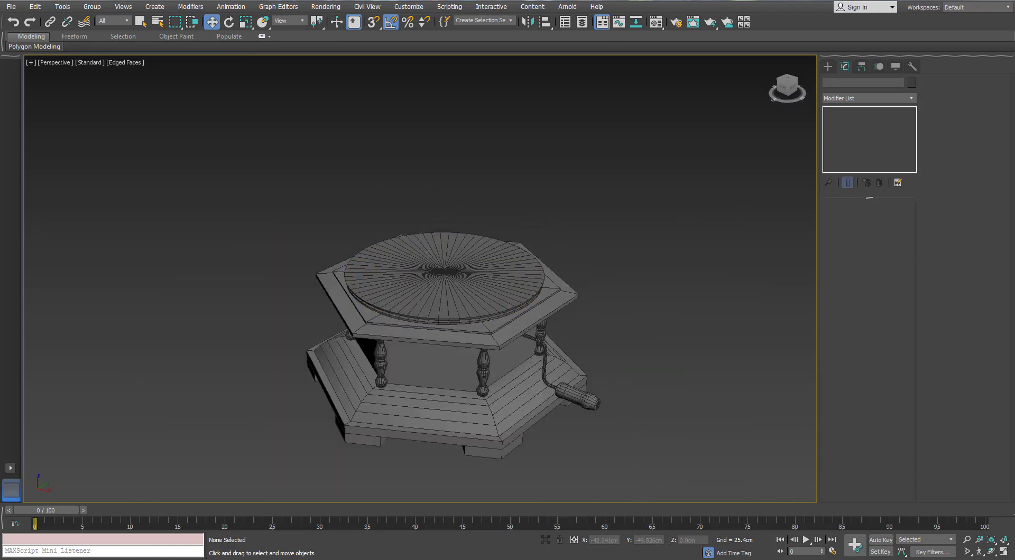
# Switch to the Front view in wireframe and hide the grid.
pyautogui.click(827, 66)
pyautogui.press('e')
pyautogui.keyDown('alt'); pyautogui.moveTo(476, 312); pyautogui.dragTo(446, 331, button='middle'); pyautogui.keyUp('alt')
pyautogui.press('f')
pyautogui.scroll(-8, 446, 331)
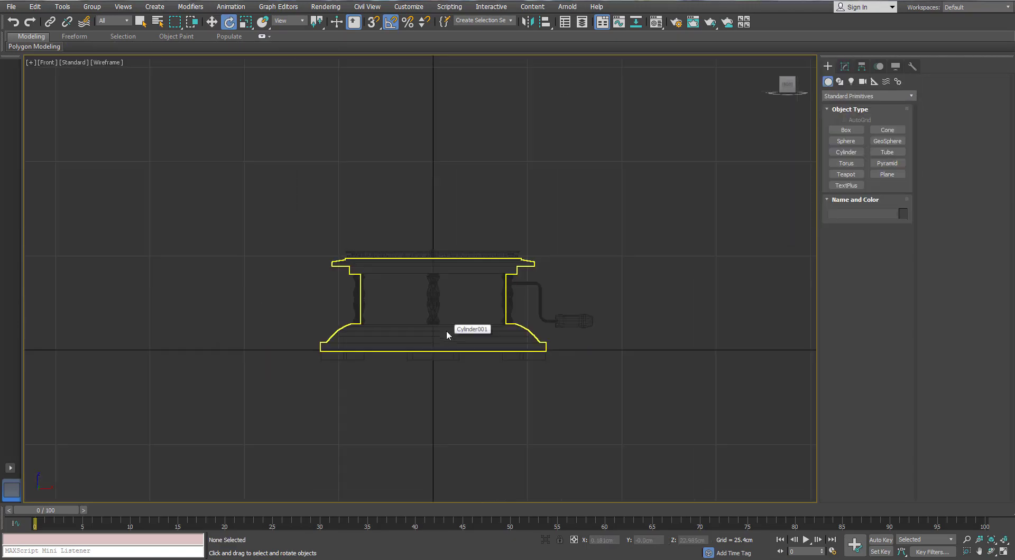
pyautogui.scroll(2, 446, 330)
pyautogui.press('F3')
pyautogui.moveTo(577, 180); pyautogui.dragTo(559, 170, button='middle')
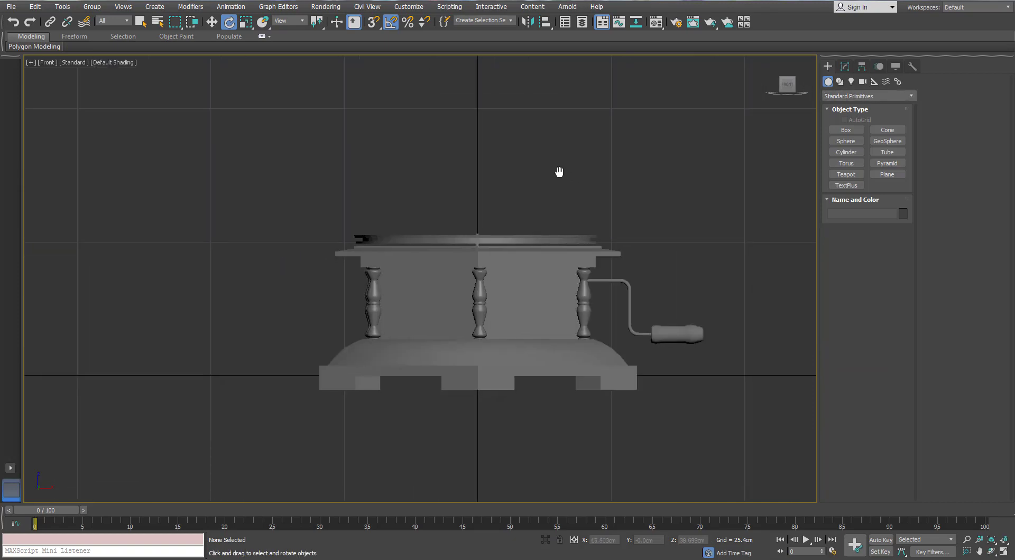
pyautogui.press('F3')
pyautogui.press('g')
pyautogui.scroll(-2, 562, 170)
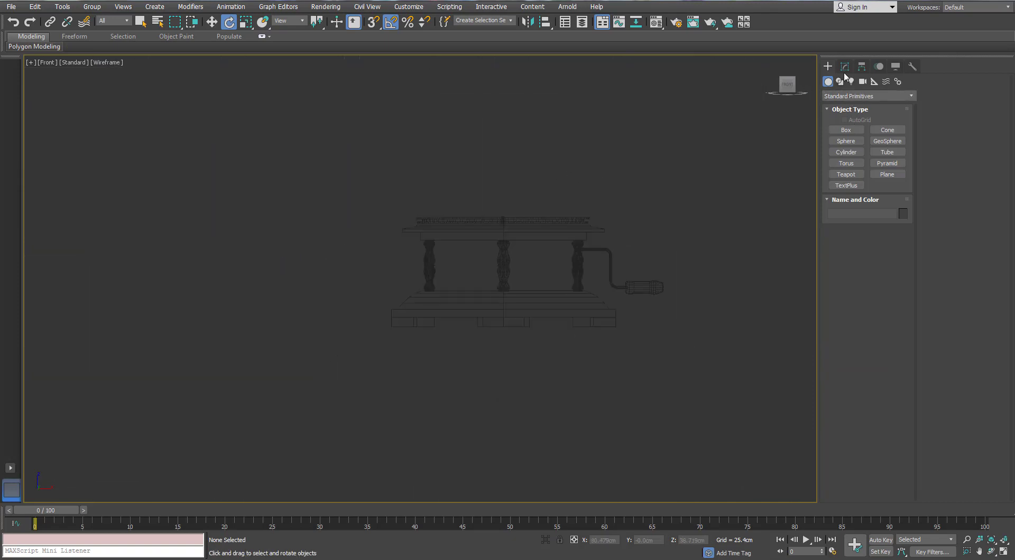
# Create a cylinder of about 5.7 cm radius and 12.4 cm height beside the pedestal and rotate it upright.
pyautogui.click(846, 152)
pyautogui.moveTo(284, 295); pyautogui.dragTo(292, 275)
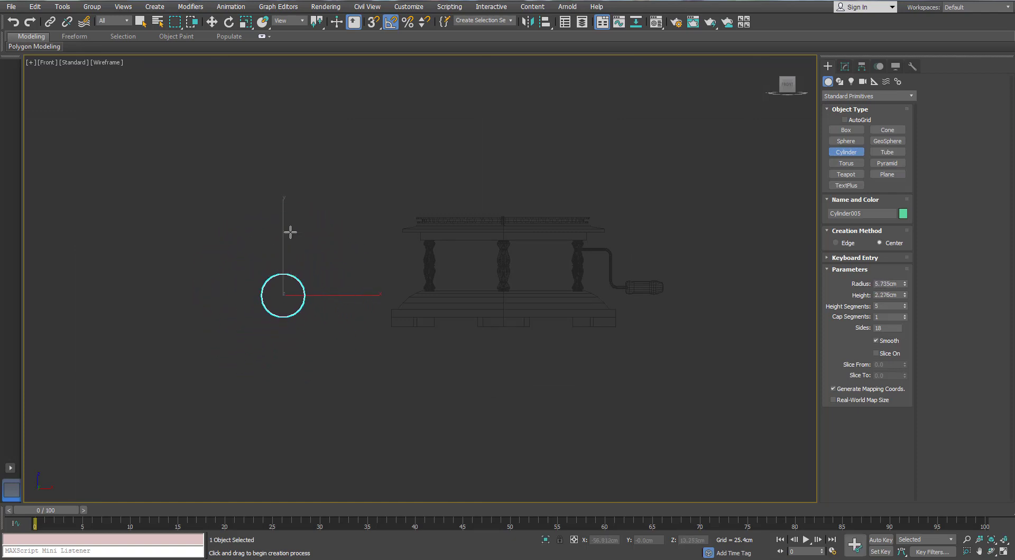
pyautogui.click(229, 21)
pyautogui.scroll(2, 287, 254)
pyautogui.moveTo(282, 280); pyautogui.dragTo(288, 237)
pyautogui.moveTo(291, 256)
pyautogui.mouseDown(button='middle')
pyautogui.moveTo(303, 251)
pyautogui.moveTo(295, 260)
pyautogui.mouseUp(button='middle')
# Reduce the new cylinder's radius to about 2.5 cm and move it above the centre of the disc.
pyautogui.click(845, 66)
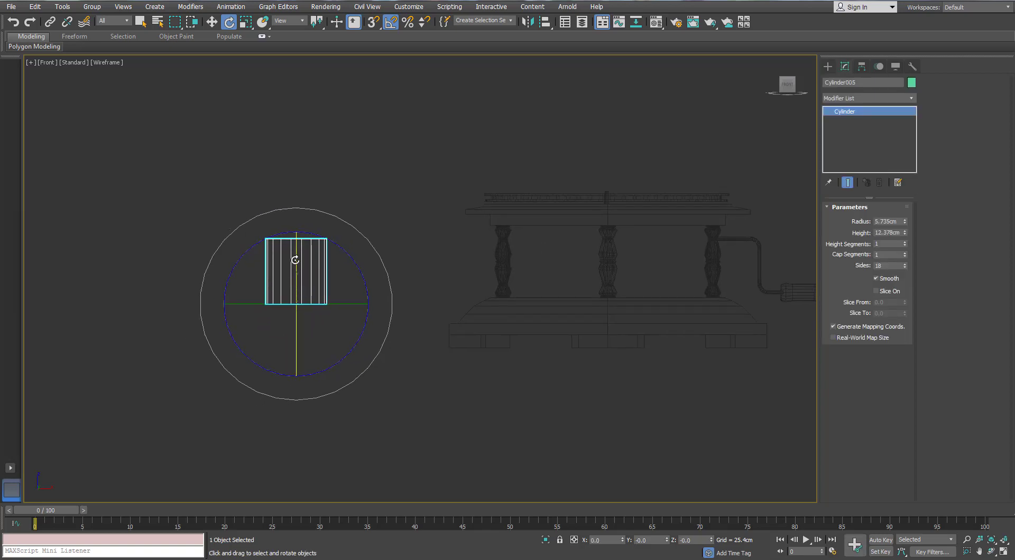
pyautogui.moveTo(904, 222); pyautogui.dragTo(904, 248)
pyautogui.press('w')
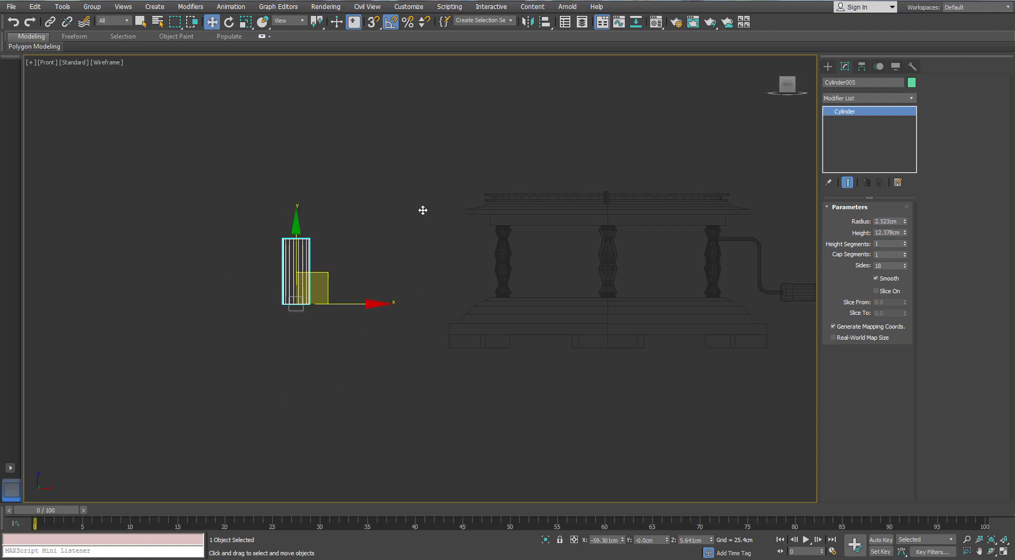
pyautogui.moveTo(319, 271); pyautogui.dragTo(633, 143)
pyautogui.scroll(2, 632, 143)
pyautogui.moveTo(632, 143); pyautogui.dragTo(533, 189, button='middle')
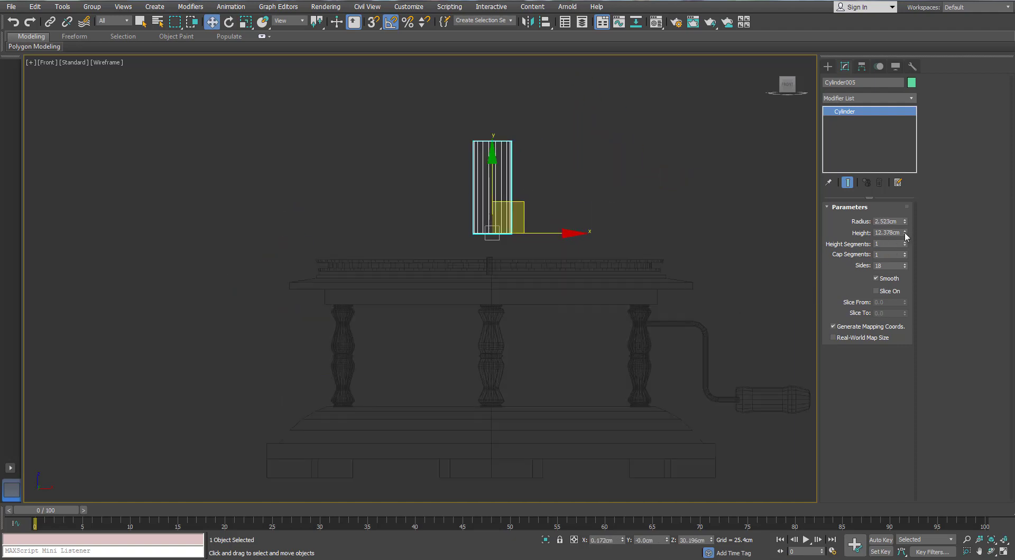
# Set the upright cylinder's radius to about 3.4 cm and its number of sides to 30.
pyautogui.moveTo(904, 233); pyautogui.dragTo(904, 209)
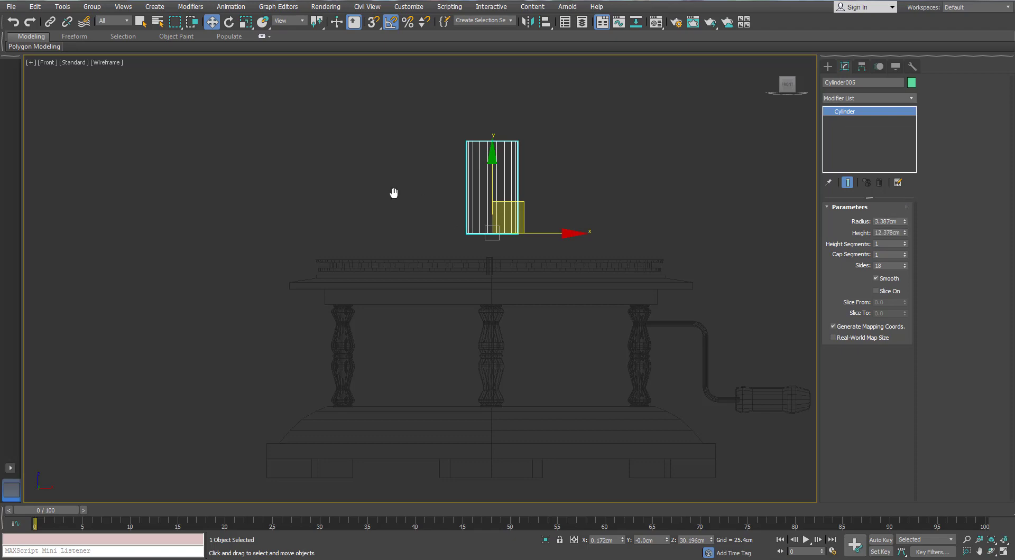
pyautogui.moveTo(495, 167); pyautogui.dragTo(473, 186, button='middle')
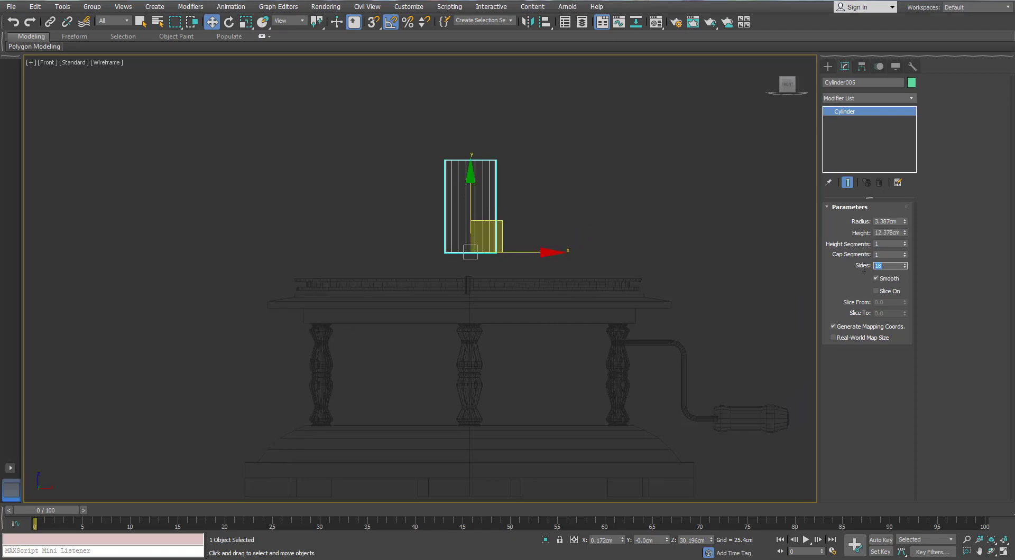
pyautogui.press('Return')
# Convert the upright cylinder above the disc to an editable poly.
pyautogui.moveTo(460, 199)
pyautogui.keyDown('alt'); pyautogui.mouseDown(button='middle')
pyautogui.moveTo(481, 206)
pyautogui.moveTo(468, 183)
pyautogui.mouseUp(button='middle'); pyautogui.keyUp('alt')
pyautogui.rightClick(468, 182)
pyautogui.moveTo(491, 285)
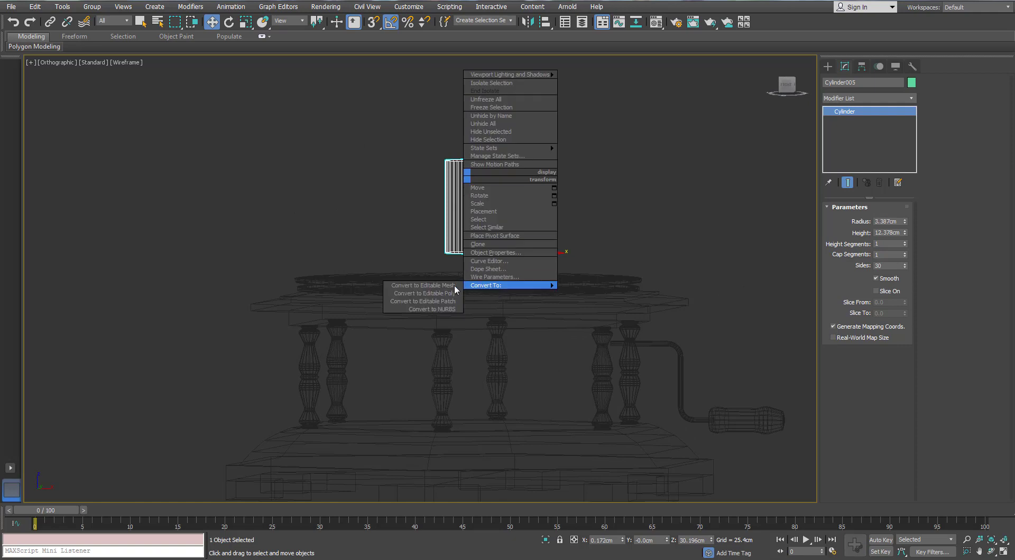
pyautogui.click(440, 294)
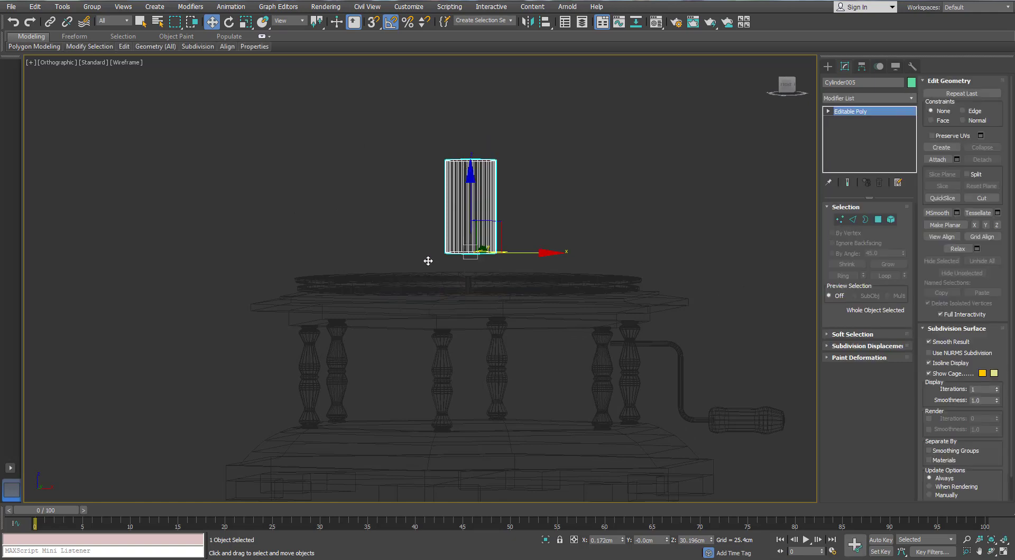
# Delete the top and bottom cap polygons of the cylinder to leave an open tube.
pyautogui.scroll(2, 431, 219)
pyautogui.moveTo(468, 199); pyautogui.dragTo(760, 229, button='middle')
pyautogui.press('4')
pyautogui.click(442, 170)
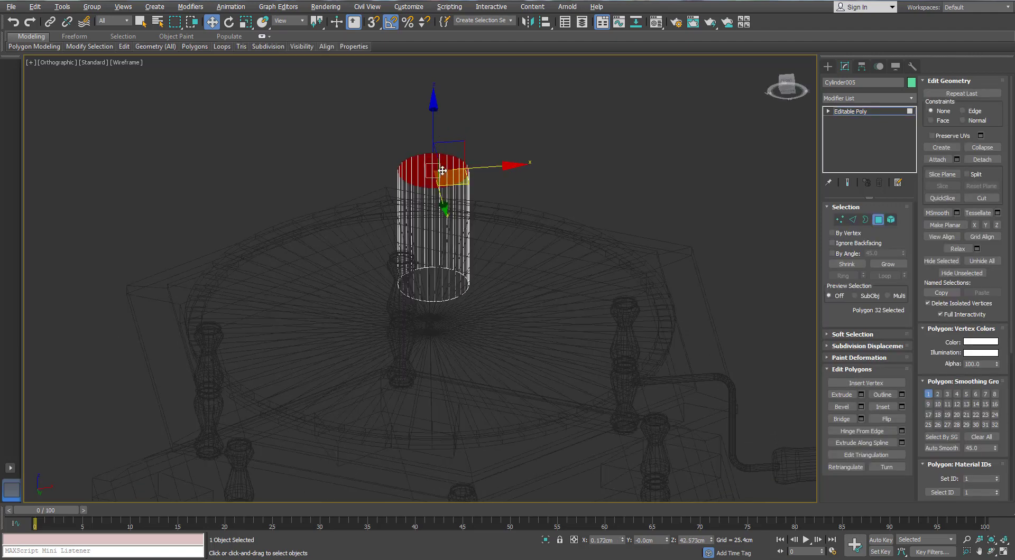
pyautogui.keyDown('ctrl'); pyautogui.click(435, 277); pyautogui.keyUp('ctrl')
pyautogui.press('Delete')
# In the Front view, raise the tube's open top border to about 44.7 cm and widen it slightly.
pyautogui.keyDown('alt'); pyautogui.moveTo(655, 151); pyautogui.dragTo(638, 231, button='middle'); pyautogui.keyUp('alt')
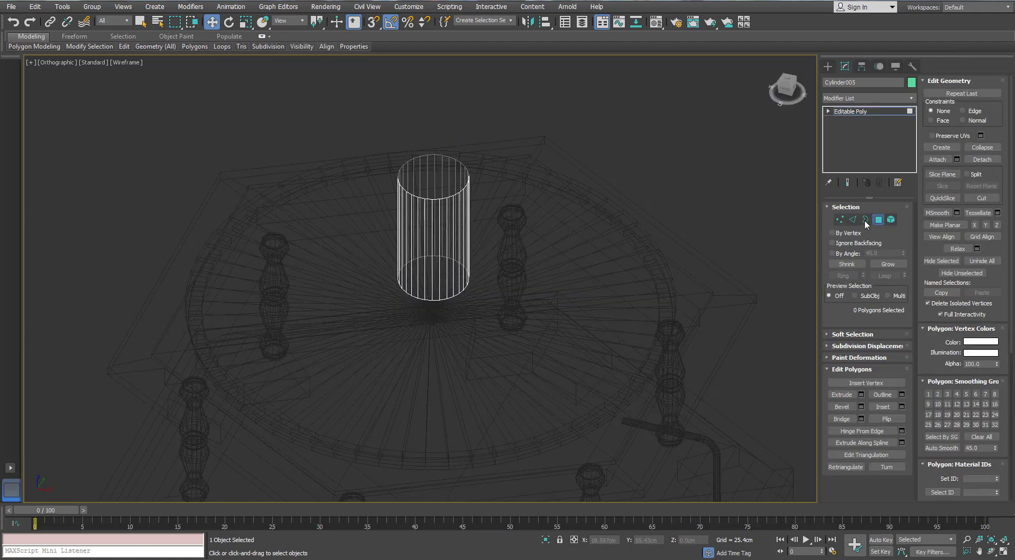
pyautogui.click(865, 220)
pyautogui.click(450, 197)
pyautogui.press('f')
pyautogui.scroll(-6, 451, 195)
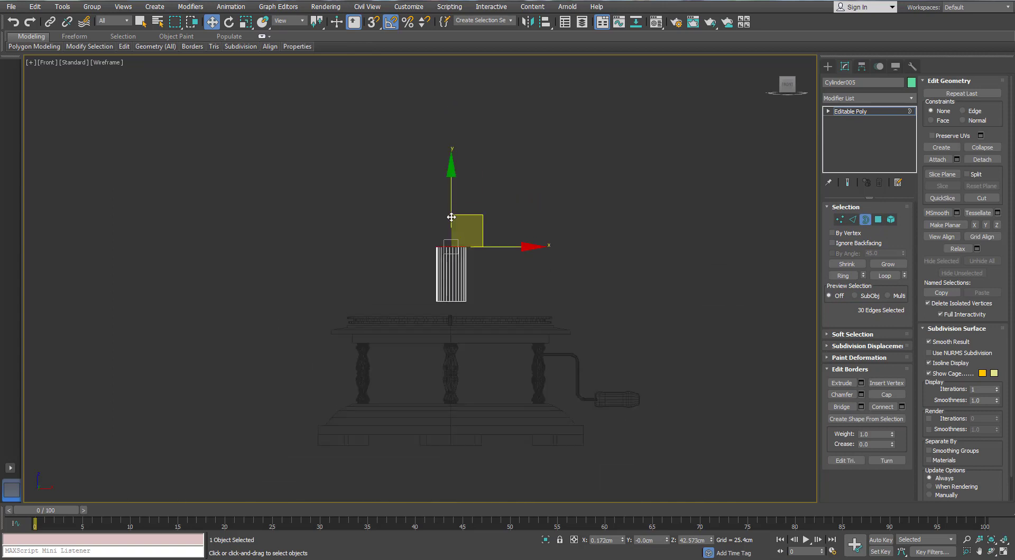
pyautogui.moveTo(450, 193); pyautogui.dragTo(451, 123)
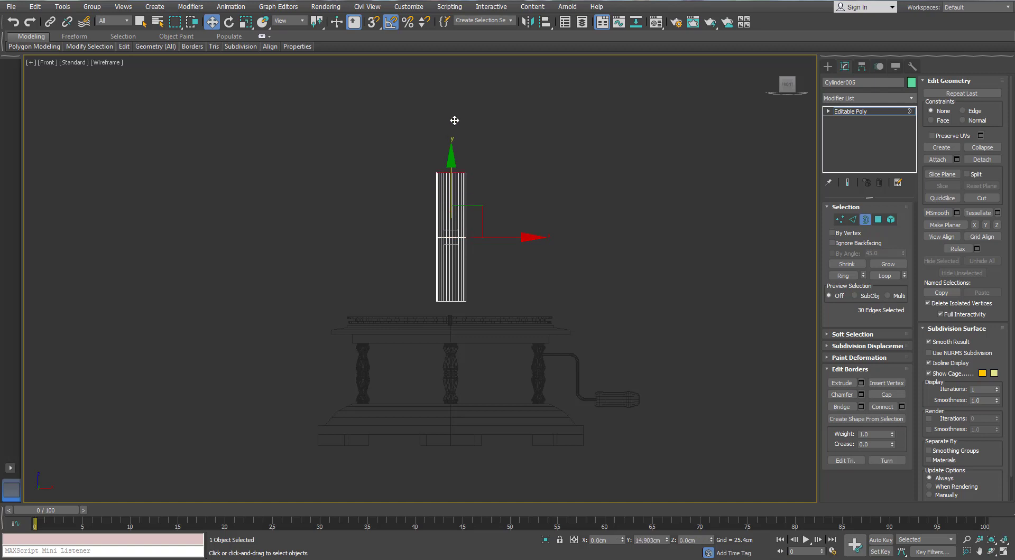
pyautogui.hotkey('ctrl', 'z')
pyautogui.press('r')
pyautogui.press('w')
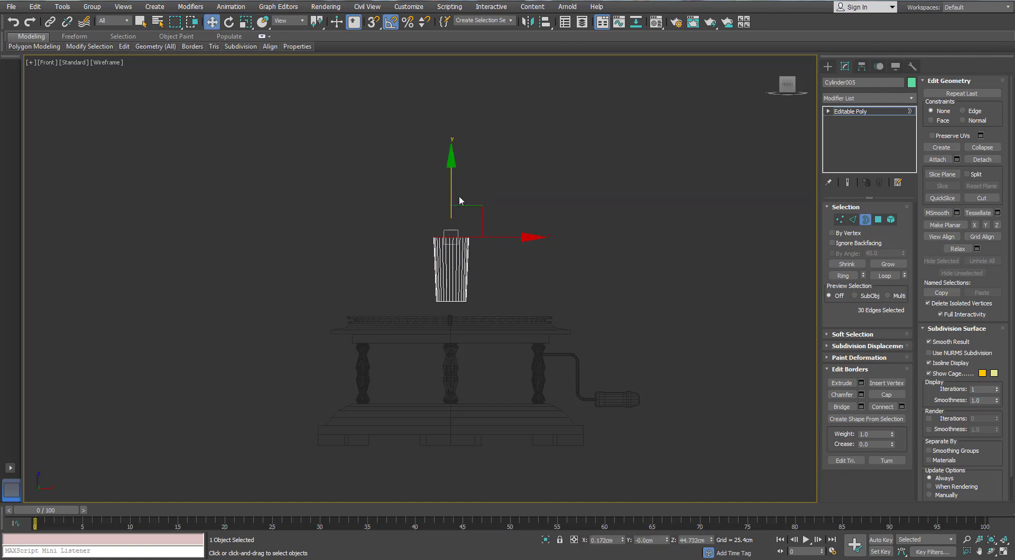
# Extrude the top border upward twice, scaling it to about 219% after the first extrusion and about 347% after the second.
pyautogui.moveTo(450, 179); pyautogui.dragTo(468, 57)
pyautogui.press('r')
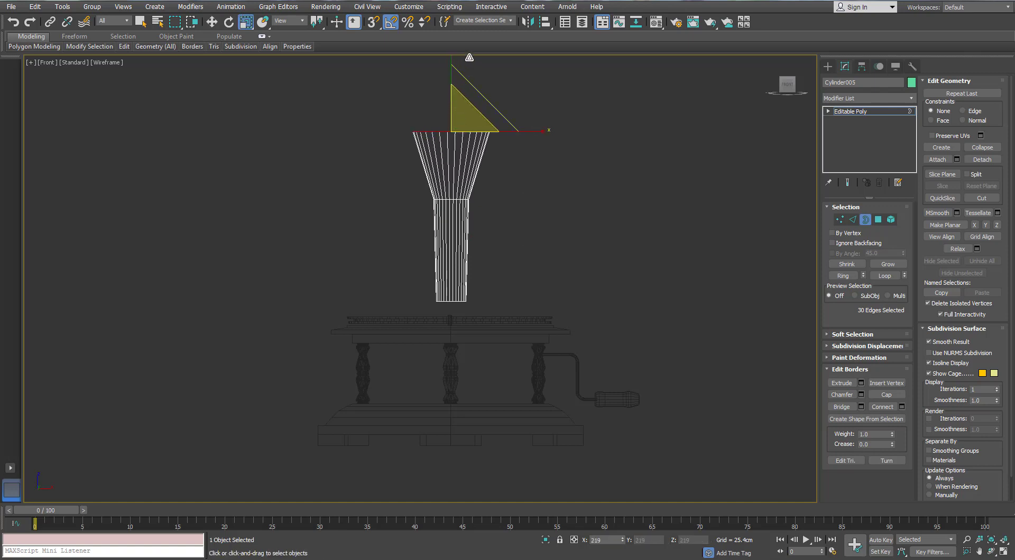
pyautogui.press('w')
pyautogui.moveTo(468, 57); pyautogui.dragTo(458, 146, button='middle')
pyautogui.keyDown('shift'); pyautogui.moveTo(442, 170); pyautogui.dragTo(453, 90); pyautogui.keyUp('shift')
pyautogui.press('r')
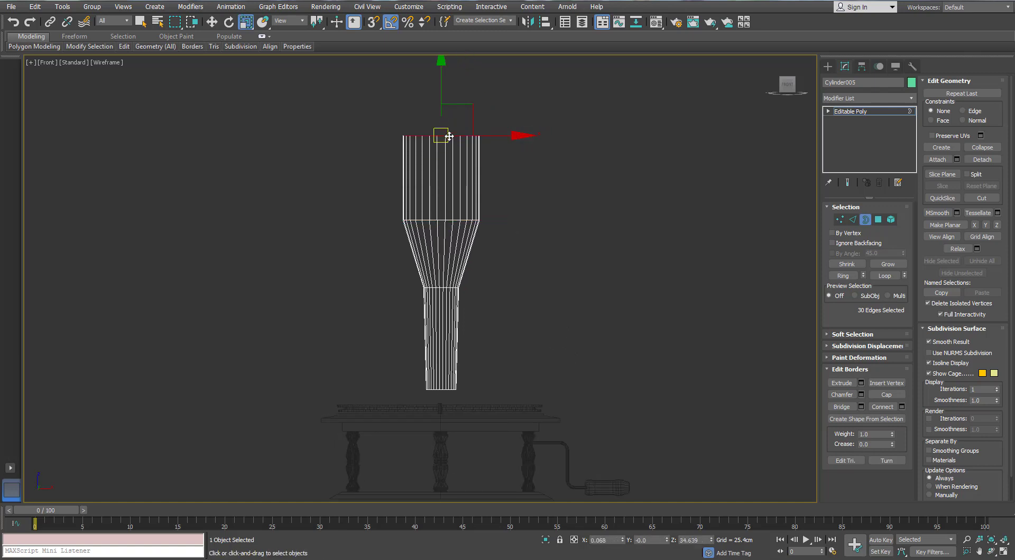
pyautogui.moveTo(442, 136); pyautogui.dragTo(469, 20)
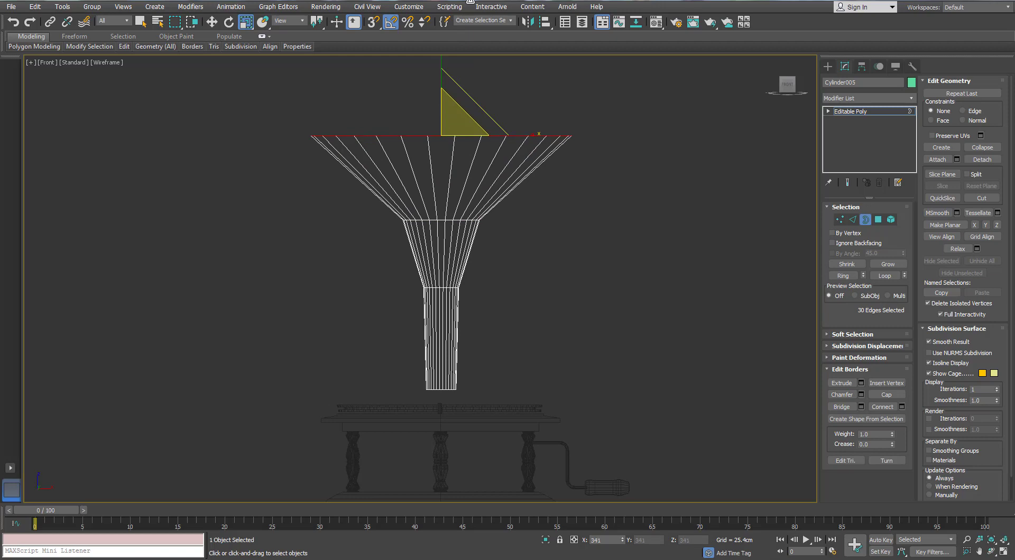
pyautogui.moveTo(469, 1); pyautogui.dragTo(470, 0)
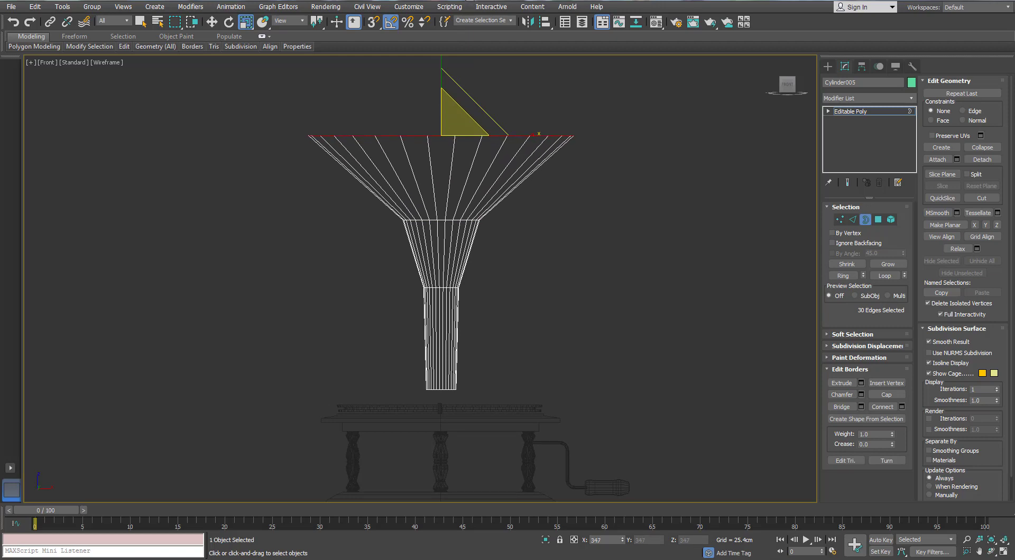
# Lower the edge ring where the horn's neck starts to flare to a height of about 45.9 cm.
pyautogui.moveTo(468, 148); pyautogui.dragTo(467, 122, button='middle')
pyautogui.scroll(4, 433, 248)
pyautogui.press('w')
pyautogui.press('2')
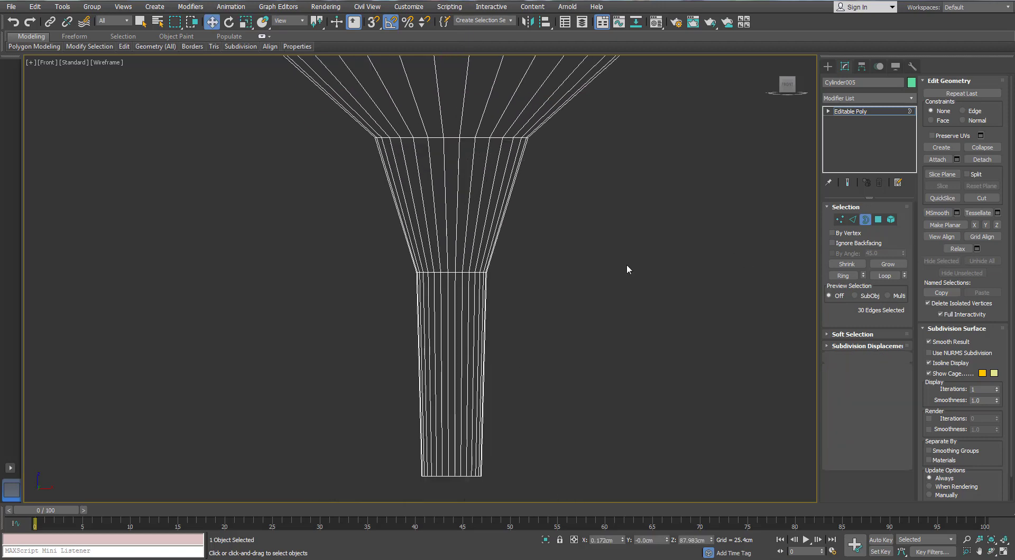
pyautogui.scroll(4, 475, 276)
pyautogui.scroll(-4, 444, 268)
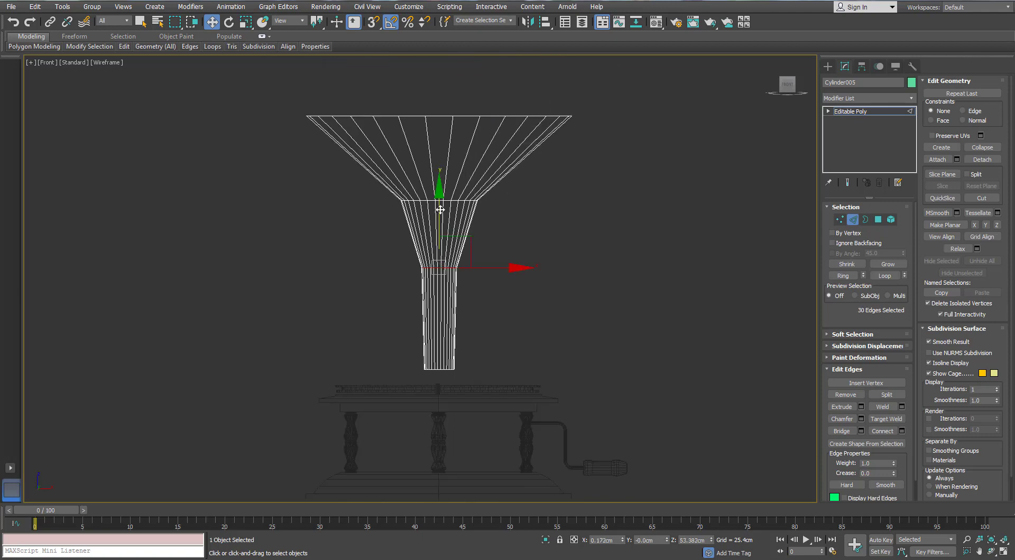
pyautogui.moveTo(440, 210); pyautogui.dragTo(440, 232)
# Chamfer the upper edge ring of the horn by about 20 cm with 4 segments to smooth the flare.
pyautogui.scroll(3, 445, 195)
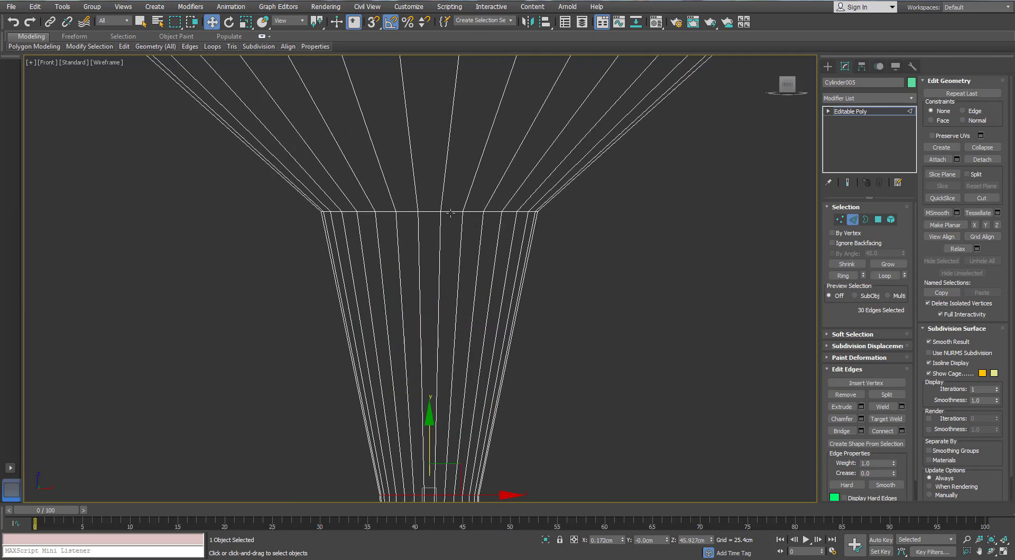
pyautogui.doubleClick(450, 212)
pyautogui.scroll(-4, 454, 218)
pyautogui.moveTo(455, 218); pyautogui.dragTo(457, 248, button='middle')
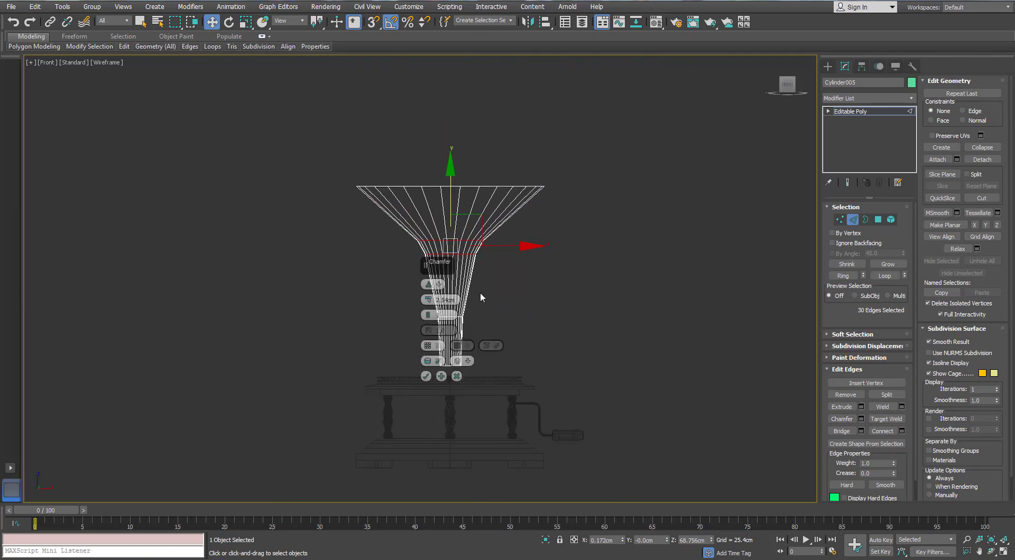
pyautogui.moveTo(583, 234); pyautogui.dragTo(604, 228)
pyautogui.moveTo(606, 261)
pyautogui.mouseDown()
pyautogui.moveTo(607, 230)
pyautogui.moveTo(605, 252)
pyautogui.mouseUp()
pyautogui.click(607, 276)
pyautogui.click(606, 275)
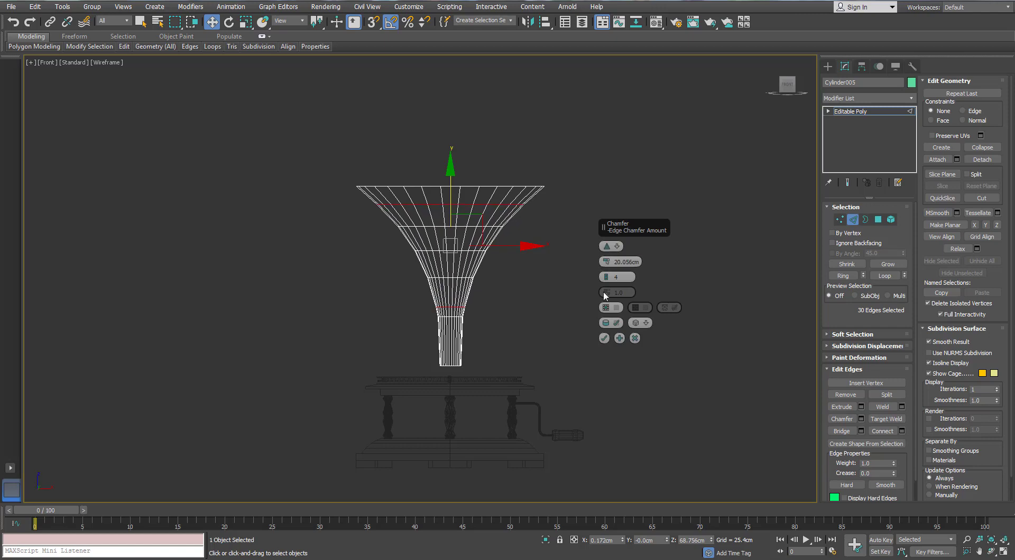
pyautogui.click(604, 339)
# Move the lowest inner edge ring down the horn's neck and scale it to about 87%.
pyautogui.scroll(6, 483, 275)
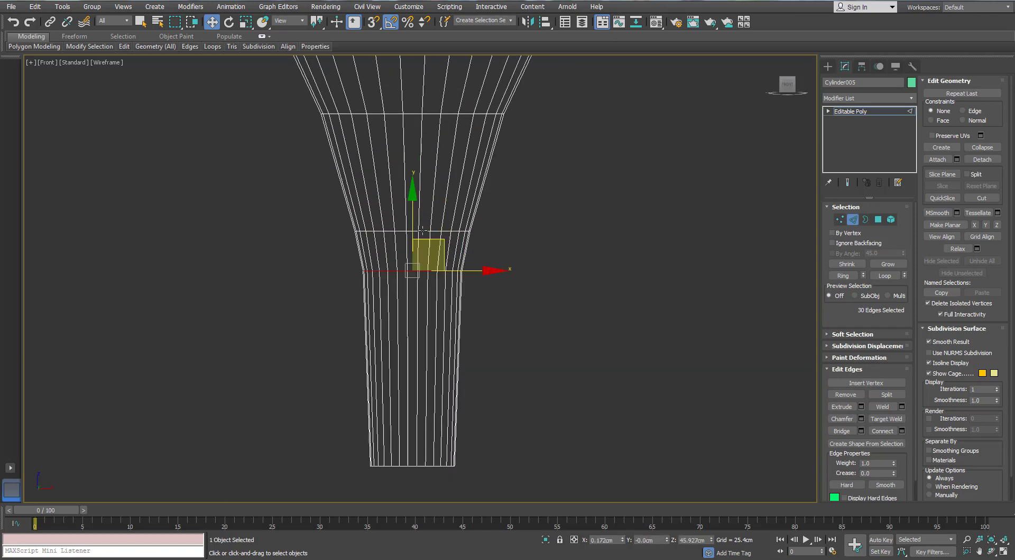
pyautogui.moveTo(414, 222); pyautogui.dragTo(403, 315)
pyautogui.press('r')
pyautogui.moveTo(422, 346); pyautogui.dragTo(422, 357)
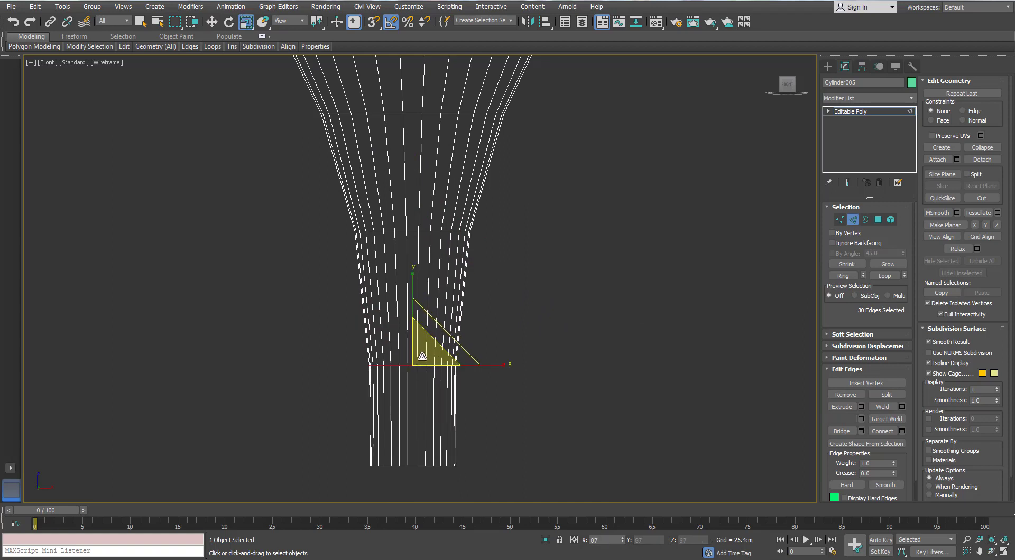
pyautogui.press('w')
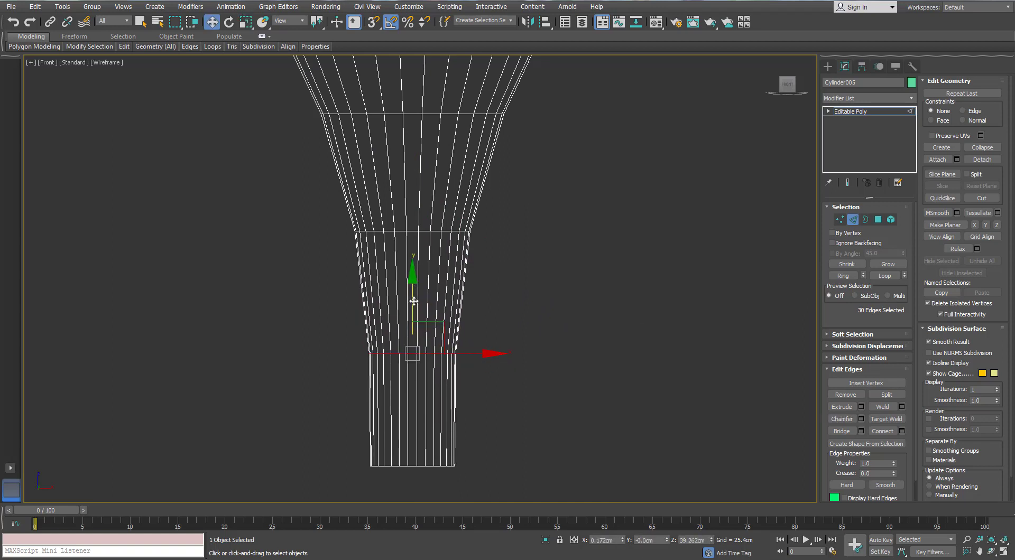
# Remove the selected lowest inner edge ring from the horn's neck together with its vertices.
pyautogui.hotkey('ctrl', 'BackSpace')
pyautogui.scroll(-4, 414, 301)
pyautogui.scroll(2, 417, 272)
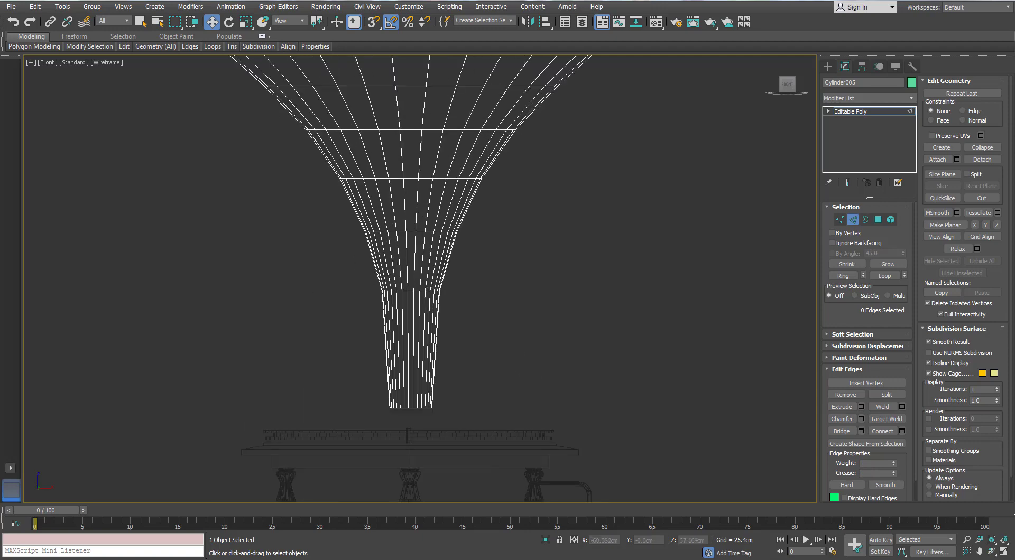
# Isolate a three-strip vertical segment by converting two neighbouring vertical edge loops to polygons, inverting the selection and deleting the rest.
pyautogui.scroll(-1, 420, 256)
pyautogui.moveTo(422, 254); pyautogui.dragTo(418, 350, button='middle')
pyautogui.scroll(-1, 296, 262)
pyautogui.scroll(3, 344, 237)
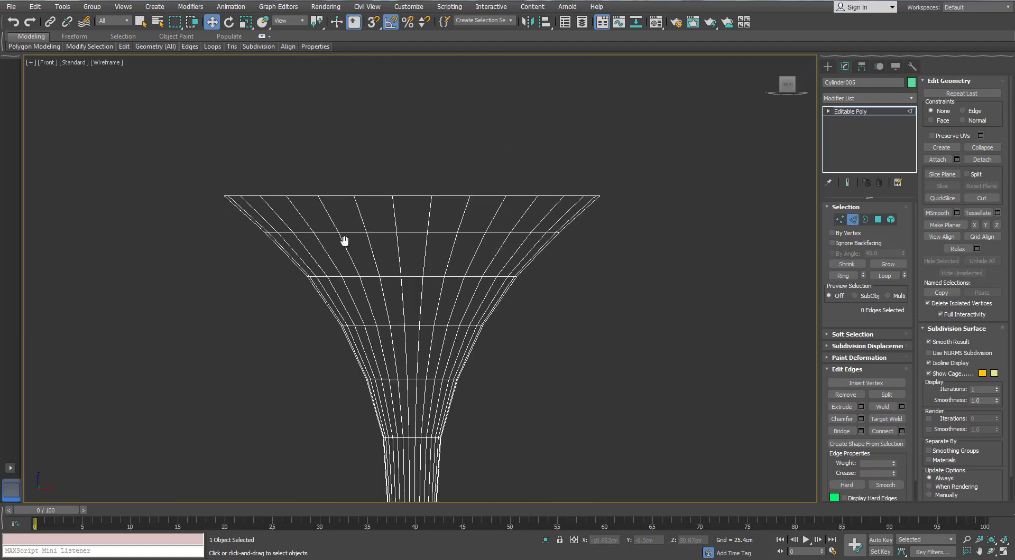
pyautogui.click(852, 221)
pyautogui.keyDown('ctrl'); pyautogui.doubleClick(402, 194); pyautogui.keyUp('ctrl')
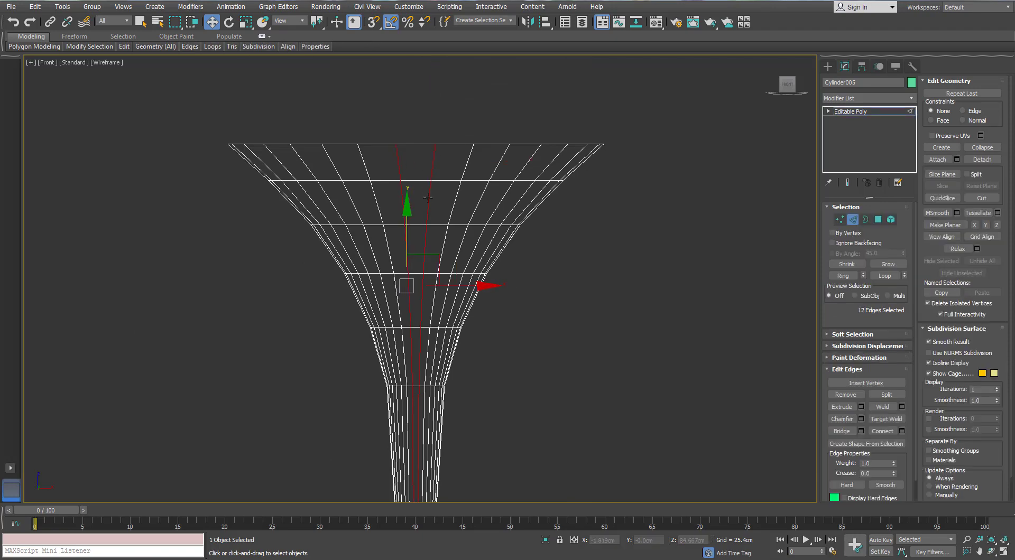
pyautogui.keyDown('ctrl'); pyautogui.click(878, 219); pyautogui.keyUp('ctrl')
pyautogui.moveTo(481, 209)
pyautogui.mouseDown(button='middle')
pyautogui.moveTo(485, 163)
pyautogui.moveTo(387, 265)
pyautogui.moveTo(407, 166)
pyautogui.moveTo(476, 196)
pyautogui.mouseUp(button='middle')
pyautogui.hotkey('ctrl', 'i')
pyautogui.press('Delete')
# Raise the two middle vertices on the segment's top edge to about 89.7 cm and adjust their depth to shape a petal tip.
pyautogui.click(839, 219)
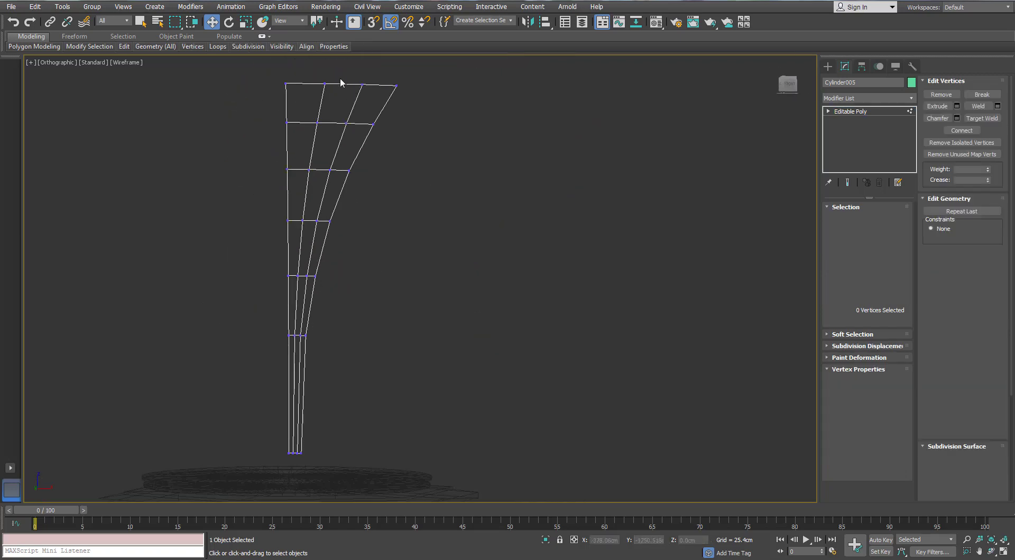
pyautogui.moveTo(367, 77); pyautogui.dragTo(320, 97)
pyautogui.moveTo(337, 116); pyautogui.dragTo(346, 129, button='middle')
pyautogui.press('f')
pyautogui.press('z')
pyautogui.moveTo(404, 218); pyautogui.dragTo(439, 144, button='middle')
pyautogui.scroll(-2, 388, 153)
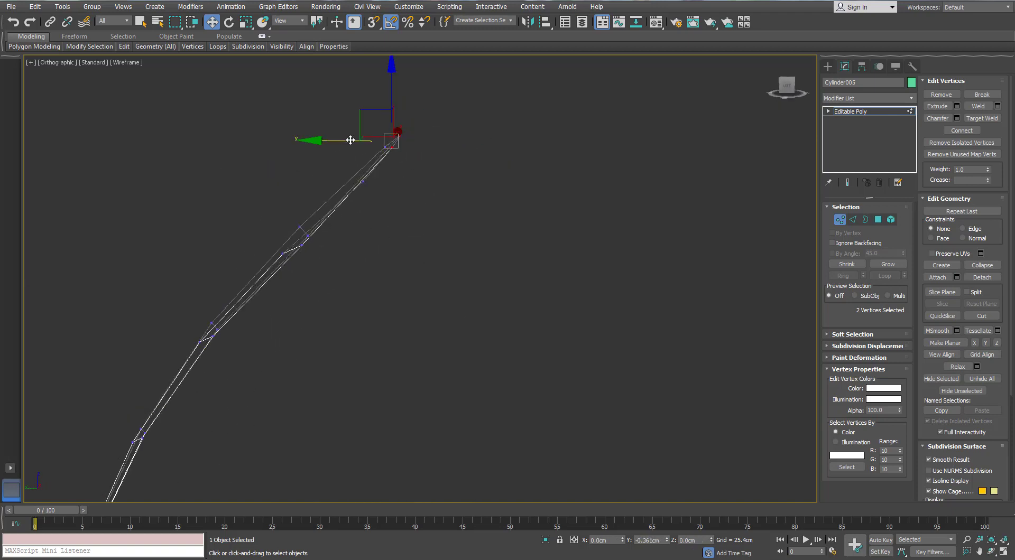
pyautogui.press('f')
pyautogui.press('z')
pyautogui.scroll(-8, 410, 205)
pyautogui.moveTo(411, 232); pyautogui.dragTo(411, 158, button='middle')
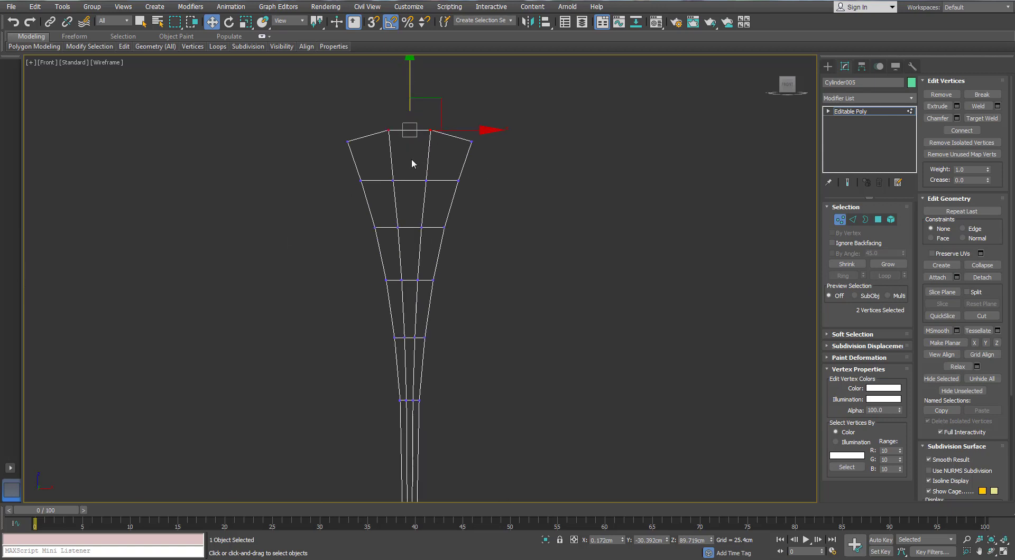
# Try chamfering the petal's inner vertical edge loops.
pyautogui.scroll(1, 411, 160)
pyautogui.press('2')
pyautogui.scroll(-1, 403, 182)
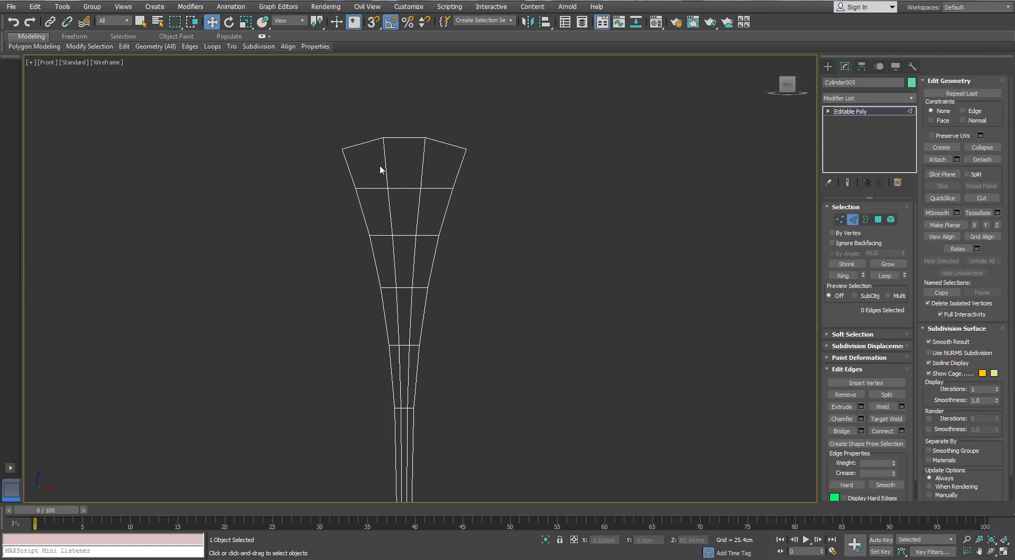
pyautogui.doubleClick(383, 165)
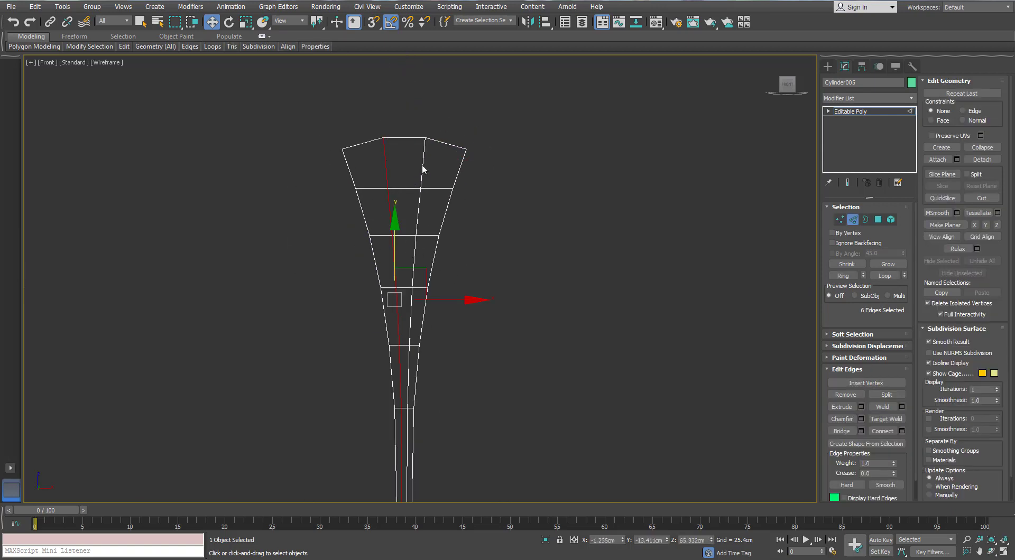
pyautogui.click(860, 419)
pyautogui.rightClick(606, 262)
pyautogui.moveTo(606, 262); pyautogui.dragTo(607, 250)
pyautogui.rightClick(607, 277)
pyautogui.click(603, 338)
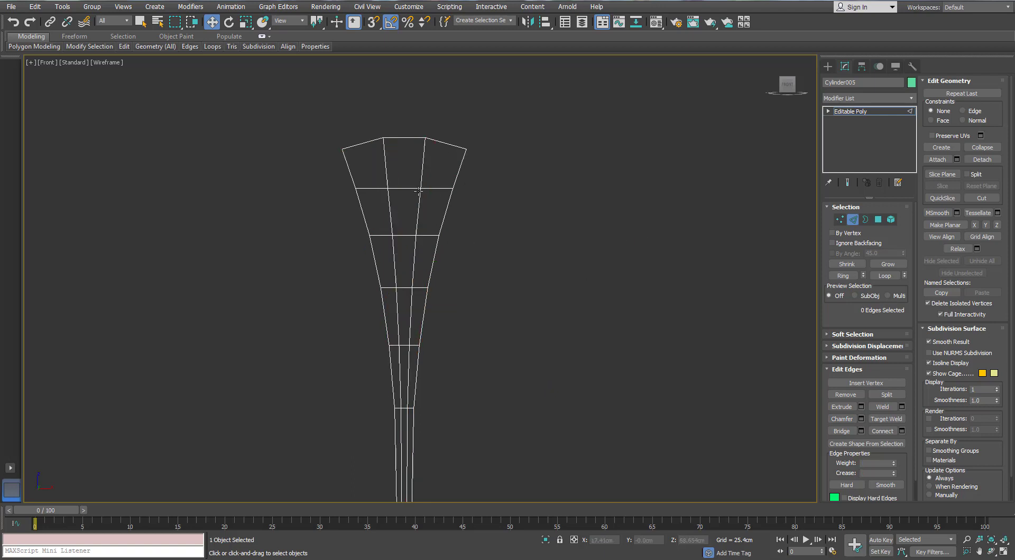
# Select the four inner vertical edges in the top two rows of the petal.
pyautogui.scroll(4, 416, 180)
pyautogui.click(435, 133)
pyautogui.keyDown('ctrl'); pyautogui.click(332, 161); pyautogui.keyUp('ctrl')
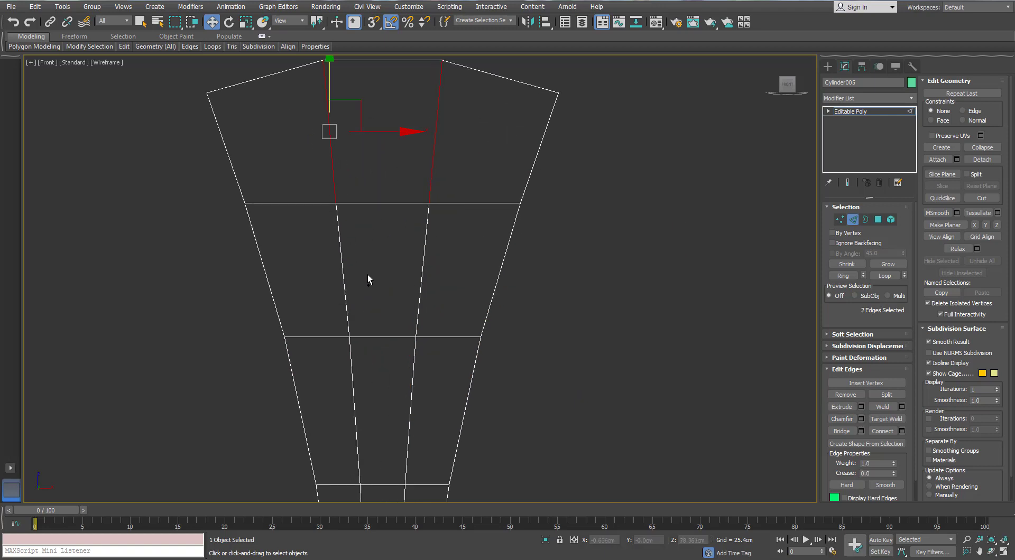
pyautogui.keyDown('ctrl'); pyautogui.click(343, 272); pyautogui.keyUp('ctrl')
# Try a chamfer of about 1.6 cm with 1 segment on the selected inner edges.
pyautogui.click(858, 419)
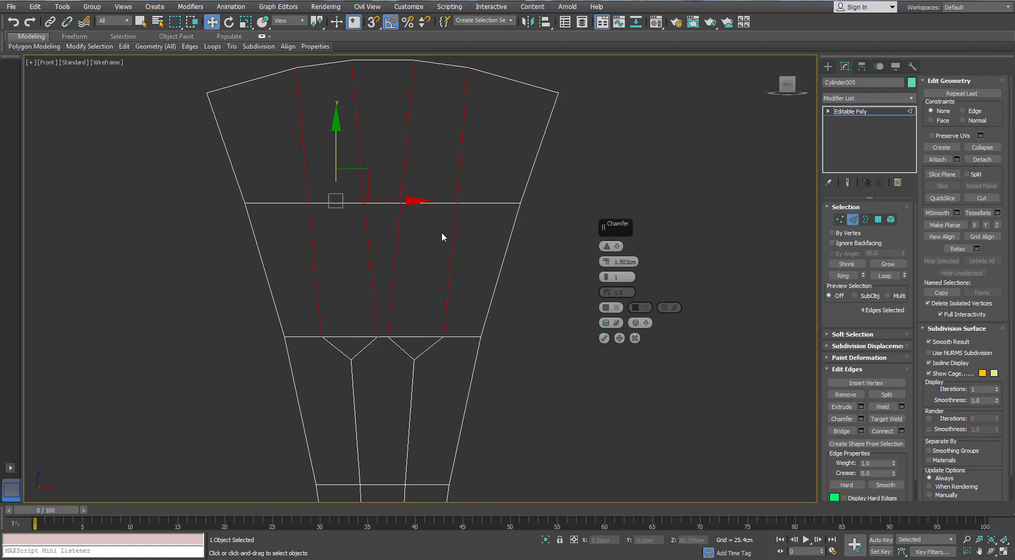
pyautogui.moveTo(442, 231); pyautogui.dragTo(442, 286, button='middle')
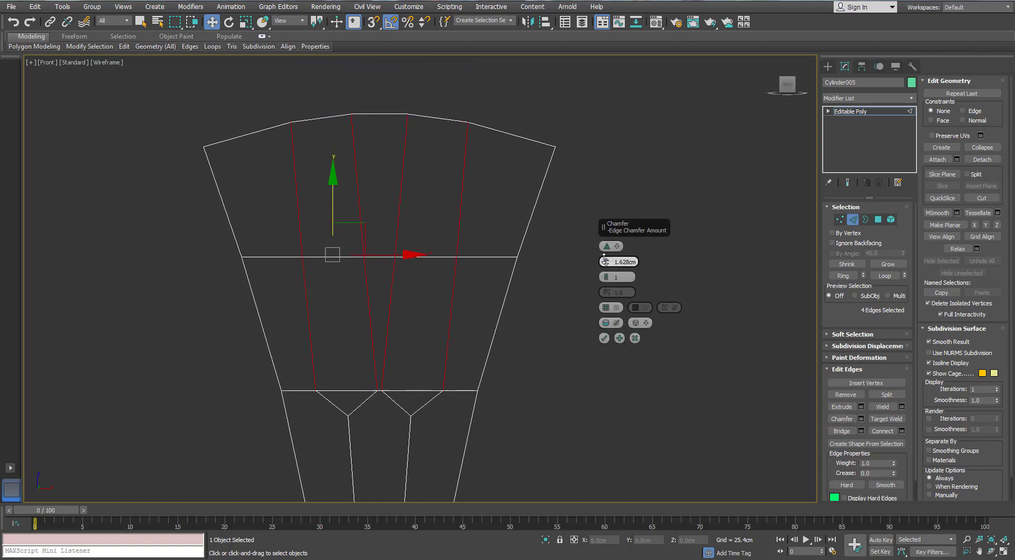
pyautogui.click(633, 338)
# Spread the two middle vertices at the top of the petal farther apart horizontally.
pyautogui.press('1')
pyautogui.moveTo(494, 132); pyautogui.dragTo(487, 172, button='middle')
pyautogui.moveTo(476, 95); pyautogui.dragTo(306, 161)
pyautogui.press('r')
pyautogui.moveTo(444, 154); pyautogui.dragTo(466, 152)
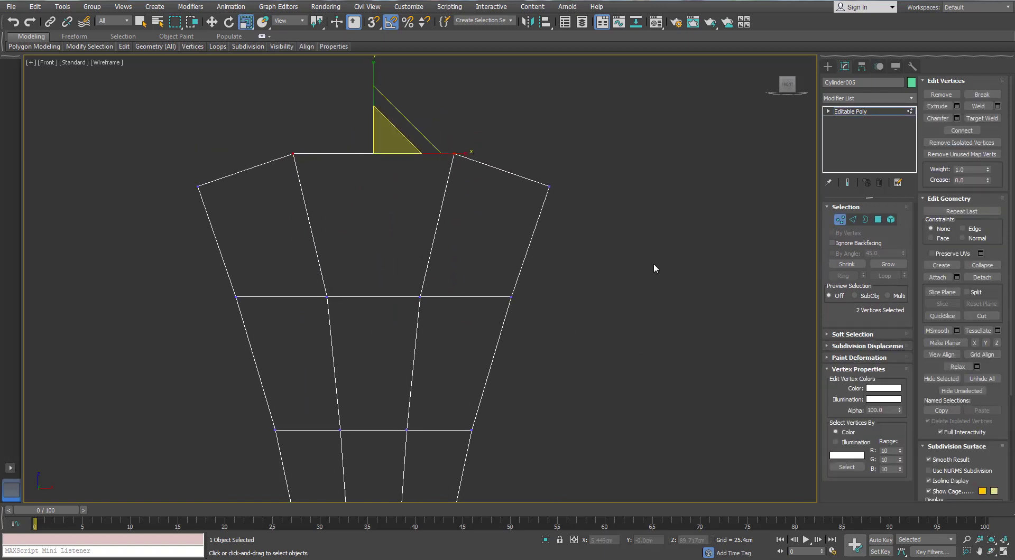
# Chamfer the four inner vertical edges in the petal's top two rows by 1.986 cm with 1 segment.
pyautogui.press('2')
pyautogui.click(861, 419)
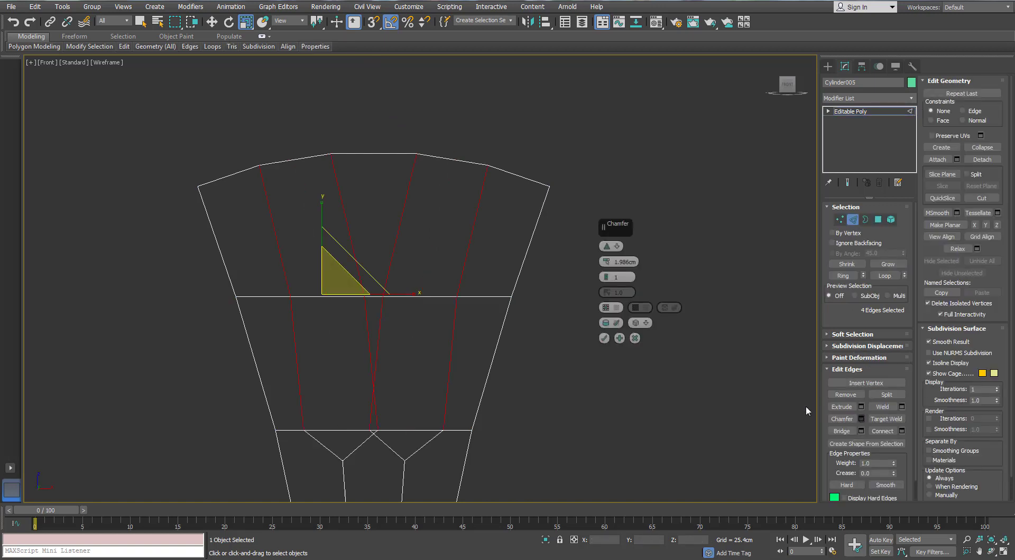
pyautogui.click(603, 338)
pyautogui.moveTo(537, 279); pyautogui.dragTo(468, 272, button='middle')
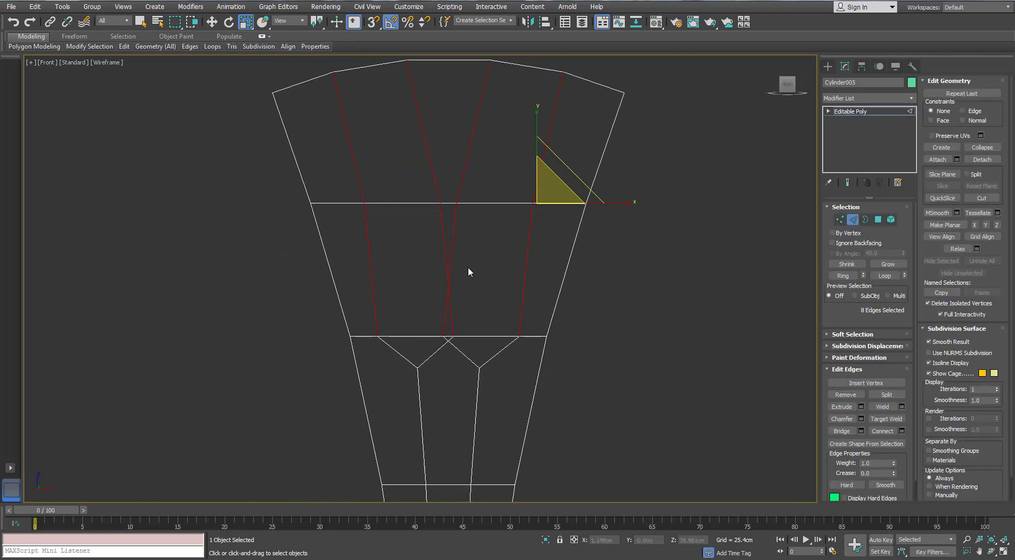
# Collapse the two small triangular polygons below the petal's second row into single vertices.
pyautogui.click(878, 219)
pyautogui.click(496, 346)
pyautogui.rightClick(418, 345)
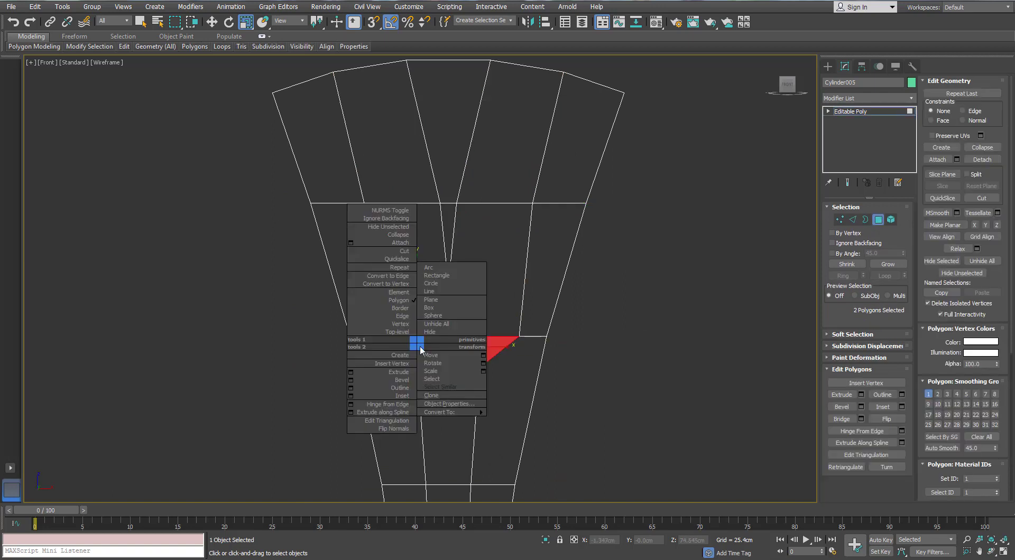
pyautogui.click(492, 268)
# Spread the two closely spaced middle vertices on the petal's upper cross line farther apart horizontally.
pyautogui.keyDown('alt'); pyautogui.moveTo(492, 267); pyautogui.dragTo(585, 289, button='middle'); pyautogui.keyUp('alt')
pyautogui.hotkey('shift', 'z')
pyautogui.hotkey('shift', 'z')
pyautogui.hotkey('shift', 'z')
pyautogui.hotkey('shift', 'z')
pyautogui.hotkey('shift', 'z')
pyautogui.hotkey('shift', 'z')
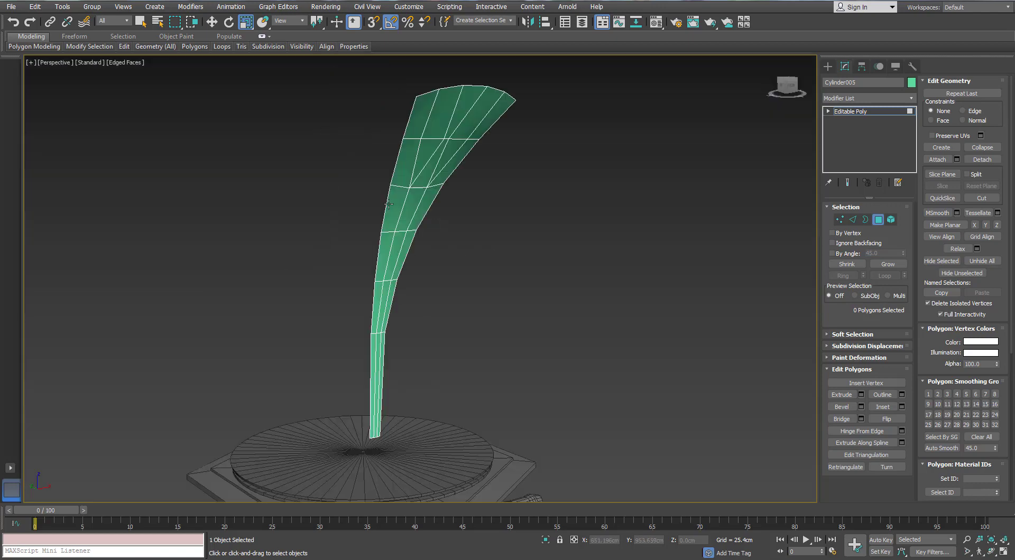
pyautogui.hotkey('shift', 'z')
pyautogui.hotkey('shift', 'z')
pyautogui.click(839, 219)
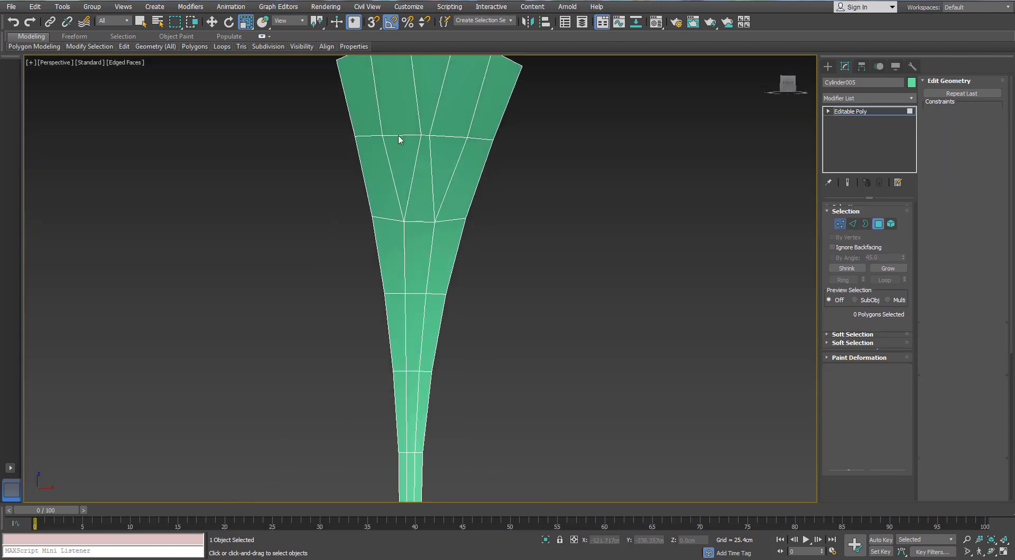
pyautogui.scroll(5, 422, 158)
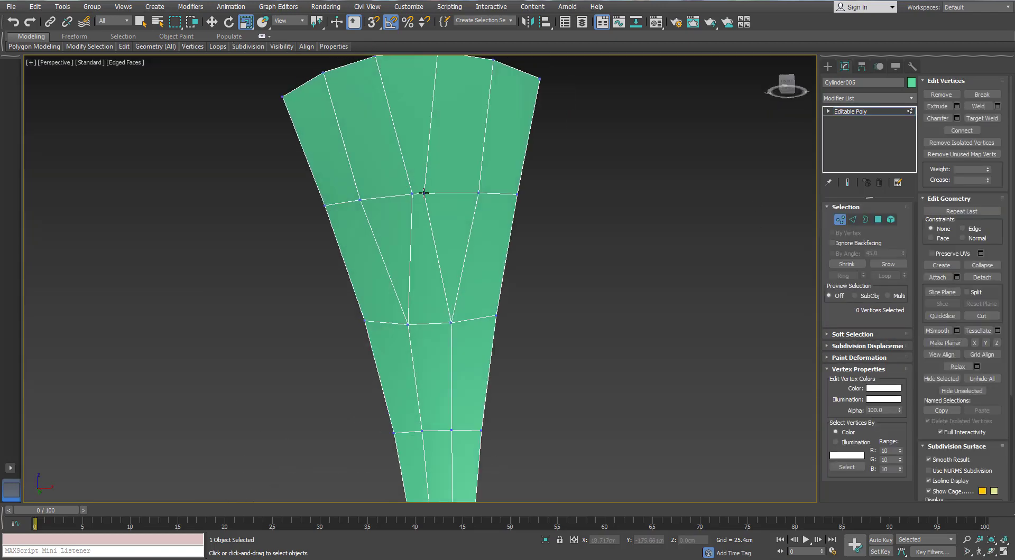
pyautogui.click(421, 191)
pyautogui.moveTo(501, 190); pyautogui.dragTo(629, 186)
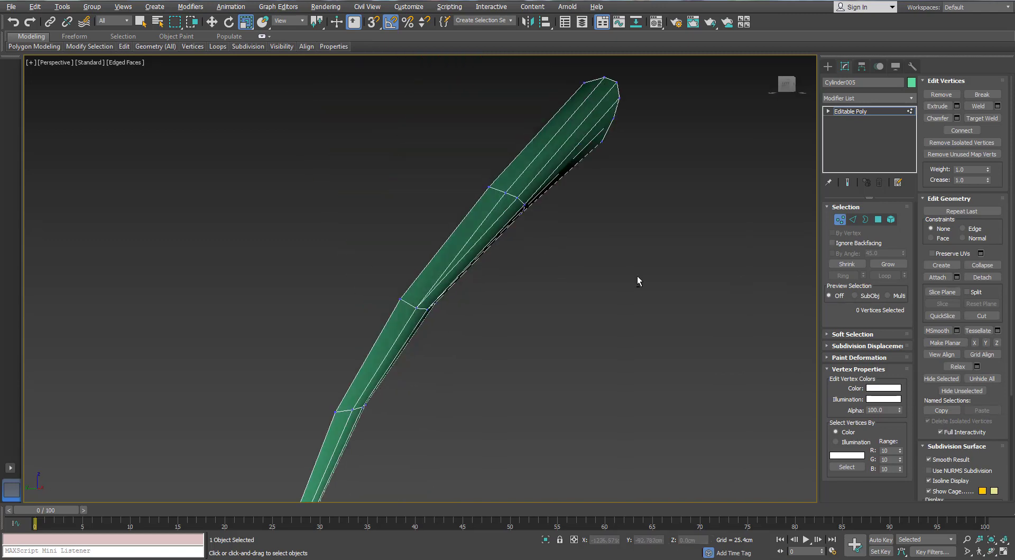
pyautogui.keyDown('alt'); pyautogui.moveTo(638, 281); pyautogui.dragTo(516, 240, button='middle'); pyautogui.keyUp('alt')
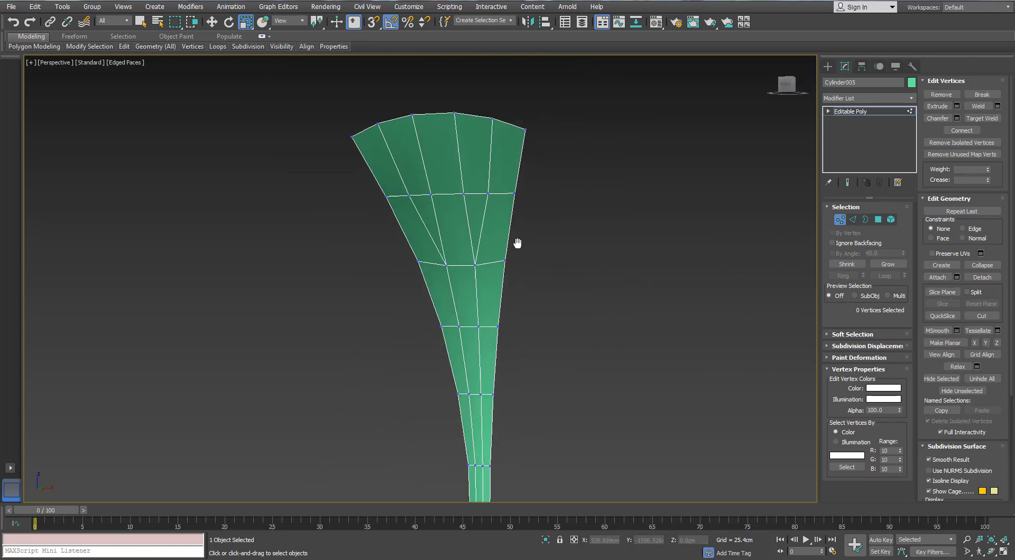
# Try a copy of the petal rotated -40 degrees about the vertical axis.
pyautogui.click(877, 219)
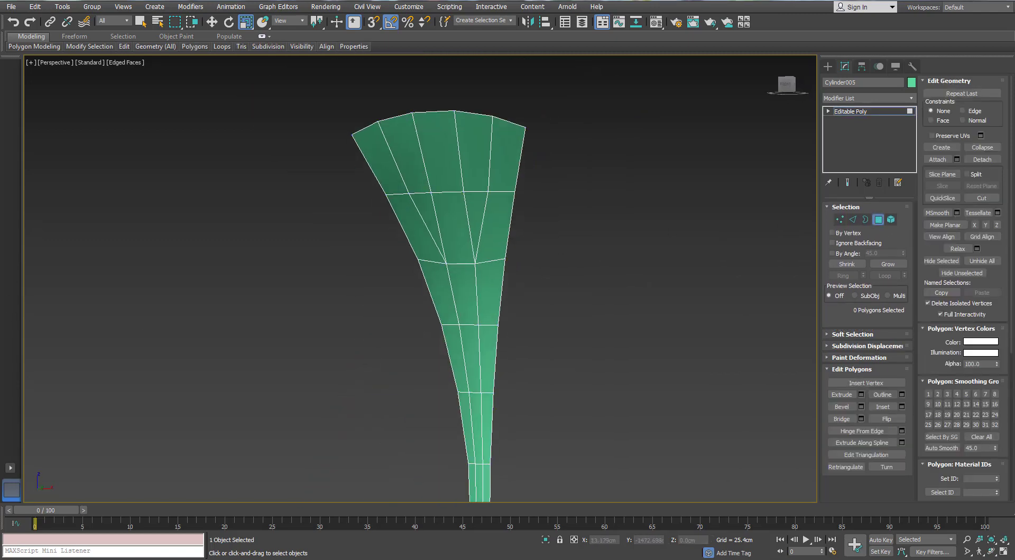
pyautogui.keyDown('alt'); pyautogui.moveTo(489, 359); pyautogui.dragTo(507, 286, button='middle'); pyautogui.keyUp('alt')
pyautogui.press('3')
pyautogui.press('e')
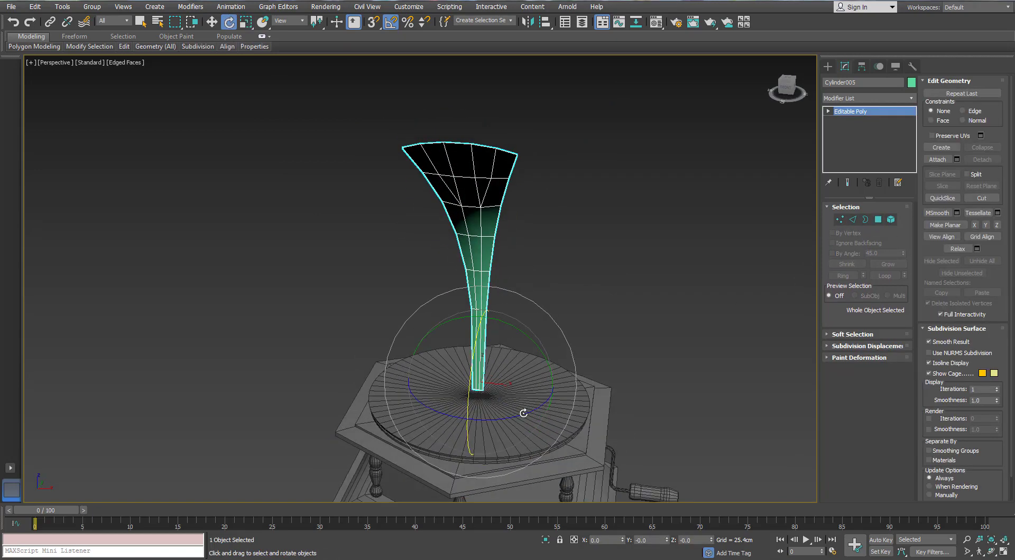
pyautogui.keyDown('shift'); pyautogui.moveTo(525, 413); pyautogui.dragTo(499, 413); pyautogui.keyUp('shift')
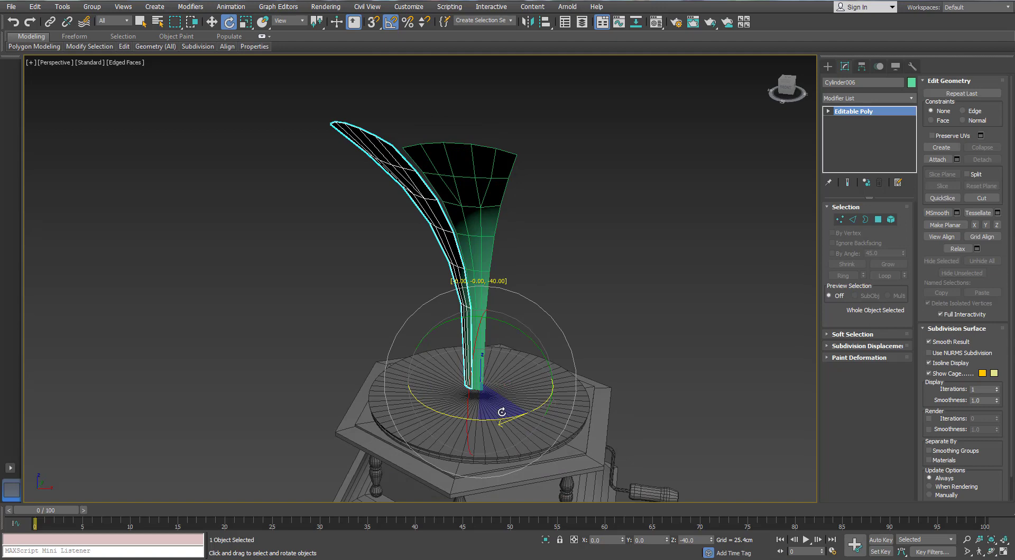
pyautogui.click(550, 324)
pyautogui.keyDown('alt'); pyautogui.moveTo(550, 324); pyautogui.dragTo(530, 300, button='middle'); pyautogui.keyUp('alt')
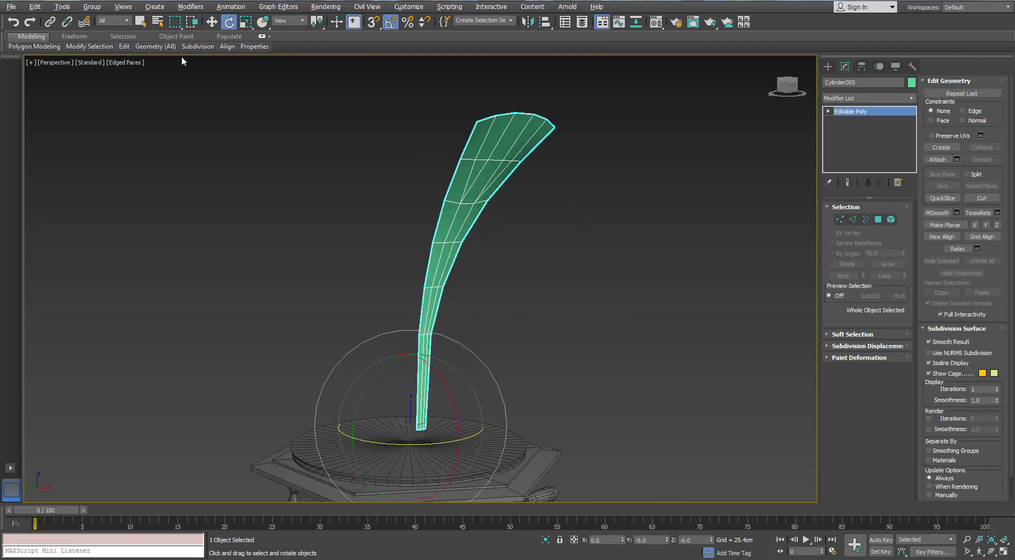
# Array the petal as 10 instances in 1D with an incremental Z rotation of 36 degrees to form the horn.
pyautogui.click(72, 10)
pyautogui.click(69, 195)
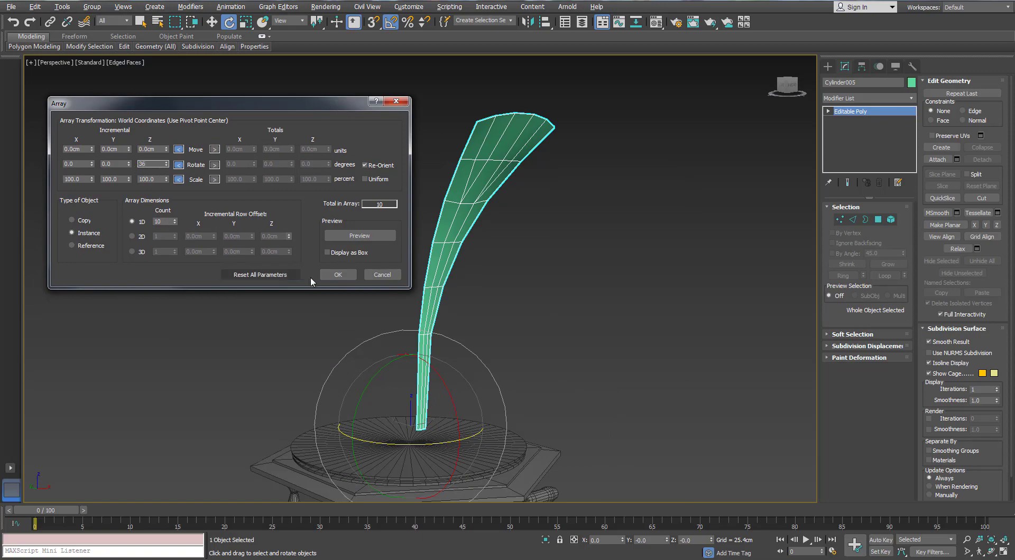
pyautogui.click(335, 274)
pyautogui.keyDown('alt'); pyautogui.moveTo(544, 230); pyautogui.dragTo(437, 106, button='middle'); pyautogui.keyUp('alt')
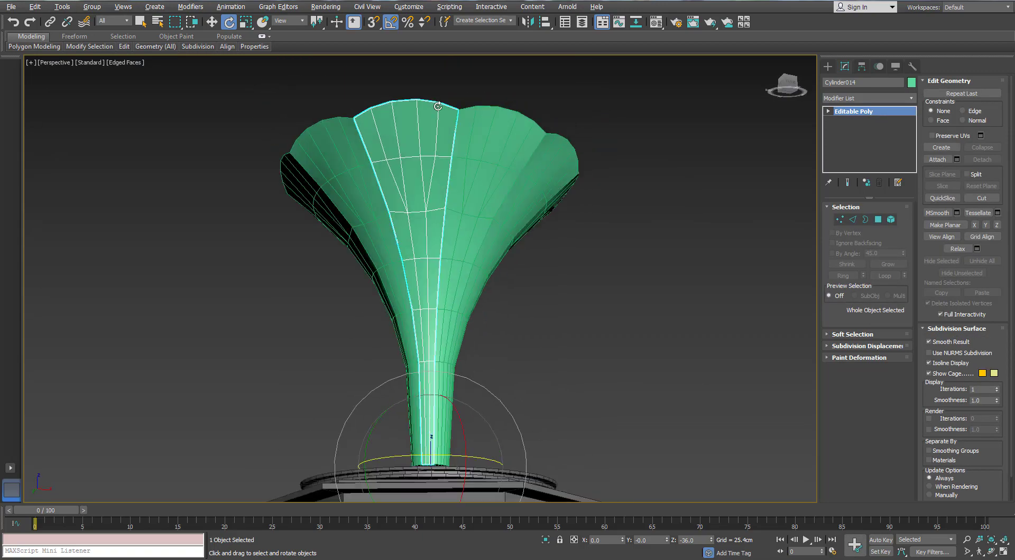
# Try moving a middle vertex on the selected petal's top rim, and undo the move.
pyautogui.scroll(5, 452, 206)
pyautogui.click(839, 219)
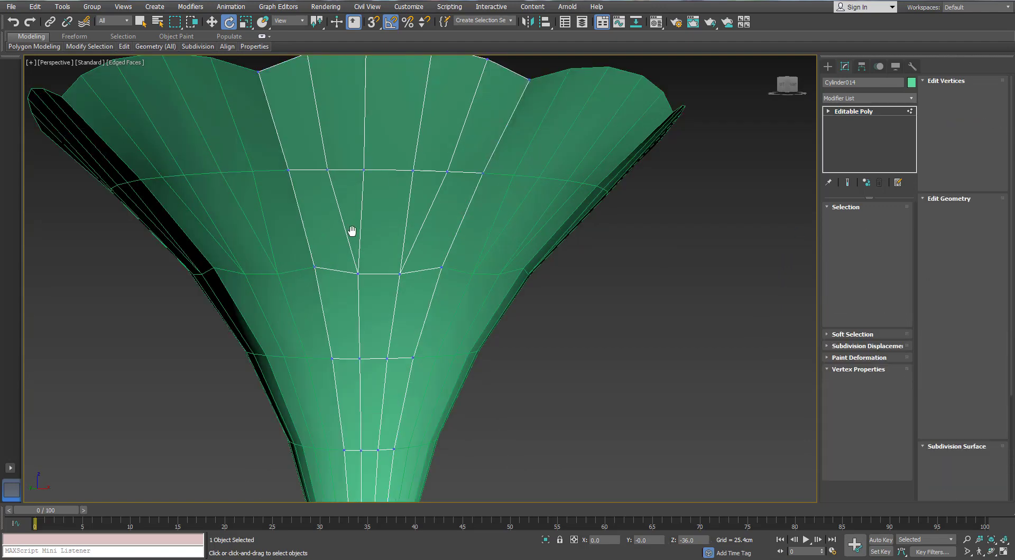
pyautogui.moveTo(352, 231); pyautogui.dragTo(341, 283, button='middle')
pyautogui.moveTo(346, 92); pyautogui.dragTo(366, 112)
pyautogui.moveTo(366, 111); pyautogui.dragTo(371, 213, button='middle')
pyautogui.press('w')
pyautogui.moveTo(364, 143); pyautogui.dragTo(362, 124)
pyautogui.hotkey('ctrl', 'z')
pyautogui.scroll(-3, 413, 206)
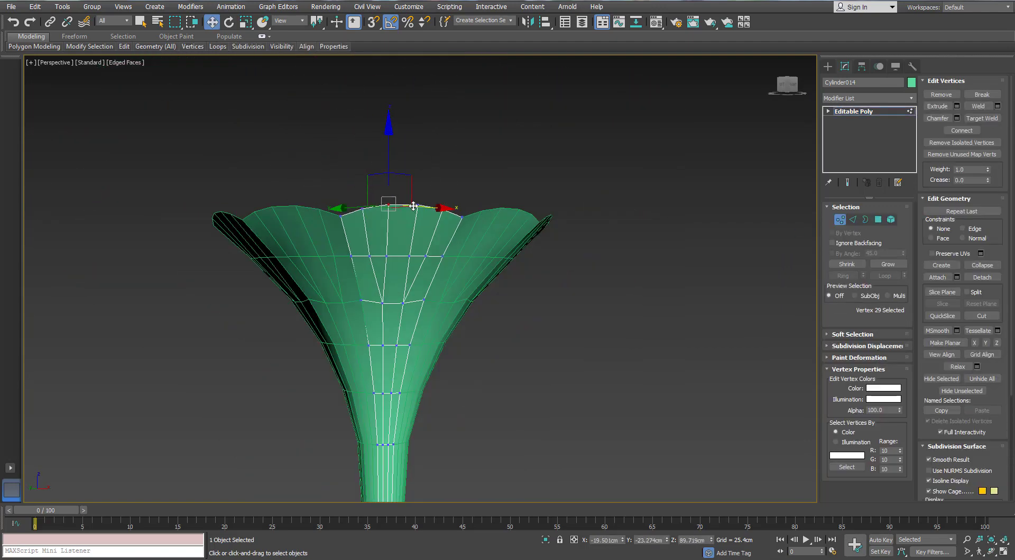
pyautogui.keyDown('alt'); pyautogui.moveTo(413, 207); pyautogui.dragTo(444, 188, button='middle'); pyautogui.keyUp('alt')
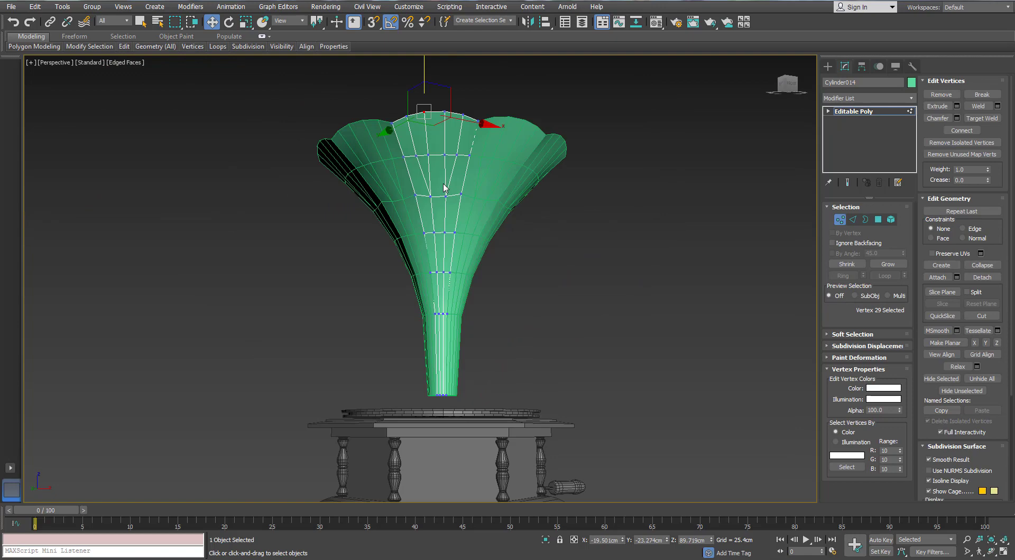
# Leave vertex editing and convert the selected petal instance to an Editable Poly.
pyautogui.click(846, 219)
pyautogui.rightClick(436, 139)
pyautogui.moveTo(491, 253)
pyautogui.click(402, 258)
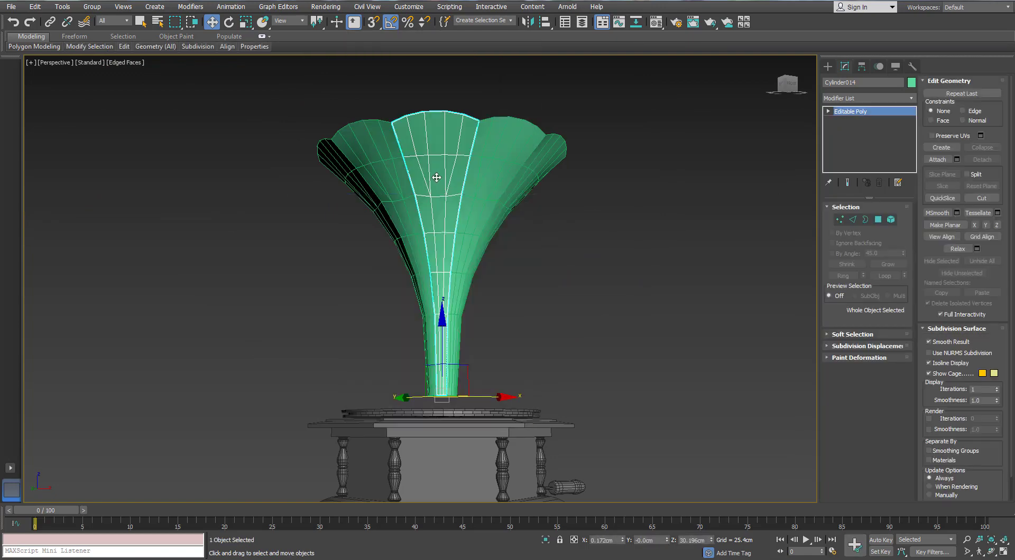
# Attach all the remaining petals to the selected petal to make one horn object.
pyautogui.press('z')
pyautogui.click(937, 159)
pyautogui.keyDown('alt'); pyautogui.moveTo(587, 122); pyautogui.dragTo(598, 143, button='middle'); pyautogui.keyUp('alt')
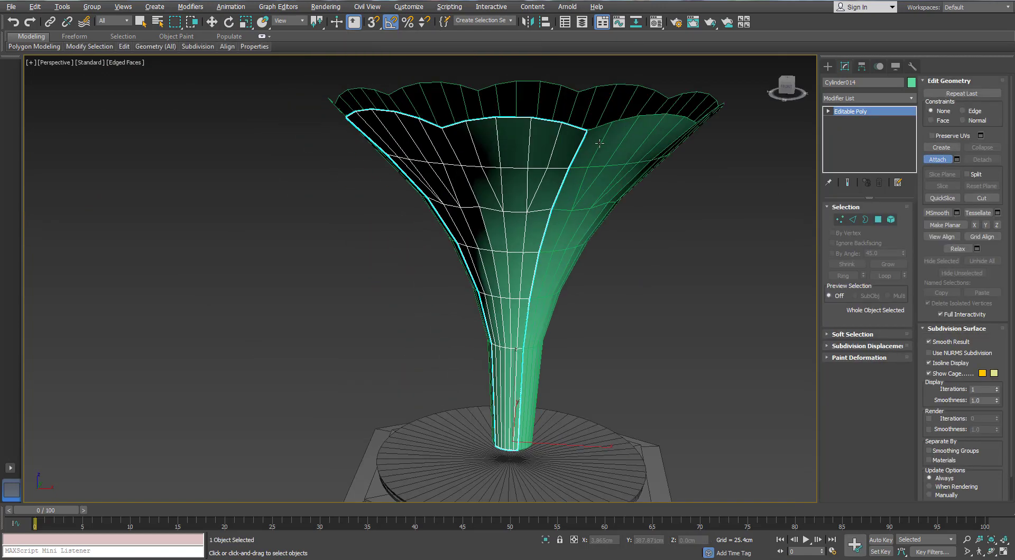
pyautogui.click(599, 143)
pyautogui.keyDown('alt'); pyautogui.moveTo(436, 97); pyautogui.dragTo(607, 116, button='middle'); pyautogui.keyUp('alt')
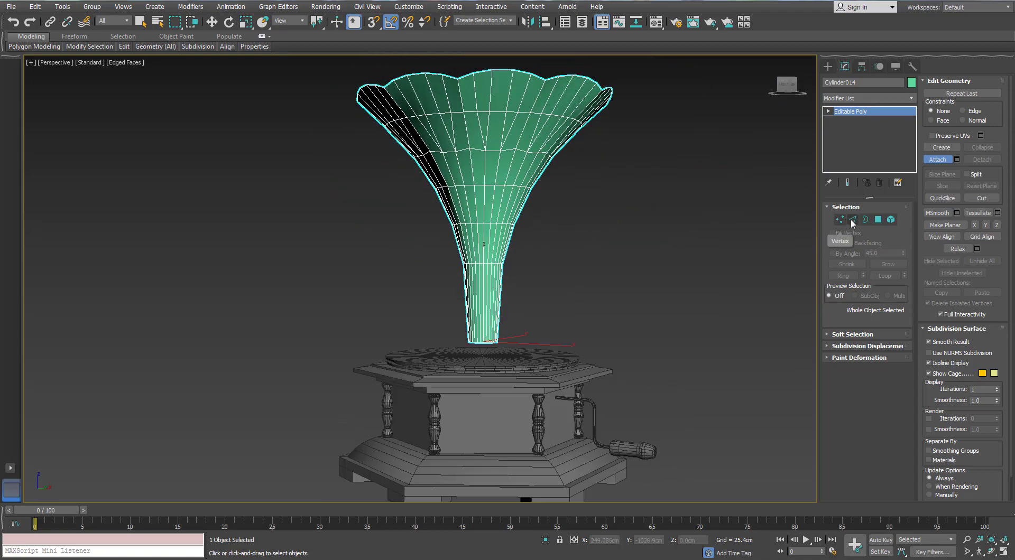
# Check the attached petals for unwelded seams by selecting an open border at the horn's lower end.
pyautogui.click(852, 220)
pyautogui.scroll(8, 487, 221)
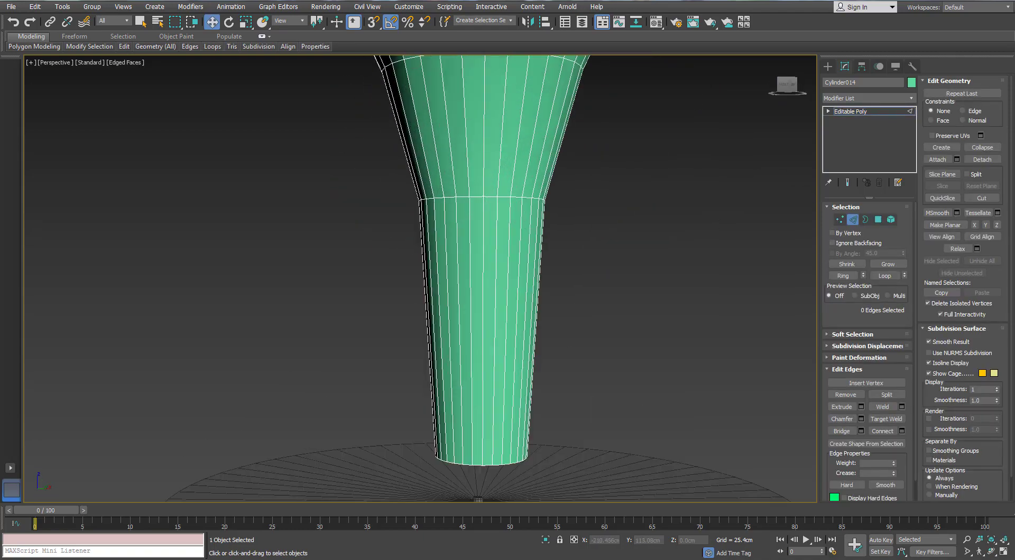
pyautogui.scroll(-8, 346, 310)
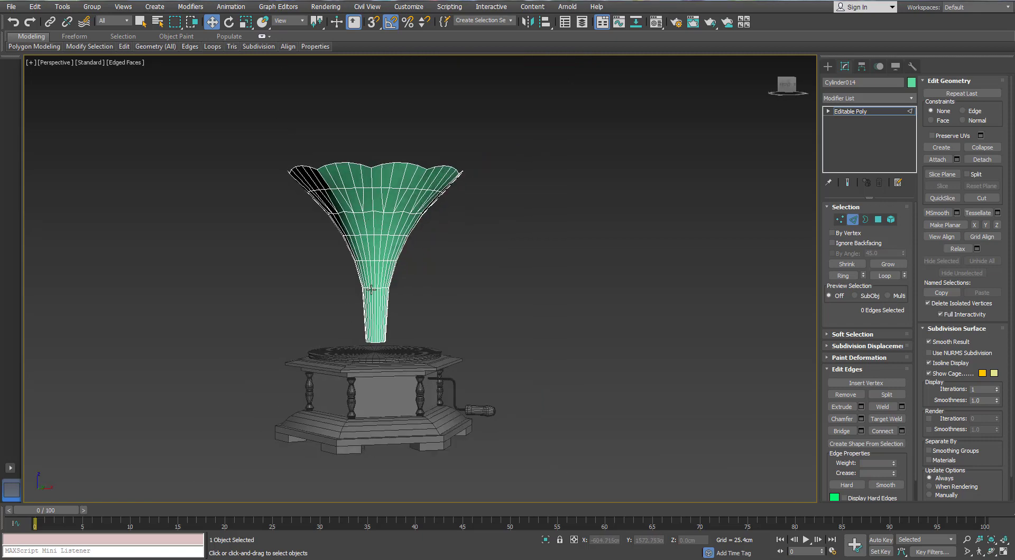
pyautogui.scroll(3, 371, 290)
pyautogui.click(853, 219)
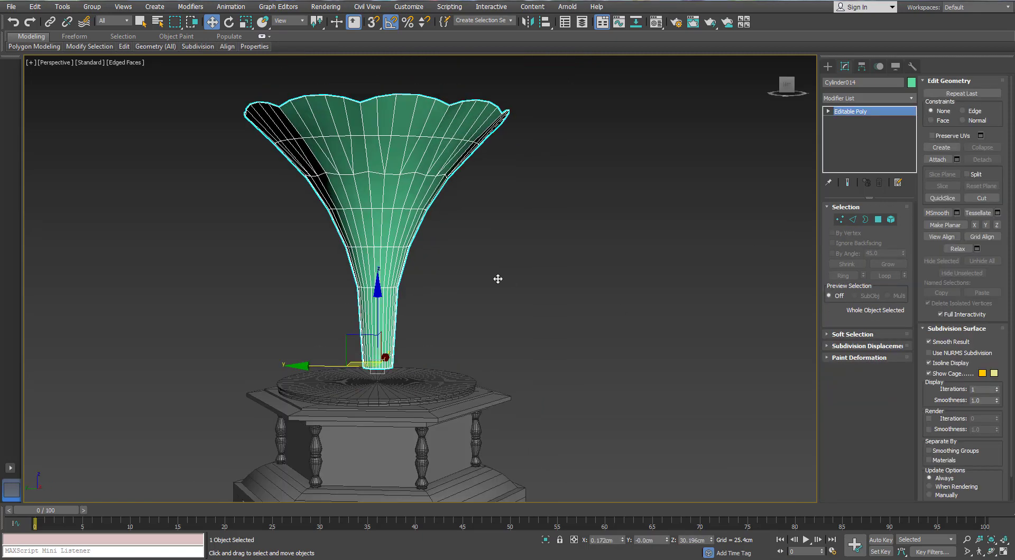
pyautogui.keyDown('alt'); pyautogui.moveTo(496, 278); pyautogui.dragTo(391, 291, button='middle'); pyautogui.keyUp('alt')
pyautogui.scroll(6, 342, 325)
pyautogui.press('3')
pyautogui.click(342, 323)
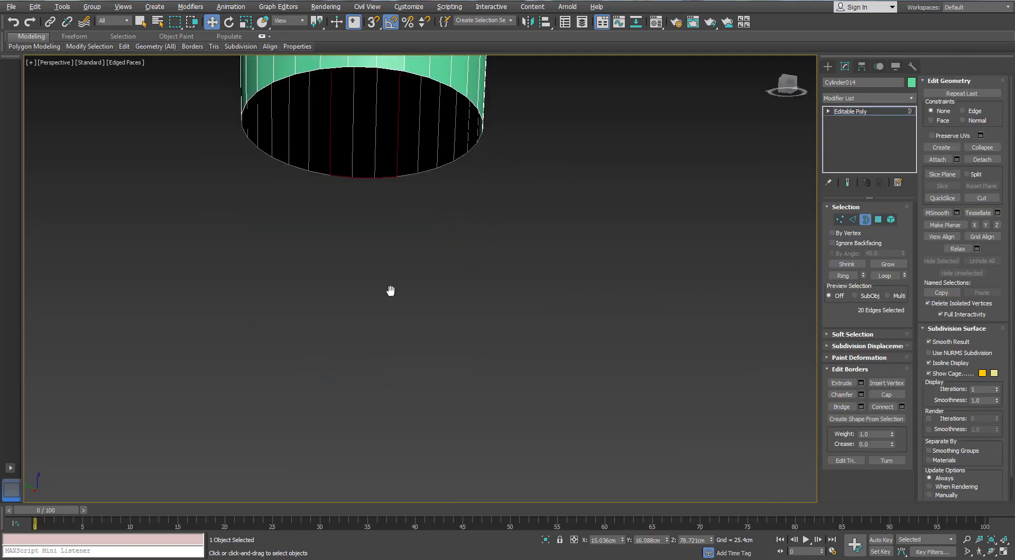
# Weld all of the horn's vertices with a threshold of 0.254 cm to close the petal seams.
pyautogui.hotkey('shift', 'z')
pyautogui.press('1')
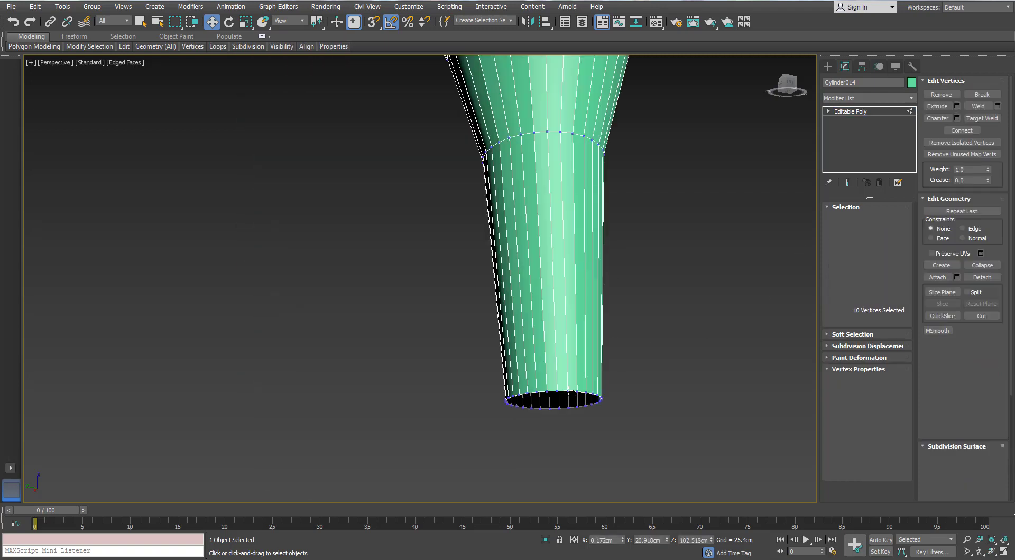
pyautogui.click(997, 107)
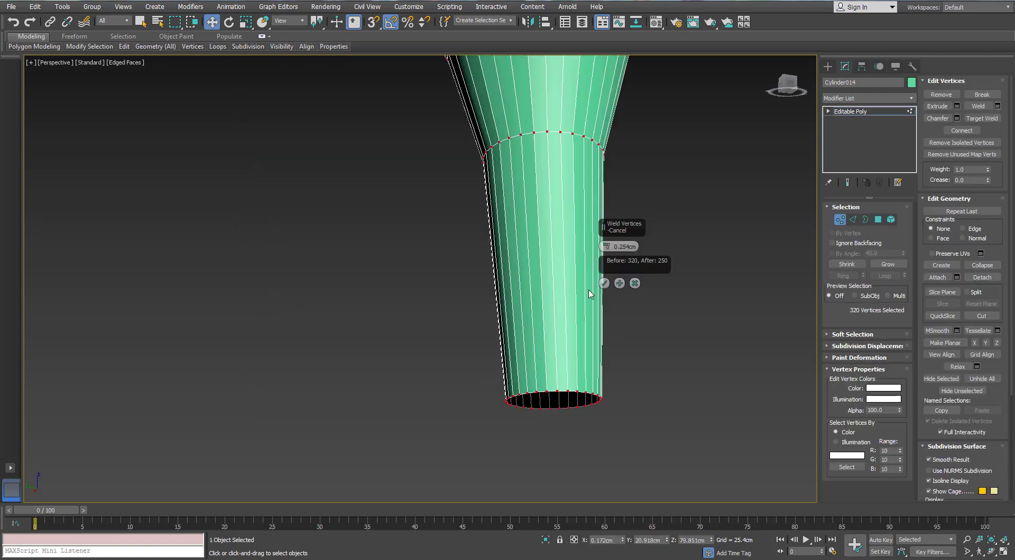
pyautogui.moveTo(619, 227); pyautogui.dragTo(645, 232)
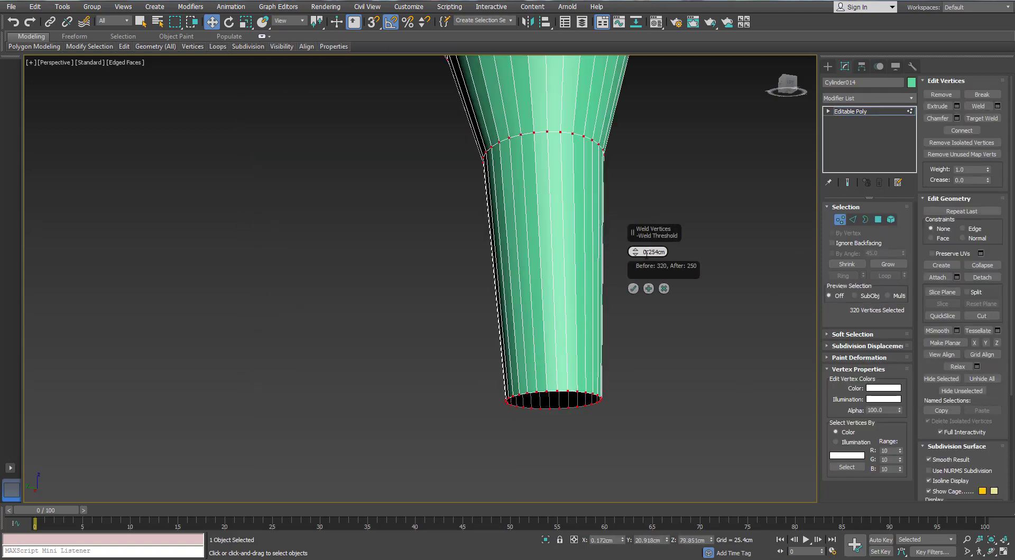
pyautogui.scroll(-5, 646, 267)
pyautogui.moveTo(581, 106); pyautogui.dragTo(479, 266, button='middle')
pyautogui.scroll(6, 478, 265)
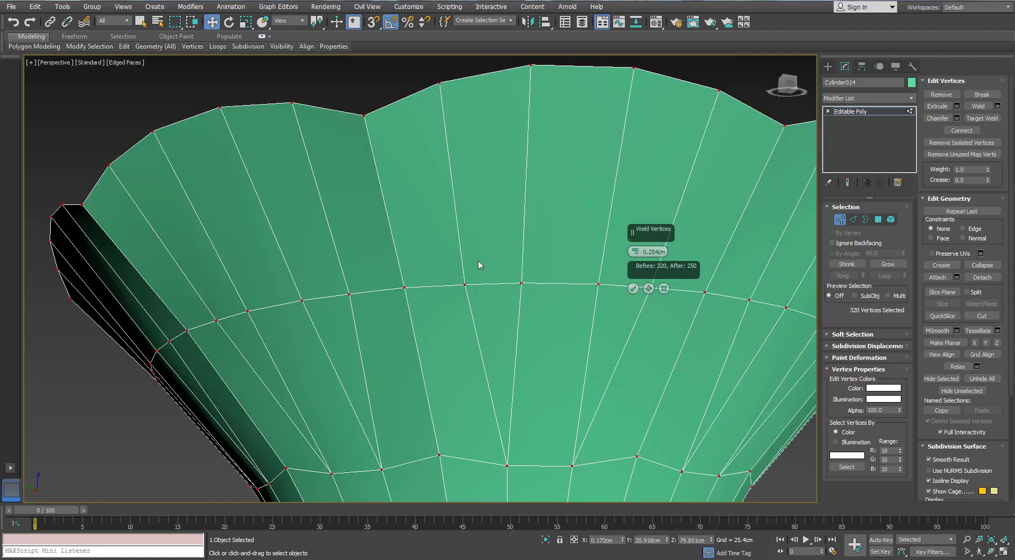
pyautogui.click(633, 289)
# Select the horn's bottom border and extend it straight down into a short cylindrical section.
pyautogui.scroll(-5, 633, 289)
pyautogui.scroll(4, 528, 325)
pyautogui.moveTo(528, 325); pyautogui.dragTo(481, 272, button='middle')
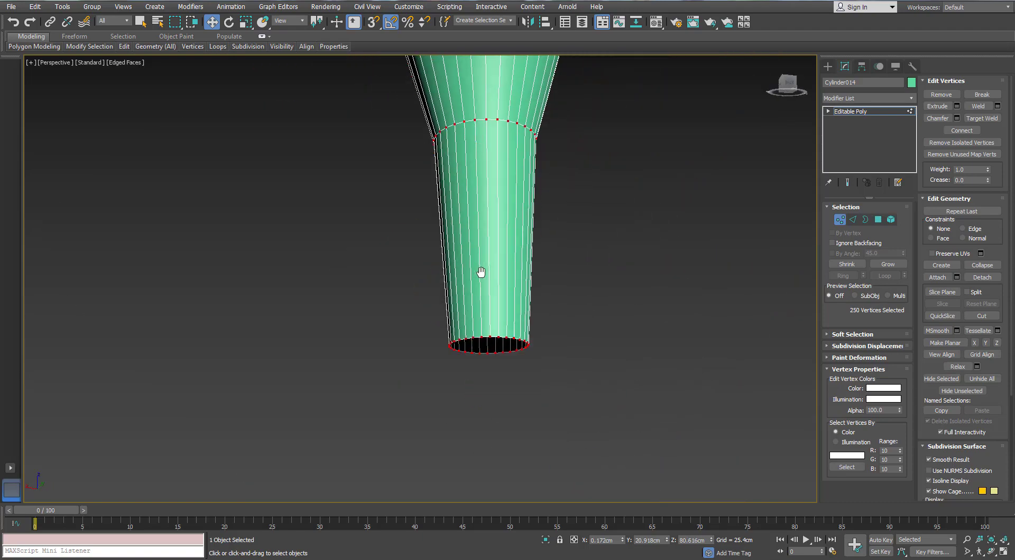
pyautogui.scroll(4, 481, 272)
pyautogui.click(865, 219)
pyautogui.scroll(-6, 467, 322)
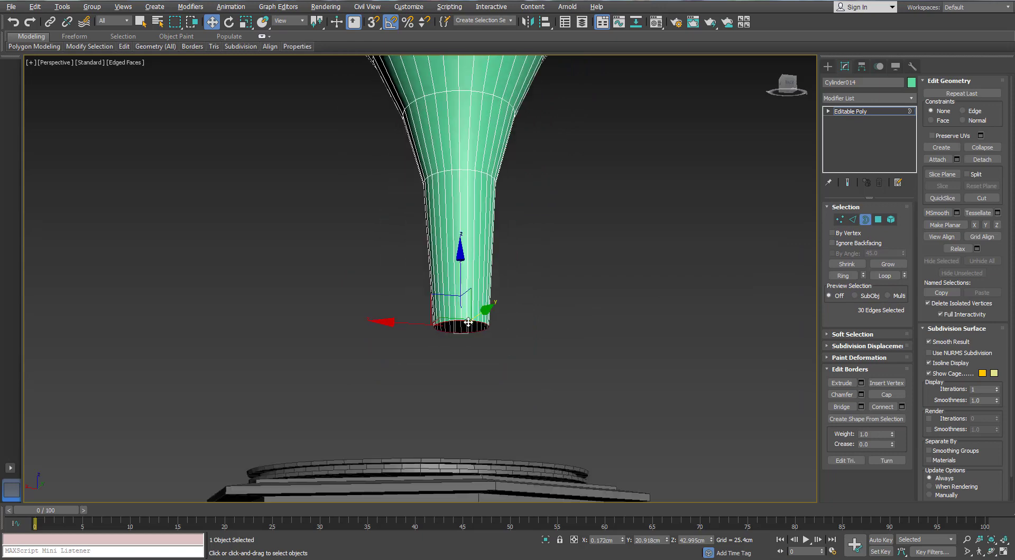
pyautogui.keyDown('alt'); pyautogui.moveTo(468, 322); pyautogui.dragTo(459, 231, button='middle'); pyautogui.keyUp('alt')
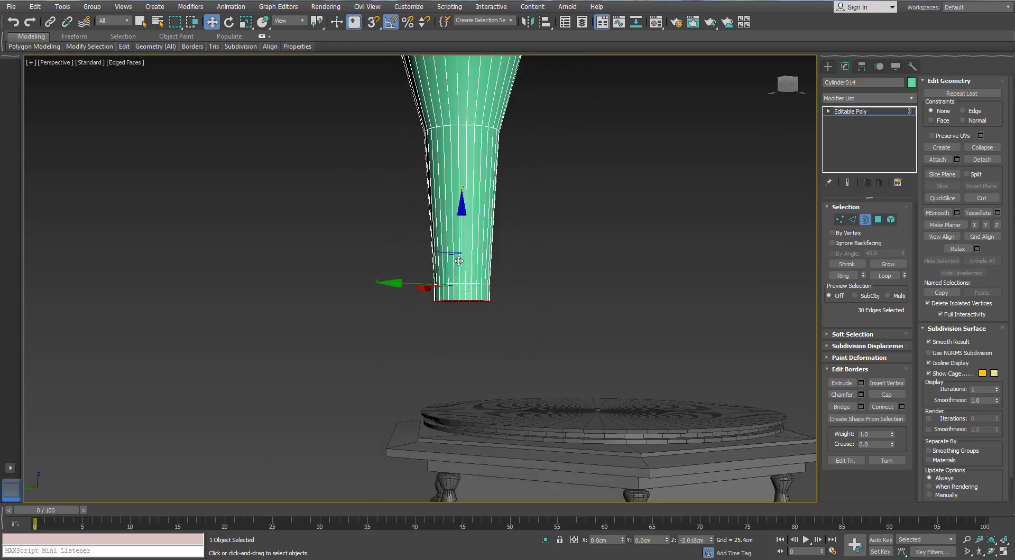
pyautogui.moveTo(458, 260); pyautogui.dragTo(455, 286)
pyautogui.keyDown('alt'); pyautogui.moveTo(459, 297); pyautogui.dragTo(528, 288, button='middle'); pyautogui.keyUp('alt')
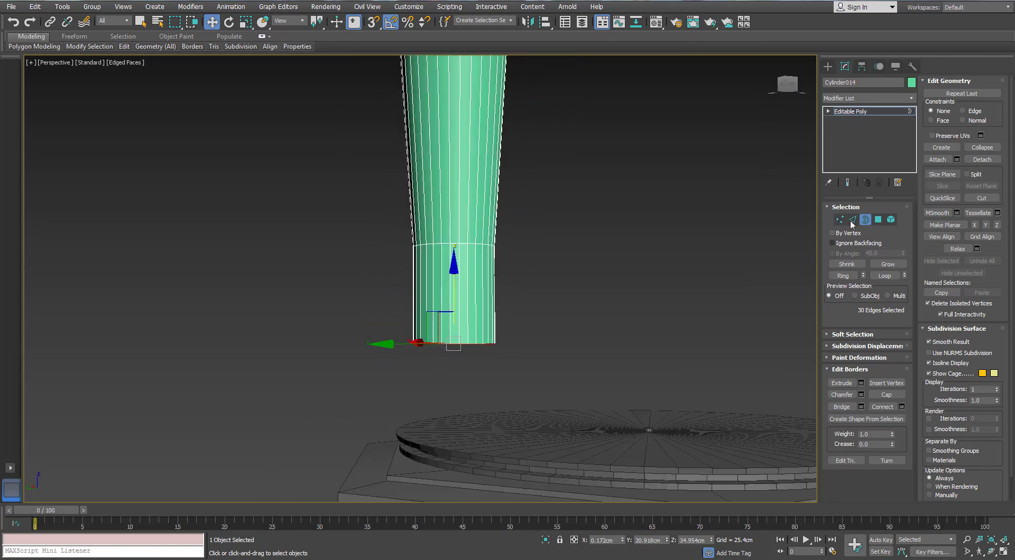
# Detach the ring of polygons in the new cylindrical section as a separate object.
pyautogui.press('4')
pyautogui.moveTo(554, 288); pyautogui.dragTo(536, 300)
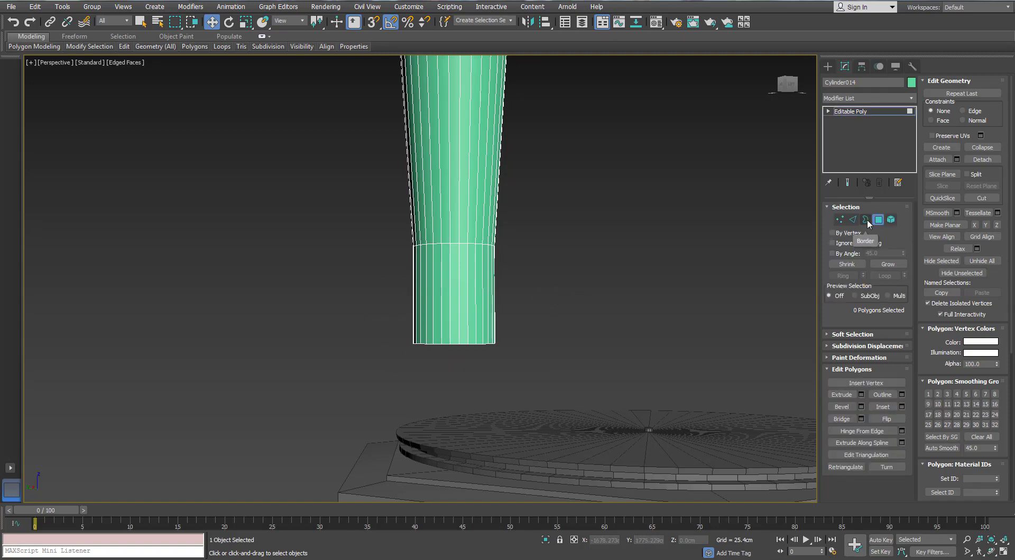
pyautogui.moveTo(550, 285); pyautogui.dragTo(385, 367)
pyautogui.click(540, 287)
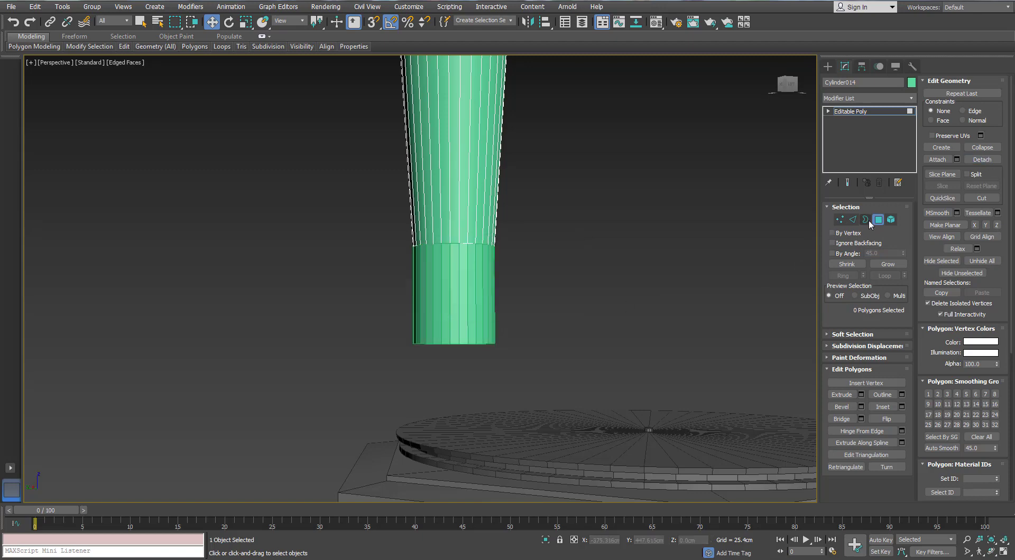
pyautogui.click(877, 220)
# Select the detached section's bottom border and extend it downward with a new ring of polygons.
pyautogui.click(446, 307)
pyautogui.moveTo(446, 294)
pyautogui.keyDown('alt'); pyautogui.mouseDown(button='middle')
pyautogui.moveTo(449, 264)
pyautogui.moveTo(455, 303)
pyautogui.moveTo(455, 287)
pyautogui.mouseUp(button='middle'); pyautogui.keyUp('alt')
pyautogui.press('3')
pyautogui.click(456, 343)
pyautogui.keyDown('shift'); pyautogui.moveTo(456, 287); pyautogui.dragTo(455, 312); pyautogui.keyUp('shift')
# Tilt the detached section's bottom border and shift it sideways and down to start a pipe bend.
pyautogui.press('e')
pyautogui.keyDown('alt'); pyautogui.moveTo(455, 313); pyautogui.dragTo(554, 350, button='middle'); pyautogui.keyUp('alt')
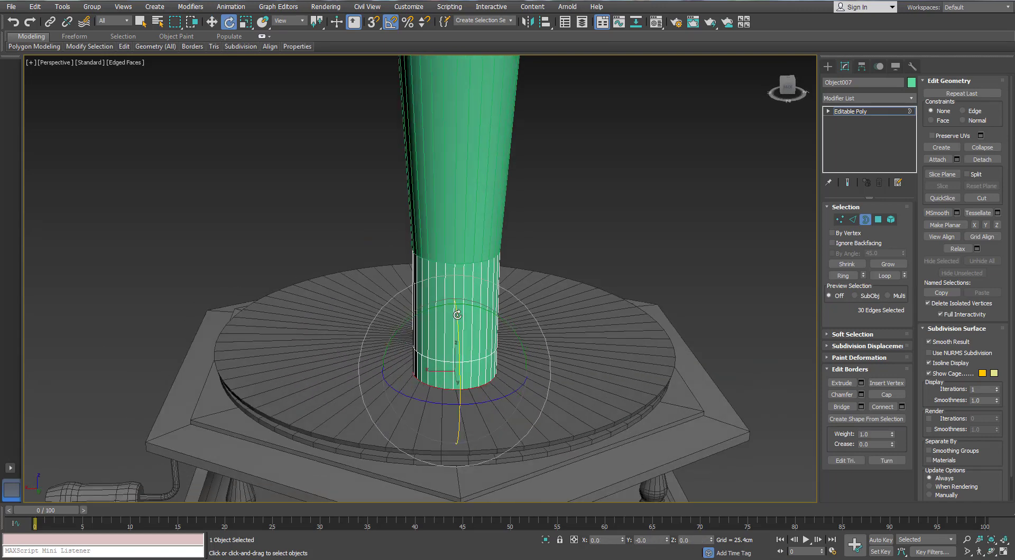
pyautogui.moveTo(457, 324); pyautogui.dragTo(456, 347)
pyautogui.keyDown('alt'); pyautogui.moveTo(456, 347); pyautogui.dragTo(548, 330, button='middle'); pyautogui.keyUp('alt')
pyautogui.press('w')
pyautogui.moveTo(470, 341); pyautogui.dragTo(440, 359)
# Scale down the tilted border at the bottom of the pipe's elbow and reposition it to refine the bend.
pyautogui.keyDown('alt'); pyautogui.moveTo(449, 349); pyautogui.dragTo(452, 331, button='middle'); pyautogui.keyUp('alt')
pyautogui.press('r')
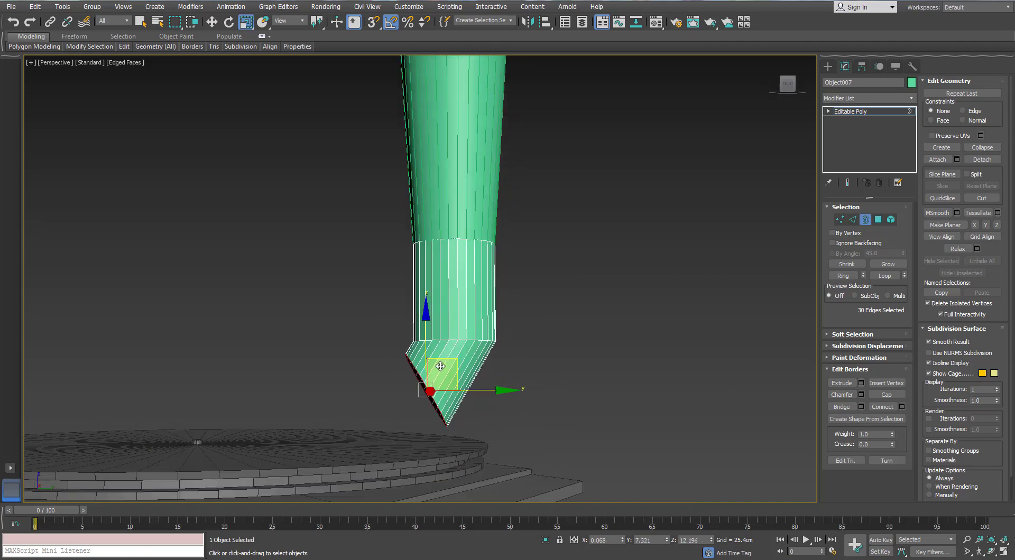
pyautogui.moveTo(405, 398); pyautogui.dragTo(401, 412)
pyautogui.press('w')
pyautogui.moveTo(455, 360); pyautogui.dragTo(450, 359)
pyautogui.press('l')
pyautogui.scroll(-5, 376, 292)
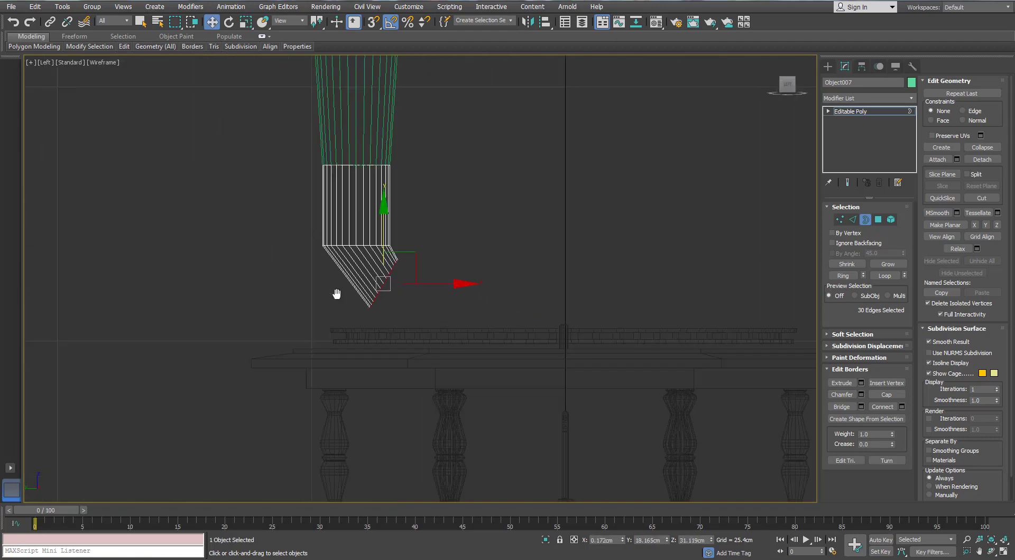
pyautogui.scroll(3, 336, 292)
pyautogui.moveTo(340, 314); pyautogui.dragTo(336, 309)
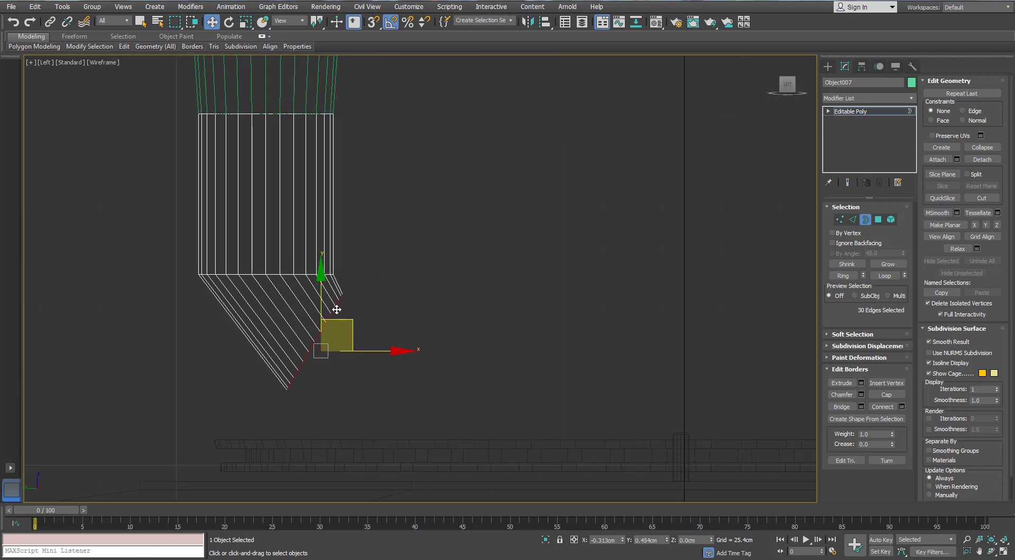
pyautogui.keyDown('alt'); pyautogui.moveTo(336, 310); pyautogui.dragTo(328, 328, button='middle'); pyautogui.keyUp('alt')
pyautogui.press('l')
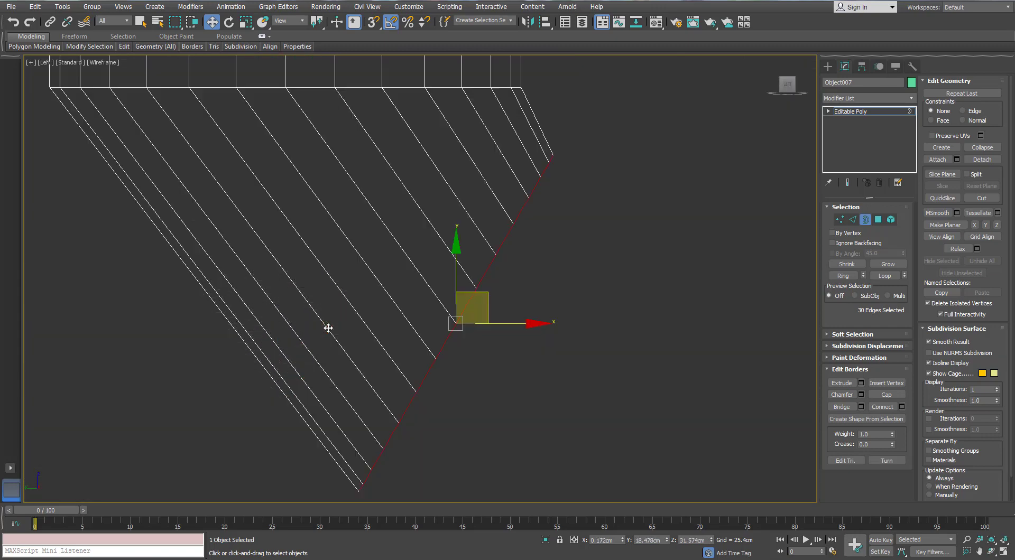
# Extend the elbow's border sideways over the turntable, rotate it nearly upright and scale it down to form a tapered arm.
pyautogui.scroll(-5, 328, 328)
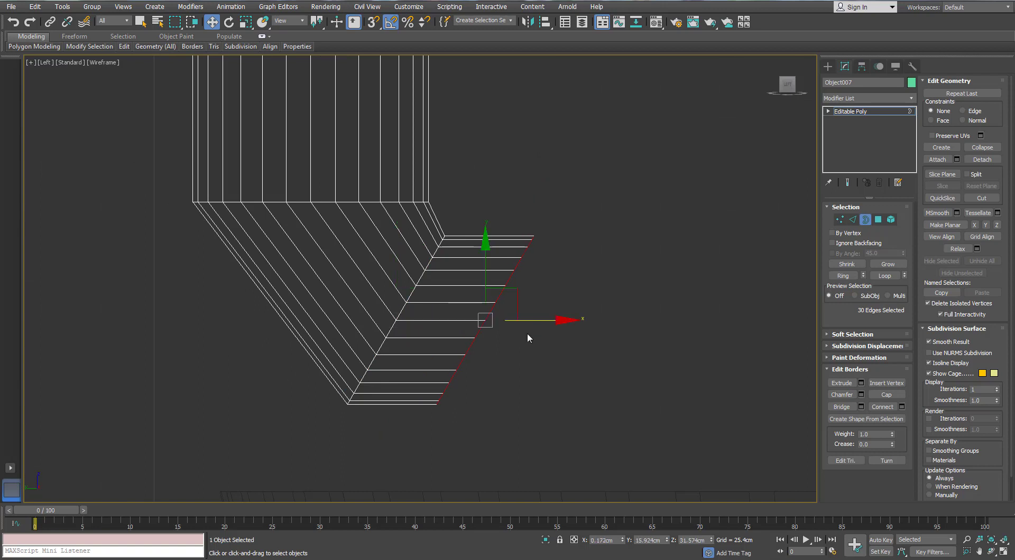
pyautogui.press('e')
pyautogui.moveTo(507, 268); pyautogui.dragTo(571, 329)
pyautogui.press('r')
pyautogui.scroll(-4, 489, 330)
pyautogui.press('w')
pyautogui.press('r')
pyautogui.moveTo(532, 293); pyautogui.dragTo(529, 312)
pyautogui.press('w')
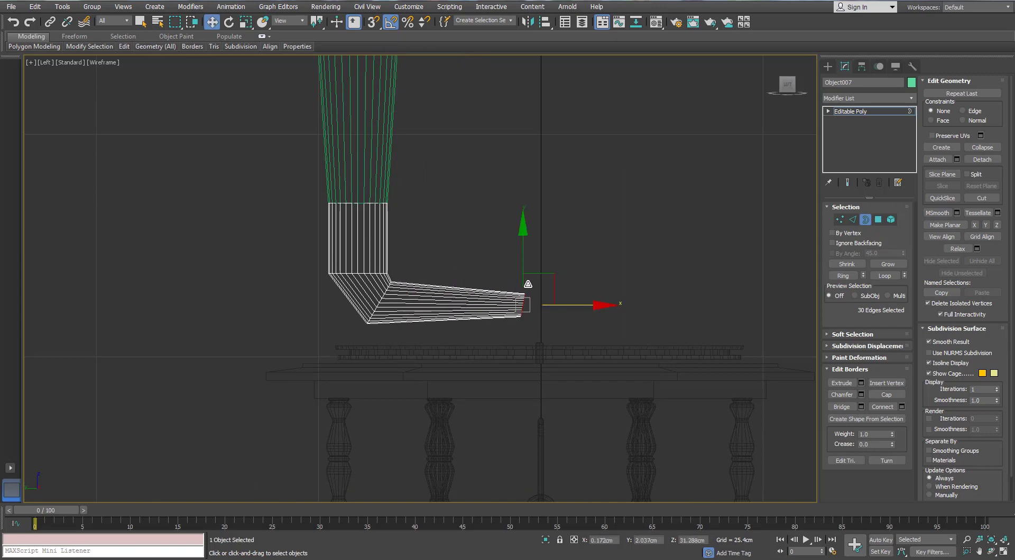
# Lower the tapered arm's end border slightly, shrink it further and place it near the turntable's centre.
pyautogui.moveTo(545, 274); pyautogui.dragTo(536, 287)
pyautogui.scroll(-7, 531, 314)
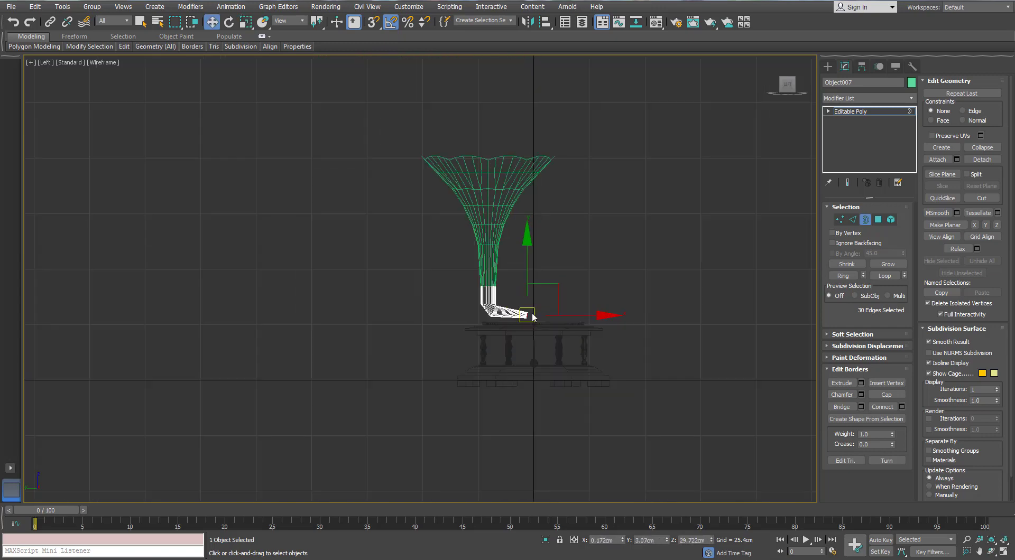
pyautogui.scroll(7, 532, 313)
pyautogui.scroll(5, 532, 313)
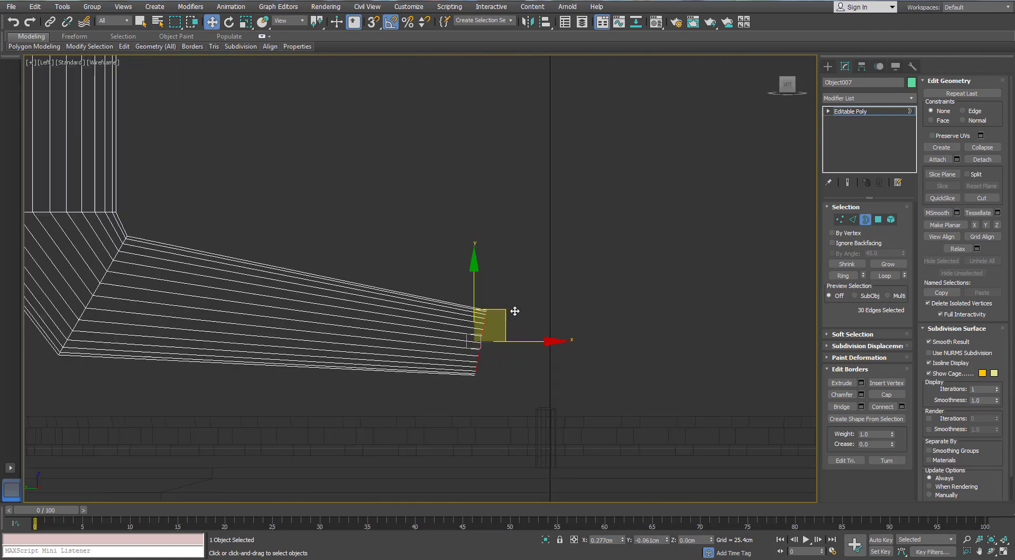
pyautogui.scroll(-5, 447, 324)
pyautogui.scroll(4, 297, 379)
pyautogui.press('r')
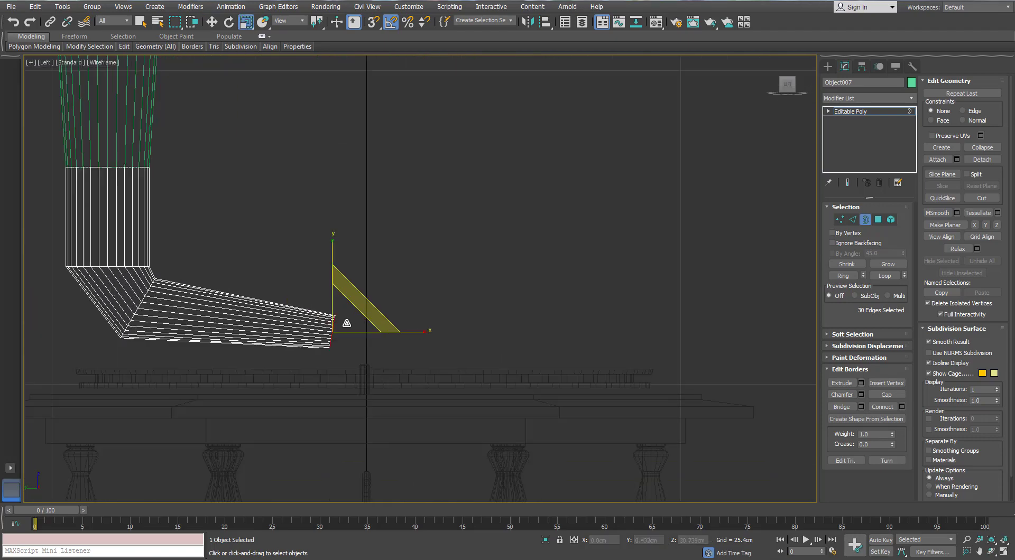
pyautogui.moveTo(344, 324); pyautogui.dragTo(381, 321)
pyautogui.press('w')
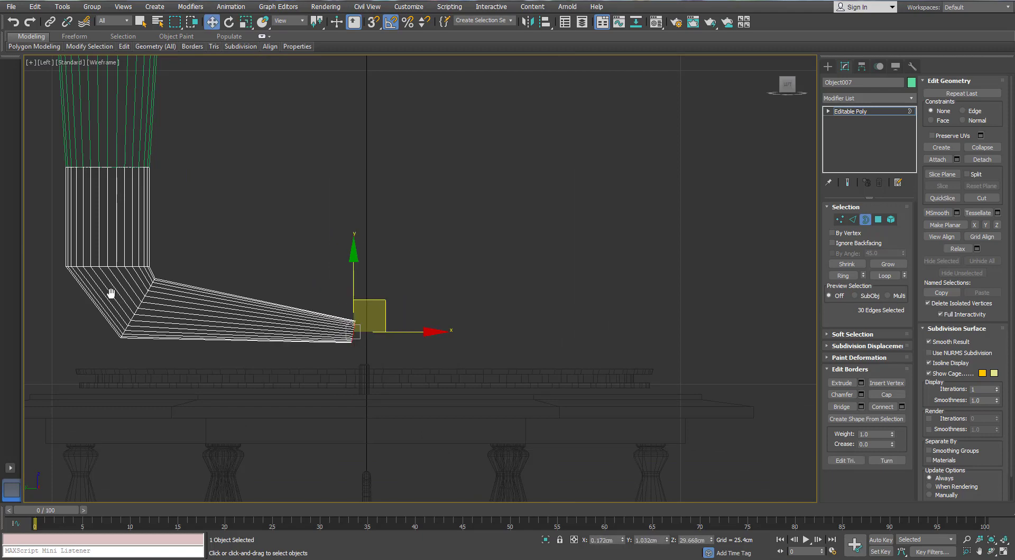
# Connect the elbow's ring of edges with 1 segment and chamfer the new loop into two parallel loops.
pyautogui.scroll(4, 109, 290)
pyautogui.click(830, 273)
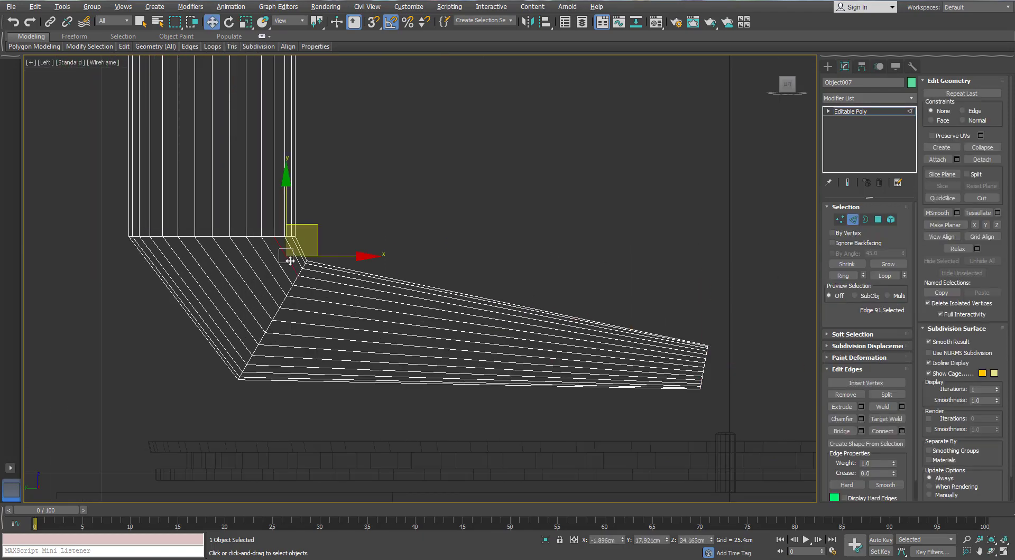
pyautogui.click(901, 431)
pyautogui.moveTo(379, 349); pyautogui.dragTo(403, 352, button='middle')
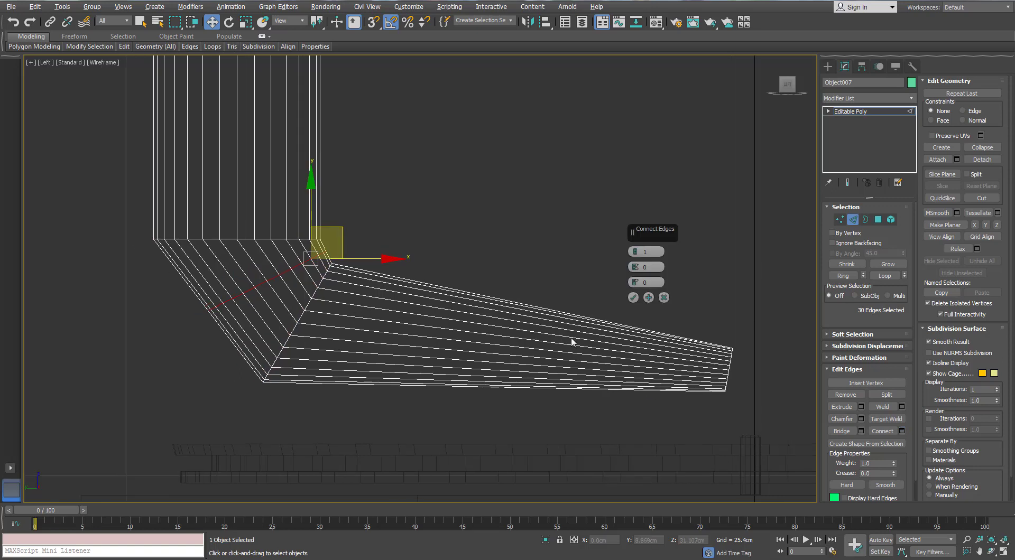
pyautogui.click(633, 297)
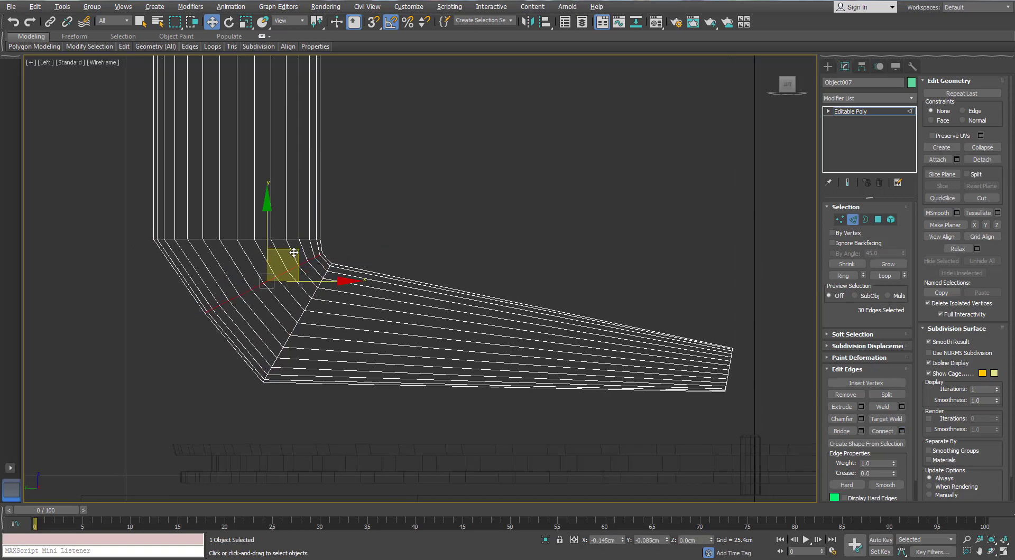
pyautogui.click(861, 420)
pyautogui.moveTo(639, 269); pyautogui.dragTo(637, 264)
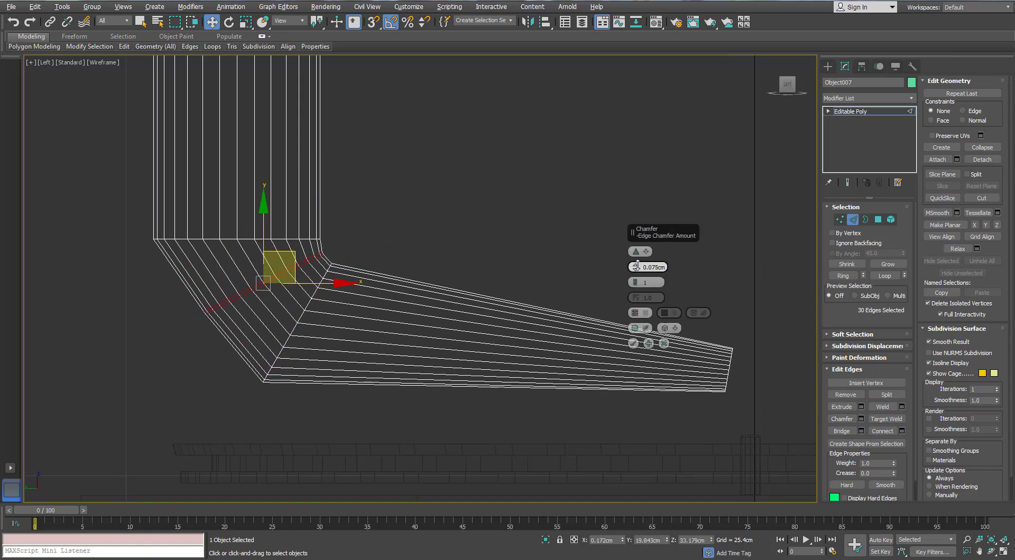
pyautogui.click(633, 345)
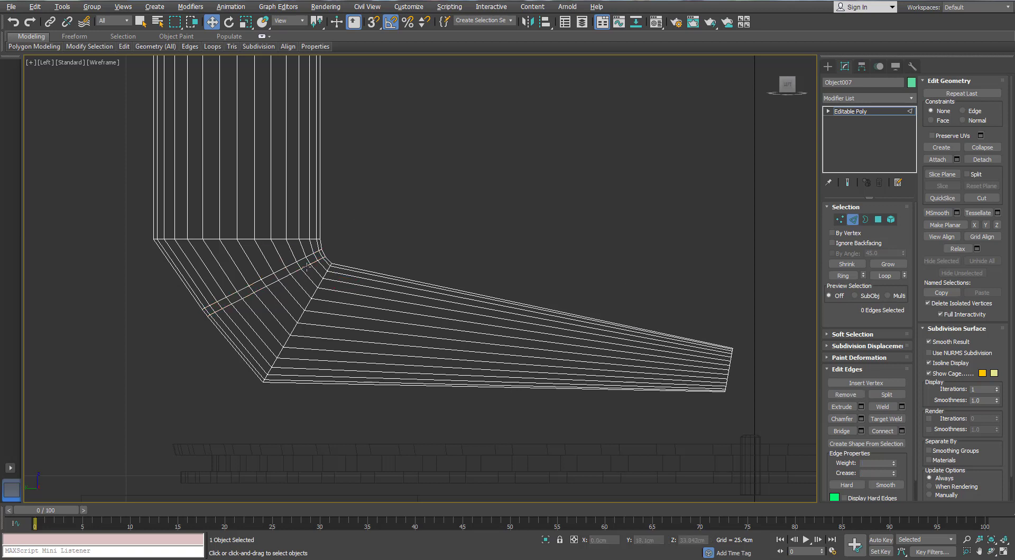
# Rotate and move the two new elbow loops individually so they fan out evenly around the bend.
pyautogui.press('e')
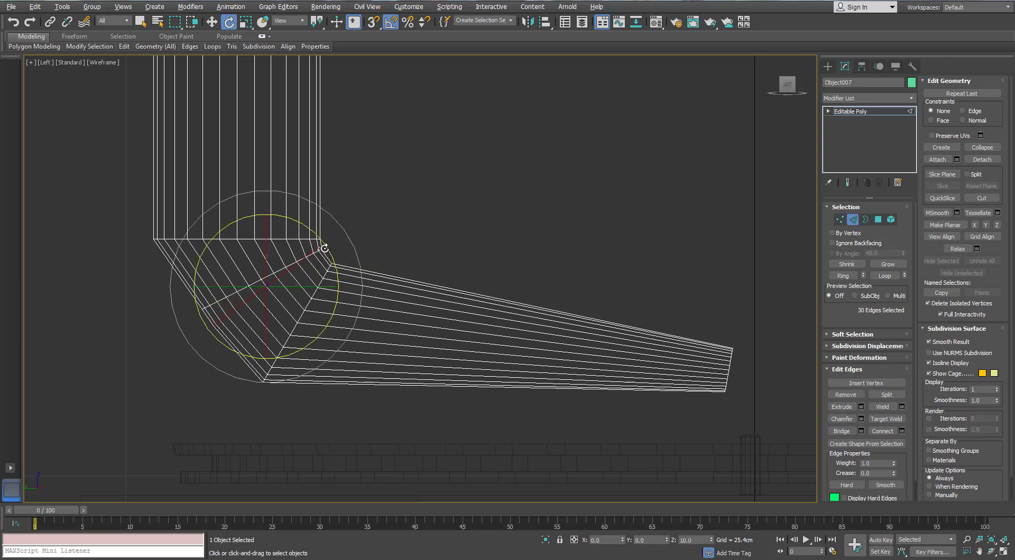
pyautogui.press('w')
pyautogui.moveTo(301, 262); pyautogui.dragTo(310, 256)
pyautogui.press('w')
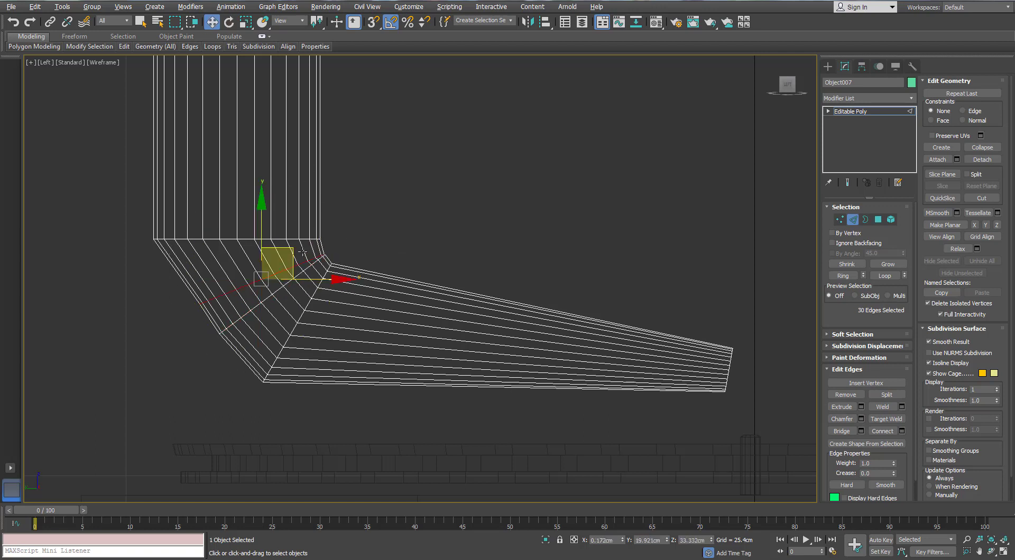
pyautogui.moveTo(291, 244); pyautogui.dragTo(318, 261)
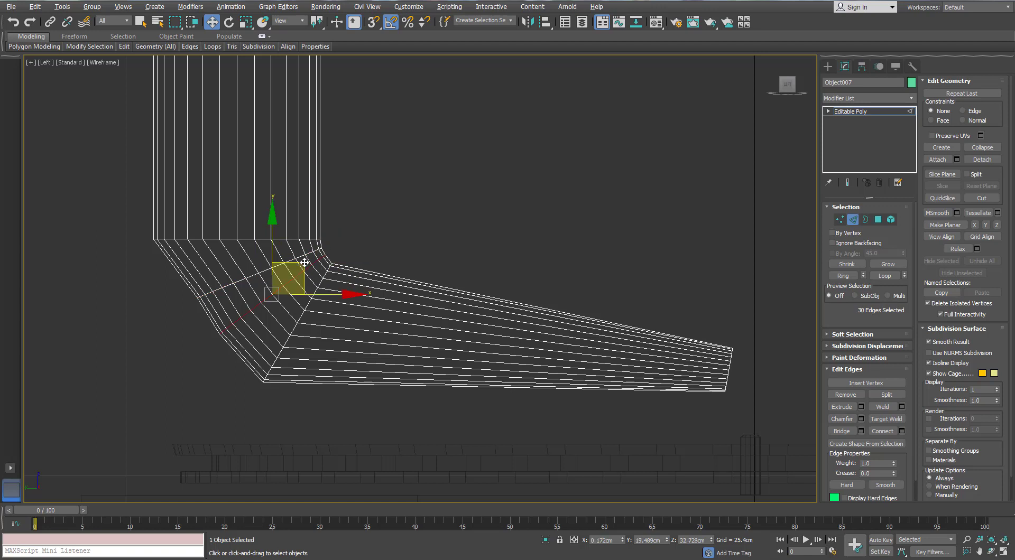
# Select both elbow loops together and shift them toward the outer side of the bend to round it.
pyautogui.click(356, 233)
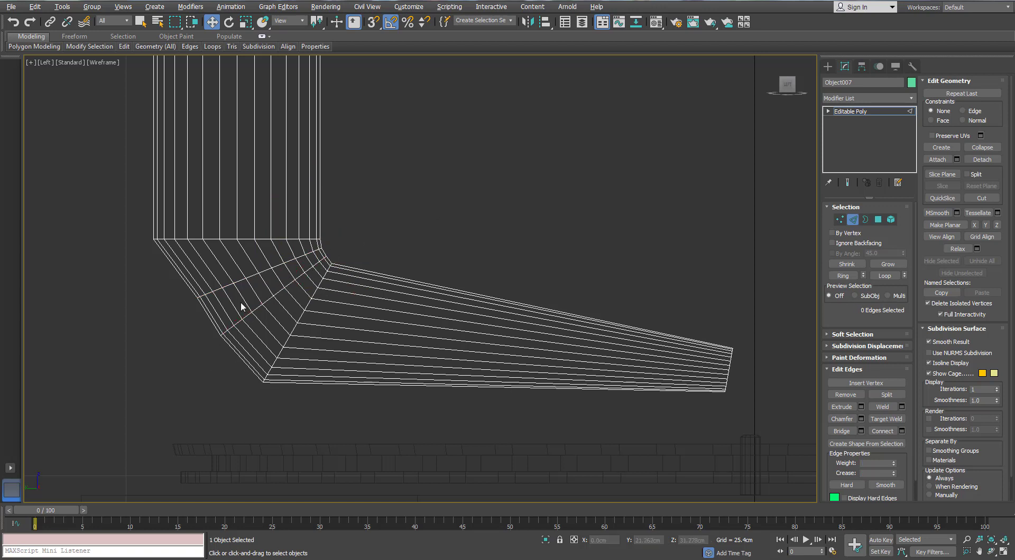
pyautogui.doubleClick(266, 272)
pyautogui.press('r')
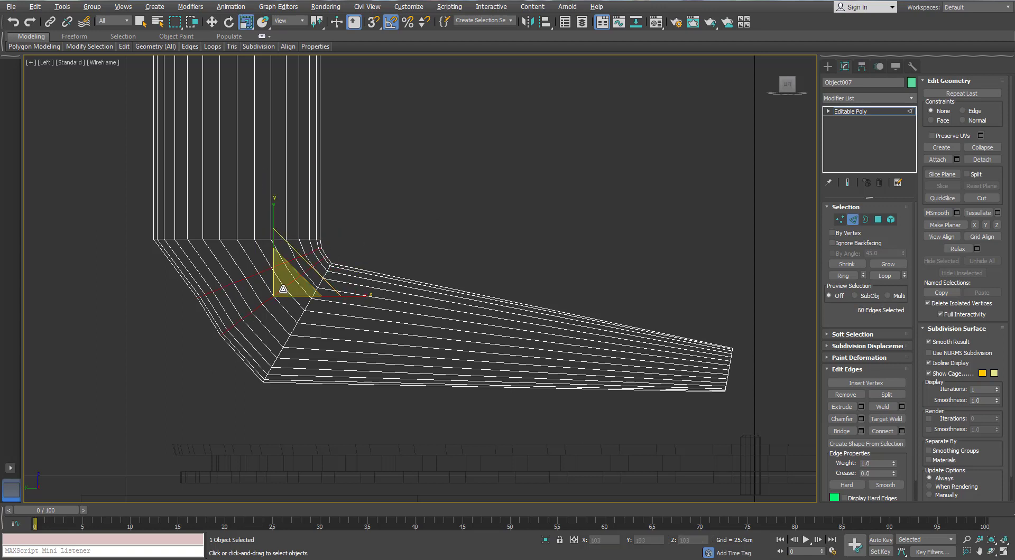
pyautogui.press('w')
pyautogui.moveTo(291, 275); pyautogui.dragTo(295, 271)
pyautogui.scroll(-3, 360, 225)
pyautogui.scroll(4, 332, 230)
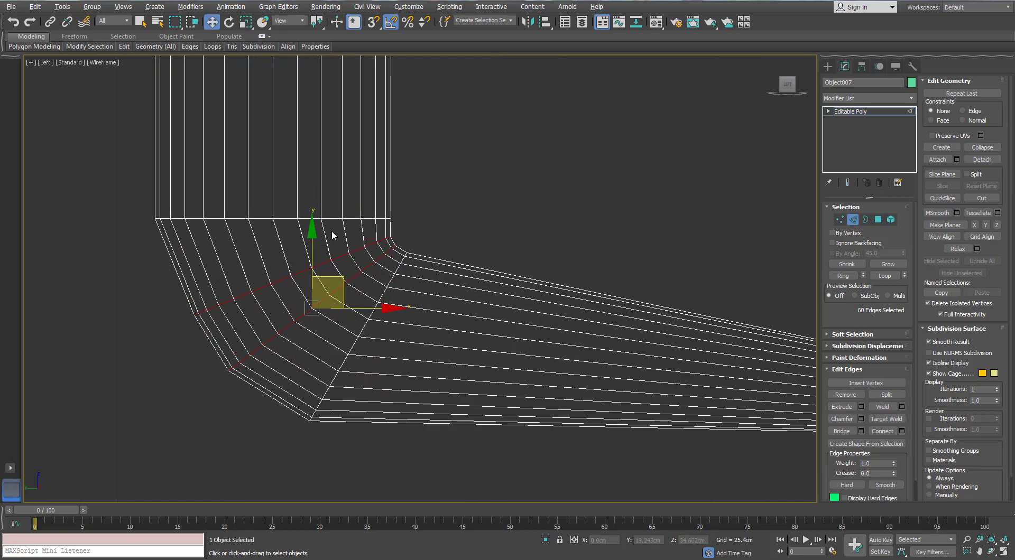
pyautogui.scroll(-3, 331, 231)
pyautogui.scroll(4, 331, 234)
pyautogui.press('r')
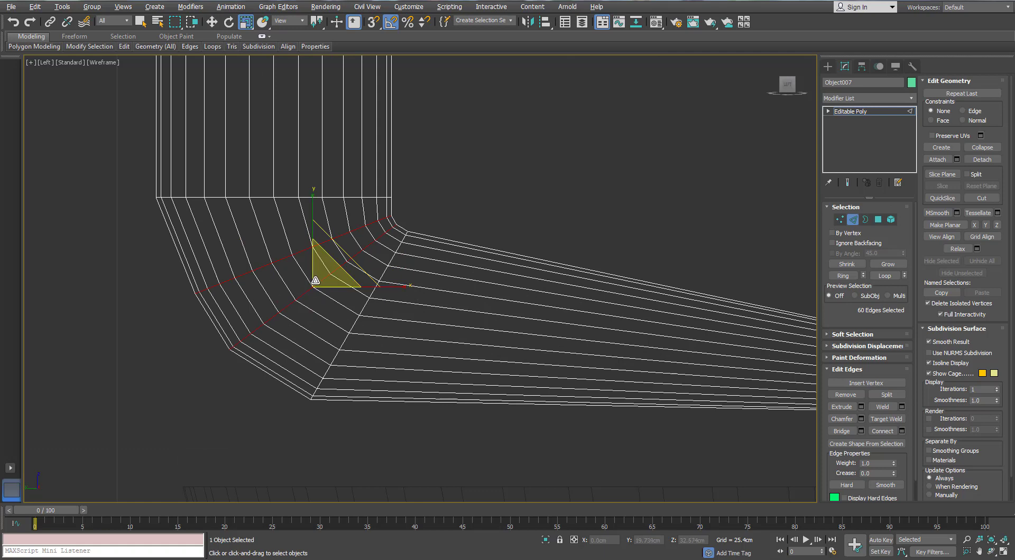
pyautogui.press('w')
pyautogui.moveTo(340, 259); pyautogui.dragTo(340, 260)
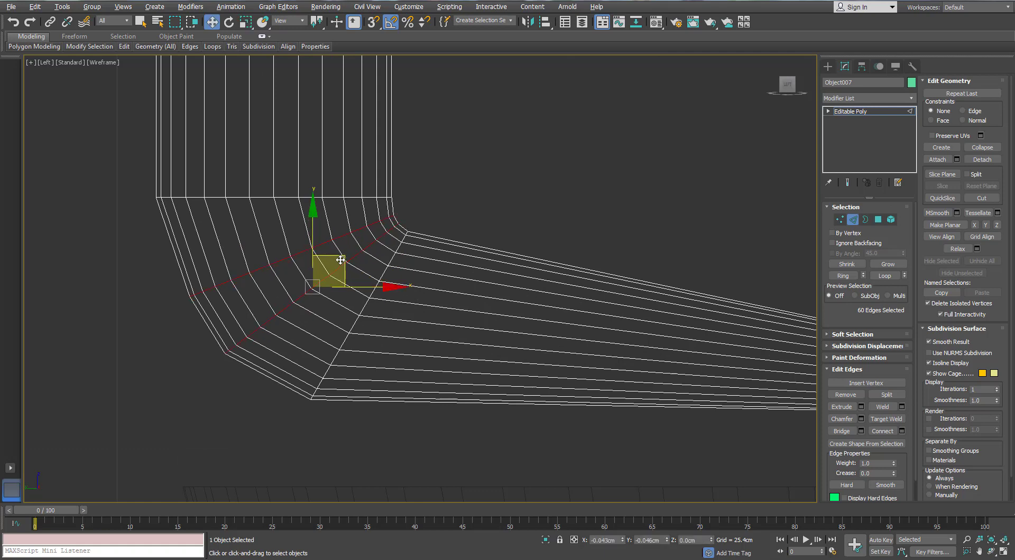
pyautogui.click(506, 185)
# Try to narrow the bulging elbow loops across the pipe's width by scaling them along one axis.
pyautogui.scroll(-8, 506, 185)
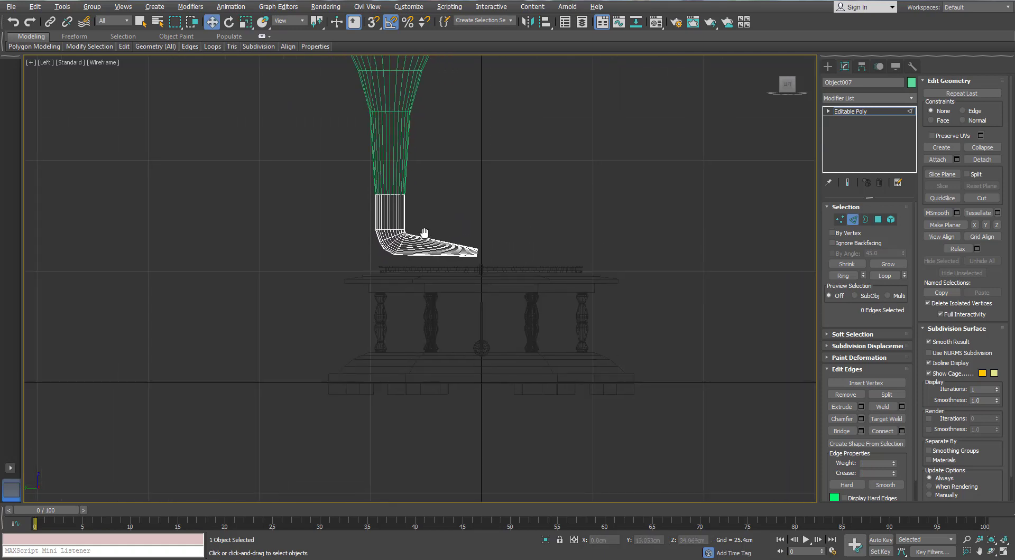
pyautogui.scroll(3, 506, 249)
pyautogui.press('p')
pyautogui.scroll(-5, 506, 250)
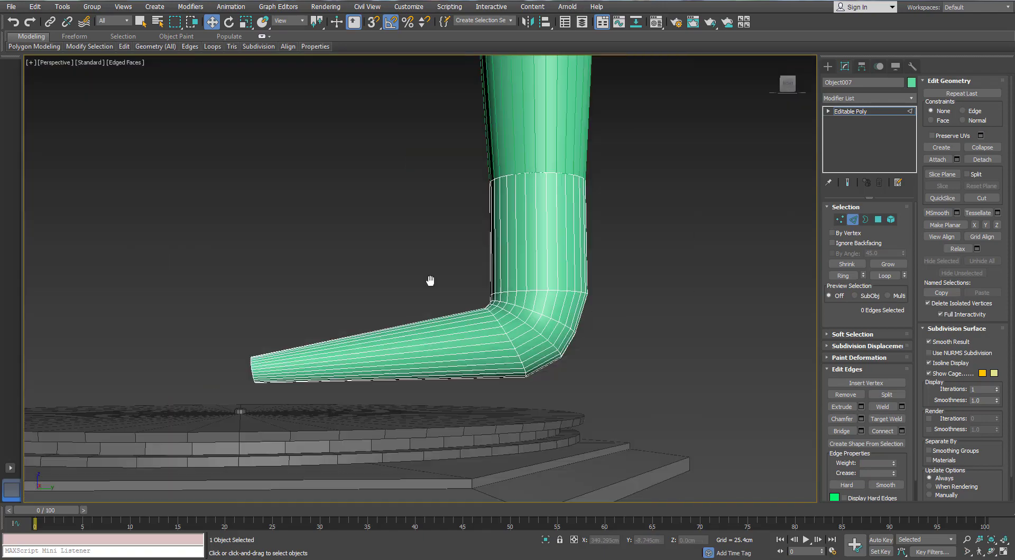
pyautogui.moveTo(430, 280)
pyautogui.keyDown('alt'); pyautogui.mouseDown(button='middle')
pyautogui.moveTo(464, 316)
pyautogui.moveTo(416, 245)
pyautogui.mouseUp(button='middle'); pyautogui.keyUp('alt')
pyautogui.scroll(6, 416, 244)
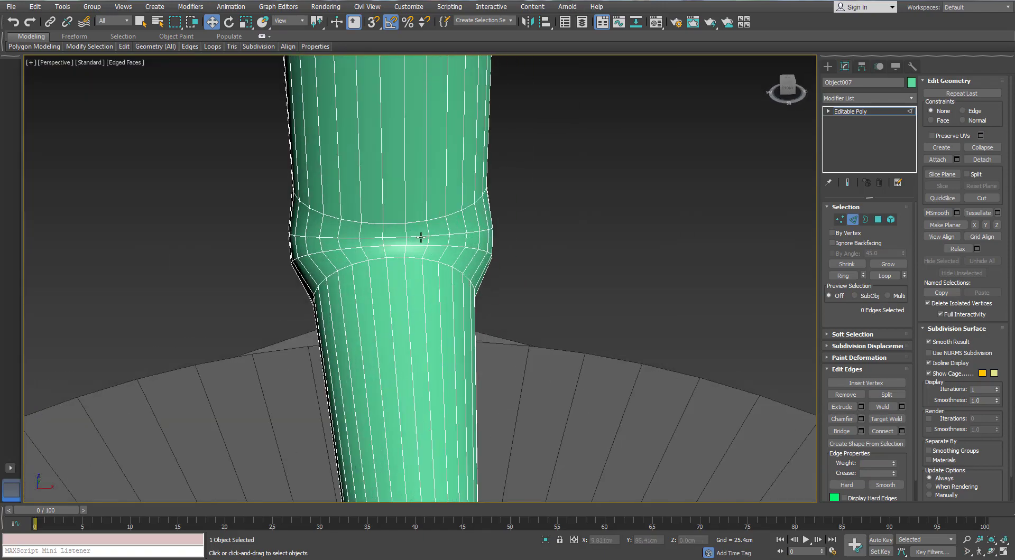
pyautogui.doubleClick(417, 245)
pyautogui.press('r')
pyautogui.moveTo(312, 232); pyautogui.dragTo(315, 231)
pyautogui.moveTo(442, 242)
pyautogui.keyDown('alt'); pyautogui.mouseDown(button='middle')
pyautogui.moveTo(427, 238)
pyautogui.moveTo(458, 237)
pyautogui.moveTo(517, 193)
pyautogui.moveTo(438, 239)
pyautogui.mouseUp(button='middle'); pyautogui.keyUp('alt')
pyautogui.hotkey('ctrl', 'z')
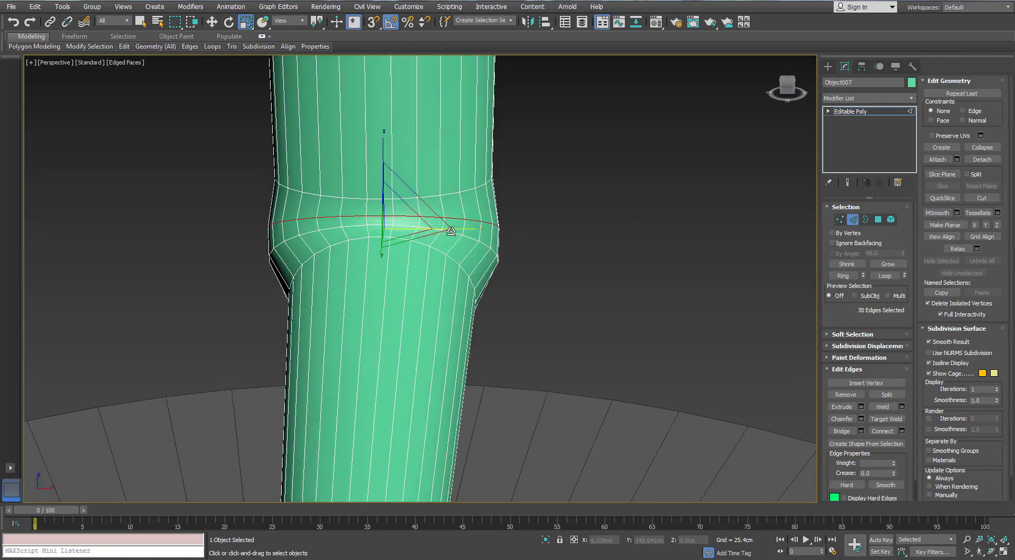
pyautogui.moveTo(455, 227); pyautogui.dragTo(451, 232)
# Select the added elbow loops and remove them together with their vertices.
pyautogui.click(422, 239)
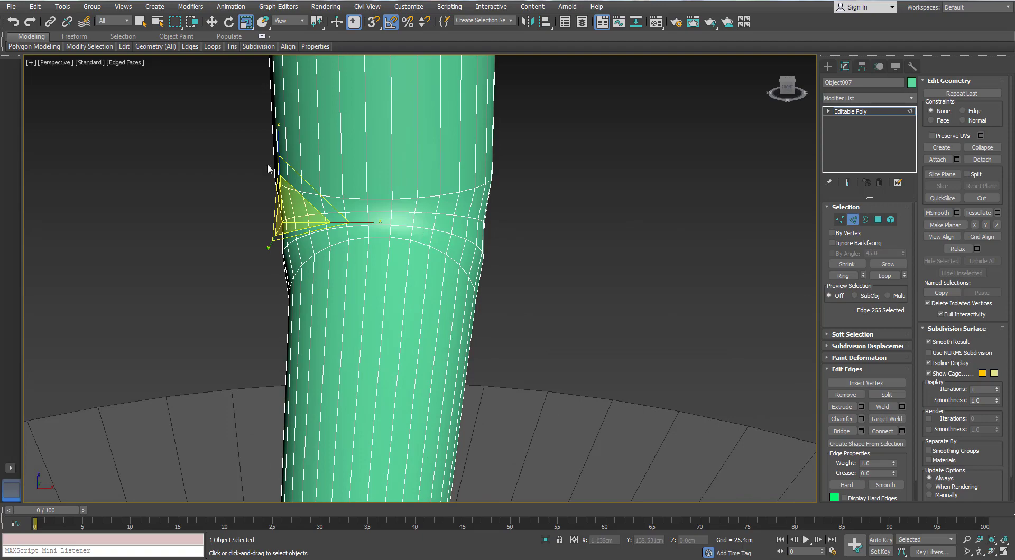
pyautogui.click(32, 25)
pyautogui.keyDown('ctrl'); pyautogui.doubleClick(274, 219); pyautogui.keyUp('ctrl')
pyautogui.keyDown('alt'); pyautogui.moveTo(274, 219); pyautogui.dragTo(228, 233, button='middle'); pyautogui.keyUp('alt')
pyautogui.hotkey('ctrl', 'BackSpace')
pyautogui.click(450, 191)
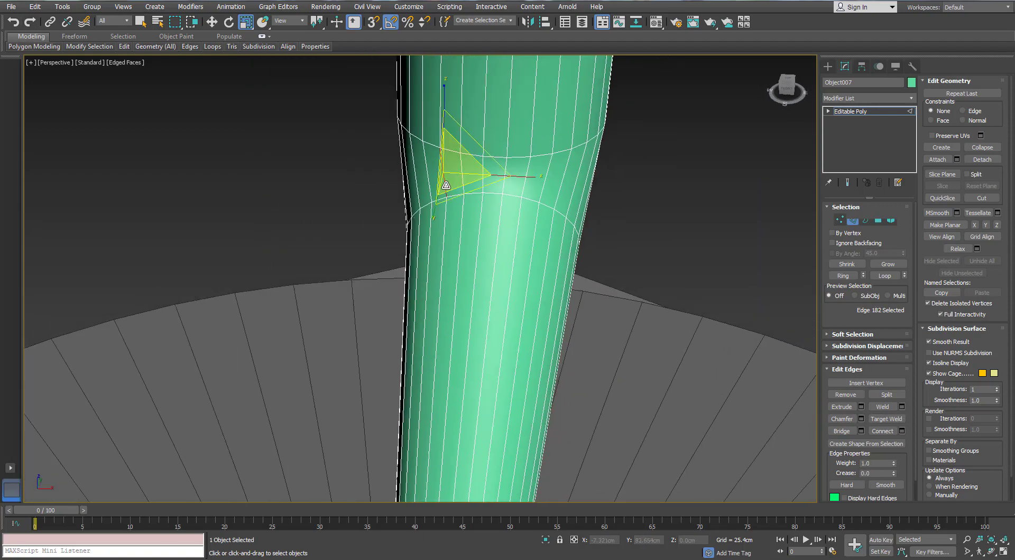
# Select the elbow's ring of edges again and connect it with 1 segment to add a fresh loop around the bend.
pyautogui.hotkey('alt', 'r')
pyautogui.keyDown('alt'); pyautogui.moveTo(475, 185); pyautogui.dragTo(574, 167, button='middle'); pyautogui.keyUp('alt')
pyautogui.click(901, 431)
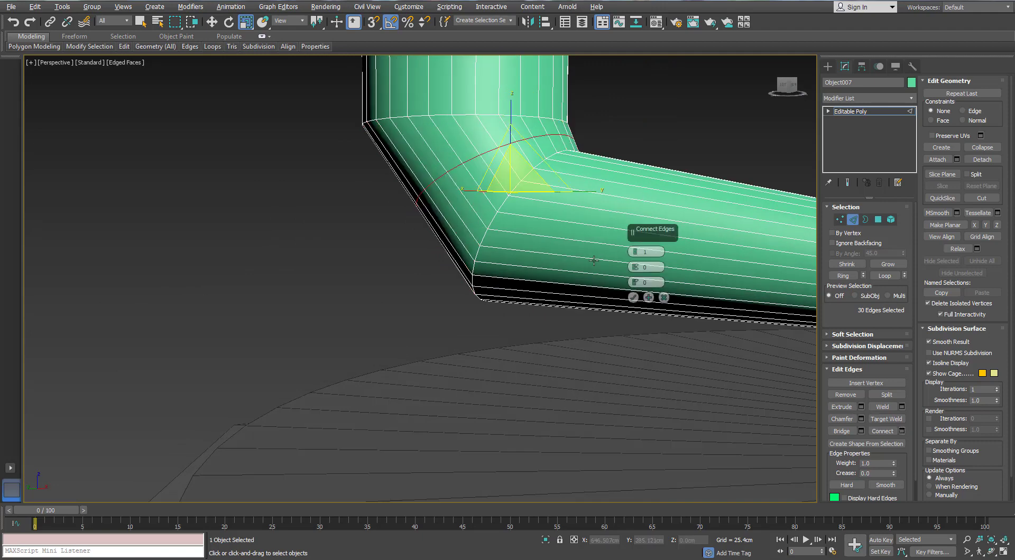
pyautogui.click(633, 297)
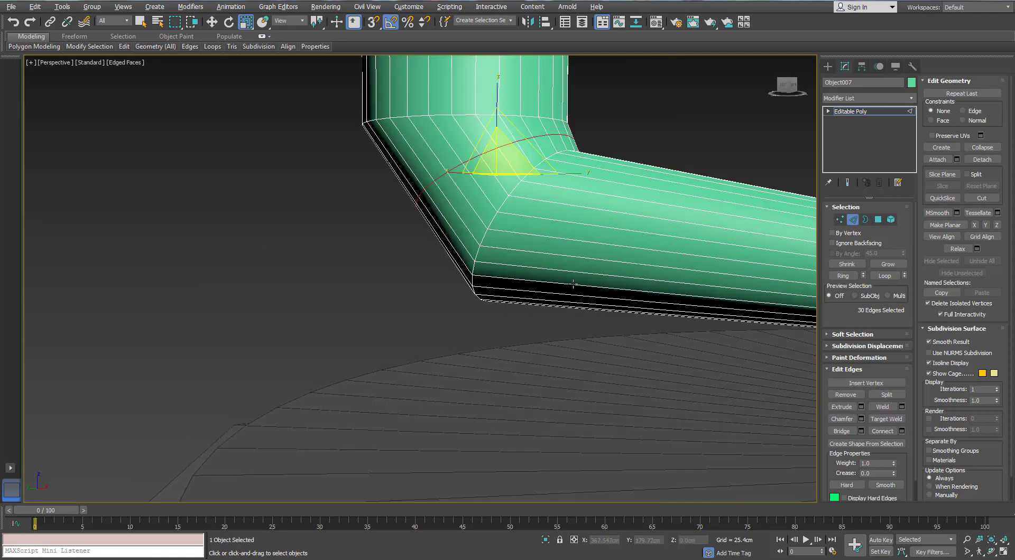
pyautogui.press('f')
pyautogui.press('l')
pyautogui.press('z')
pyautogui.scroll(-6, 453, 243)
pyautogui.scroll(1, 440, 238)
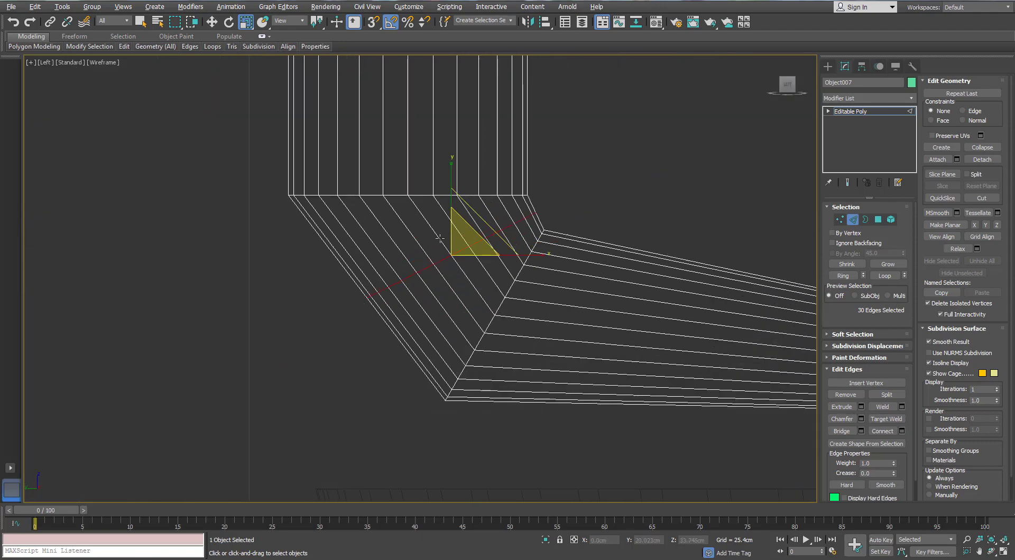
pyautogui.moveTo(441, 233)
pyautogui.mouseDown(button='middle')
pyautogui.moveTo(473, 231)
pyautogui.moveTo(413, 302)
pyautogui.mouseUp(button='middle')
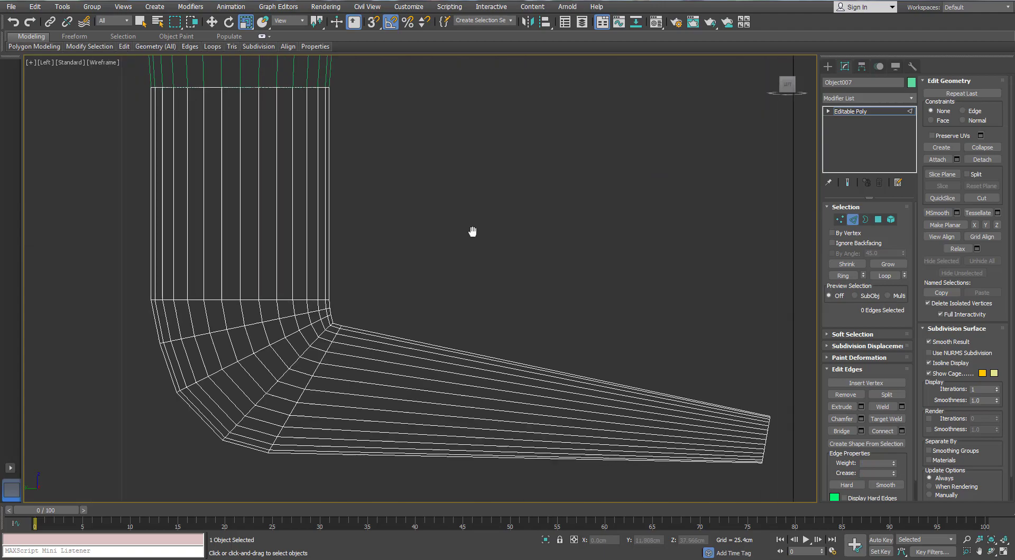
# Examine the rounded pipe elbow and the arm's open end above the turntable, from the whole model to close up.
pyautogui.press('p')
pyautogui.scroll(-1, 418, 254)
pyautogui.scroll(1, 418, 253)
pyautogui.scroll(-2, 417, 254)
pyautogui.press('F3')
pyautogui.scroll(-6, 412, 307)
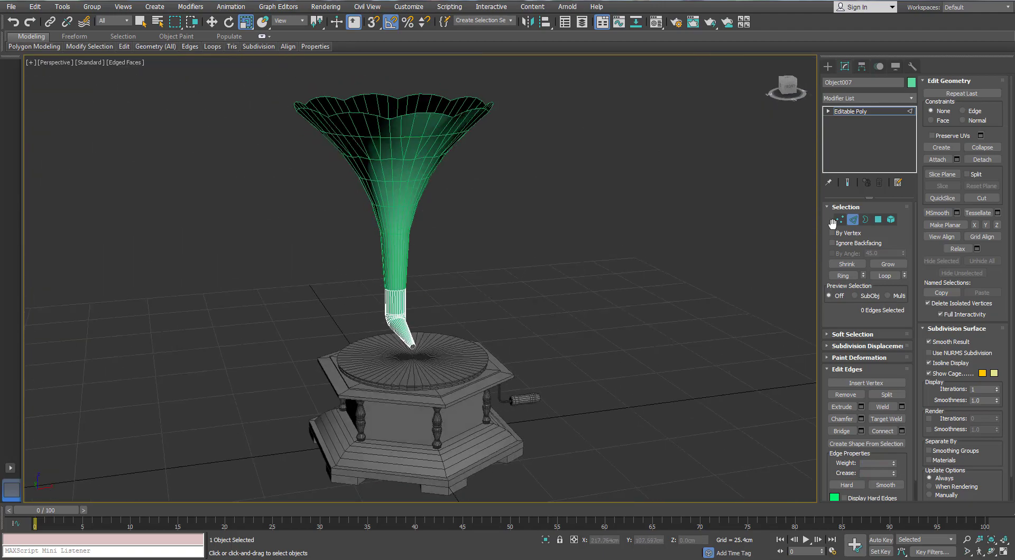
pyautogui.moveTo(428, 244); pyautogui.dragTo(412, 172, button='middle')
pyautogui.scroll(5, 391, 285)
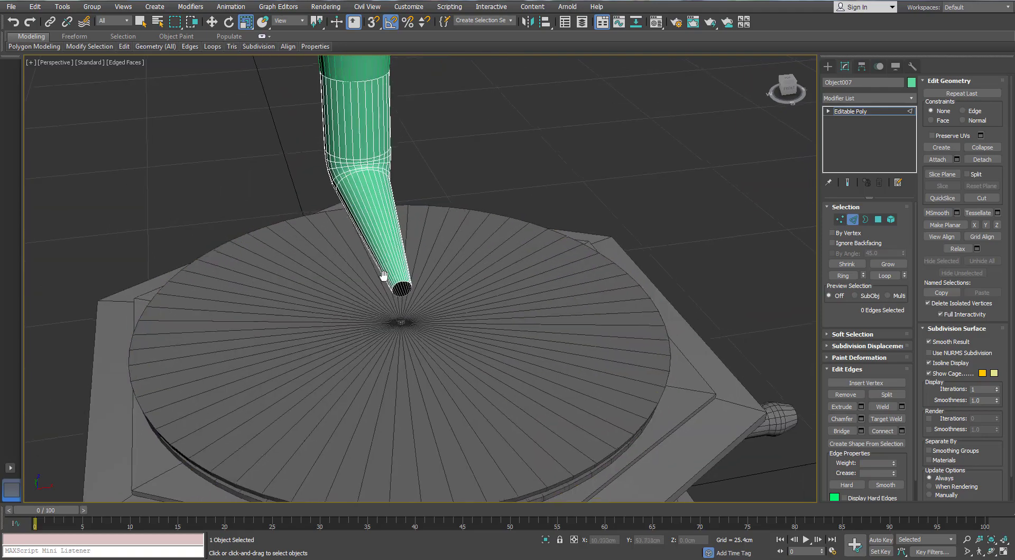
# Rotate the whole horn pipe about its vertical axis to a Z rotation of 4 degrees, swinging its arm away from the turntable's centre.
pyautogui.click(852, 219)
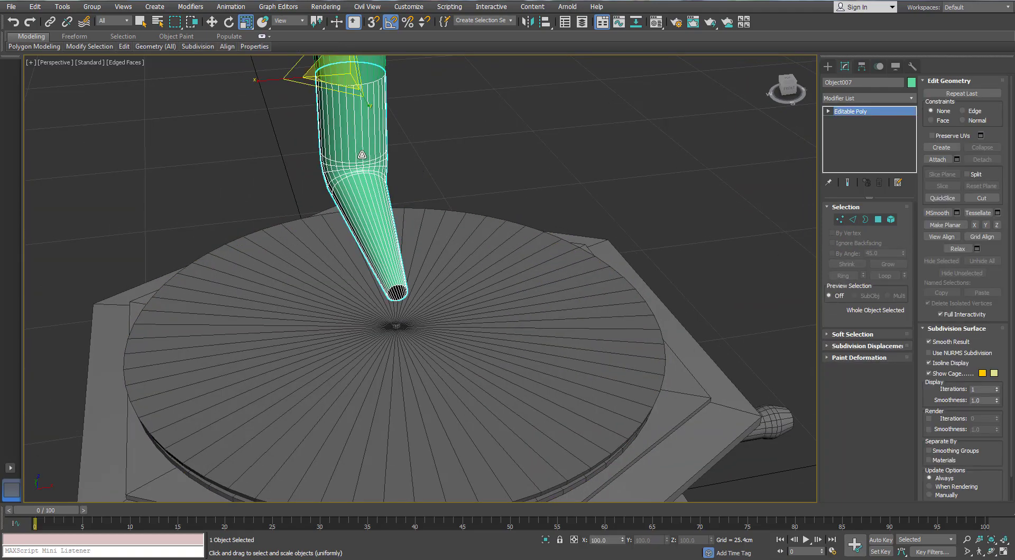
pyautogui.moveTo(402, 158); pyautogui.dragTo(357, 248, button='middle')
pyautogui.press('e')
pyautogui.moveTo(349, 180); pyautogui.dragTo(391, 225)
pyautogui.keyDown('alt'); pyautogui.moveTo(391, 226); pyautogui.dragTo(367, 238, button='middle'); pyautogui.keyUp('alt')
pyautogui.moveTo(367, 238); pyautogui.dragTo(422, 222, button='middle')
pyautogui.scroll(-3, 389, 142)
pyautogui.scroll(6, 440, 227)
pyautogui.scroll(-5, 441, 228)
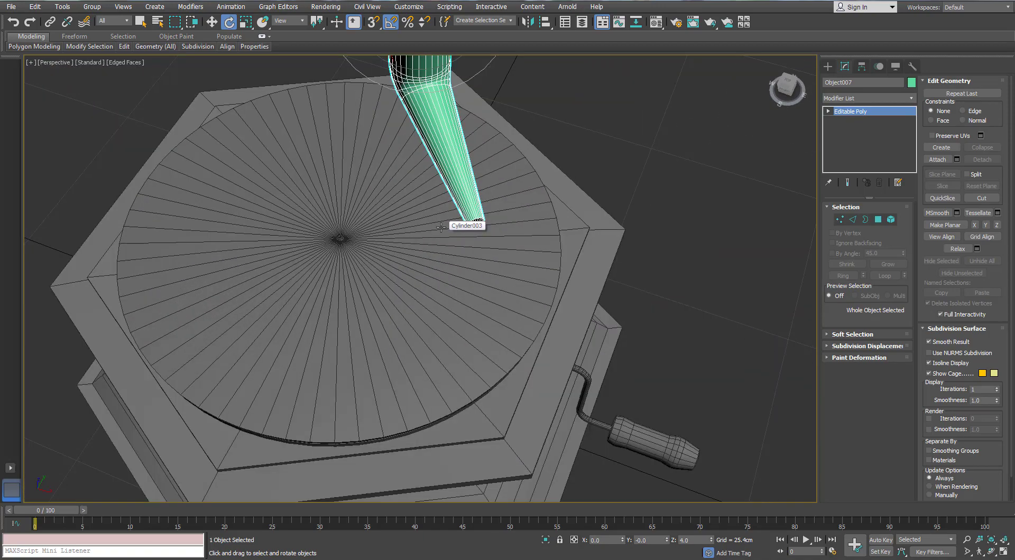
# Hide the flared horn in the Top view to expose the pipe and turntable beneath it.
pyautogui.press('t')
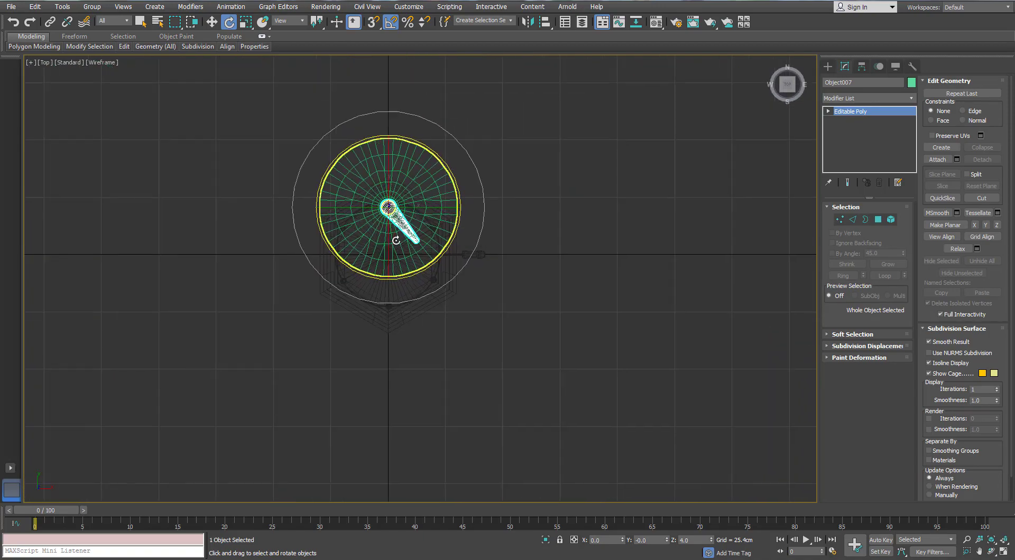
pyautogui.click(433, 201)
pyautogui.rightClick(458, 148)
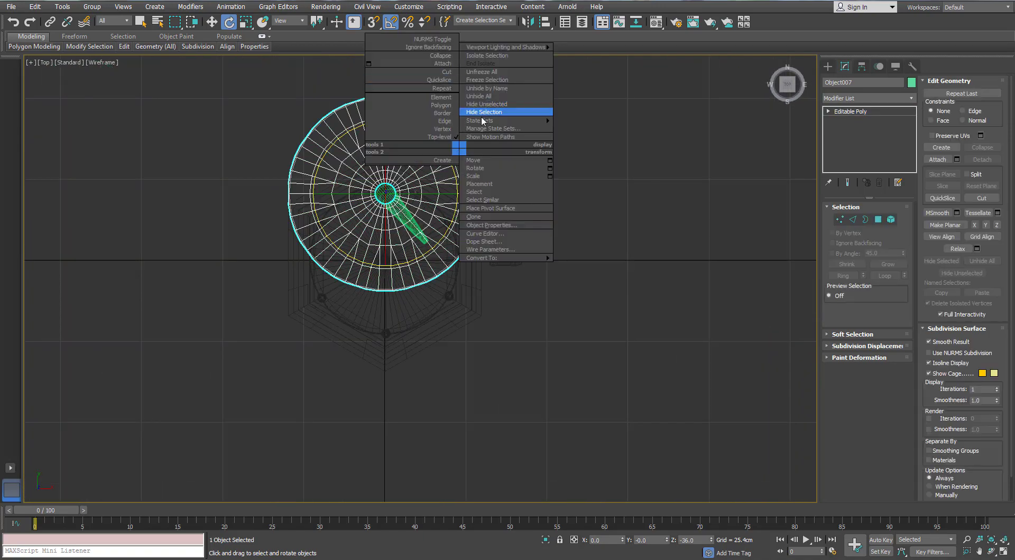
pyautogui.click(481, 115)
# Shift the vertices at the pipe's narrow open end slightly in the Top view to adjust the arm's tip.
pyautogui.scroll(4, 392, 215)
pyautogui.click(385, 204)
pyautogui.scroll(-2, 296, 200)
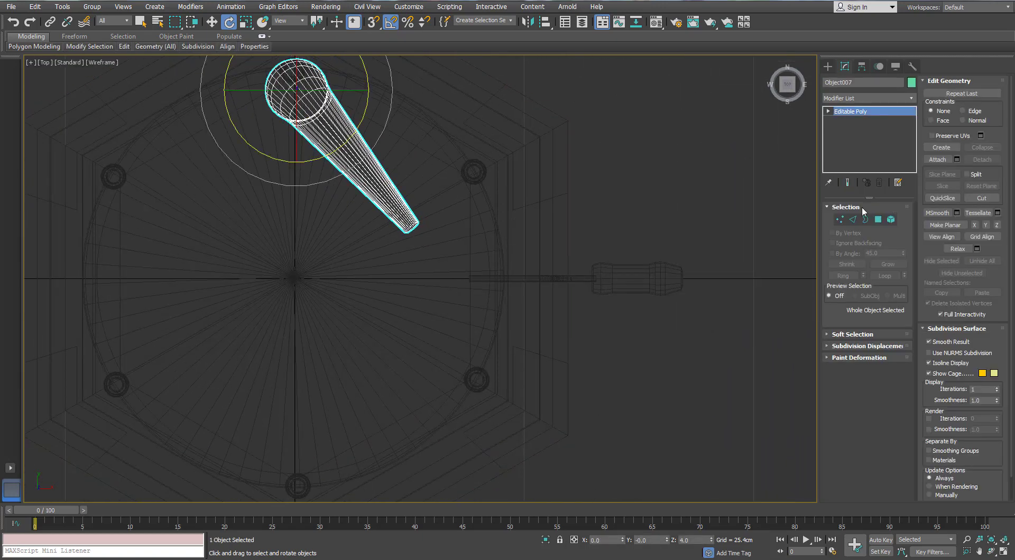
pyautogui.click(840, 219)
pyautogui.moveTo(448, 204); pyautogui.dragTo(375, 261)
pyautogui.press('w')
pyautogui.moveTo(442, 209); pyautogui.dragTo(438, 204)
pyautogui.scroll(5, 428, 241)
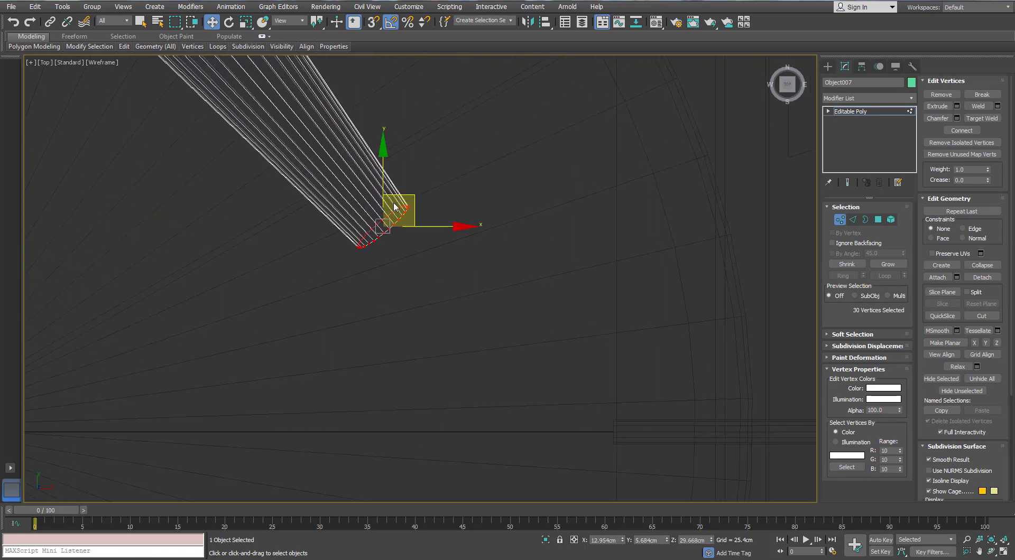
pyautogui.press('1')
# Draw a two-segment open line with one corner, starting just beyond the pipe's open end and bending back toward the turntable's centre.
pyautogui.click(827, 67)
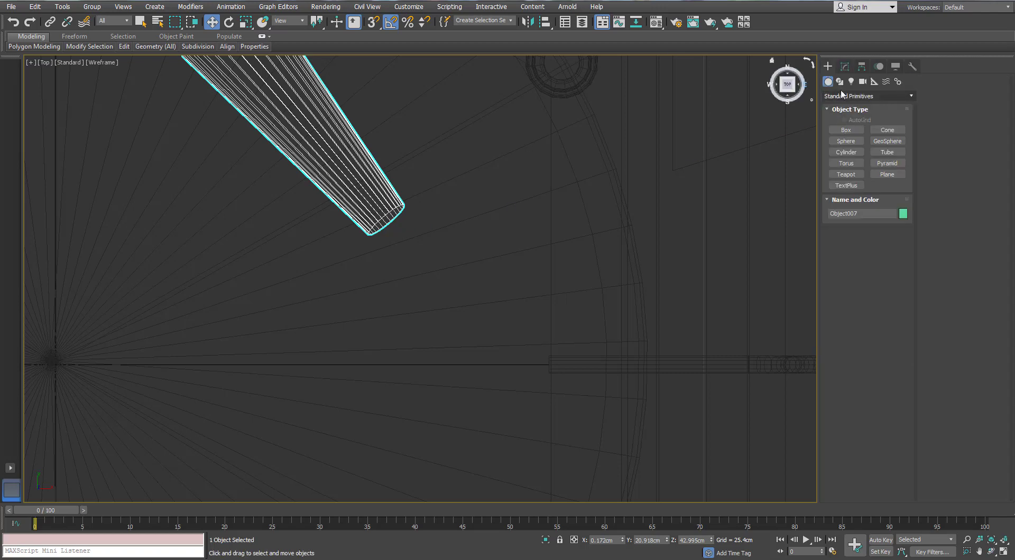
pyautogui.click(839, 82)
pyautogui.click(845, 137)
pyautogui.scroll(-5, 449, 220)
pyautogui.scroll(3, 451, 221)
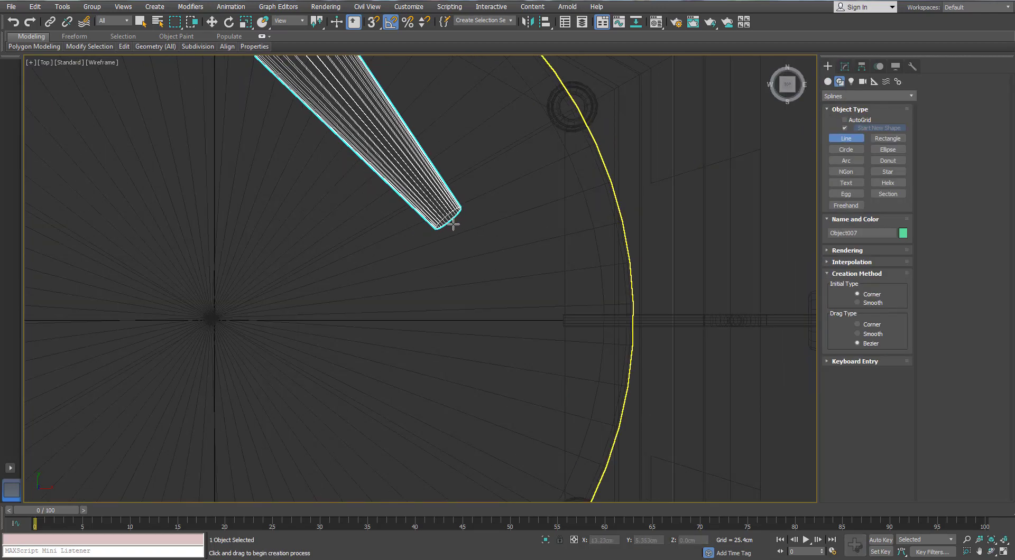
pyautogui.click(453, 224)
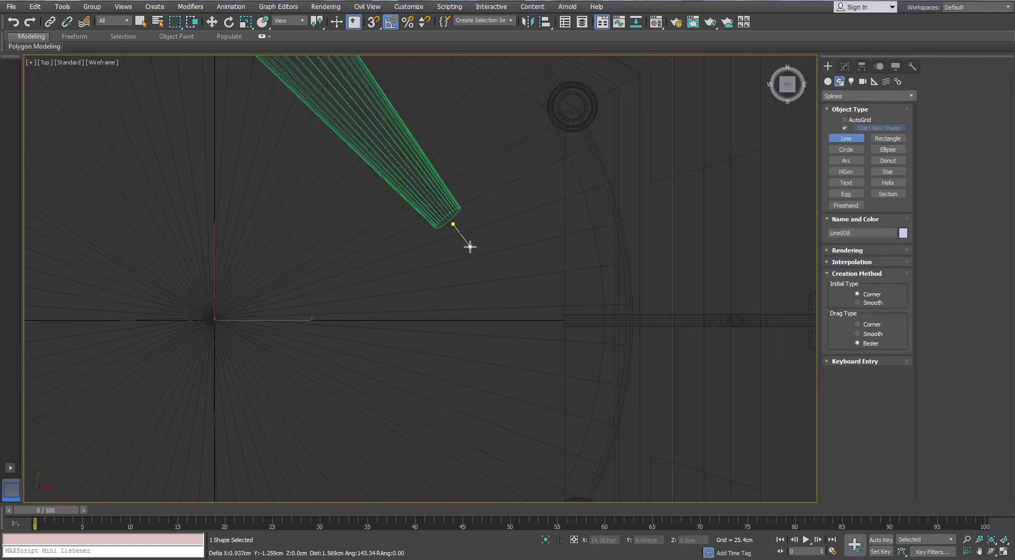
pyautogui.scroll(2, 446, 239)
pyautogui.rightClick(446, 240)
pyautogui.press('w')
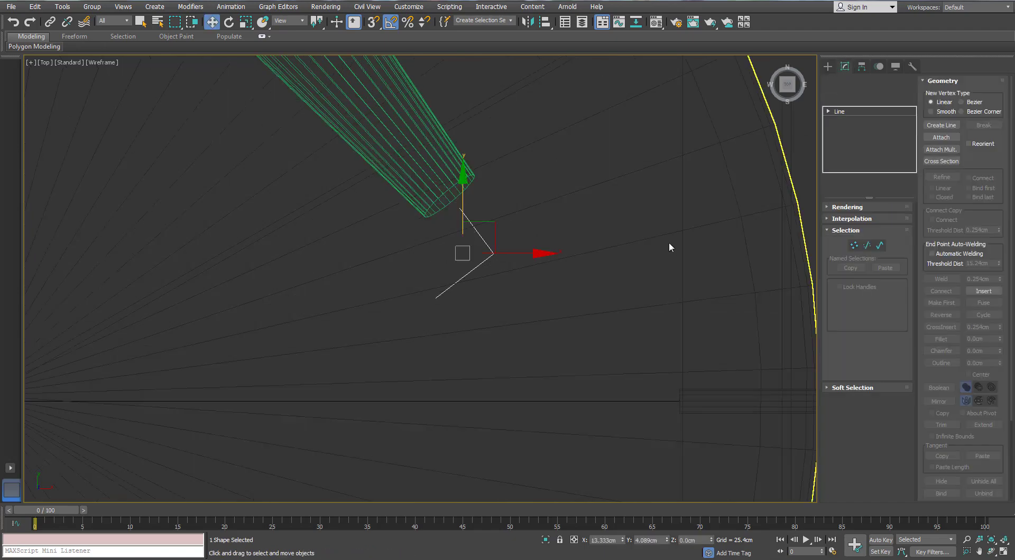
# Round the corner vertex of the bent line with a fillet.
pyautogui.click(854, 245)
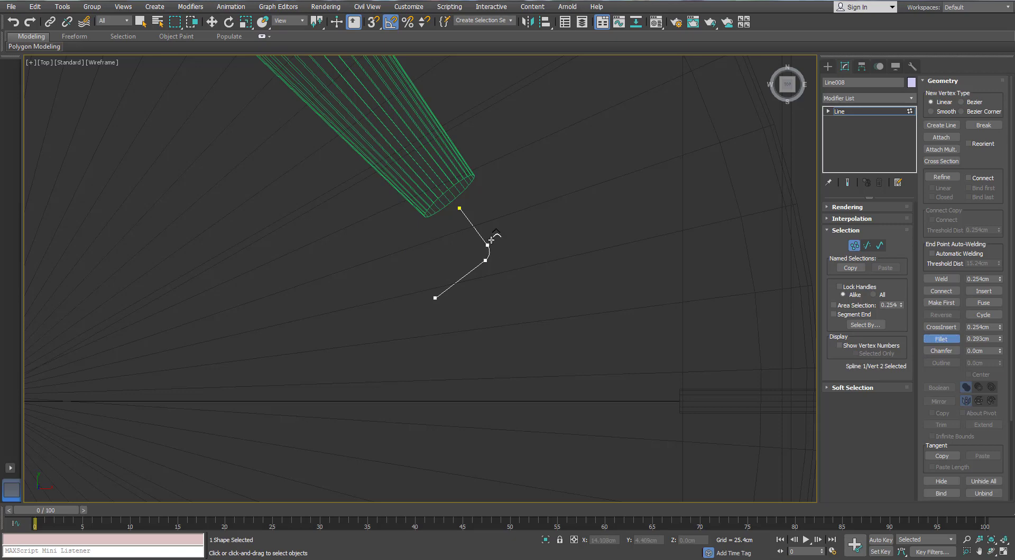
# Finish filleting the line's corner and enable the line's rendered thickness in the viewport.
pyautogui.rightClick(484, 214)
pyautogui.scroll(-2, 521, 231)
pyautogui.rightClick(443, 262)
pyautogui.click(369, 353)
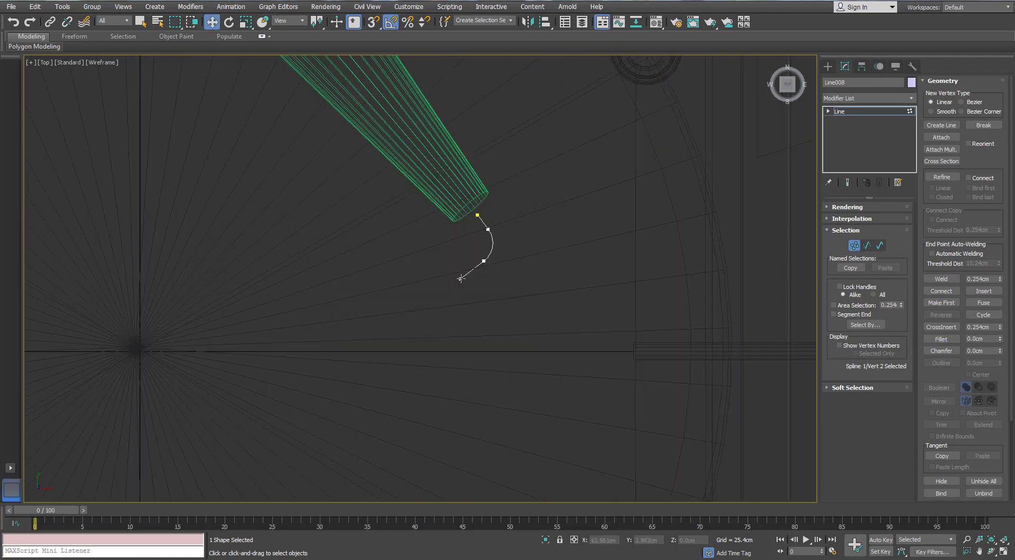
pyautogui.click(845, 207)
pyautogui.click(830, 226)
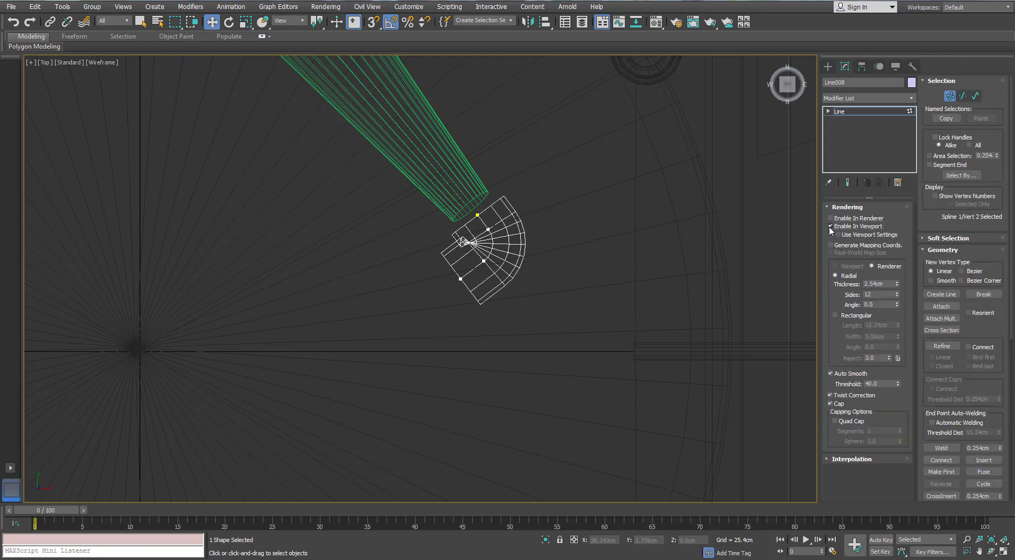
# In a shaded perspective view, raise the whole elbow line to Z 29.612 cm, level with the green pipe's open end.
pyautogui.keyDown('alt'); pyautogui.moveTo(687, 224); pyautogui.dragTo(492, 264, button='middle'); pyautogui.keyUp('alt')
pyautogui.scroll(1, 493, 261)
pyautogui.scroll(-3, 493, 261)
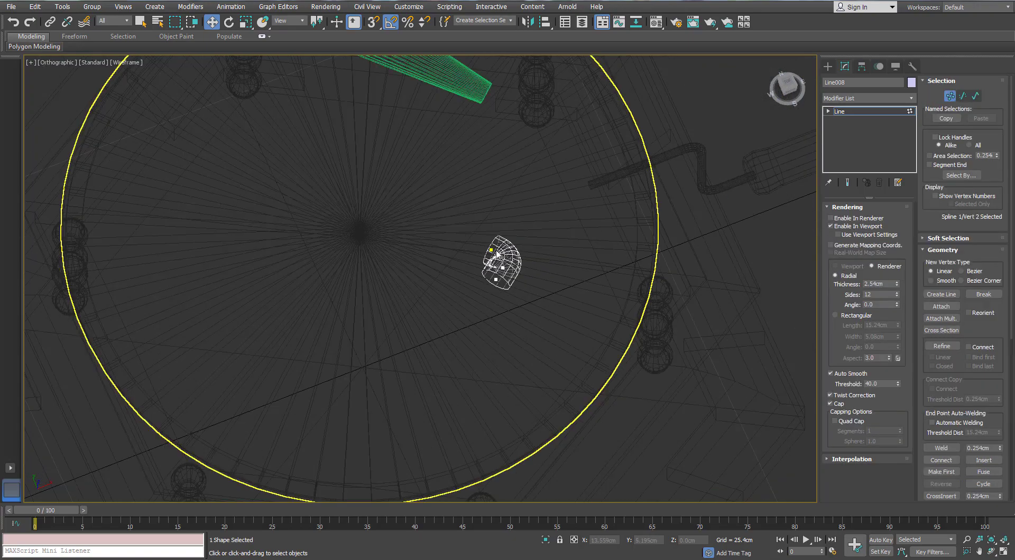
pyautogui.press('p')
pyautogui.press('z')
pyautogui.scroll(-5, 491, 258)
pyautogui.scroll(-6, 492, 262)
pyautogui.keyDown('alt'); pyautogui.moveTo(499, 170); pyautogui.dragTo(475, 324, button='middle'); pyautogui.keyUp('alt')
pyautogui.press('F3')
pyautogui.press('2')
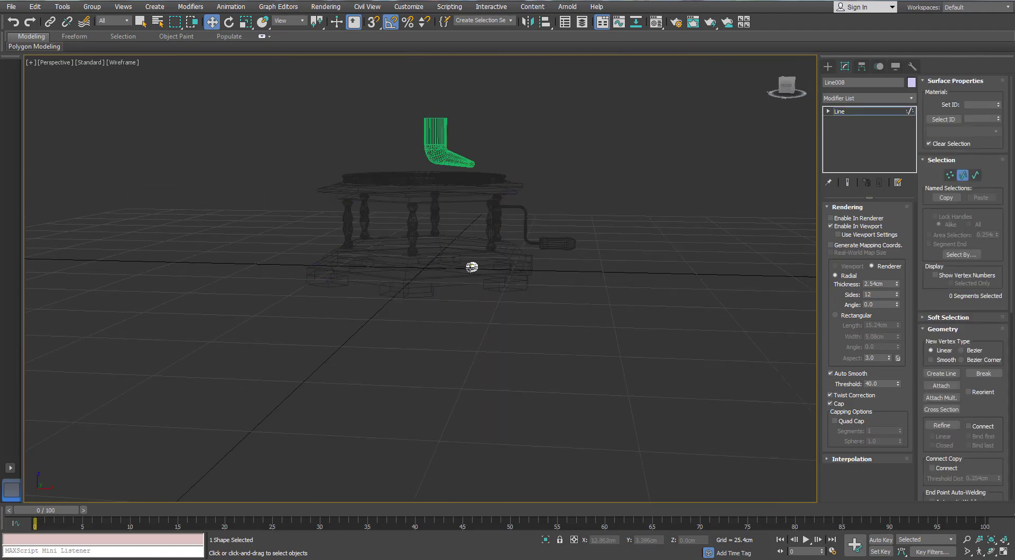
pyautogui.click(471, 267)
pyautogui.click(962, 176)
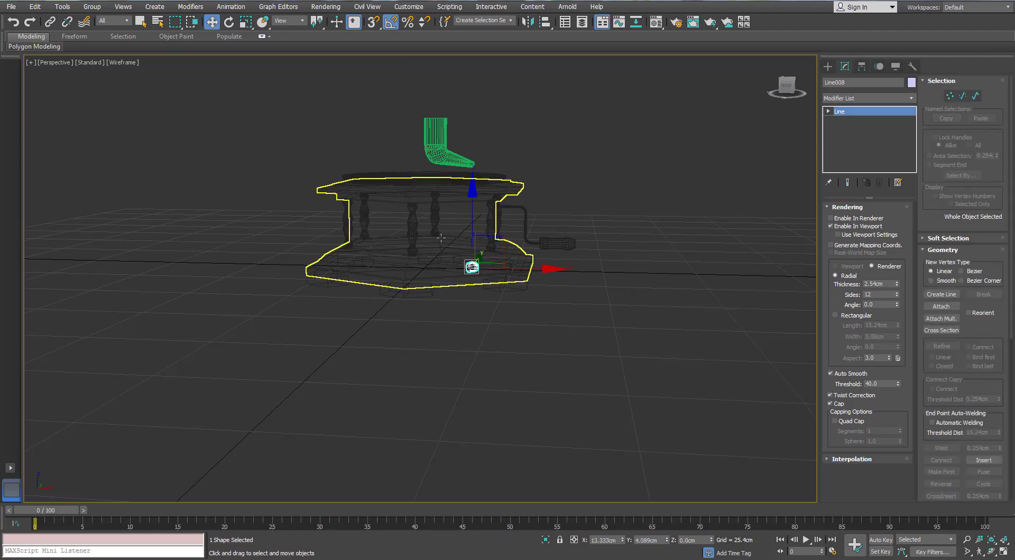
pyautogui.moveTo(474, 265)
pyautogui.keyDown('alt'); pyautogui.mouseDown(button='middle')
pyautogui.moveTo(476, 183)
pyautogui.moveTo(476, 243)
pyautogui.mouseUp(button='middle'); pyautogui.keyUp('alt')
pyautogui.scroll(8, 479, 185)
pyautogui.scroll(-5, 483, 194)
pyautogui.press('F3')
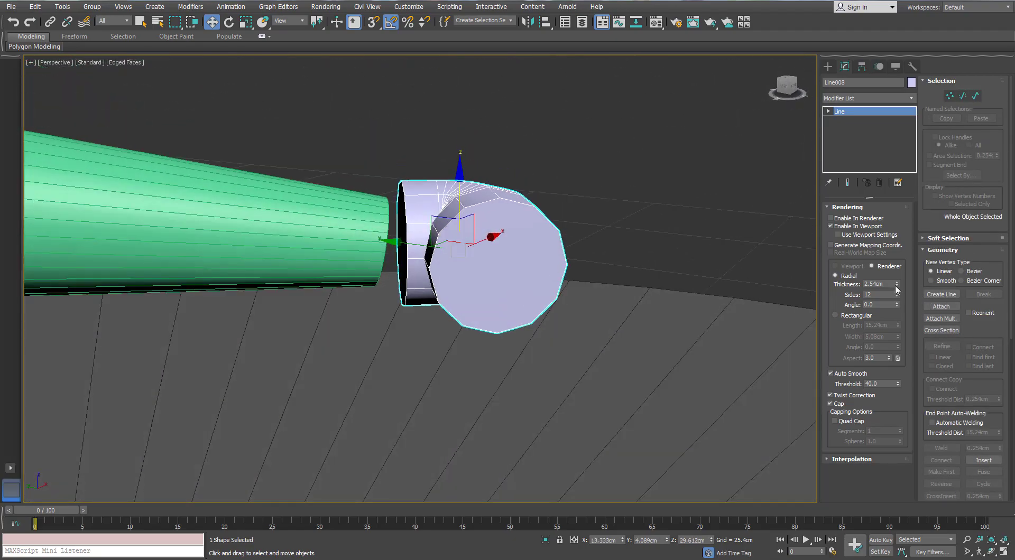
# Set the elbow's radial thickness to 1.905 cm to match the green pipe's end.
pyautogui.moveTo(896, 285); pyautogui.dragTo(896, 287)
pyautogui.keyDown('alt'); pyautogui.moveTo(585, 242); pyautogui.dragTo(642, 271, button='middle'); pyautogui.keyUp('alt')
pyautogui.scroll(6, 450, 256)
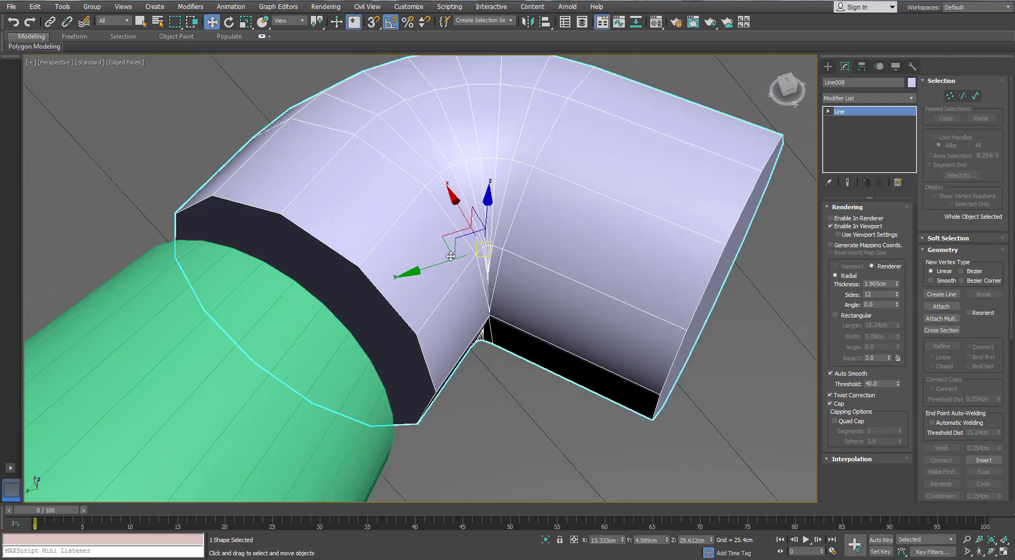
pyautogui.scroll(-6, 450, 257)
pyautogui.keyDown('alt'); pyautogui.moveTo(475, 254); pyautogui.dragTo(550, 246, button='middle'); pyautogui.keyUp('alt')
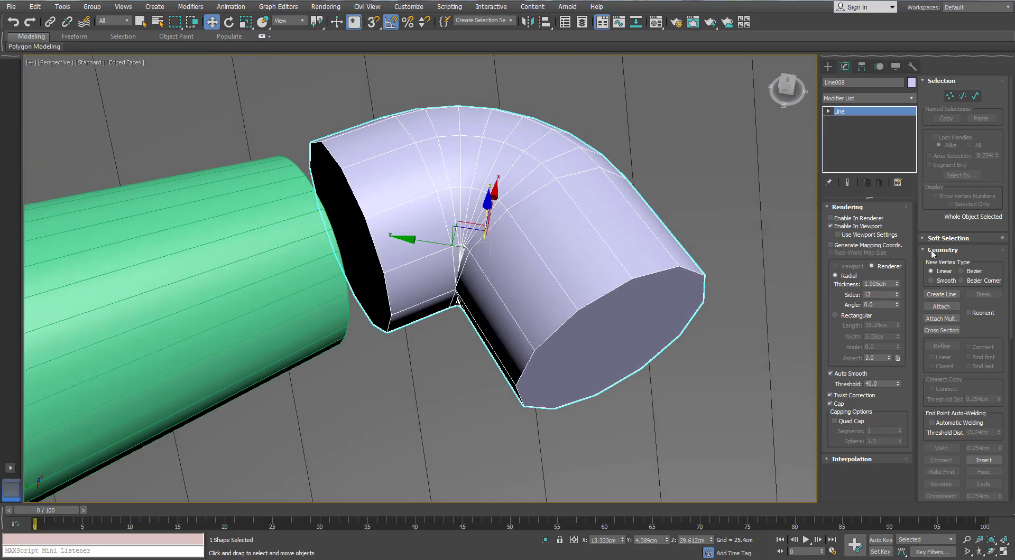
pyautogui.scroll(-2, 740, 214)
pyautogui.keyDown('alt'); pyautogui.moveTo(740, 214); pyautogui.dragTo(744, 210, button='middle'); pyautogui.keyUp('alt')
# Select the elbow line's free end vertex, then the two vertices on the side facing the green pipe.
pyautogui.click(949, 96)
pyautogui.keyDown('alt'); pyautogui.moveTo(582, 317); pyautogui.dragTo(507, 327, button='middle'); pyautogui.keyUp('alt')
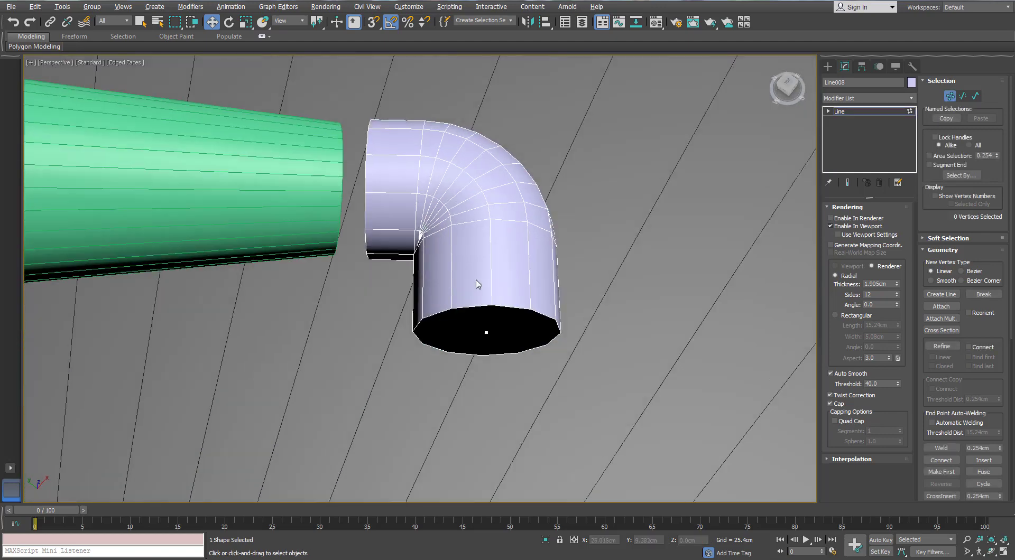
pyautogui.click(480, 335)
pyautogui.moveTo(494, 299); pyautogui.dragTo(494, 299)
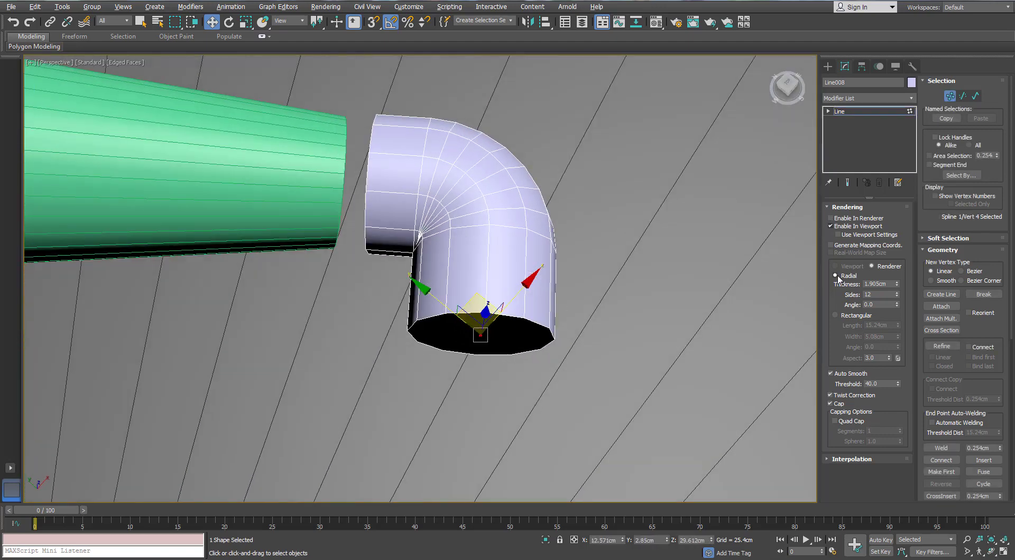
pyautogui.moveTo(613, 218); pyautogui.dragTo(587, 212, button='middle')
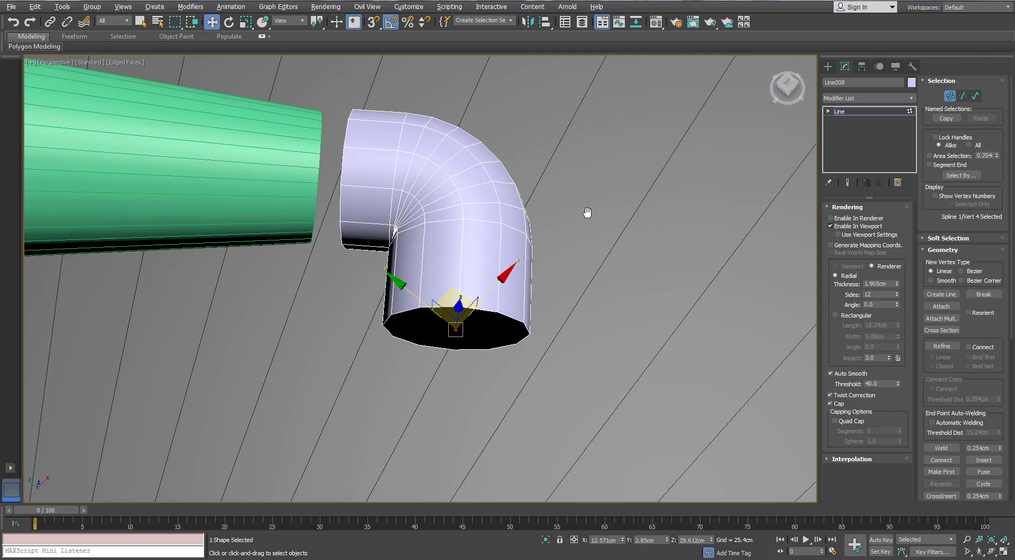
pyautogui.click(830, 226)
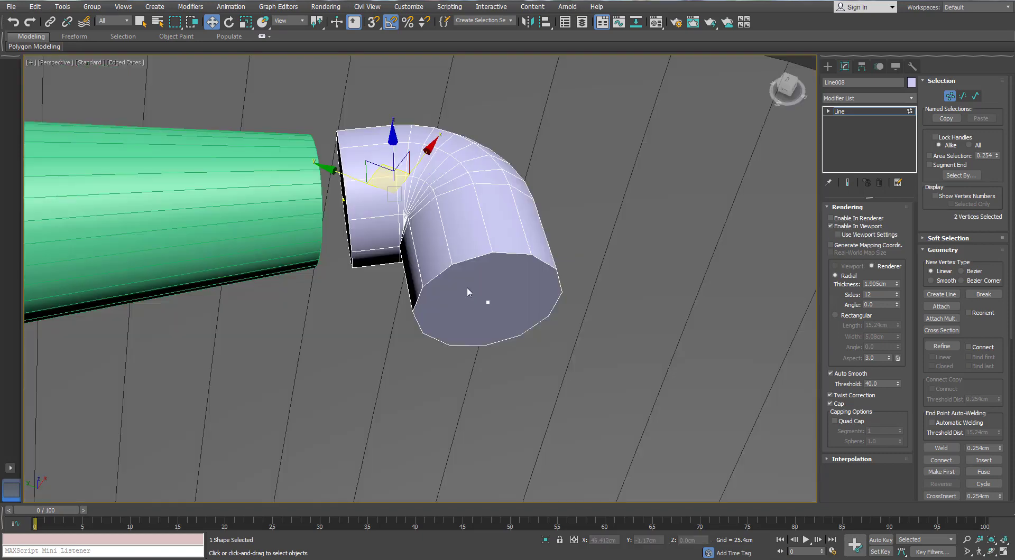
# Set the elbow's radial cross-section to 30 sides.
pyautogui.keyDown('alt'); pyautogui.moveTo(467, 286); pyautogui.dragTo(472, 210, button='middle'); pyautogui.keyUp('alt')
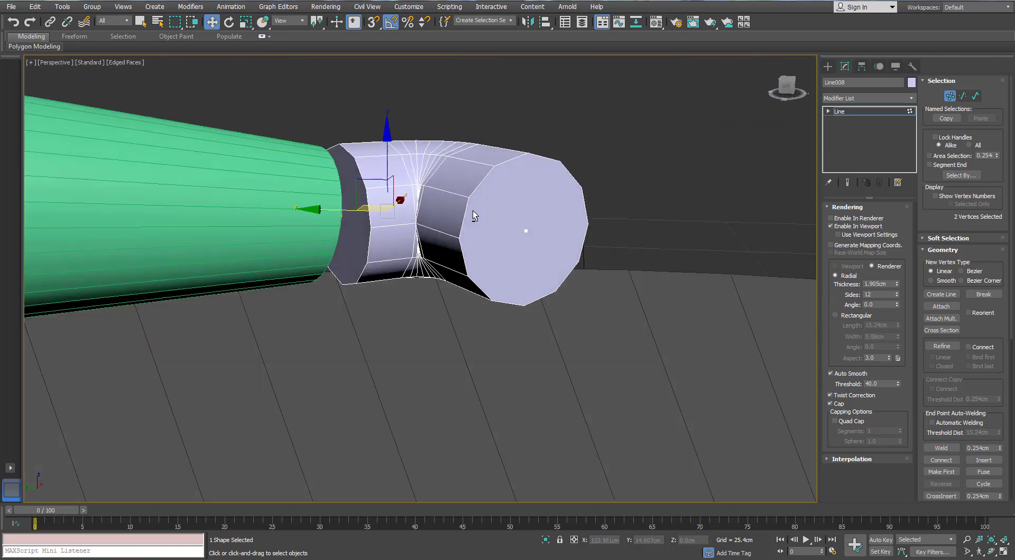
pyautogui.moveTo(897, 299); pyautogui.dragTo(837, 301)
pyautogui.keyDown('alt'); pyautogui.moveTo(487, 148); pyautogui.dragTo(476, 161, button='middle'); pyautogui.keyUp('alt')
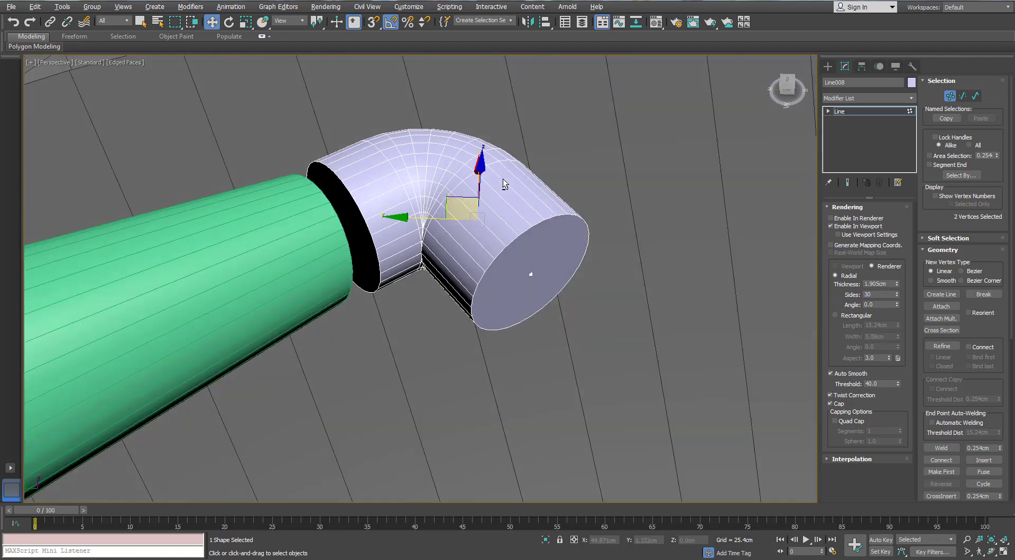
pyautogui.scroll(4, 464, 165)
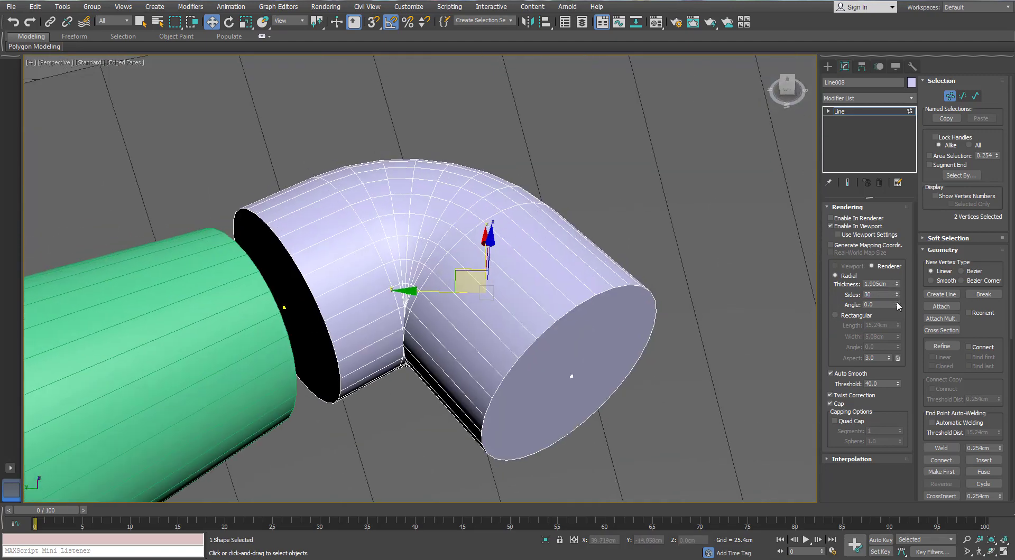
# Set the elbow's cross-section angle to -0.81 to line its edges up with the green pipe's.
pyautogui.keyDown('alt'); pyautogui.moveTo(395, 247); pyautogui.dragTo(353, 290, button='middle'); pyautogui.keyUp('alt')
pyautogui.scroll(3, 259, 185)
pyautogui.moveTo(259, 185); pyautogui.dragTo(341, 229, button='middle')
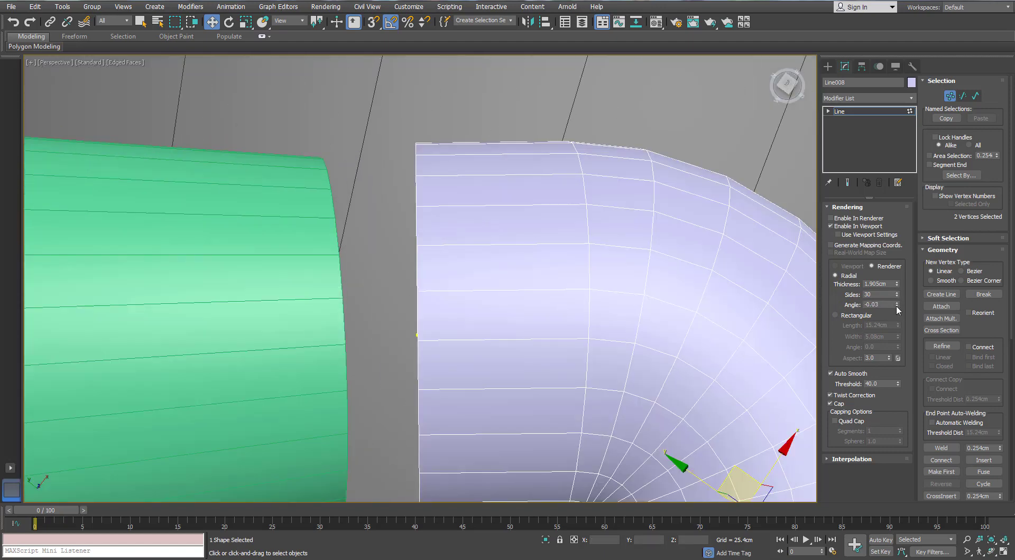
pyautogui.moveTo(893, 326); pyautogui.dragTo(890, 345)
pyautogui.scroll(-5, 512, 242)
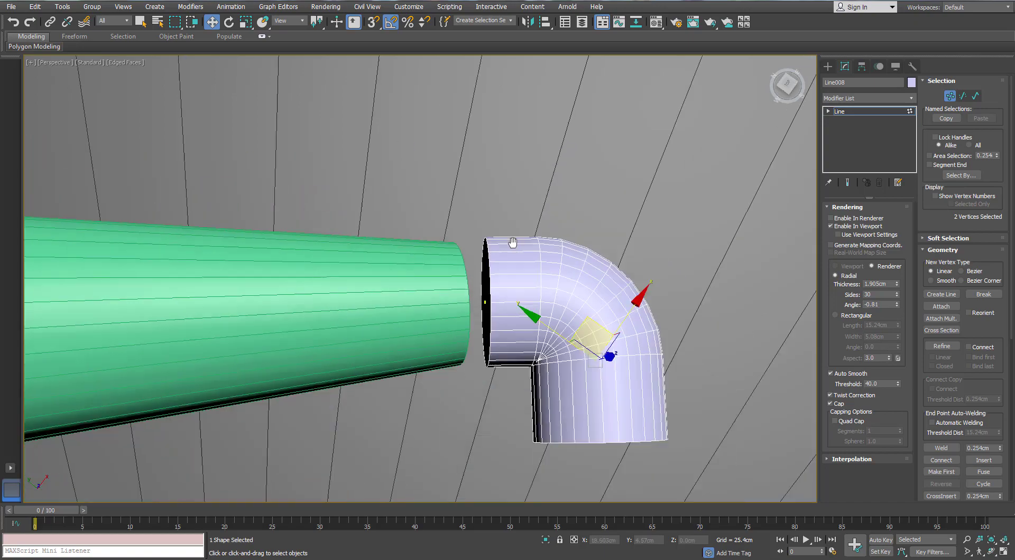
pyautogui.keyDown('alt'); pyautogui.moveTo(512, 243); pyautogui.dragTo(667, 204, button='middle'); pyautogui.keyUp('alt')
pyautogui.scroll(4, 517, 242)
pyautogui.keyDown('alt'); pyautogui.moveTo(517, 242); pyautogui.dragTo(539, 243, button='middle'); pyautogui.keyUp('alt')
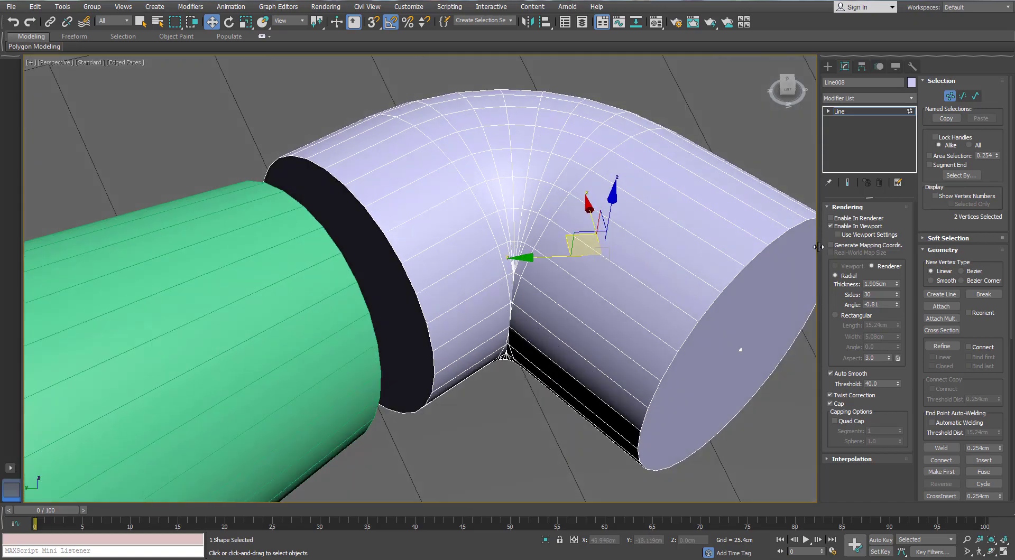
# Convert the elbow line to an Editable Poly.
pyautogui.rightClick(503, 183)
pyautogui.moveTo(492, 292)
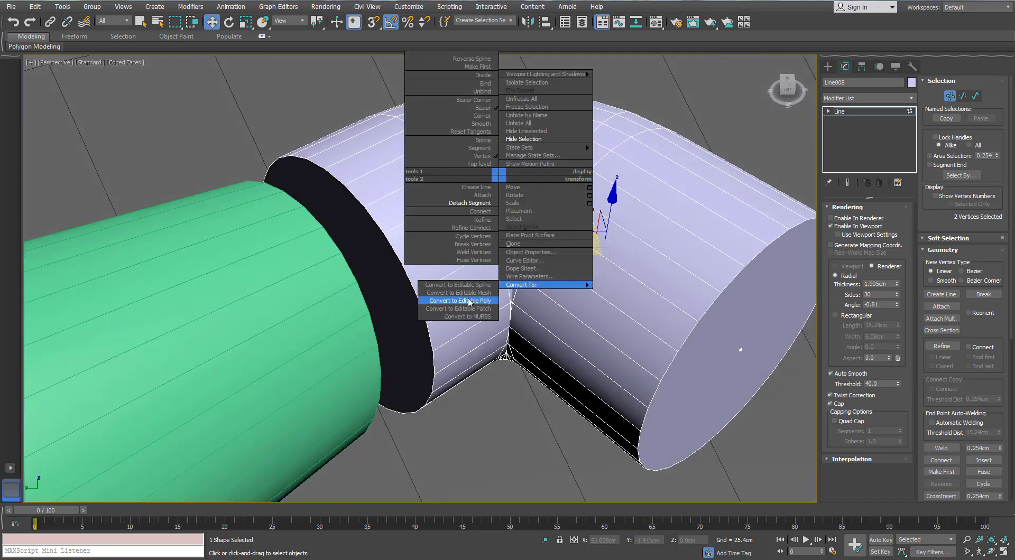
pyautogui.click(454, 299)
# Remove surplus edge loops around the elbow's bend to reduce its segments.
pyautogui.click(853, 219)
pyautogui.doubleClick(506, 144)
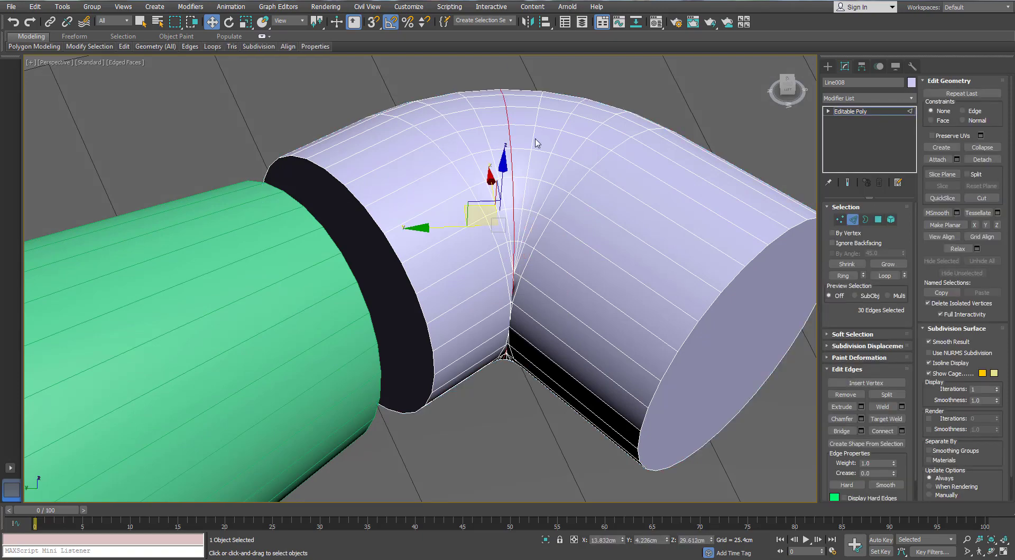
pyautogui.keyDown('alt'); pyautogui.moveTo(537, 140); pyautogui.dragTo(453, 154, button='middle'); pyautogui.keyUp('alt')
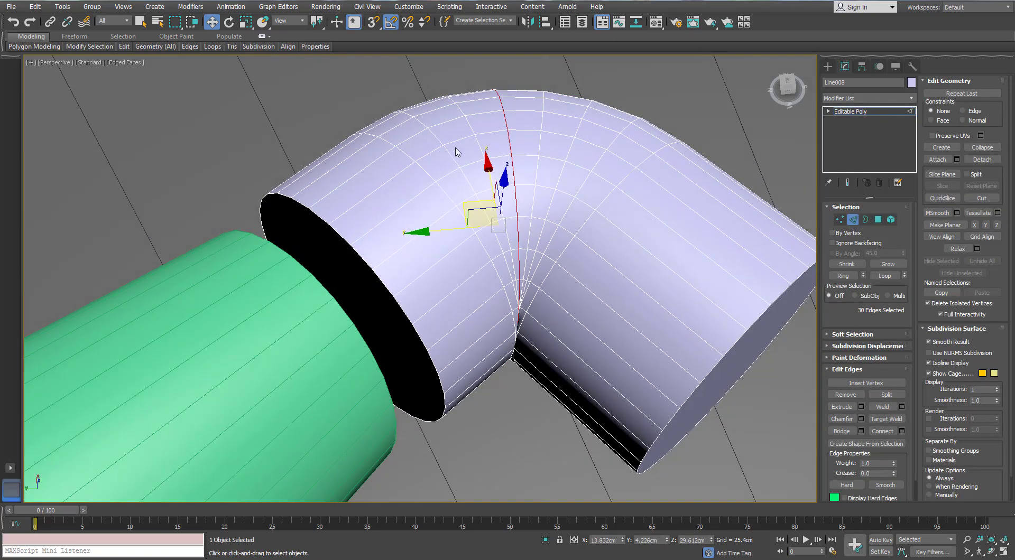
pyautogui.click(570, 152)
pyautogui.keyDown('alt'); pyautogui.moveTo(570, 152); pyautogui.dragTo(464, 174, button='middle'); pyautogui.keyUp('alt')
pyautogui.scroll(3, 492, 203)
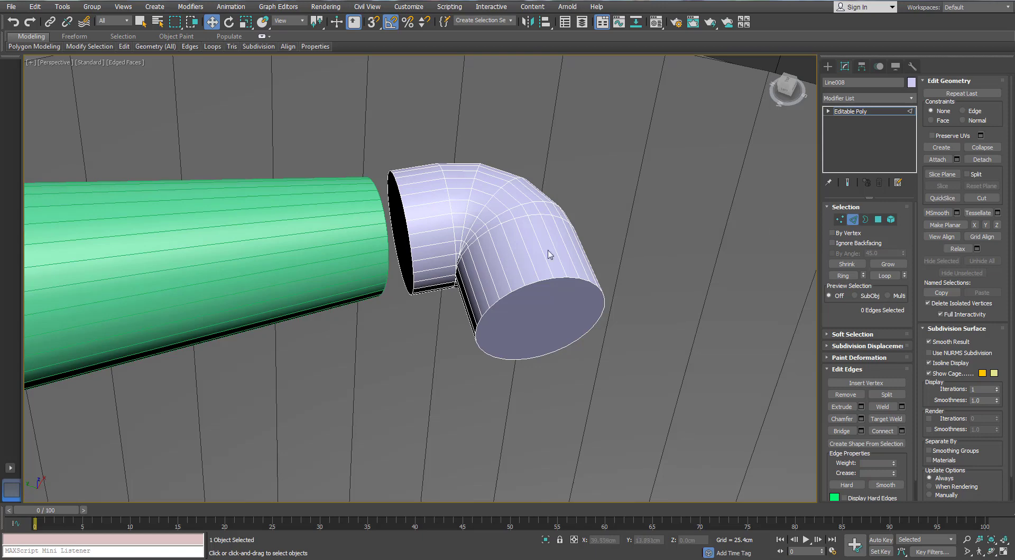
# Delete the two cap polygons at the elbow's ends and return to object level.
pyautogui.click(877, 222)
pyautogui.click(534, 324)
pyautogui.keyDown('ctrl'); pyautogui.click(402, 229); pyautogui.keyUp('ctrl')
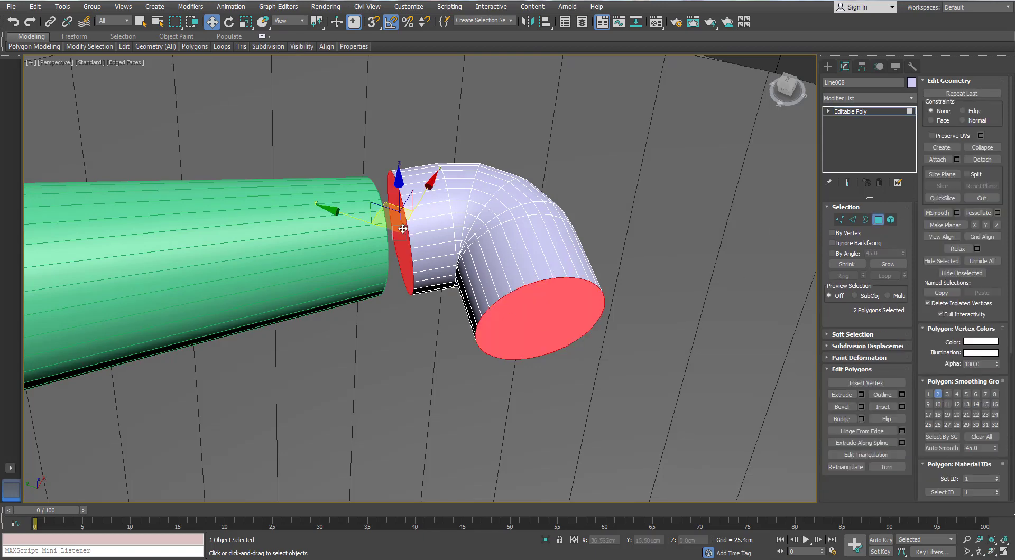
pyautogui.press('Delete')
pyautogui.click(905, 112)
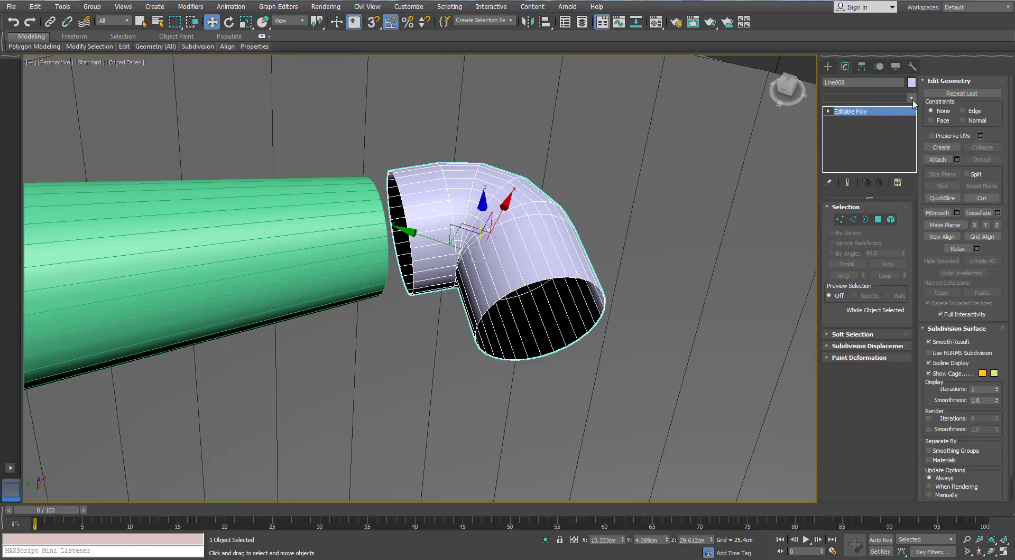
# Try the Taper modifier on the elbow and delete it from the stack.
pyautogui.click(913, 99)
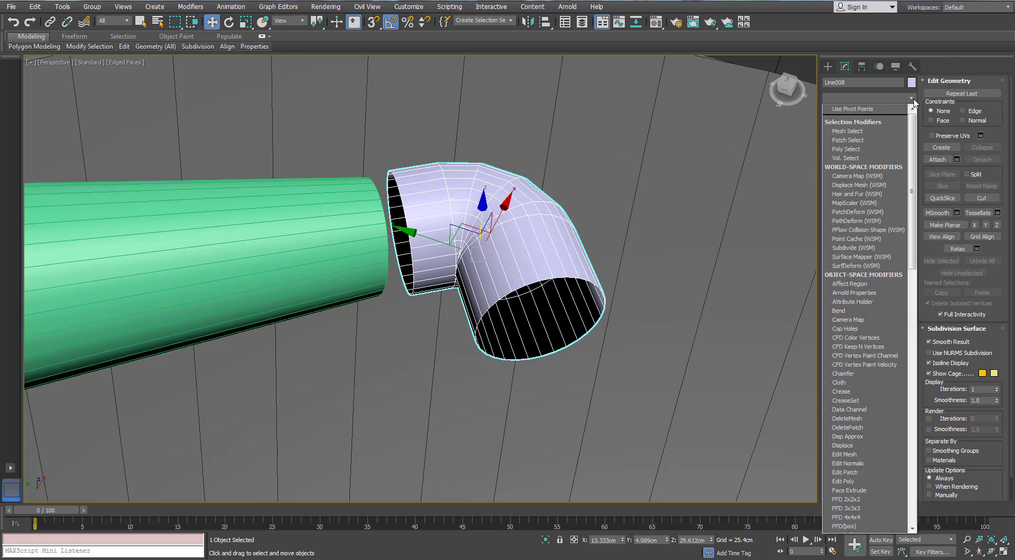
pyautogui.press('t')
pyautogui.press('Return')
pyautogui.rightClick(901, 110)
pyautogui.click(905, 127)
# Preview a modifier on the elbow with the edge display hidden, and remove it from the stack.
pyautogui.click(912, 98)
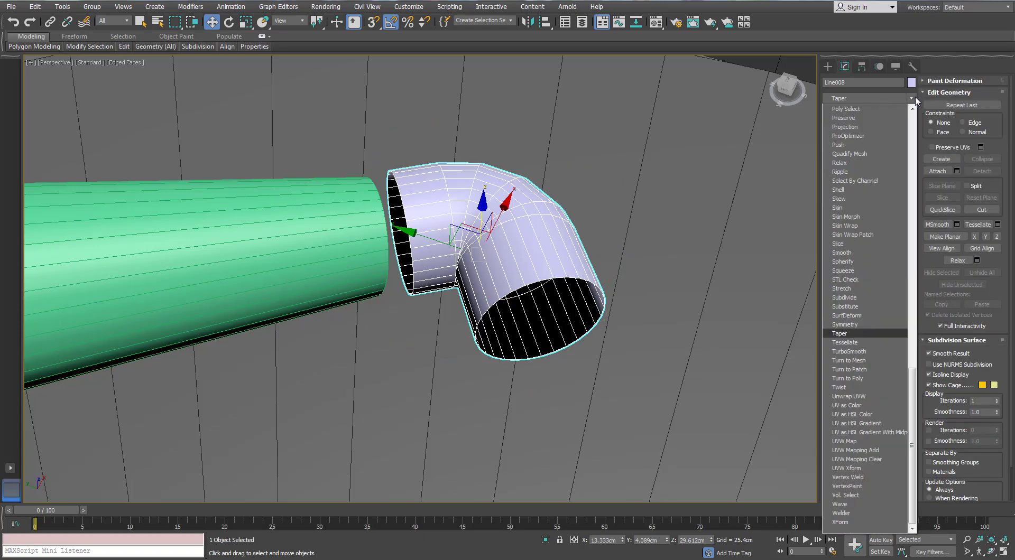
pyautogui.press('Return')
pyautogui.keyDown('alt'); pyautogui.moveTo(555, 216); pyautogui.dragTo(501, 229, button='middle'); pyautogui.keyUp('alt')
pyautogui.press('F4')
pyautogui.rightClick(861, 111)
pyautogui.click(867, 128)
pyautogui.keyDown('alt'); pyautogui.moveTo(402, 222); pyautogui.dragTo(335, 206, button='middle'); pyautogui.keyUp('alt')
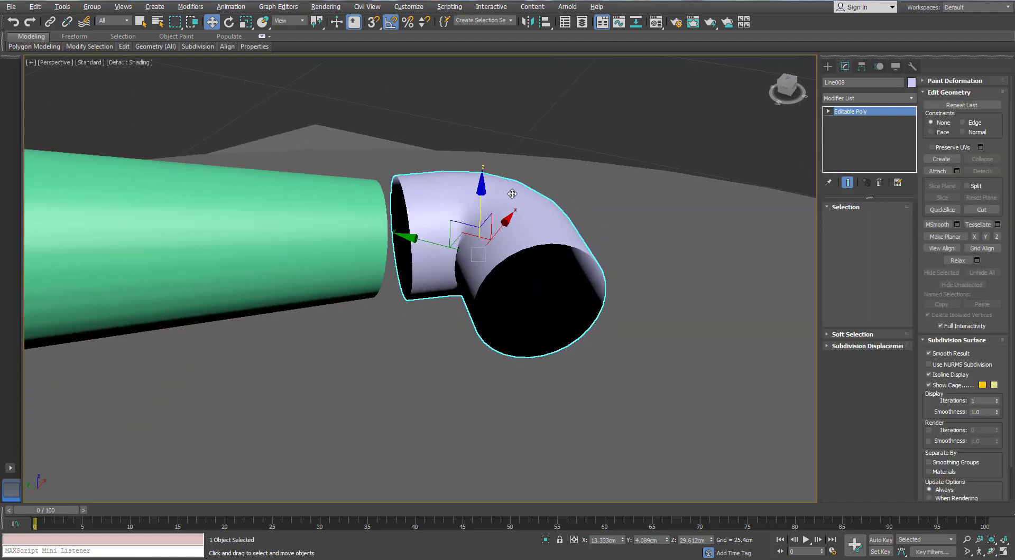
pyautogui.press('F4')
# Attach the green tapered pipe to the elbow and move the elbow element closer to the pipe's open end.
pyautogui.click(937, 170)
pyautogui.click(267, 210)
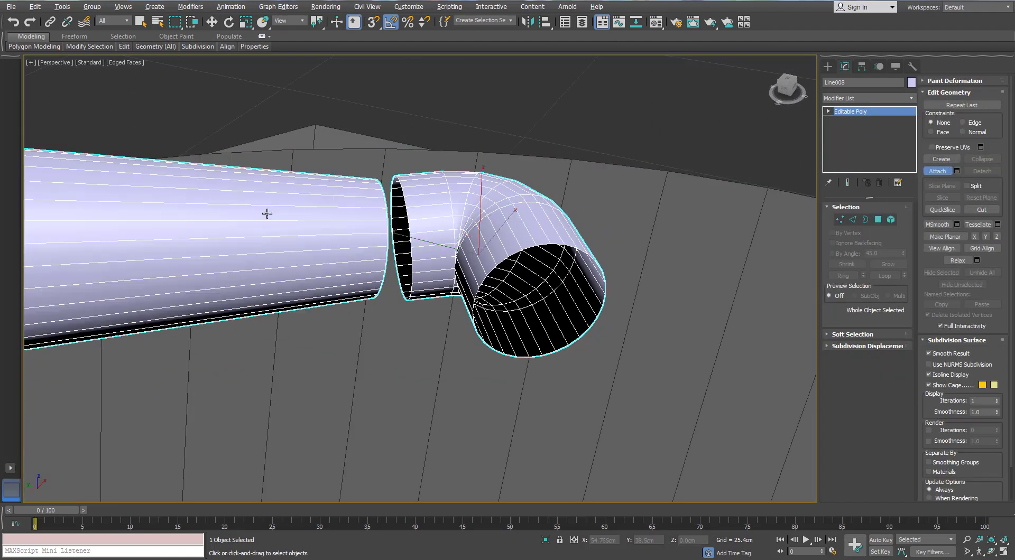
pyautogui.click(865, 219)
pyautogui.press('5')
pyautogui.click(405, 214)
pyautogui.keyDown('alt'); pyautogui.moveTo(405, 213); pyautogui.dragTo(445, 274, button='middle'); pyautogui.keyUp('alt')
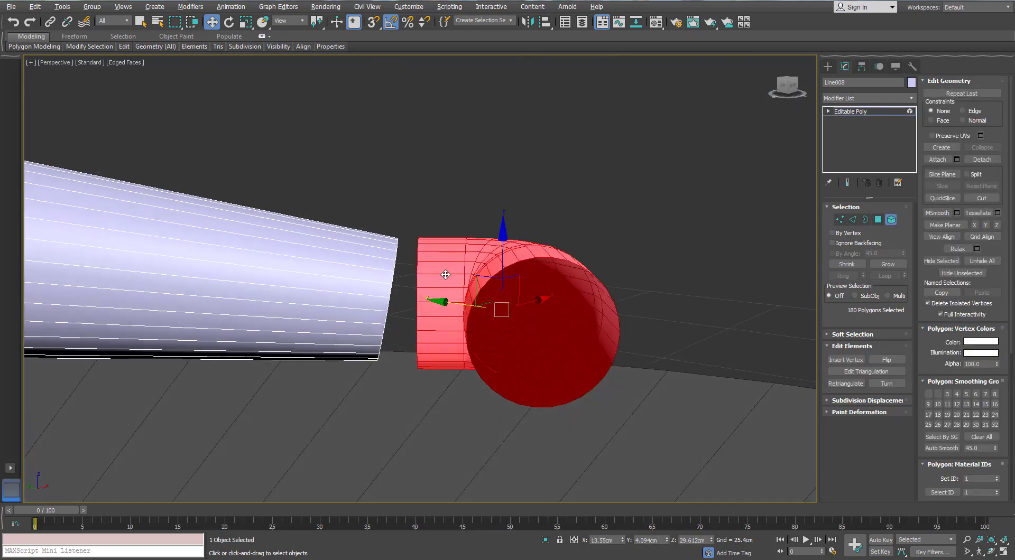
pyautogui.moveTo(457, 304); pyautogui.dragTo(443, 306)
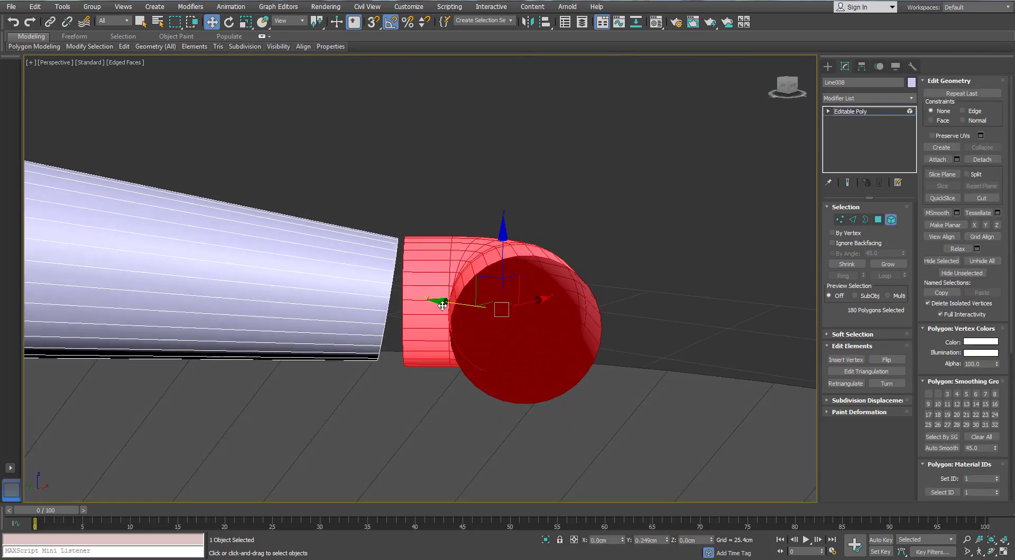
pyautogui.keyDown('alt'); pyautogui.moveTo(443, 306); pyautogui.dragTo(470, 350, button='middle'); pyautogui.keyUp('alt')
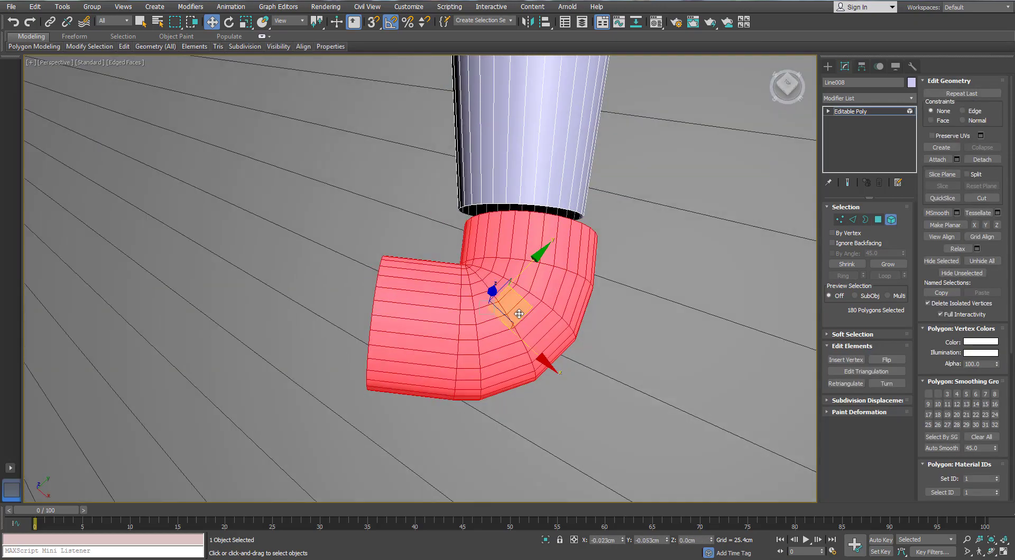
pyautogui.keyDown('alt'); pyautogui.moveTo(519, 314); pyautogui.dragTo(532, 226, button='middle'); pyautogui.keyUp('alt')
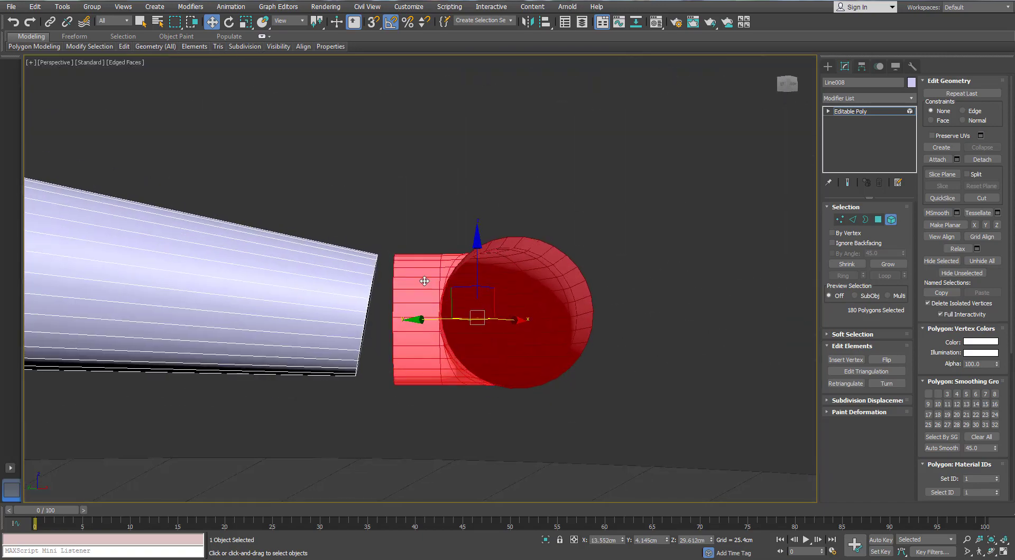
# Rotate the tapered pipe's open border so it faces the elbow's opening squarely.
pyautogui.click(866, 221)
pyautogui.click(369, 285)
pyautogui.press('e')
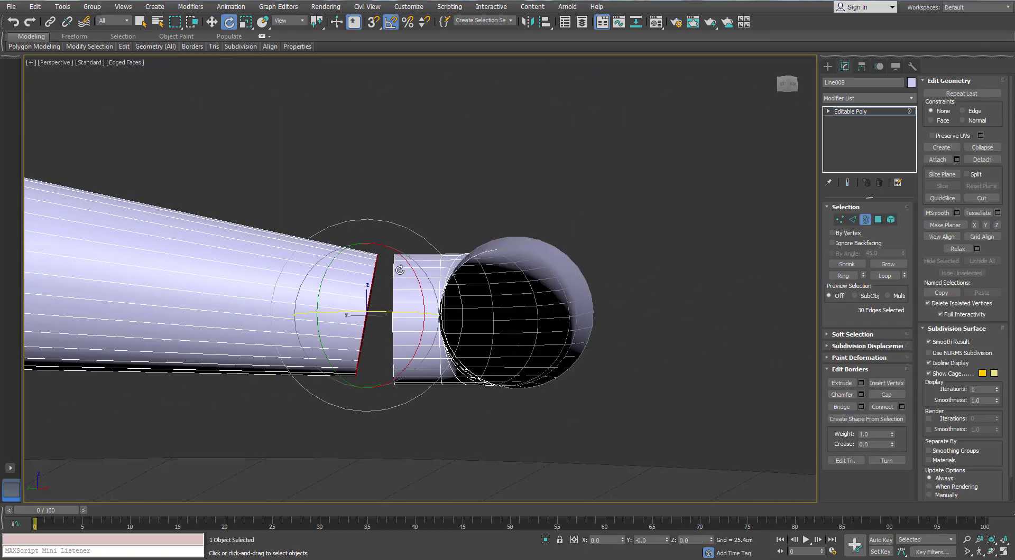
pyautogui.keyDown('alt'); pyautogui.moveTo(400, 270); pyautogui.dragTo(377, 243, button='middle'); pyautogui.keyUp('alt')
# Select the facing open borders of the tapered pipe and the elbow, and bridge them into one continuous surface.
pyautogui.click(394, 301)
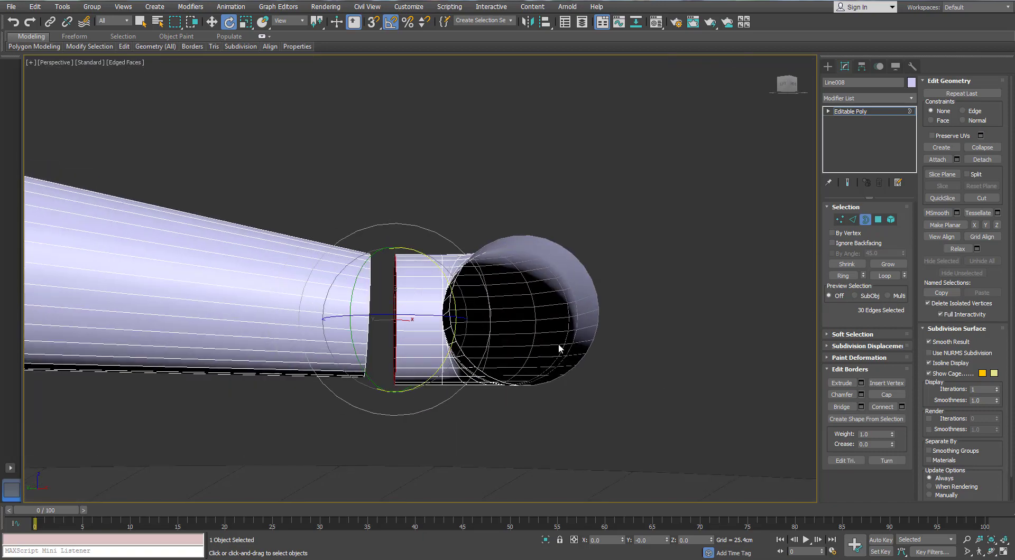
pyautogui.click(840, 407)
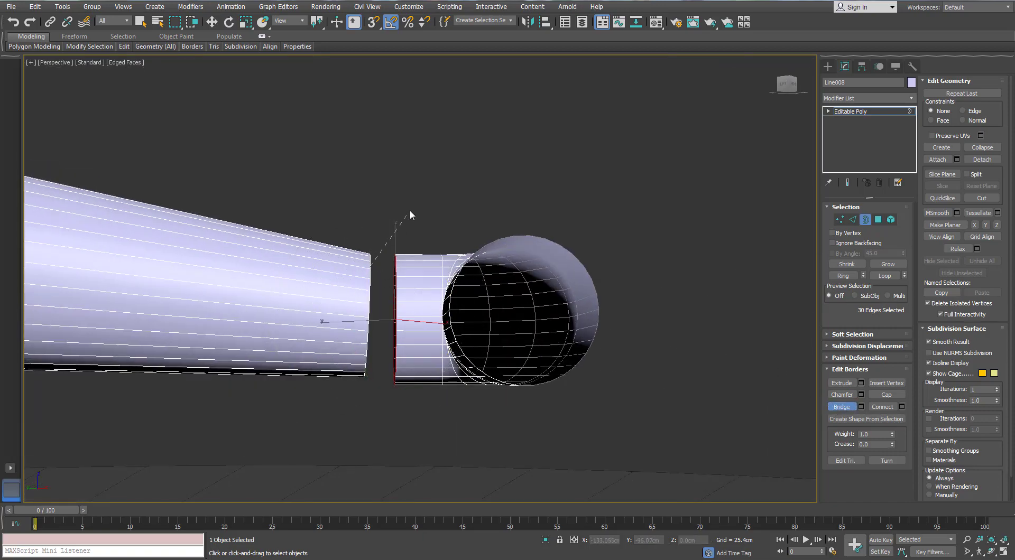
pyautogui.rightClick(410, 213)
pyautogui.click(412, 212)
pyautogui.click(370, 265)
pyautogui.keyDown('ctrl'); pyautogui.click(395, 264); pyautogui.keyUp('ctrl')
pyautogui.keyDown('alt'); pyautogui.moveTo(555, 264); pyautogui.dragTo(534, 320, button='middle'); pyautogui.keyUp('alt')
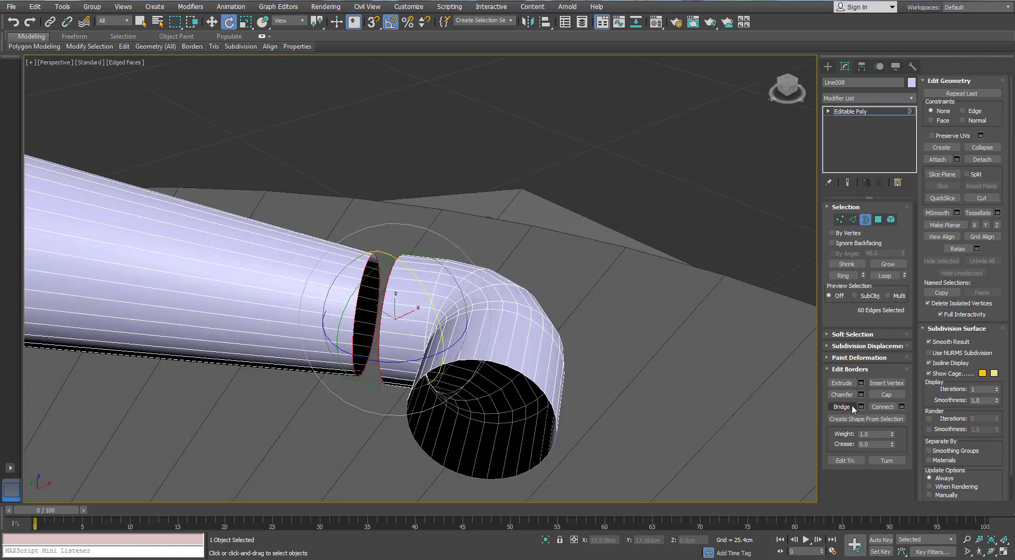
pyautogui.click(851, 406)
pyautogui.keyDown('alt'); pyautogui.moveTo(421, 235); pyautogui.dragTo(440, 184, button='middle'); pyautogui.keyUp('alt')
pyautogui.click(439, 184)
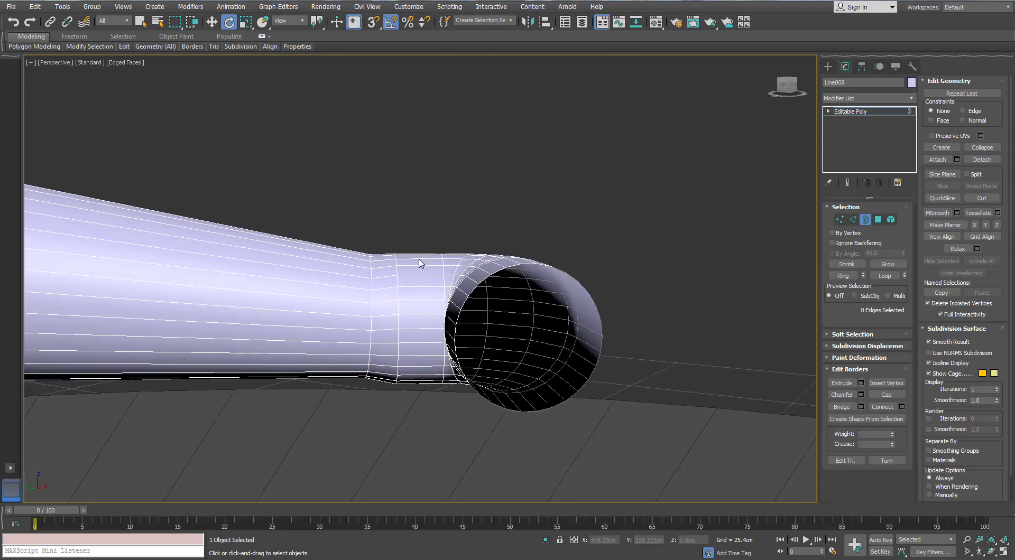
pyautogui.click(878, 220)
pyautogui.moveTo(648, 186); pyautogui.dragTo(423, 417)
pyautogui.press('r')
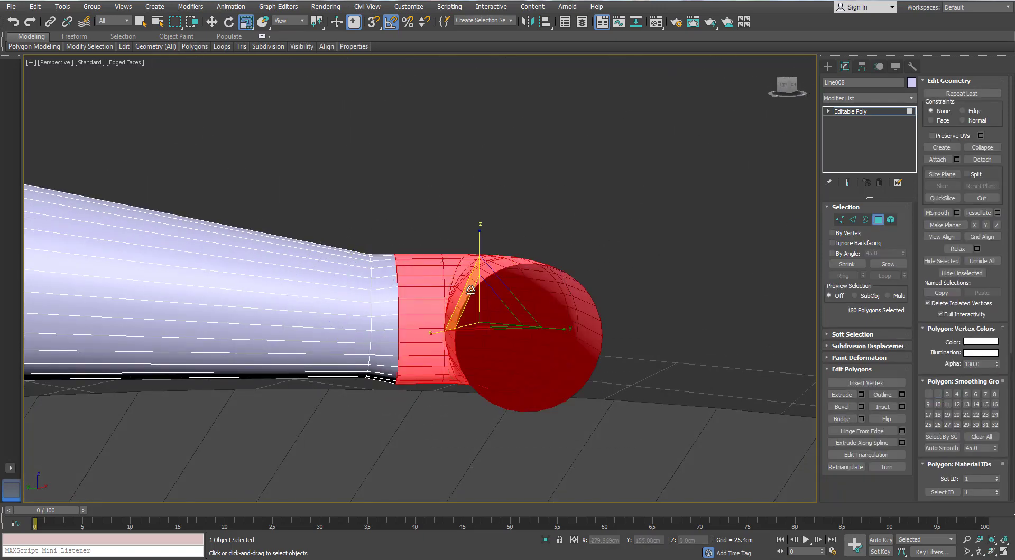
pyautogui.press('w')
pyautogui.keyDown('alt'); pyautogui.moveTo(470, 289); pyautogui.dragTo(370, 310, button='middle'); pyautogui.keyUp('alt')
pyautogui.scroll(-3, 465, 296)
pyautogui.scroll(3, 525, 340)
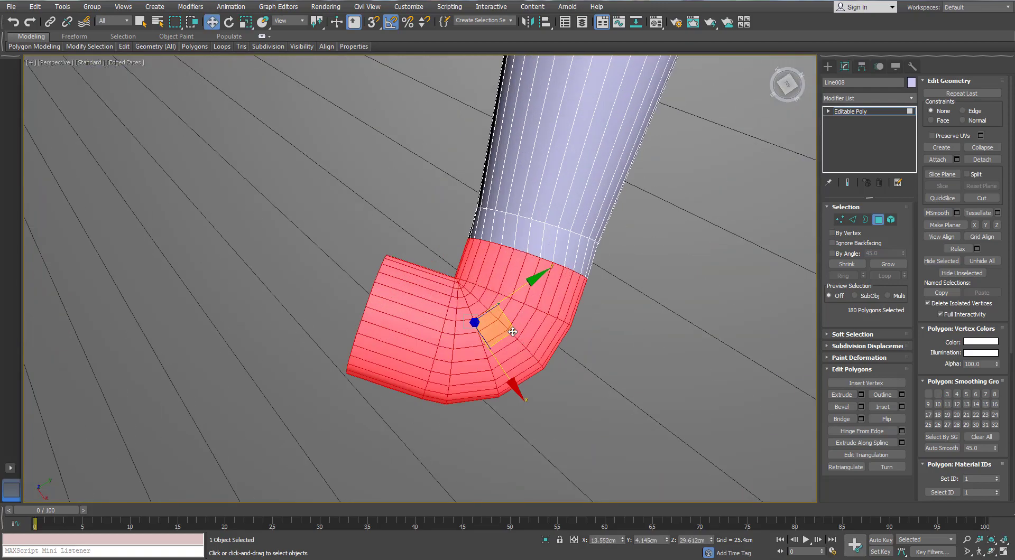
pyautogui.click(417, 212)
pyautogui.keyDown('alt'); pyautogui.moveTo(418, 212); pyautogui.dragTo(534, 210, button='middle'); pyautogui.keyUp('alt')
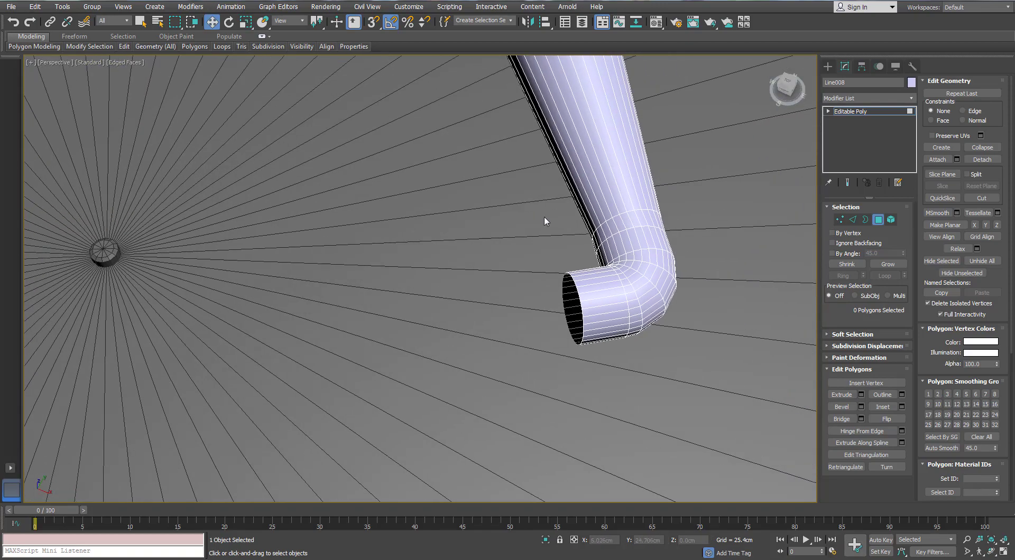
# Try extending the border at the elbow's free end inward with a scaled copy.
pyautogui.click(865, 219)
pyautogui.click(566, 296)
pyautogui.moveTo(566, 296)
pyautogui.keyDown('alt'); pyautogui.mouseDown(button='middle')
pyautogui.moveTo(570, 255)
pyautogui.moveTo(578, 289)
pyautogui.mouseUp(button='middle'); pyautogui.keyUp('alt')
pyautogui.scroll(4, 571, 255)
pyautogui.press('r')
pyautogui.keyDown('shift'); pyautogui.moveTo(532, 316); pyautogui.dragTo(535, 328); pyautogui.keyUp('shift')
pyautogui.press('w')
pyautogui.keyDown('alt'); pyautogui.moveTo(581, 286); pyautogui.dragTo(537, 309, button='middle'); pyautogui.keyUp('alt')
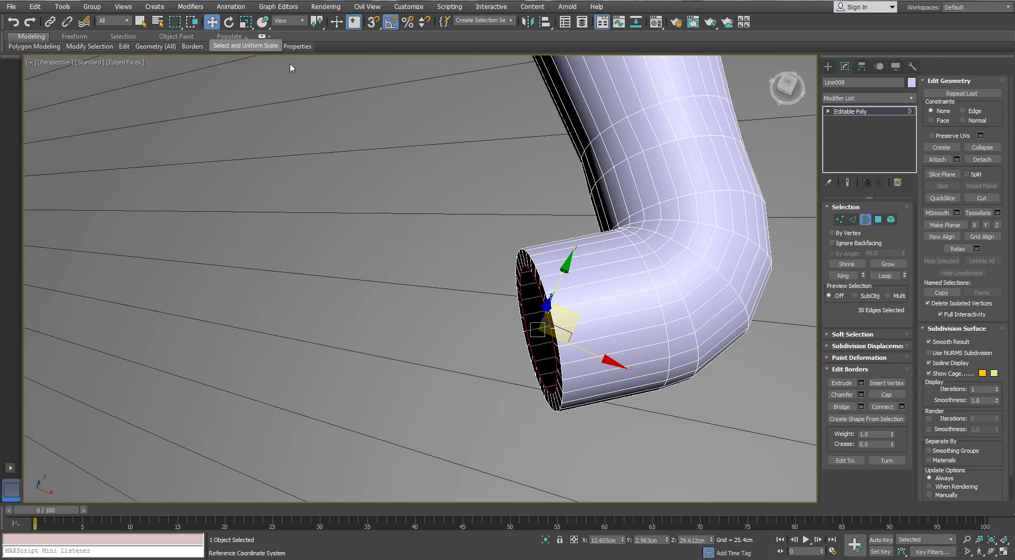
# Try pulling the inner border outward along its Local axis, then reverse it and deselect the border.
pyautogui.click(288, 20)
pyautogui.click(285, 70)
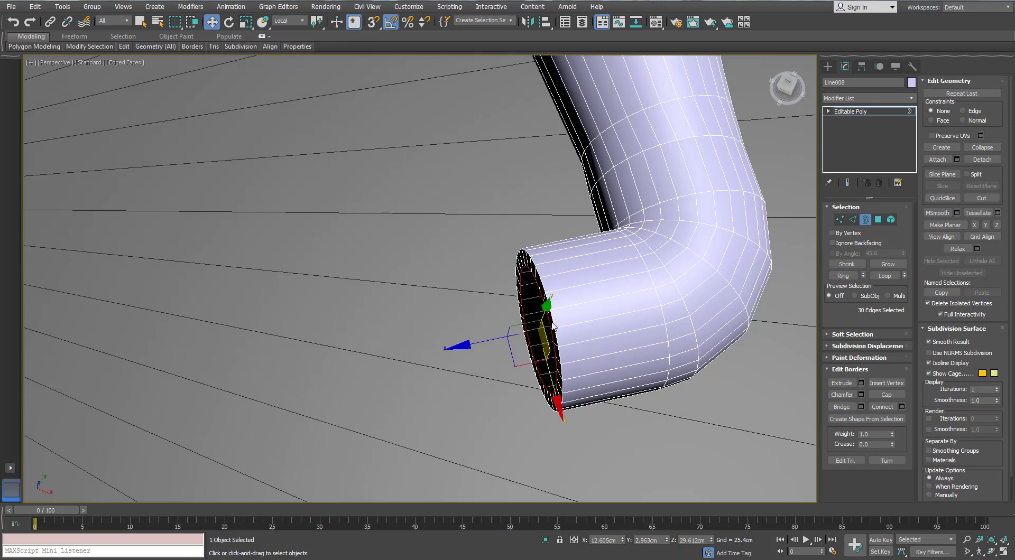
pyautogui.keyDown('shift'); pyautogui.moveTo(484, 341); pyautogui.dragTo(467, 346); pyautogui.keyUp('shift')
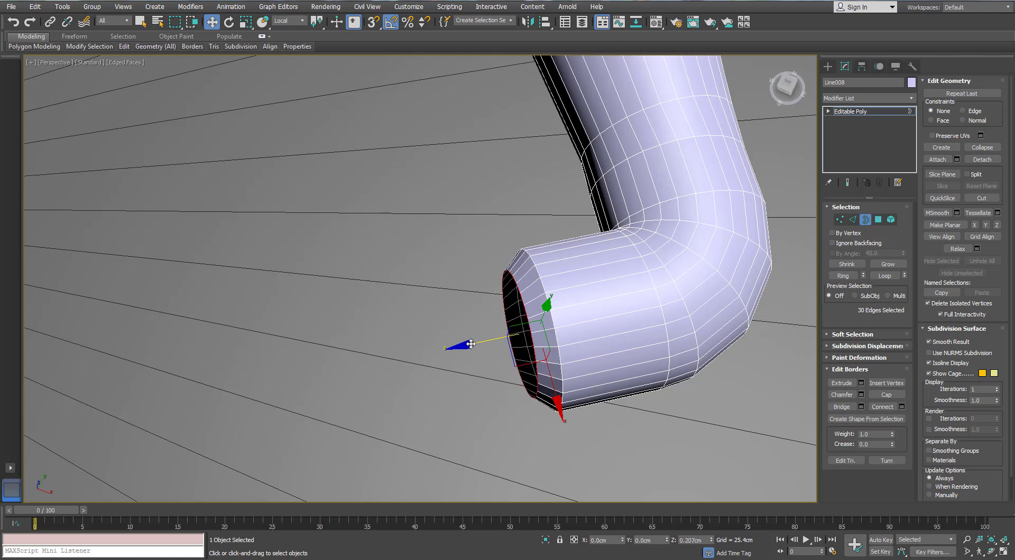
pyautogui.keyDown('shift'); pyautogui.moveTo(486, 340); pyautogui.dragTo(513, 331); pyautogui.keyUp('shift')
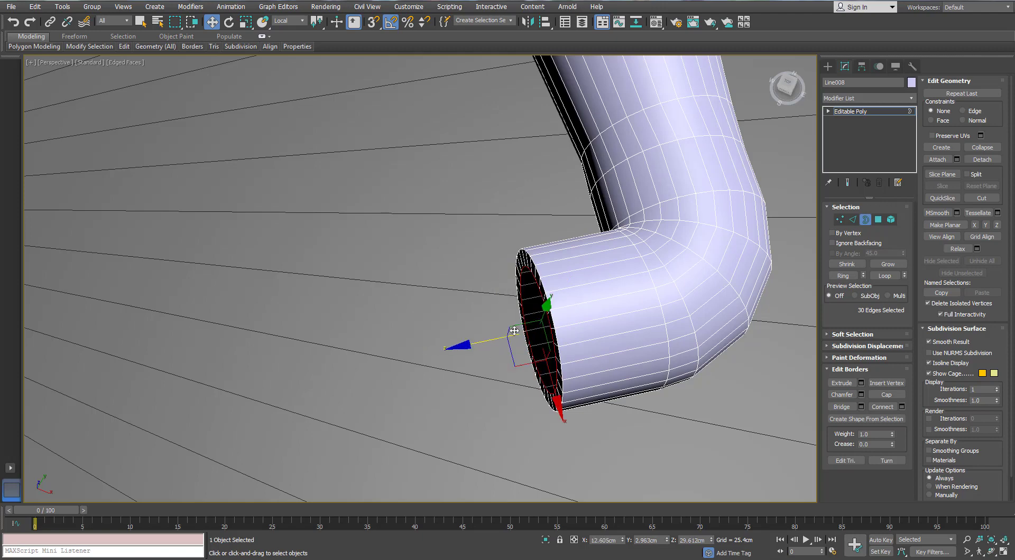
pyautogui.click(579, 302)
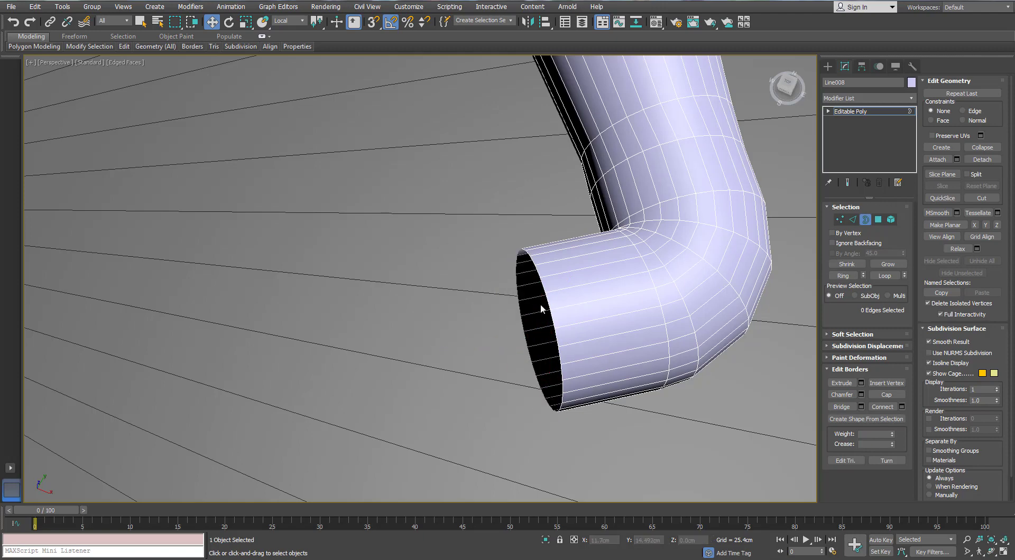
# Select the edge loop around the elbow's free end and set the reference coordinate system to View.
pyautogui.keyDown('alt'); pyautogui.moveTo(588, 330); pyautogui.dragTo(555, 316, button='middle'); pyautogui.keyUp('alt')
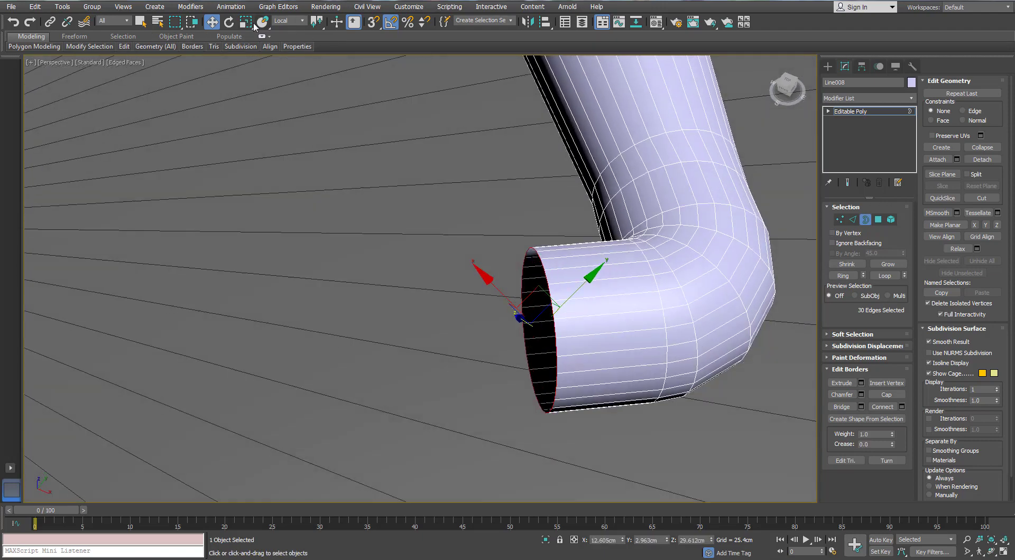
pyautogui.click(852, 220)
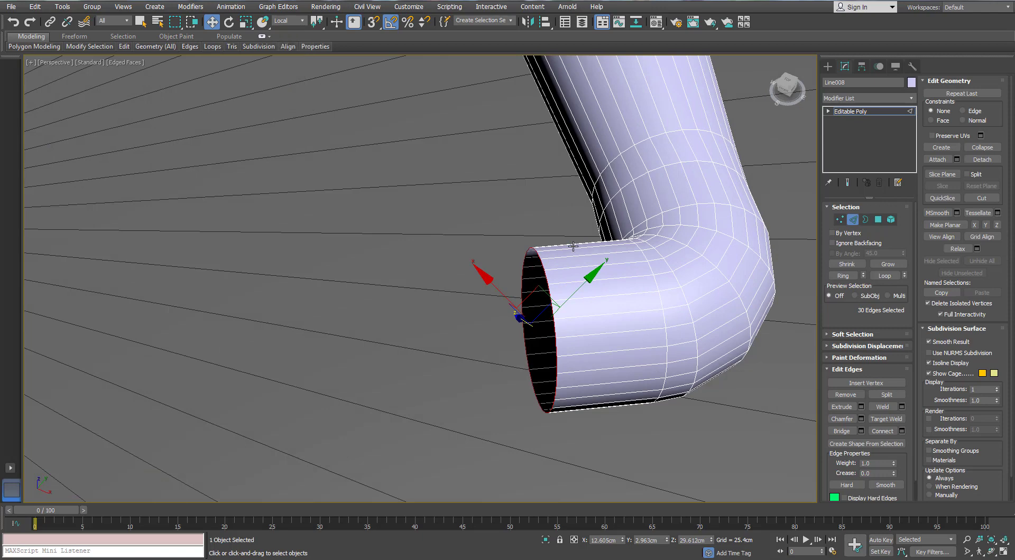
pyautogui.keyDown('alt'); pyautogui.moveTo(573, 247); pyautogui.dragTo(583, 265, button='middle'); pyautogui.keyUp('alt')
pyautogui.click(583, 265)
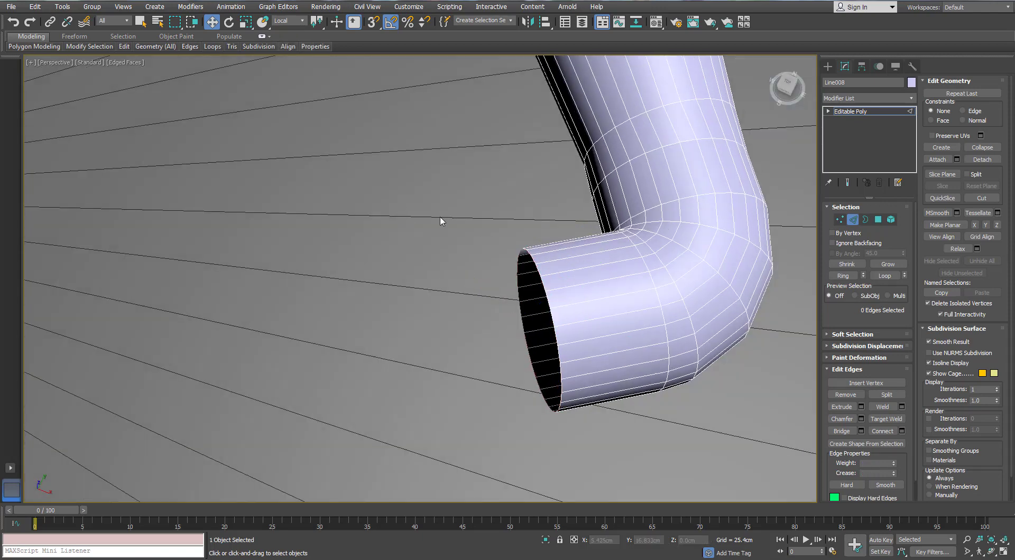
pyautogui.doubleClick(540, 289)
pyautogui.keyDown('alt'); pyautogui.moveTo(541, 289); pyautogui.dragTo(570, 295, button='middle'); pyautogui.keyUp('alt')
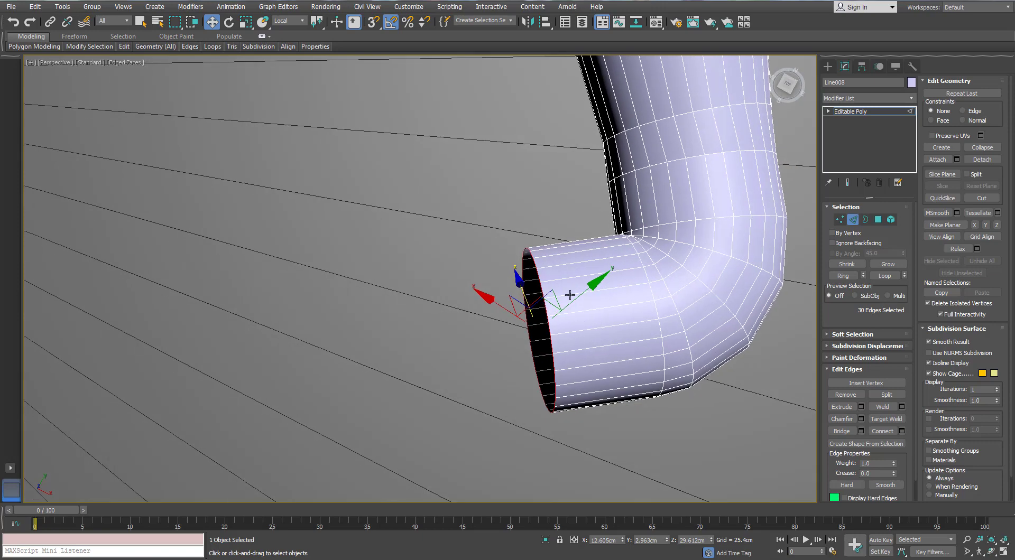
pyautogui.click(289, 21)
pyautogui.click(285, 30)
# Connect the lengthwise edges of the elbow's straight end section with 1 segment and a slide of -53.
pyautogui.moveTo(575, 318); pyautogui.dragTo(522, 320)
pyautogui.moveTo(545, 282); pyautogui.dragTo(552, 433)
pyautogui.keyDown('alt'); pyautogui.moveTo(501, 265); pyautogui.dragTo(488, 211, button='middle'); pyautogui.keyUp('alt')
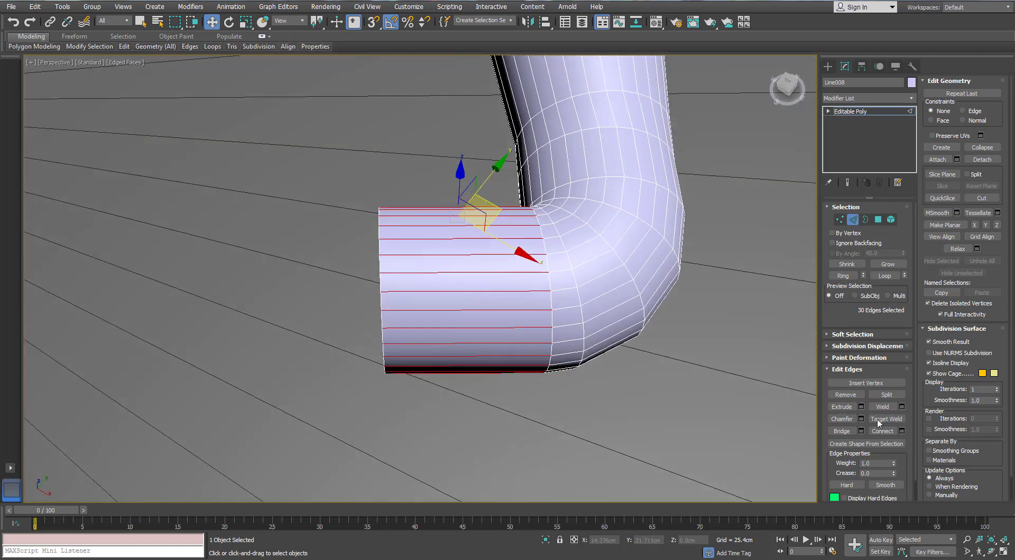
pyautogui.click(901, 431)
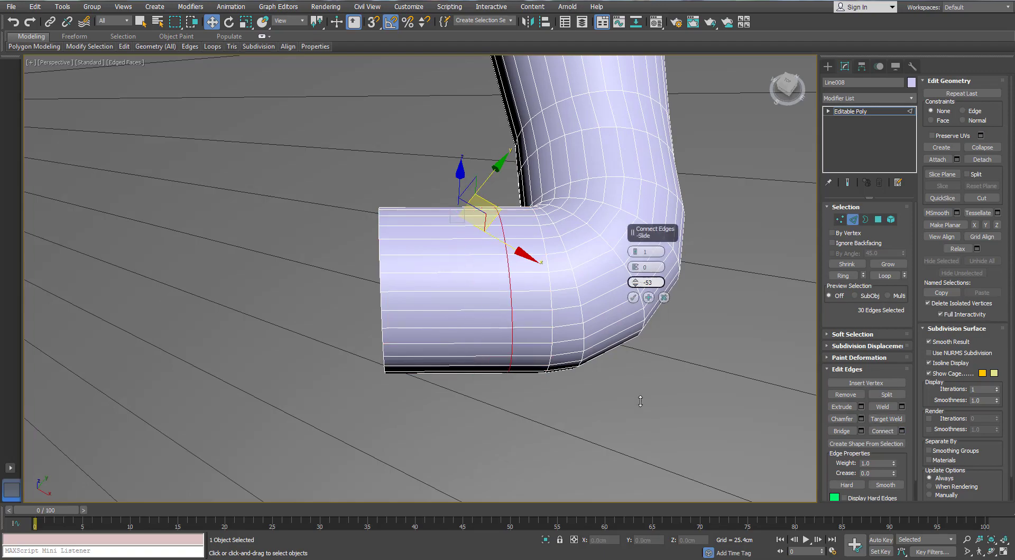
pyautogui.click(632, 297)
pyautogui.keyDown('alt'); pyautogui.moveTo(424, 302); pyautogui.dragTo(480, 280, button='middle'); pyautogui.keyUp('alt')
pyautogui.click(861, 419)
pyautogui.click(664, 343)
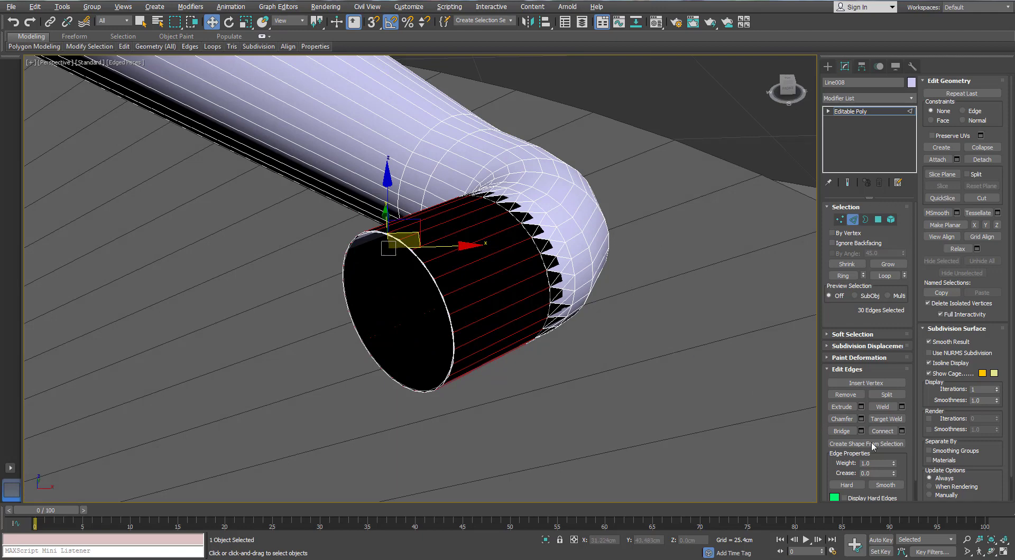
pyautogui.click(861, 406)
pyautogui.click(664, 282)
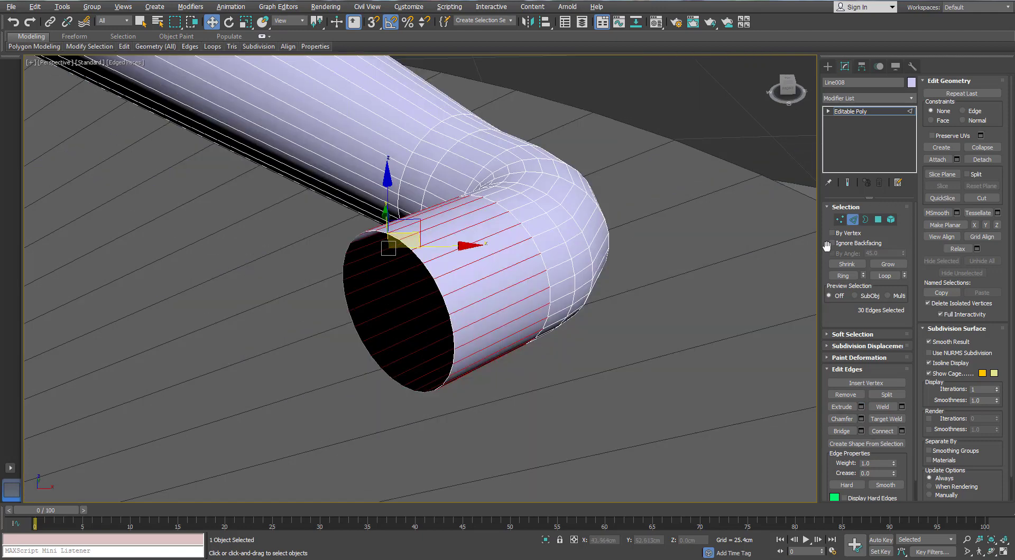
# Convert the edge selection to the end section's polygons and extrude them slightly outward to form a raised collar.
pyautogui.keyDown('ctrl'); pyautogui.click(877, 219); pyautogui.keyUp('ctrl')
pyautogui.click(860, 394)
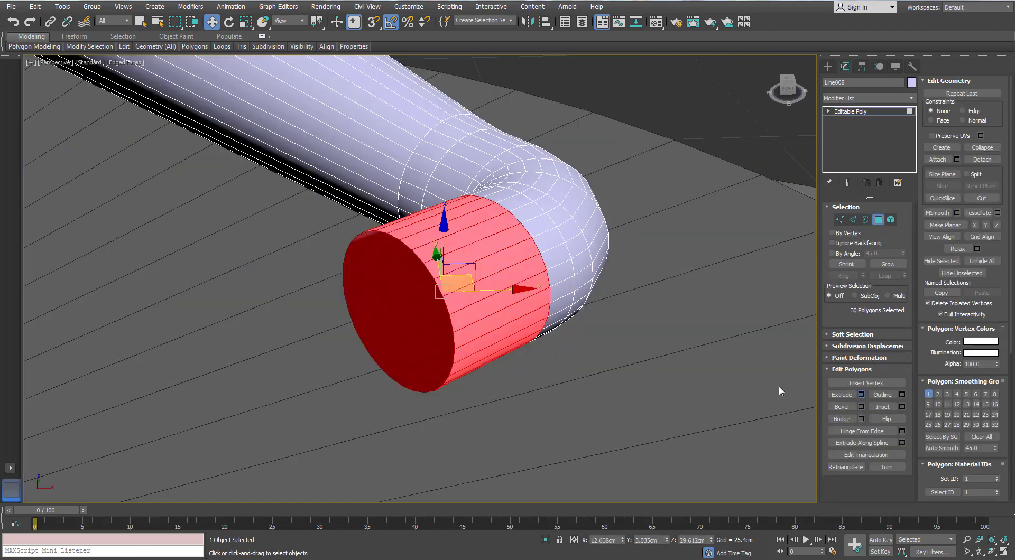
pyautogui.click(645, 253)
pyautogui.doubleClick(649, 266)
pyautogui.write('0')
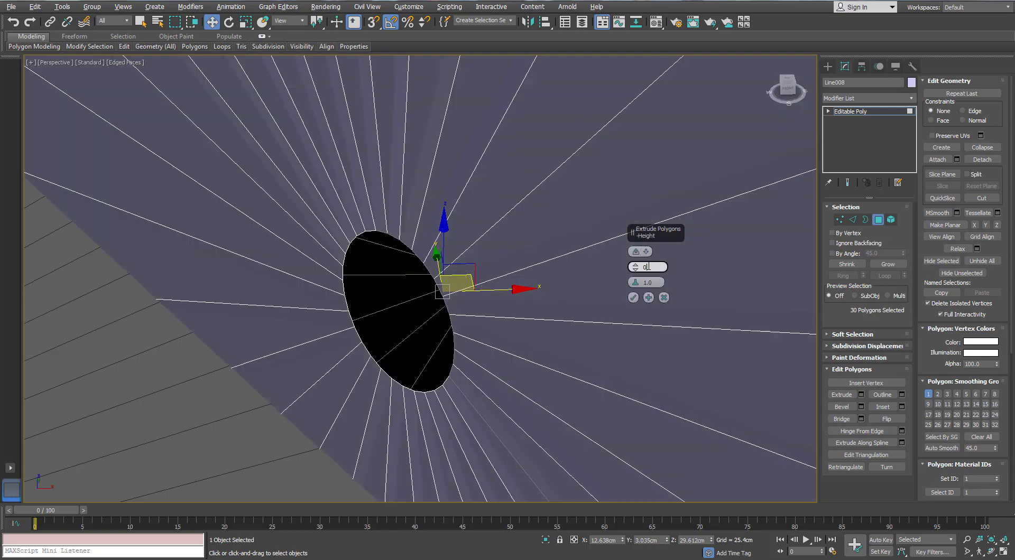
pyautogui.press('Return')
pyautogui.moveTo(635, 266); pyautogui.dragTo(636, 264)
pyautogui.keyDown('alt'); pyautogui.moveTo(430, 244); pyautogui.dragTo(367, 252, button='middle'); pyautogui.keyUp('alt')
pyautogui.click(633, 298)
# Select the edge loop at the collar's step and shift it slightly in the XY plane.
pyautogui.click(853, 220)
pyautogui.doubleClick(496, 230)
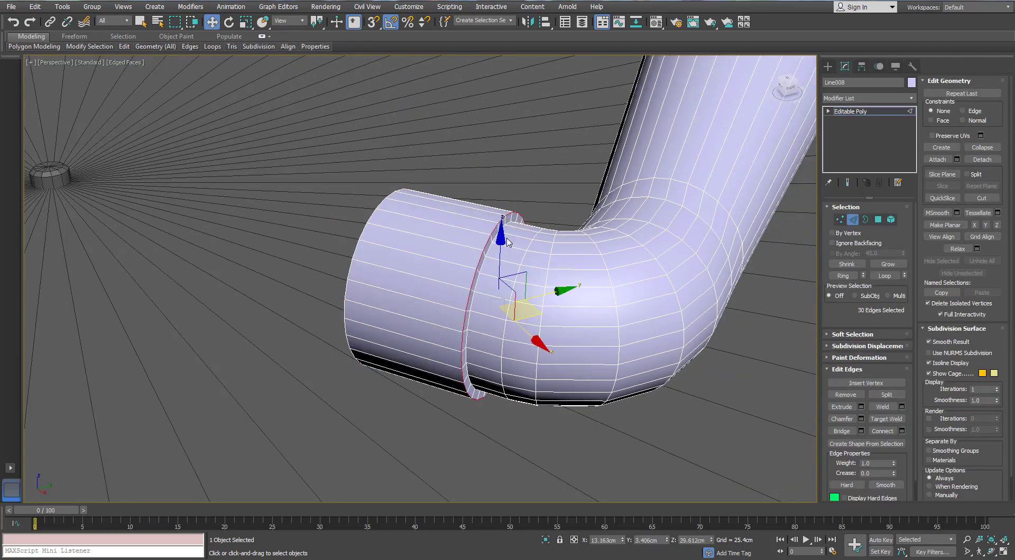
pyautogui.keyDown('alt'); pyautogui.moveTo(519, 295); pyautogui.dragTo(510, 332, button='middle'); pyautogui.keyUp('alt')
pyautogui.moveTo(515, 332); pyautogui.dragTo(512, 330)
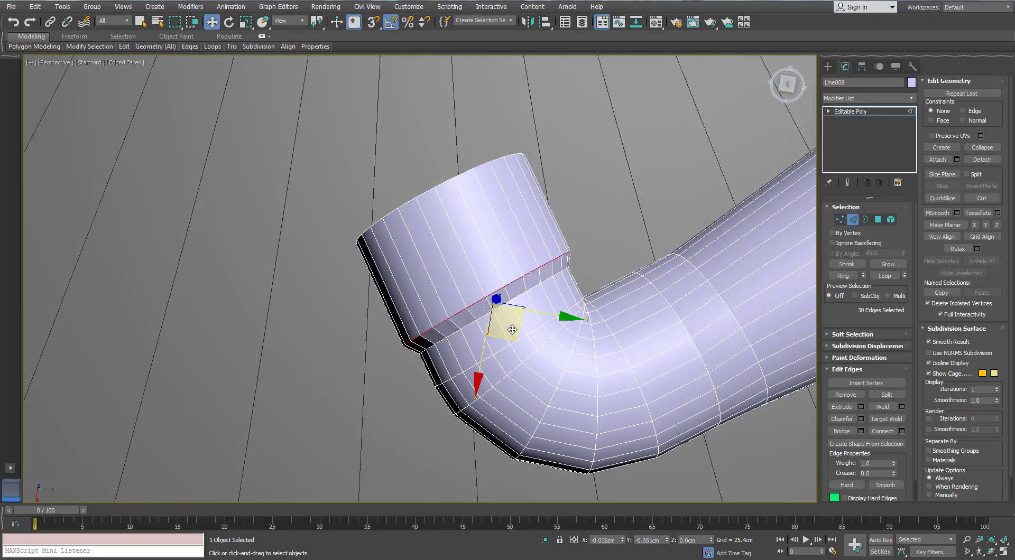
# Try pulling the border at the collar's open end outward along its Local axis, then undo it and deselect the border.
pyautogui.keyDown('alt'); pyautogui.moveTo(441, 306); pyautogui.dragTo(348, 62, button='middle'); pyautogui.keyUp('alt')
pyautogui.click(865, 219)
pyautogui.click(439, 278)
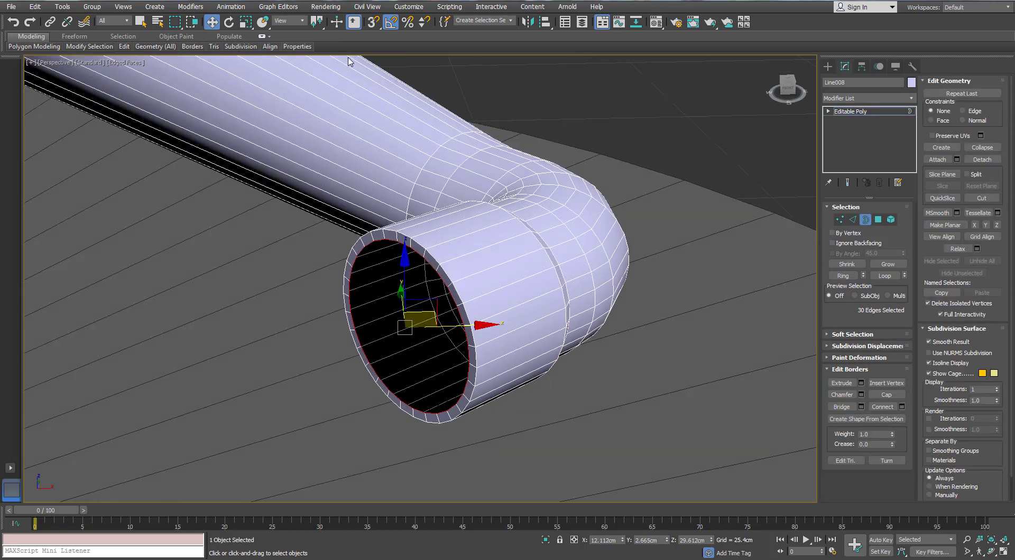
pyautogui.click(296, 21)
pyautogui.click(281, 60)
pyautogui.keyDown('alt'); pyautogui.moveTo(391, 248); pyautogui.dragTo(397, 266, button='middle'); pyautogui.keyUp('alt')
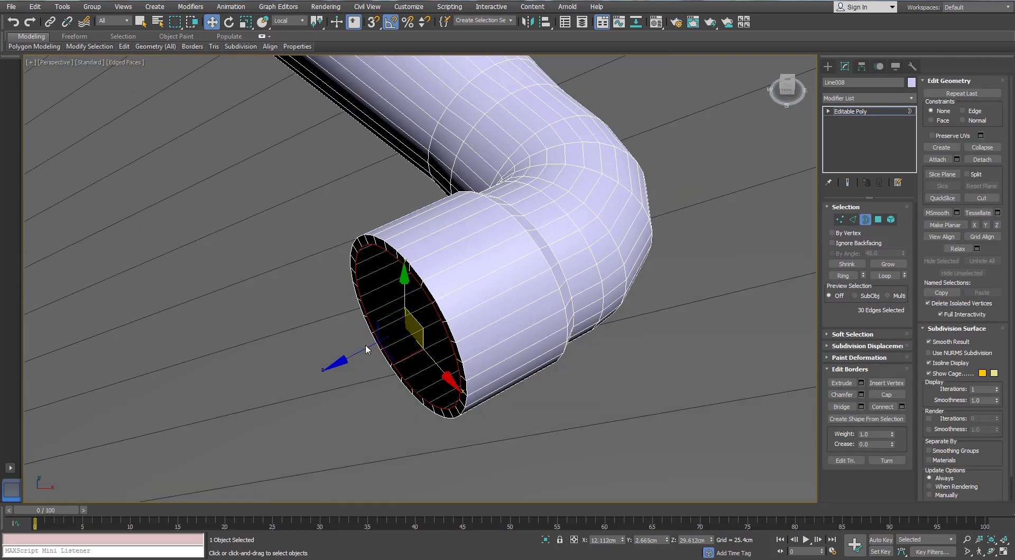
pyautogui.keyDown('shift'); pyautogui.moveTo(367, 347); pyautogui.dragTo(348, 360); pyautogui.keyUp('shift')
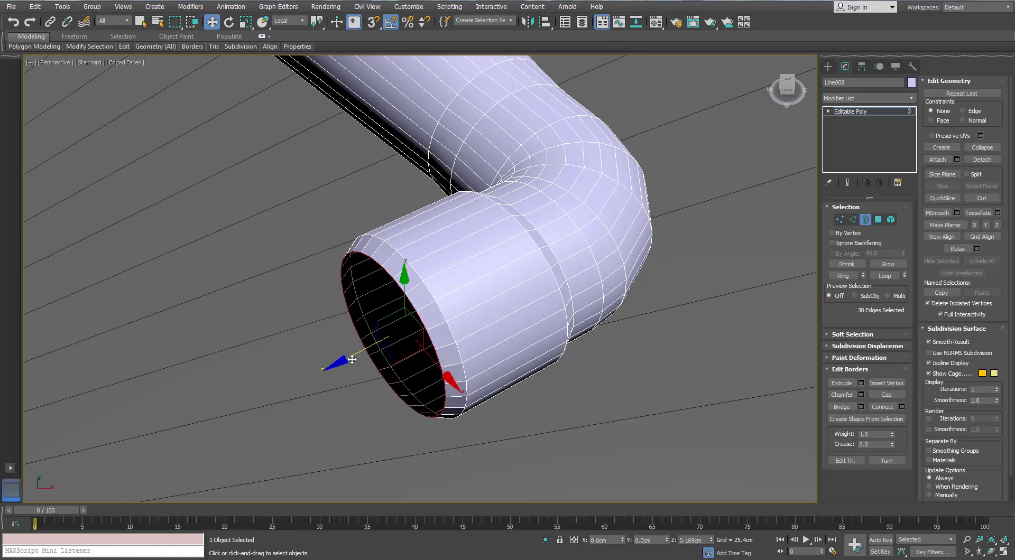
pyautogui.hotkey('ctrl', 'z')
pyautogui.keyDown('alt'); pyautogui.moveTo(386, 339); pyautogui.dragTo(397, 321, button='middle'); pyautogui.keyUp('alt')
pyautogui.click(581, 296)
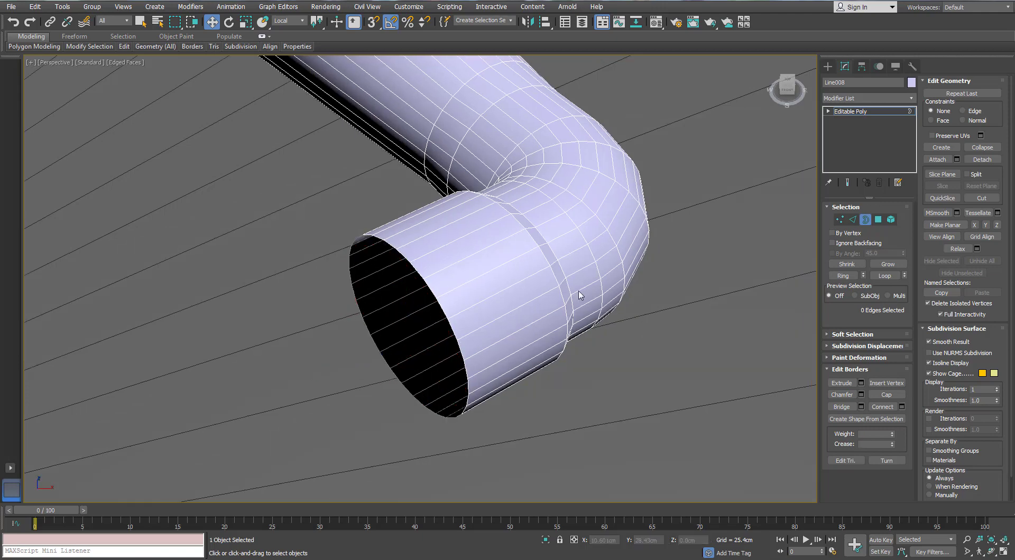
# Leave border editing and frame the elbow closely in the Top view.
pyautogui.click(863, 224)
pyautogui.scroll(-4, 740, 227)
pyautogui.keyDown('alt'); pyautogui.moveTo(601, 260); pyautogui.dragTo(618, 262, button='middle'); pyautogui.keyUp('alt')
pyautogui.press('t')
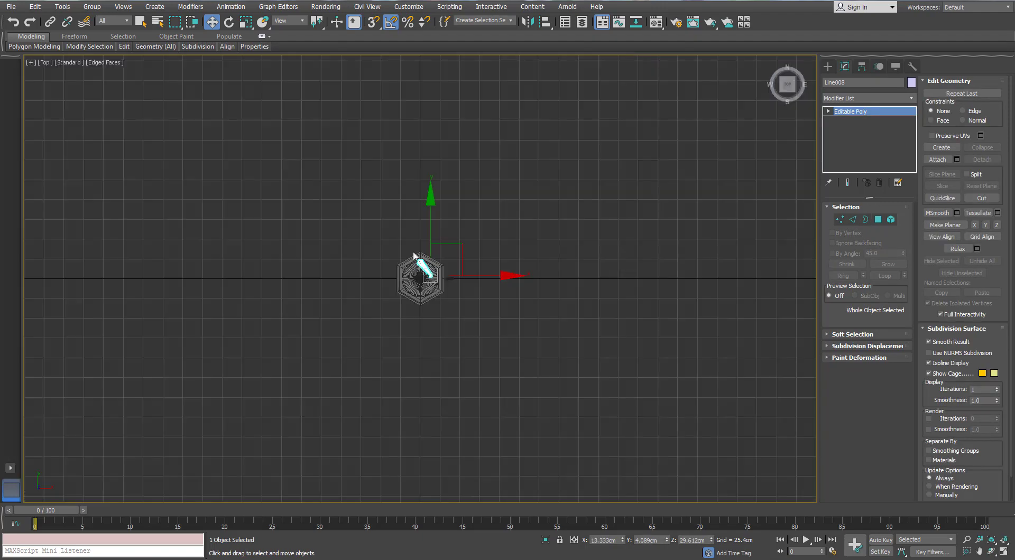
pyautogui.scroll(10, 421, 267)
# Draw a rendered arc with a radius of about 3.28 cm beside the collar's open end, using wireframe display, and open its parameters.
pyautogui.click(827, 66)
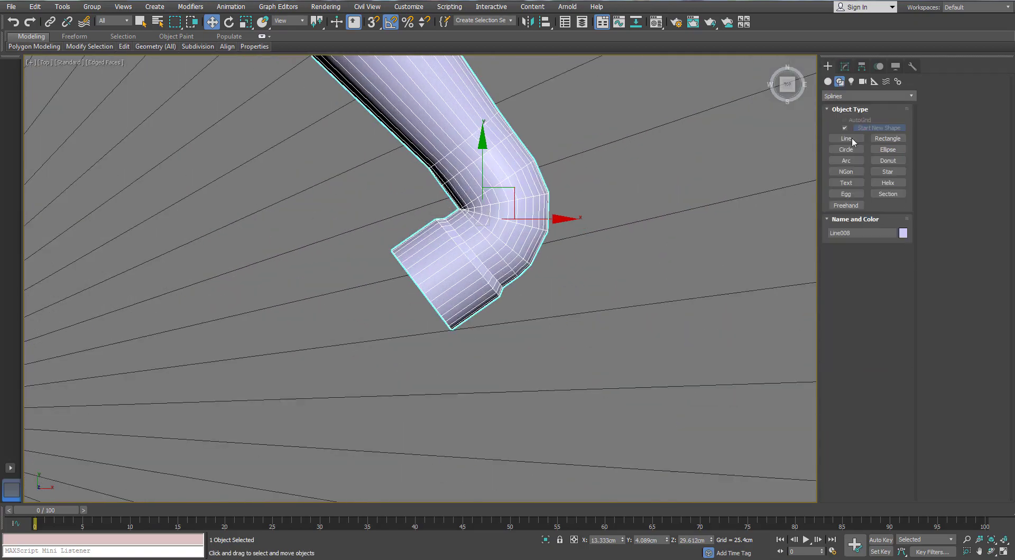
pyautogui.click(845, 137)
pyautogui.scroll(-3, 529, 219)
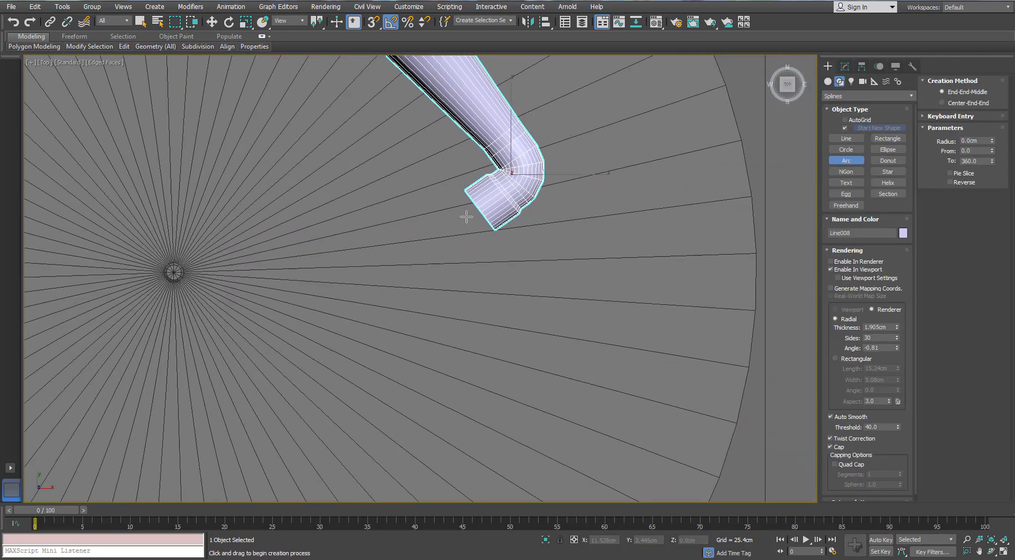
pyautogui.moveTo(466, 216); pyautogui.dragTo(564, 216)
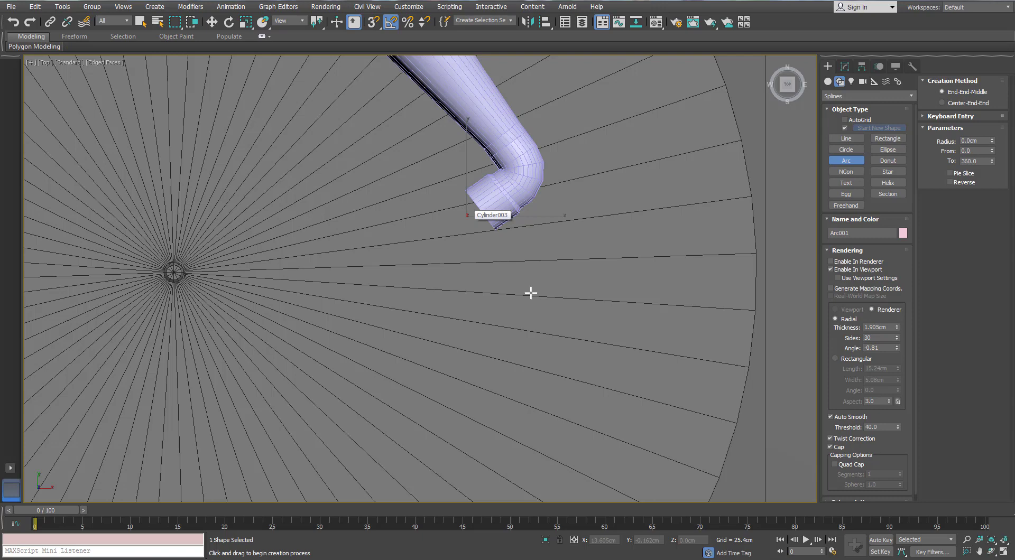
pyautogui.click(465, 232)
pyautogui.press('F3')
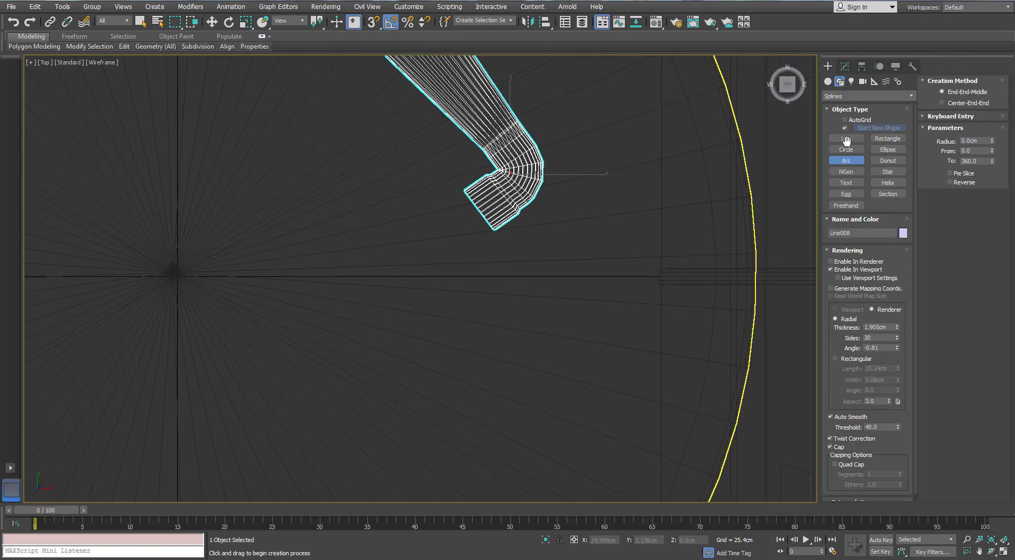
pyautogui.moveTo(451, 222); pyautogui.dragTo(540, 351)
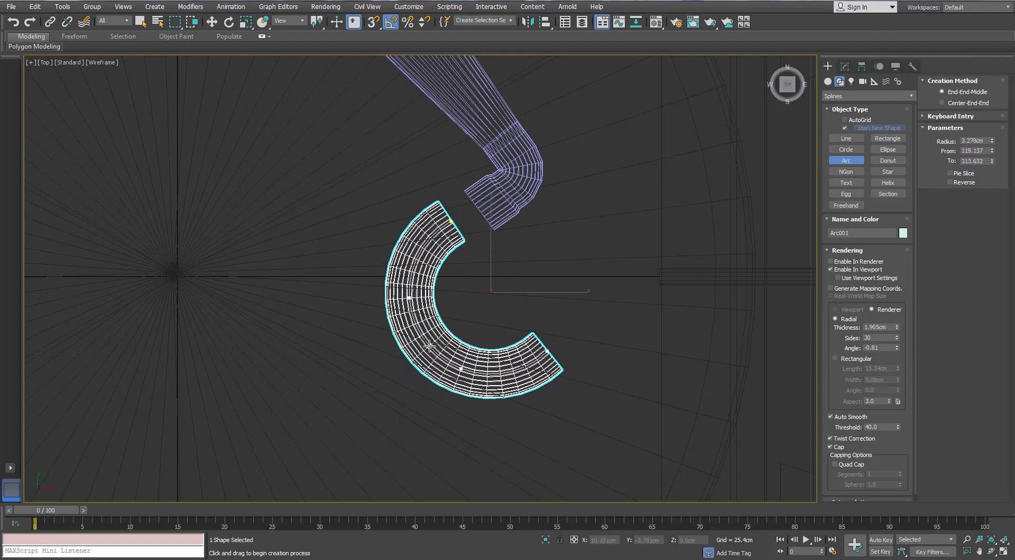
pyautogui.click(844, 66)
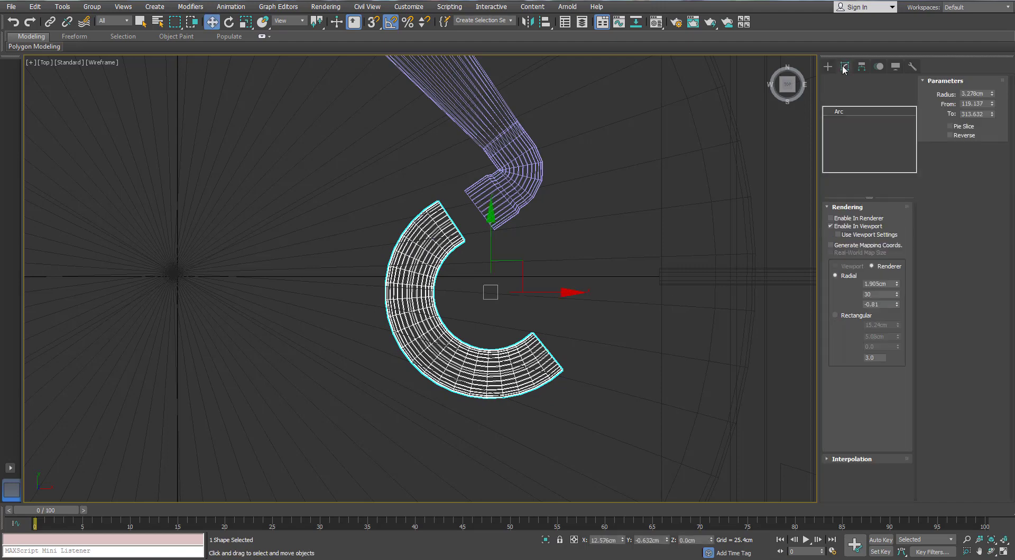
# Reduce the arc's rendered radial thickness to 1.778 cm.
pyautogui.click(897, 286)
pyautogui.click(897, 285)
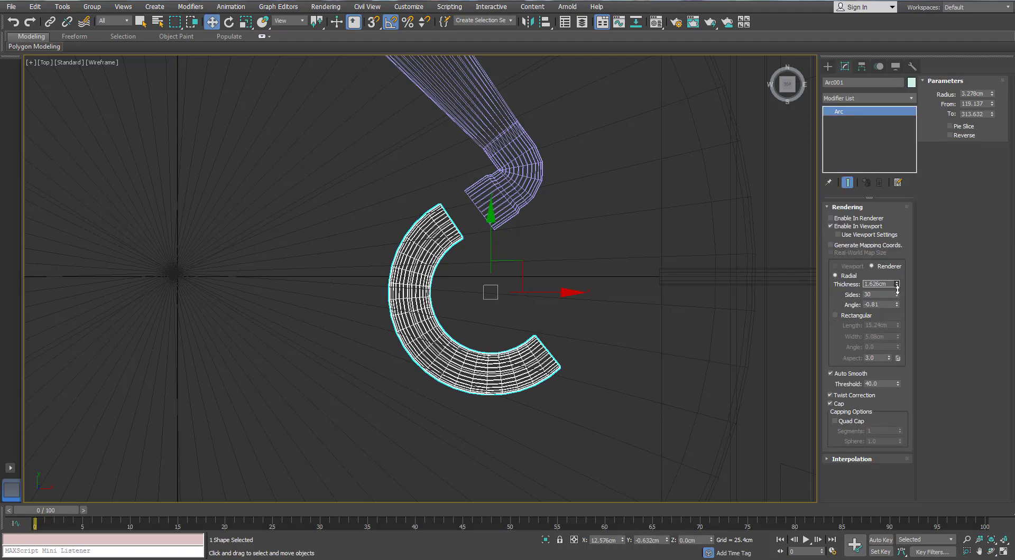
pyautogui.click(897, 286)
pyautogui.scroll(-2, 681, 245)
pyautogui.press('z')
pyautogui.scroll(-5, 615, 230)
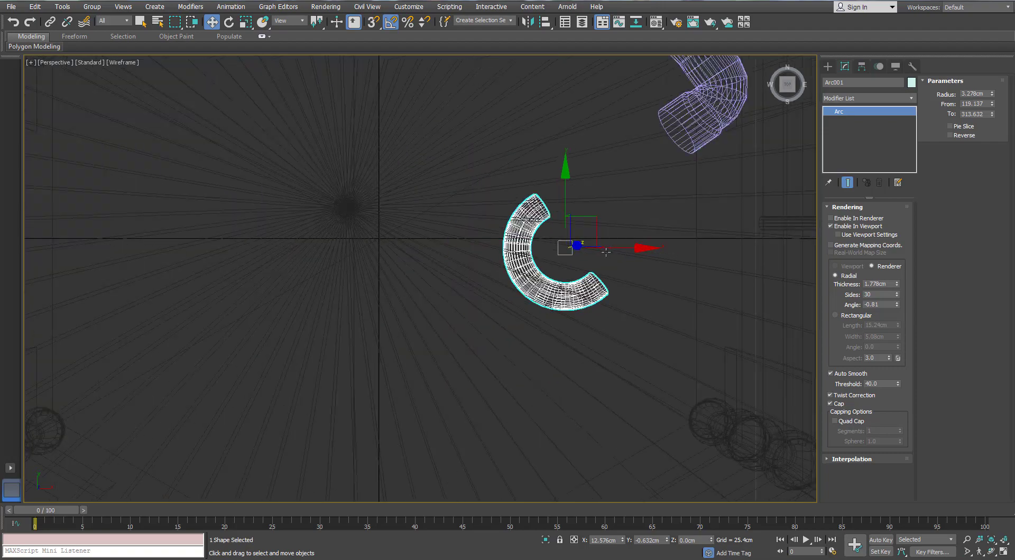
# Raise the arc about 28.79 cm to the height of the pipe's elbow in Perspective view, and display it shaded with edges.
pyautogui.press('p')
pyautogui.moveTo(567, 261); pyautogui.dragTo(583, 106)
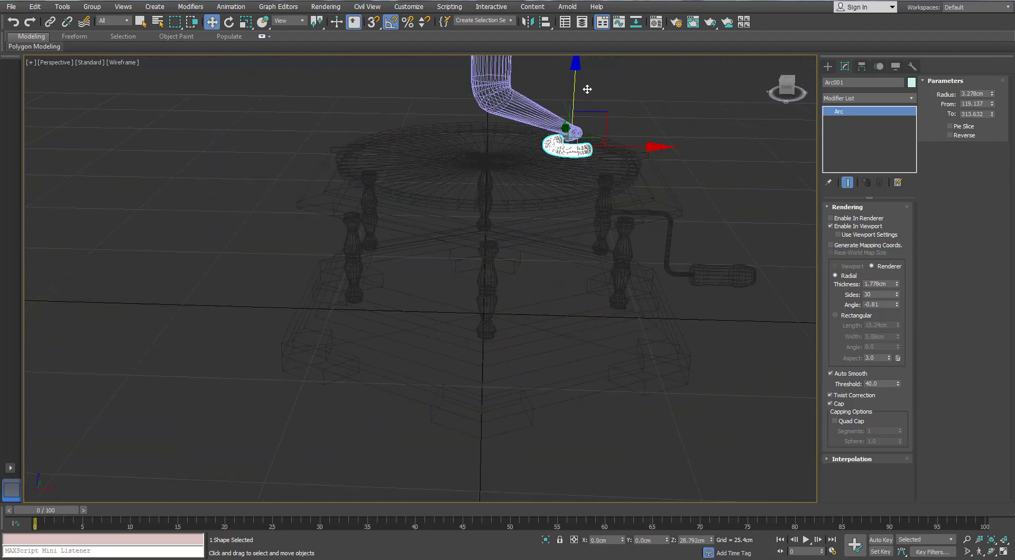
pyautogui.press('z')
pyautogui.press('F3')
pyautogui.scroll(-4, 449, 163)
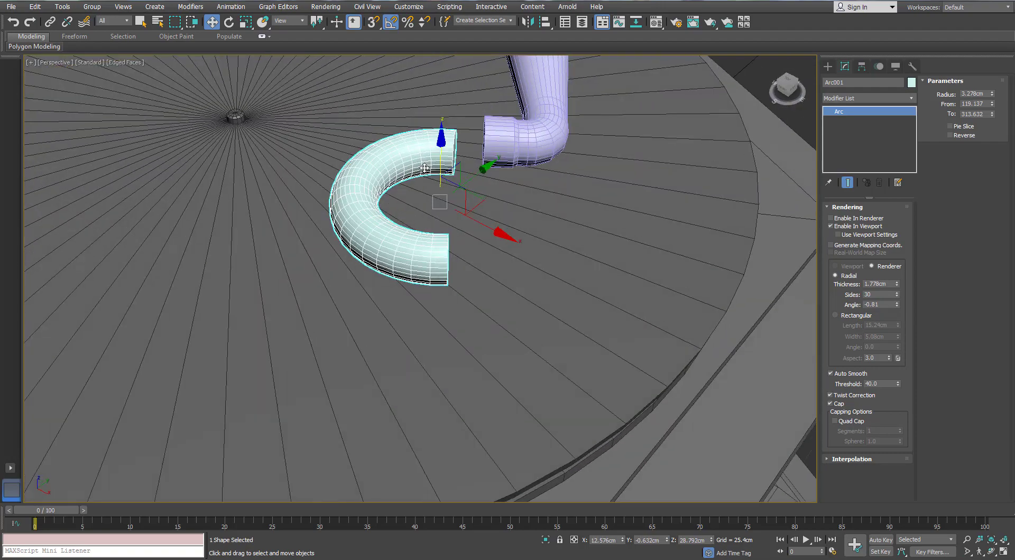
# Raise the arc to a Z of about 29.52 cm and shift it so one end meets the collar's open end, choosing Local rotation axes.
pyautogui.scroll(1, 449, 163)
pyautogui.moveTo(449, 163); pyautogui.dragTo(450, 131)
pyautogui.keyDown('alt'); pyautogui.moveTo(495, 165); pyautogui.dragTo(497, 185, button='middle'); pyautogui.keyUp('alt')
pyautogui.moveTo(497, 181); pyautogui.dragTo(534, 188)
pyautogui.keyDown('alt'); pyautogui.moveTo(535, 189); pyautogui.dragTo(523, 156, button='middle'); pyautogui.keyUp('alt')
pyautogui.press('e')
pyautogui.click(289, 21)
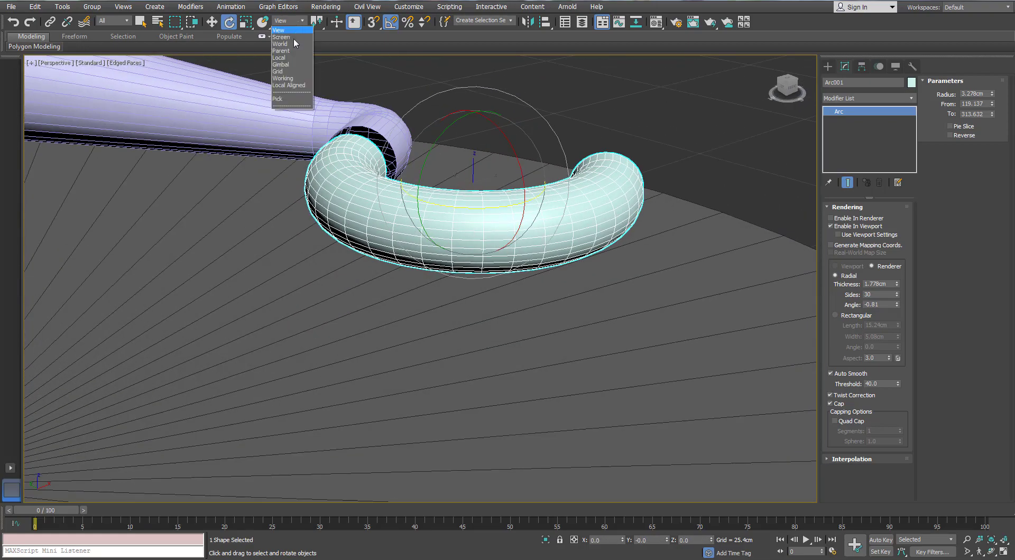
pyautogui.click(285, 63)
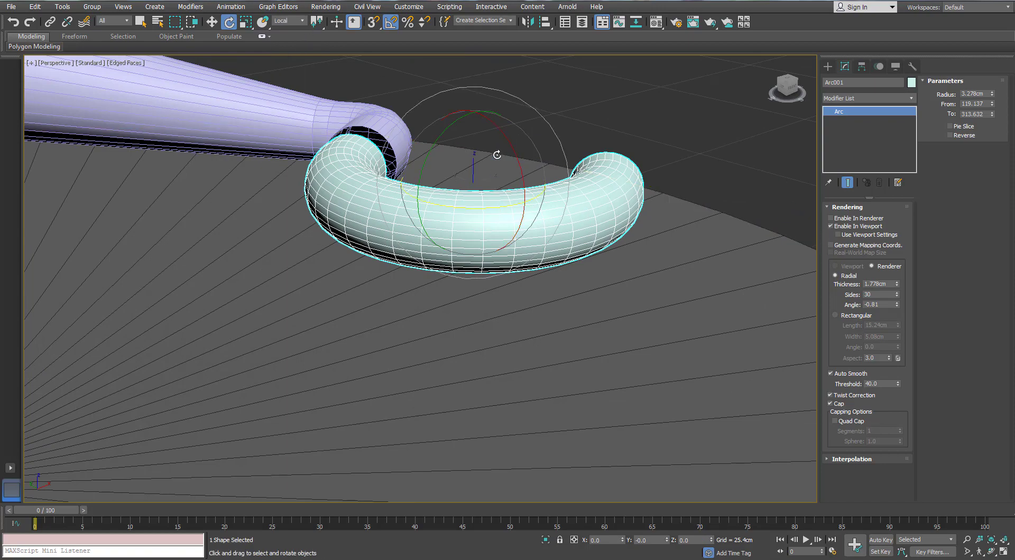
pyautogui.keyDown('alt'); pyautogui.moveTo(465, 100); pyautogui.dragTo(434, 292, button='middle'); pyautogui.keyUp('alt')
pyautogui.press('w')
pyautogui.scroll(5, 468, 136)
pyautogui.scroll(-5, 482, 206)
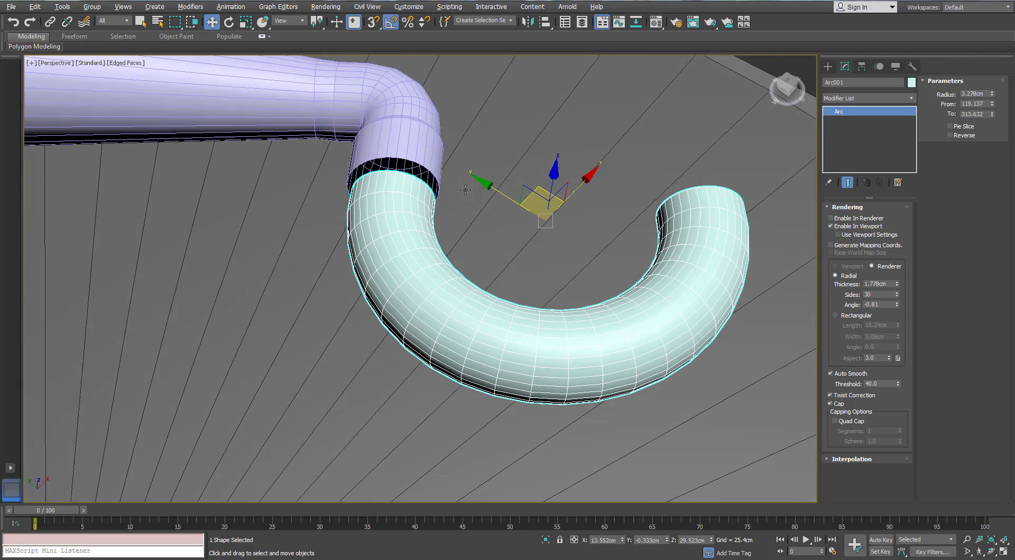
# Convert the arc to an Editable Poly and select its whole tube element.
pyautogui.rightClick(435, 293)
pyautogui.moveTo(460, 394)
pyautogui.click(391, 410)
pyautogui.keyDown('alt'); pyautogui.moveTo(391, 409); pyautogui.dragTo(619, 283, button='middle'); pyautogui.keyUp('alt')
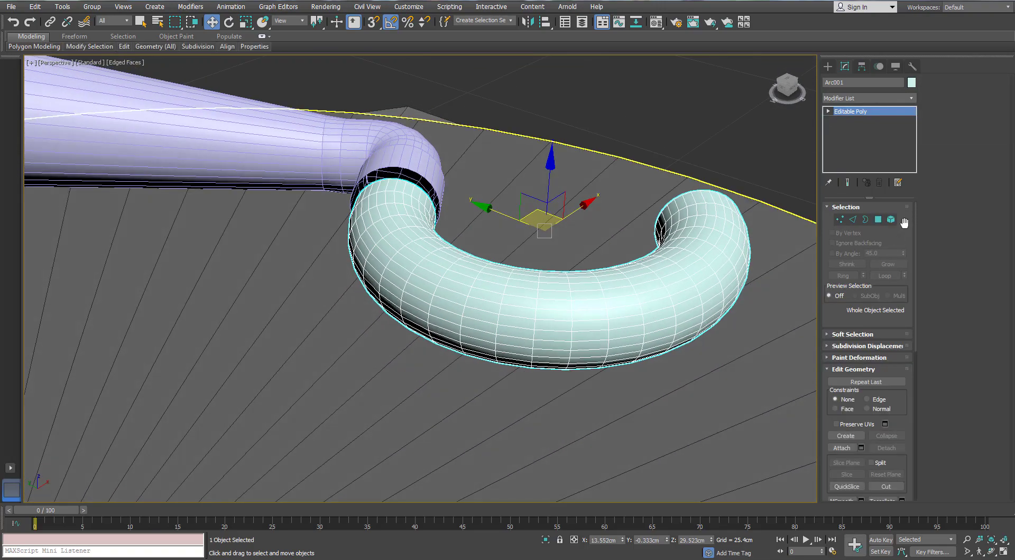
pyautogui.press('5')
pyautogui.click(620, 283)
# Tilt the tube element about its Local axis so that its far end rises.
pyautogui.press('e')
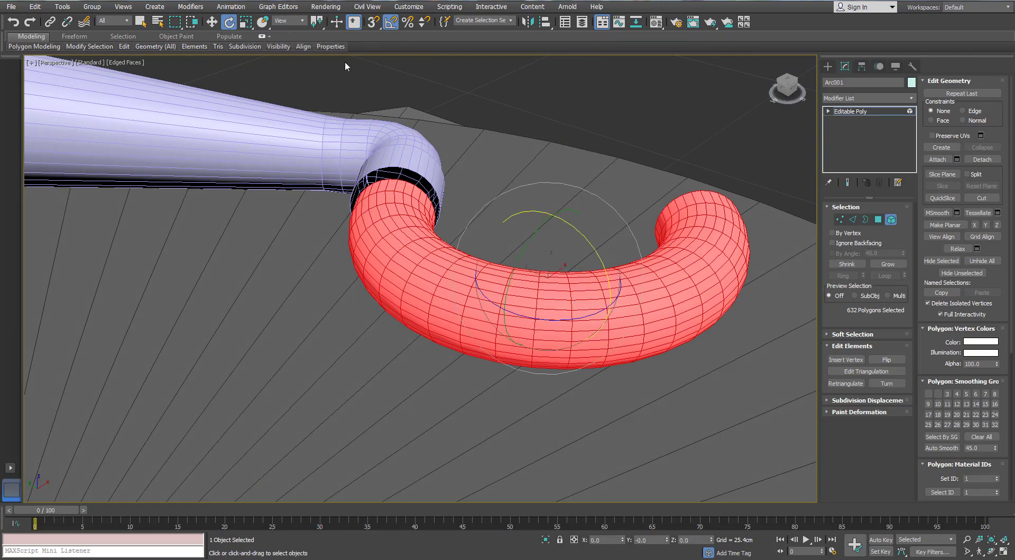
pyautogui.click(283, 56)
pyautogui.moveTo(558, 215)
pyautogui.keyDown('alt'); pyautogui.mouseDown(button='middle')
pyautogui.moveTo(494, 194)
pyautogui.moveTo(574, 224)
pyautogui.mouseUp(button='middle'); pyautogui.keyUp('alt')
pyautogui.moveTo(574, 223); pyautogui.dragTo(577, 216)
pyautogui.keyDown('alt'); pyautogui.moveTo(551, 230); pyautogui.dragTo(545, 245, button='middle'); pyautogui.keyUp('alt')
pyautogui.press('w')
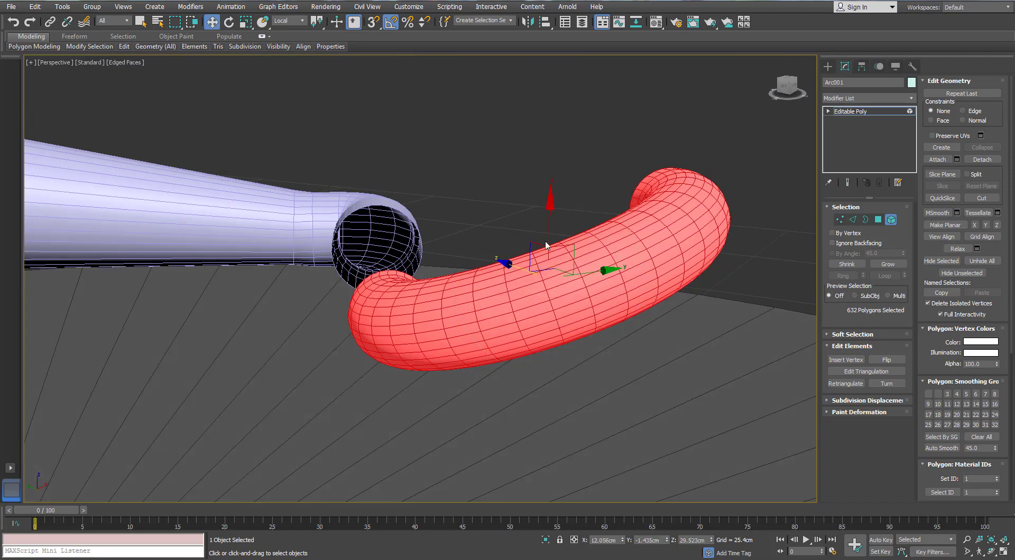
# Raise the tube element to a Z of about 30.83 cm along the View axes, level with the collar.
pyautogui.keyDown('alt'); pyautogui.moveTo(338, 74); pyautogui.dragTo(397, 95, button='middle'); pyautogui.keyUp('alt')
pyautogui.click(301, 22)
pyautogui.click(293, 31)
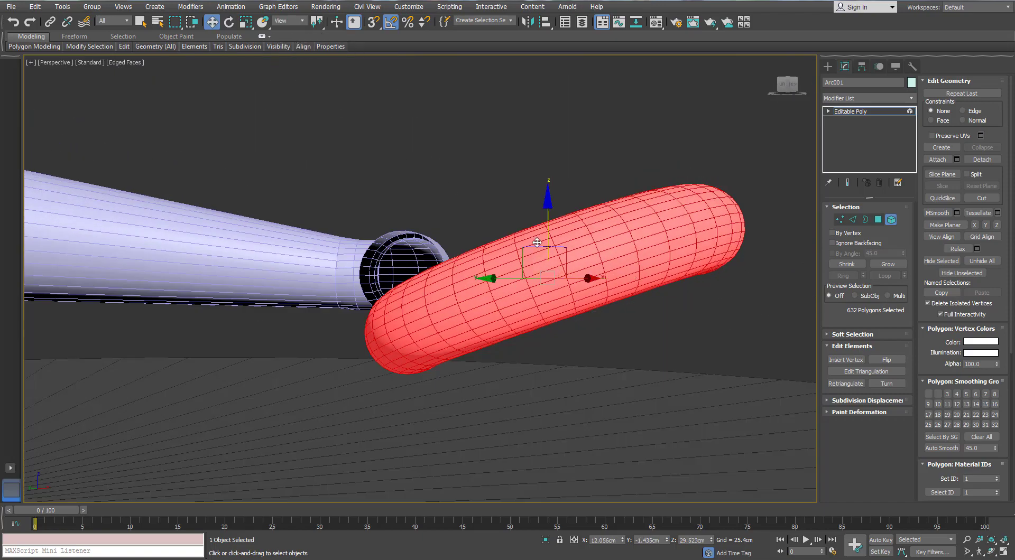
pyautogui.keyDown('alt'); pyautogui.moveTo(531, 260); pyautogui.dragTo(325, 241, button='middle'); pyautogui.keyUp('alt')
pyautogui.keyDown('alt'); pyautogui.moveTo(878, 239); pyautogui.dragTo(440, 324, button='middle'); pyautogui.keyUp('alt')
pyautogui.scroll(3, 440, 325)
# Rotate the tube element slightly about its Local axis and slide it in the XY plane to line its end up with the collar.
pyautogui.press('e')
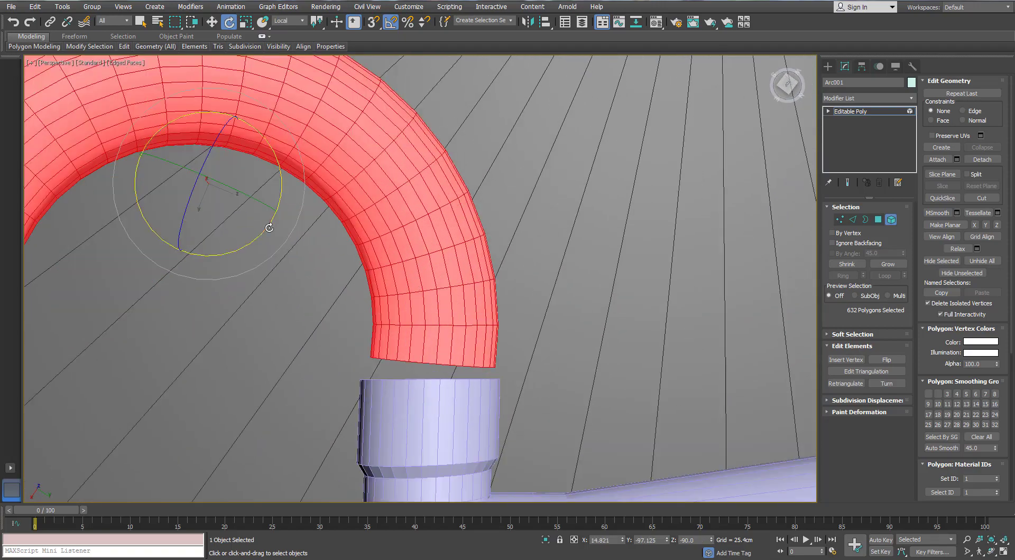
pyautogui.press('w')
pyautogui.moveTo(254, 236); pyautogui.dragTo(201, 245)
pyautogui.scroll(-3, 381, 227)
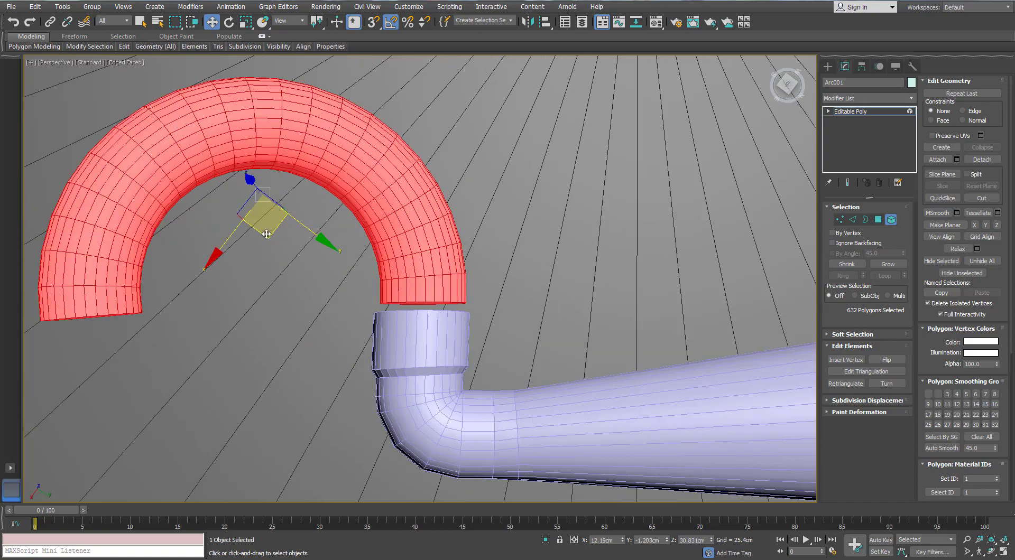
pyautogui.keyDown('alt'); pyautogui.moveTo(266, 234); pyautogui.dragTo(283, 246, button='middle'); pyautogui.keyUp('alt')
pyautogui.scroll(-5, 326, 224)
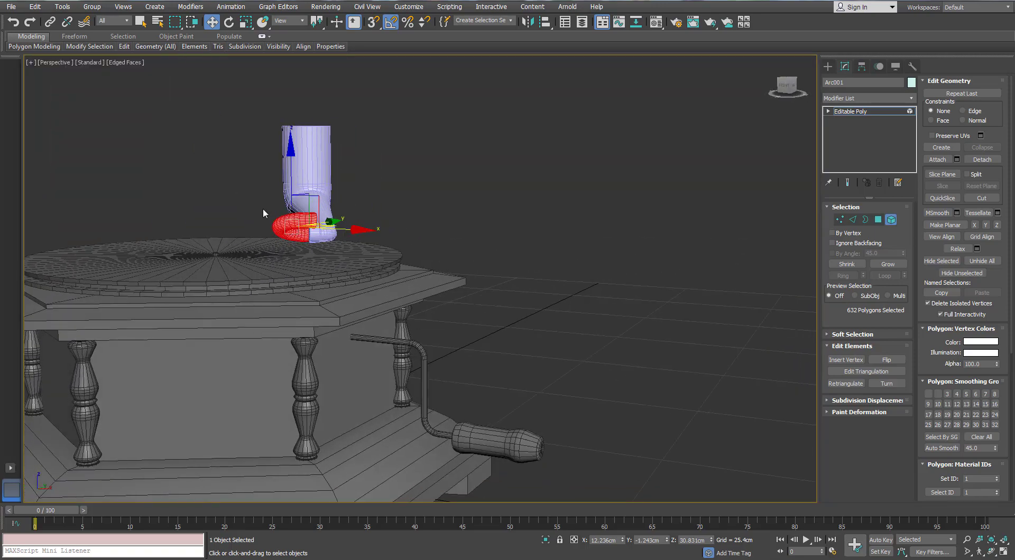
# Rotate the tube element 20 degrees in the Screen coordinate system so that it slants relative to the collar.
pyautogui.scroll(5, 263, 214)
pyautogui.press('e')
pyautogui.keyDown('alt'); pyautogui.moveTo(341, 196); pyautogui.dragTo(364, 211, button='middle'); pyautogui.keyUp('alt')
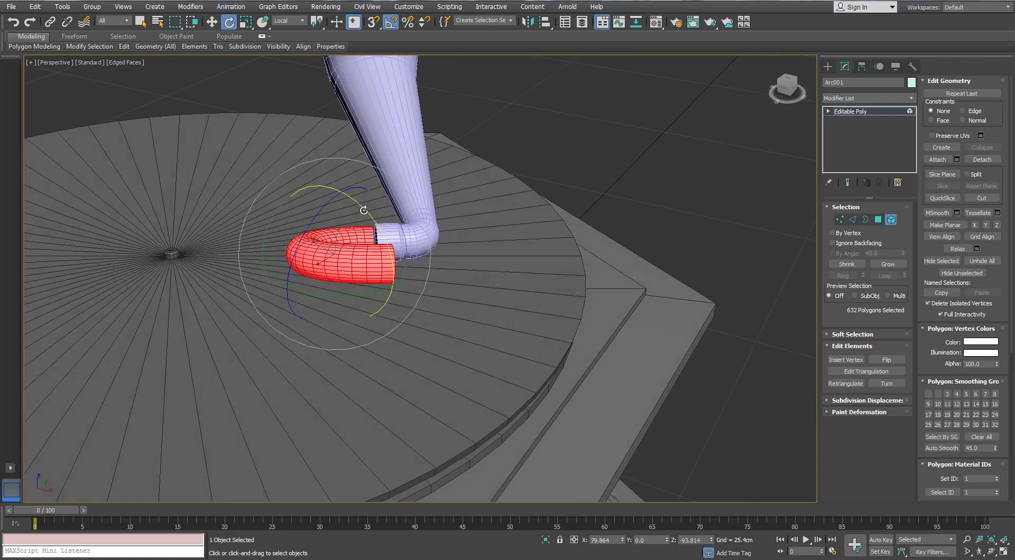
pyautogui.click(288, 21)
pyautogui.click(283, 28)
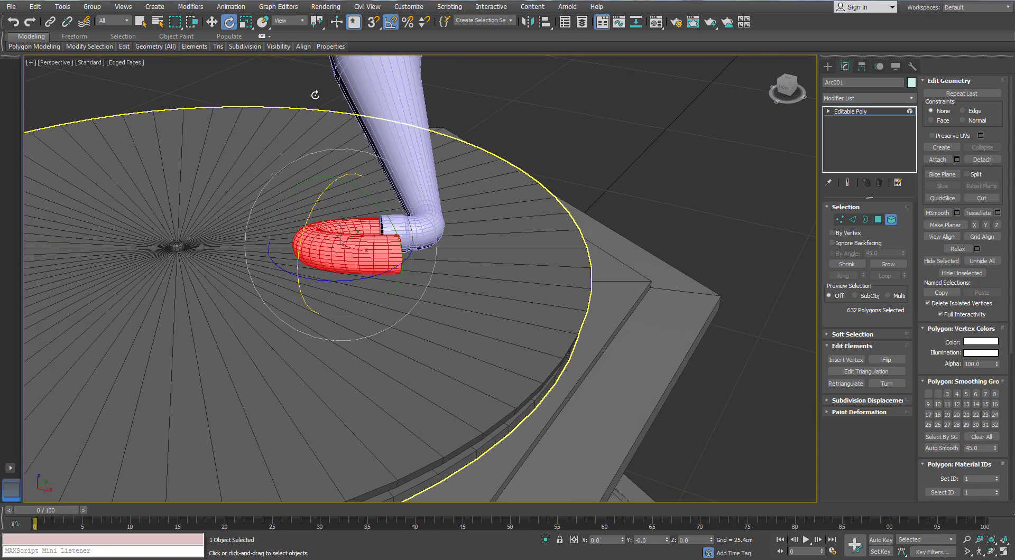
pyautogui.scroll(2, 311, 57)
pyautogui.keyDown('alt'); pyautogui.moveTo(368, 162); pyautogui.dragTo(369, 127, button='middle'); pyautogui.keyUp('alt')
pyautogui.scroll(-2, 369, 127)
pyautogui.click(294, 21)
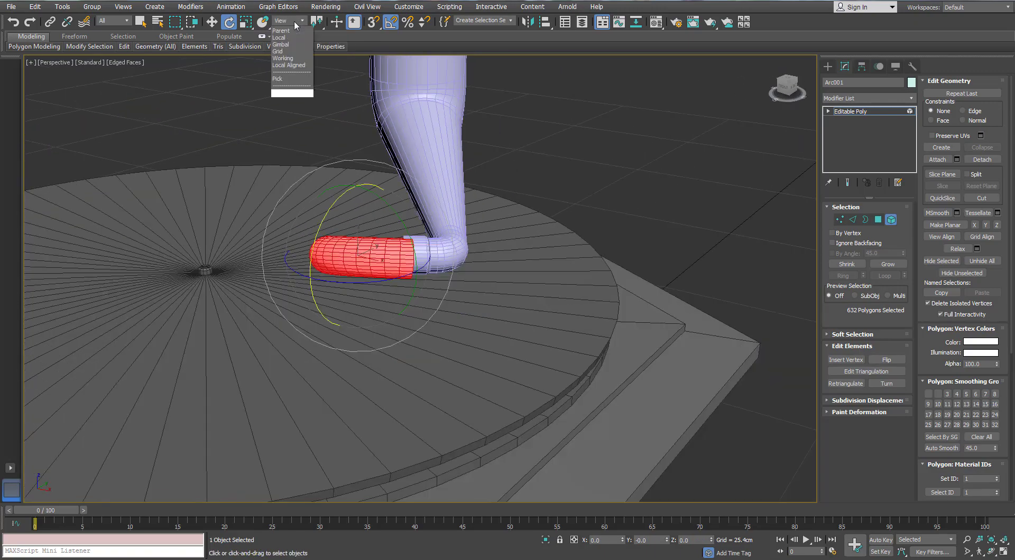
pyautogui.click(290, 35)
pyautogui.keyDown('alt'); pyautogui.moveTo(423, 185); pyautogui.dragTo(421, 175, button='middle'); pyautogui.keyUp('alt')
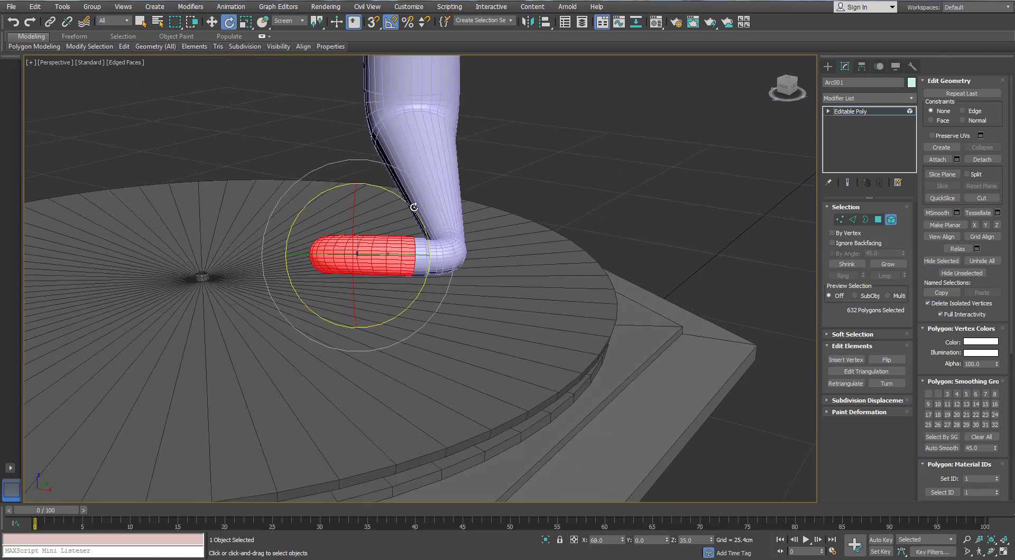
pyautogui.moveTo(413, 207); pyautogui.dragTo(409, 201)
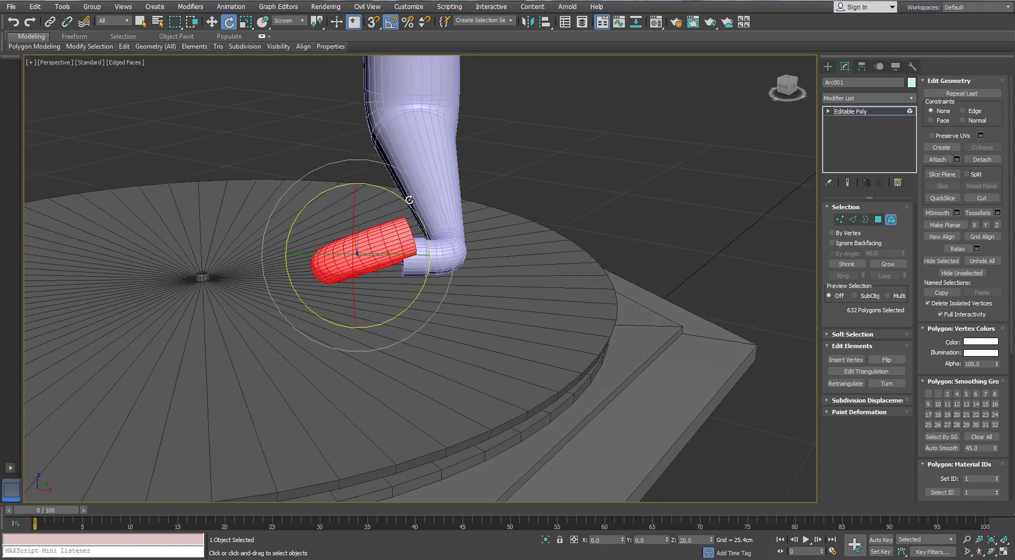
# Lower the slanted tube element to a Z of about 30.26 cm in Screen coordinates so its end meets the collar.
pyautogui.press('w')
pyautogui.click(296, 21)
pyautogui.click(290, 35)
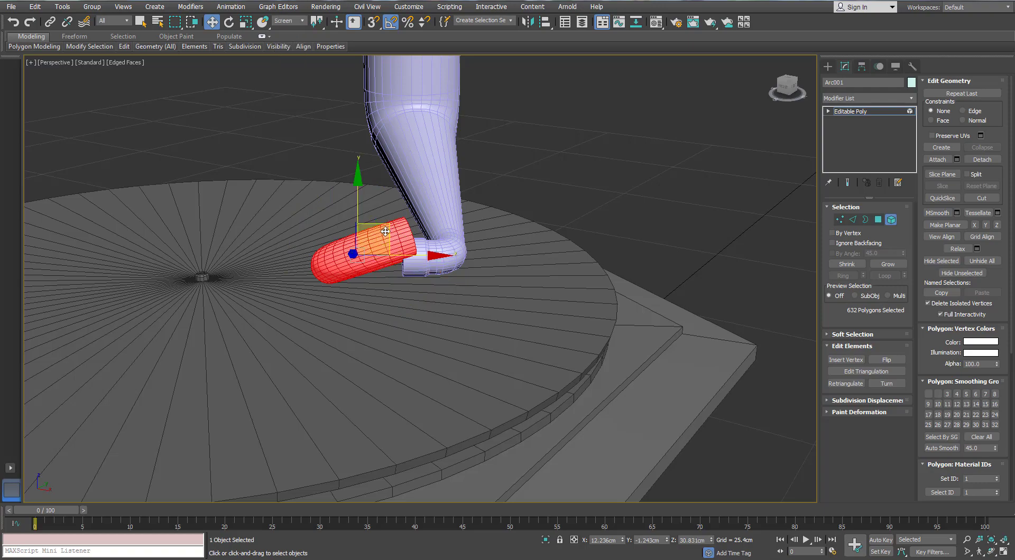
pyautogui.moveTo(389, 235); pyautogui.dragTo(385, 243)
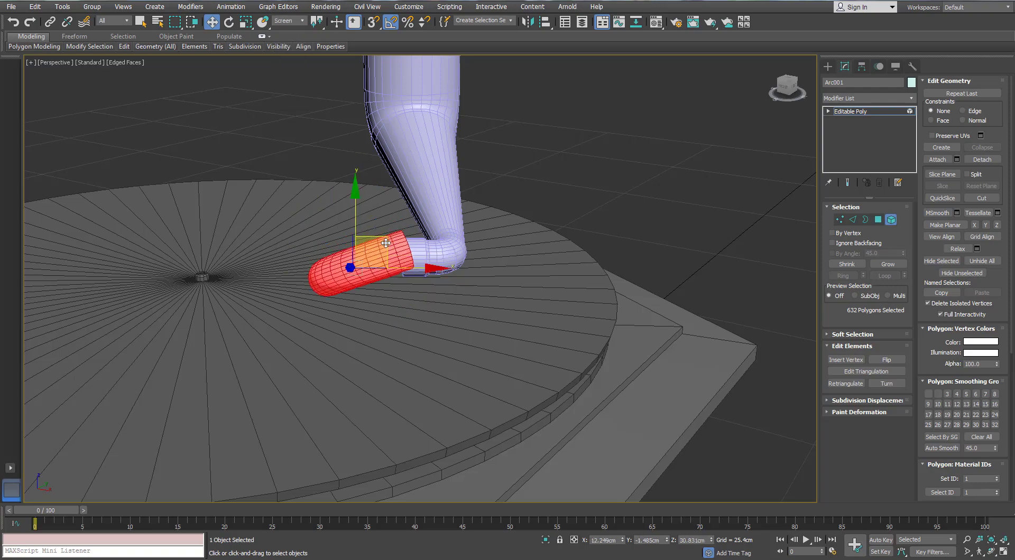
pyautogui.keyDown('alt'); pyautogui.moveTo(395, 215); pyautogui.dragTo(398, 240, button='middle'); pyautogui.keyUp('alt')
pyautogui.scroll(8, 397, 240)
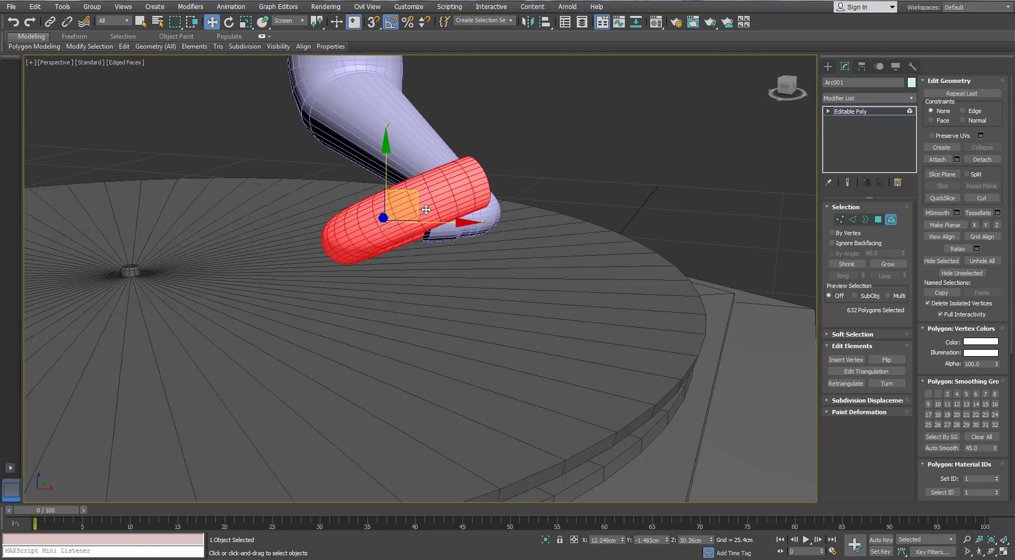
# Deselect the tube element and select the pipe arm's collar polygons, including the sloped ring at its step.
pyautogui.press('e')
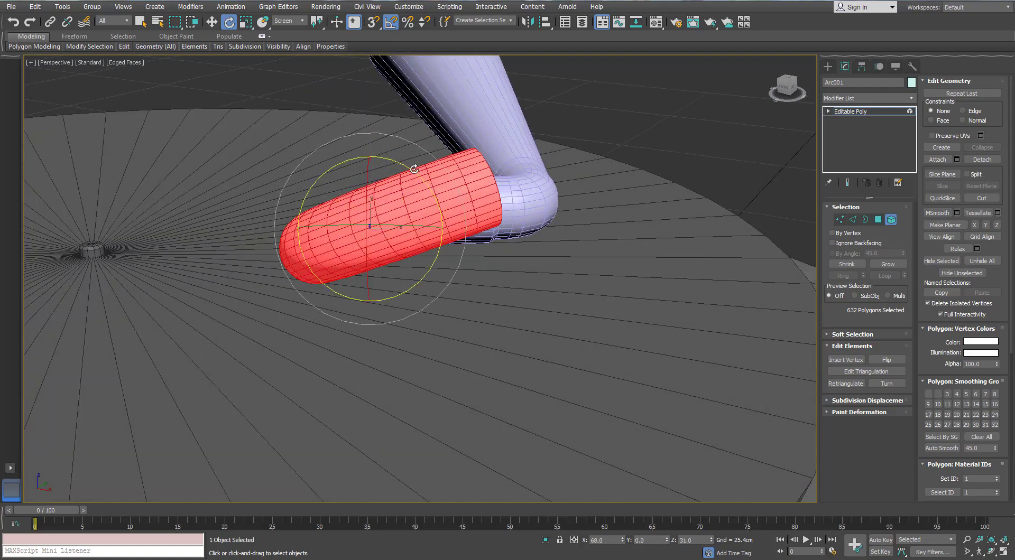
pyautogui.keyDown('alt'); pyautogui.moveTo(413, 169); pyautogui.dragTo(357, 230, button='middle'); pyautogui.keyUp('alt')
pyautogui.click(610, 149)
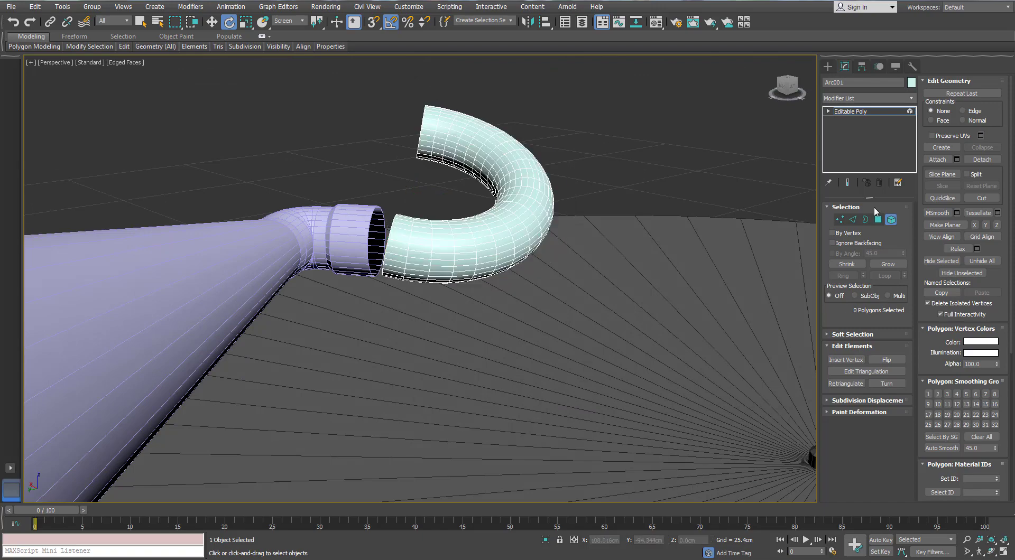
pyautogui.click(351, 238)
pyautogui.press('4')
pyautogui.doubleClick(354, 212)
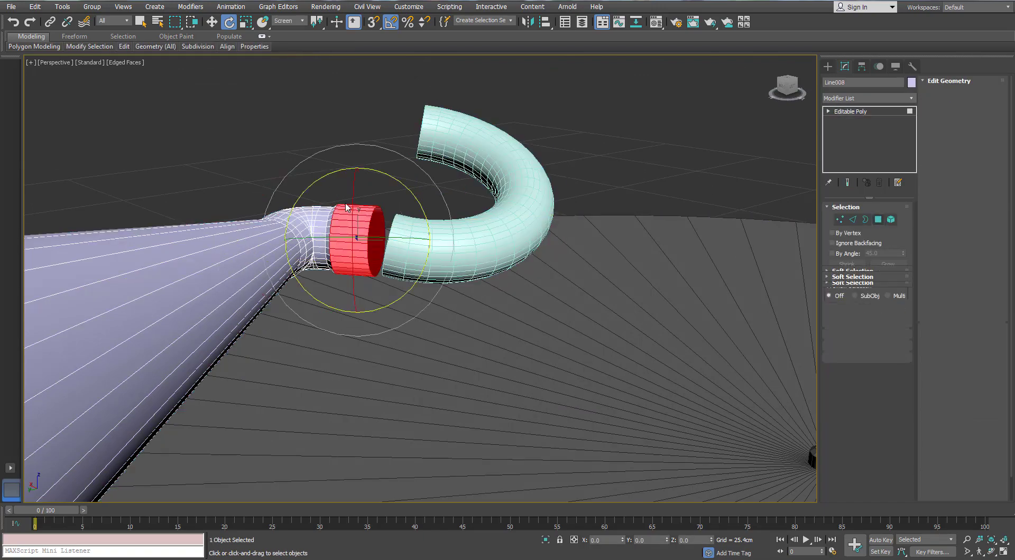
pyautogui.keyDown('alt'); pyautogui.moveTo(354, 209); pyautogui.dragTo(376, 197, button='middle'); pyautogui.keyUp('alt')
pyautogui.click(887, 264)
pyautogui.click(887, 264)
pyautogui.scroll(4, 391, 216)
pyautogui.hotkey('ctrl', 'pagedown')
# Rotate the selected collar polygons in Screen coordinates to follow the tube's slant and shift them toward the tube's end.
pyautogui.scroll(3, 338, 205)
pyautogui.moveTo(382, 198); pyautogui.dragTo(390, 202)
pyautogui.keyDown('alt'); pyautogui.moveTo(389, 203); pyautogui.dragTo(414, 319, button='middle'); pyautogui.keyUp('alt')
pyautogui.moveTo(417, 320); pyautogui.dragTo(420, 316)
pyautogui.press('w')
pyautogui.moveTo(392, 236); pyautogui.dragTo(399, 258)
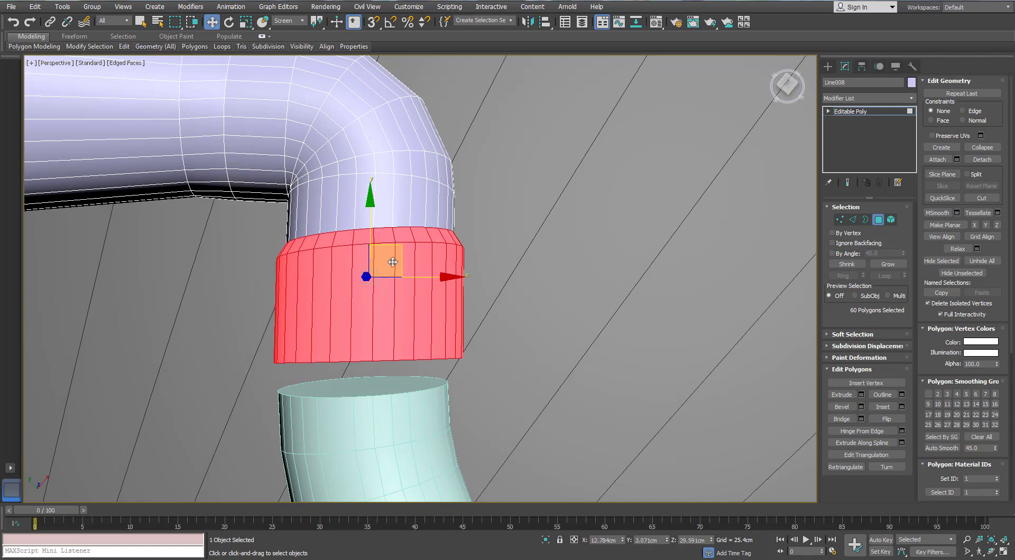
pyautogui.keyDown('alt'); pyautogui.moveTo(398, 257); pyautogui.dragTo(448, 223, button='middle'); pyautogui.keyUp('alt')
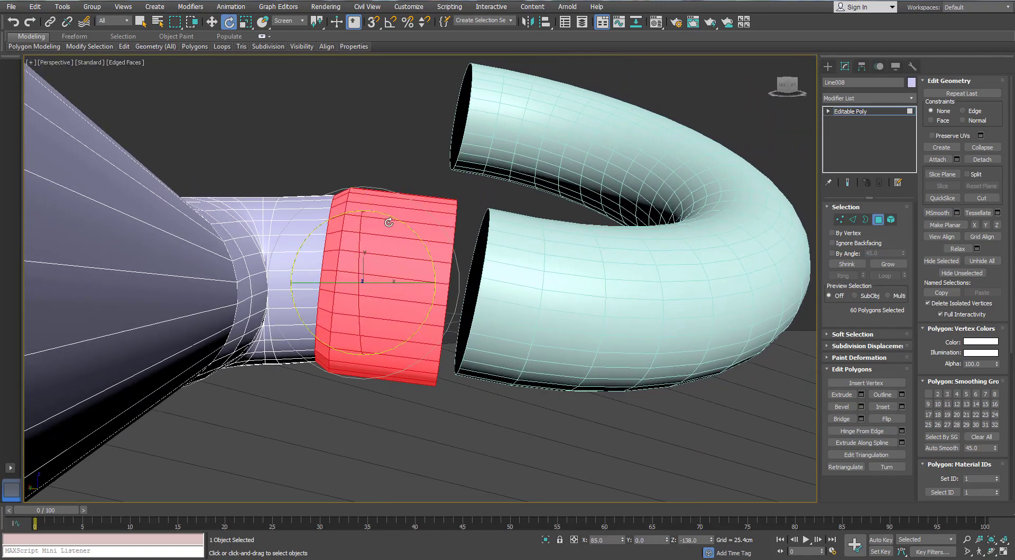
pyautogui.moveTo(362, 214); pyautogui.dragTo(286, 208)
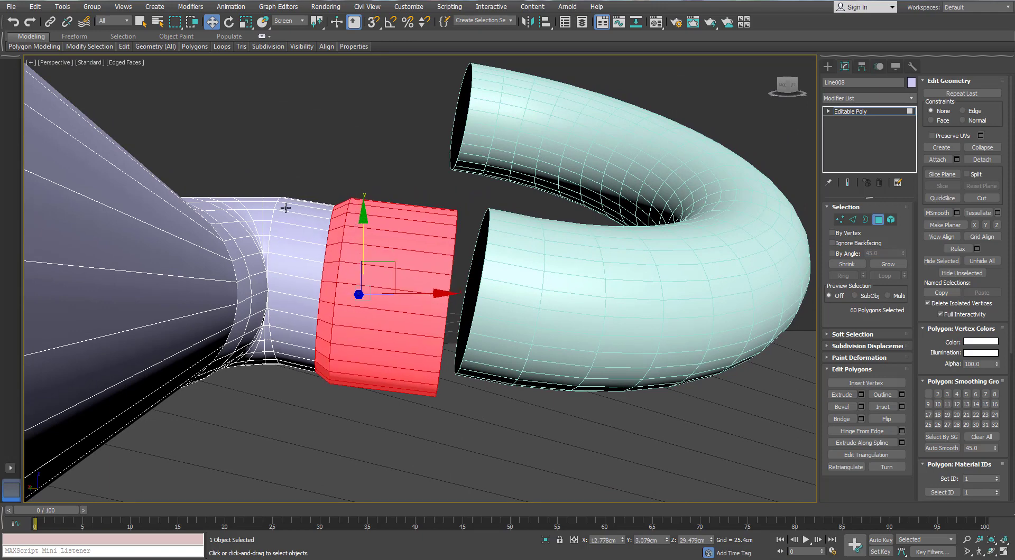
# Select the edge loop on the neck between elbow and collar, then clear the selection.
pyautogui.click(276, 205)
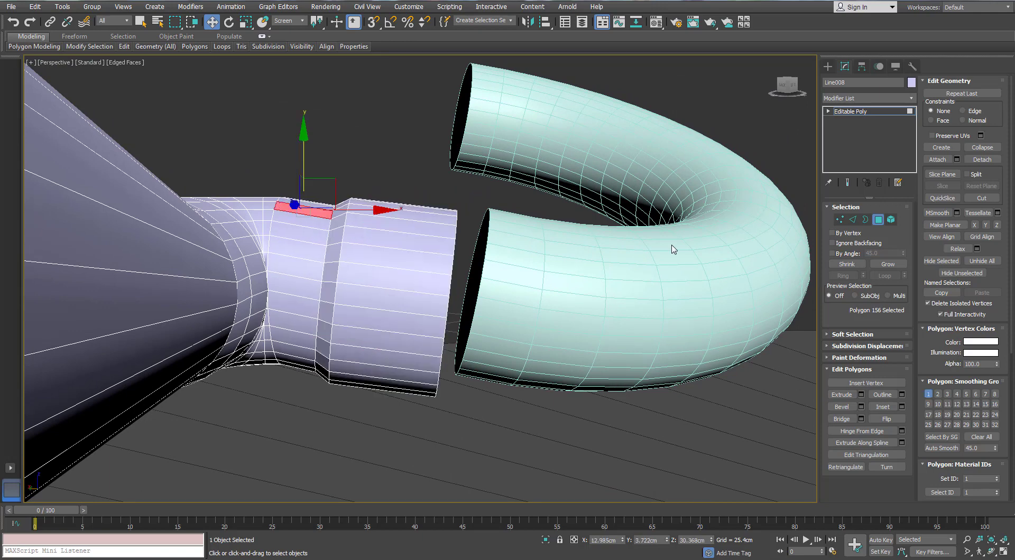
pyautogui.press('2')
pyautogui.doubleClick(272, 215)
pyautogui.keyDown('alt'); pyautogui.moveTo(334, 215); pyautogui.dragTo(334, 185, button='middle'); pyautogui.keyUp('alt')
pyautogui.click(306, 187)
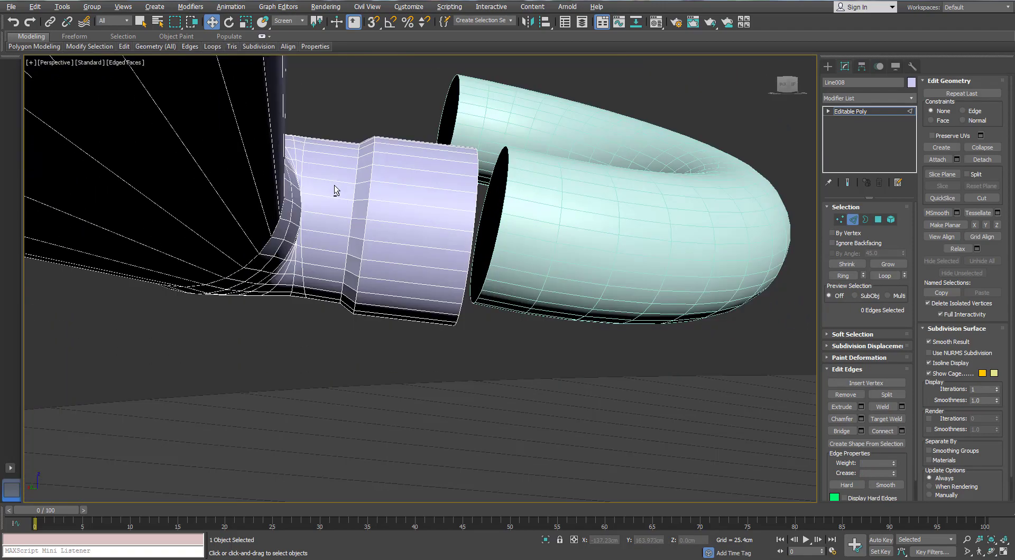
pyautogui.scroll(-5, 334, 185)
pyautogui.keyDown('alt'); pyautogui.moveTo(415, 132); pyautogui.dragTo(279, 211, button='middle'); pyautogui.keyUp('alt')
pyautogui.scroll(-6, 279, 211)
pyautogui.scroll(10, 382, 137)
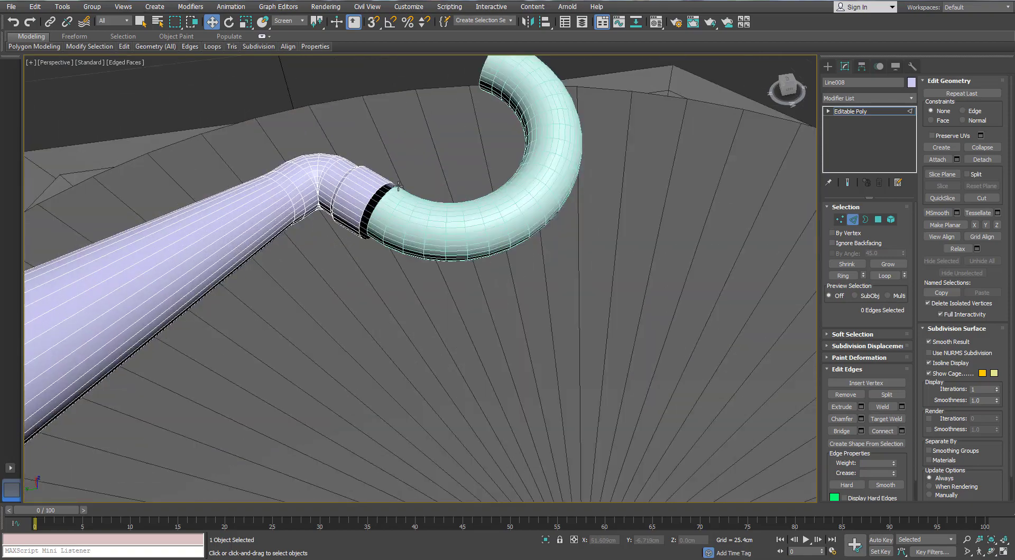
# Attach the pipe arm to the arc tube and select the border at the collar's open end.
pyautogui.click(865, 220)
pyautogui.click(413, 264)
pyautogui.keyDown('alt'); pyautogui.moveTo(413, 264); pyautogui.dragTo(453, 224, button='middle'); pyautogui.keyUp('alt')
pyautogui.click(937, 159)
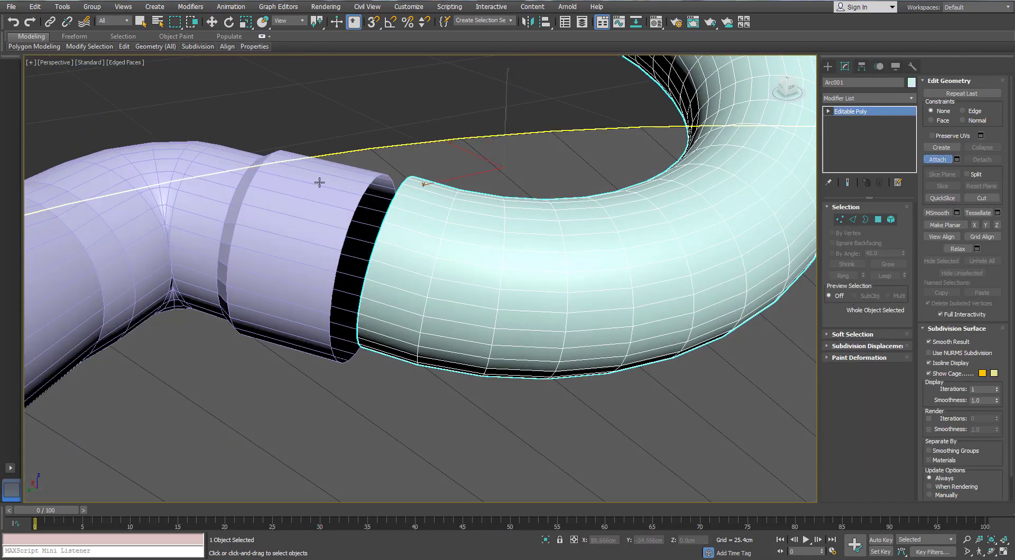
pyautogui.click(317, 177)
pyautogui.press('3')
pyautogui.click(390, 187)
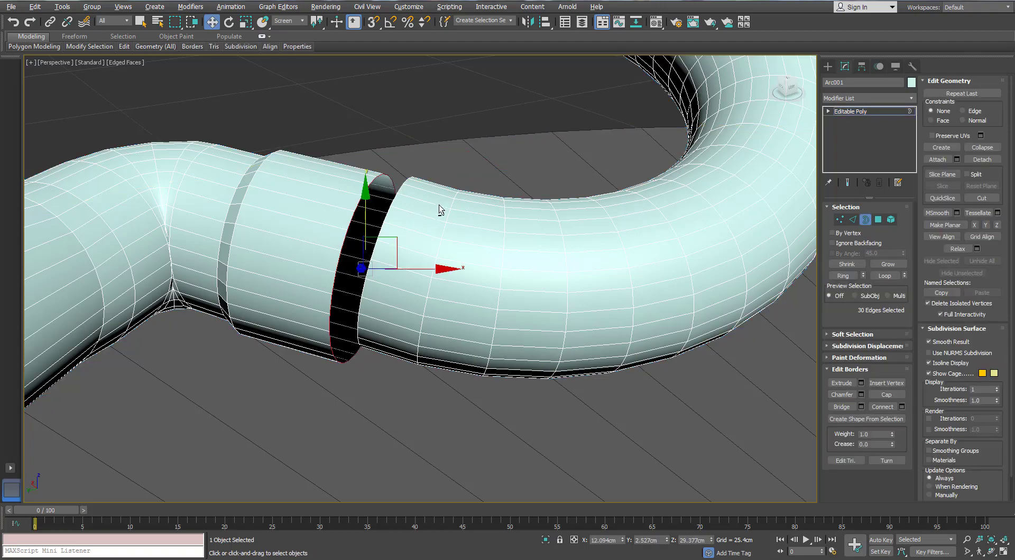
# Nudge the arc tube element slightly so its end lines up with the collar's opening.
pyautogui.keyDown('alt'); pyautogui.moveTo(439, 209); pyautogui.dragTo(565, 217, button='middle'); pyautogui.keyUp('alt')
pyautogui.keyDown('alt'); pyautogui.moveTo(359, 161); pyautogui.dragTo(328, 191, button='middle'); pyautogui.keyUp('alt')
pyautogui.scroll(-4, 328, 190)
pyautogui.keyDown('alt'); pyautogui.moveTo(249, 174); pyautogui.dragTo(447, 129, button='middle'); pyautogui.keyUp('alt')
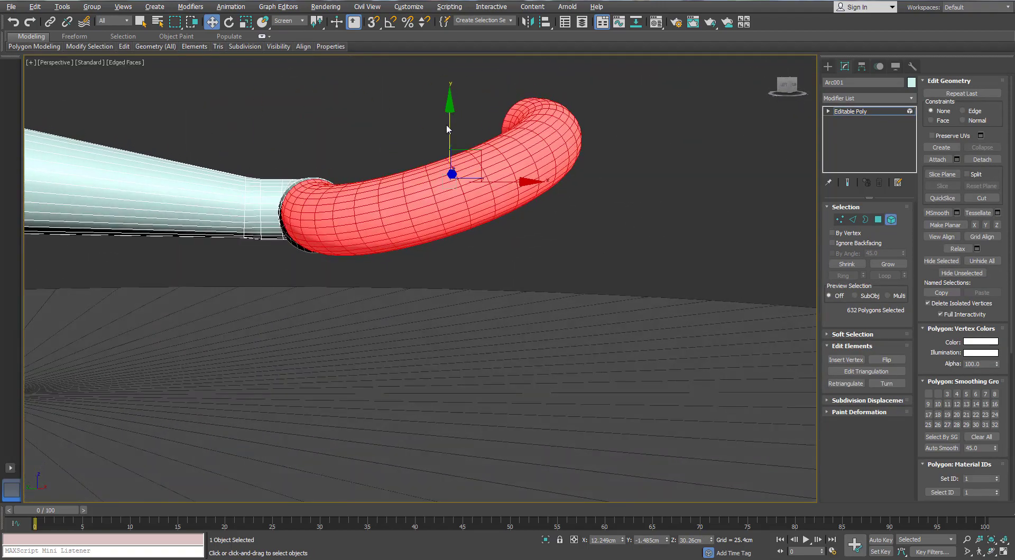
pyautogui.moveTo(448, 122); pyautogui.dragTo(448, 125)
pyautogui.keyDown('alt'); pyautogui.moveTo(379, 142); pyautogui.dragTo(380, 137, button='middle'); pyautogui.keyUp('alt')
pyautogui.keyDown('alt'); pyautogui.moveTo(291, 136); pyautogui.dragTo(312, 188, button='middle'); pyautogui.keyUp('alt')
pyautogui.scroll(4, 312, 189)
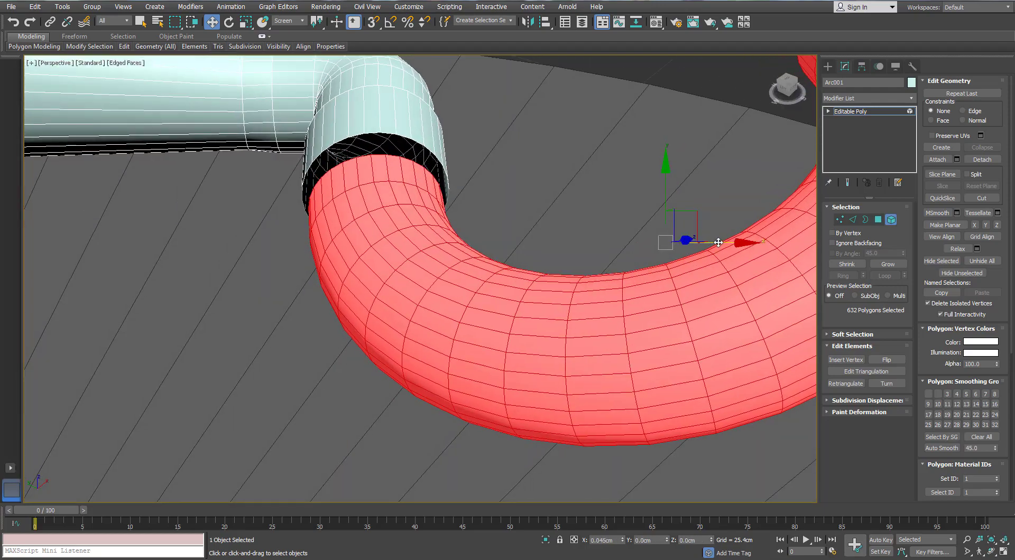
pyautogui.keyDown('alt'); pyautogui.moveTo(508, 211); pyautogui.dragTo(579, 255, button='middle'); pyautogui.keyUp('alt')
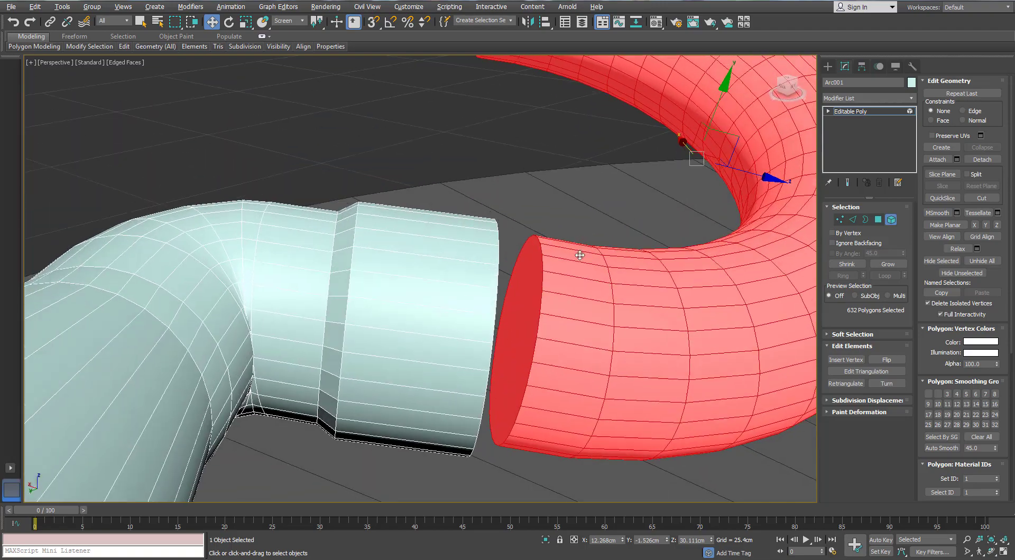
# Delete the cap polygon on the arc tube's end facing the collar.
pyautogui.click(878, 219)
pyautogui.click(531, 281)
pyautogui.press('Delete')
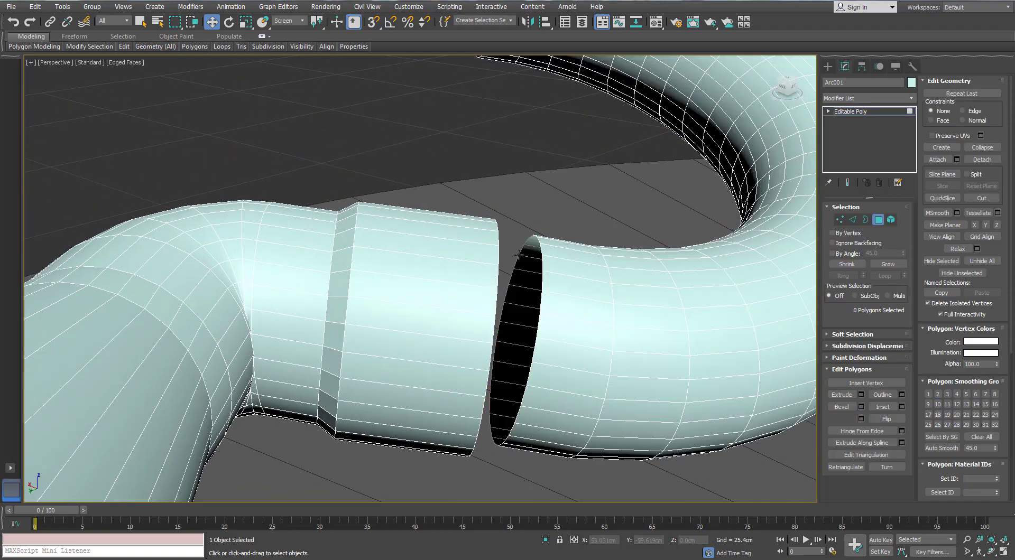
# Bridge the border at the collar's open end with the facing border of the arc tube.
pyautogui.keyDown('alt'); pyautogui.moveTo(531, 281); pyautogui.dragTo(450, 264, button='middle'); pyautogui.keyUp('alt')
pyautogui.scroll(5, 451, 264)
pyautogui.click(865, 219)
pyautogui.click(264, 264)
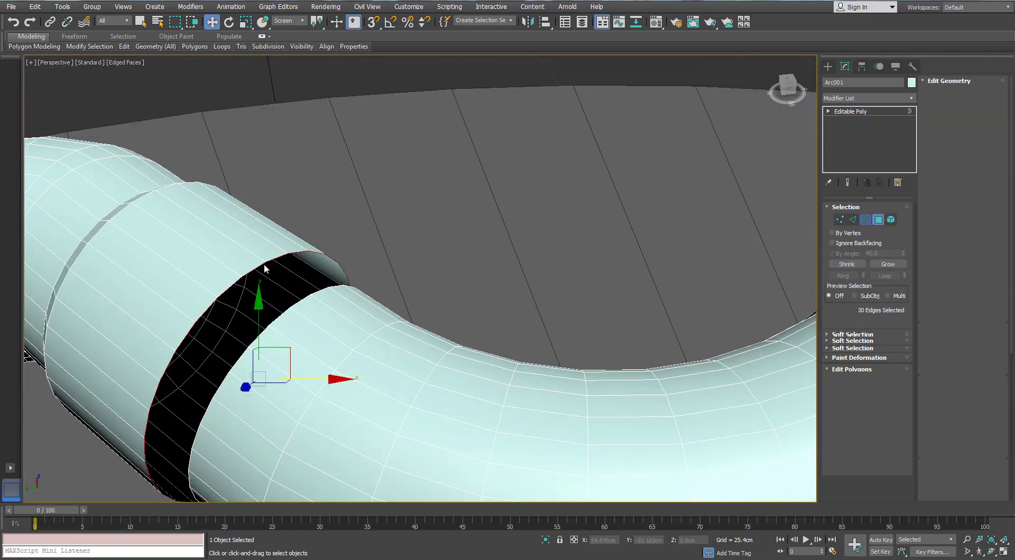
pyautogui.click(841, 407)
pyautogui.scroll(-5, 429, 296)
pyautogui.keyDown('alt'); pyautogui.moveTo(429, 295); pyautogui.dragTo(454, 285, button='middle'); pyautogui.keyUp('alt')
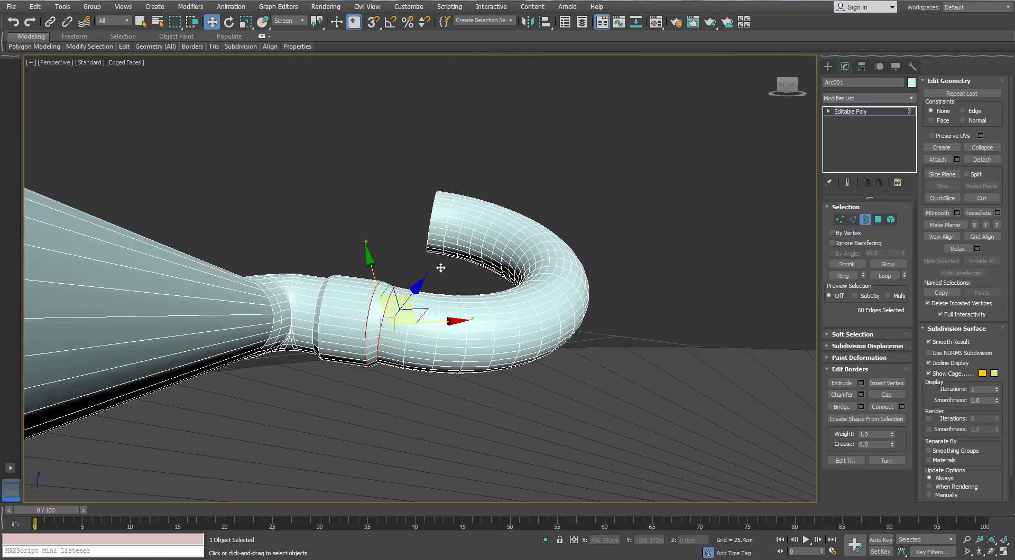
# Select the arc tube's polygons beyond the bridged ring, then clear the selection.
pyautogui.scroll(4, 454, 286)
pyautogui.press('4')
pyautogui.keyDown('alt'); pyautogui.moveTo(474, 233); pyautogui.dragTo(697, 127, button='middle'); pyautogui.keyUp('alt')
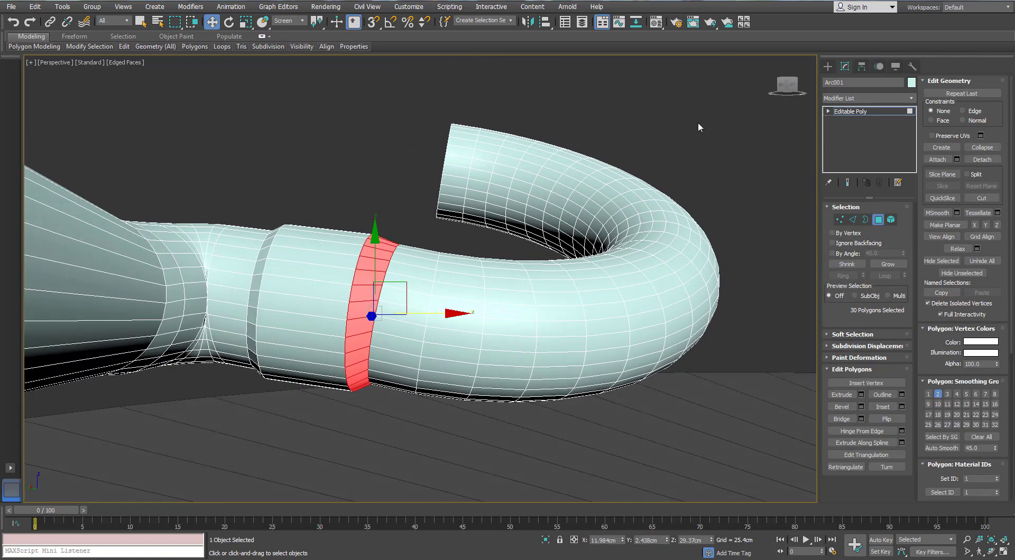
pyautogui.moveTo(410, 449); pyautogui.dragTo(411, 449)
pyautogui.keyDown('alt'); pyautogui.moveTo(411, 449); pyautogui.dragTo(690, 232, button='middle'); pyautogui.keyUp('alt')
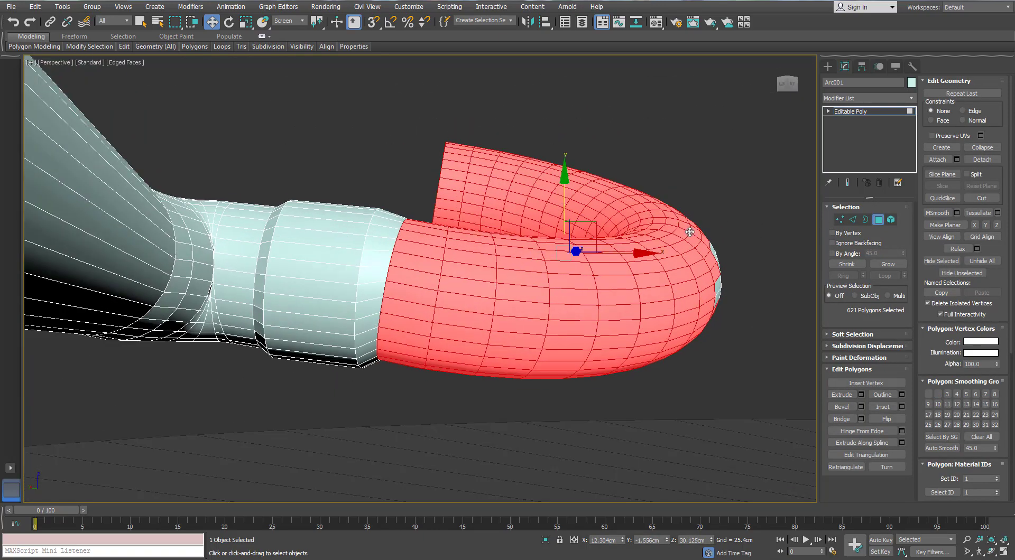
pyautogui.keyDown('alt'); pyautogui.moveTo(688, 343); pyautogui.dragTo(553, 207, button='middle'); pyautogui.keyUp('alt')
pyautogui.moveTo(553, 208); pyautogui.dragTo(548, 208)
pyautogui.moveTo(417, 201); pyautogui.dragTo(574, 238, button='middle')
pyautogui.click(485, 166)
# Assign a grey material to the joined pipe and set its object color to dark grey.
pyautogui.scroll(-5, 489, 217)
pyautogui.click(911, 83)
pyautogui.click(680, 322)
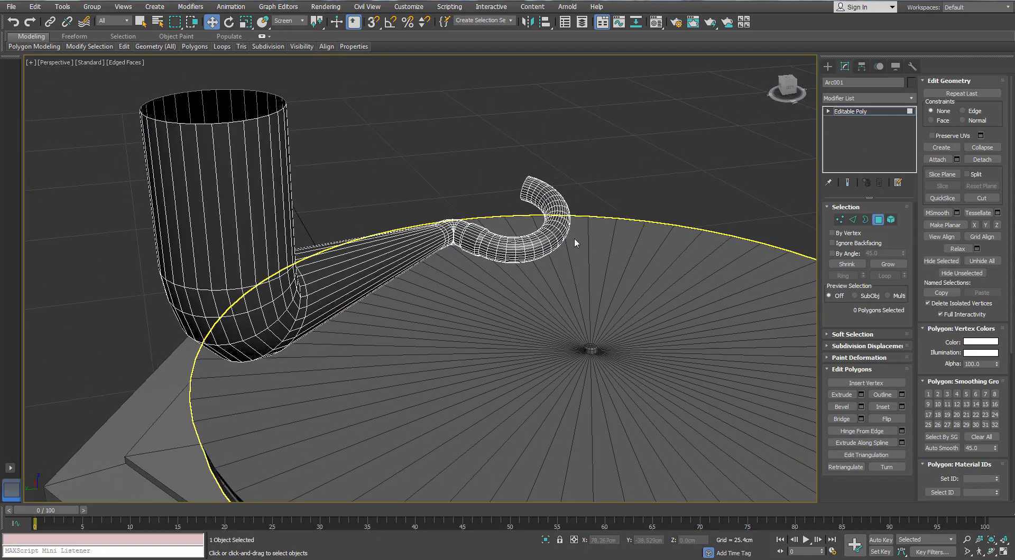
pyautogui.press('m')
pyautogui.moveTo(654, 109); pyautogui.dragTo(262, 201)
pyautogui.click(771, 64)
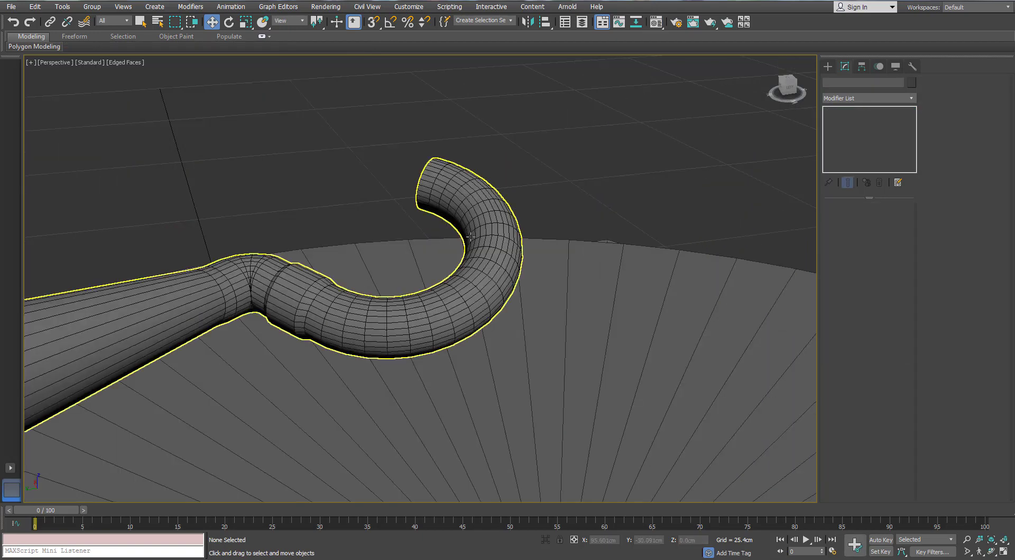
pyautogui.click(470, 237)
pyautogui.click(912, 83)
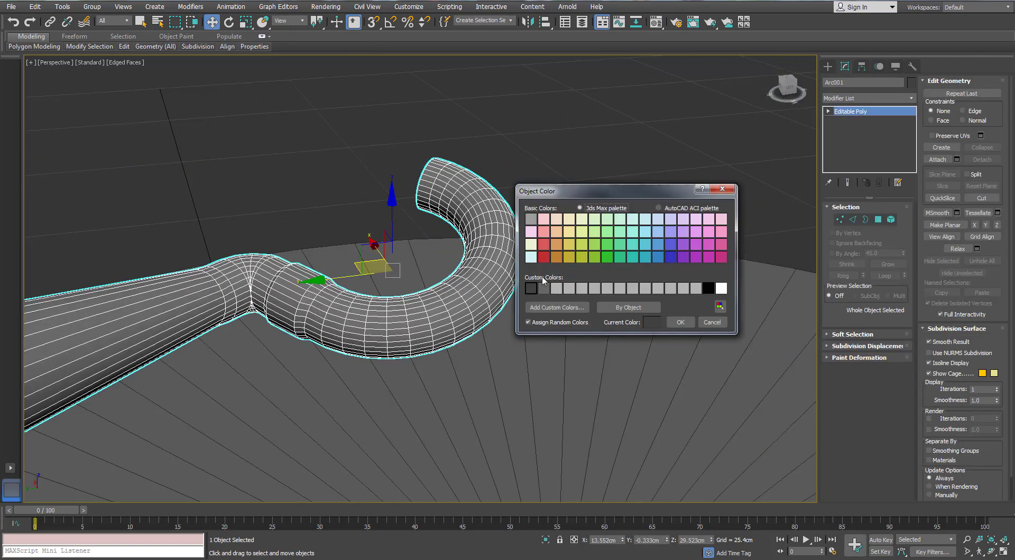
pyautogui.click(680, 322)
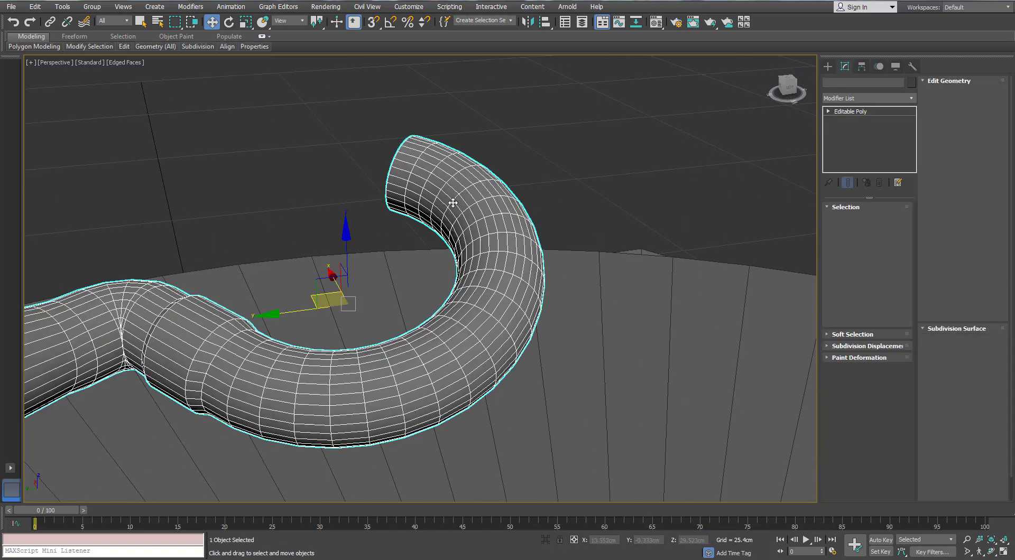
# Try to detach the arc tube's polygons beyond the collar as the separate object Object007.
pyautogui.keyDown('alt'); pyautogui.moveTo(448, 203); pyautogui.dragTo(346, 237, button='middle'); pyautogui.keyUp('alt')
pyautogui.scroll(3, 319, 258)
pyautogui.click(878, 219)
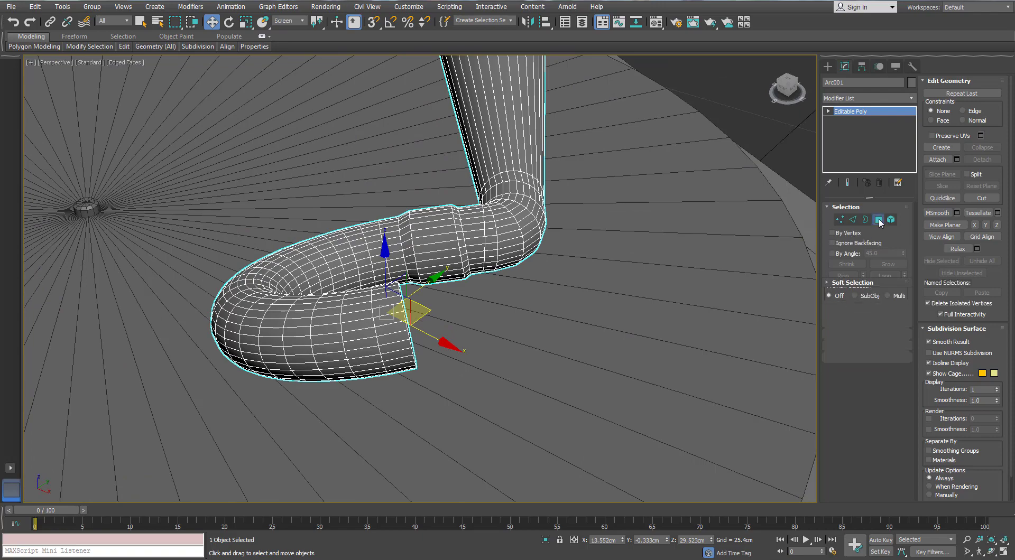
pyautogui.moveTo(196, 421); pyautogui.dragTo(192, 423)
pyautogui.keyDown('alt'); pyautogui.moveTo(259, 312); pyautogui.dragTo(503, 286, button='middle'); pyautogui.keyUp('alt')
pyautogui.click(974, 167)
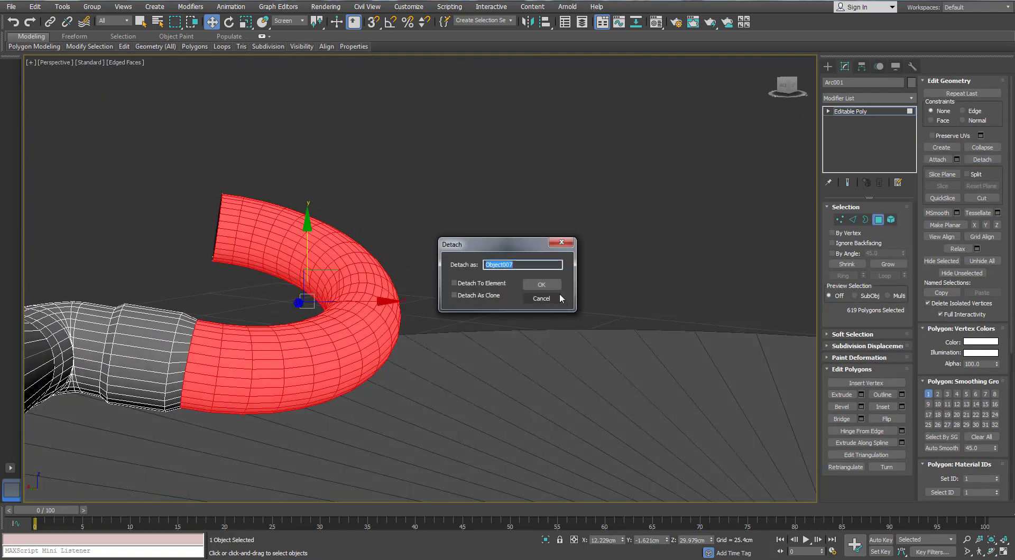
pyautogui.click(559, 292)
pyautogui.click(360, 313)
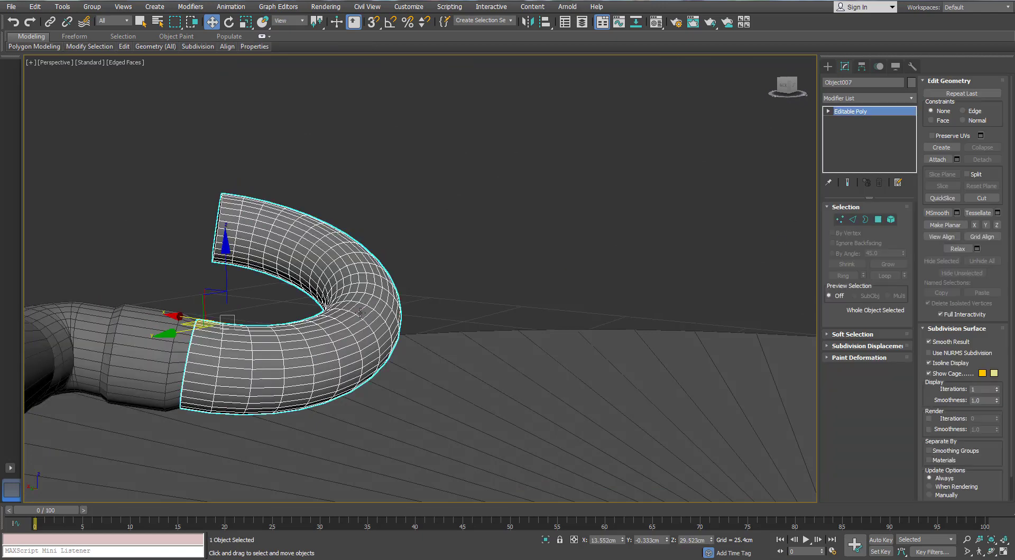
# Try to scale the detached arc tube down slightly.
pyautogui.click(910, 99)
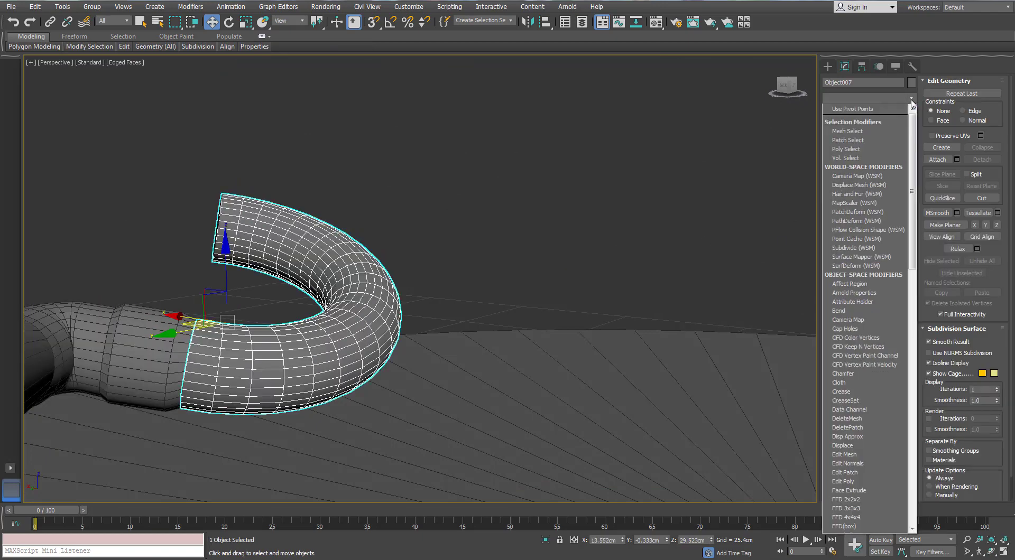
pyautogui.press('s')
pyautogui.press('s')
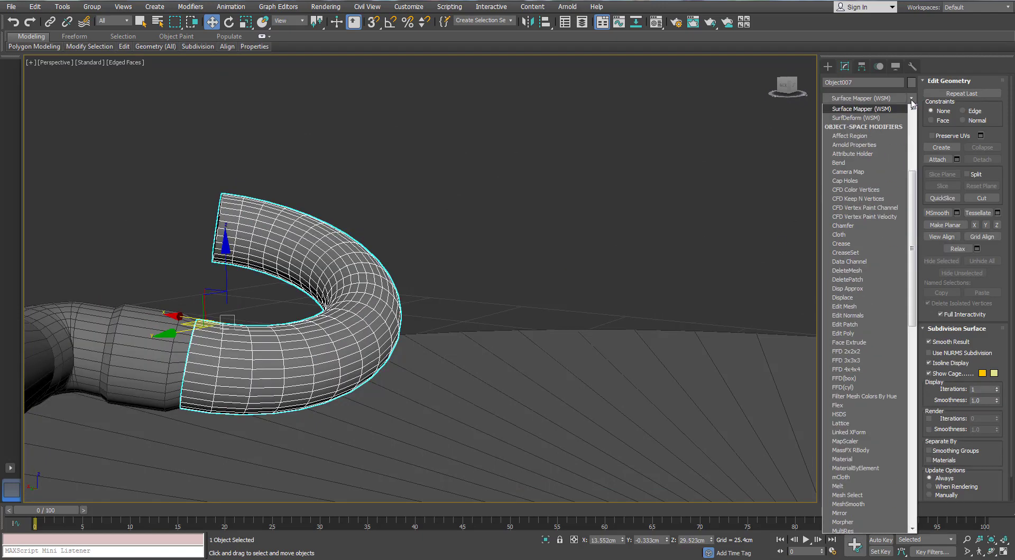
pyautogui.click(746, 129)
pyautogui.press('r')
pyautogui.moveTo(222, 298); pyautogui.dragTo(225, 310)
pyautogui.keyDown('alt'); pyautogui.moveTo(230, 315); pyautogui.dragTo(253, 290, button='middle'); pyautogui.keyUp('alt')
pyautogui.click(402, 296)
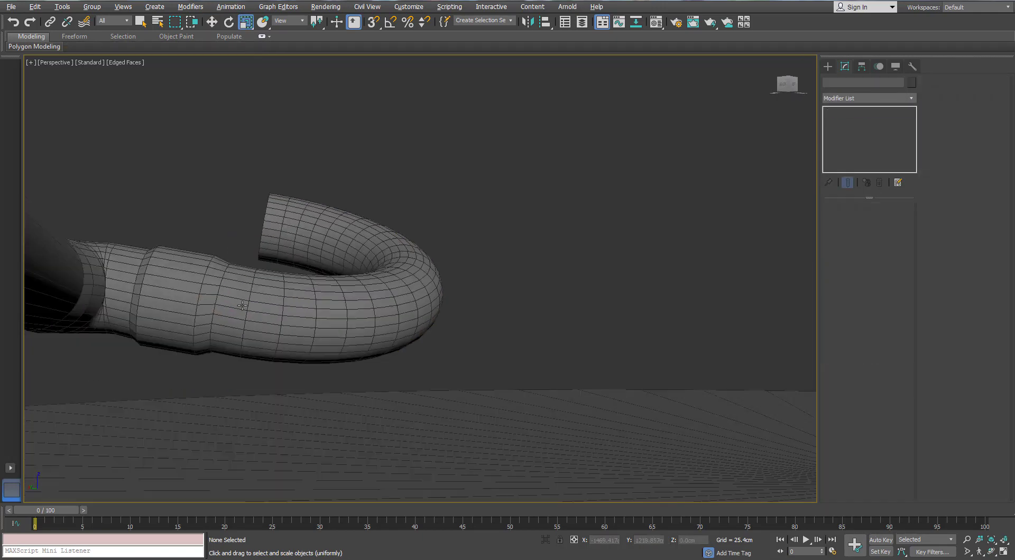
# Select all of the arc tube's polygons in wireframe, including those at its far end, and detach them as Object007.
pyautogui.click(878, 219)
pyautogui.press('F3')
pyautogui.keyDown('alt'); pyautogui.moveTo(413, 264); pyautogui.dragTo(524, 211, button='middle'); pyautogui.keyUp('alt')
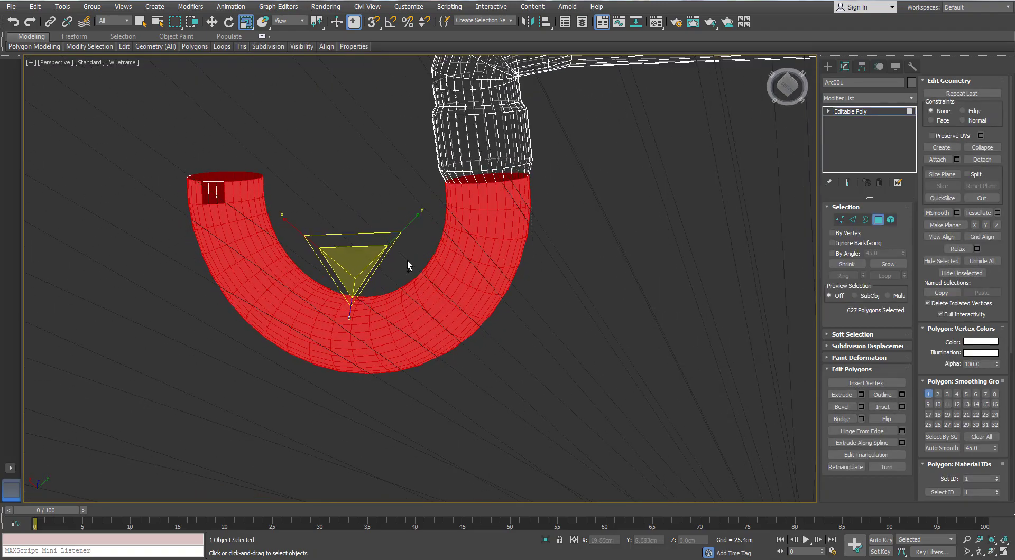
pyautogui.keyDown('ctrl'); pyautogui.click(210, 195); pyautogui.keyUp('ctrl')
pyautogui.keyDown('alt'); pyautogui.moveTo(204, 225); pyautogui.dragTo(439, 312, button='middle'); pyautogui.keyUp('alt')
pyautogui.scroll(-4, 399, 330)
pyautogui.click(981, 159)
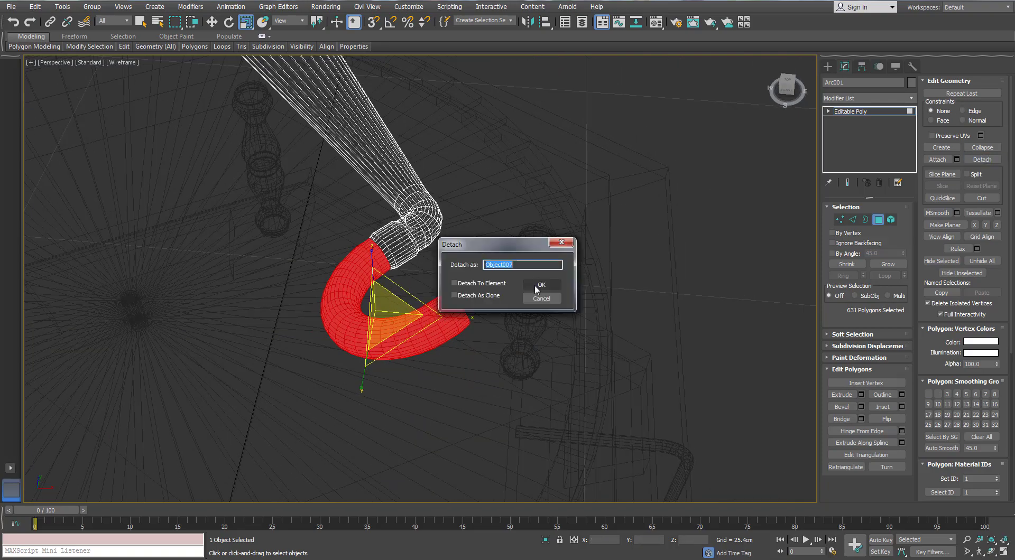
pyautogui.click(540, 286)
# Scale the detached arc tube down slightly so its end is narrower than the collar's opening.
pyautogui.press('F3')
pyautogui.moveTo(447, 242)
pyautogui.keyDown('alt'); pyautogui.mouseDown(button='middle')
pyautogui.moveTo(523, 242)
pyautogui.moveTo(436, 407)
pyautogui.mouseUp(button='middle'); pyautogui.keyUp('alt')
pyautogui.scroll(5, 523, 242)
pyautogui.scroll(4, 436, 327)
pyautogui.press('4')
pyautogui.click(422, 296)
pyautogui.keyDown('alt'); pyautogui.moveTo(423, 285); pyautogui.dragTo(425, 243, button='middle'); pyautogui.keyUp('alt')
pyautogui.moveTo(426, 193); pyautogui.dragTo(427, 199)
pyautogui.keyDown('alt'); pyautogui.moveTo(426, 194); pyautogui.dragTo(422, 192, button='middle'); pyautogui.keyUp('alt')
pyautogui.moveTo(422, 192); pyautogui.dragTo(421, 196)
pyautogui.press('w')
pyautogui.keyDown('alt'); pyautogui.moveTo(411, 199); pyautogui.dragTo(383, 198, button='middle'); pyautogui.keyUp('alt')
# Remove the narrow bridged ring left at the pipe arm collar's open end.
pyautogui.click(408, 263)
pyautogui.scroll(4, 408, 263)
pyautogui.press('3')
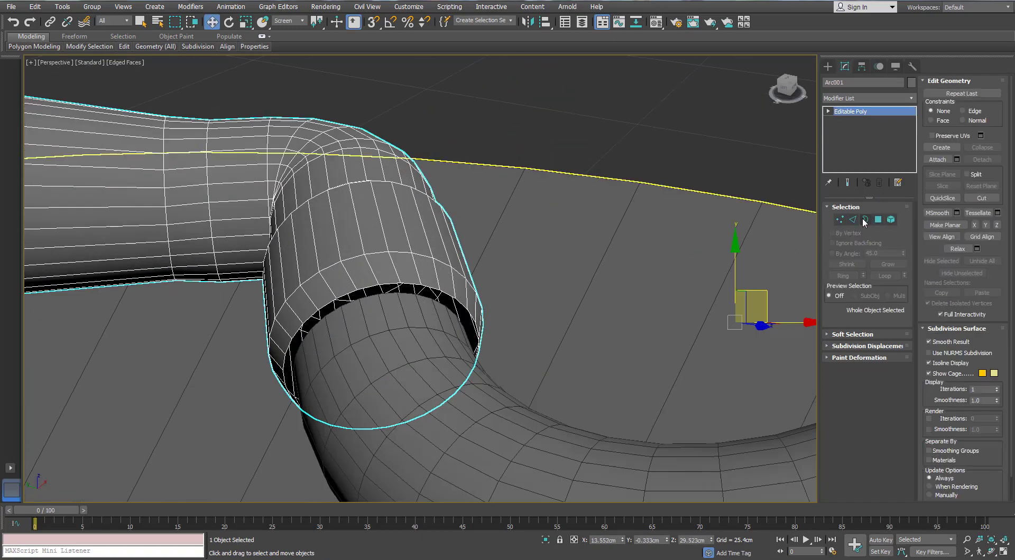
pyautogui.click(411, 286)
pyautogui.hotkey('alt', 'p')
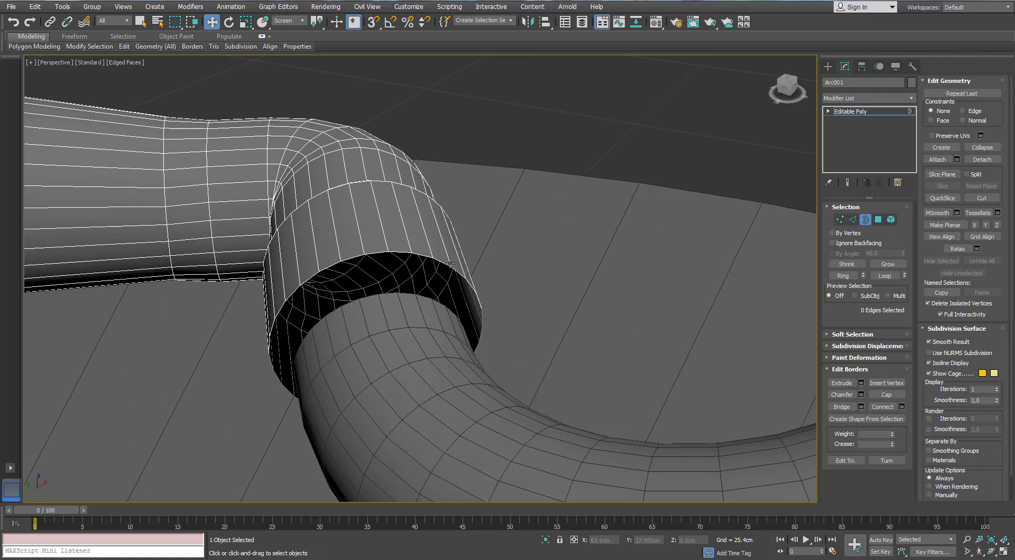
# Attach the arc tube to the pipe arm and bridge the collar's border with the tube's border.
pyautogui.click(936, 160)
pyautogui.click(467, 353)
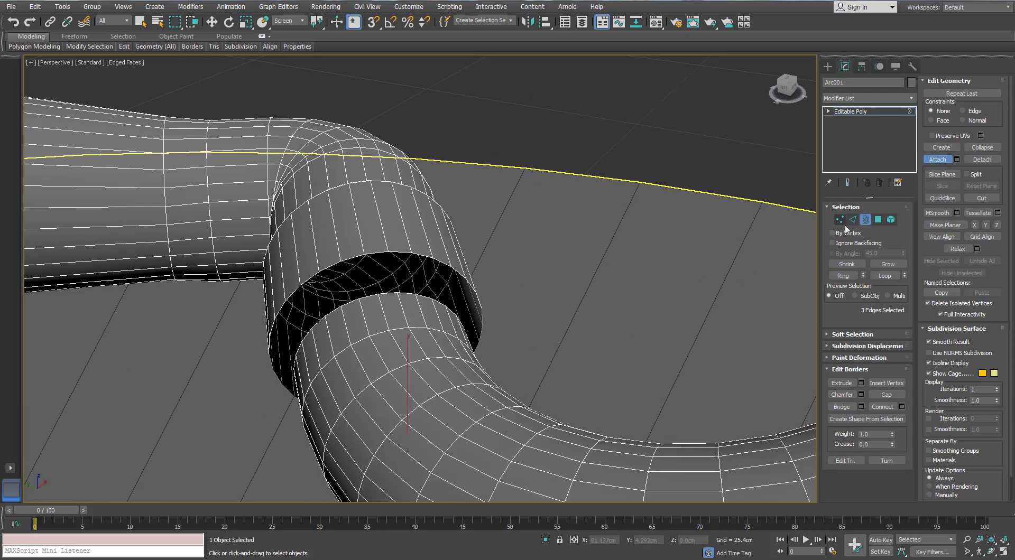
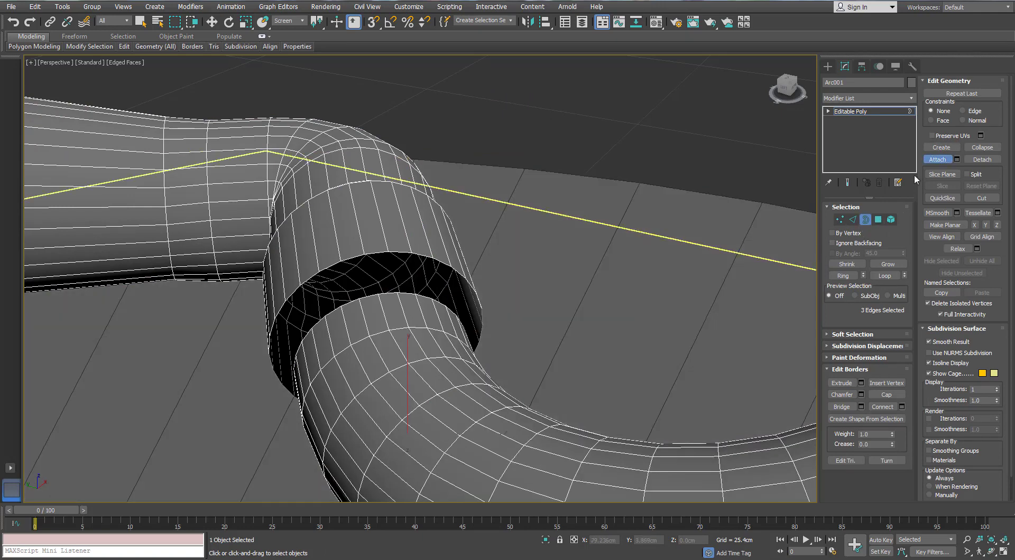
pyautogui.press('w')
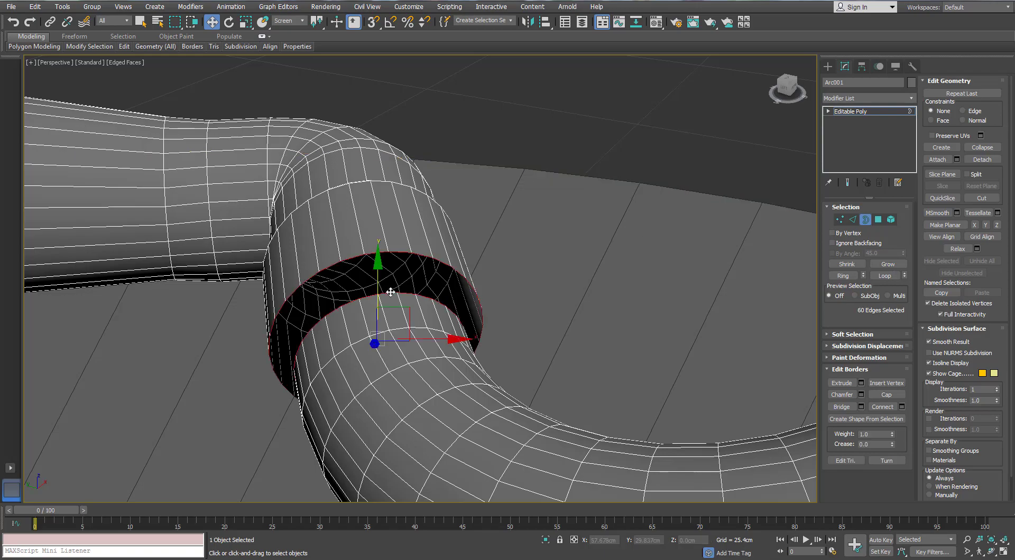
pyautogui.click(841, 407)
# Delete the cap polygon at the arc tube's far end.
pyautogui.keyDown('alt'); pyautogui.moveTo(476, 349); pyautogui.dragTo(459, 264, button='middle'); pyautogui.keyUp('alt')
pyautogui.keyDown('alt'); pyautogui.moveTo(280, 339); pyautogui.dragTo(310, 317, button='middle'); pyautogui.keyUp('alt')
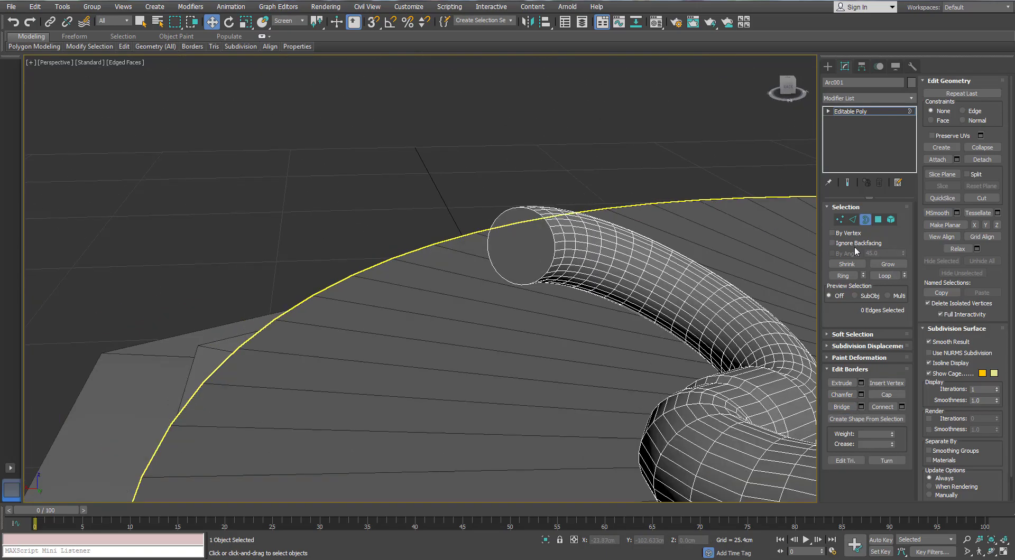
pyautogui.click(878, 209)
pyautogui.click(877, 210)
pyautogui.click(877, 221)
pyautogui.click(517, 246)
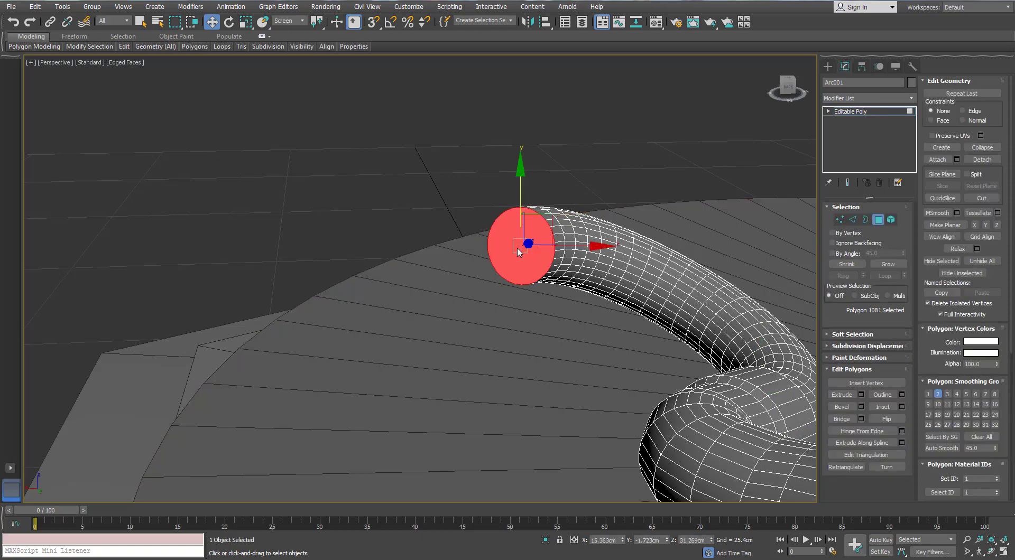
pyautogui.press('Delete')
# Select the border at the tube's far end and scale out a copy of it in Local coordinates to form a flat flange.
pyautogui.click(865, 219)
pyautogui.click(548, 239)
pyautogui.press('z')
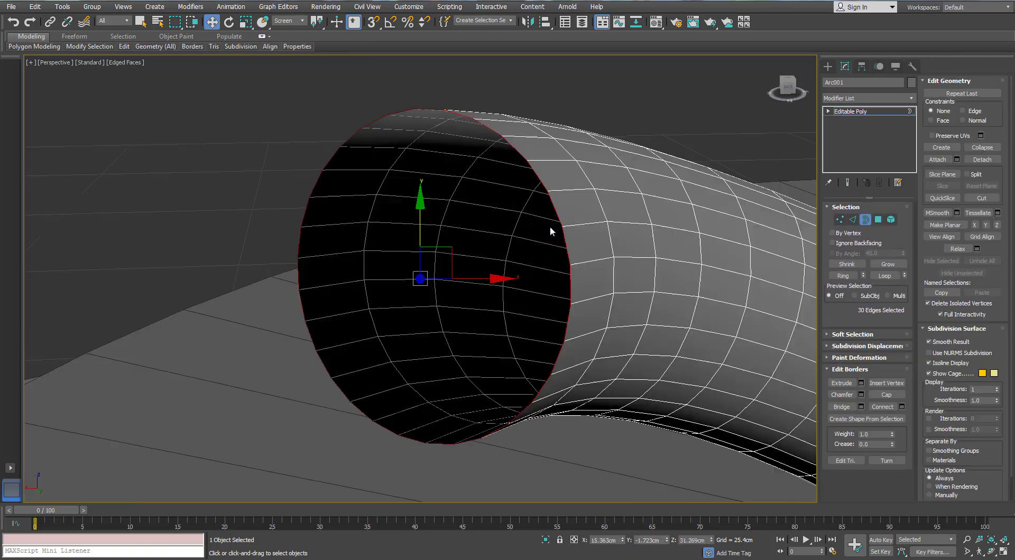
pyautogui.scroll(-6, 547, 239)
pyautogui.scroll(5, 548, 239)
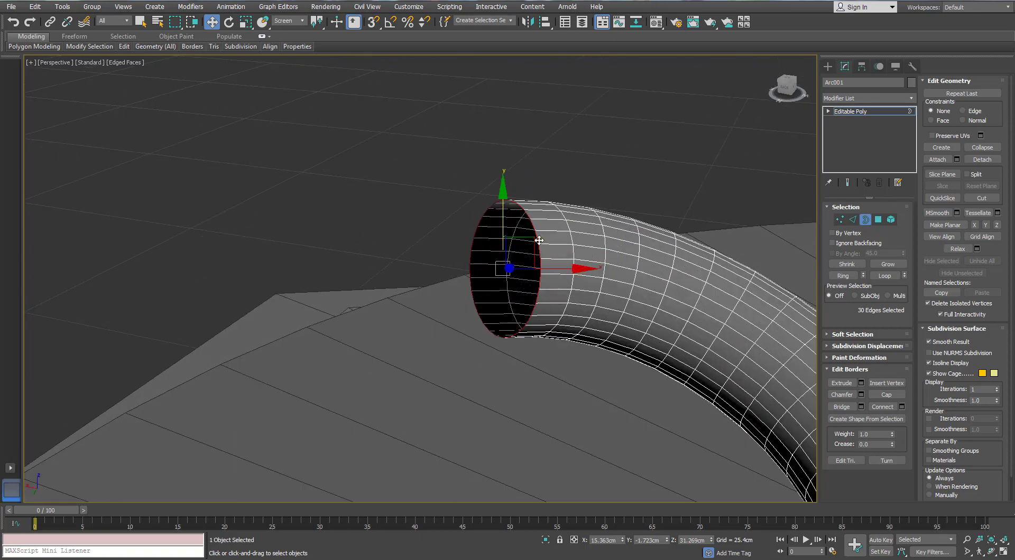
pyautogui.click(279, 57)
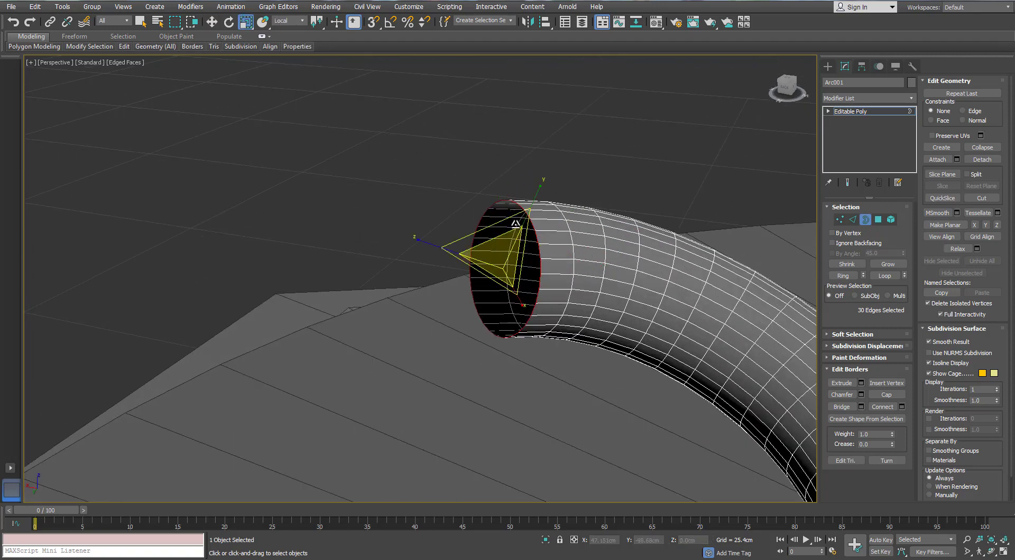
pyautogui.moveTo(504, 256); pyautogui.dragTo(504, 238)
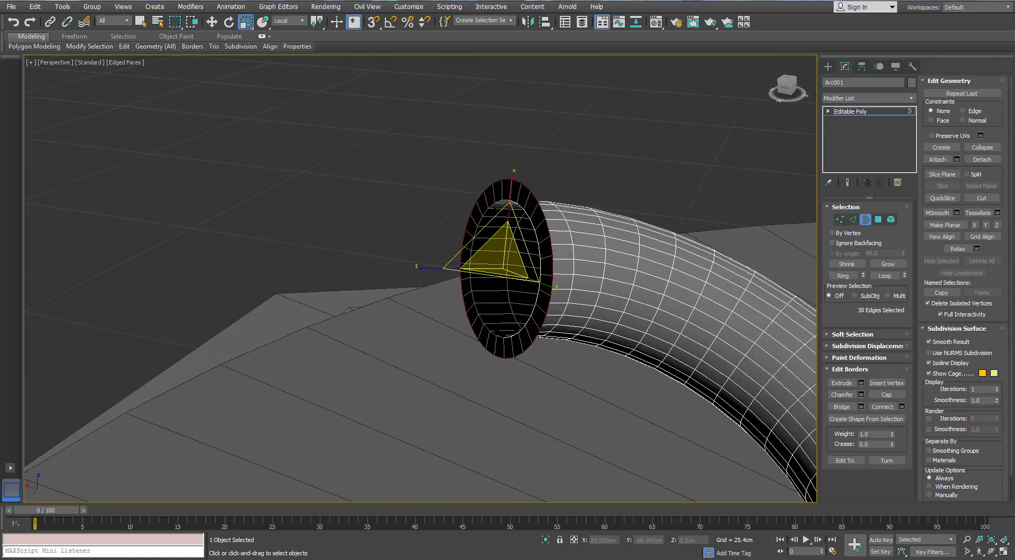
# Extrude the flange's outer border along its local Z axis by moving a copy of it, then lengthen the resulting cylindrical band.
pyautogui.press('z')
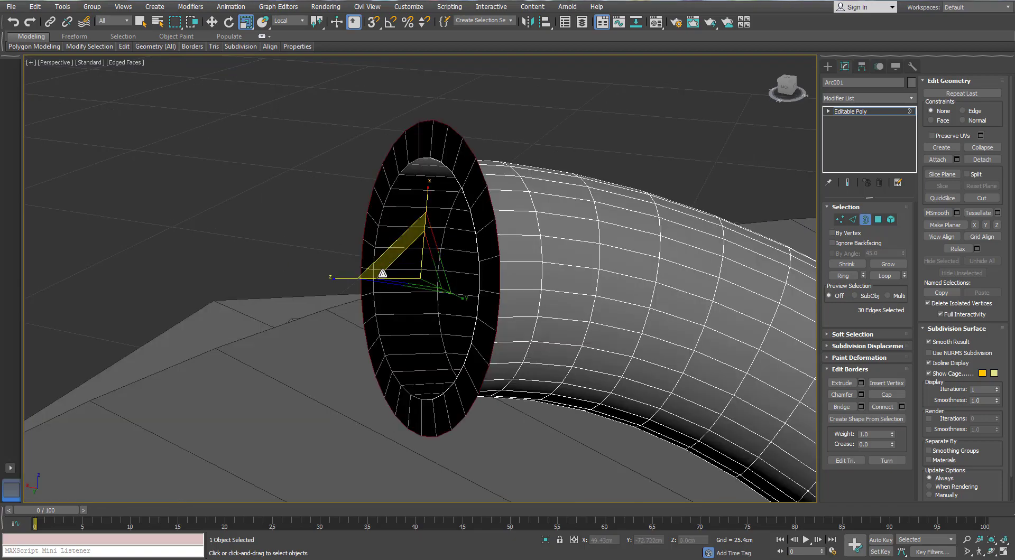
pyautogui.press('w')
pyautogui.click(291, 57)
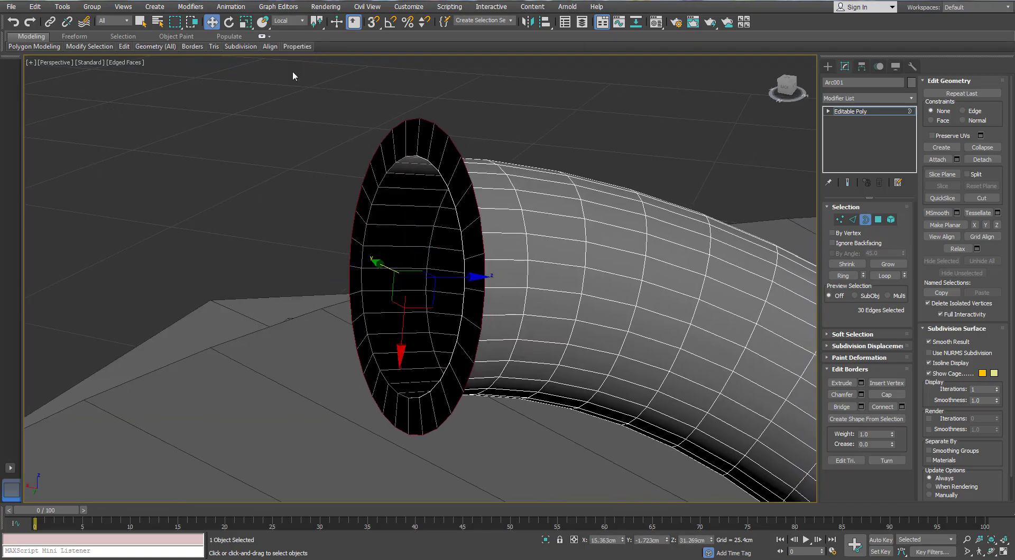
pyautogui.keyDown('shift'); pyautogui.moveTo(451, 277); pyautogui.dragTo(417, 277); pyautogui.keyUp('shift')
pyautogui.keyDown('alt'); pyautogui.moveTo(418, 276); pyautogui.dragTo(584, 251, button='middle'); pyautogui.keyUp('alt')
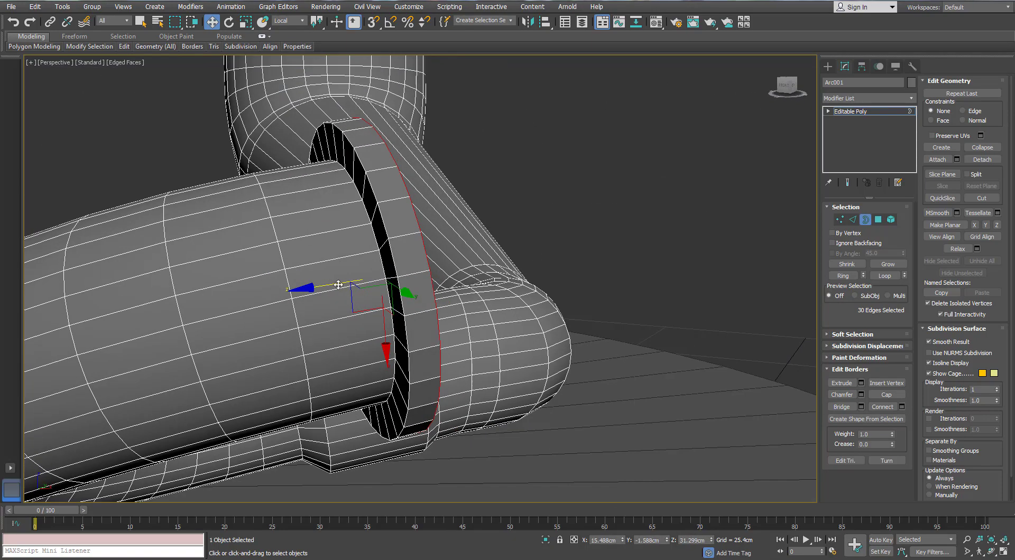
pyautogui.moveTo(338, 285); pyautogui.dragTo(448, 258)
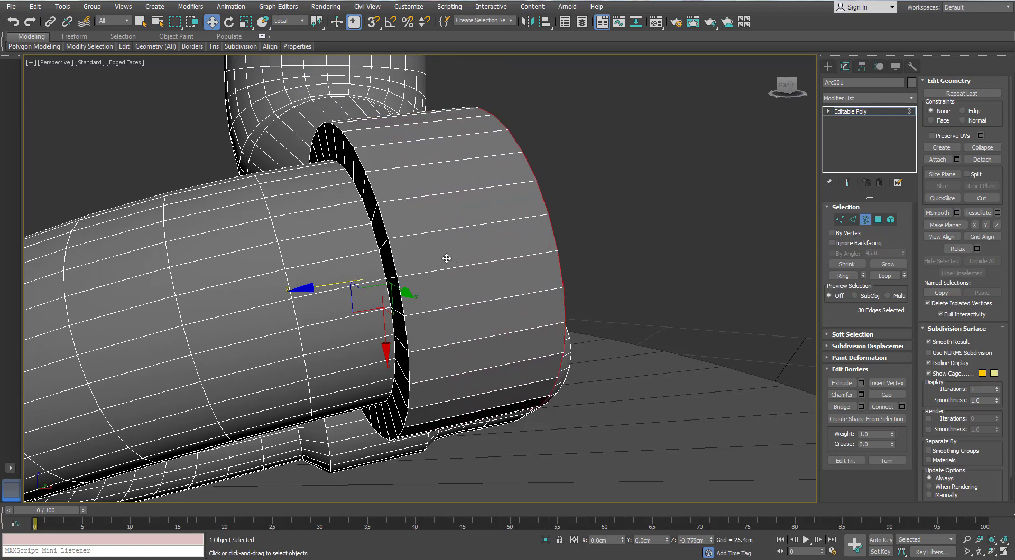
# Nudge the cylindrical band's end border in Local coordinates to refine the band's alignment and length.
pyautogui.keyDown('alt'); pyautogui.moveTo(450, 258); pyautogui.dragTo(472, 292, button='middle'); pyautogui.keyUp('alt')
pyautogui.moveTo(472, 293); pyautogui.dragTo(475, 311)
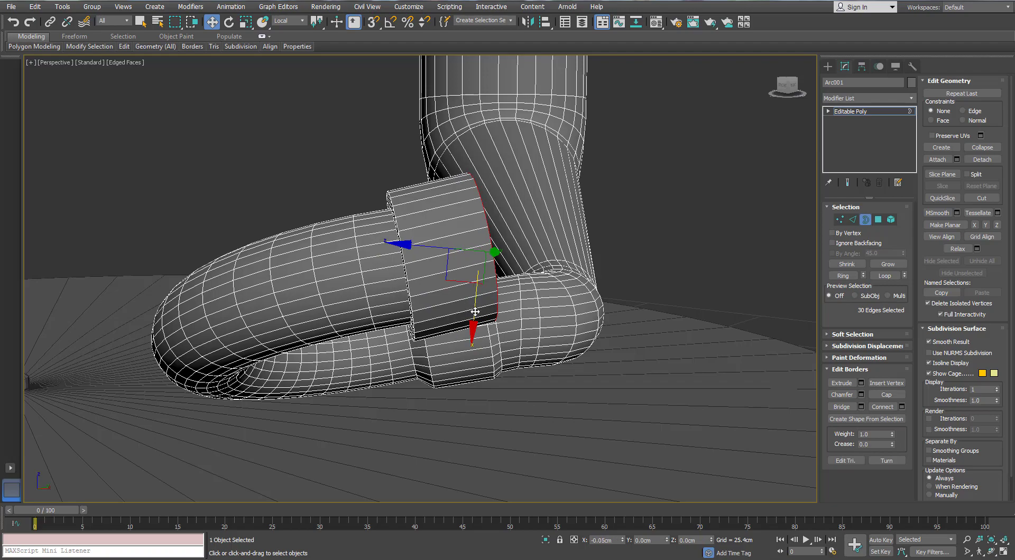
pyautogui.keyDown('alt'); pyautogui.moveTo(475, 312); pyautogui.dragTo(447, 277, button='middle'); pyautogui.keyUp('alt')
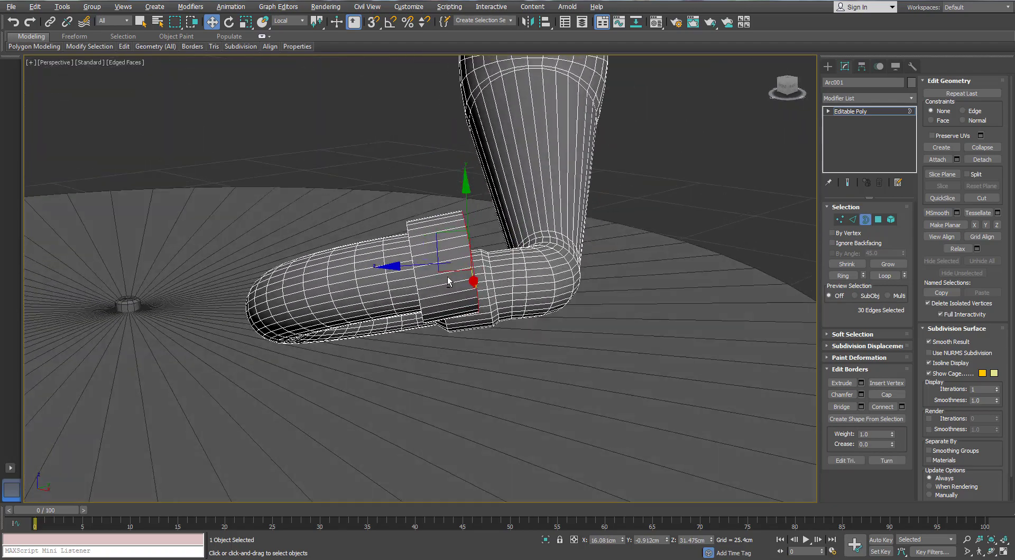
pyautogui.scroll(4, 442, 267)
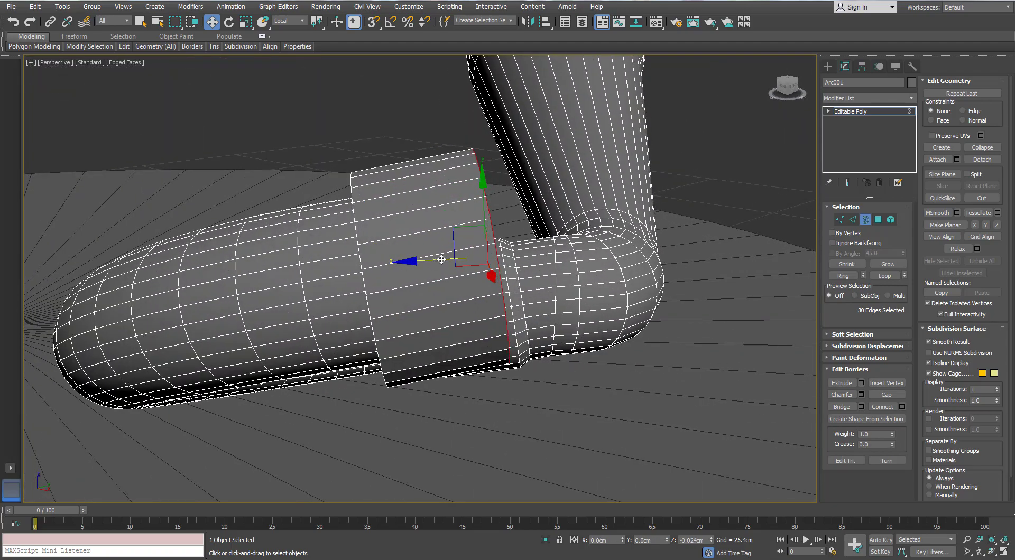
# Scale out a copy of the band's end border to form a wide flat disc around it.
pyautogui.keyDown('alt'); pyautogui.moveTo(433, 255); pyautogui.dragTo(481, 238, button='middle'); pyautogui.keyUp('alt')
pyautogui.press('r')
pyautogui.keyDown('shift'); pyautogui.moveTo(481, 238); pyautogui.dragTo(518, 152); pyautogui.keyUp('shift')
pyautogui.keyDown('alt'); pyautogui.moveTo(518, 151); pyautogui.dragTo(452, 242, button='middle'); pyautogui.keyUp('alt')
pyautogui.scroll(-5, 401, 221)
pyautogui.scroll(5, 454, 232)
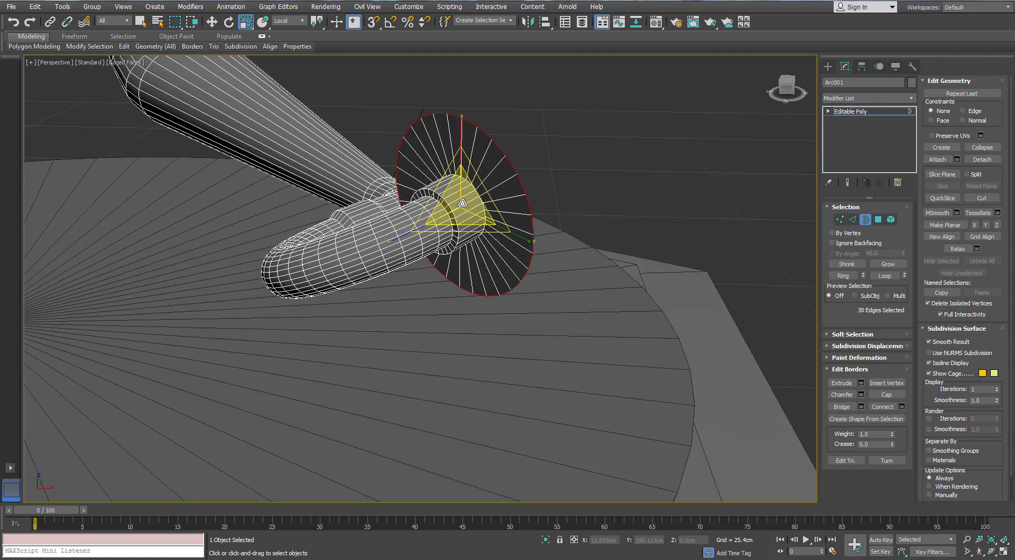
# Extrude the disc's outer border with a moved copy, reduce it to a thin rim, and return to Local coordinates.
pyautogui.scroll(-5, 461, 205)
pyautogui.keyDown('alt'); pyautogui.moveTo(461, 206); pyautogui.dragTo(447, 201, button='middle'); pyautogui.keyUp('alt')
pyautogui.press('w')
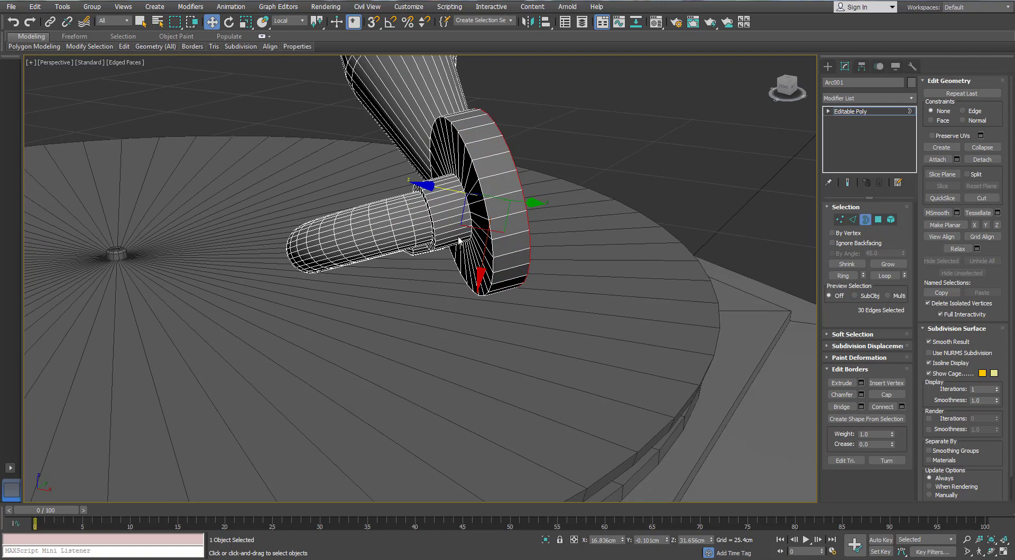
pyautogui.scroll(-5, 458, 235)
pyautogui.scroll(7, 457, 236)
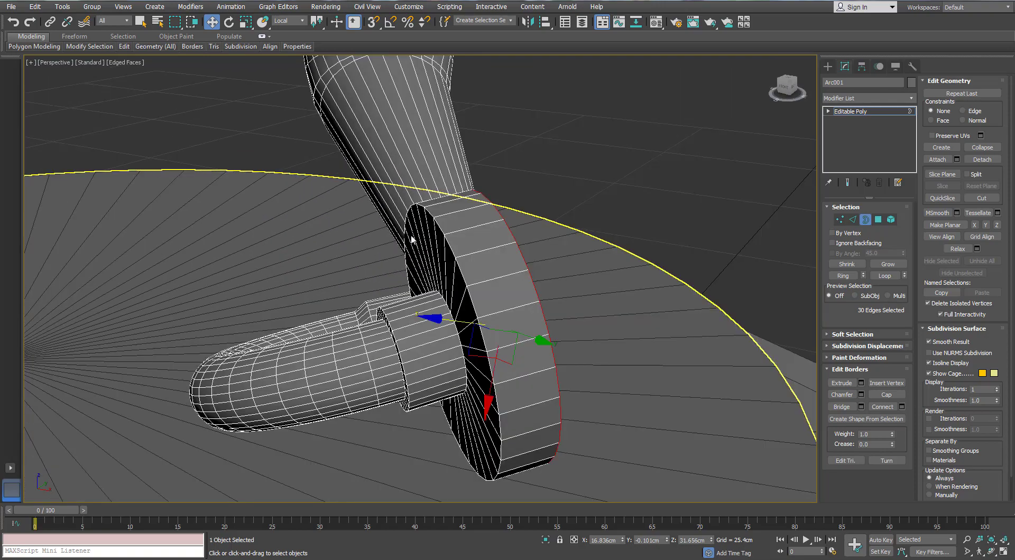
pyautogui.keyDown('alt'); pyautogui.moveTo(412, 240); pyautogui.dragTo(344, 100, button='middle'); pyautogui.keyUp('alt')
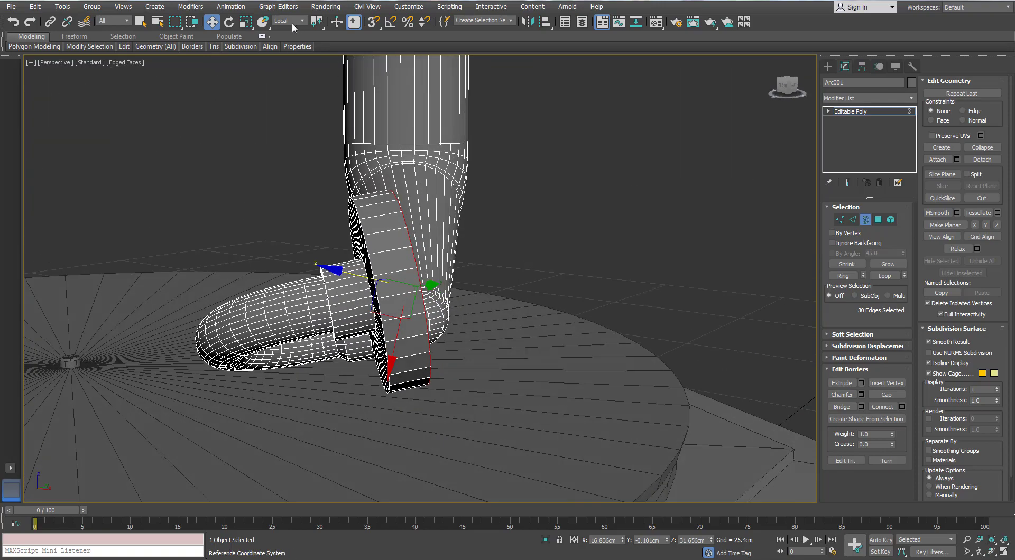
pyautogui.click(281, 37)
pyautogui.keyDown('alt'); pyautogui.moveTo(422, 254); pyautogui.dragTo(428, 272, button='middle'); pyautogui.keyUp('alt')
pyautogui.hotkey('ctrl', 'z')
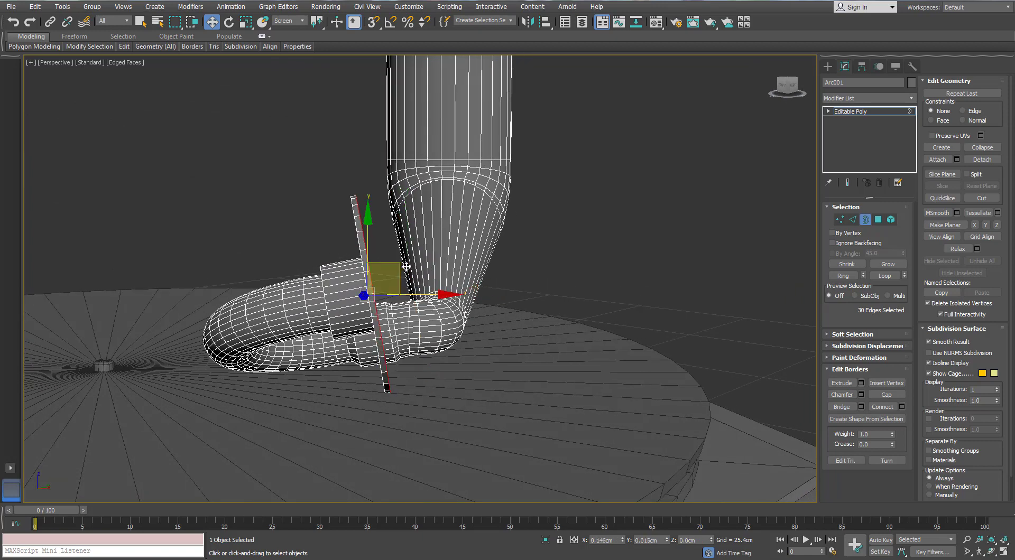
pyautogui.click(288, 20)
pyautogui.click(286, 61)
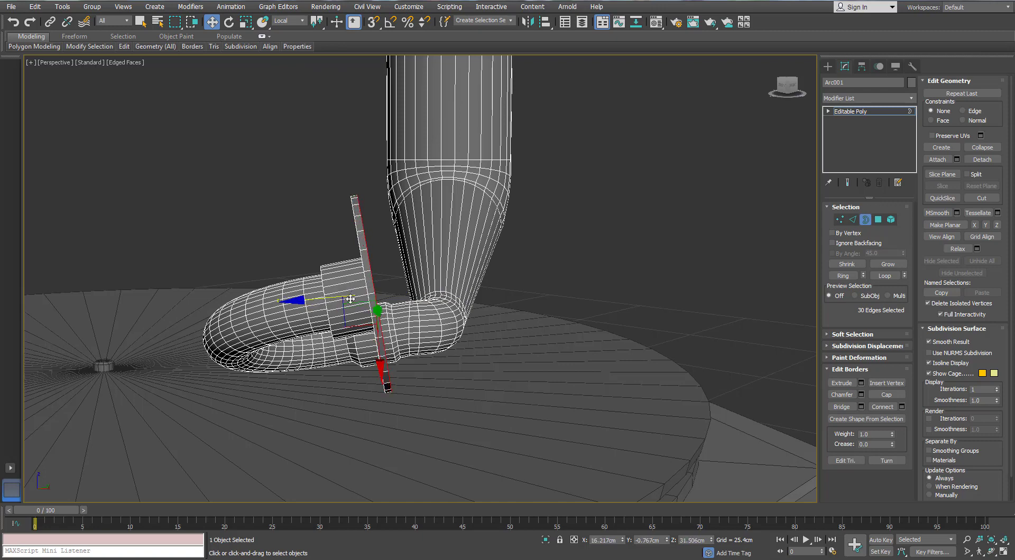
# Step a copy of the rim's border slightly inward and extrude it along local Z into a deeper drum.
pyautogui.press('w')
pyautogui.keyDown('alt'); pyautogui.moveTo(363, 290); pyautogui.dragTo(444, 281, button='middle'); pyautogui.keyUp('alt')
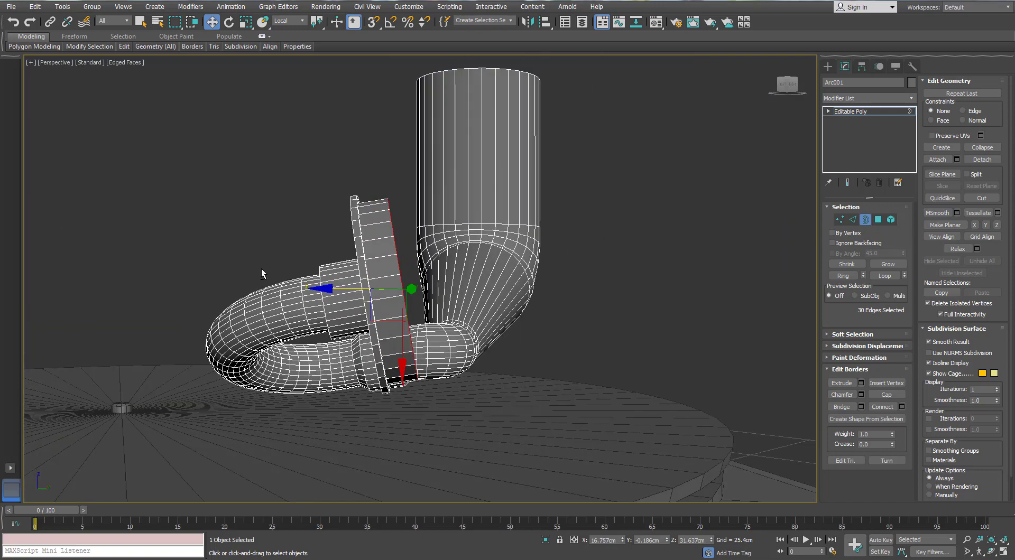
pyautogui.keyDown('alt'); pyautogui.moveTo(261, 268); pyautogui.dragTo(330, 269, button='middle'); pyautogui.keyUp('alt')
# Scale copies of the drum's end border inward to build its face, moving the inner border about 0.045 cm along local Z.
pyautogui.press('r')
pyautogui.keyDown('alt'); pyautogui.moveTo(379, 299); pyautogui.dragTo(463, 279, button='middle'); pyautogui.keyUp('alt')
pyautogui.scroll(3, 441, 274)
pyautogui.scroll(-4, 442, 273)
pyautogui.press('w')
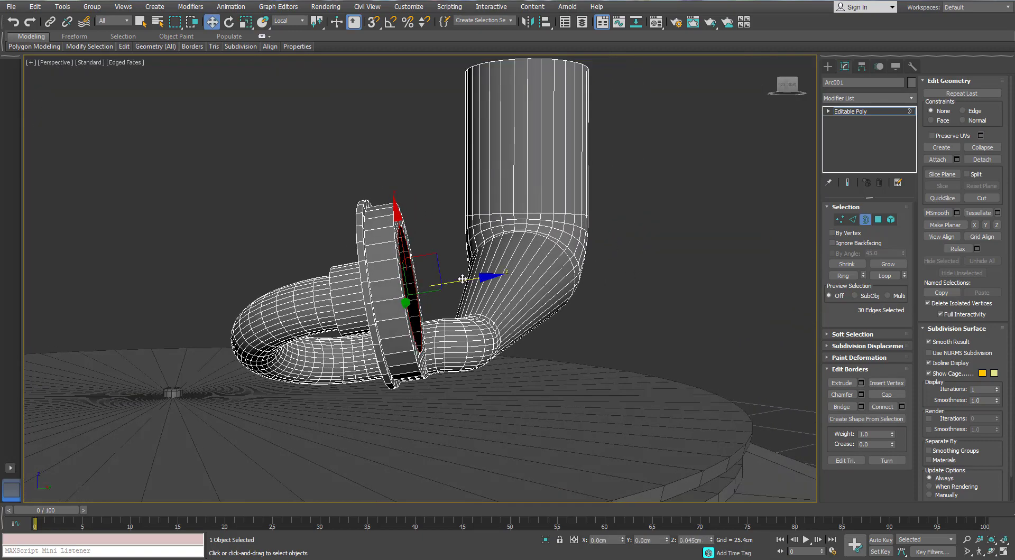
pyautogui.press('r')
pyautogui.moveTo(415, 294); pyautogui.dragTo(420, 314)
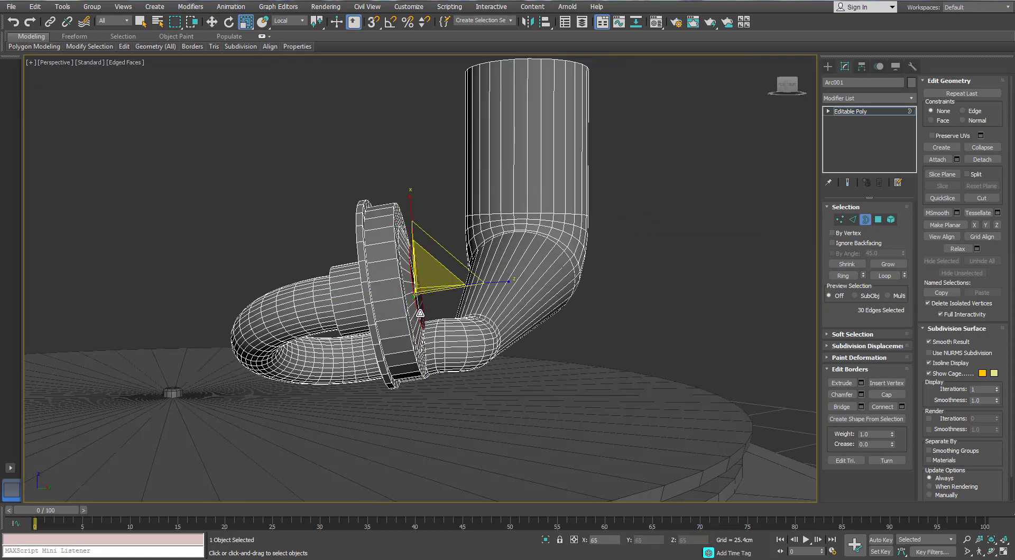
pyautogui.keyDown('alt'); pyautogui.moveTo(431, 312); pyautogui.dragTo(419, 269, button='middle'); pyautogui.keyUp('alt')
pyautogui.scroll(3, 419, 269)
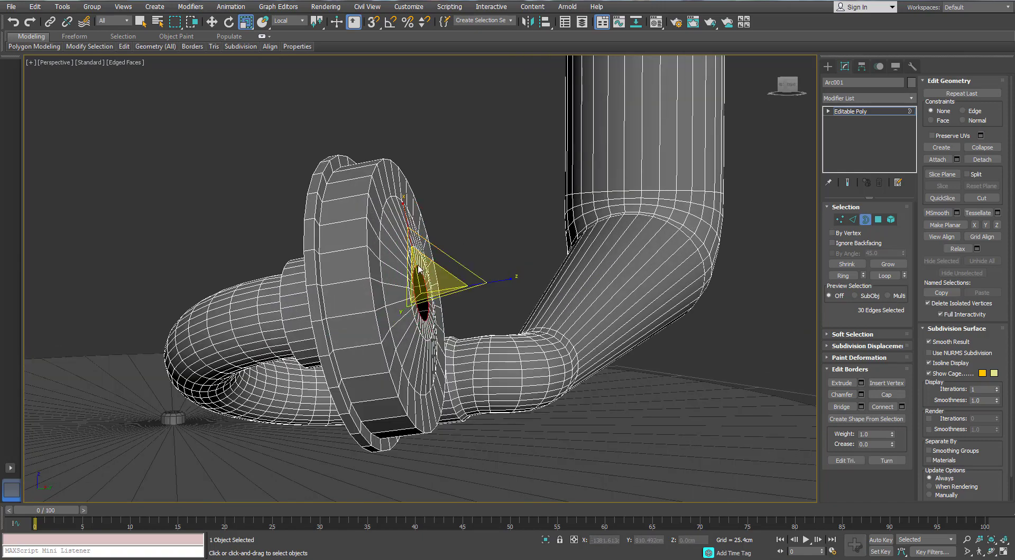
# Collapse the remaining opening in the drum's face to a center point and select the innermost edge loop around it.
pyautogui.rightClick(419, 269)
pyautogui.click(408, 163)
pyautogui.click(852, 219)
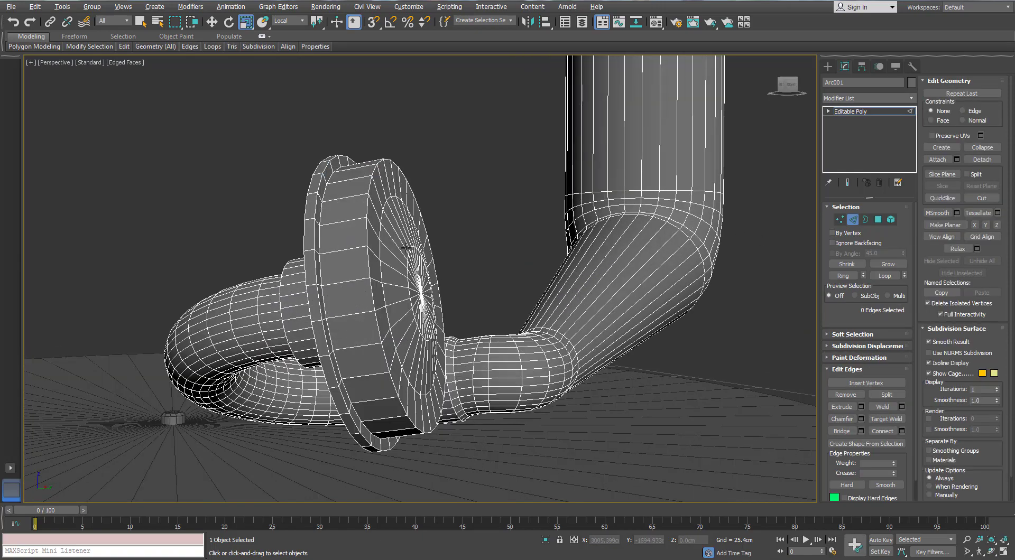
pyautogui.scroll(6, 329, 272)
pyautogui.doubleClick(384, 322)
pyautogui.keyDown('alt'); pyautogui.moveTo(384, 323); pyautogui.dragTo(430, 274, button='middle'); pyautogui.keyUp('alt')
pyautogui.click(861, 419)
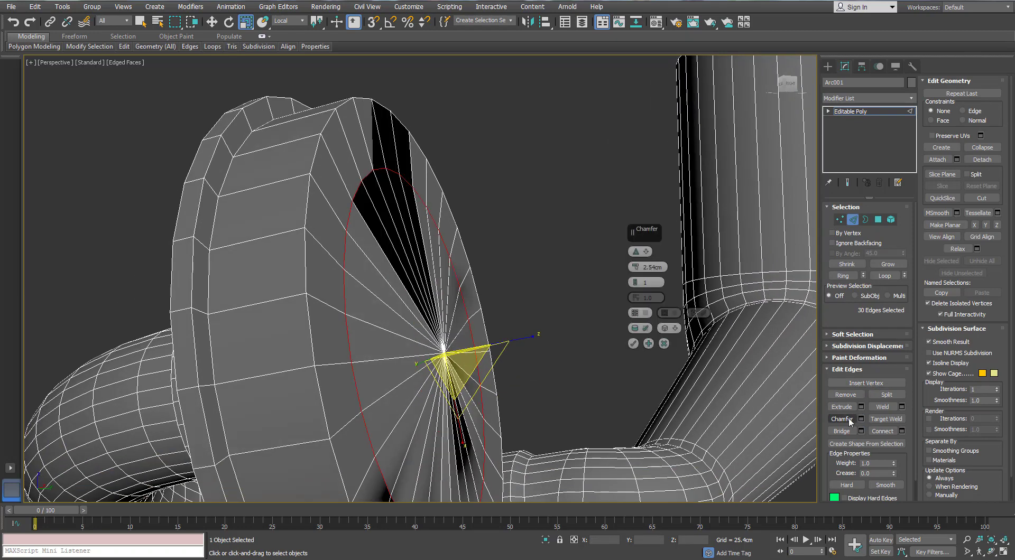
pyautogui.click(638, 267)
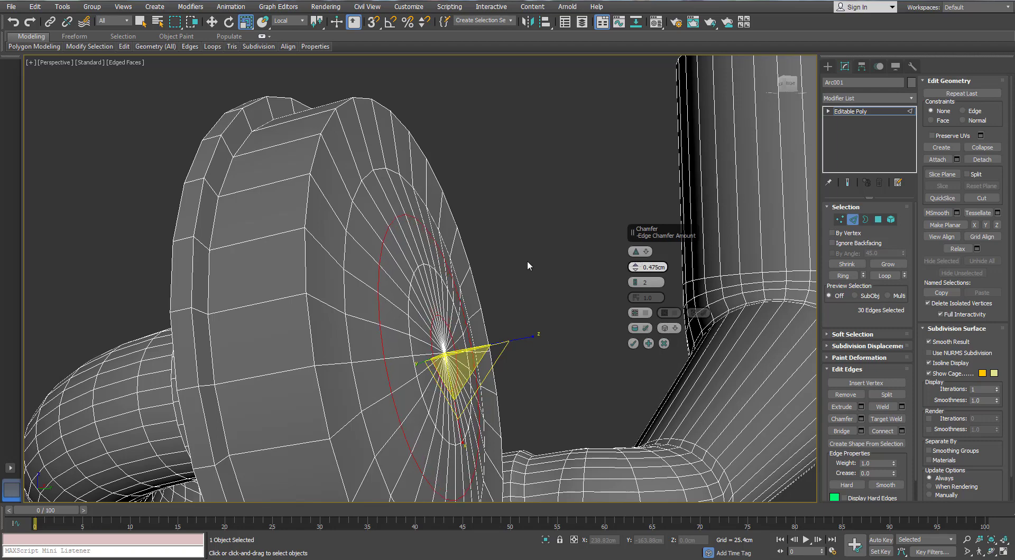
pyautogui.keyDown('alt'); pyautogui.moveTo(527, 266); pyautogui.dragTo(540, 322, button='middle'); pyautogui.keyUp('alt')
pyautogui.click(663, 344)
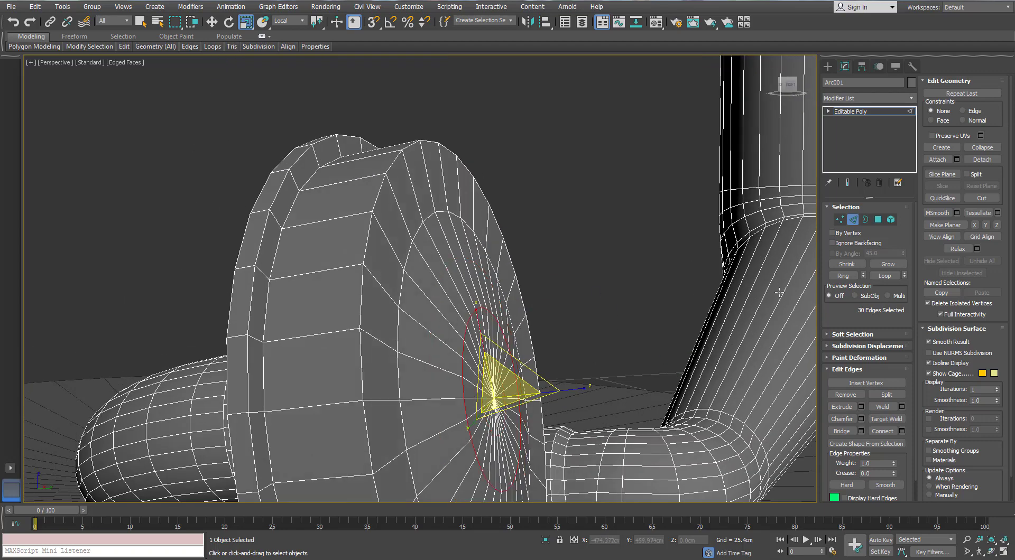
# Select the inner ring's vertices with the center vertex and move them outward about 0.06 cm in Screen coordinates to dome the face.
pyautogui.click(839, 219)
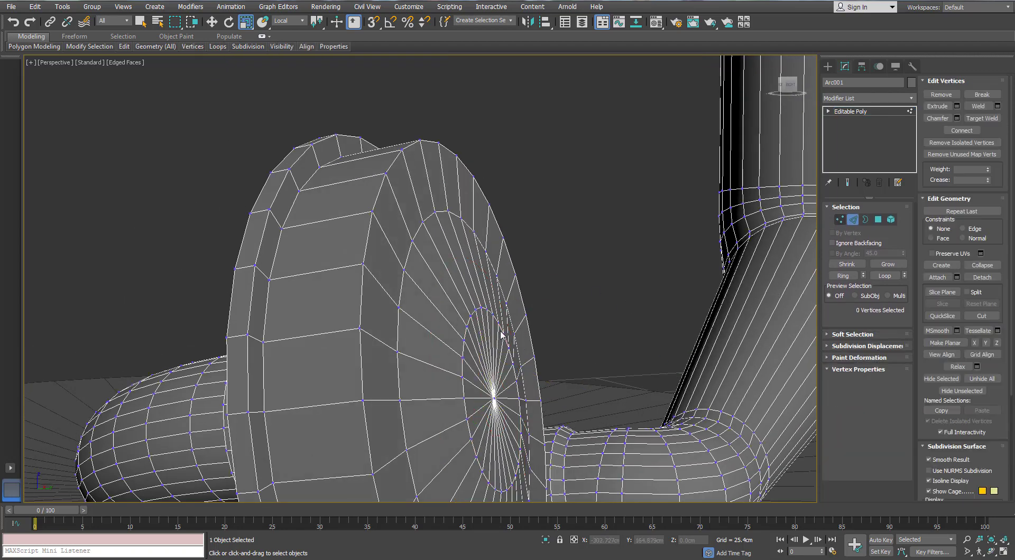
pyautogui.press('2')
pyautogui.click(840, 221)
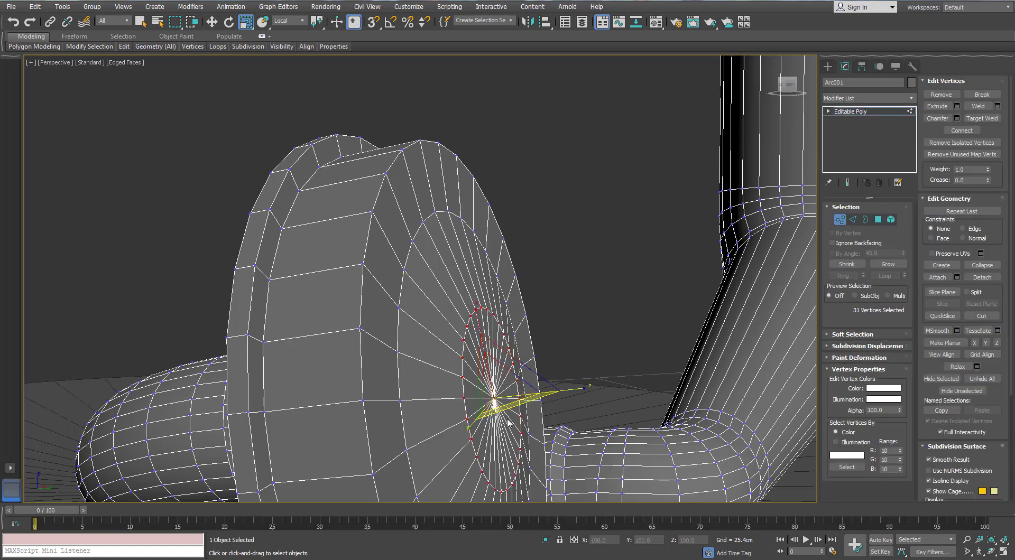
pyautogui.press('w')
pyautogui.keyDown('alt'); pyautogui.moveTo(508, 296); pyautogui.dragTo(502, 275, button='middle'); pyautogui.keyUp('alt')
pyautogui.click(288, 21)
pyautogui.click(286, 38)
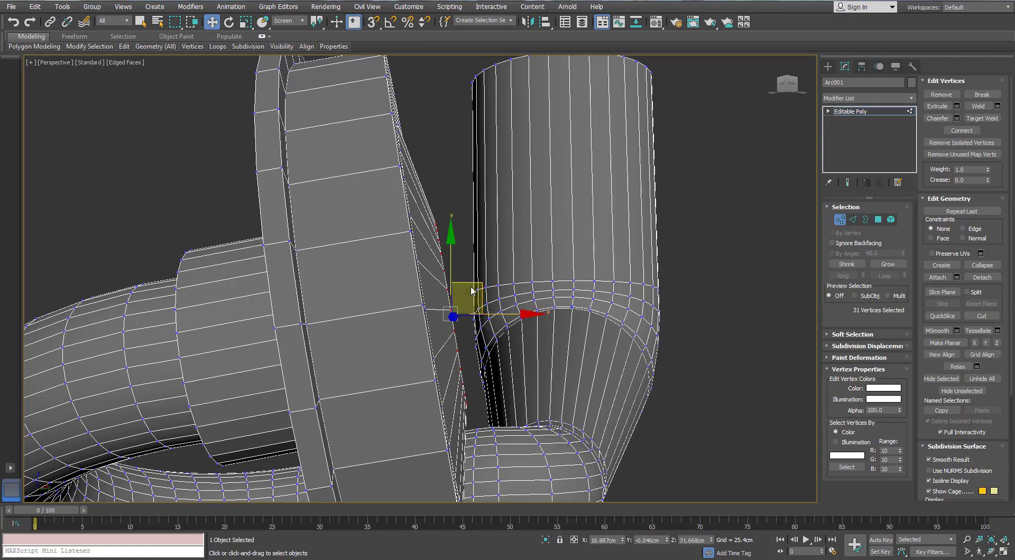
pyautogui.moveTo(477, 279); pyautogui.dragTo(479, 278)
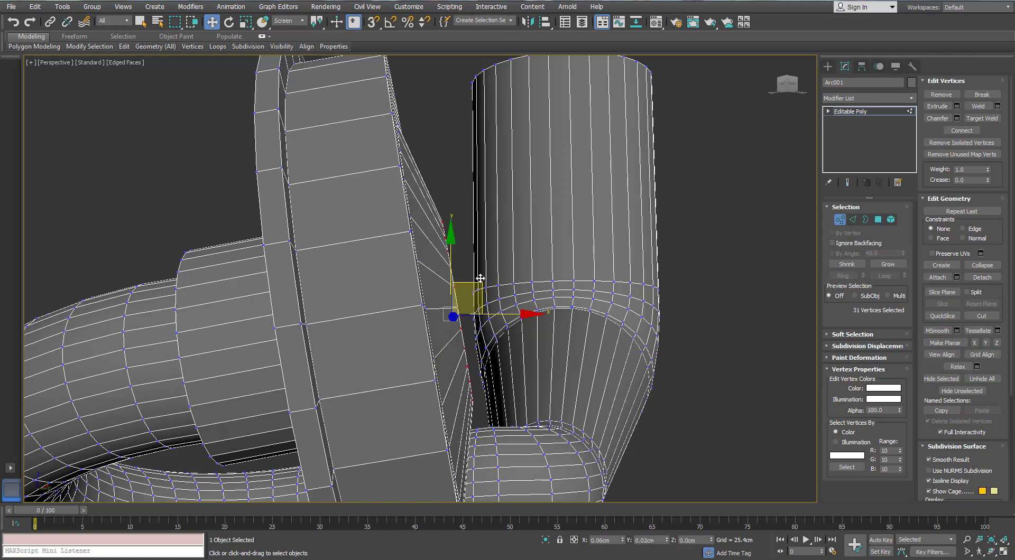
# Chamfer the inner edge loop of the domed face by 0.5 cm and clear the edge selection.
pyautogui.click(852, 220)
pyautogui.keyDown('alt'); pyautogui.moveTo(634, 288); pyautogui.dragTo(542, 297, button='middle'); pyautogui.keyUp('alt')
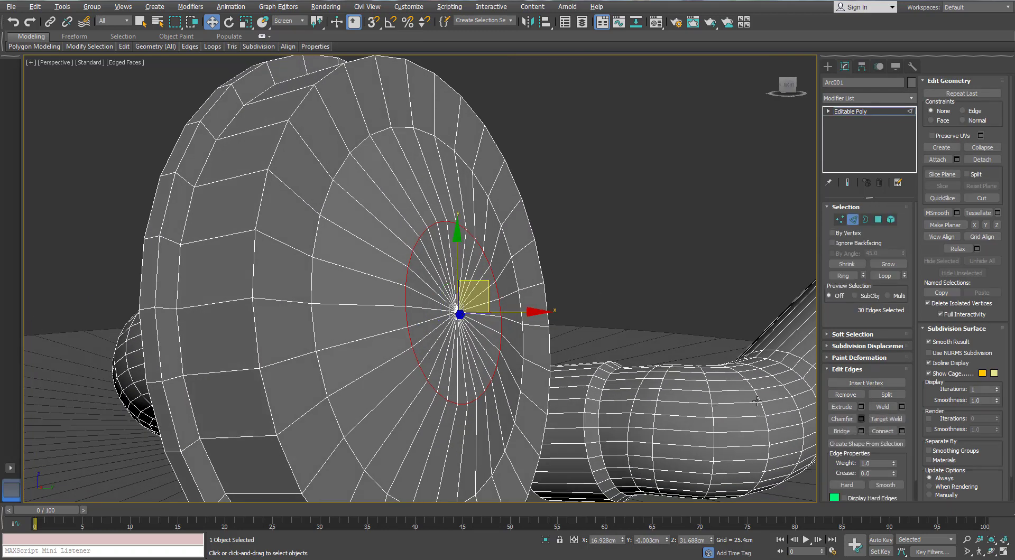
pyautogui.scroll(-2, 433, 298)
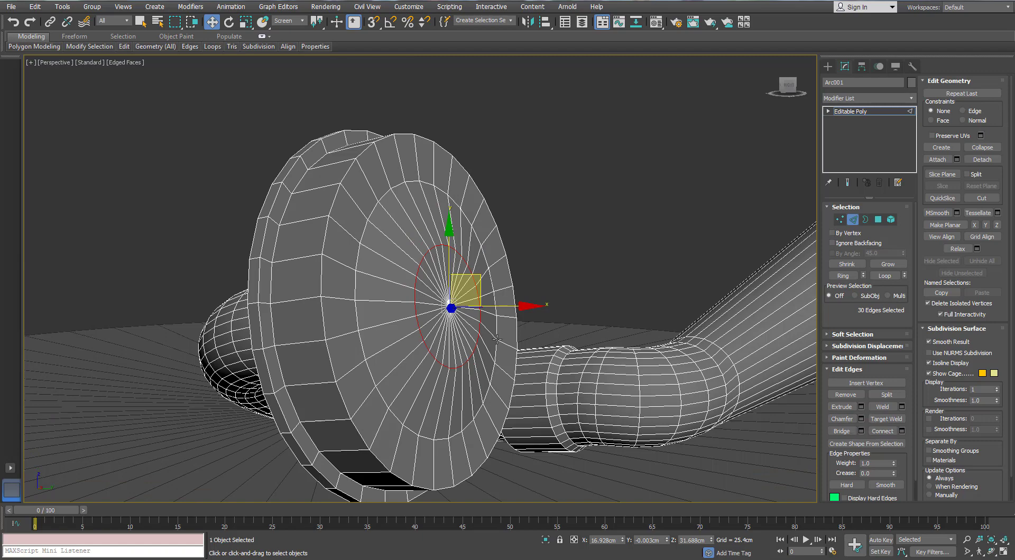
pyautogui.click(861, 419)
pyautogui.keyDown('alt'); pyautogui.moveTo(483, 322); pyautogui.dragTo(518, 314, button='middle'); pyautogui.keyUp('alt')
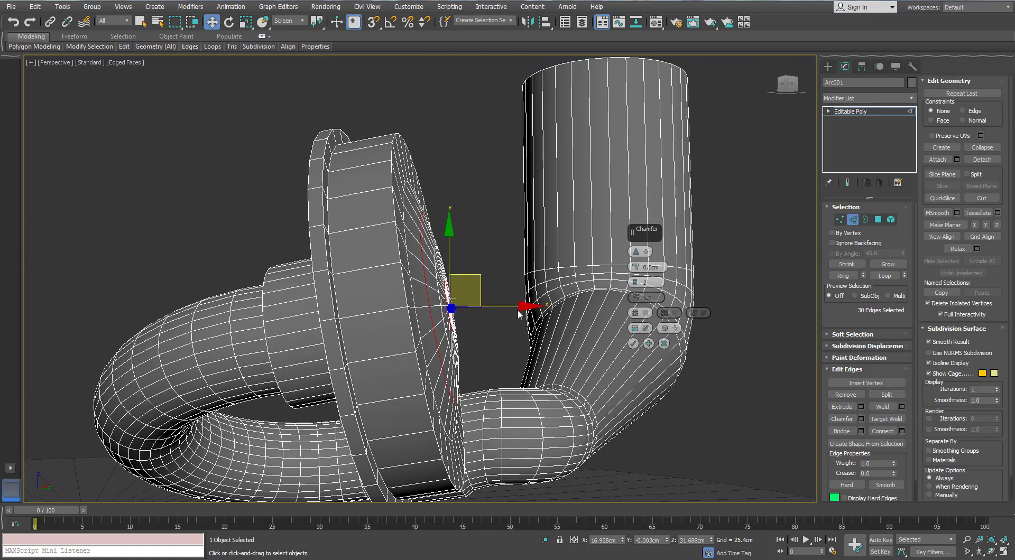
pyautogui.click(634, 344)
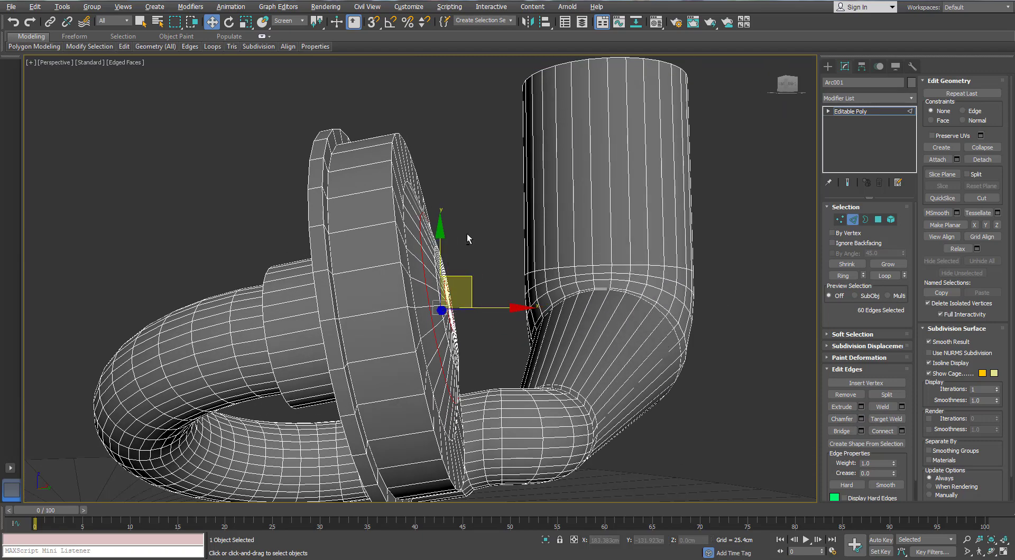
pyautogui.scroll(-2, 467, 234)
pyautogui.keyDown('alt'); pyautogui.moveTo(584, 216); pyautogui.dragTo(434, 228, button='middle'); pyautogui.keyUp('alt')
pyautogui.click(541, 221)
# Chamfer the outer edge loop on the drum's face by 0.025 cm to form a narrow ring.
pyautogui.scroll(-3, 462, 245)
pyautogui.scroll(2, 463, 245)
pyautogui.scroll(3, 436, 256)
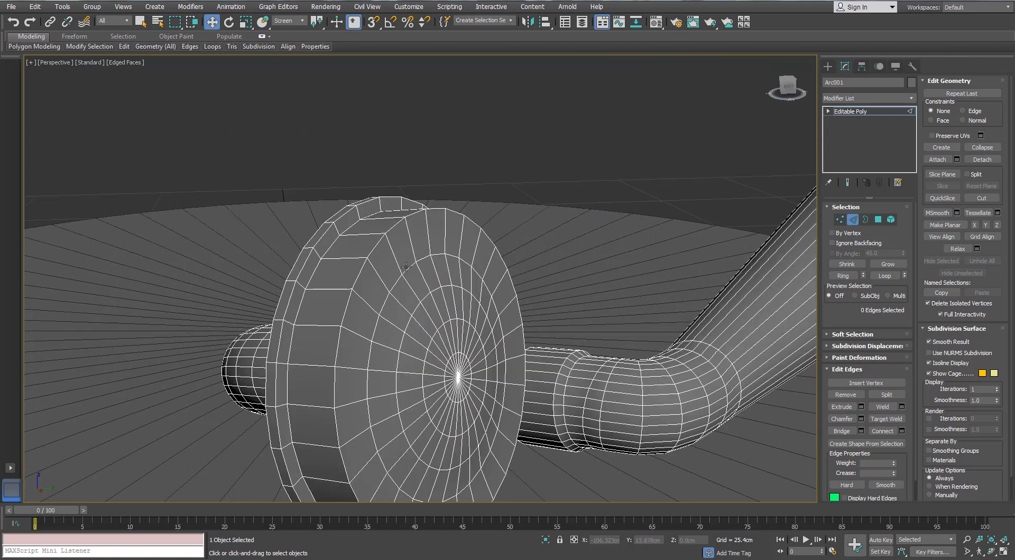
pyautogui.doubleClick(424, 259)
pyautogui.hotkey('ctrl', 'shift', 'c')
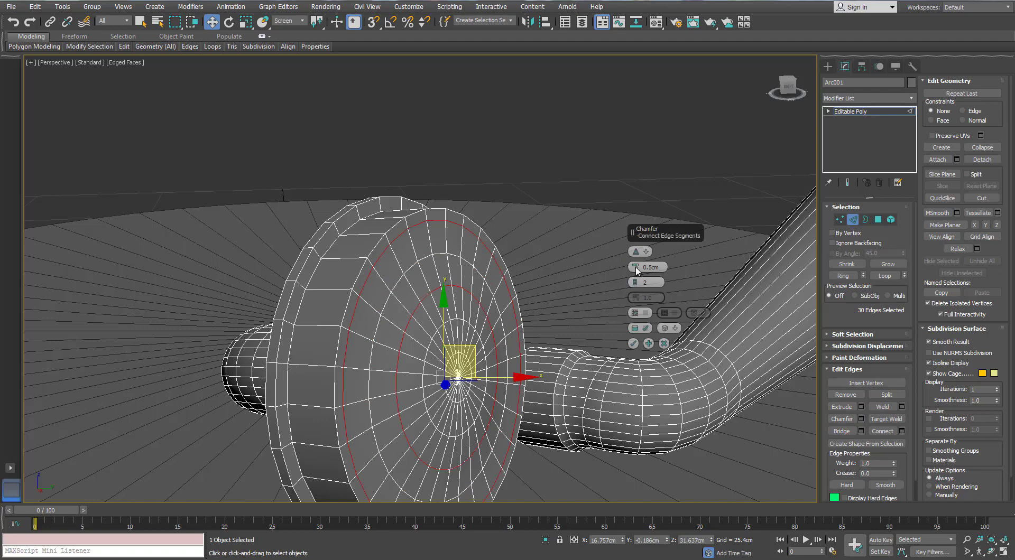
pyautogui.scroll(4, 640, 285)
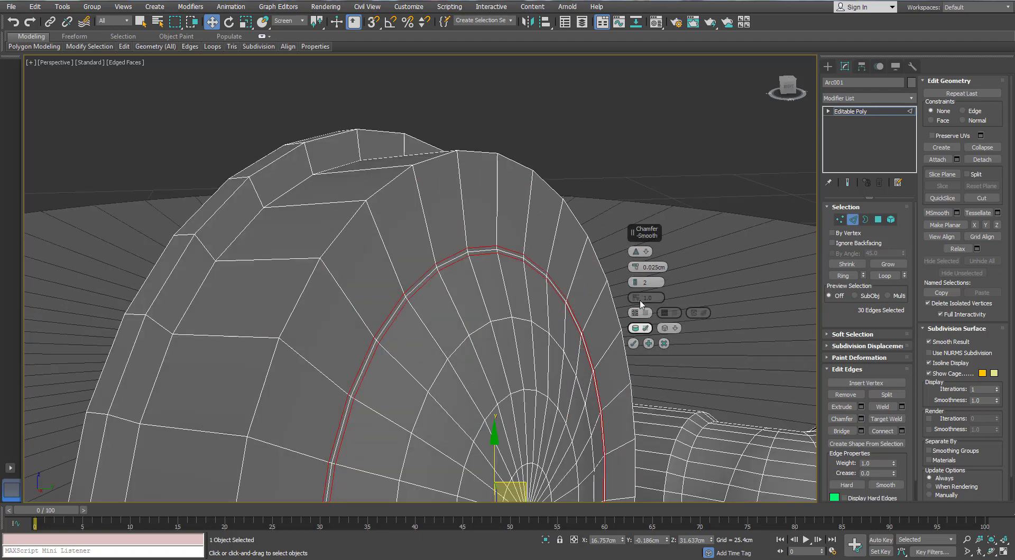
pyautogui.scroll(2, 477, 255)
pyautogui.click(633, 344)
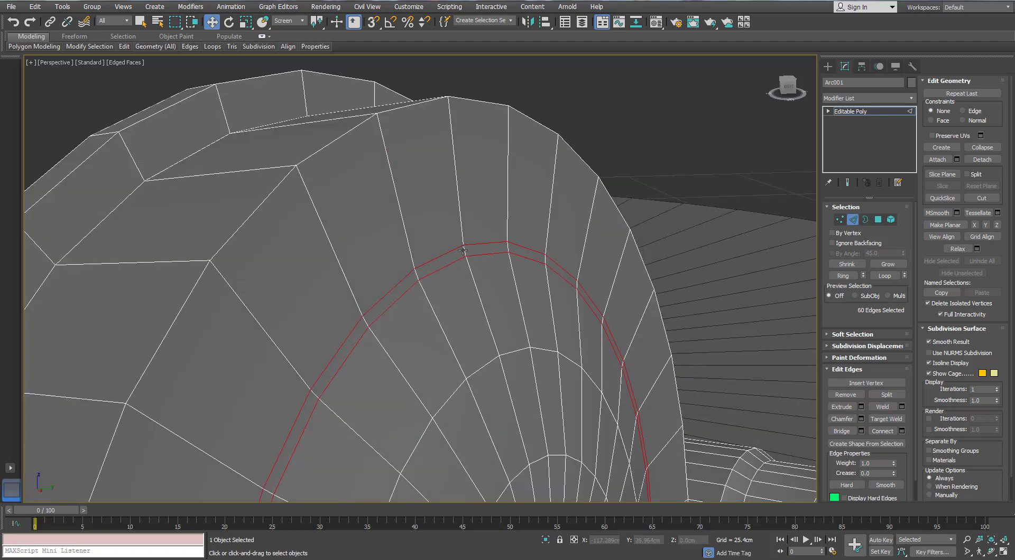
# Select the narrow ring's polygons, extrude them by -0.05 cm to cut a groove, and deselect the pipe arm.
pyautogui.click(464, 251)
pyautogui.hotkey('alt', 'r')
pyautogui.keyDown('ctrl'); pyautogui.click(878, 220); pyautogui.keyUp('ctrl')
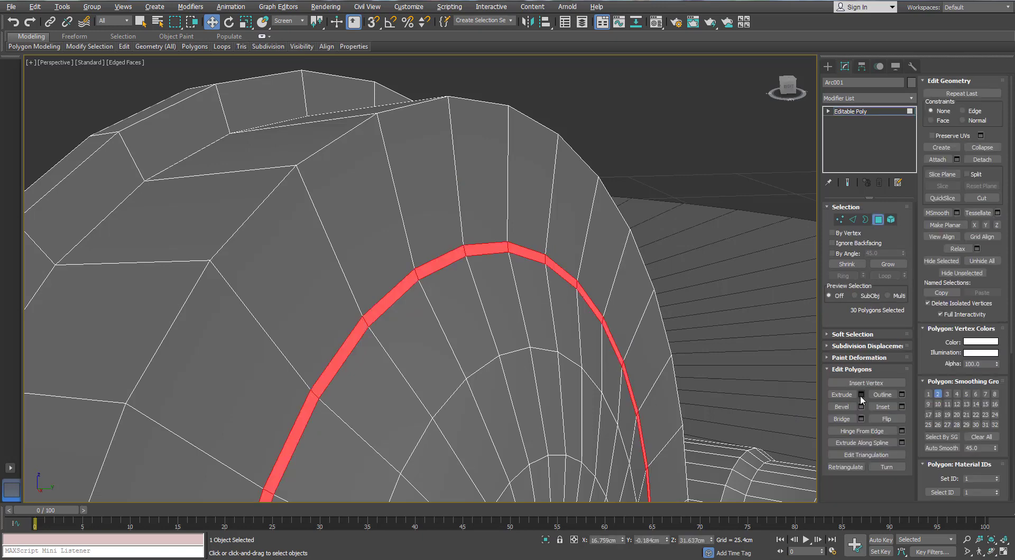
pyautogui.click(860, 394)
pyautogui.click(642, 253)
pyautogui.click(645, 268)
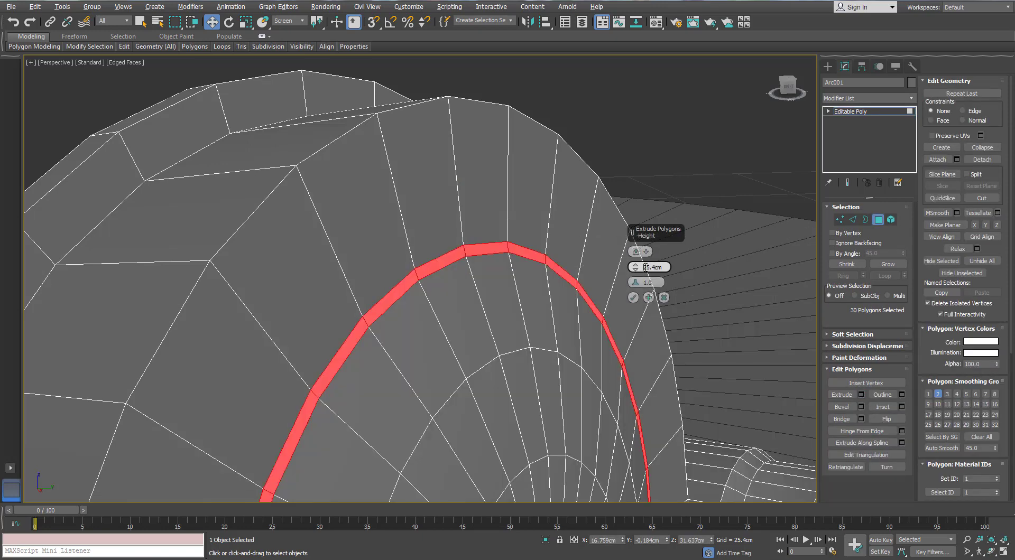
pyautogui.click(635, 269)
pyautogui.scroll(-5, 558, 272)
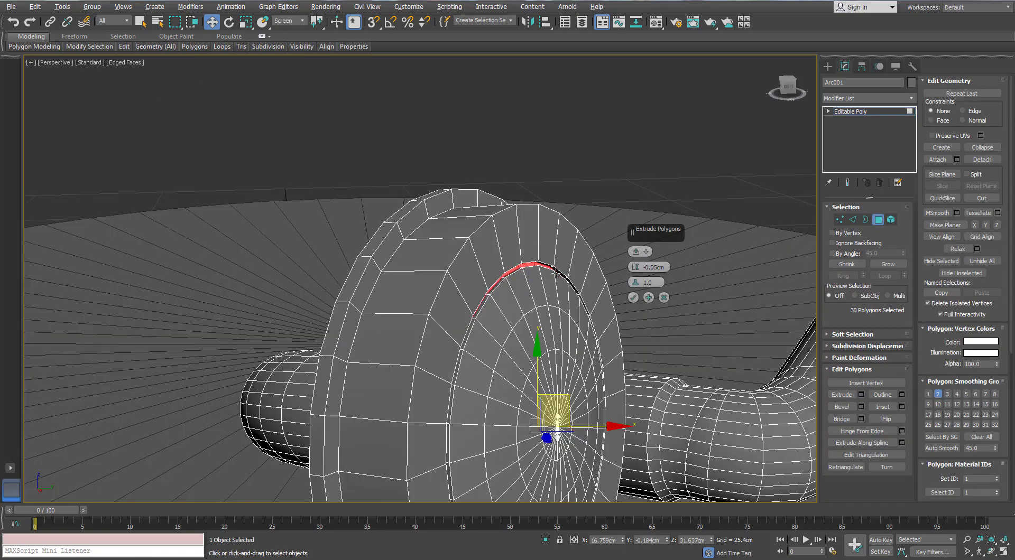
pyautogui.moveTo(557, 272); pyautogui.dragTo(528, 214, button='middle')
pyautogui.click(633, 297)
pyautogui.click(877, 216)
pyautogui.hotkey('ctrl', 'd')
# Inspect the grooved head and pipe arm from several angles and switch to the Front view.
pyautogui.scroll(-12, 541, 189)
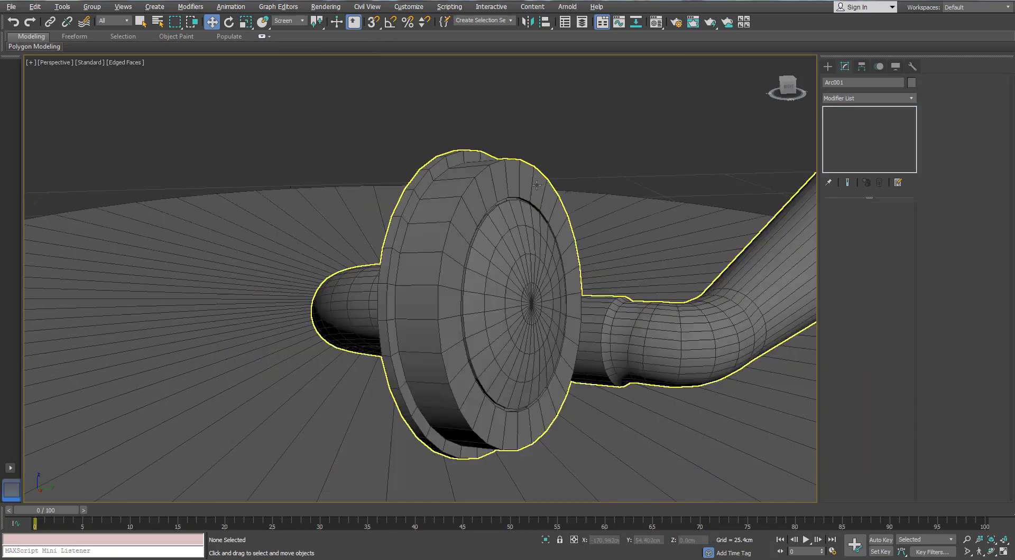
pyautogui.scroll(5, 525, 201)
pyautogui.keyDown('alt'); pyautogui.moveTo(497, 168); pyautogui.dragTo(608, 228, button='middle'); pyautogui.keyUp('alt')
pyautogui.moveTo(607, 228); pyautogui.dragTo(530, 267, button='middle')
pyautogui.scroll(4, 595, 192)
pyautogui.moveTo(595, 193); pyautogui.dragTo(529, 255, button='middle')
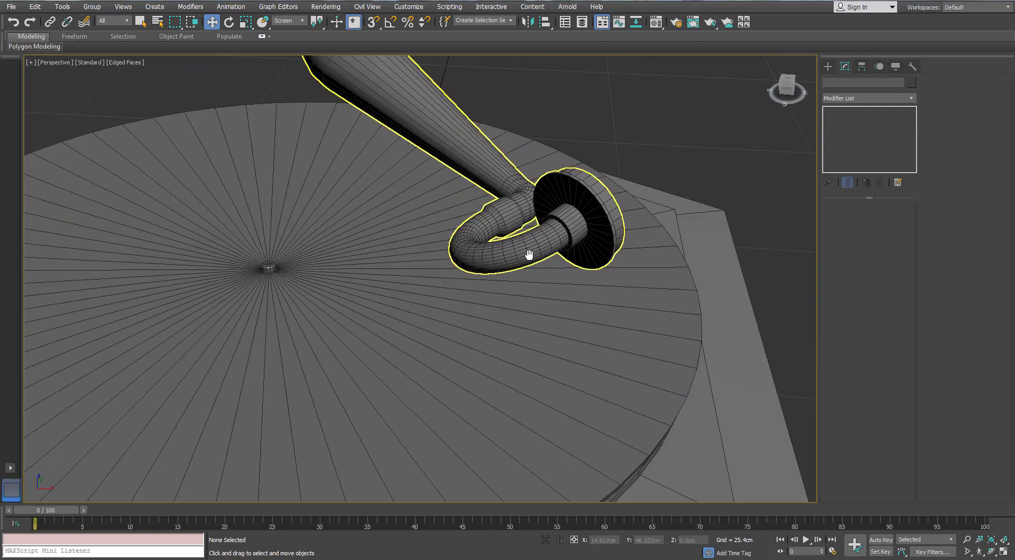
pyautogui.press('f')
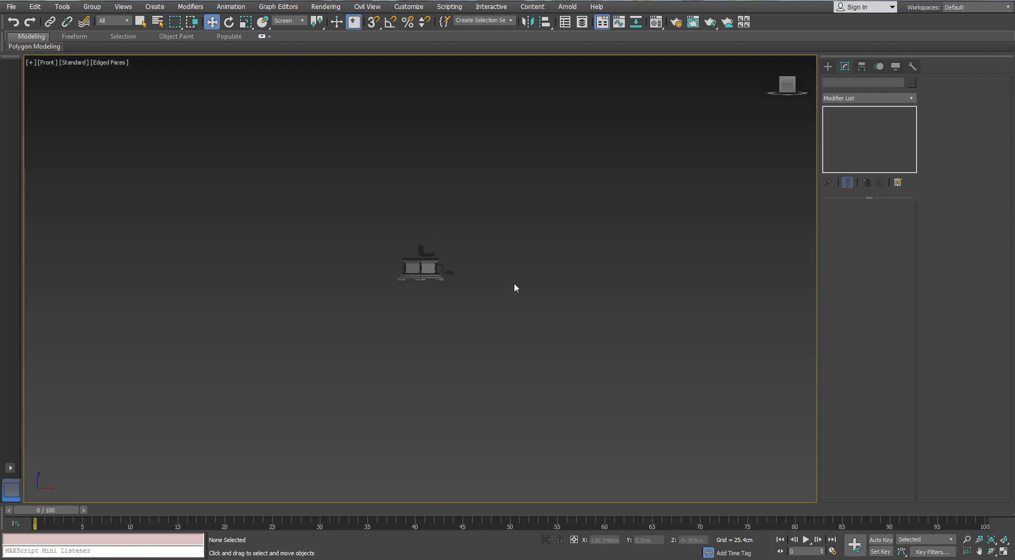
# Examine the pipe arm's clearance above the turntable in the Left, Perspective and Front views.
pyautogui.scroll(10, 398, 247)
pyautogui.press('l')
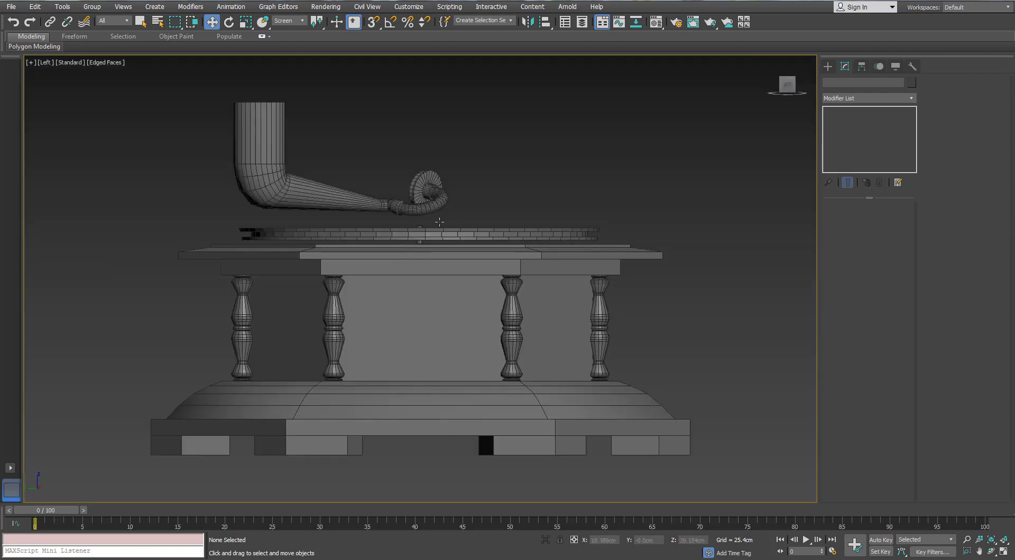
pyautogui.moveTo(480, 227); pyautogui.dragTo(249, 218, button='middle')
pyautogui.press('p')
pyautogui.keyDown('alt'); pyautogui.moveTo(499, 276); pyautogui.dragTo(524, 238, button='middle'); pyautogui.keyUp('alt')
pyautogui.scroll(6, 495, 215)
pyautogui.scroll(-3, 495, 212)
pyautogui.press('f')
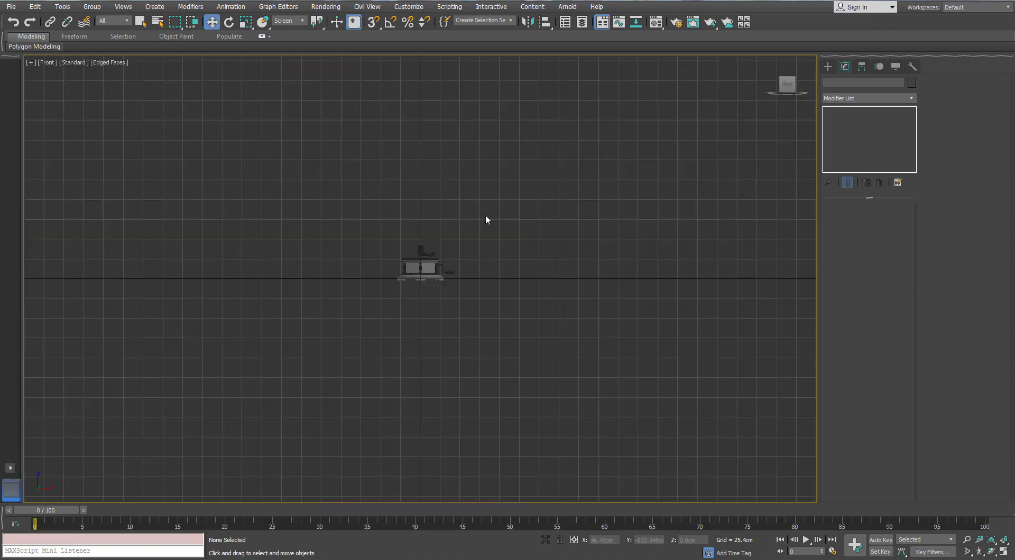
pyautogui.scroll(8, 487, 220)
pyautogui.scroll(-2, 376, 281)
pyautogui.moveTo(375, 281); pyautogui.dragTo(449, 320, button='middle')
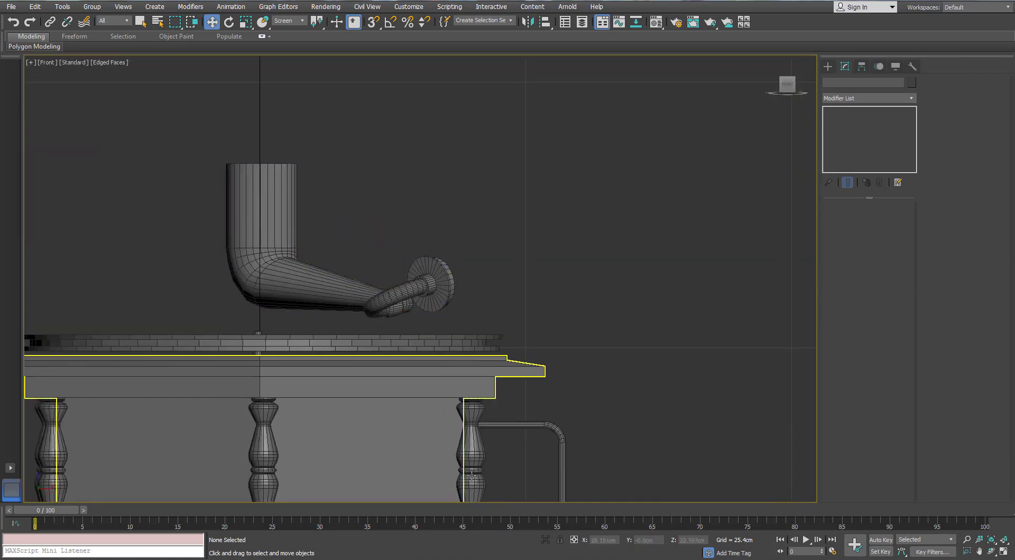
# Unhide all objects and lower the horn together with the pipe arm slightly towards the turntable.
pyautogui.rightClick(565, 265)
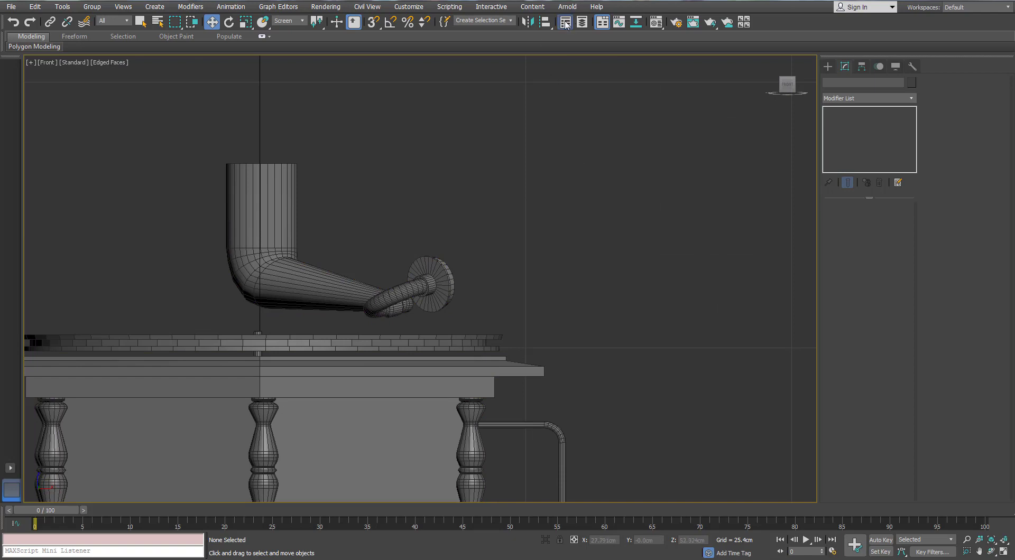
pyautogui.rightClick(498, 194)
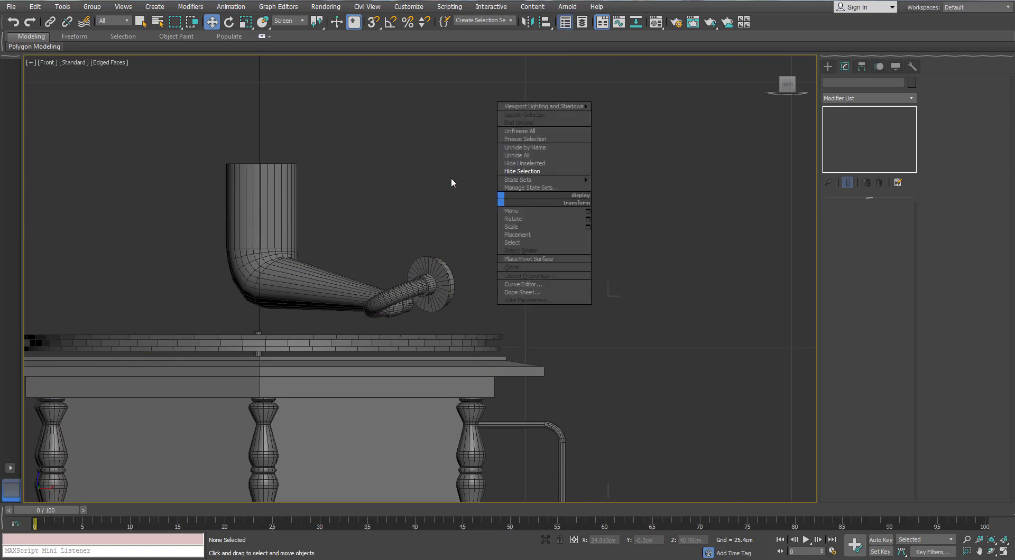
pyautogui.click(517, 158)
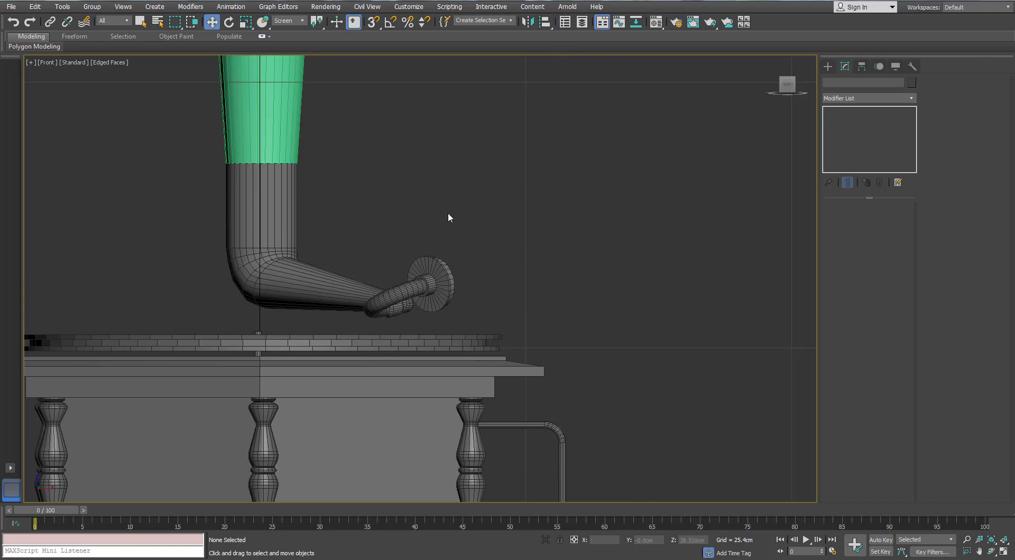
pyautogui.press('z')
pyautogui.moveTo(445, 294); pyautogui.dragTo(445, 294)
pyautogui.press('z')
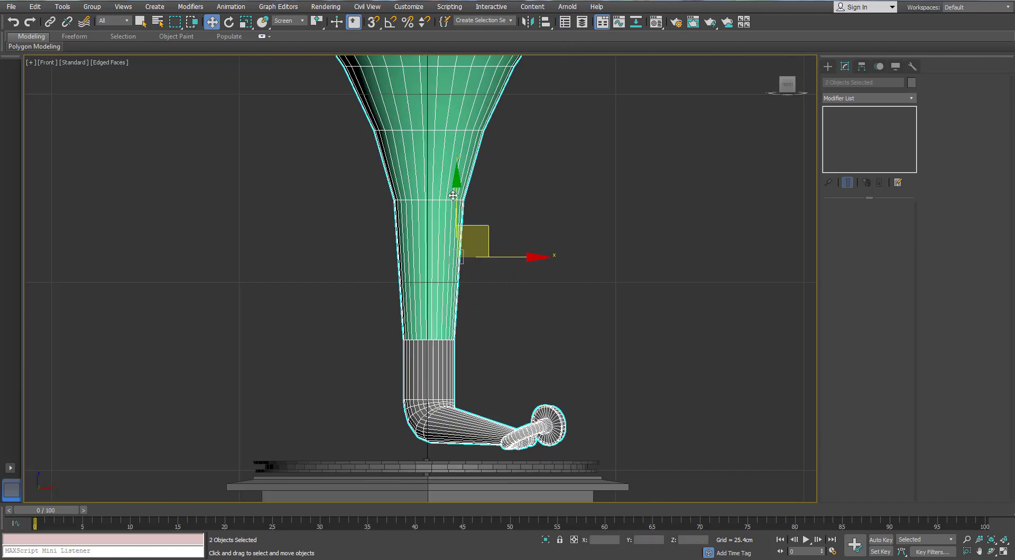
pyautogui.moveTo(446, 203); pyautogui.dragTo(446, 207)
pyautogui.moveTo(502, 403); pyautogui.dragTo(459, 335, button='middle')
pyautogui.scroll(4, 459, 334)
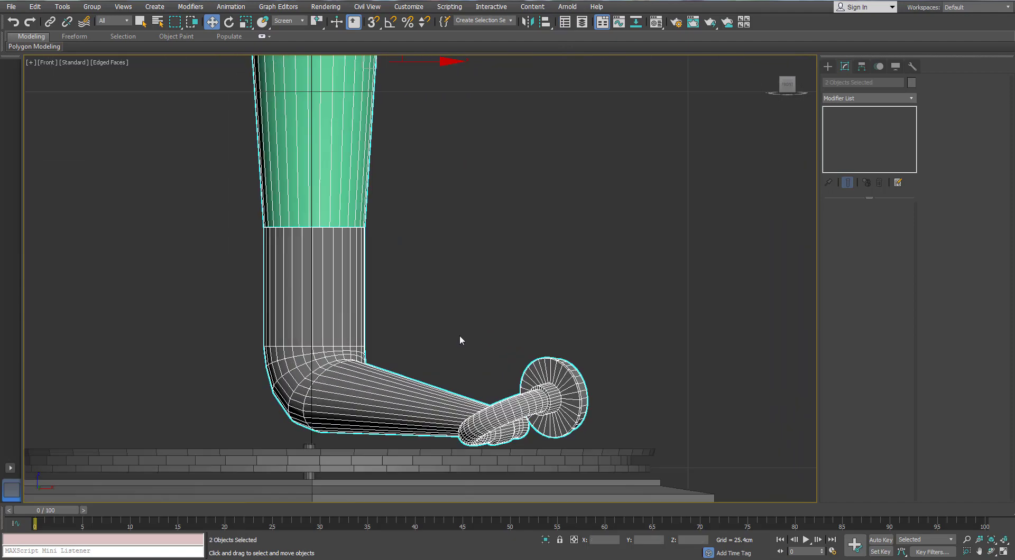
pyautogui.scroll(-2, 459, 334)
pyautogui.moveTo(392, 317)
pyautogui.mouseDown(button='middle')
pyautogui.moveTo(407, 283)
pyautogui.moveTo(404, 317)
pyautogui.mouseUp(button='middle')
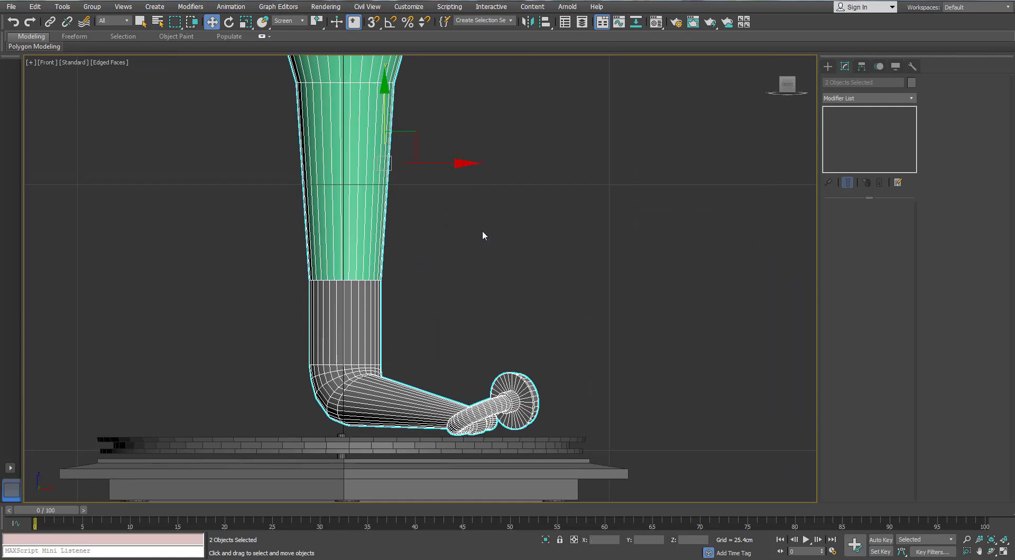
# Hide the green horn, leaving the pipe arm in view.
pyautogui.click(367, 200)
pyautogui.rightClick(370, 206)
pyautogui.click(391, 170)
# Create a 12-sided cylinder below the pipe arm's head, about 0.19 cm in radius and 0.69 cm high.
pyautogui.moveTo(524, 363); pyautogui.dragTo(415, 236, button='middle')
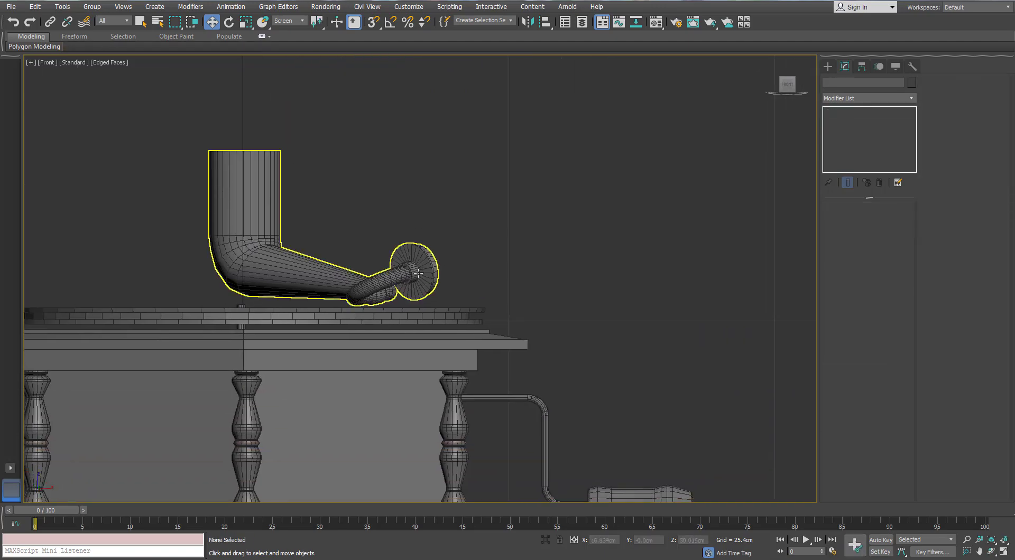
pyautogui.scroll(10, 403, 294)
pyautogui.click(827, 68)
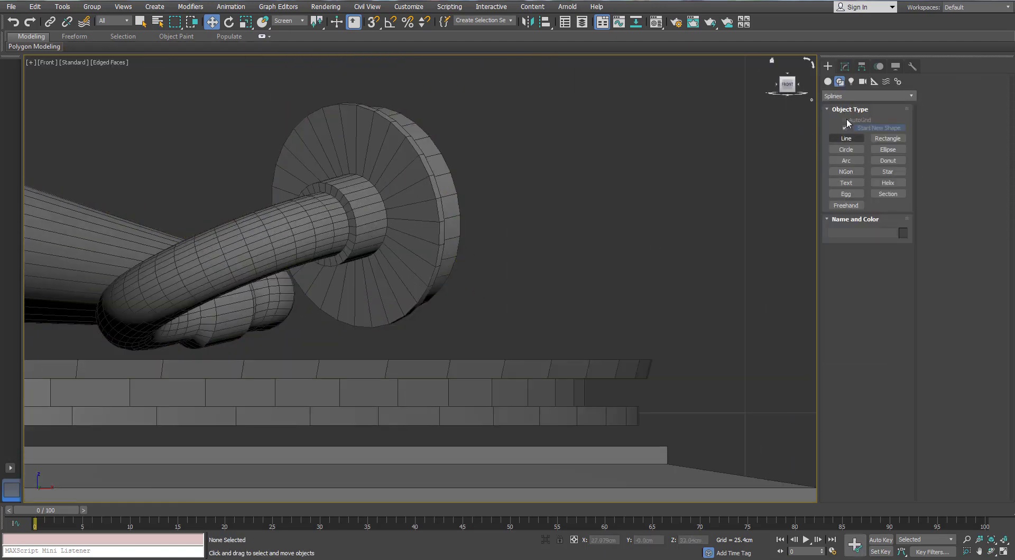
pyautogui.click(828, 82)
pyautogui.click(846, 152)
pyautogui.scroll(4, 369, 314)
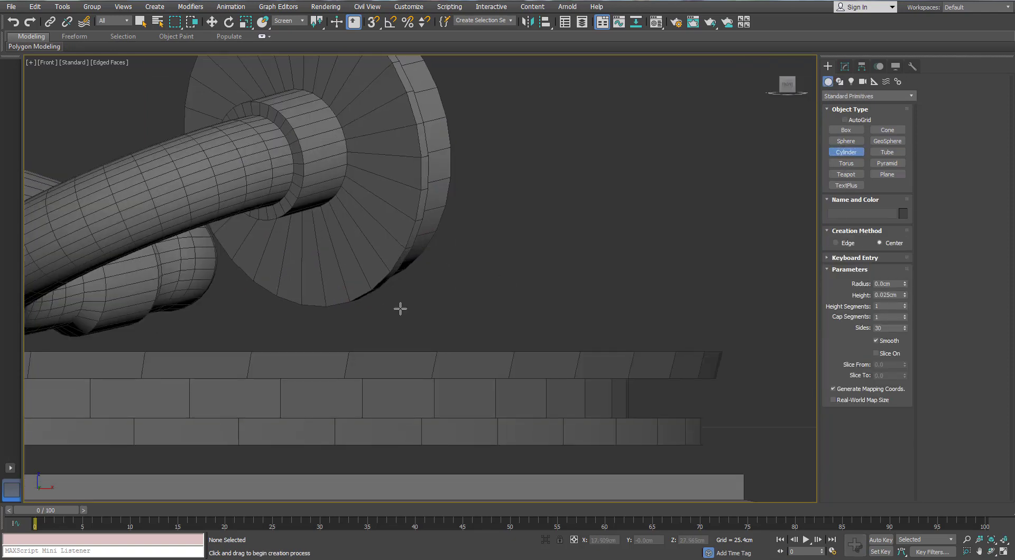
pyautogui.click(844, 67)
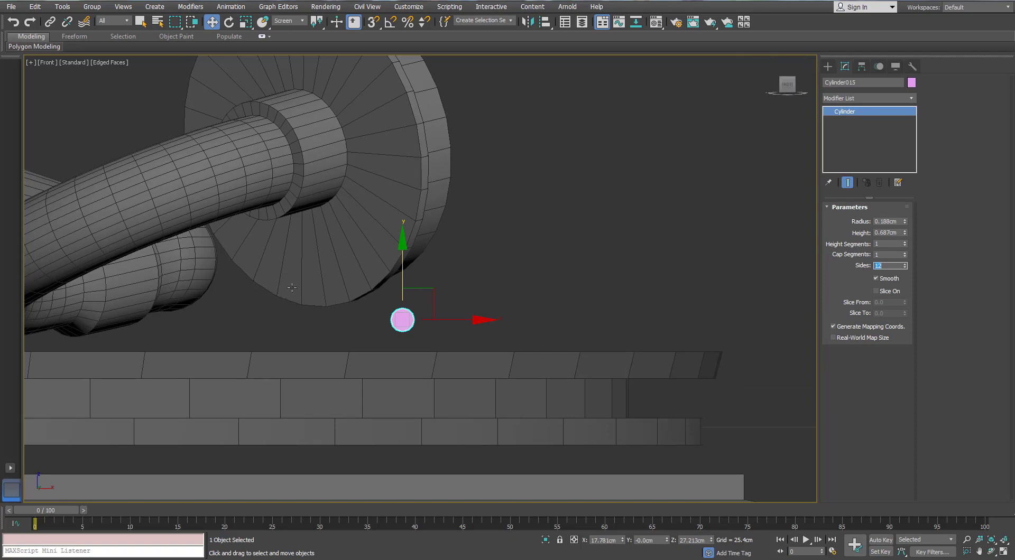
pyautogui.moveTo(291, 288); pyautogui.dragTo(291, 266, button='middle')
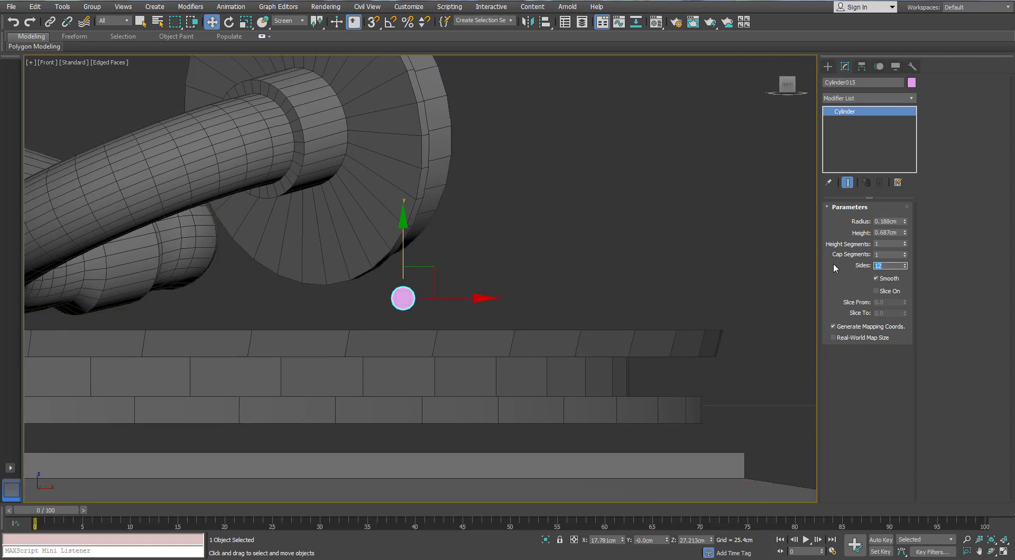
# Rotate the small cylinder upright using angle snap.
pyautogui.moveTo(447, 288); pyautogui.dragTo(462, 271, button='middle')
pyautogui.scroll(5, 405, 282)
pyautogui.press('e')
pyautogui.moveTo(407, 244); pyautogui.dragTo(416, 197)
pyautogui.hotkey('ctrl', 'z')
pyautogui.moveTo(401, 251); pyautogui.dragTo(406, 208)
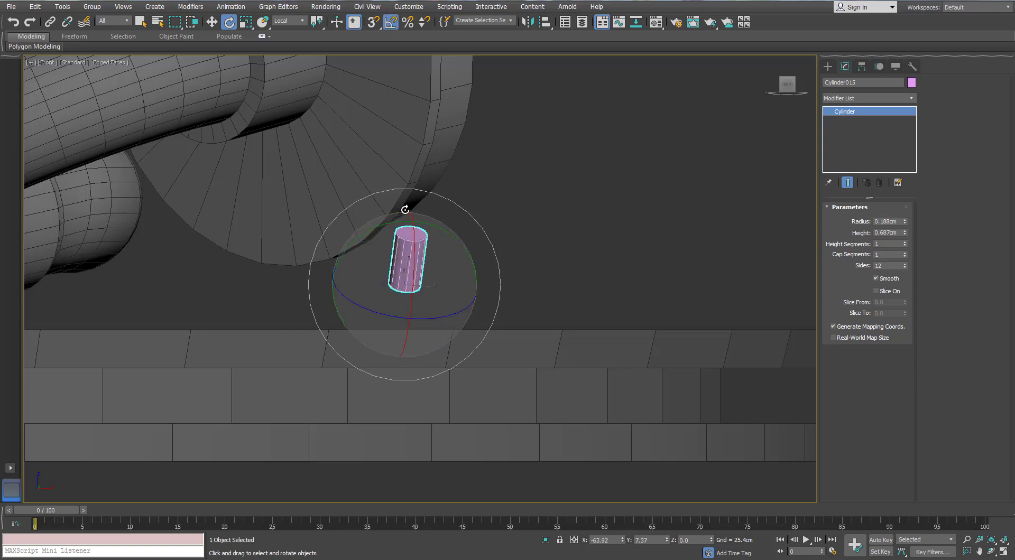
pyautogui.hotkey('ctrl', 'z')
pyautogui.moveTo(401, 261); pyautogui.dragTo(400, 206)
pyautogui.press('w')
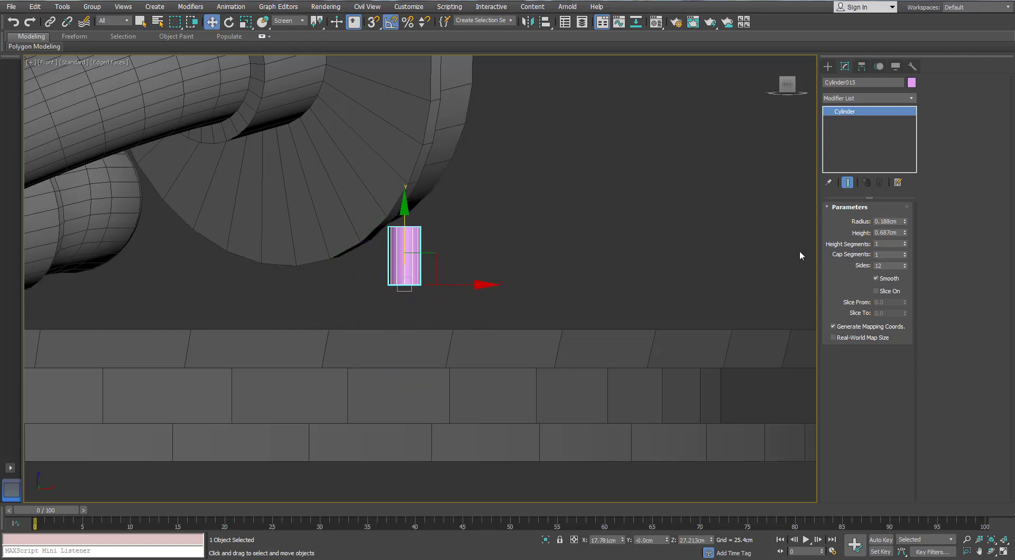
# Set the cylinder's radius to 0.112 cm and convert it to an editable poly.
pyautogui.moveTo(904, 223); pyautogui.dragTo(902, 224)
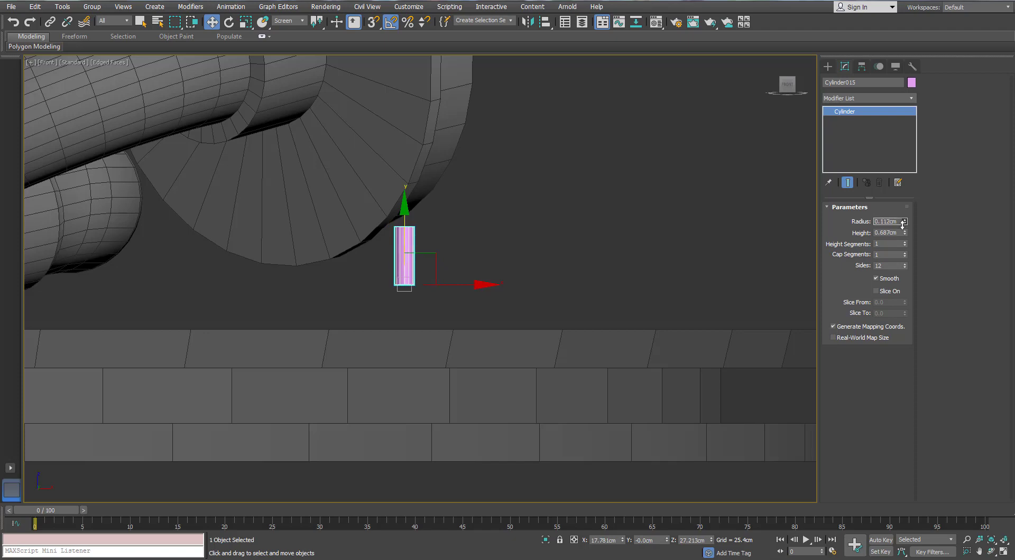
pyautogui.moveTo(398, 239); pyautogui.dragTo(343, 208, button='middle')
pyautogui.scroll(3, 400, 231)
pyautogui.rightClick(399, 241)
pyautogui.moveTo(427, 349)
pyautogui.click(378, 357)
# Delete the cylinder's top and bottom cap polygons and return to the shaded display.
pyautogui.press('4')
pyautogui.click(410, 197)
pyautogui.press('F3')
pyautogui.keyDown('alt'); pyautogui.moveTo(442, 242); pyautogui.dragTo(439, 215, button='middle'); pyautogui.keyUp('alt')
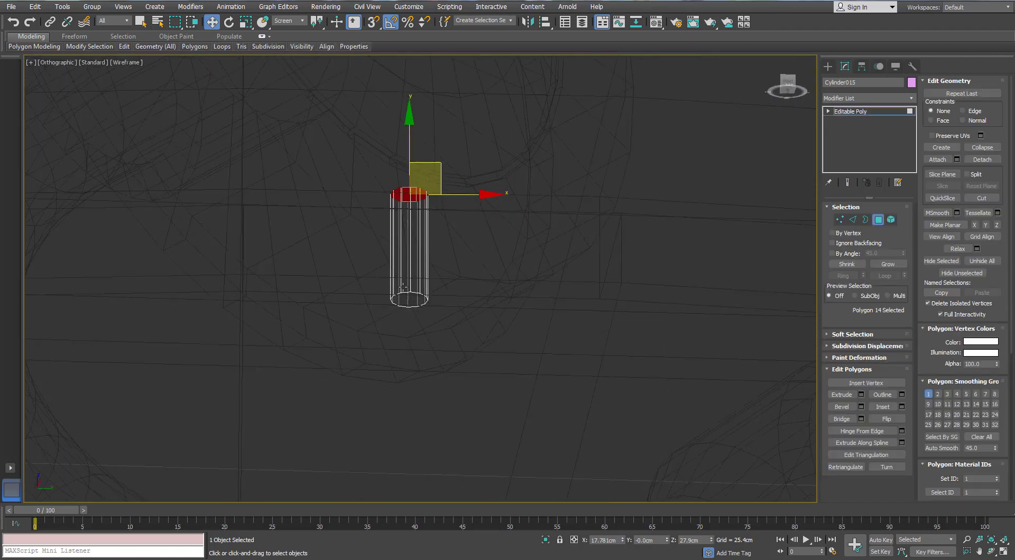
pyautogui.keyDown('ctrl'); pyautogui.click(410, 300); pyautogui.keyUp('ctrl')
pyautogui.press('Delete')
pyautogui.press('4')
pyautogui.press('F3')
# Set the reference coordinate system to View and move the open cylinder under the pipe arm's head.
pyautogui.moveTo(493, 255)
pyautogui.keyDown('alt'); pyautogui.mouseDown(button='middle')
pyautogui.moveTo(412, 240)
pyautogui.moveTo(407, 222)
pyautogui.moveTo(431, 222)
pyautogui.moveTo(450, 195)
pyautogui.mouseUp(button='middle'); pyautogui.keyUp('alt')
pyautogui.click(288, 20)
pyautogui.click(282, 29)
pyautogui.moveTo(450, 195); pyautogui.dragTo(421, 201)
pyautogui.keyDown('alt'); pyautogui.moveTo(421, 201); pyautogui.dragTo(363, 204, button='middle'); pyautogui.keyUp('alt')
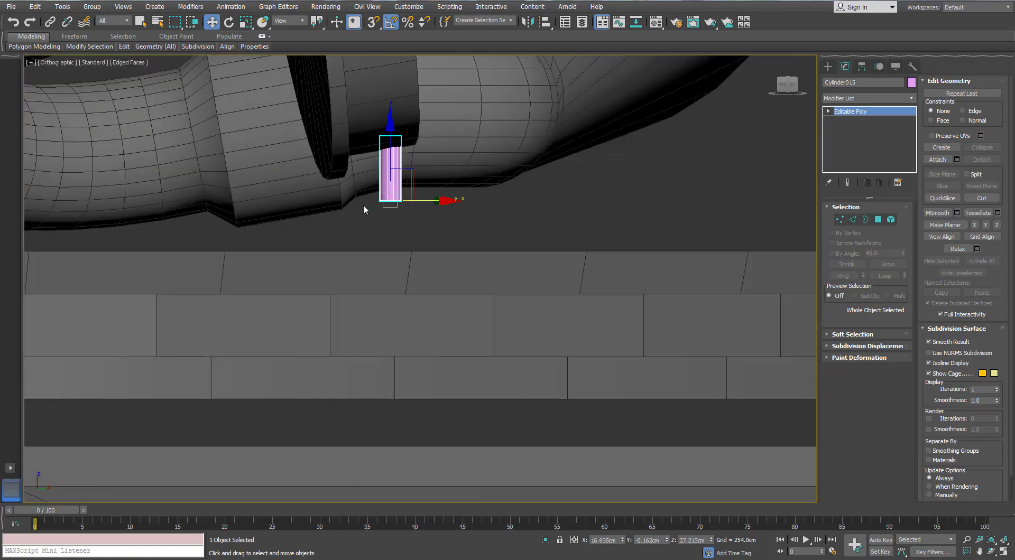
# Examine the cylinder's placement beneath the head in the Front, Left and Perspective views, selecting it together with the pipe arm.
pyautogui.press('f')
pyautogui.scroll(10, 414, 226)
pyautogui.scroll(-5, 415, 226)
pyautogui.moveTo(478, 285); pyautogui.dragTo(419, 259, button='middle')
pyautogui.press('l')
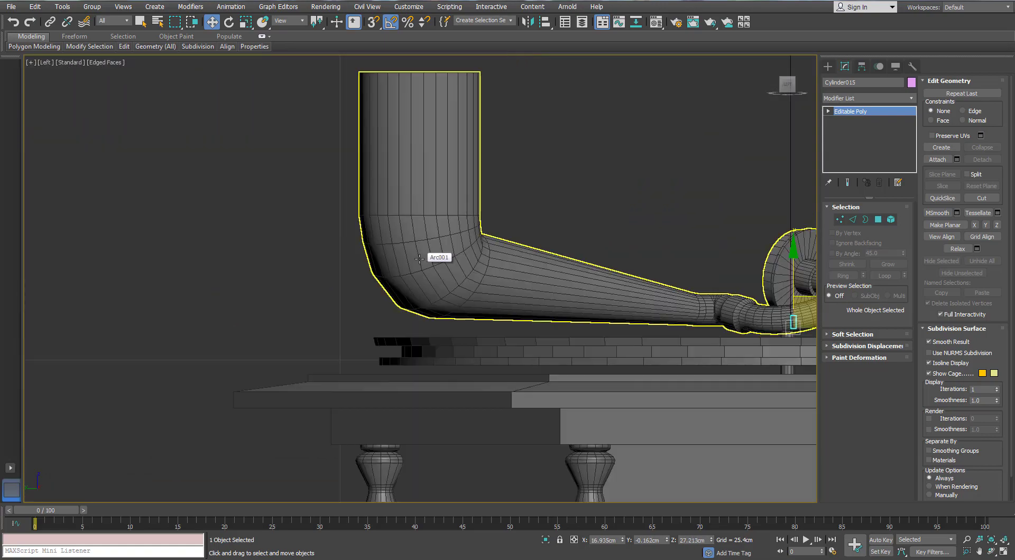
pyautogui.scroll(8, 433, 254)
pyautogui.scroll(-4, 347, 248)
pyautogui.keyDown('alt'); pyautogui.moveTo(347, 248); pyautogui.dragTo(380, 253, button='middle'); pyautogui.keyUp('alt')
pyautogui.scroll(3, 430, 242)
pyautogui.press('p')
pyautogui.scroll(-4, 423, 249)
pyautogui.scroll(-6, 565, 319)
pyautogui.click(564, 324)
pyautogui.scroll(3, 472, 271)
pyautogui.click(472, 272)
pyautogui.keyDown('ctrl'); pyautogui.click(537, 315); pyautogui.keyUp('ctrl')
pyautogui.scroll(3, 433, 292)
pyautogui.scroll(3, 433, 287)
pyautogui.scroll(-1, 381, 252)
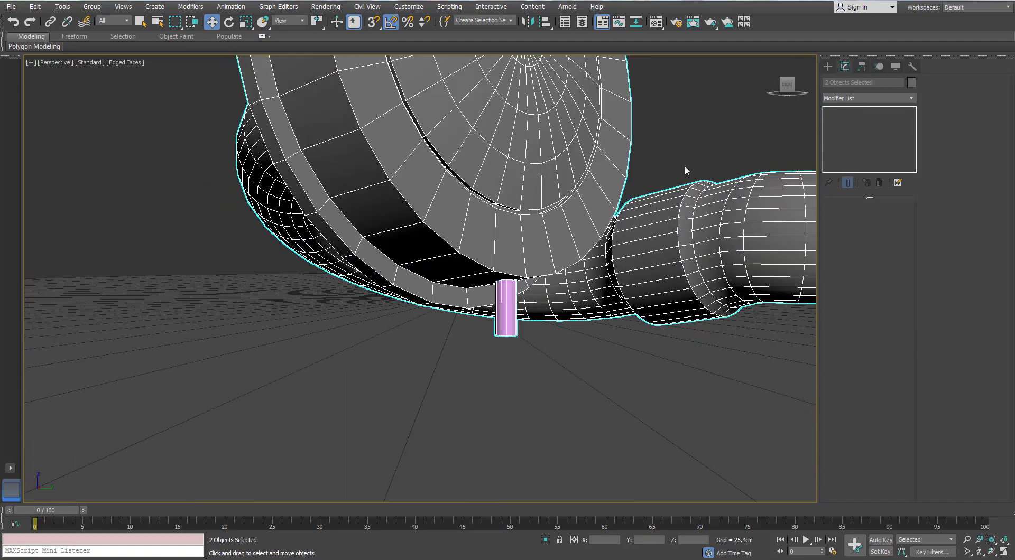
# Select the cylinder's bottom border and extrude it outward and about 0.15 cm down to form a wider collar.
pyautogui.click(684, 165)
pyautogui.click(506, 309)
pyautogui.press('F3')
pyautogui.click(508, 334)
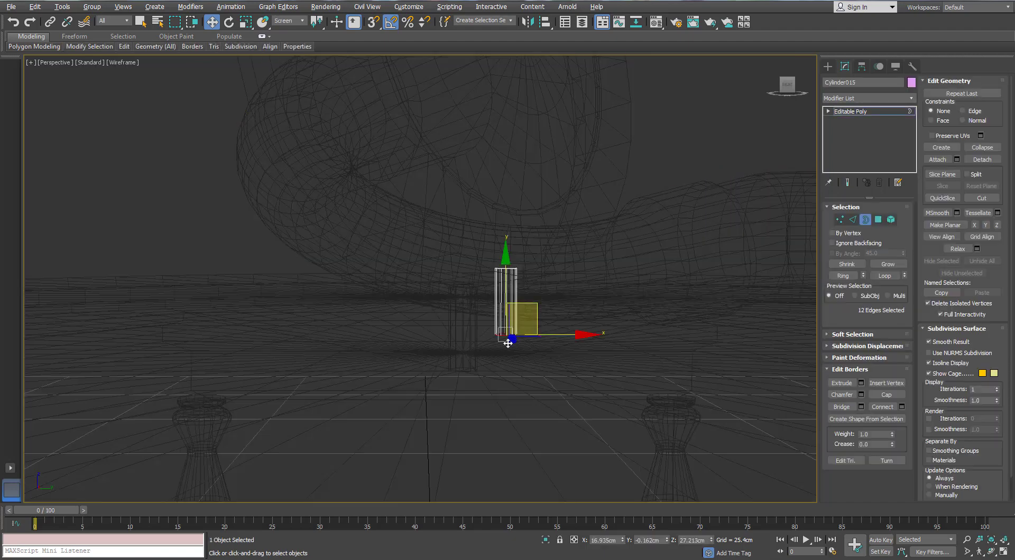
pyautogui.keyDown('alt'); pyautogui.moveTo(510, 334); pyautogui.dragTo(507, 327, button='middle'); pyautogui.keyUp('alt')
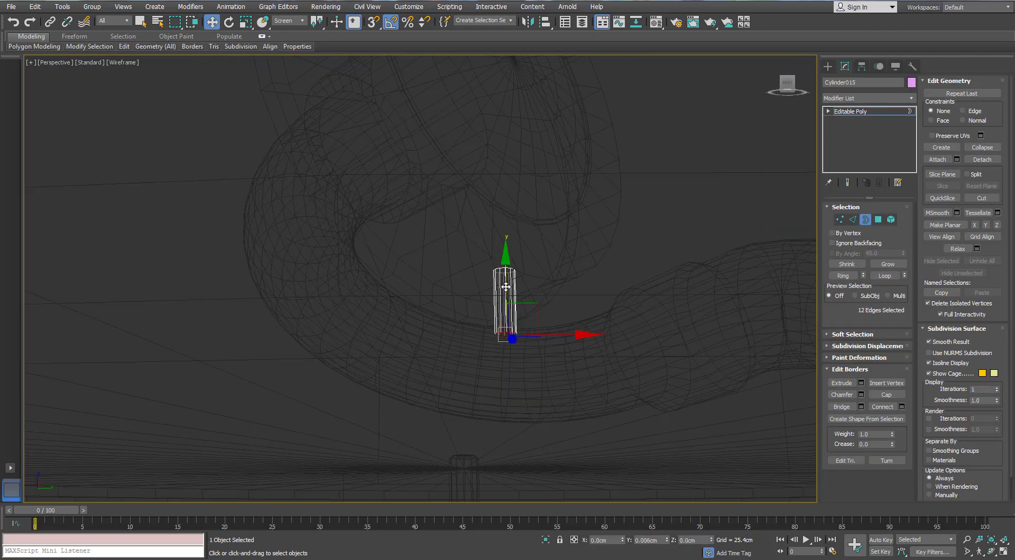
pyautogui.press('r')
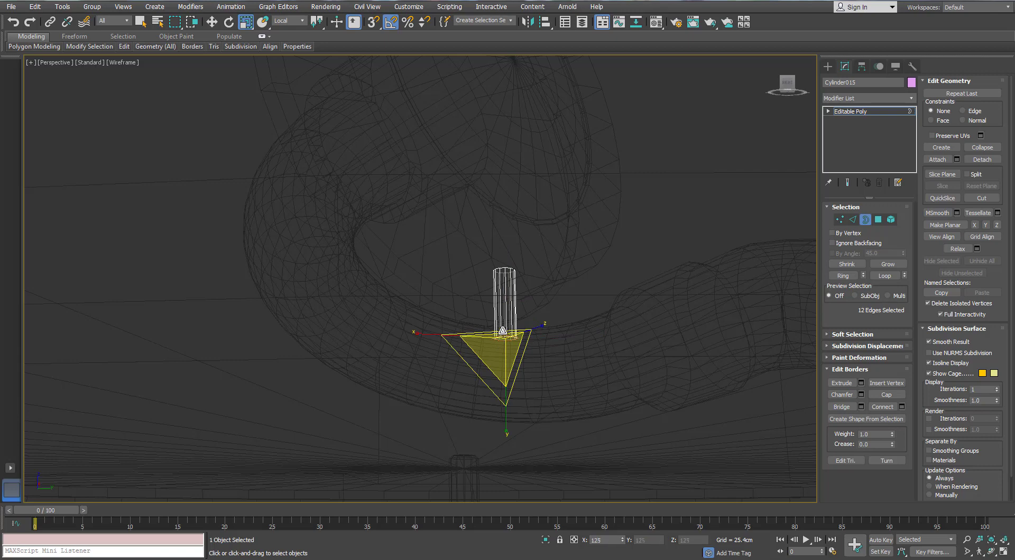
pyautogui.keyDown('alt'); pyautogui.moveTo(502, 331); pyautogui.dragTo(510, 339, button='middle'); pyautogui.keyUp('alt')
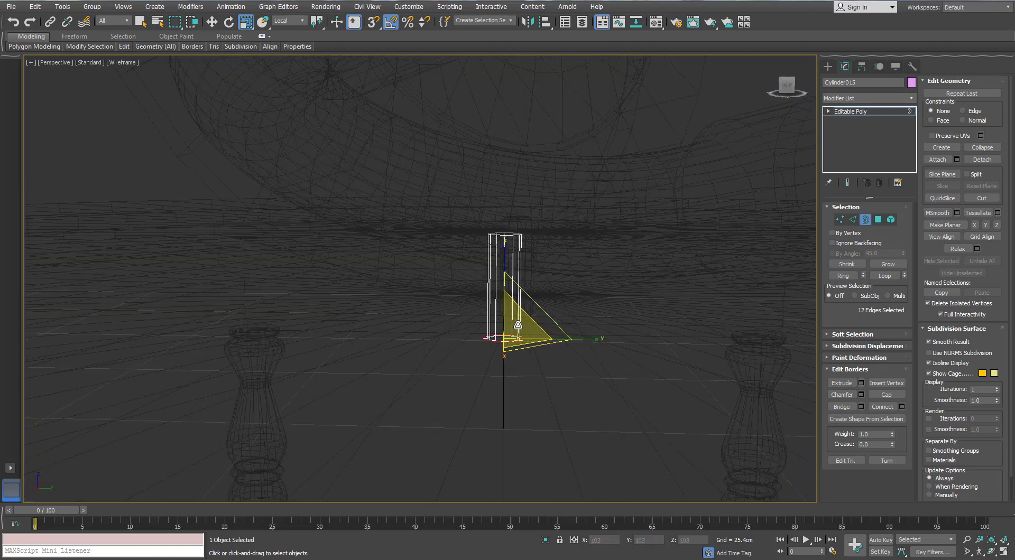
pyautogui.press('w')
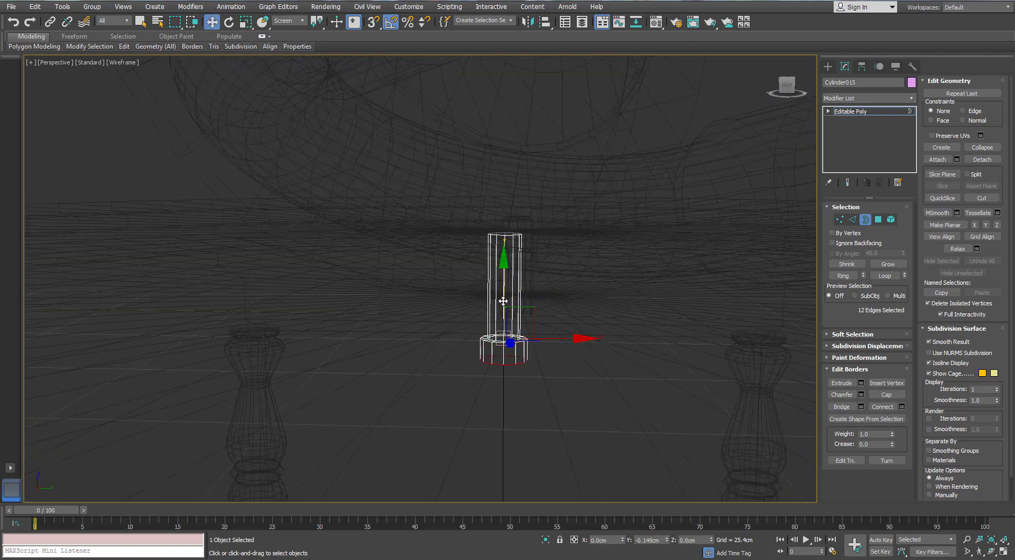
# Extrude the collar's bottom border inward, and pull it about 0.48 cm down as a thin neck.
pyautogui.keyDown('alt'); pyautogui.moveTo(506, 306); pyautogui.dragTo(485, 393, button='middle'); pyautogui.keyUp('alt')
pyautogui.press('r')
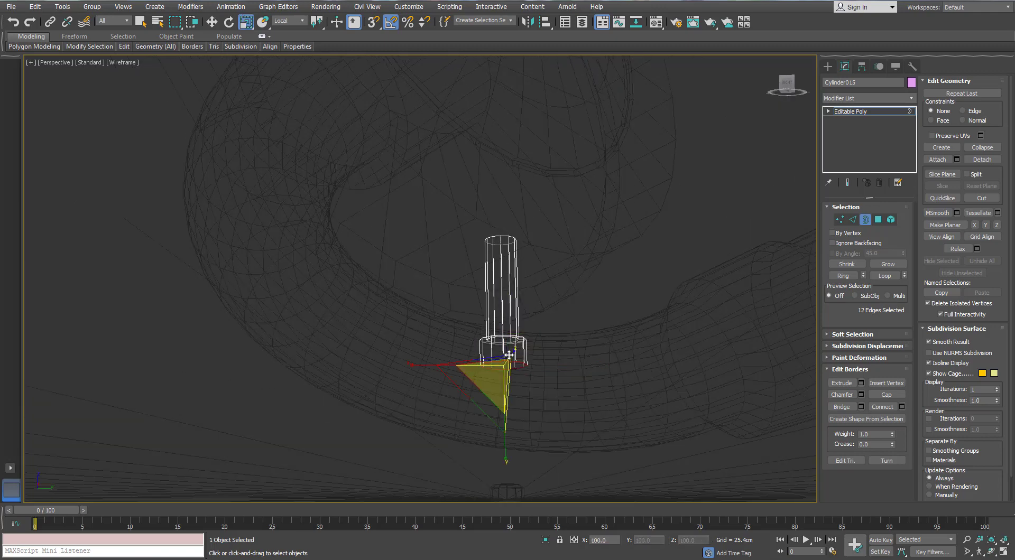
pyautogui.press('w')
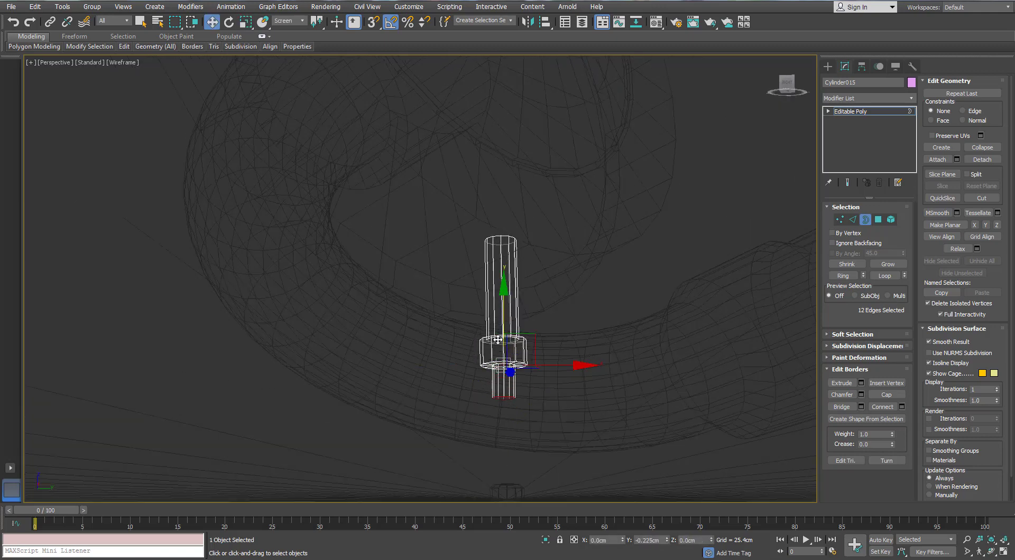
pyautogui.press('r')
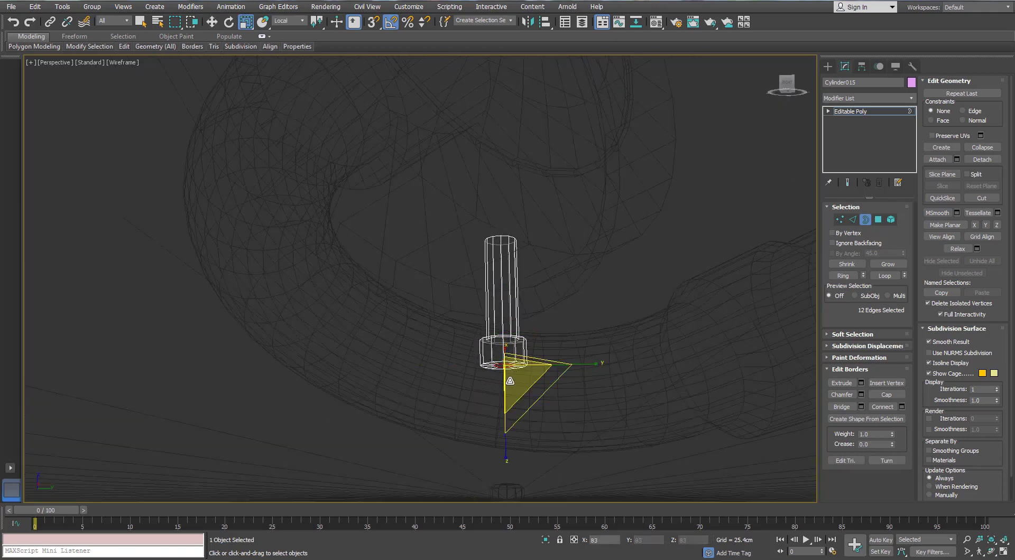
pyautogui.press('w')
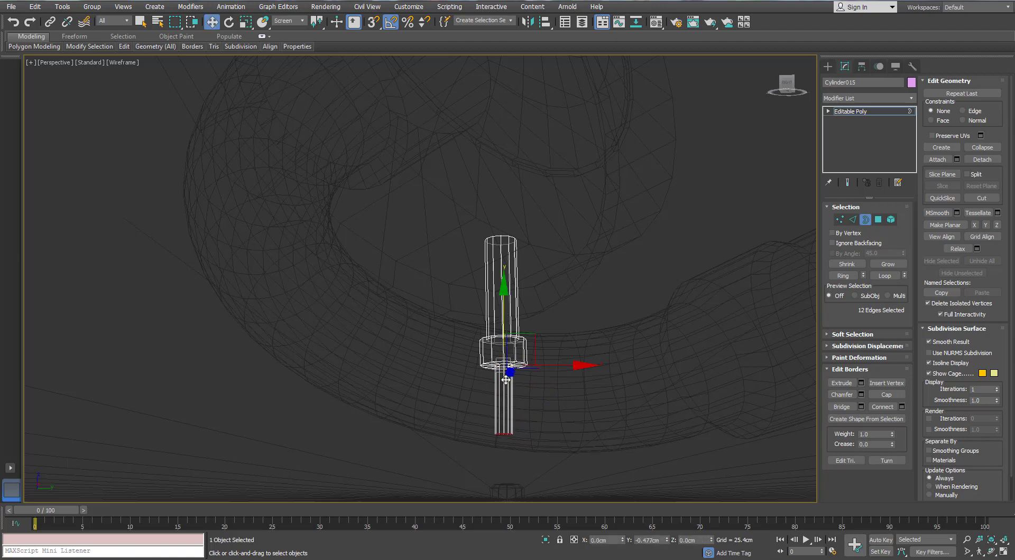
# Try scaling the neck's lower end, undo it, and delete the neck's side polygons.
pyautogui.press('r')
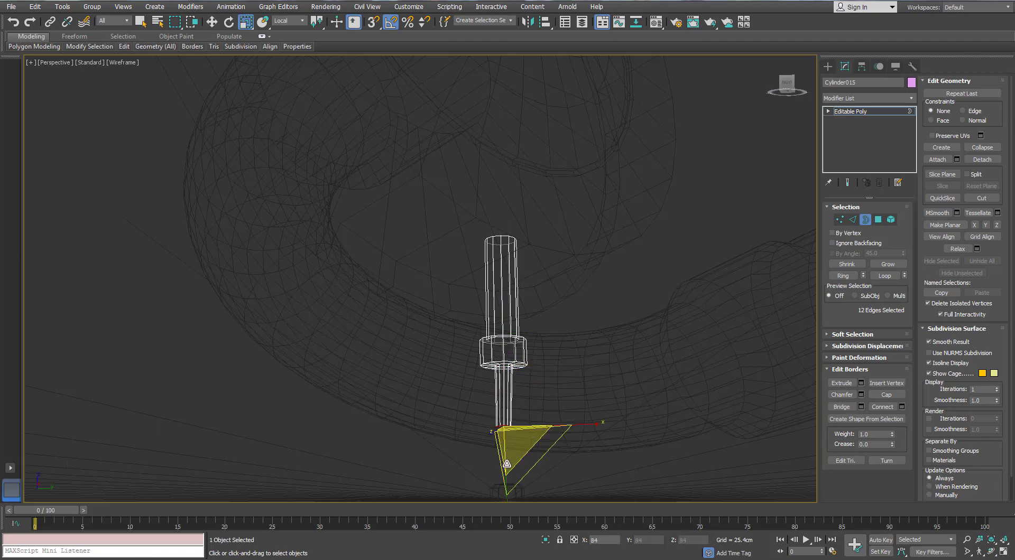
pyautogui.hotkey('ctrl', 'z')
pyautogui.click(877, 219)
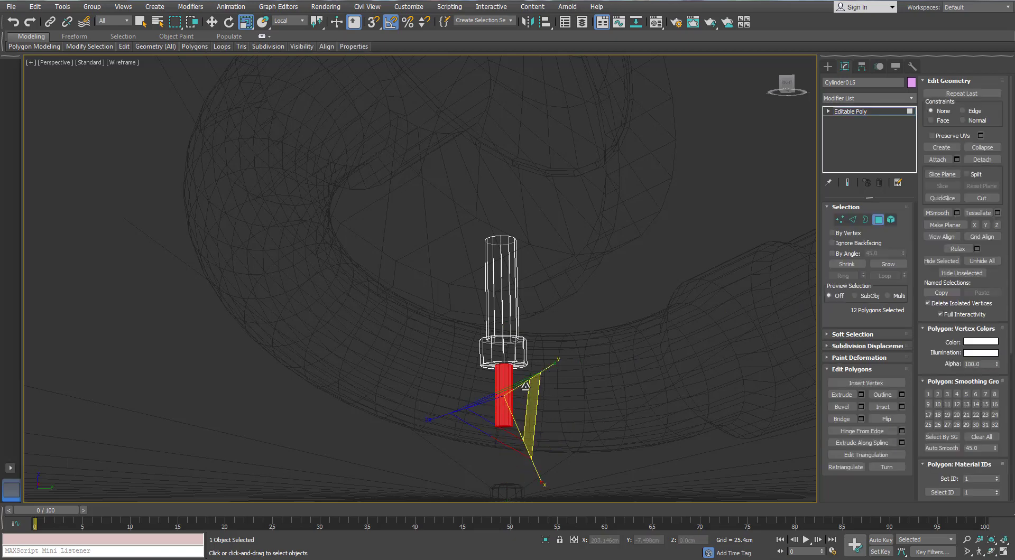
pyautogui.click(532, 372)
# Shrink the collar's bottom border further and extrude it down into a needle tapering towards its tip.
pyautogui.click(864, 219)
pyautogui.click(526, 370)
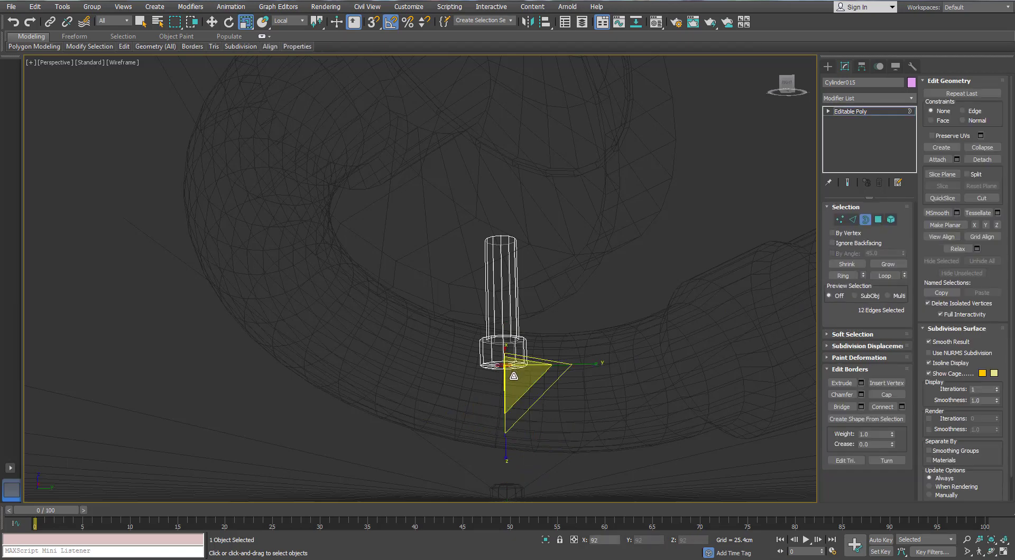
pyautogui.press('w')
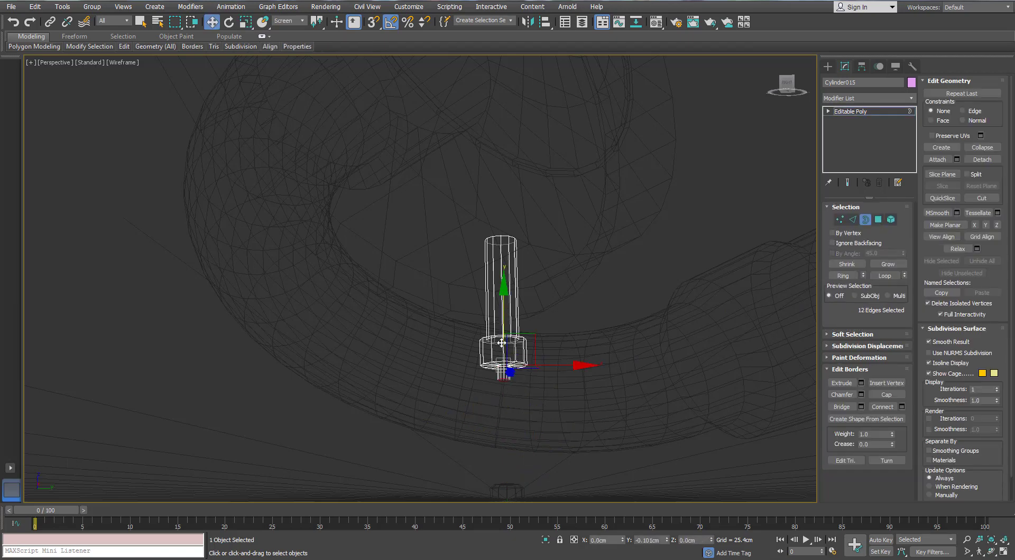
pyautogui.press('r')
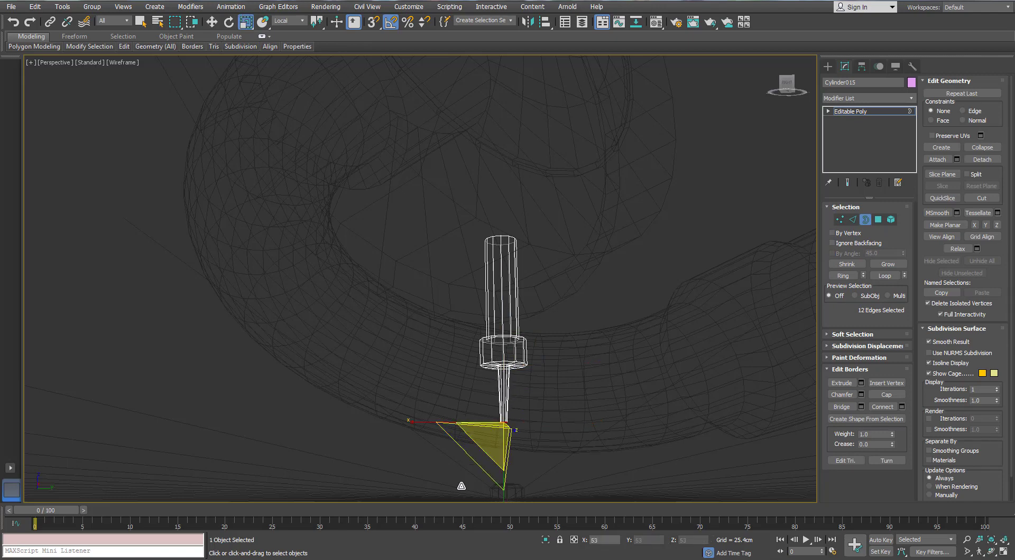
# Add a short end segment at the needle's bottom border and shrink the border slightly.
pyautogui.keyDown('alt'); pyautogui.moveTo(461, 485); pyautogui.dragTo(513, 434, button='middle'); pyautogui.keyUp('alt')
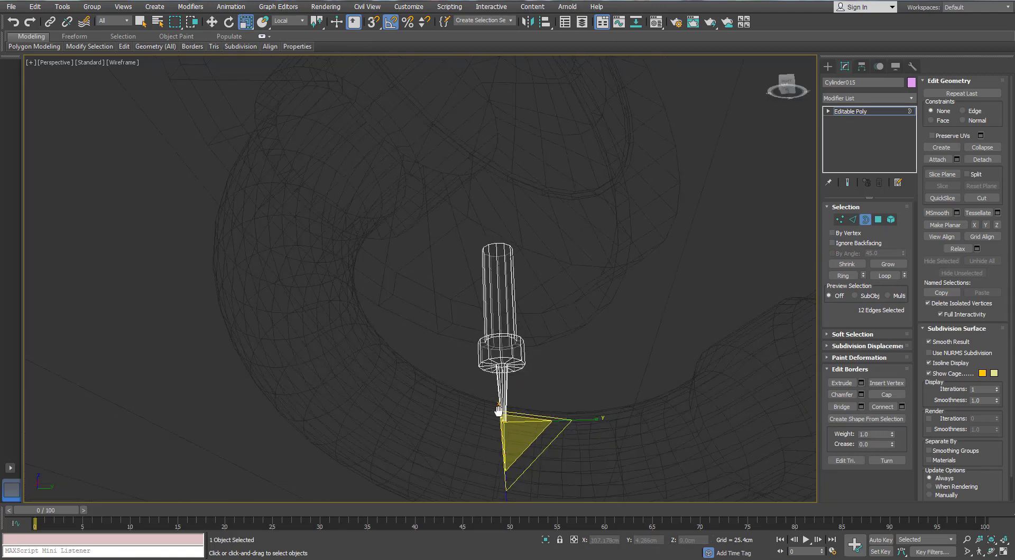
pyautogui.scroll(5, 498, 411)
pyautogui.press('w')
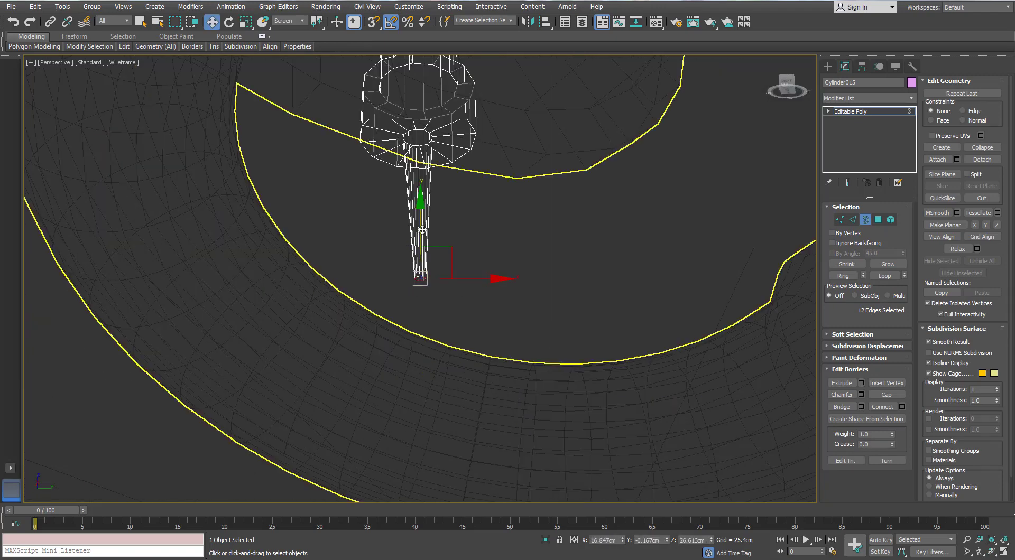
pyautogui.press('r')
pyautogui.moveTo(421, 293); pyautogui.dragTo(84, 96)
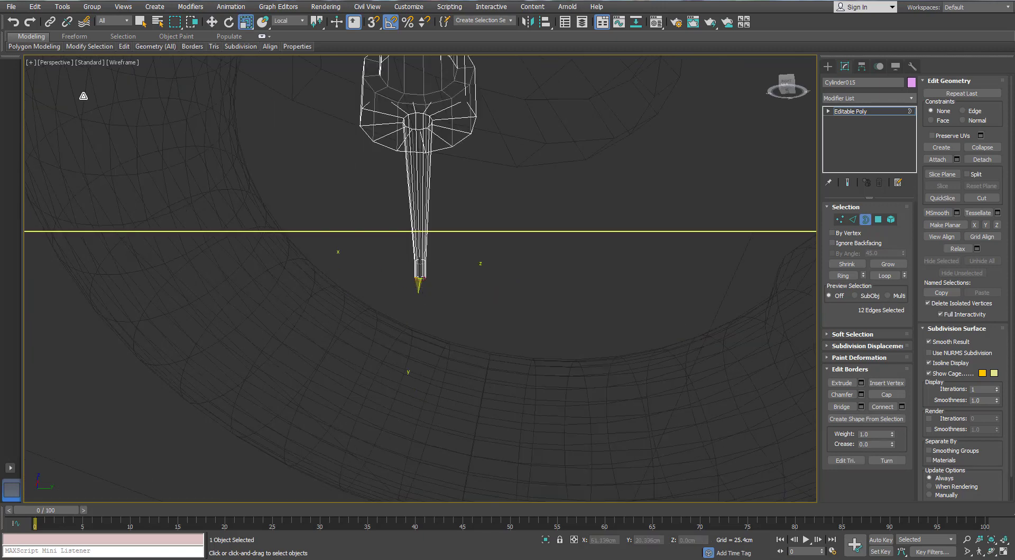
# Enable viewport clipping in the perspective view and lower the near clipping limit to its minimum.
pyautogui.click(52, 63)
pyautogui.click(87, 269)
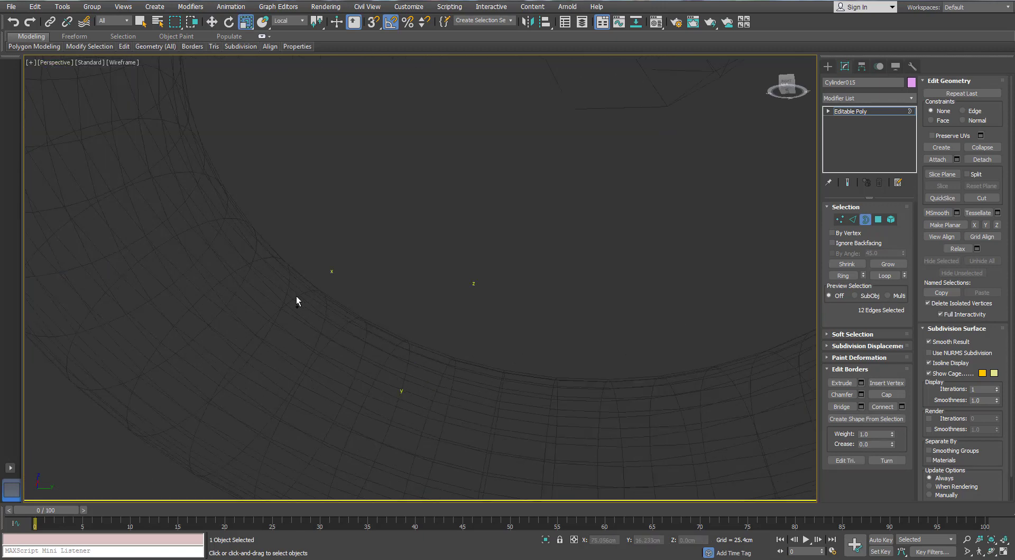
pyautogui.click(53, 64)
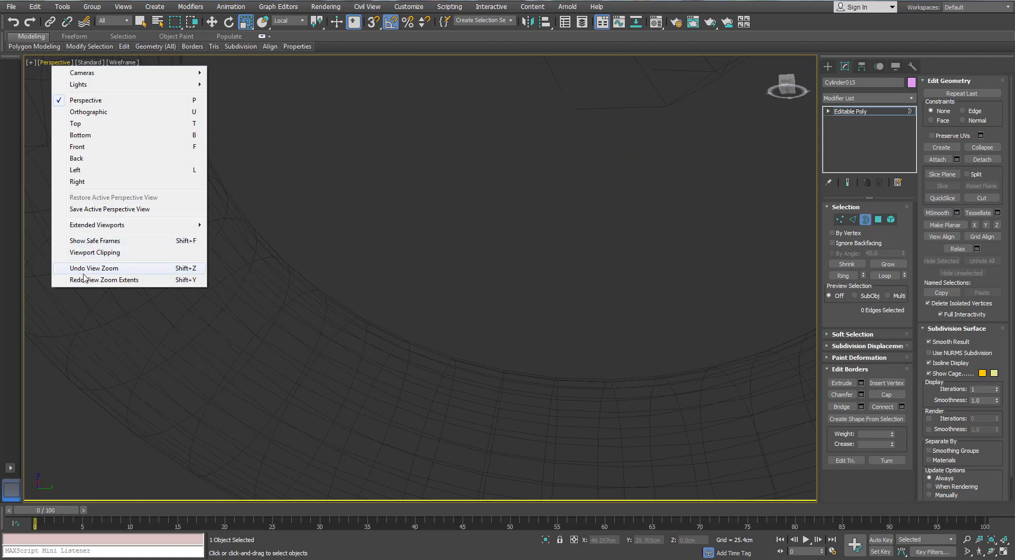
pyautogui.click(94, 252)
pyautogui.moveTo(816, 467)
pyautogui.mouseDown()
pyautogui.moveTo(813, 502)
pyautogui.moveTo(811, 493)
pyautogui.mouseUp()
# Pull the needle's bottom border about 0.04 cm down and collapse it into a sharp point.
pyautogui.press('w')
pyautogui.scroll(-3, 429, 449)
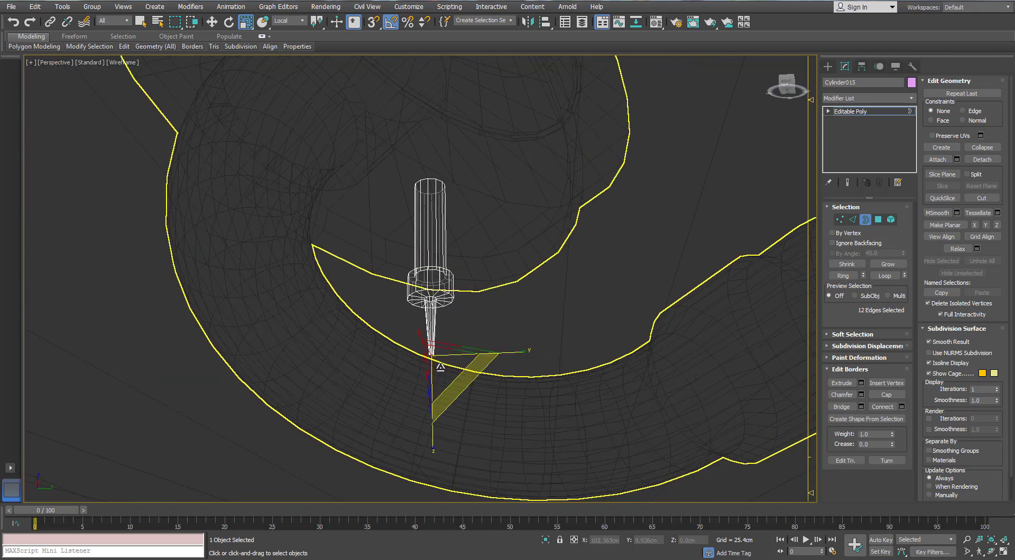
pyautogui.scroll(5, 424, 319)
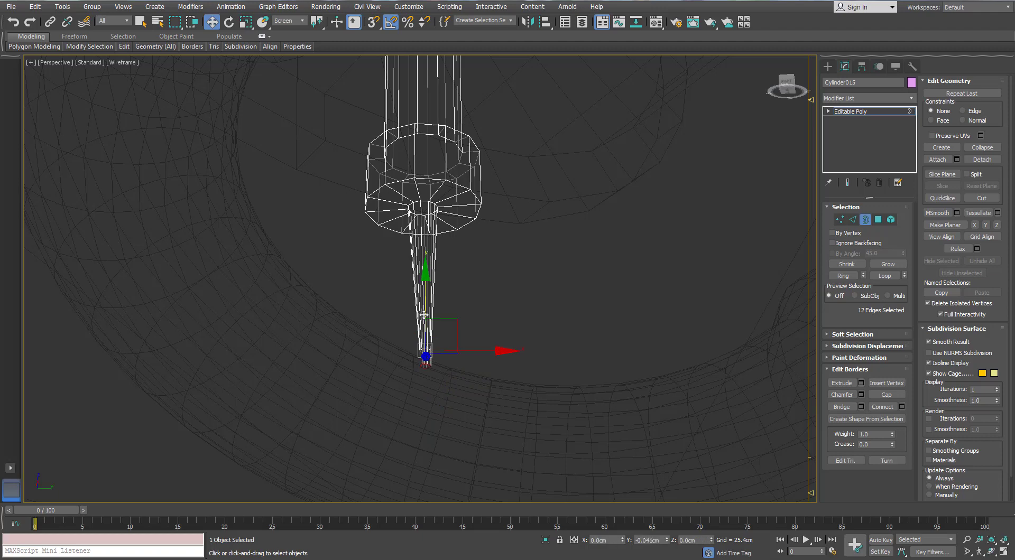
pyautogui.rightClick(422, 361)
pyautogui.click(401, 253)
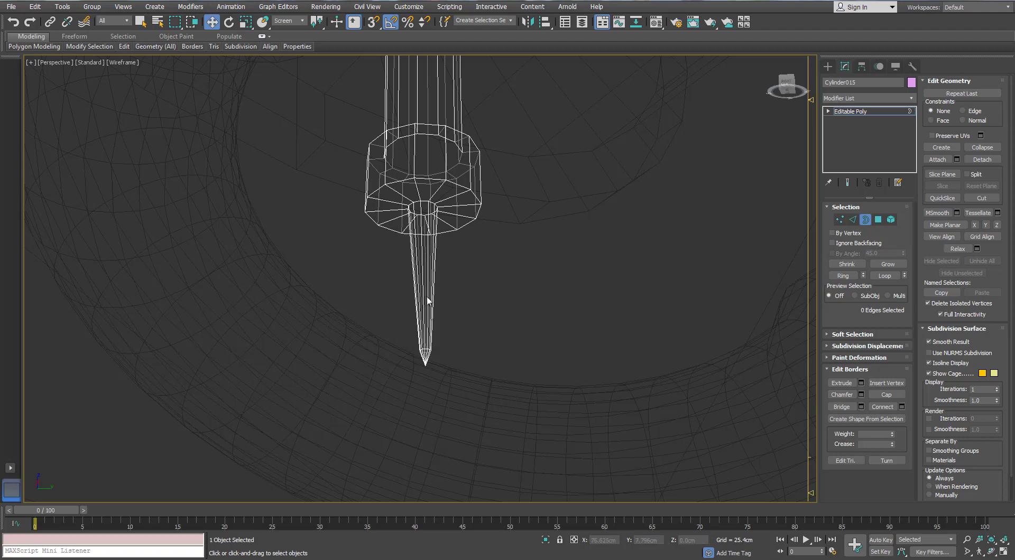
pyautogui.scroll(-2, 427, 300)
pyautogui.scroll(-6, 433, 296)
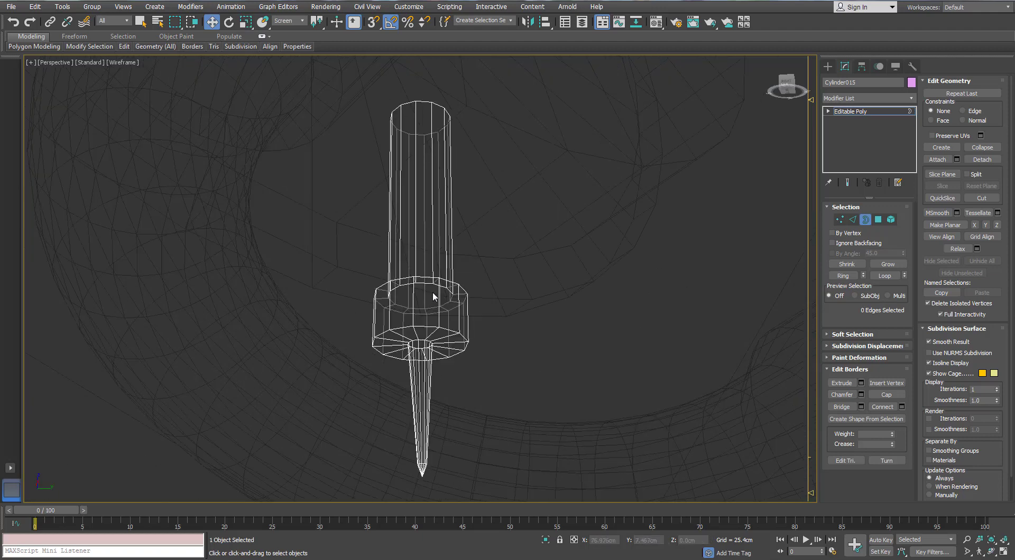
# Switch the viewport to shaded display, deselect the stylus and check how it sits beneath the arm's round head.
pyautogui.press('F3')
pyautogui.scroll(10, 428, 324)
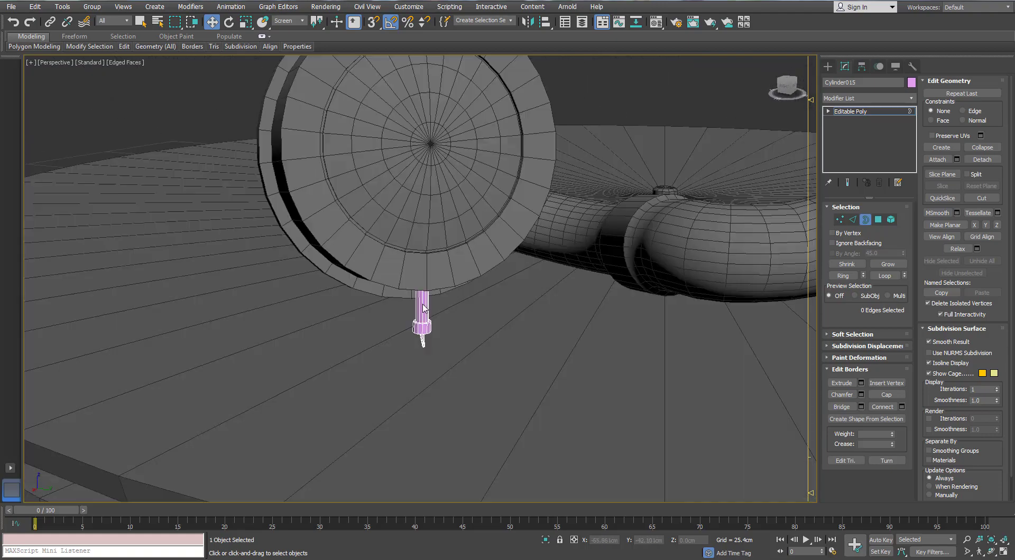
pyautogui.scroll(6, 442, 324)
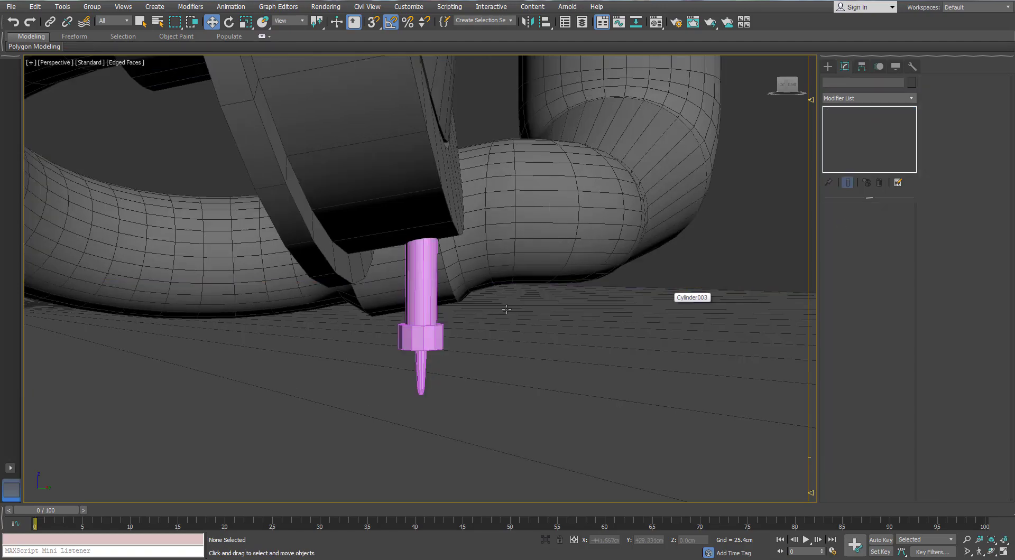
pyautogui.scroll(-6, 450, 331)
pyautogui.keyDown('alt'); pyautogui.moveTo(451, 331); pyautogui.dragTo(296, 317, button='middle'); pyautogui.keyUp('alt')
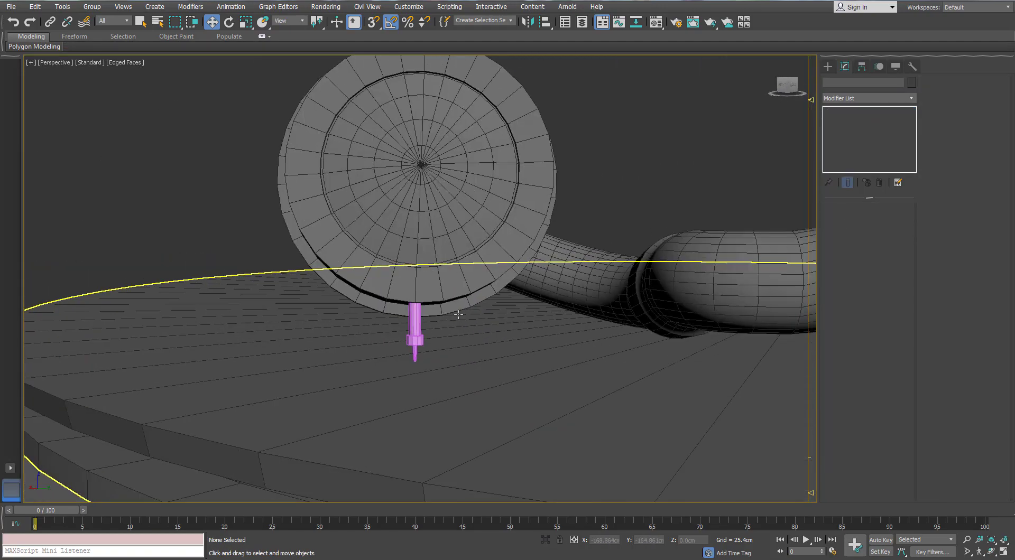
pyautogui.scroll(10, 457, 314)
# Create a thin 12-sided cylinder with AutoGrid, projecting as a pin from the side face of the stylus collar.
pyautogui.click(828, 66)
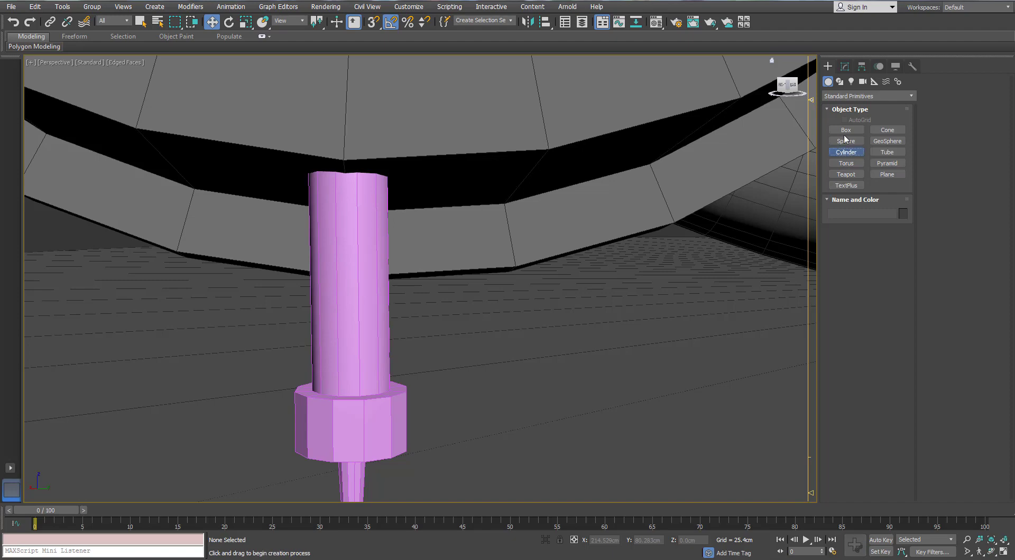
pyautogui.click(844, 120)
pyautogui.keyDown('alt'); pyautogui.moveTo(454, 401); pyautogui.dragTo(370, 313, button='middle'); pyautogui.keyUp('alt')
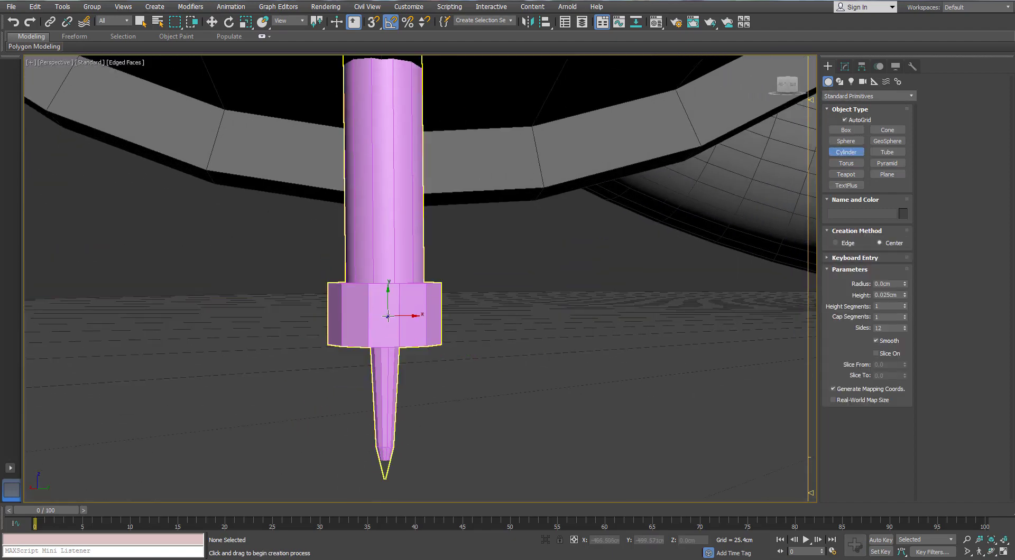
pyautogui.moveTo(387, 315); pyautogui.dragTo(388, 315)
pyautogui.keyDown('alt'); pyautogui.moveTo(432, 409); pyautogui.dragTo(404, 390, button='middle'); pyautogui.keyUp('alt')
pyautogui.press('w')
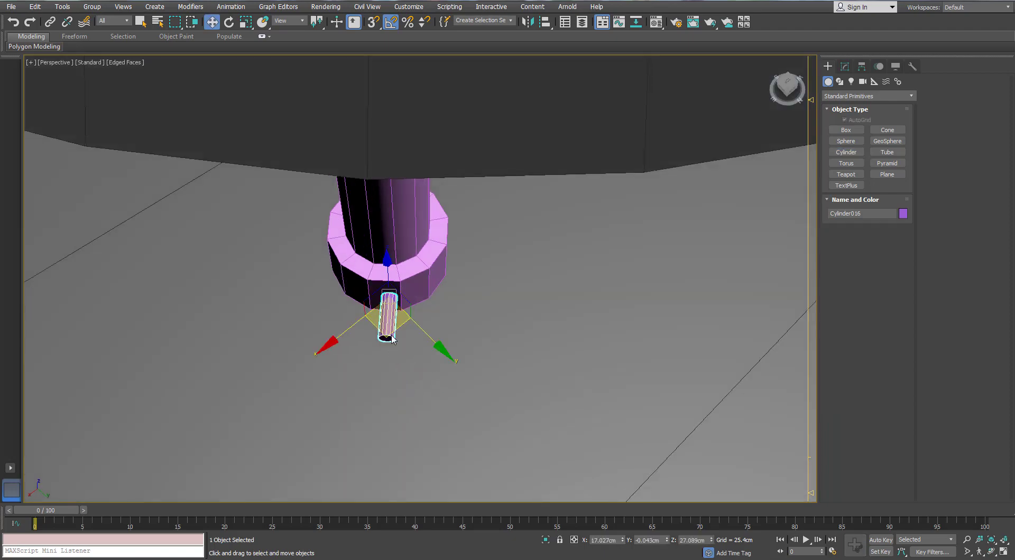
# Convert the pin to an editable poly and rotate it about its local Y axis to align with the collar.
pyautogui.rightClick(392, 339)
pyautogui.click(418, 436)
pyautogui.keyDown('alt'); pyautogui.moveTo(418, 436); pyautogui.dragTo(459, 340, button='middle'); pyautogui.keyUp('alt')
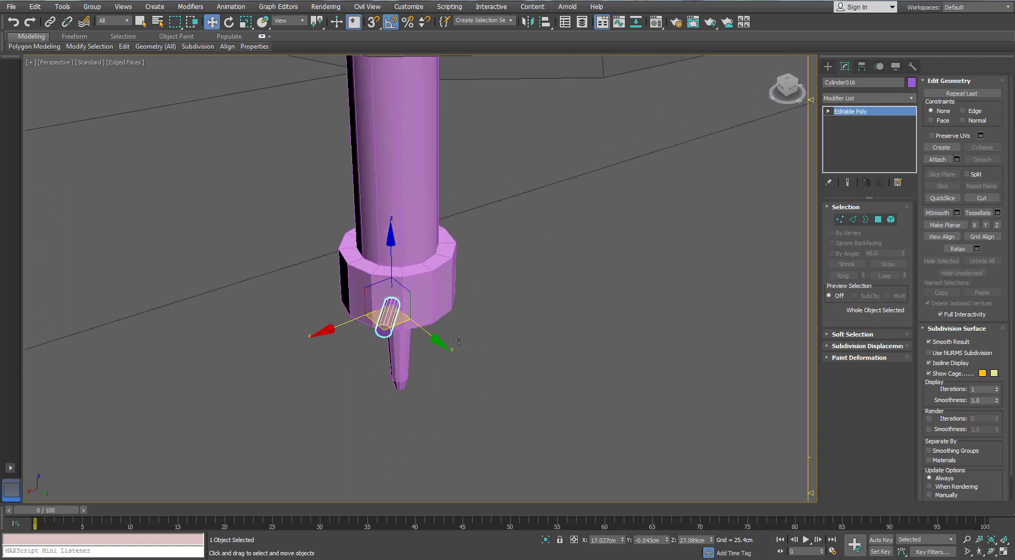
pyautogui.press('e')
pyautogui.moveTo(402, 347); pyautogui.dragTo(400, 347)
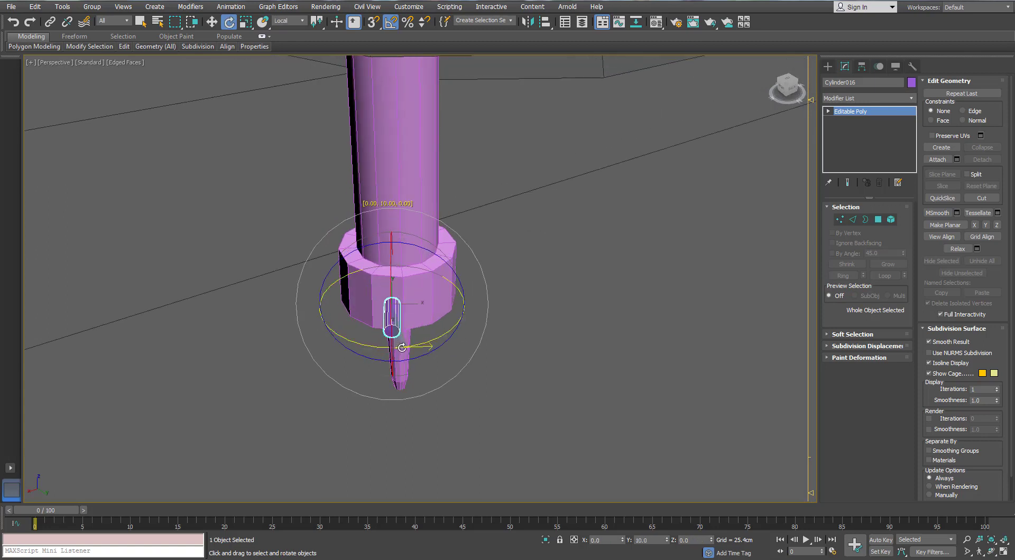
# Shift the pin horizontally by about 0.04 cm so its inner end sits in the collar's side.
pyautogui.press('w')
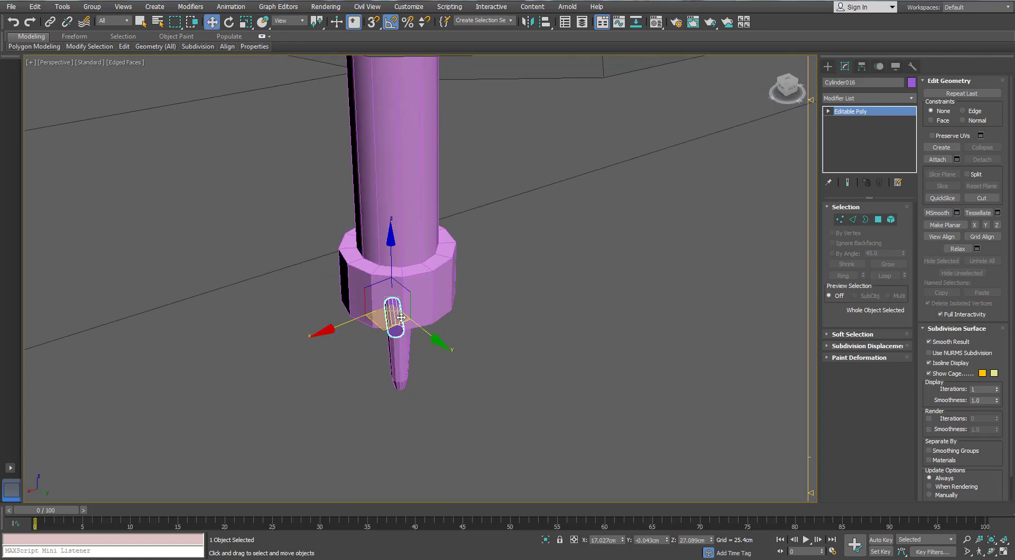
pyautogui.click(389, 324)
pyautogui.click(389, 326)
pyautogui.moveTo(387, 330); pyautogui.dragTo(397, 325)
pyautogui.keyDown('alt'); pyautogui.moveTo(397, 325); pyautogui.dragTo(465, 321, button='middle'); pyautogui.keyUp('alt')
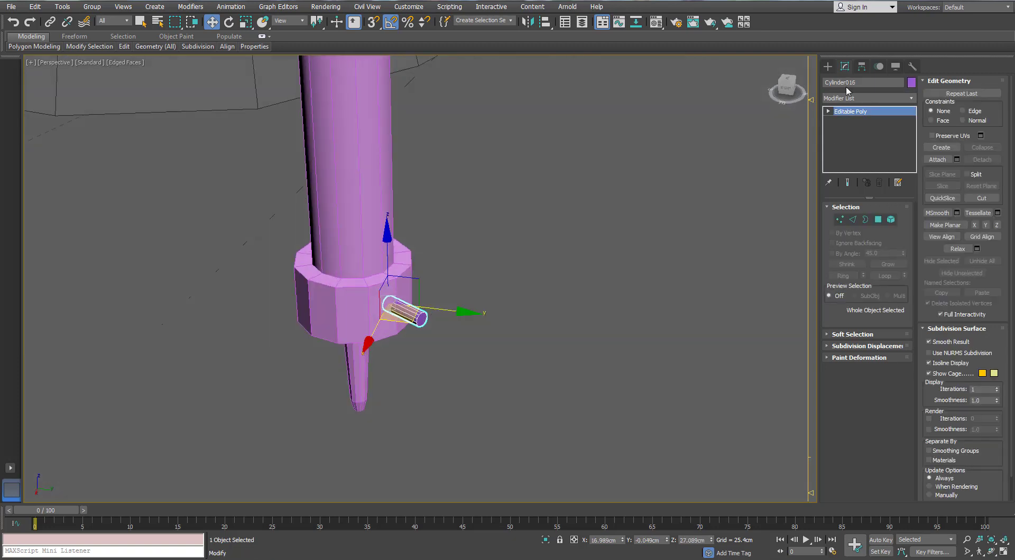
# Delete the cap polygon at the pin's outer end.
pyautogui.scroll(5, 419, 340)
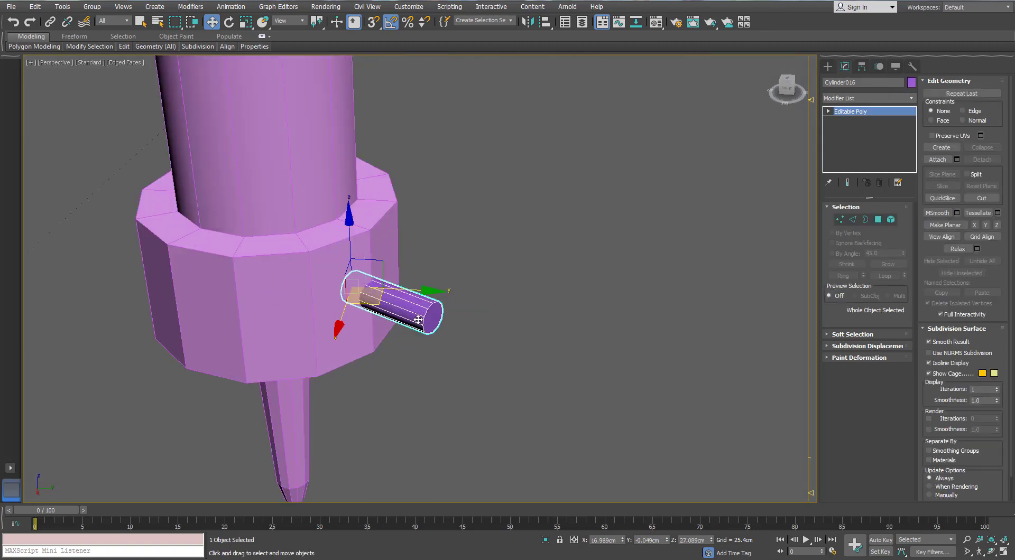
pyautogui.click(878, 219)
pyautogui.click(430, 316)
pyautogui.press('Delete')
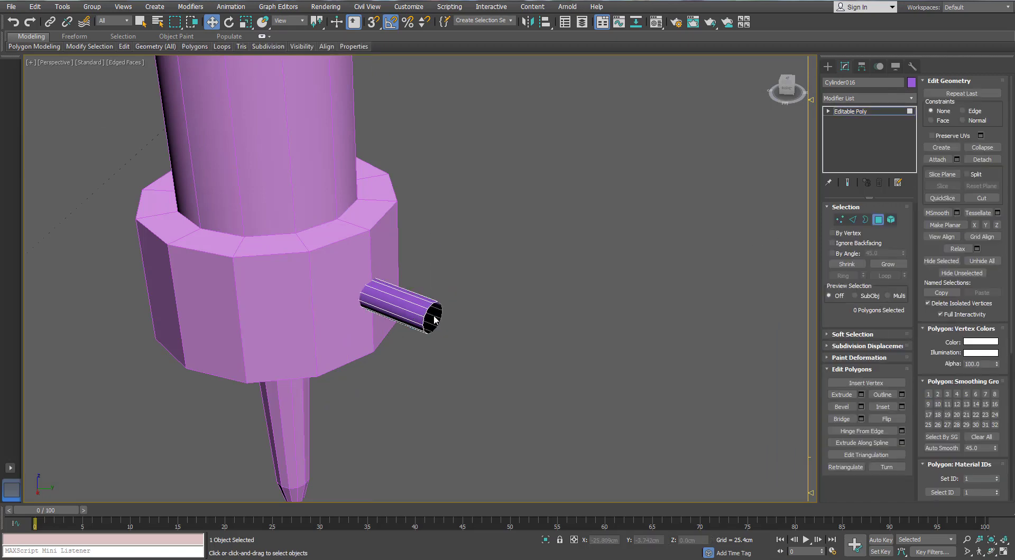
# Select the pin's open end border and move it about 0.09 cm outward in the Local coordinate system to lengthen the pin.
pyautogui.click(865, 219)
pyautogui.click(433, 306)
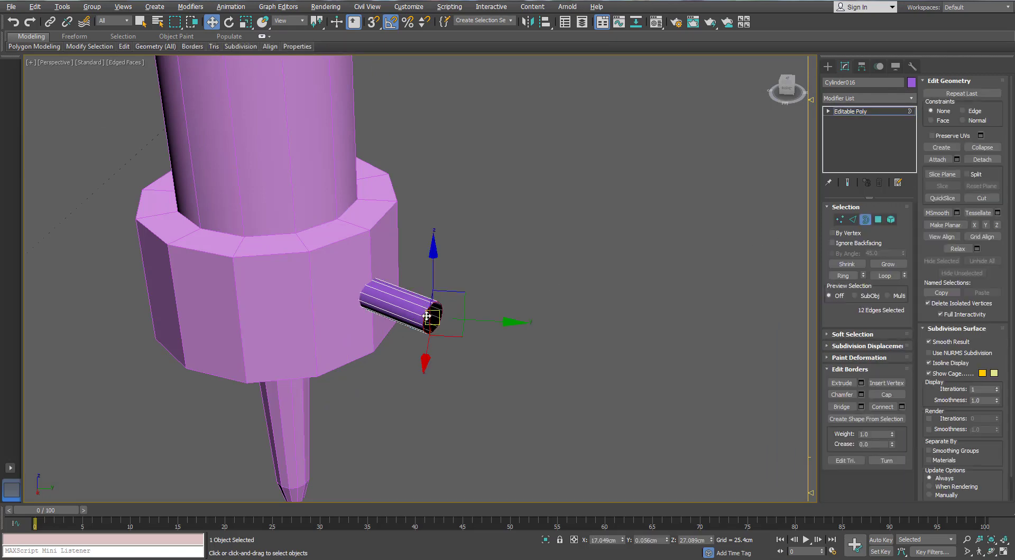
pyautogui.keyDown('alt'); pyautogui.moveTo(432, 306); pyautogui.dragTo(483, 327, button='middle'); pyautogui.keyUp('alt')
pyautogui.click(289, 20)
pyautogui.click(285, 60)
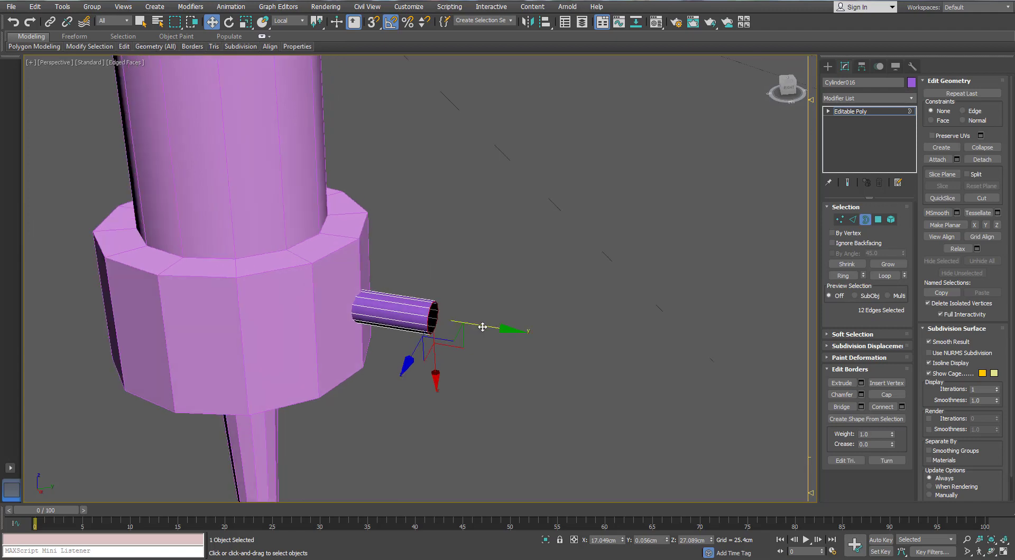
pyautogui.scroll(-5, 515, 310)
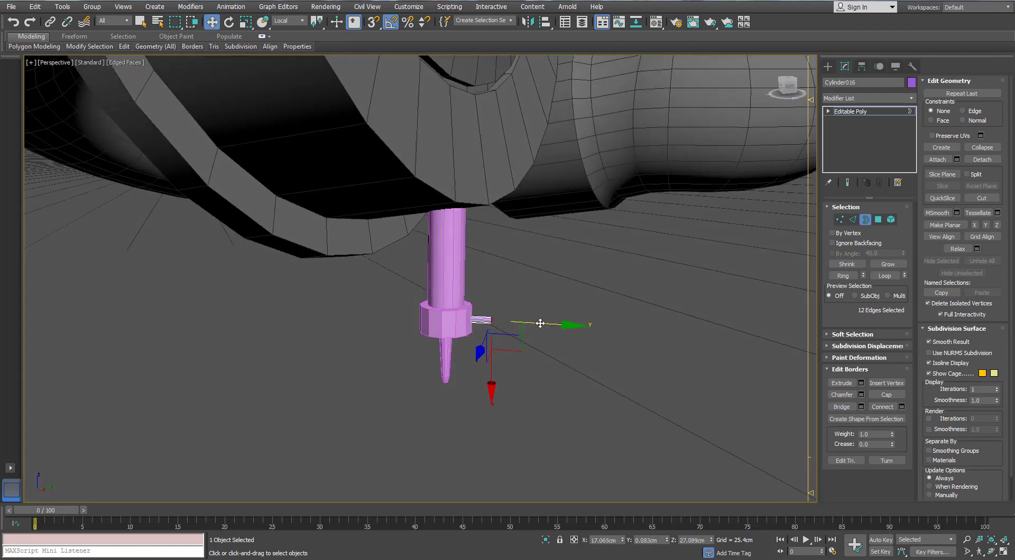
pyautogui.keyDown('alt'); pyautogui.moveTo(537, 323); pyautogui.dragTo(505, 316, button='middle'); pyautogui.keyUp('alt')
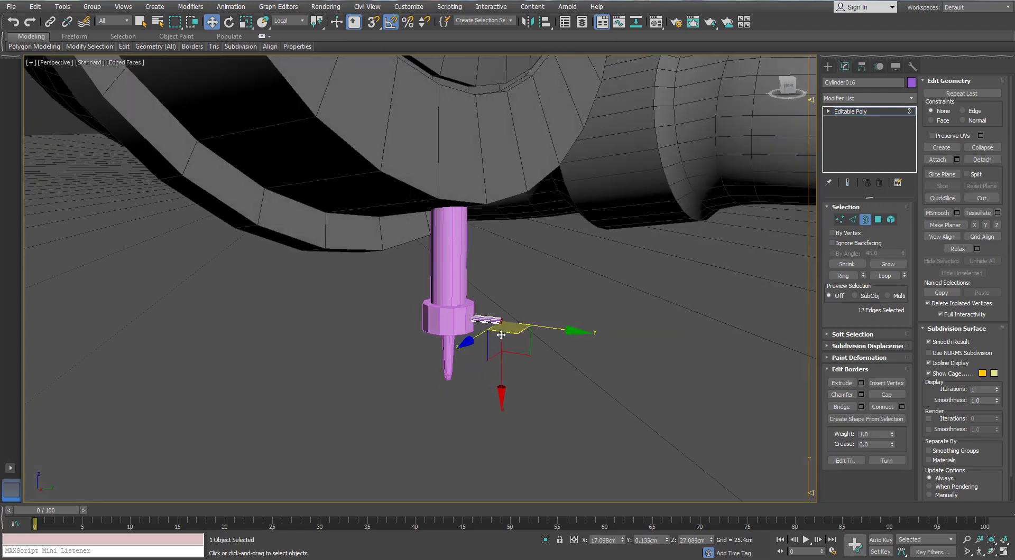
# Extrude the pin's end border outward into a wide disc, and pull its rim out about 0.11 cm as a knob.
pyautogui.press('r')
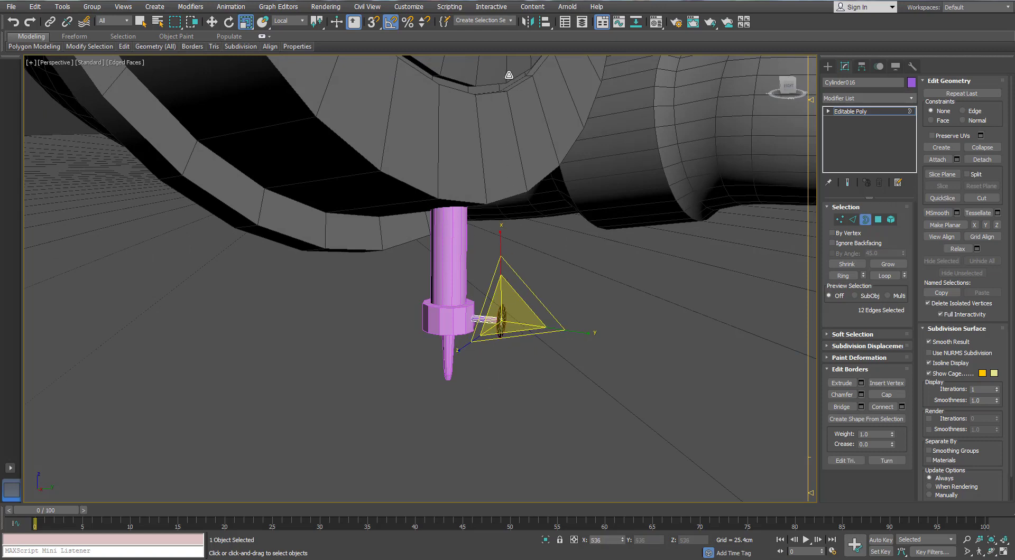
pyautogui.moveTo(496, 529); pyautogui.dragTo(496, 530)
pyautogui.keyDown('alt'); pyautogui.moveTo(492, 465); pyautogui.dragTo(497, 344, button='middle'); pyautogui.keyUp('alt')
pyautogui.scroll(5, 498, 321)
pyautogui.press('w')
pyautogui.scroll(-5, 498, 321)
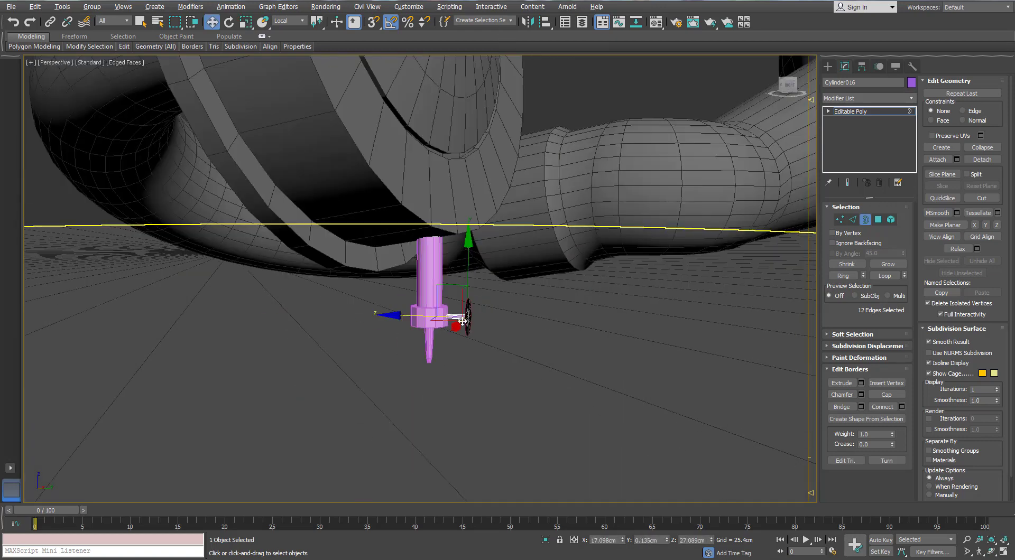
pyautogui.keyDown('alt'); pyautogui.moveTo(438, 321); pyautogui.dragTo(471, 329, button='middle'); pyautogui.keyUp('alt')
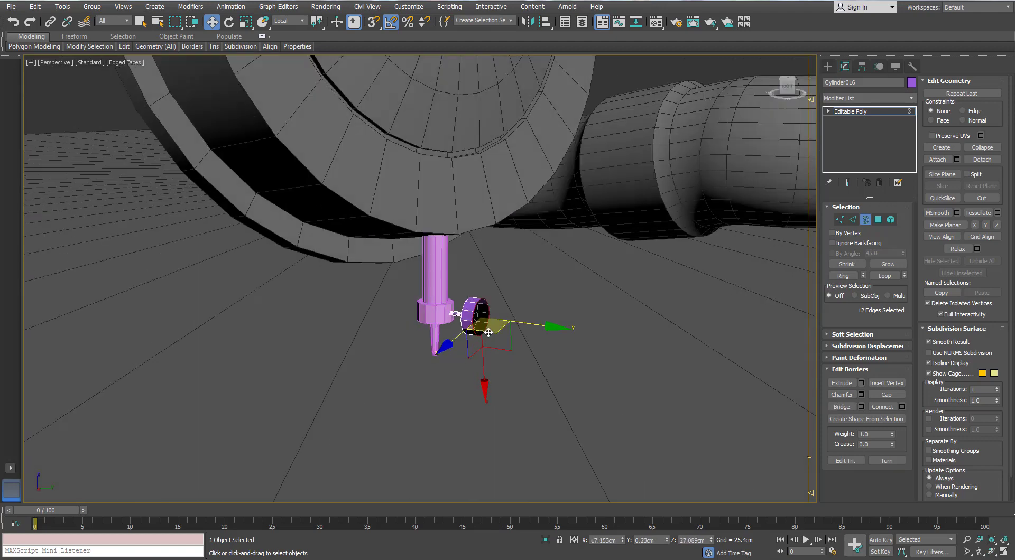
# Shrink the knob's front border inward and collapse it to the centre to close the knob's face.
pyautogui.press('r')
pyautogui.scroll(5, 469, 330)
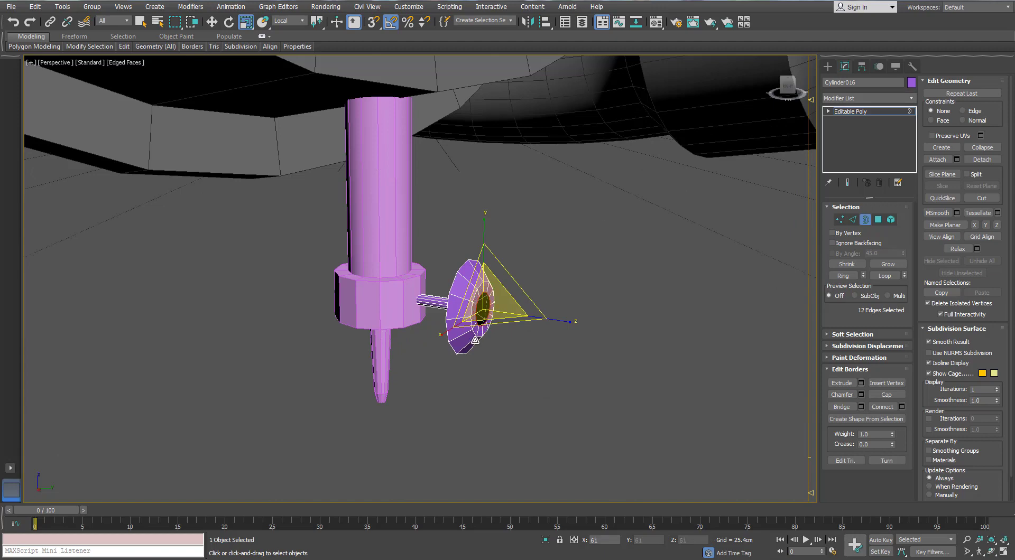
pyautogui.rightClick(481, 311)
pyautogui.click(462, 207)
pyautogui.keyDown('alt'); pyautogui.moveTo(588, 292); pyautogui.dragTo(612, 303, button='middle'); pyautogui.keyUp('alt')
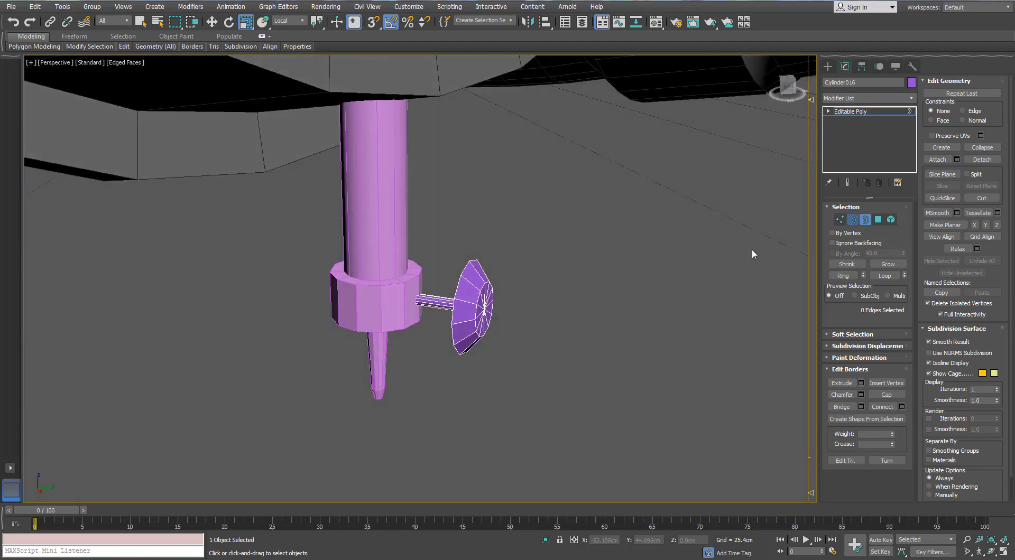
# Chamfer the knob's rim edge loop by 0.025 cm and nudge the resulting edges slightly along their local Z axis.
pyautogui.press('2')
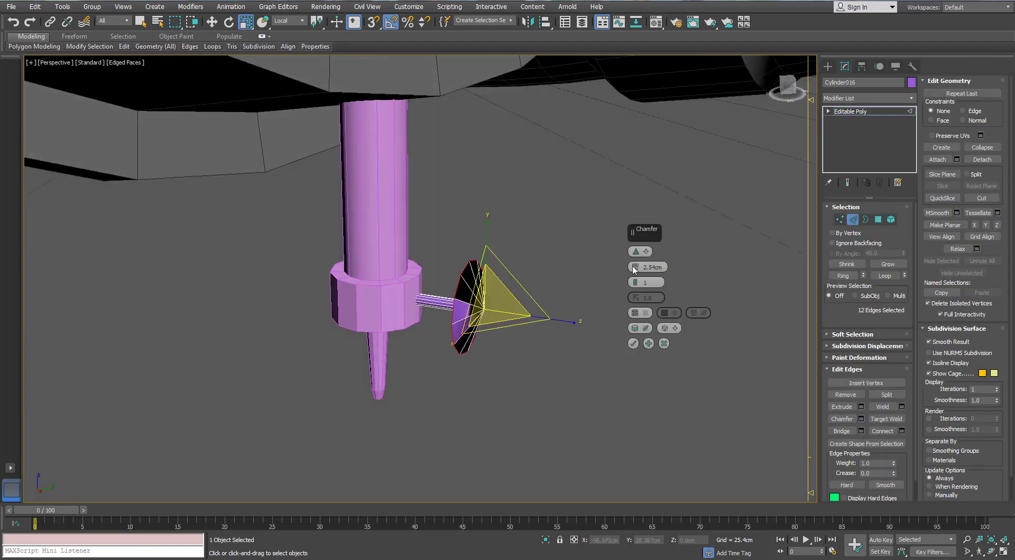
pyautogui.moveTo(635, 269); pyautogui.dragTo(635, 270)
pyautogui.press('w')
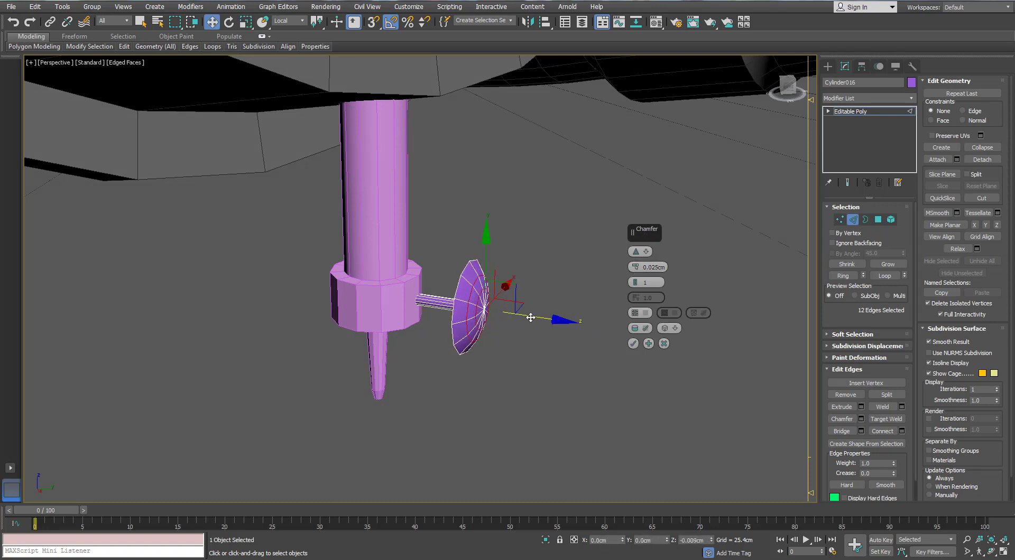
# Scale up the knob's chamfered edges uniformly with a percentage offset, and accept the chamfer.
pyautogui.press('r')
pyautogui.press('F12')
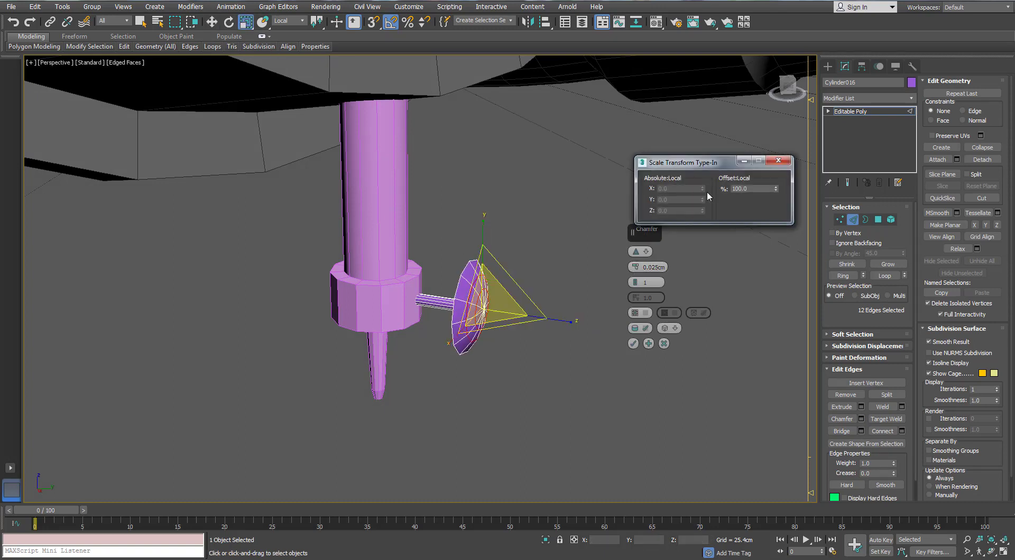
pyautogui.moveTo(775, 188); pyautogui.dragTo(776, 147)
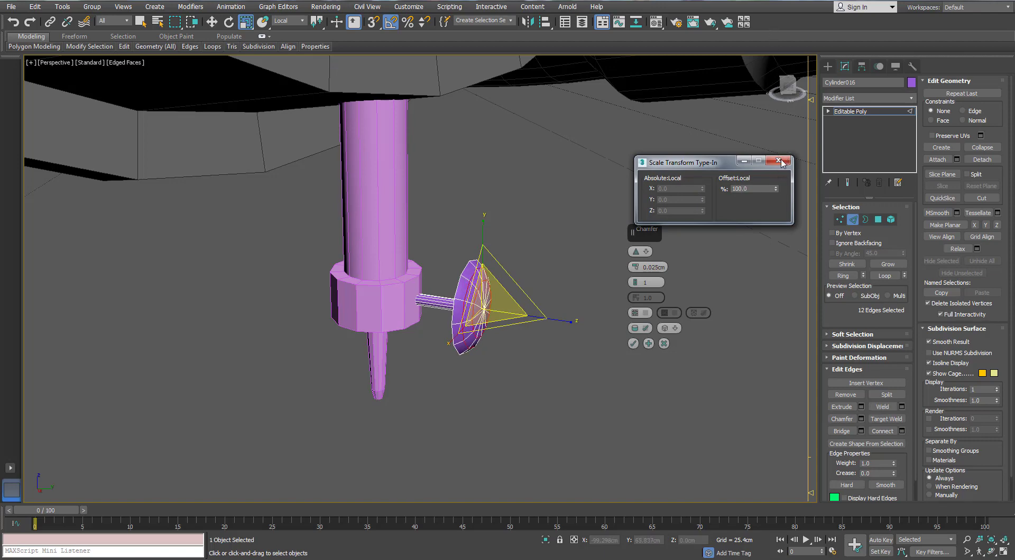
pyautogui.click(782, 161)
pyautogui.click(634, 344)
pyautogui.keyDown('alt'); pyautogui.moveTo(513, 294); pyautogui.dragTo(518, 287, button='middle'); pyautogui.keyUp('alt')
pyautogui.scroll(-5, 519, 287)
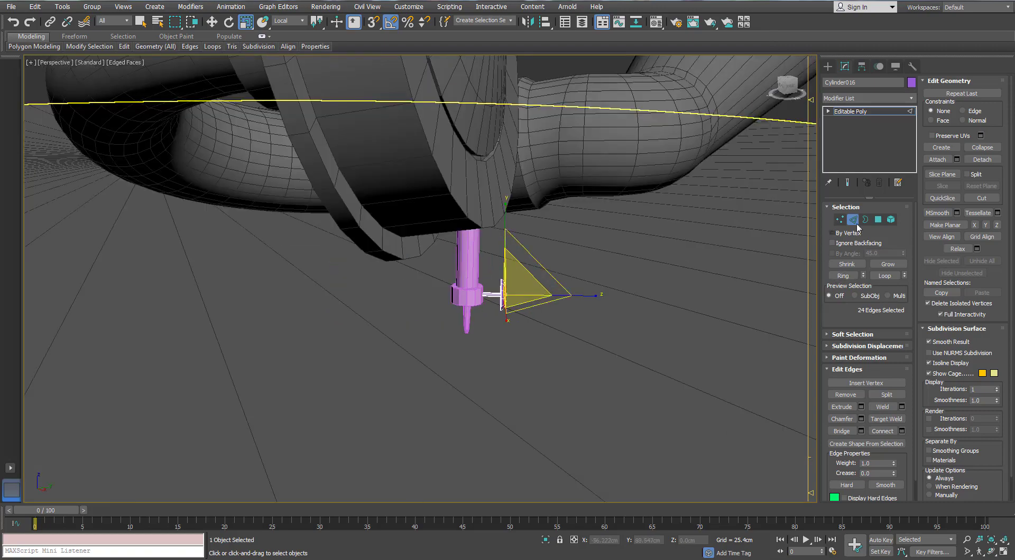
# Rotate the stylus holder and its thumbscrew piece together by 15 degrees about the Z axis in the Screen coordinate system.
pyautogui.click(856, 224)
pyautogui.scroll(-5, 494, 238)
pyautogui.scroll(4, 482, 242)
pyautogui.keyDown('ctrl'); pyautogui.click(481, 244); pyautogui.keyUp('ctrl')
pyautogui.scroll(4, 481, 244)
pyautogui.press('e')
pyautogui.keyDown('alt'); pyautogui.moveTo(481, 243); pyautogui.dragTo(496, 245, button='middle'); pyautogui.keyUp('alt')
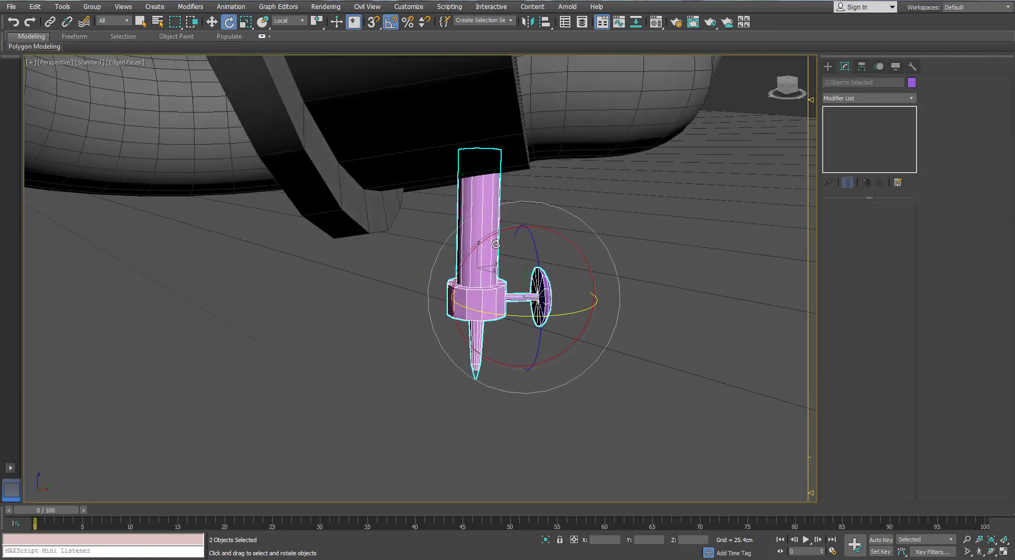
pyautogui.click(288, 20)
pyautogui.click(283, 37)
pyautogui.scroll(-3, 389, 115)
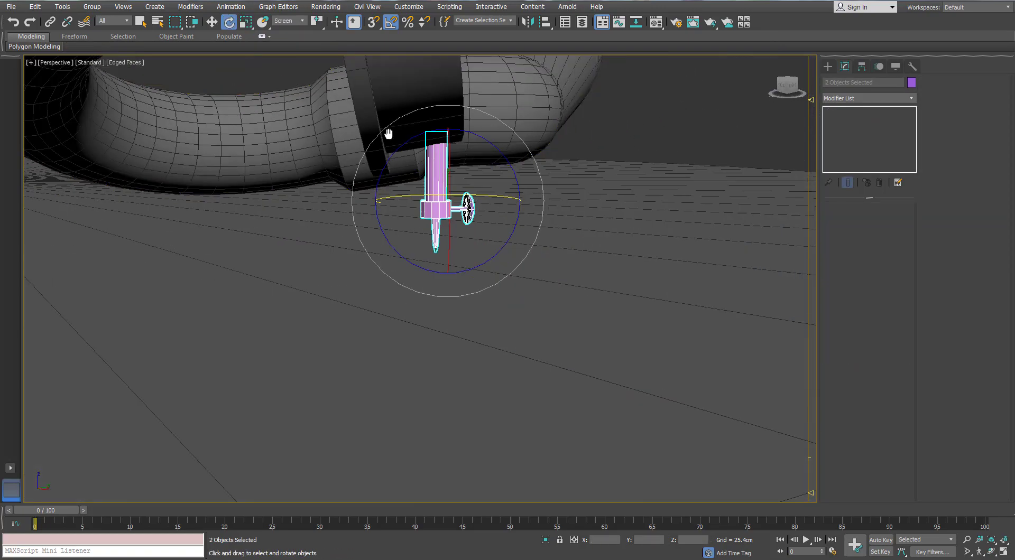
pyautogui.moveTo(388, 133); pyautogui.dragTo(391, 149, button='middle')
pyautogui.moveTo(463, 156); pyautogui.dragTo(458, 154)
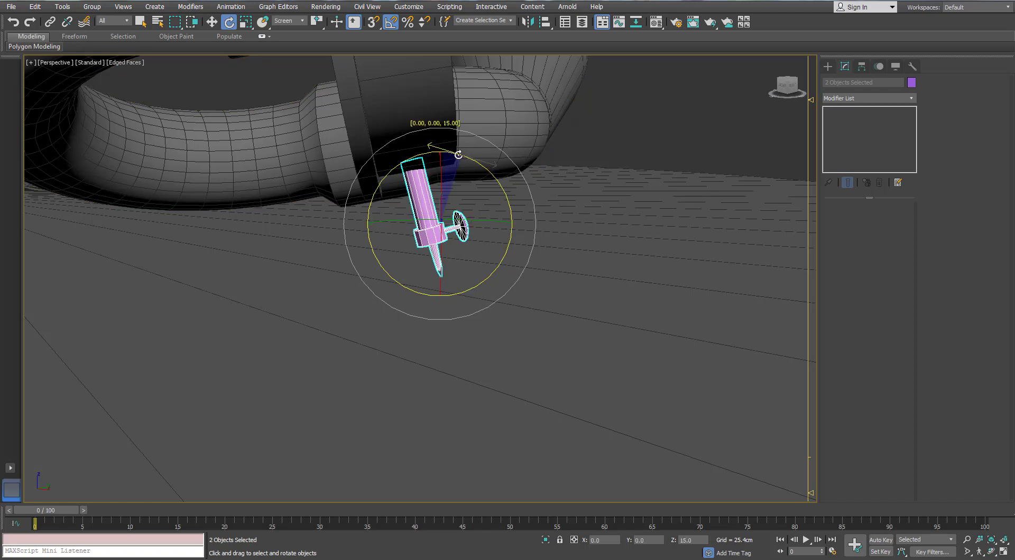
pyautogui.press('w')
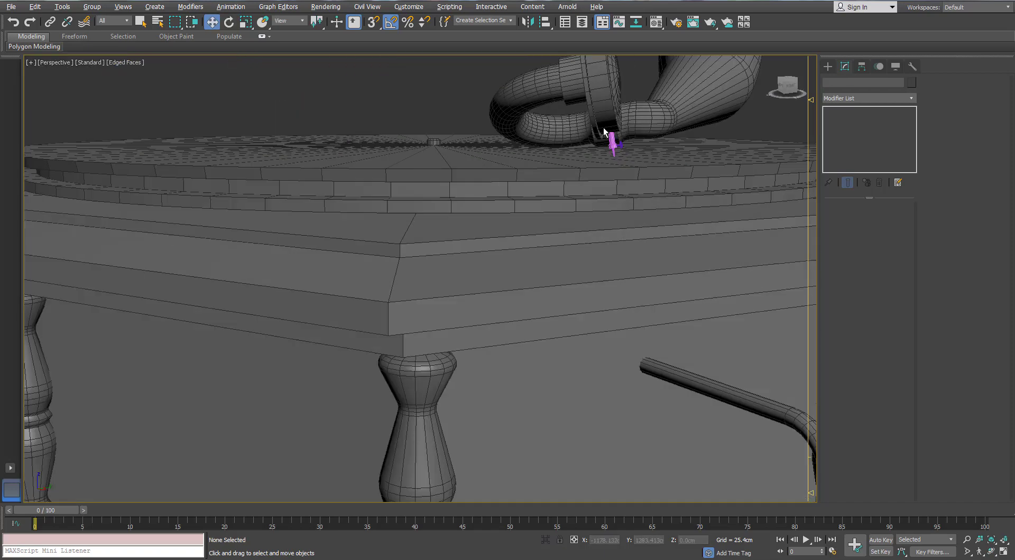
# Select the stylus together with the surrounding arm and turntable parts and assign them the dark grey custom object colour.
pyautogui.moveTo(719, 119); pyautogui.dragTo(531, 130, button='middle')
pyautogui.scroll(-3, 531, 130)
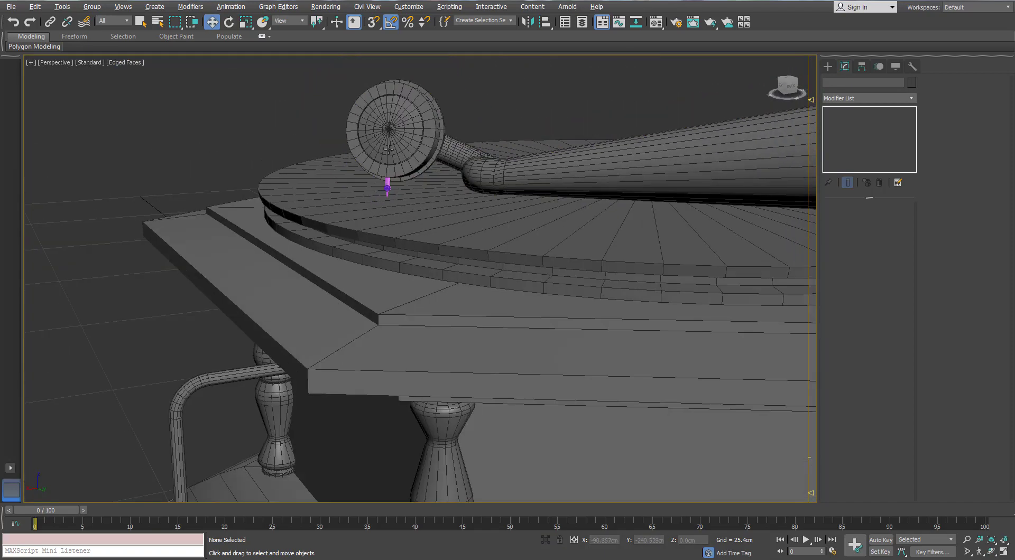
pyautogui.moveTo(290, 100); pyautogui.dragTo(380, 196)
pyautogui.click(911, 82)
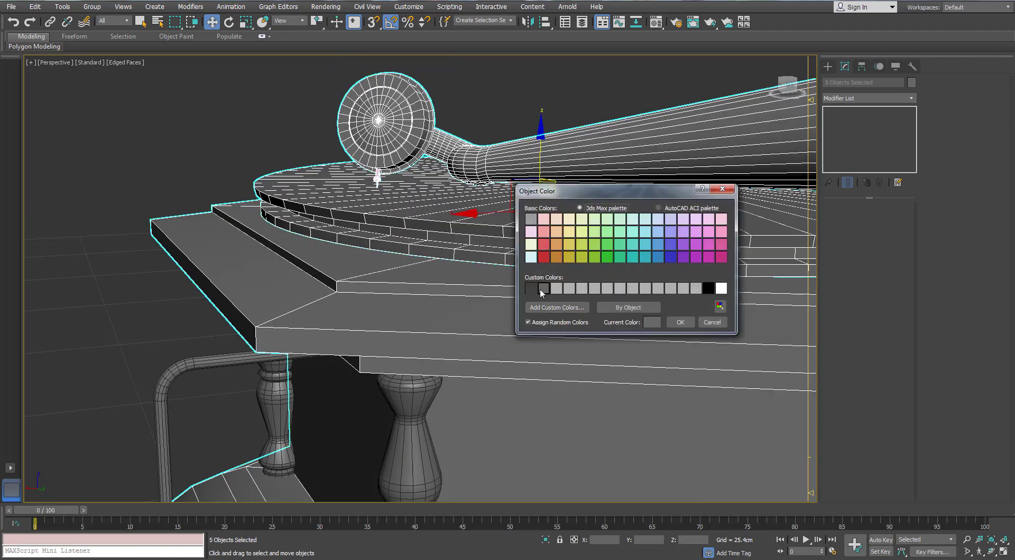
pyautogui.click(678, 320)
pyautogui.press('m')
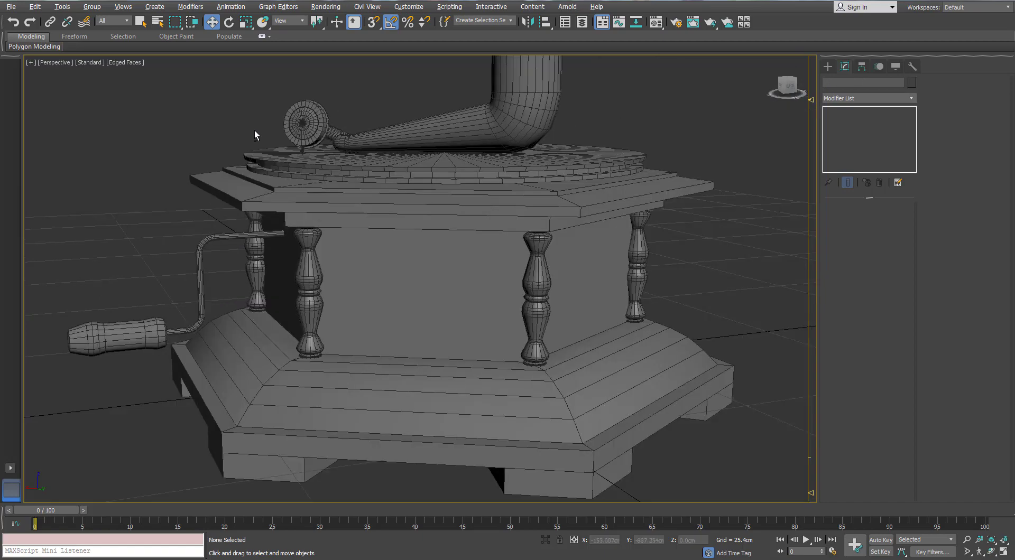
# Unhide the gramophone's hidden horn above the pipe arm.
pyautogui.scroll(5, 407, 140)
pyautogui.rightClick(407, 137)
pyautogui.click(422, 107)
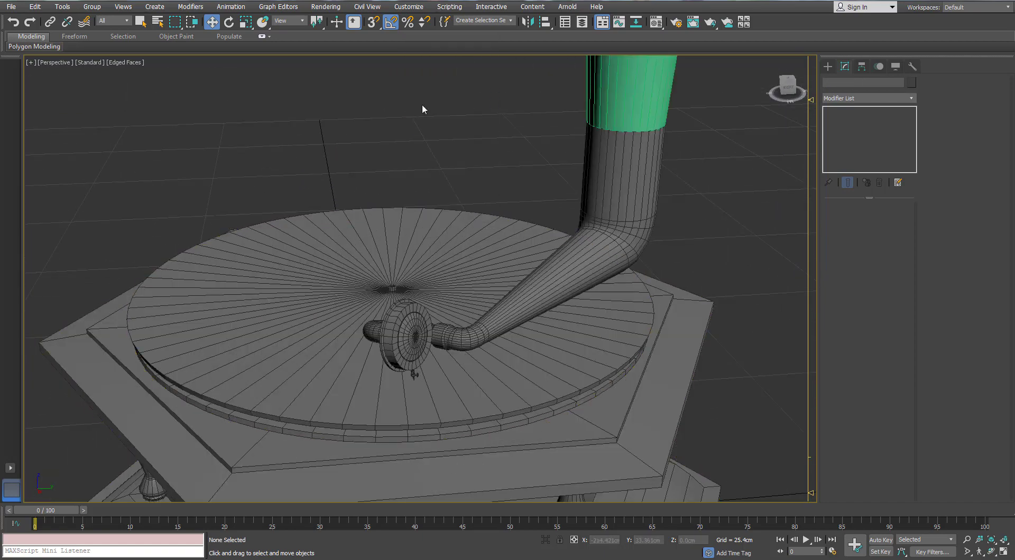
pyautogui.scroll(-6, 402, 153)
pyautogui.keyDown('alt'); pyautogui.moveTo(405, 161); pyautogui.dragTo(399, 207, button='middle'); pyautogui.keyUp('alt')
# Apply a Shell modifier to the horn with an outer amount of 0 cm.
pyautogui.click(398, 211)
pyautogui.click(909, 98)
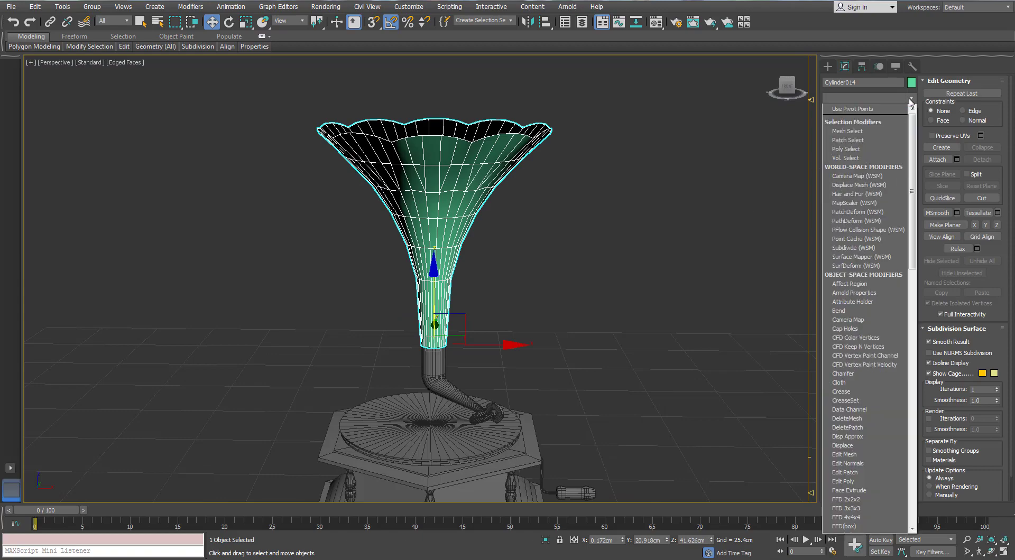
pyautogui.write('sh')
pyautogui.press('Return')
pyautogui.keyDown('alt'); pyautogui.moveTo(380, 208); pyautogui.dragTo(382, 205, button='middle'); pyautogui.keyUp('alt')
pyautogui.rightClick(902, 233)
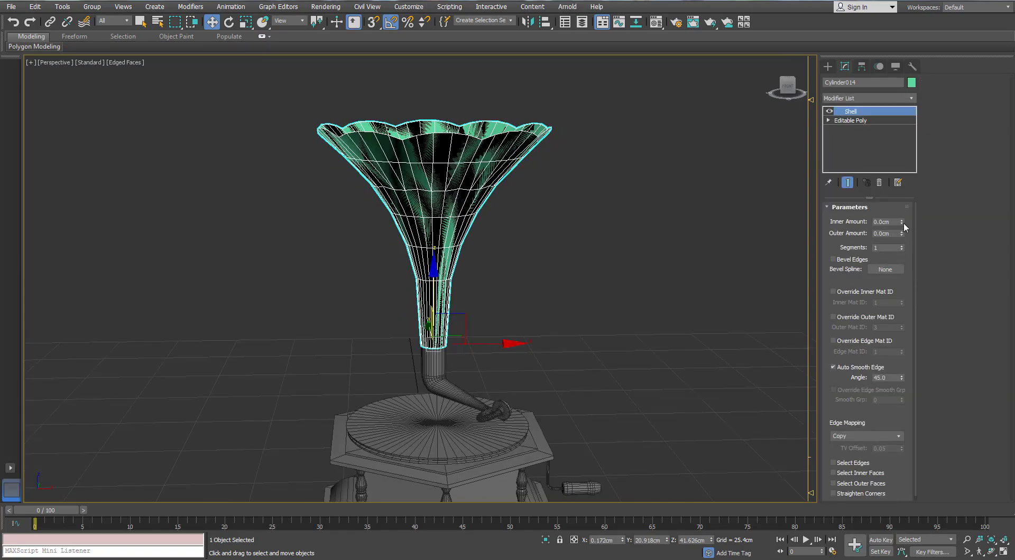
# Raise the horn shell's inner amount to 0.356 cm.
pyautogui.scroll(4, 406, 173)
pyautogui.keyDown('alt'); pyautogui.moveTo(406, 173); pyautogui.dragTo(391, 208, button='middle'); pyautogui.keyUp('alt')
pyautogui.scroll(5, 391, 208)
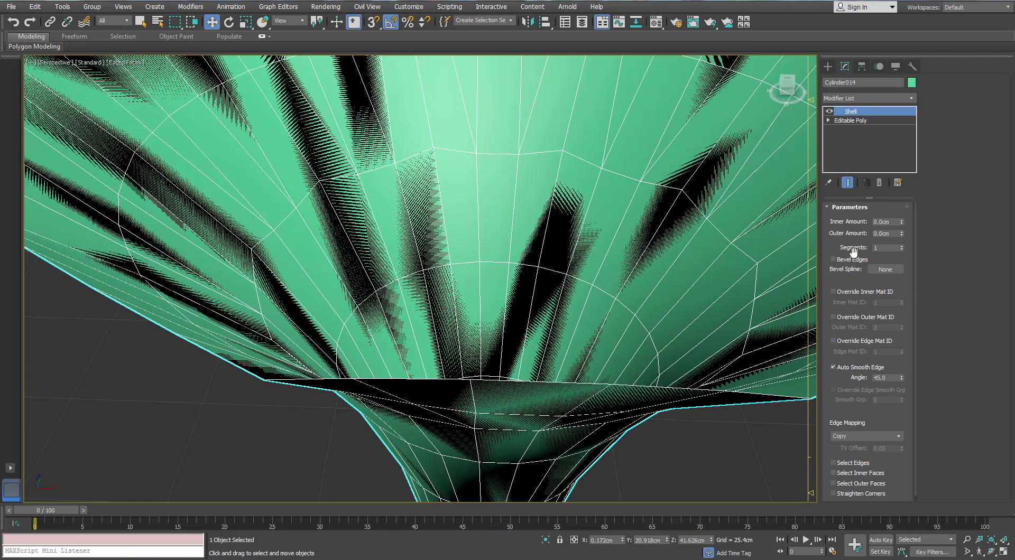
pyautogui.click(901, 221)
pyautogui.click(900, 221)
pyautogui.click(900, 221)
pyautogui.click(900, 221)
pyautogui.click(900, 221)
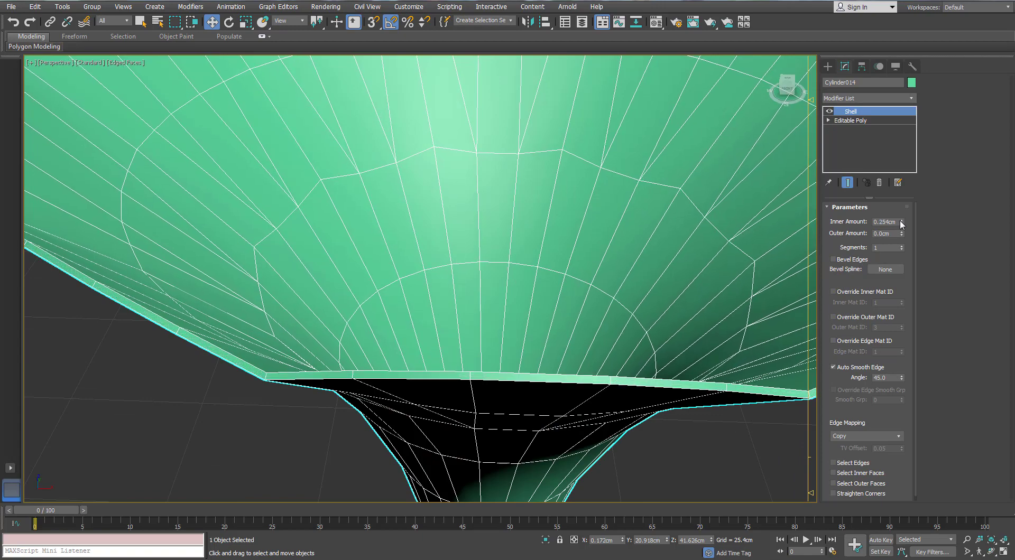
pyautogui.click(901, 221)
pyautogui.click(901, 221)
pyautogui.scroll(-7, 407, 339)
pyautogui.keyDown('alt'); pyautogui.moveTo(408, 339); pyautogui.dragTo(399, 311, button='middle'); pyautogui.keyUp('alt')
pyautogui.scroll(4, 405, 320)
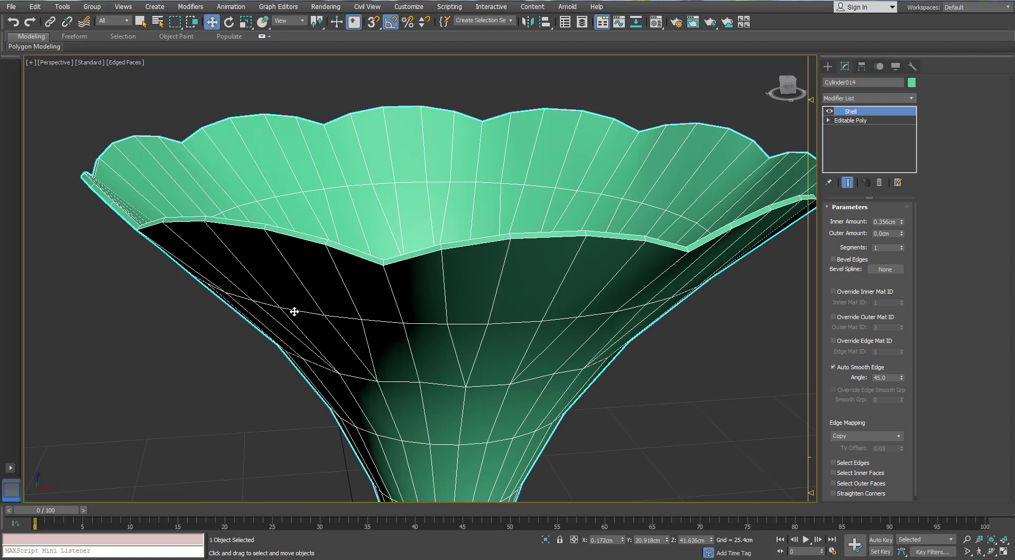
# Reduce the horn shell's inner amount to 0.178 cm.
pyautogui.keyDown('alt'); pyautogui.moveTo(295, 311); pyautogui.dragTo(786, 265, button='middle'); pyautogui.keyUp('alt')
pyautogui.click(901, 225)
pyautogui.click(900, 225)
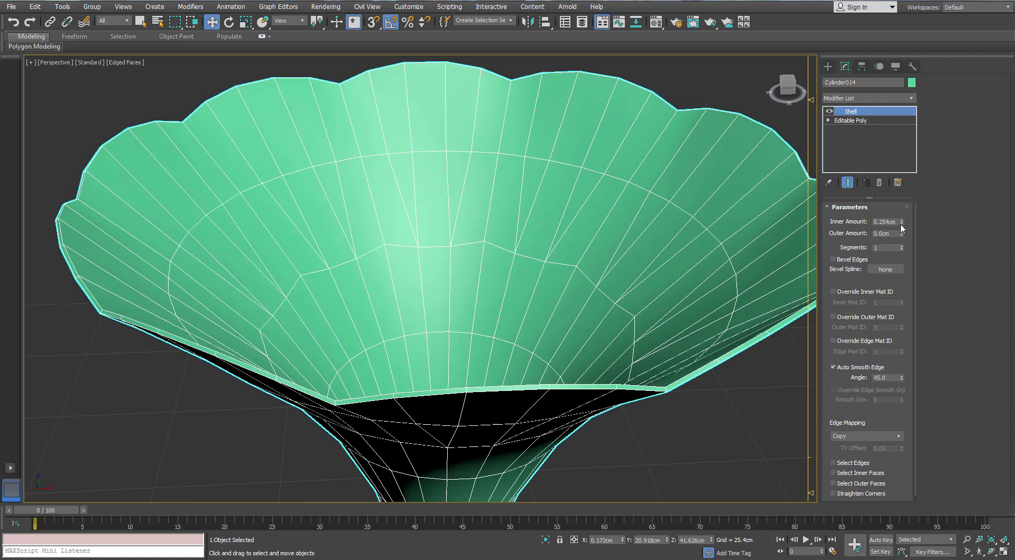
pyautogui.click(900, 225)
pyautogui.click(900, 225)
pyautogui.scroll(-6, 347, 267)
pyautogui.moveTo(347, 267)
pyautogui.keyDown('alt'); pyautogui.mouseDown(button='middle')
pyautogui.moveTo(362, 249)
pyautogui.moveTo(346, 247)
pyautogui.mouseUp(button='middle'); pyautogui.keyUp('alt')
pyautogui.scroll(3, 346, 248)
pyautogui.scroll(4, 346, 248)
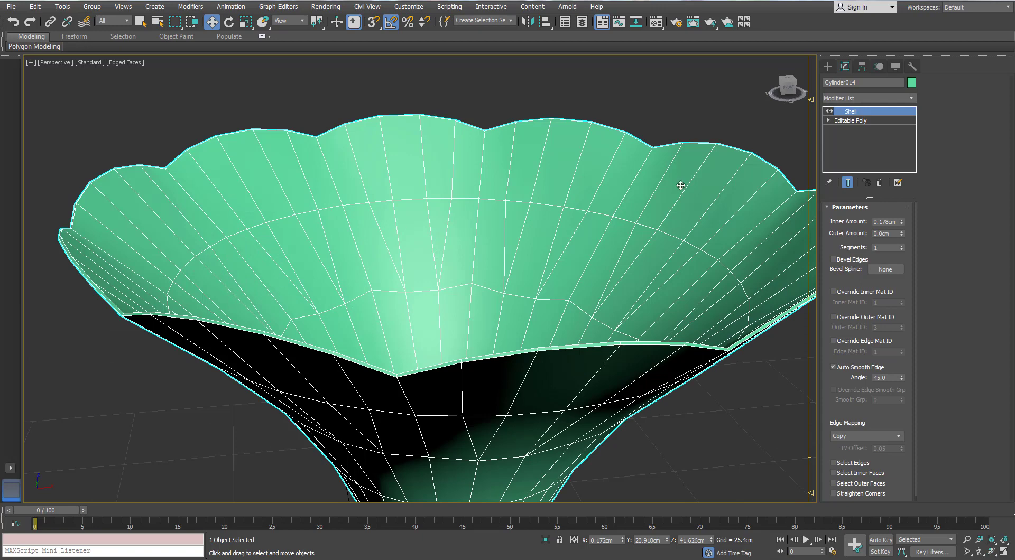
# Convert the shelled horn to an editable poly and ring-select the lengthwise edges of its rim band on both walls.
pyautogui.rightClick(680, 184)
pyautogui.click(637, 300)
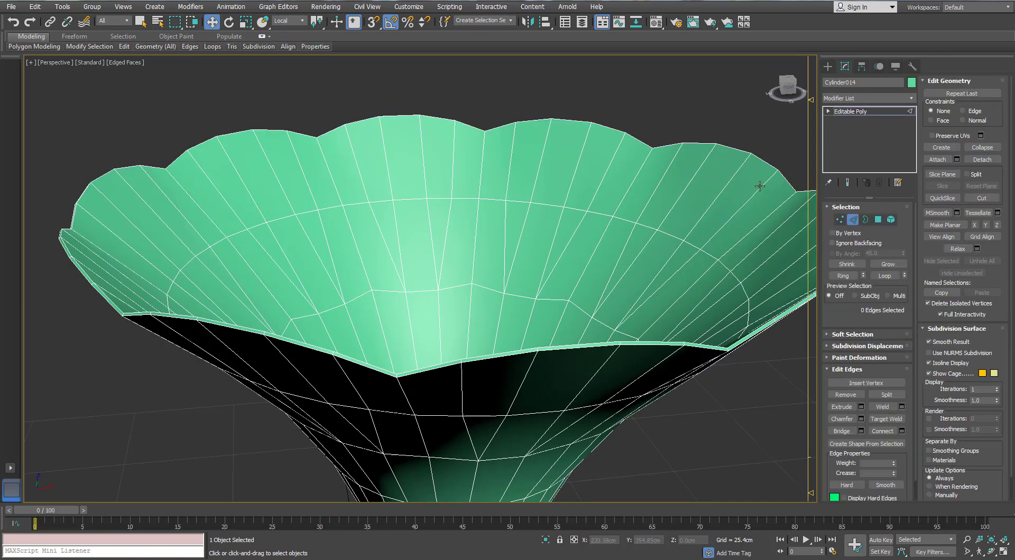
pyautogui.click(751, 199)
pyautogui.hotkey('alt', 'r')
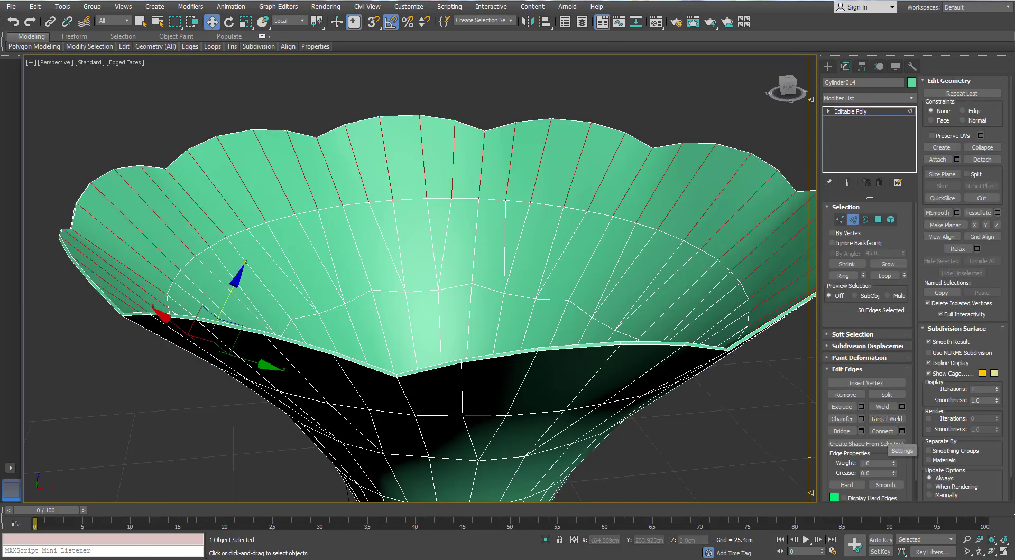
pyautogui.keyDown('alt'); pyautogui.moveTo(637, 214); pyautogui.dragTo(413, 284, button='middle'); pyautogui.keyUp('alt')
pyautogui.hotkey('alt', 'r')
pyautogui.scroll(-4, 469, 260)
# Connect the selected rim band edges with 2 segments and a pinch of 88.
pyautogui.click(902, 432)
pyautogui.scroll(2, 413, 285)
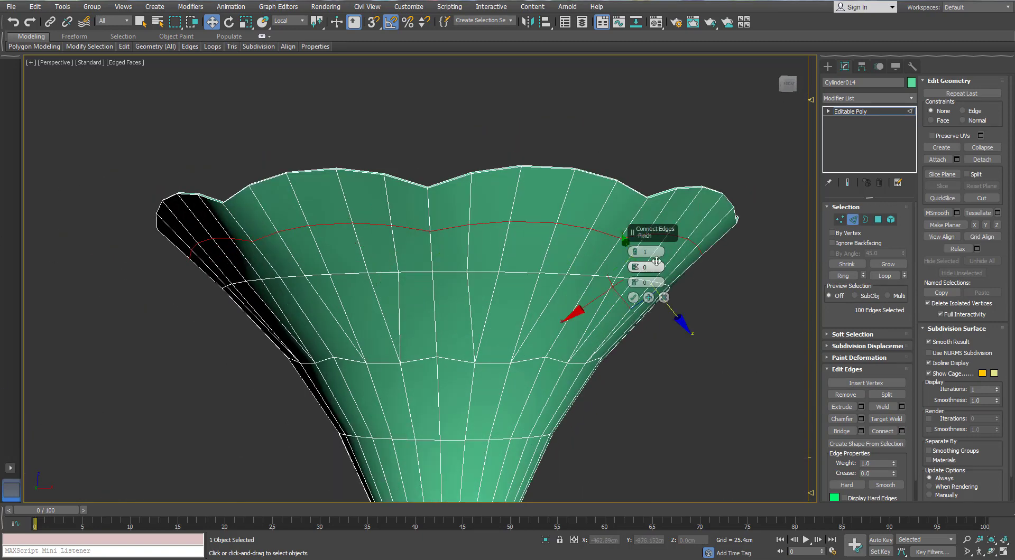
pyautogui.keyDown('alt'); pyautogui.moveTo(632, 254); pyautogui.dragTo(312, 206, button='middle'); pyautogui.keyUp('alt')
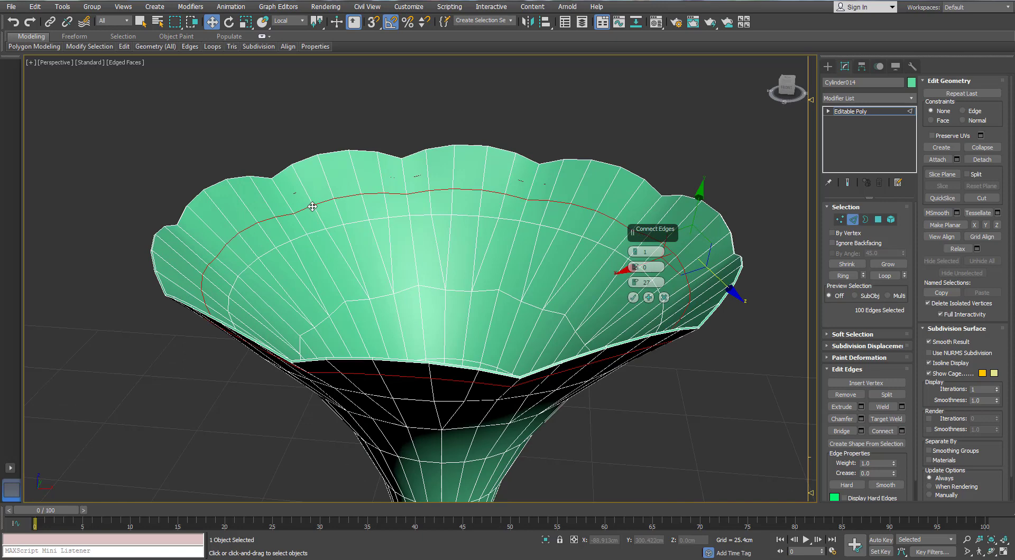
pyautogui.click(636, 250)
pyautogui.rightClick(635, 283)
pyautogui.moveTo(636, 267); pyautogui.dragTo(616, 551)
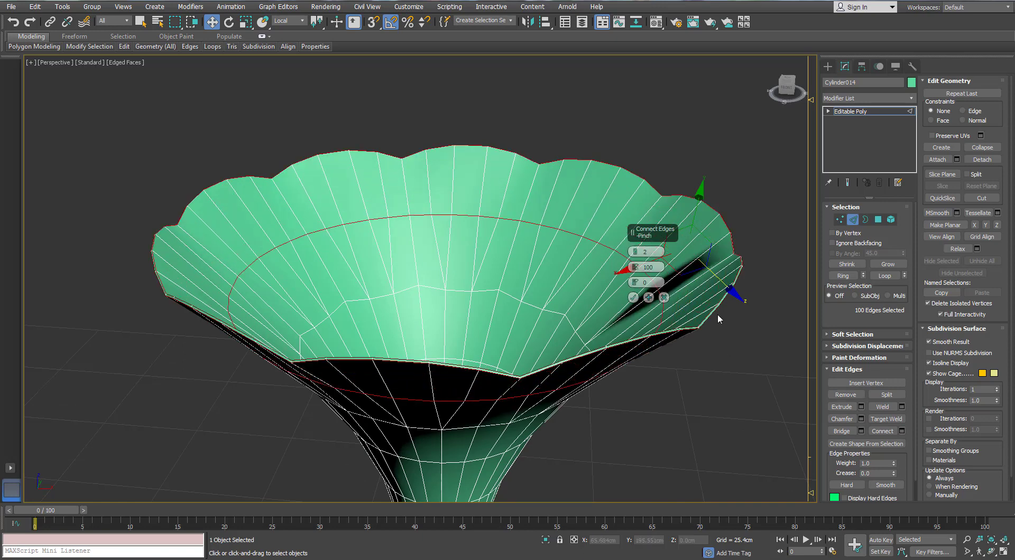
pyautogui.moveTo(634, 269); pyautogui.dragTo(633, 268)
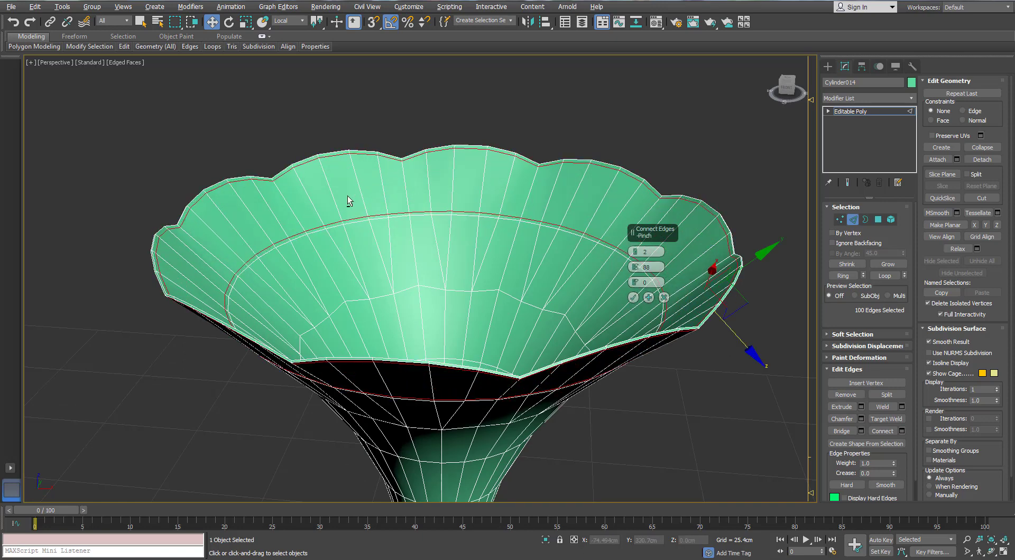
pyautogui.keyDown('alt'); pyautogui.moveTo(348, 196); pyautogui.dragTo(322, 240, button='middle'); pyautogui.keyUp('alt')
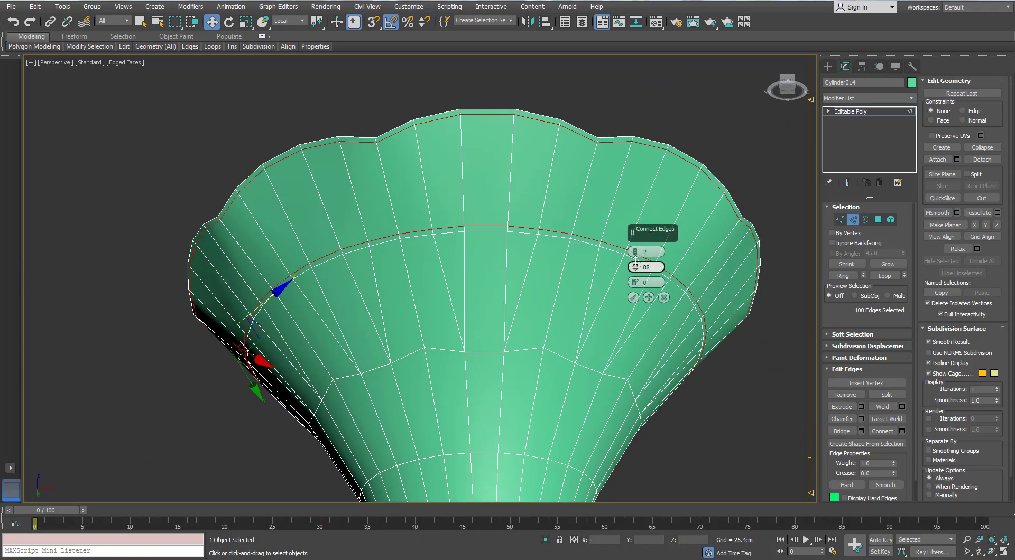
pyautogui.click(632, 297)
# Remove the lower of the two added edge loops on the horn's inner and outer walls.
pyautogui.keyDown('alt'); pyautogui.moveTo(581, 238); pyautogui.dragTo(454, 349, button='middle'); pyautogui.keyUp('alt')
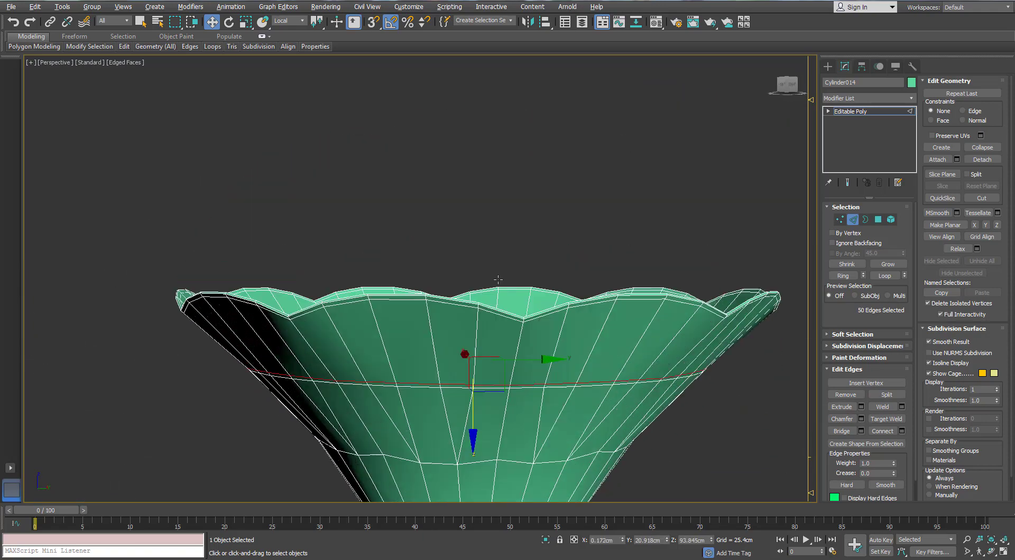
pyautogui.scroll(5, 432, 328)
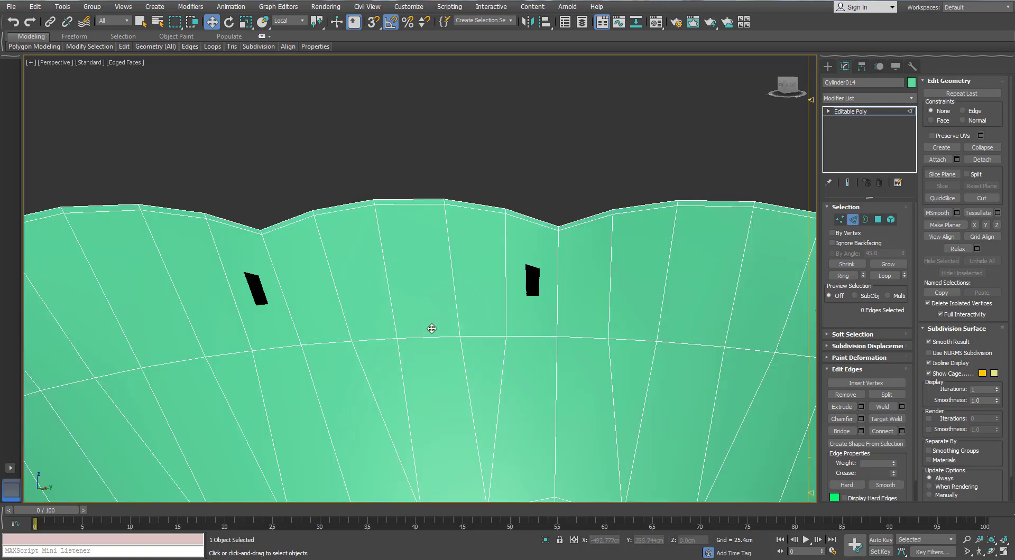
pyautogui.scroll(-5, 430, 317)
pyautogui.scroll(1, 424, 285)
pyautogui.keyDown('alt'); pyautogui.moveTo(424, 287); pyautogui.dragTo(582, 299, button='middle'); pyautogui.keyUp('alt')
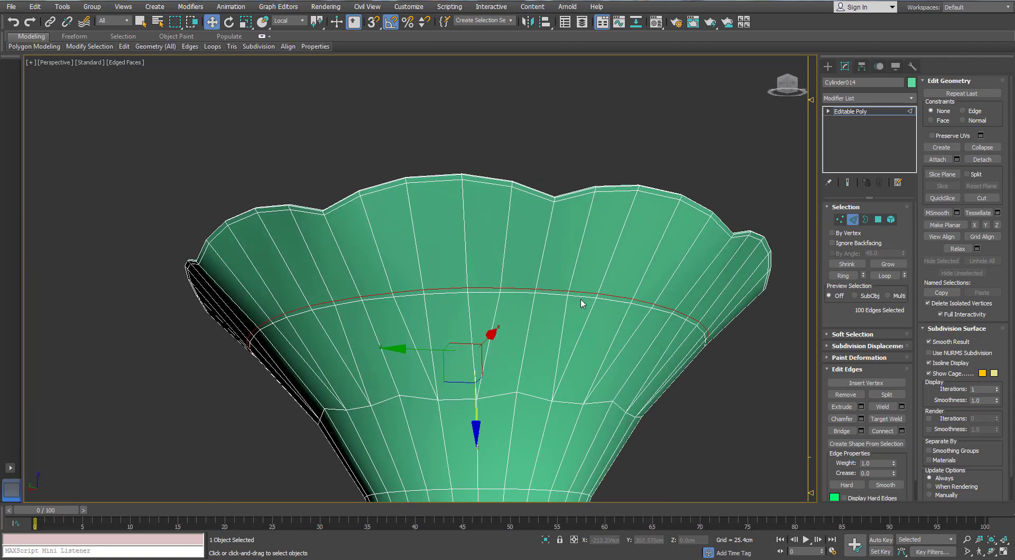
pyautogui.doubleClick(579, 298)
pyautogui.hotkey('ctrl', 'BackSpace')
pyautogui.scroll(-2, 576, 297)
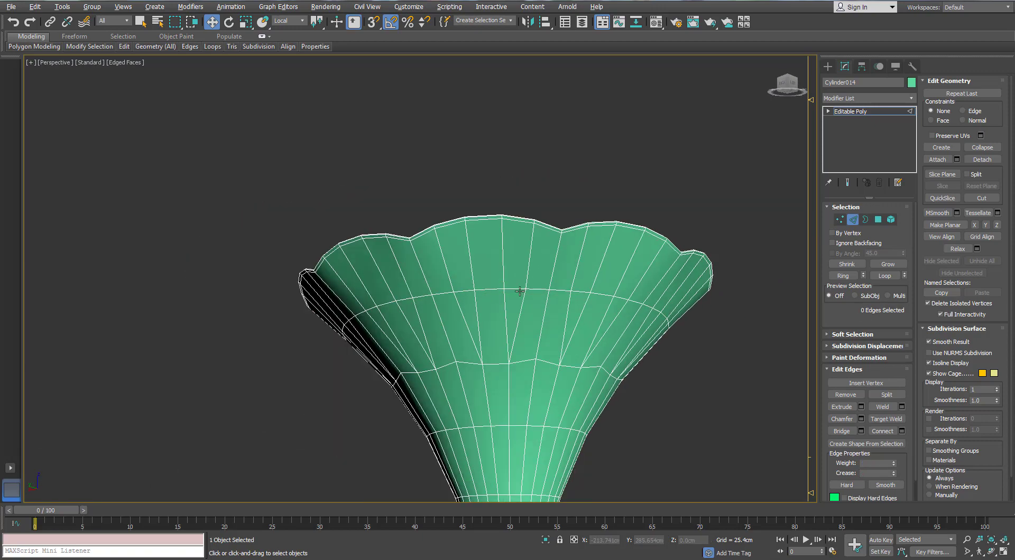
pyautogui.keyDown('alt'); pyautogui.moveTo(518, 288); pyautogui.dragTo(441, 310, button='middle'); pyautogui.keyUp('alt')
pyautogui.scroll(4, 410, 321)
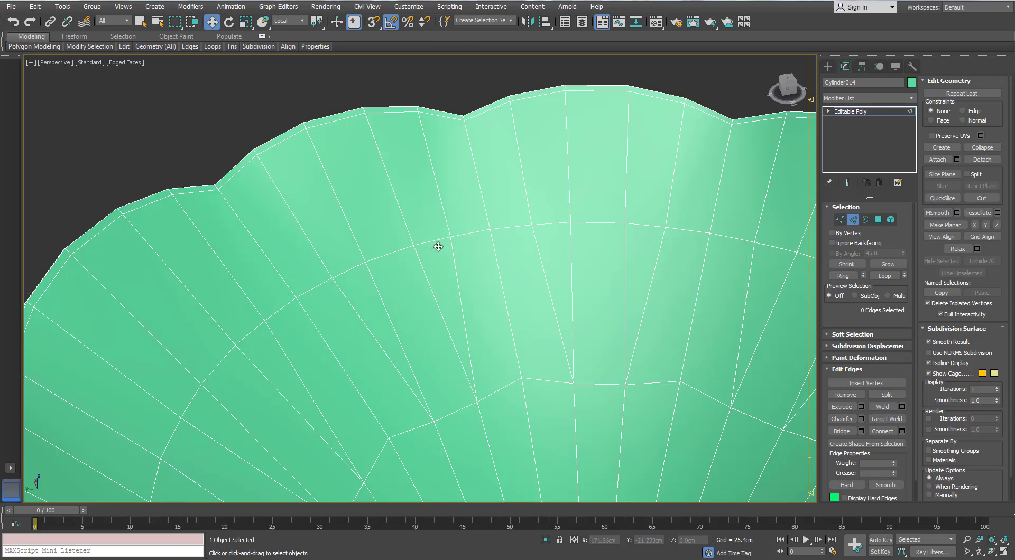
pyautogui.scroll(-4, 439, 244)
pyautogui.scroll(3, 519, 230)
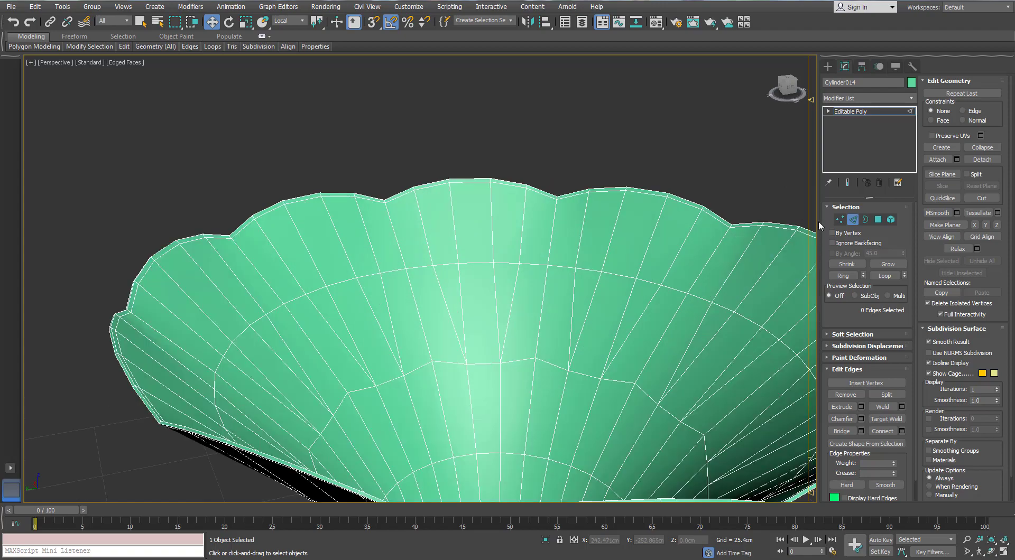
# Select the lengthwise edge loops running down the horn from every notch between the rim scallops, on both walls.
pyautogui.doubleClick(391, 222)
pyautogui.keyDown('alt'); pyautogui.moveTo(404, 230); pyautogui.dragTo(204, 219, button='middle'); pyautogui.keyUp('alt')
pyautogui.scroll(-4, 223, 218)
pyautogui.scroll(3, 245, 177)
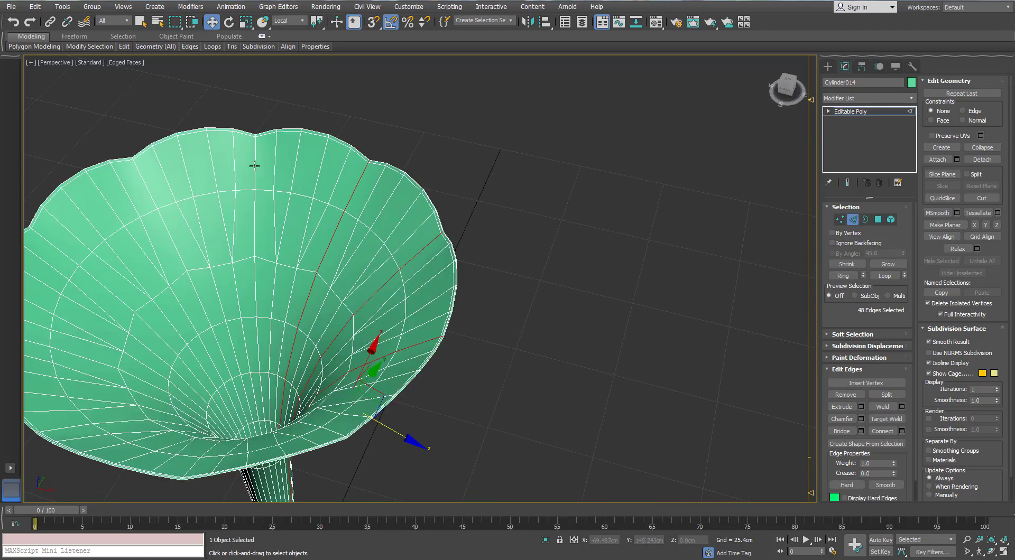
pyautogui.keyDown('ctrl'); pyautogui.doubleClick(254, 166); pyautogui.keyUp('ctrl')
pyautogui.keyDown('alt'); pyautogui.moveTo(254, 165); pyautogui.dragTo(199, 174, button='middle'); pyautogui.keyUp('alt')
pyautogui.scroll(2, 213, 134)
pyautogui.keyDown('ctrl'); pyautogui.doubleClick(211, 135); pyautogui.keyUp('ctrl')
pyautogui.keyDown('alt'); pyautogui.moveTo(213, 136); pyautogui.dragTo(259, 207, button='middle'); pyautogui.keyUp('alt')
pyautogui.keyDown('ctrl'); pyautogui.doubleClick(288, 111); pyautogui.keyUp('ctrl')
pyautogui.moveTo(264, 204); pyautogui.dragTo(711, 323, button='middle')
pyautogui.keyDown('ctrl'); pyautogui.doubleClick(322, 140); pyautogui.keyUp('ctrl')
# Try chamfering the selected notch edge loops along the horn's full length by 0.275 cm with 2 segments.
pyautogui.click(860, 419)
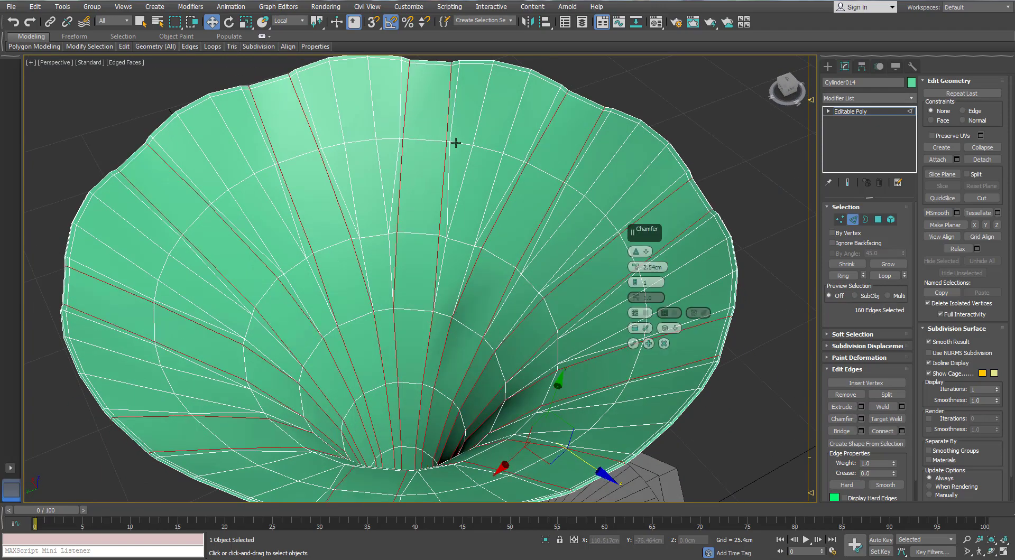
pyautogui.keyDown('alt'); pyautogui.moveTo(661, 296); pyautogui.dragTo(637, 264, button='middle'); pyautogui.keyUp('alt')
pyautogui.moveTo(637, 264); pyautogui.dragTo(638, 238)
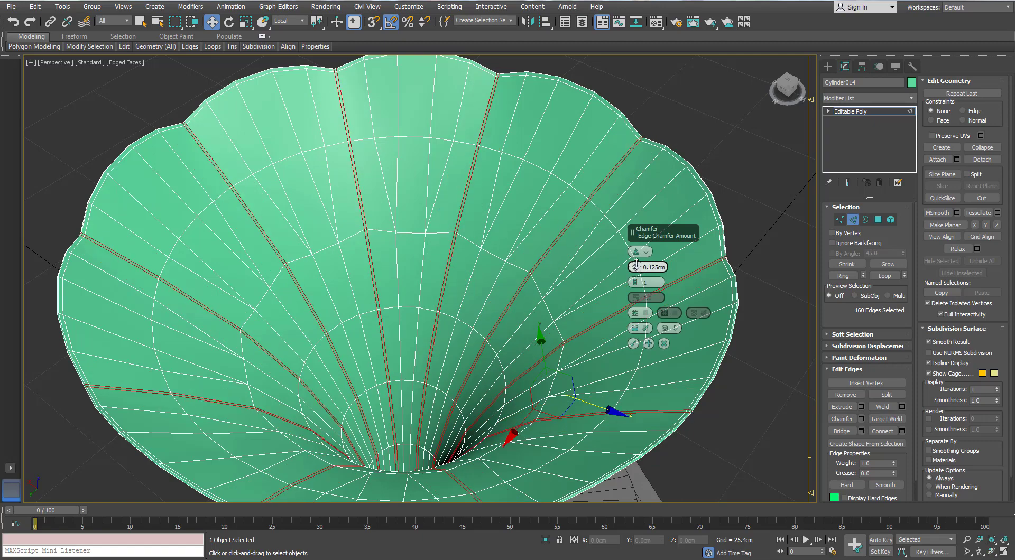
pyautogui.scroll(8, 449, 138)
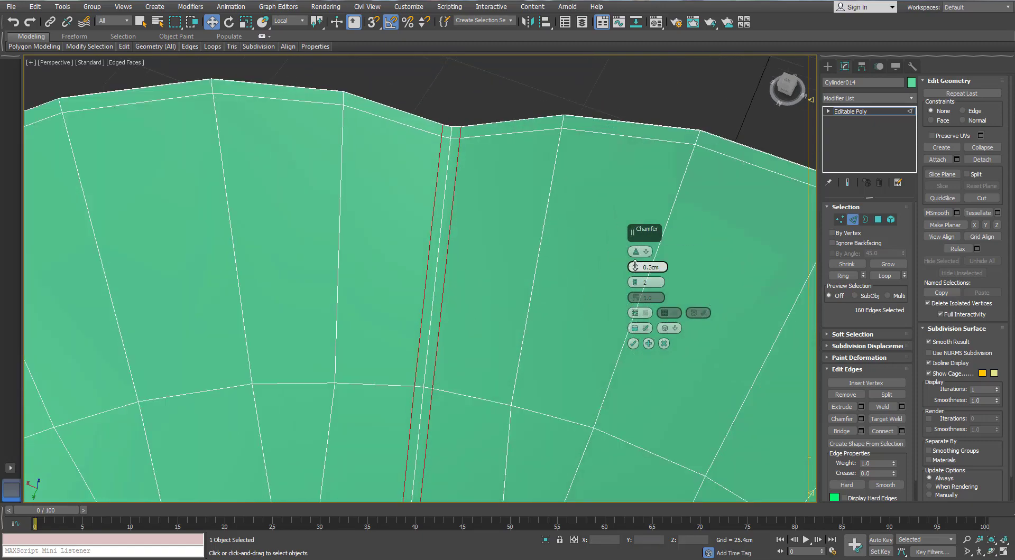
pyautogui.keyDown('alt'); pyautogui.moveTo(635, 266); pyautogui.dragTo(585, 274, button='middle'); pyautogui.keyUp('alt')
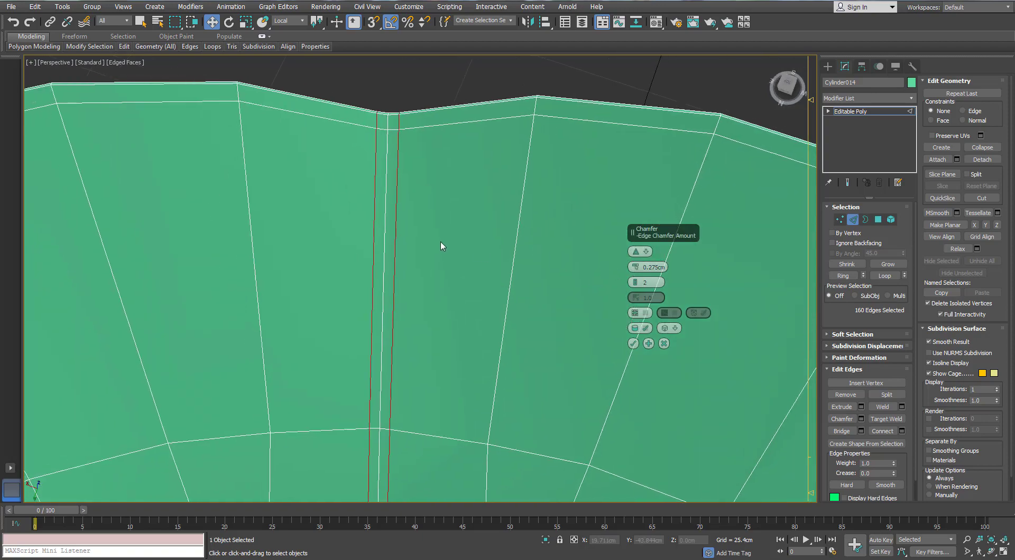
pyautogui.scroll(-10, 428, 166)
pyautogui.keyDown('alt'); pyautogui.moveTo(428, 165); pyautogui.dragTo(410, 190, button='middle'); pyautogui.keyUp('alt')
pyautogui.scroll(6, 404, 262)
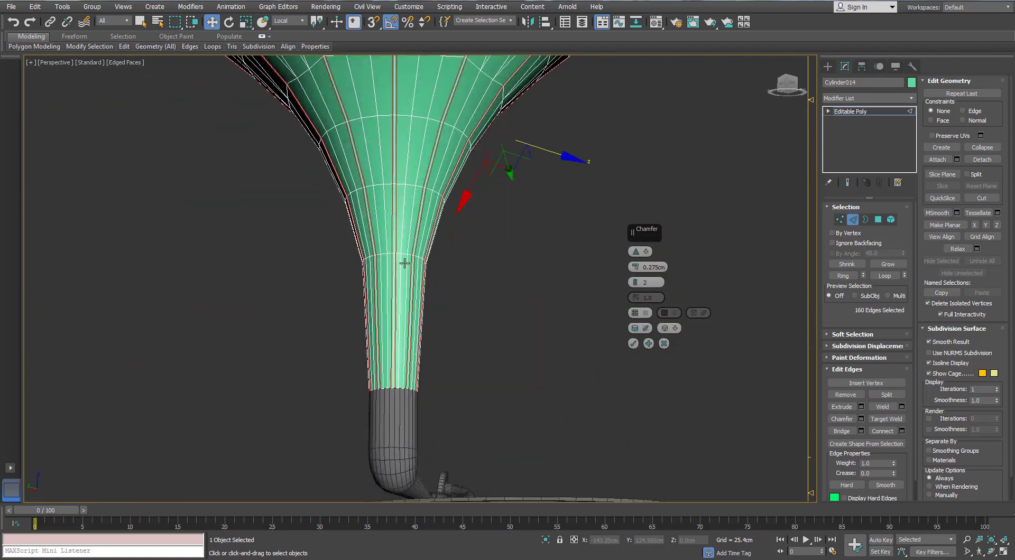
pyautogui.scroll(5, 404, 263)
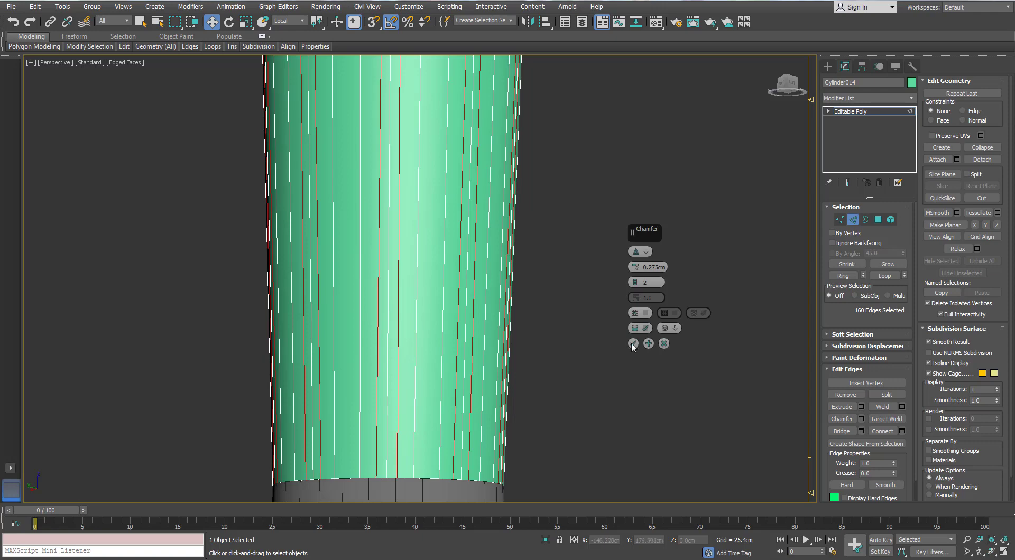
pyautogui.click(633, 344)
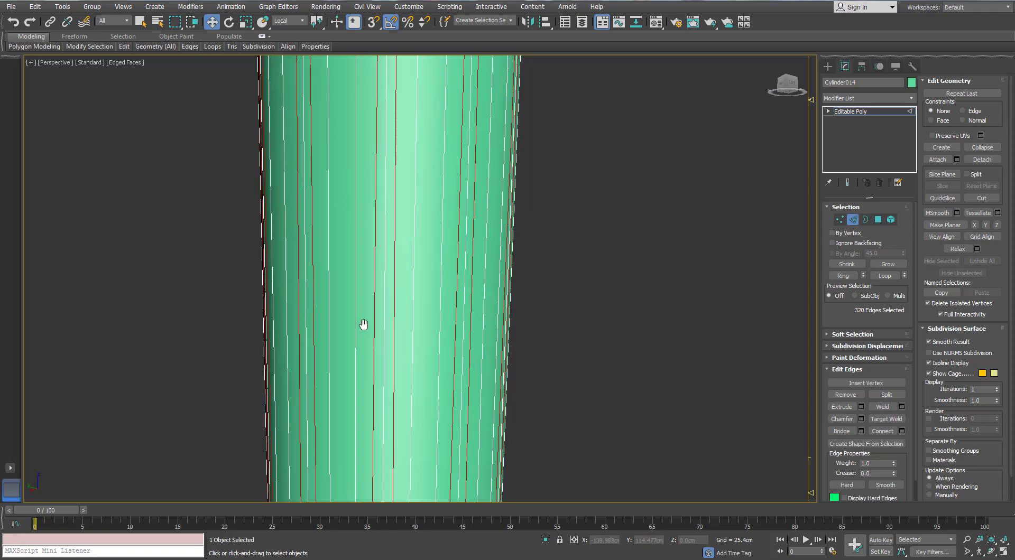
pyautogui.scroll(-6, 362, 324)
pyautogui.moveTo(388, 199); pyautogui.dragTo(389, 186, button='middle')
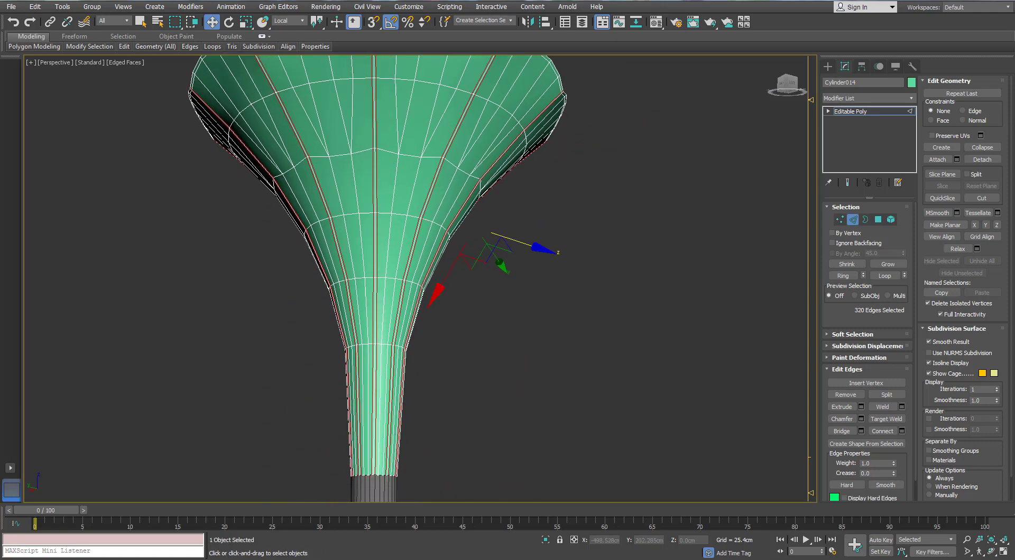
pyautogui.hotkey('ctrl', 'z')
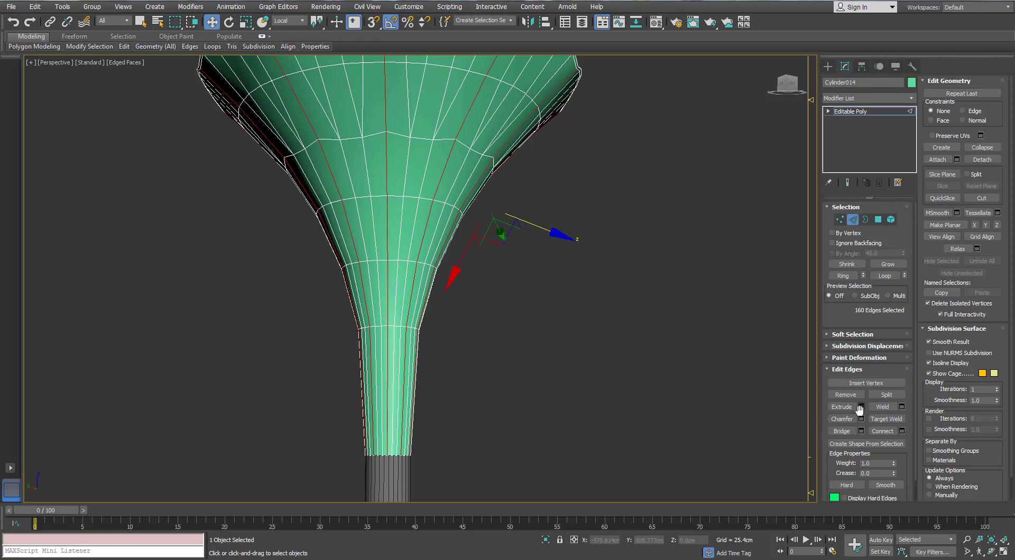
# Exclude the straight lower neck's edges from the selection and chamfer the remaining notch edges by 0.275 cm with 2 segments.
pyautogui.click(861, 419)
pyautogui.keyDown('alt'); pyautogui.moveTo(463, 368); pyautogui.dragTo(225, 499); pyautogui.keyUp('alt')
pyautogui.scroll(4, 391, 327)
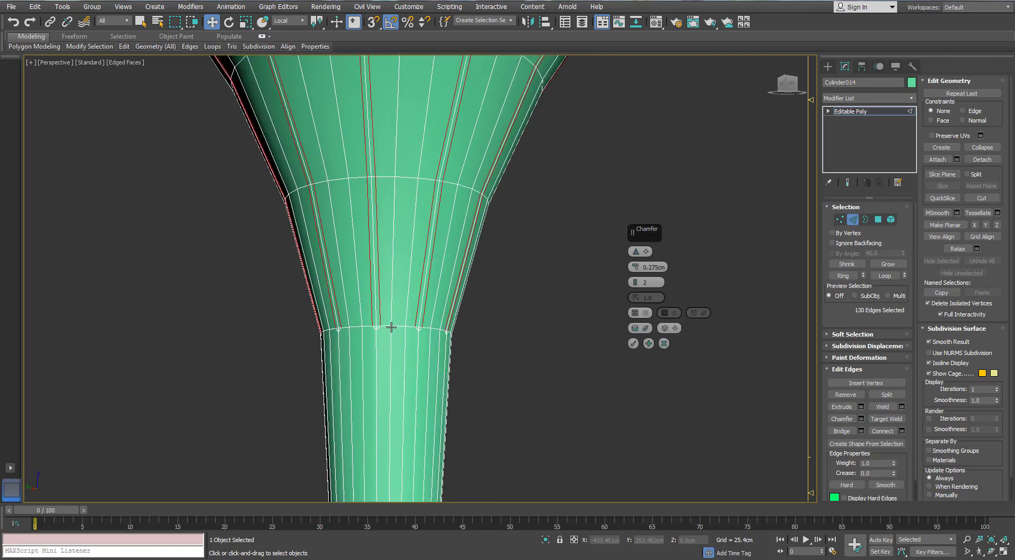
pyautogui.moveTo(391, 327)
pyautogui.mouseDown(button='middle')
pyautogui.moveTo(407, 305)
pyautogui.moveTo(404, 331)
pyautogui.mouseUp(button='middle')
pyautogui.scroll(4, 410, 321)
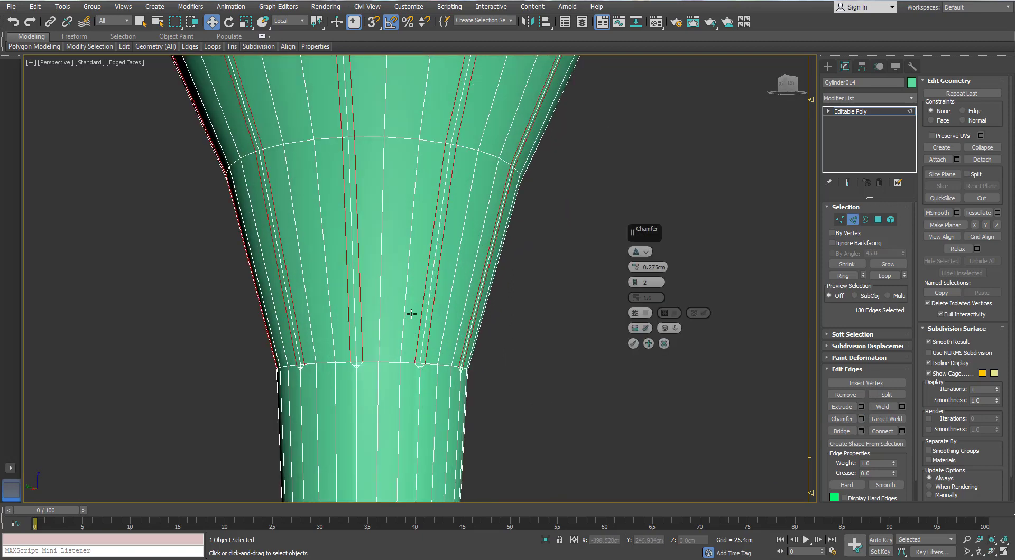
pyautogui.click(633, 343)
# Select the chamfered strip polygons above the neck bend on two neighbouring notches.
pyautogui.press('4')
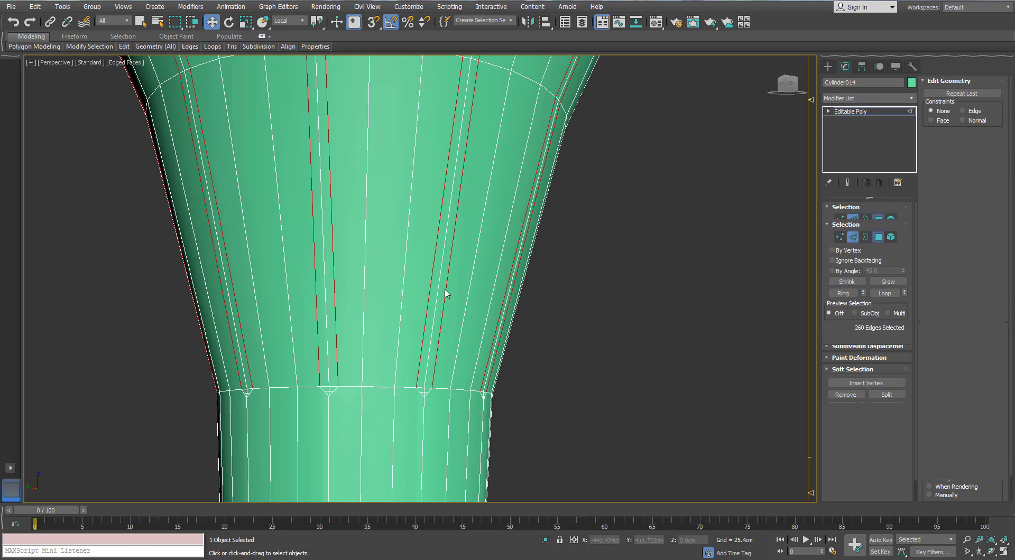
pyautogui.click(437, 279)
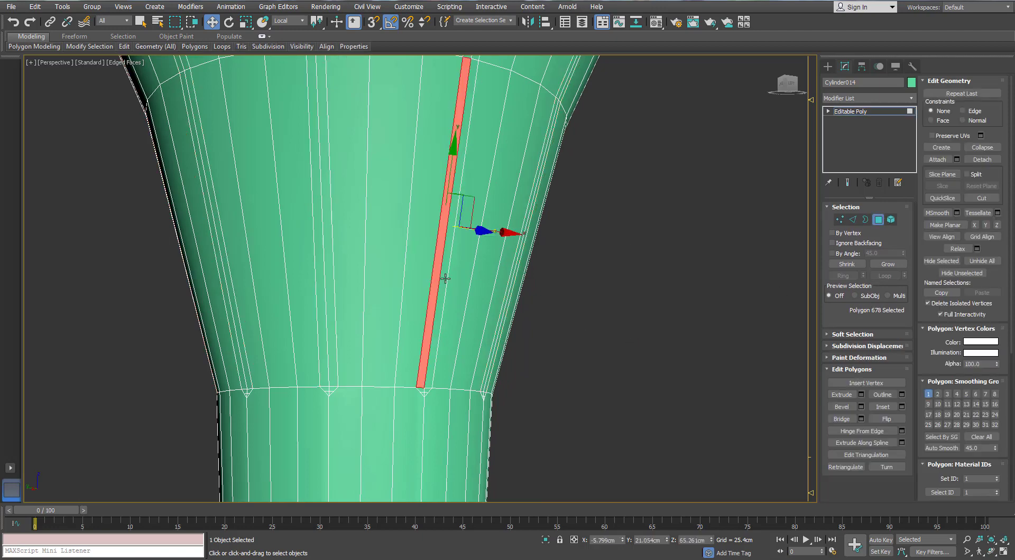
pyautogui.keyDown('ctrl'); pyautogui.click(328, 290); pyautogui.keyUp('ctrl')
pyautogui.scroll(-3, 353, 356)
pyautogui.scroll(-2, 403, 280)
pyautogui.scroll(-4, 403, 280)
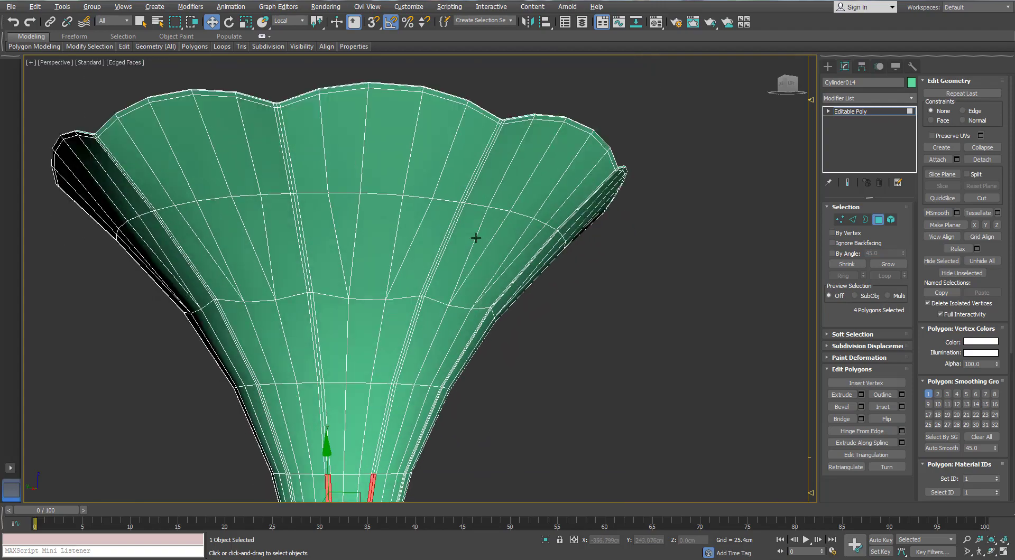
# Try selecting a strip's centre edge loop, converting it to polygons and excluding the lower neck part, and clear the selection.
pyautogui.click(852, 220)
pyautogui.doubleClick(387, 150)
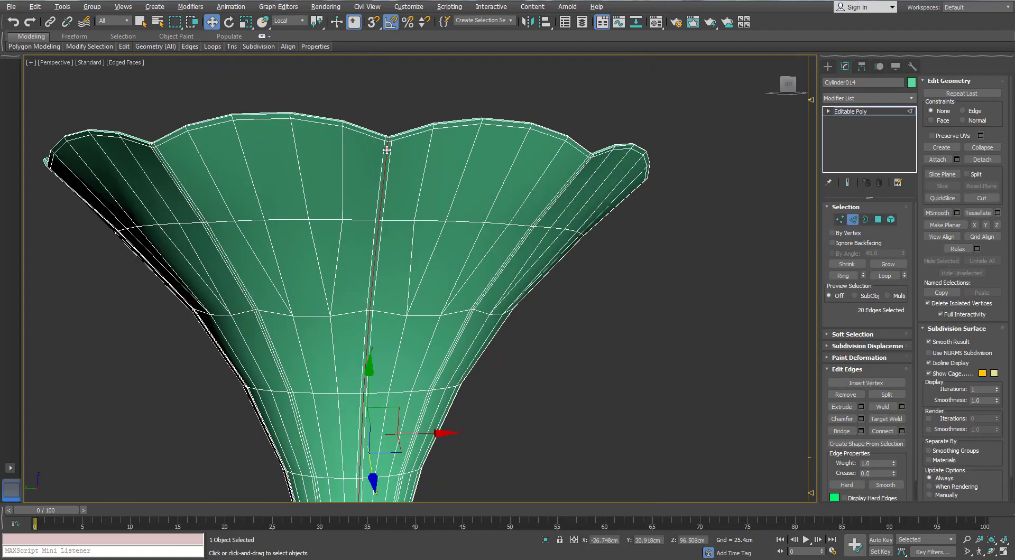
pyautogui.keyDown('ctrl'); pyautogui.click(878, 219); pyautogui.keyUp('ctrl')
pyautogui.keyDown('alt'); pyautogui.moveTo(385, 193); pyautogui.dragTo(361, 199, button='middle'); pyautogui.keyUp('alt')
pyautogui.scroll(-4, 361, 201)
pyautogui.moveTo(359, 365); pyautogui.dragTo(370, 265, button='middle')
pyautogui.keyDown('alt'); pyautogui.moveTo(370, 265); pyautogui.dragTo(393, 275, button='middle'); pyautogui.keyUp('alt')
pyautogui.keyDown('alt'); pyautogui.moveTo(423, 309); pyautogui.dragTo(319, 407); pyautogui.keyUp('alt')
pyautogui.scroll(5, 373, 307)
pyautogui.scroll(3, 369, 282)
pyautogui.keyDown('alt'); pyautogui.moveTo(341, 253); pyautogui.dragTo(341, 251); pyautogui.keyUp('alt')
pyautogui.keyDown('alt'); pyautogui.moveTo(343, 251); pyautogui.dragTo(363, 237, button='middle'); pyautogui.keyUp('alt')
pyautogui.scroll(-4, 363, 237)
pyautogui.scroll(4, 363, 236)
pyautogui.hotkey('ctrl', 'd')
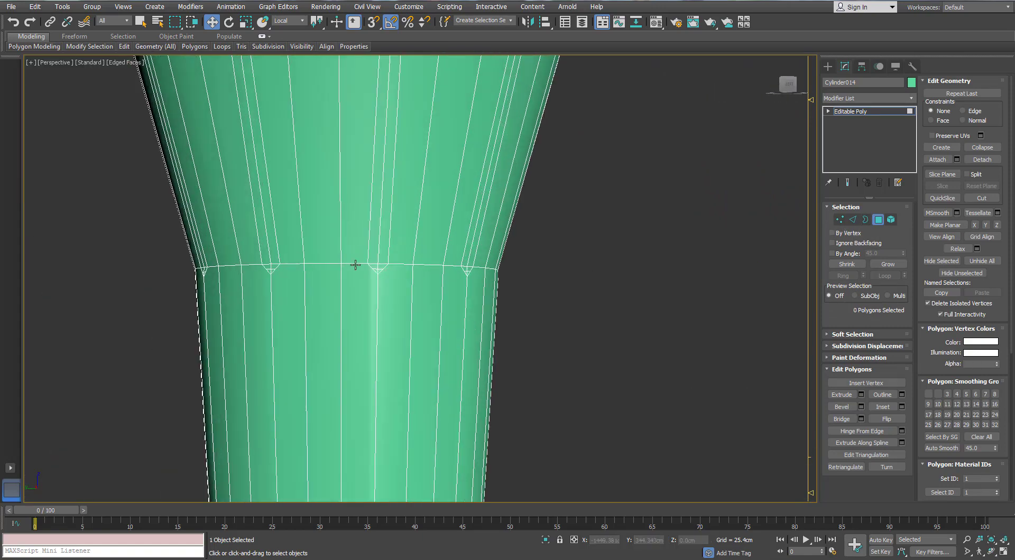
# Try target-welding the small chamfer corner vertices at one notch up onto the neck bend's edge loop.
pyautogui.scroll(4, 367, 269)
pyautogui.rightClick(381, 282)
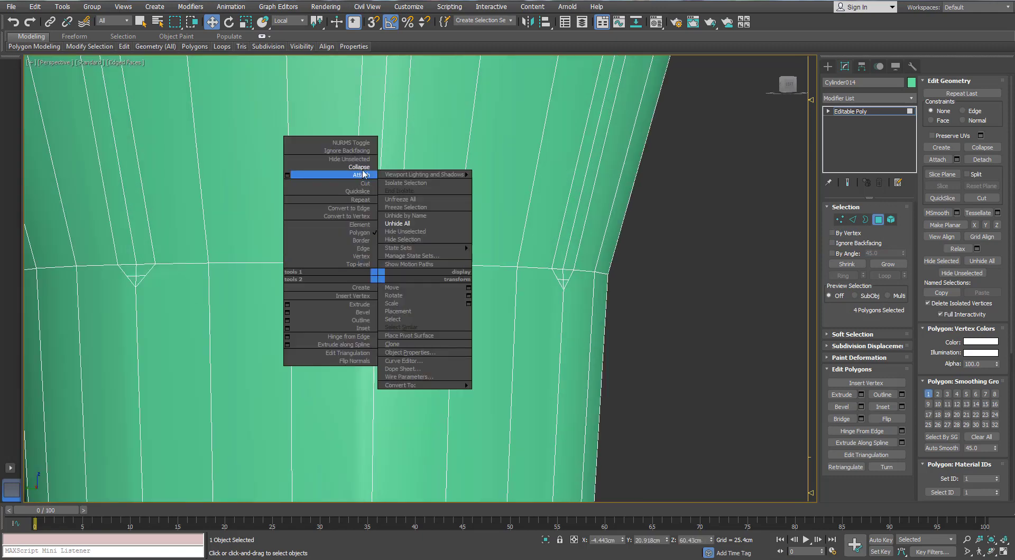
pyautogui.click(839, 219)
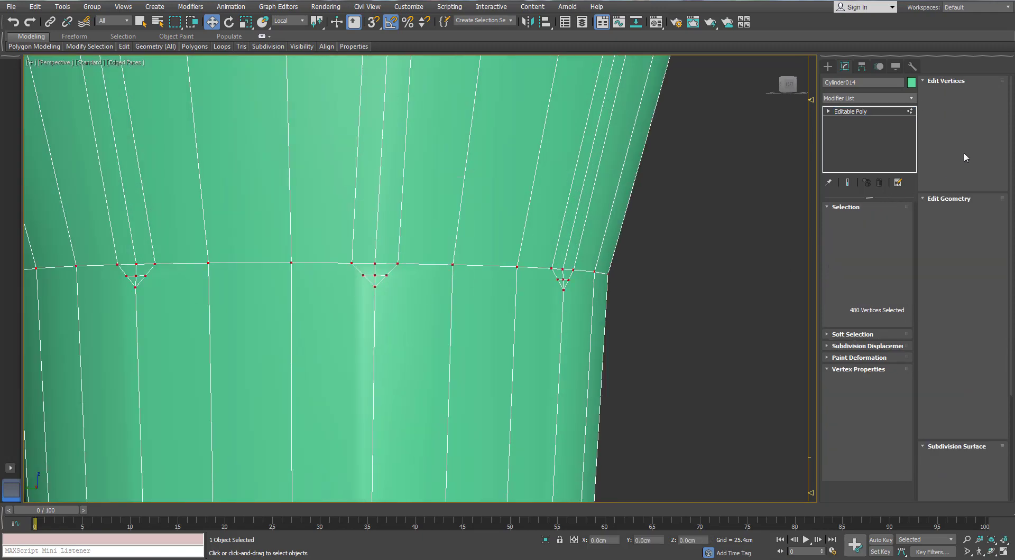
pyautogui.click(376, 262)
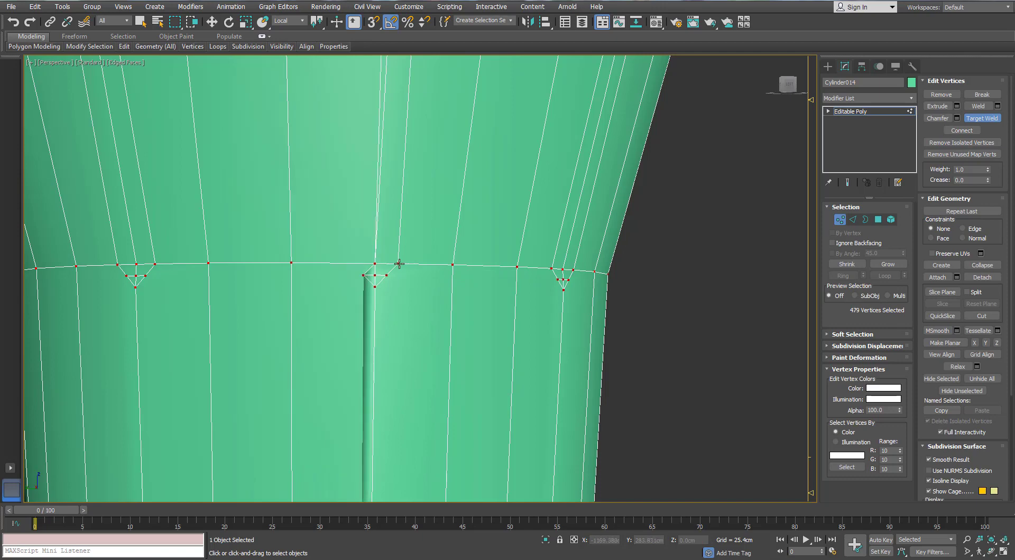
pyautogui.click(374, 275)
pyautogui.click(375, 265)
pyautogui.rightClick(375, 264)
pyautogui.scroll(-5, 375, 264)
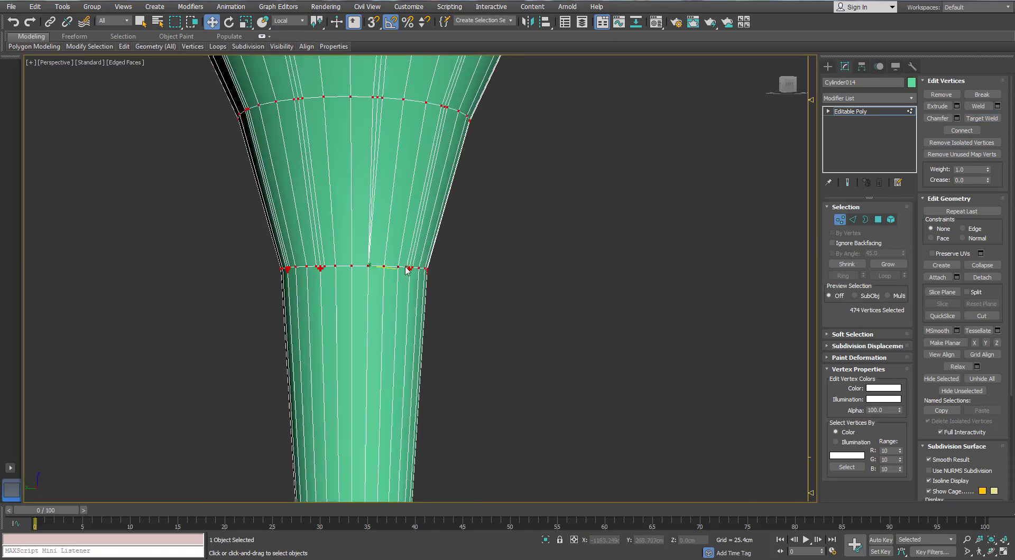
# Try merging one notch's inner corner vertices at their centre and welding them up to the neck bend loop.
pyautogui.scroll(2, 404, 266)
pyautogui.click(499, 250)
pyautogui.moveTo(493, 234); pyautogui.dragTo(491, 256, button='middle')
pyautogui.scroll(4, 458, 293)
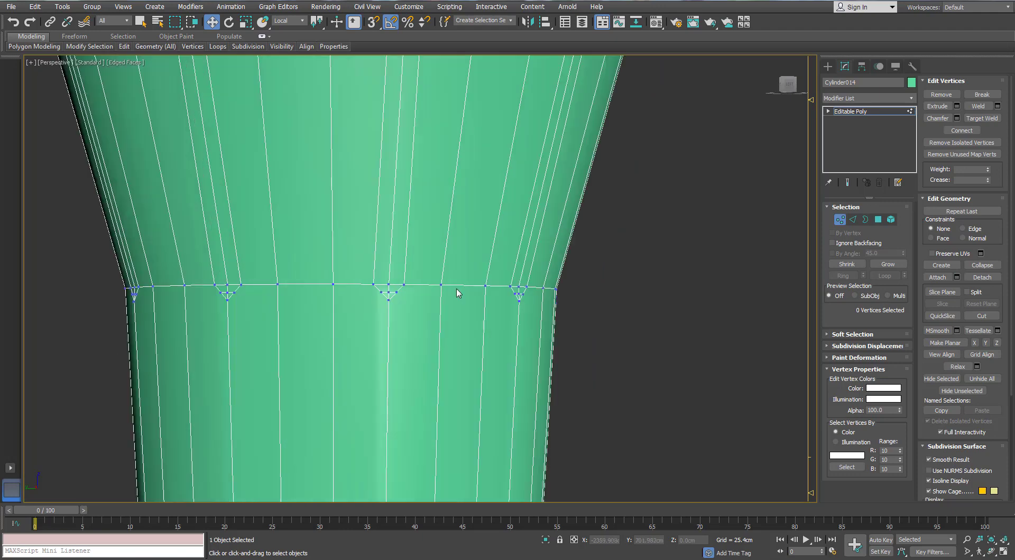
pyautogui.click(343, 294)
pyautogui.click(354, 295)
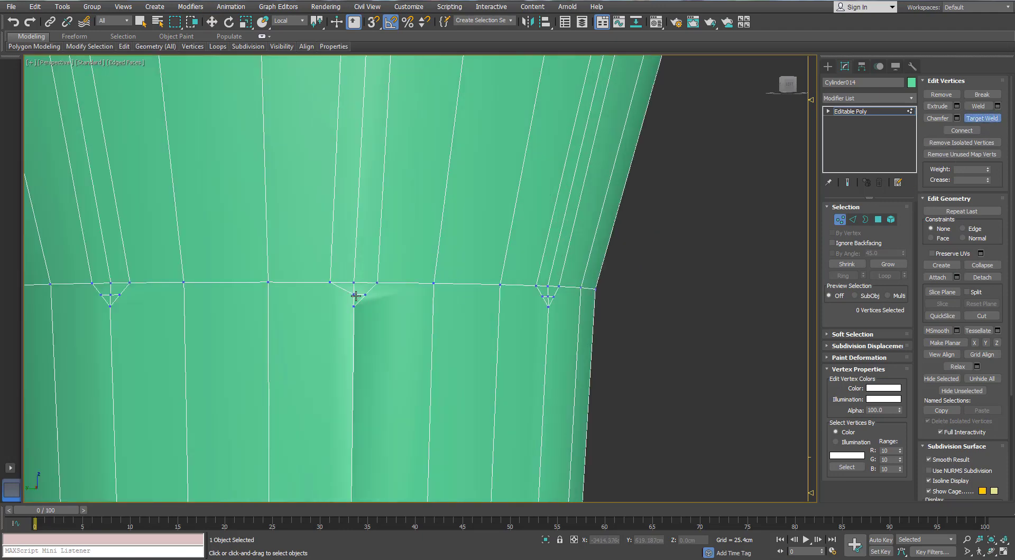
pyautogui.click(353, 294)
pyautogui.click(354, 294)
pyautogui.click(354, 283)
pyautogui.scroll(-5, 353, 283)
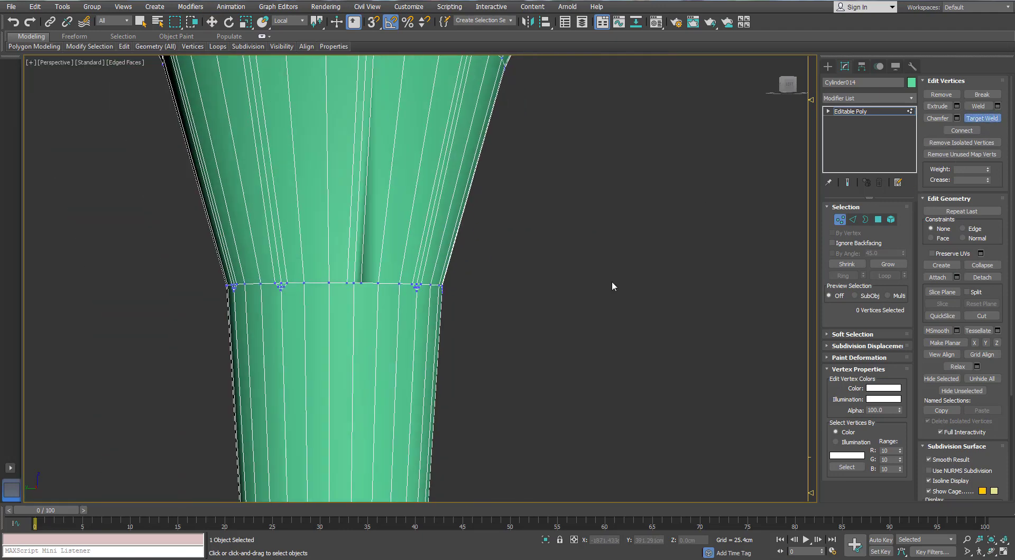
pyautogui.click(891, 219)
pyautogui.click(405, 236)
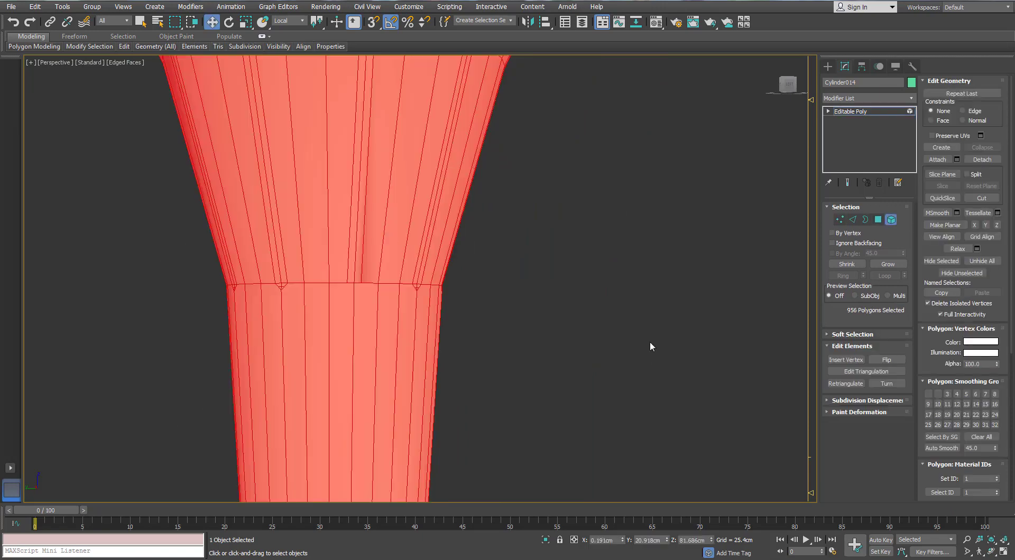
pyautogui.click(474, 275)
pyautogui.press('1')
# Target-weld the inner chamfer corner vertices together and onto the tip vertex below them at the neck bend.
pyautogui.scroll(2, 341, 274)
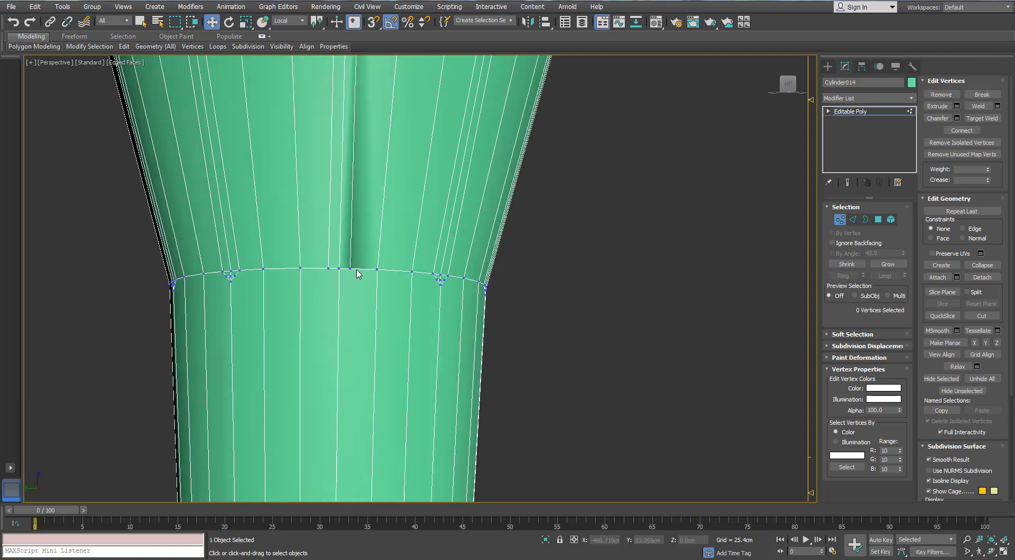
pyautogui.scroll(1, 354, 274)
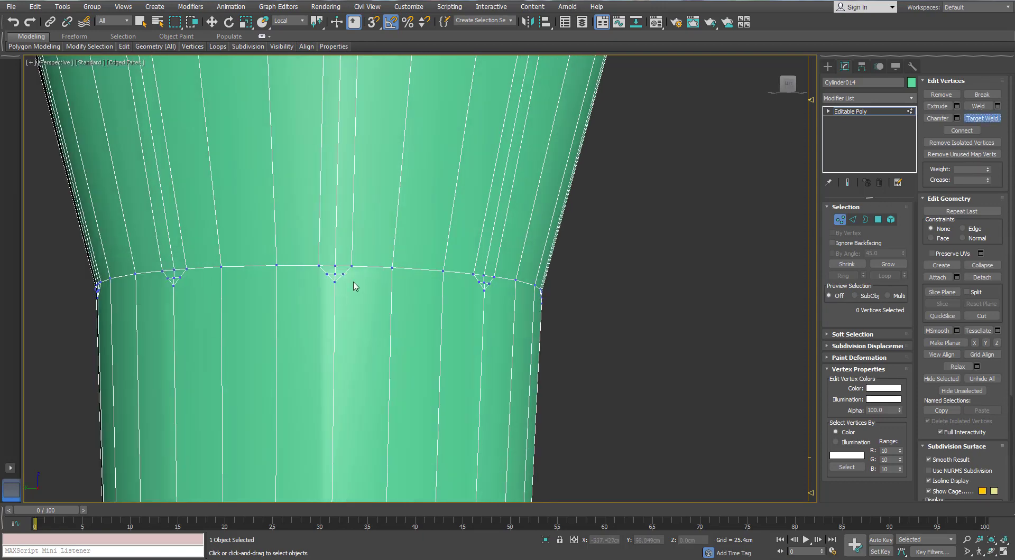
pyautogui.click(326, 275)
pyautogui.click(335, 275)
pyautogui.click(335, 274)
pyautogui.click(334, 282)
pyautogui.scroll(-2, 392, 303)
pyautogui.press('w')
# Select the centre edge loops of two chamfered notch strips and convert the selection to polygons.
pyautogui.press('4')
pyautogui.keyDown('alt'); pyautogui.moveTo(588, 292); pyautogui.dragTo(590, 297, button='middle'); pyautogui.keyUp('alt')
pyautogui.keyDown('alt'); pyautogui.moveTo(442, 281); pyautogui.dragTo(742, 282, button='middle'); pyautogui.keyUp('alt')
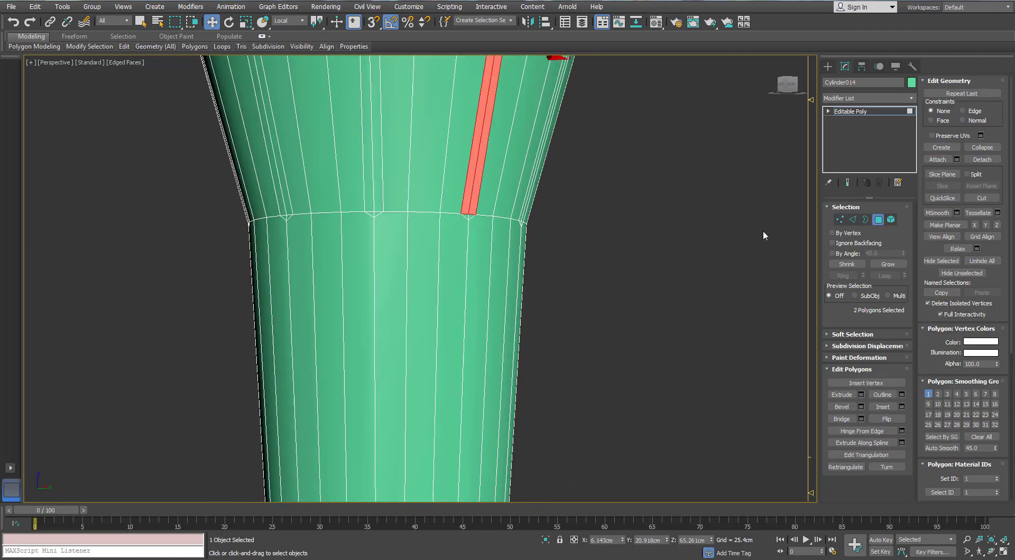
pyautogui.press('2')
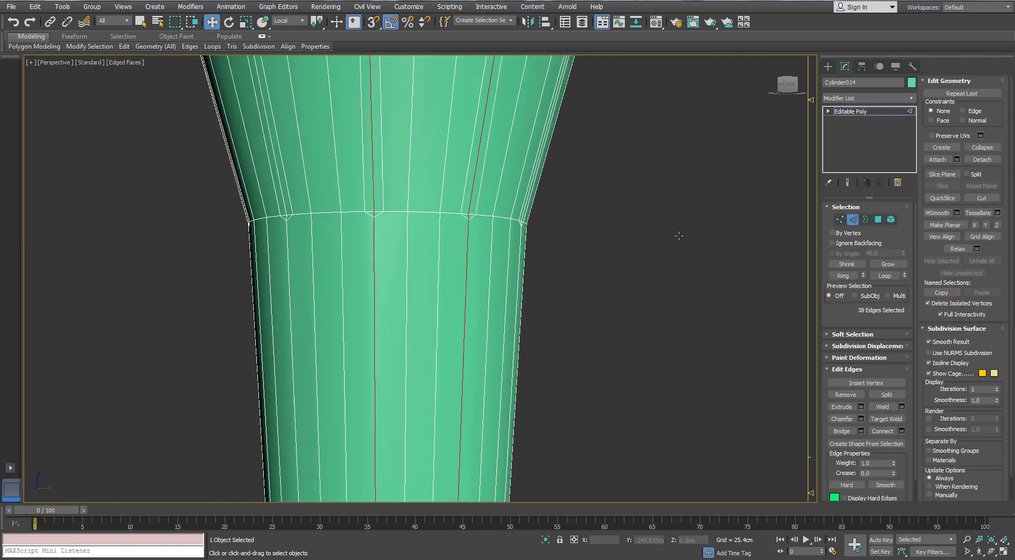
pyautogui.keyDown('ctrl'); pyautogui.click(878, 219); pyautogui.keyUp('ctrl')
pyautogui.scroll(-5, 461, 197)
pyautogui.keyDown('alt'); pyautogui.moveTo(461, 197); pyautogui.dragTo(212, 270, button='middle'); pyautogui.keyUp('alt')
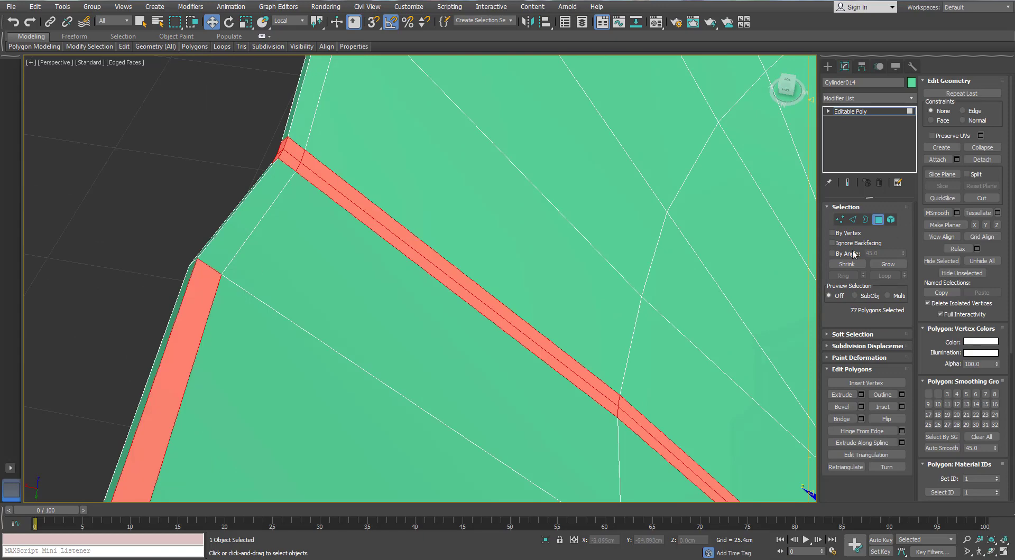
# Return to the strips' centre edges and try expanding the selection to their edge rings.
pyautogui.click(852, 219)
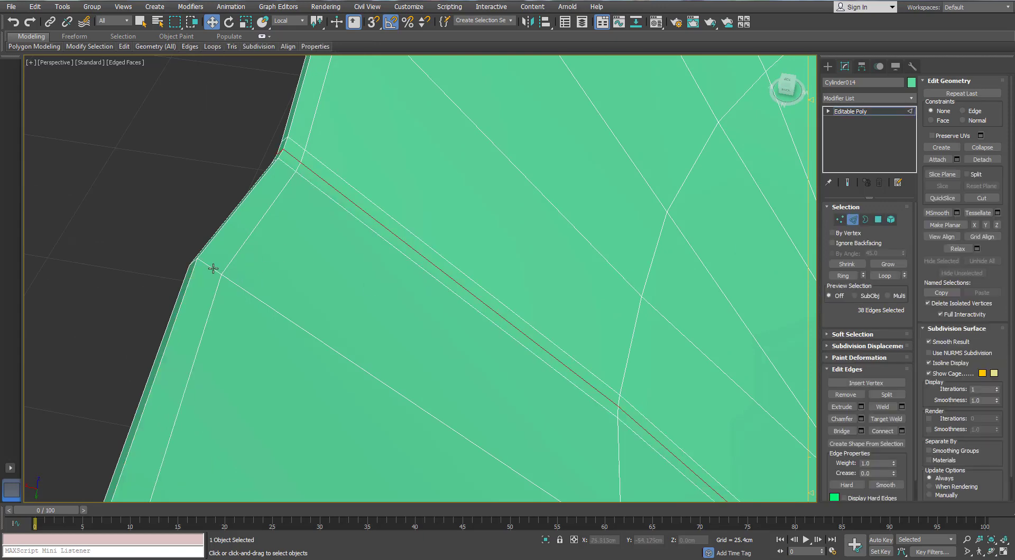
pyautogui.click(844, 277)
pyautogui.scroll(-7, 454, 276)
pyautogui.scroll(4, 442, 275)
pyautogui.hotkey('ctrl', 'z')
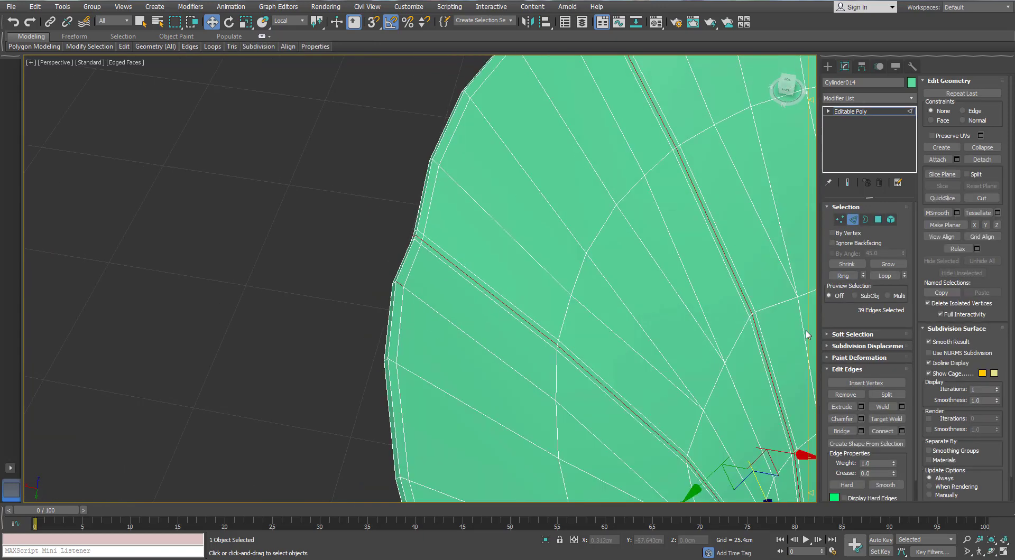
# Ring-select the short crosswise edges of the horn's rim band on both the inner and outer walls.
pyautogui.scroll(-7, 516, 290)
pyautogui.keyDown('alt'); pyautogui.moveTo(516, 290); pyautogui.dragTo(476, 370, button='middle'); pyautogui.keyUp('alt')
pyautogui.scroll(3, 429, 288)
pyautogui.scroll(6, 542, 185)
pyautogui.scroll(-2, 528, 182)
pyautogui.click(593, 186)
pyautogui.hotkey('alt', 'r')
pyautogui.scroll(-4, 475, 370)
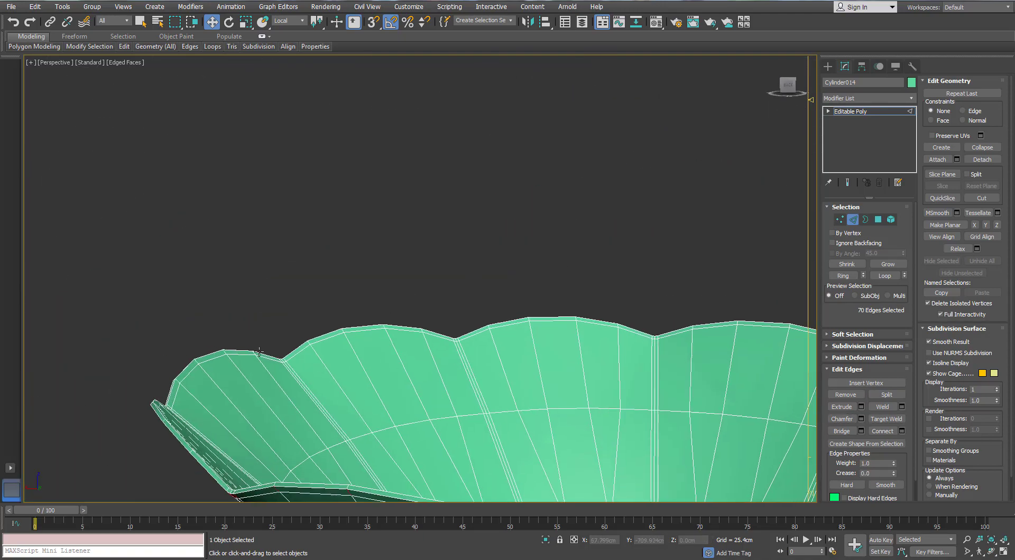
pyautogui.scroll(3, 212, 353)
pyautogui.hotkey('alt', 'r')
pyautogui.scroll(-3, 174, 315)
pyautogui.scroll(2, 355, 337)
# Convert the rim band edges to a polygon selection to check its coverage and return to the edge selection.
pyautogui.keyDown('alt'); pyautogui.moveTo(355, 337); pyautogui.dragTo(402, 280, button='middle'); pyautogui.keyUp('alt')
pyautogui.keyDown('ctrl'); pyautogui.click(878, 220); pyautogui.keyUp('ctrl')
pyautogui.scroll(-3, 584, 167)
pyautogui.keyDown('alt'); pyautogui.moveTo(585, 168); pyautogui.dragTo(534, 193, button='middle'); pyautogui.keyUp('alt')
pyautogui.click(851, 220)
pyautogui.keyDown('alt'); pyautogui.moveTo(528, 159); pyautogui.dragTo(533, 110, button='middle'); pyautogui.keyUp('alt')
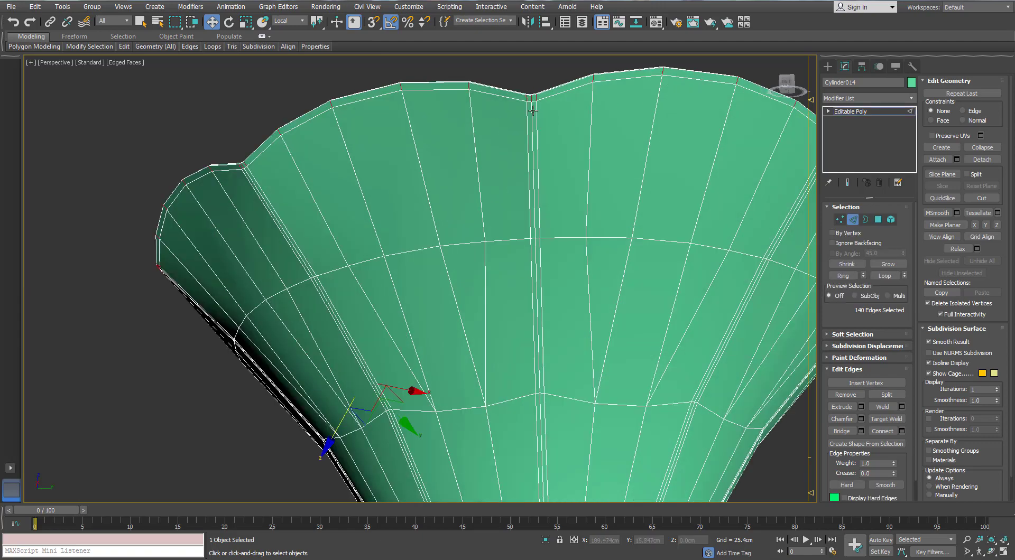
# Add the lengthwise centre edge loops of the chamfered notch strips to the rim band edge selection.
pyautogui.keyDown('ctrl'); pyautogui.click(594, 159); pyautogui.keyUp('ctrl')
pyautogui.scroll(-2, 521, 136)
pyautogui.scroll(4, 520, 152)
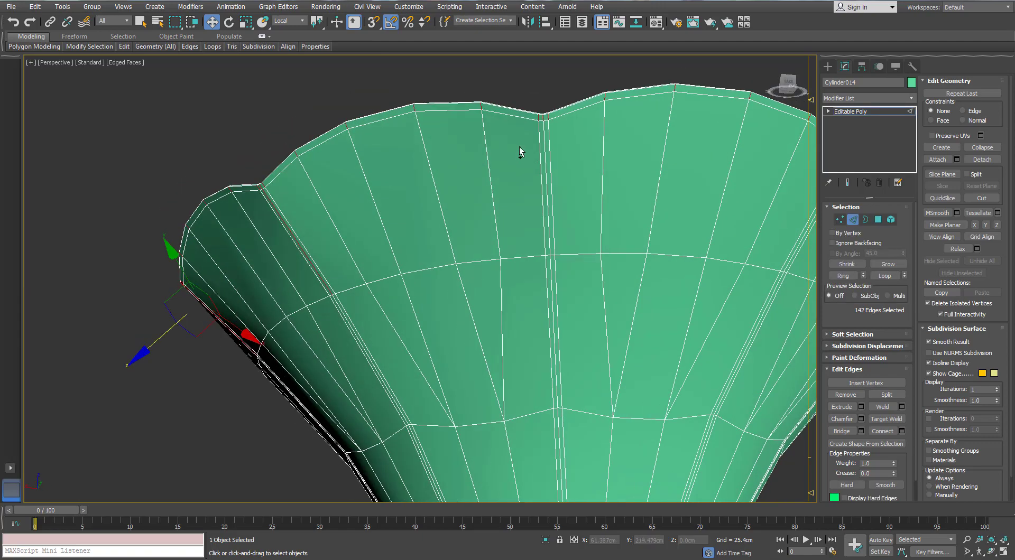
pyautogui.keyDown('alt'); pyautogui.moveTo(588, 165); pyautogui.dragTo(675, 122, button='middle'); pyautogui.keyUp('alt')
pyautogui.keyDown('ctrl'); pyautogui.click(490, 153); pyautogui.keyUp('ctrl')
pyautogui.hotkey('alt', 'l')
pyautogui.keyDown('alt'); pyautogui.moveTo(591, 181); pyautogui.dragTo(569, 188, button='middle'); pyautogui.keyUp('alt')
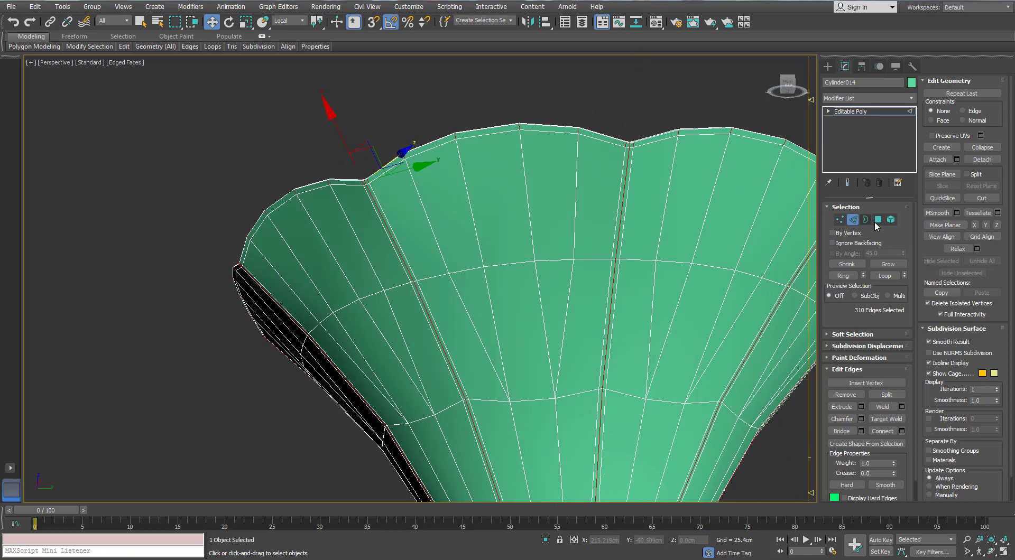
# Convert the rim band and notch strip edge selection to polygons and deselect the polygons down the horn's neck.
pyautogui.keyDown('ctrl'); pyautogui.click(877, 220); pyautogui.keyUp('ctrl')
pyautogui.scroll(-4, 591, 244)
pyautogui.keyDown('alt'); pyautogui.moveTo(691, 222); pyautogui.dragTo(616, 365, button='middle'); pyautogui.keyUp('alt')
pyautogui.moveTo(615, 365); pyautogui.dragTo(544, 277, button='middle')
pyautogui.scroll(4, 544, 278)
pyautogui.keyDown('alt'); pyautogui.moveTo(636, 294); pyautogui.dragTo(406, 421); pyautogui.keyUp('alt')
pyautogui.scroll(6, 517, 304)
pyautogui.keyDown('alt'); pyautogui.moveTo(737, 241); pyautogui.dragTo(729, 240, button='middle'); pyautogui.keyUp('alt')
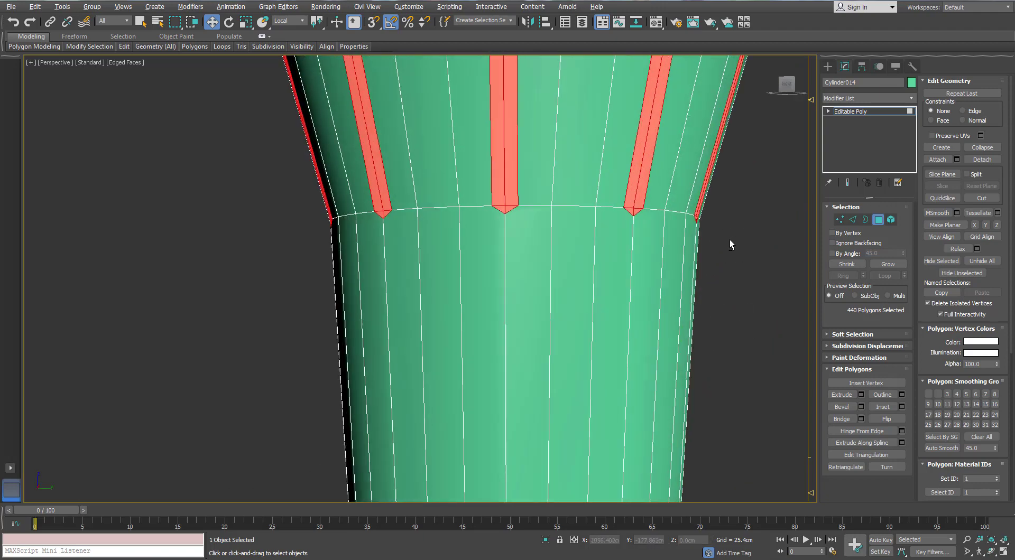
# In the front wireframe view, deselect the small strip-end polygons just below the edge loop where the horn's neck begins.
pyautogui.press('f')
pyautogui.press('z')
pyautogui.scroll(8, 454, 317)
pyautogui.moveTo(404, 318); pyautogui.dragTo(422, 282, button='middle')
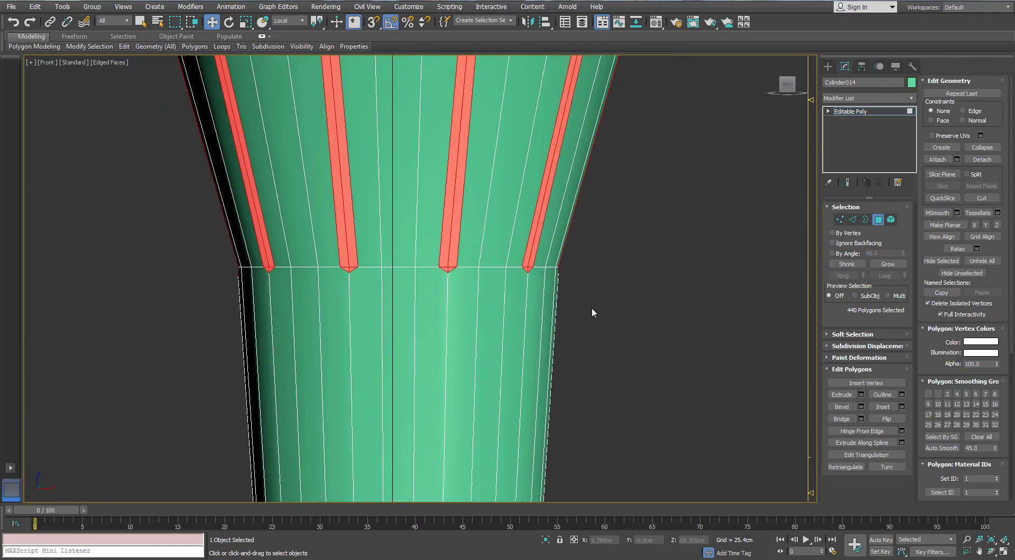
pyautogui.press('F3')
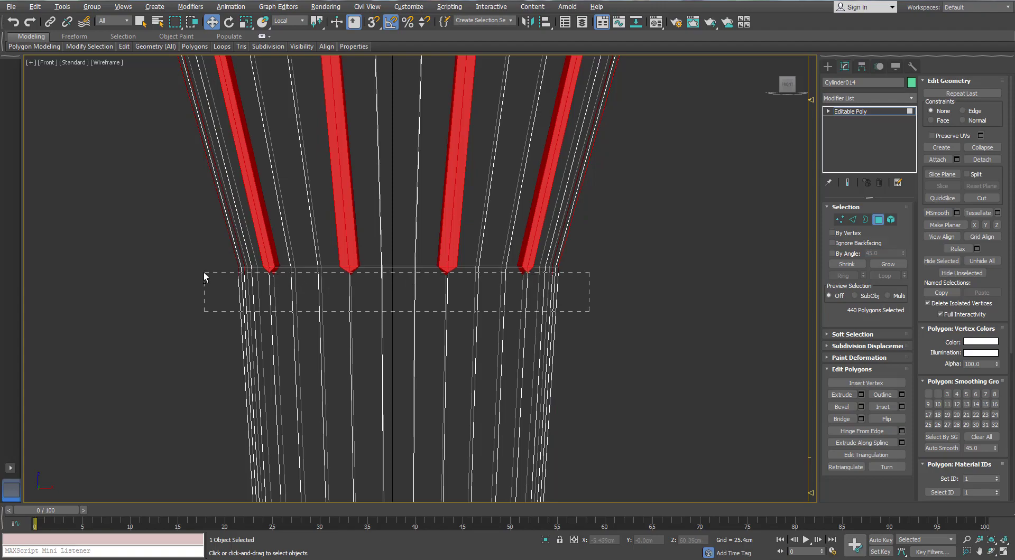
pyautogui.keyDown('alt'); pyautogui.moveTo(202, 271); pyautogui.dragTo(202, 272); pyautogui.keyUp('alt')
pyautogui.keyDown('alt'); pyautogui.moveTo(202, 272); pyautogui.dragTo(411, 273, button='middle'); pyautogui.keyUp('alt')
# Return to the shaded perspective view and remove the stray polygons at the rim's notches from the selection.
pyautogui.press('p')
pyautogui.scroll(-8, 412, 273)
pyautogui.press('F3')
pyautogui.keyDown('alt'); pyautogui.moveTo(412, 222); pyautogui.dragTo(338, 185, button='middle'); pyautogui.keyUp('alt')
pyautogui.scroll(3, 339, 185)
pyautogui.scroll(6, 330, 214)
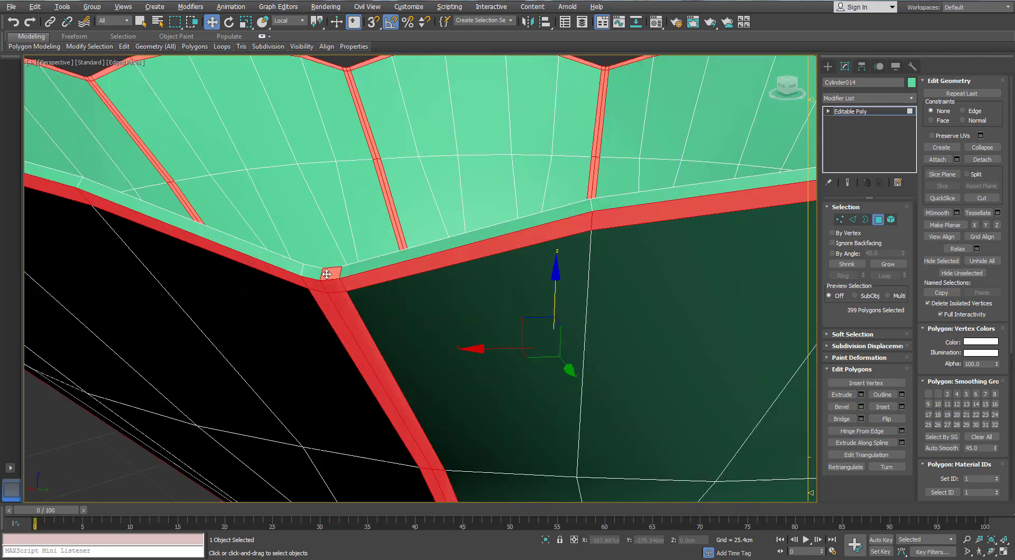
pyautogui.keyDown('alt'); pyautogui.click(326, 273); pyautogui.keyUp('alt')
pyautogui.scroll(-4, 326, 274)
pyautogui.keyDown('alt'); pyautogui.moveTo(327, 274); pyautogui.dragTo(469, 279, button='middle'); pyautogui.keyUp('alt')
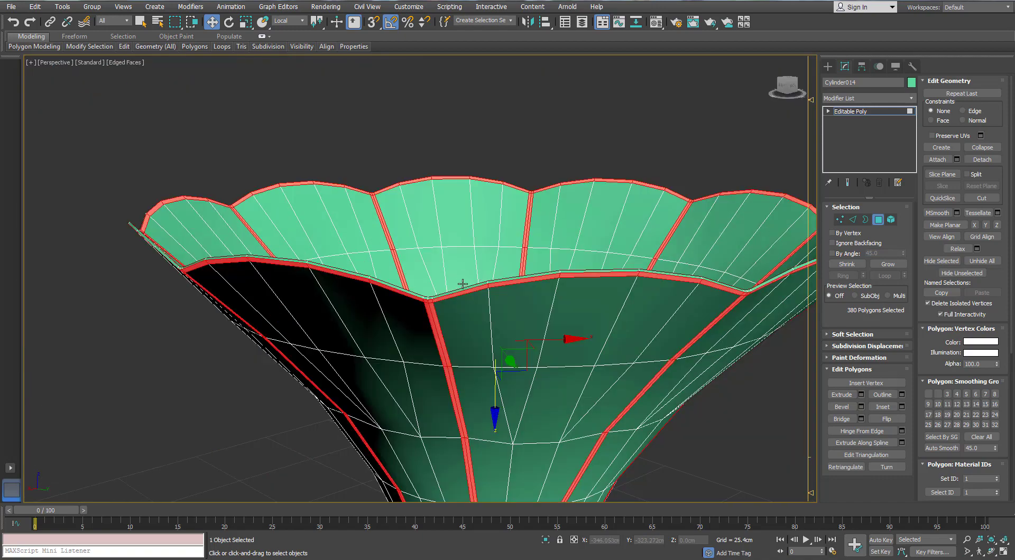
# Start extruding the selected rim band and notch strip polygons with a height of 0.05 cm.
pyautogui.scroll(-4, 465, 282)
pyautogui.keyDown('alt'); pyautogui.moveTo(465, 281); pyautogui.dragTo(414, 259, button='middle'); pyautogui.keyUp('alt')
pyautogui.scroll(5, 421, 203)
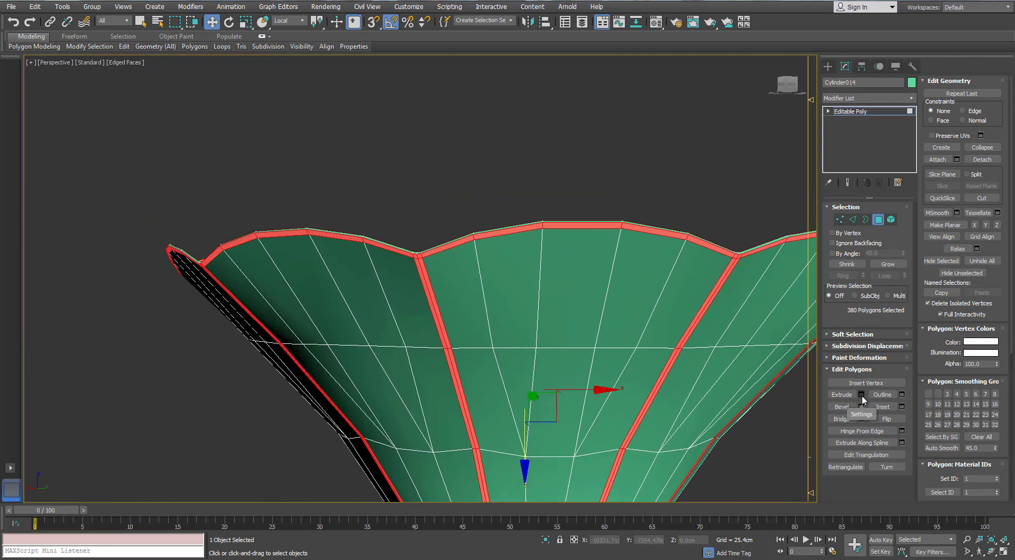
pyautogui.click(861, 395)
pyautogui.click(635, 251)
pyautogui.click(671, 272)
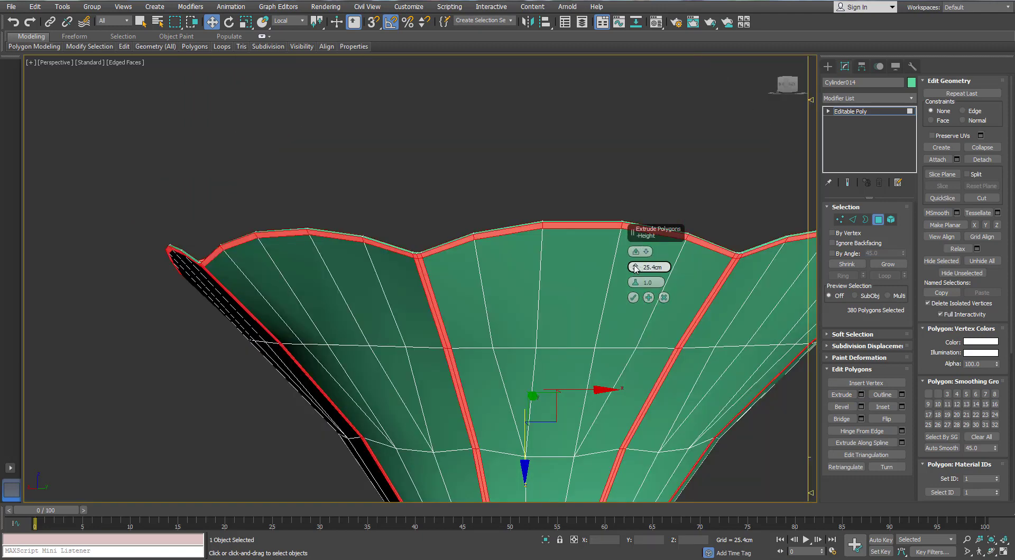
pyautogui.write('0.05')
pyautogui.press('Return')
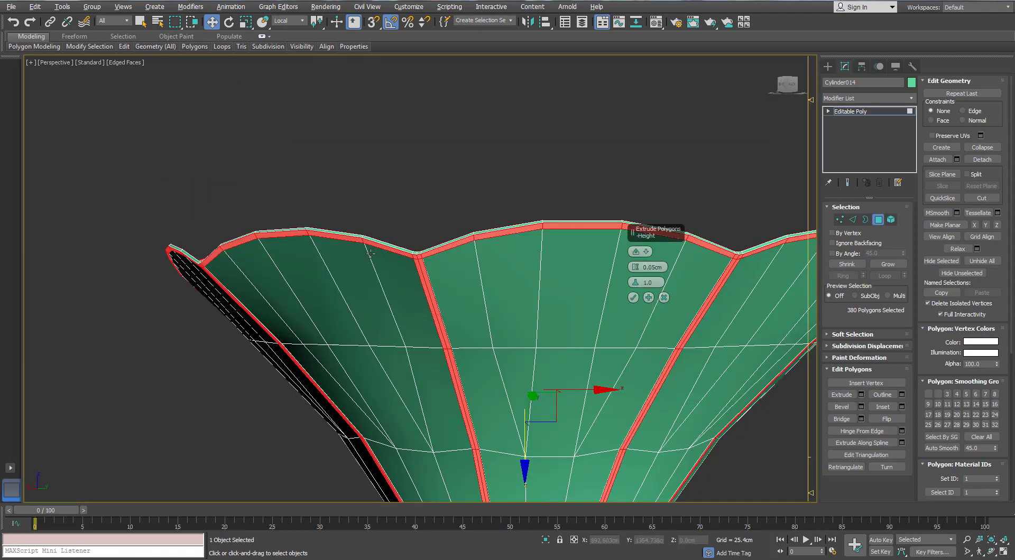
# Raise the extrusion height of the rim band and strips to 0.125 cm and apply it.
pyautogui.keyDown('alt'); pyautogui.moveTo(218, 219); pyautogui.dragTo(194, 248, button='middle'); pyautogui.keyUp('alt')
pyautogui.scroll(8, 195, 247)
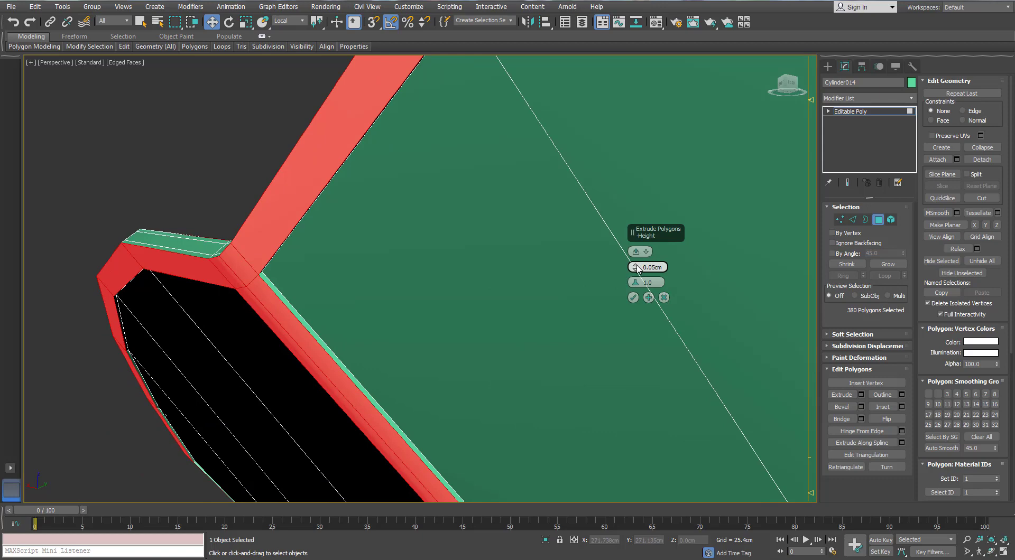
pyautogui.moveTo(638, 268); pyautogui.dragTo(638, 266)
pyautogui.scroll(-3, 374, 258)
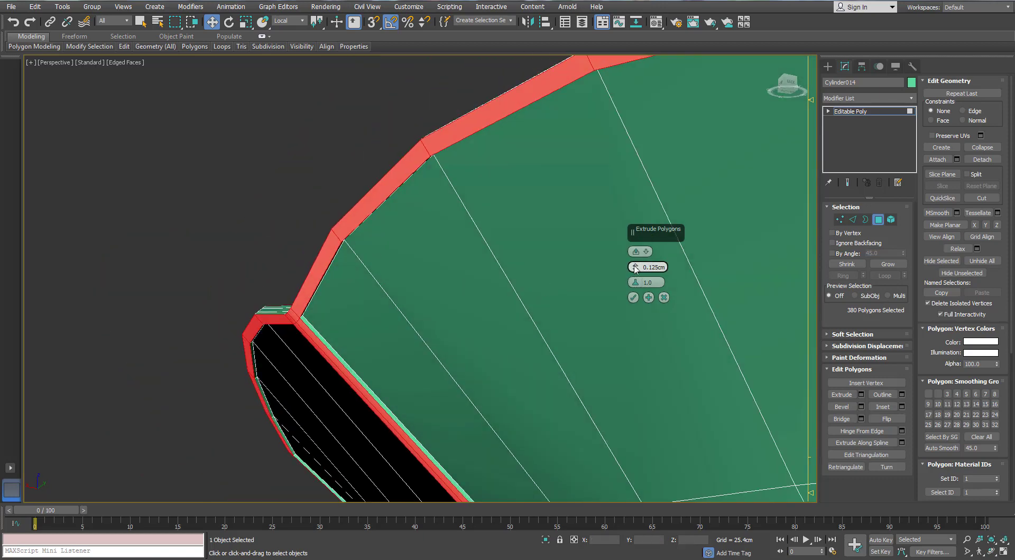
pyautogui.scroll(-5, 388, 313)
pyautogui.scroll(6, 387, 313)
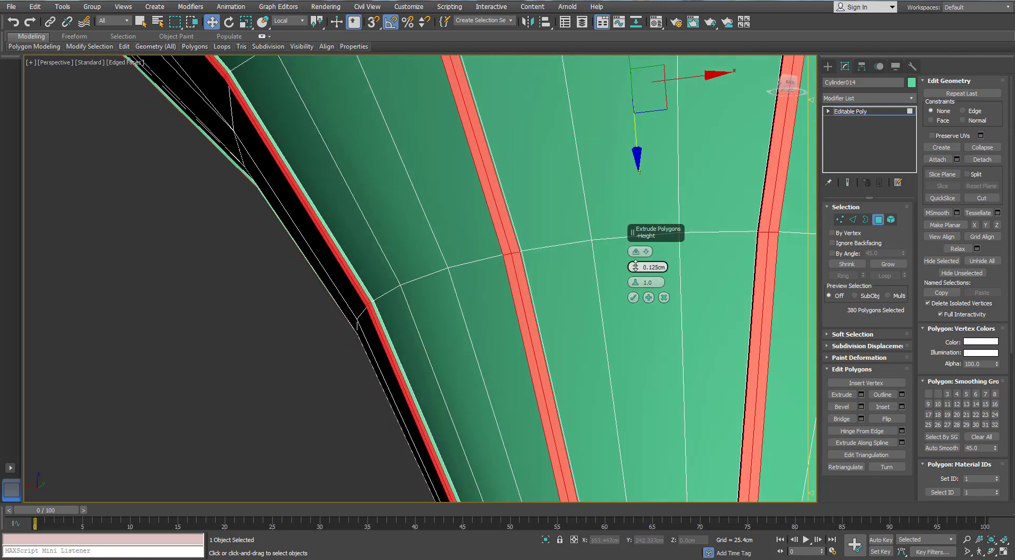
pyautogui.click(633, 298)
# Clear the polygon selection and examine the extruded horn without edge display, then restore the edges.
pyautogui.scroll(-3, 505, 280)
pyautogui.keyDown('alt'); pyautogui.moveTo(507, 272); pyautogui.dragTo(465, 317, button='middle'); pyautogui.keyUp('alt')
pyautogui.click(386, 353)
pyautogui.scroll(-3, 389, 340)
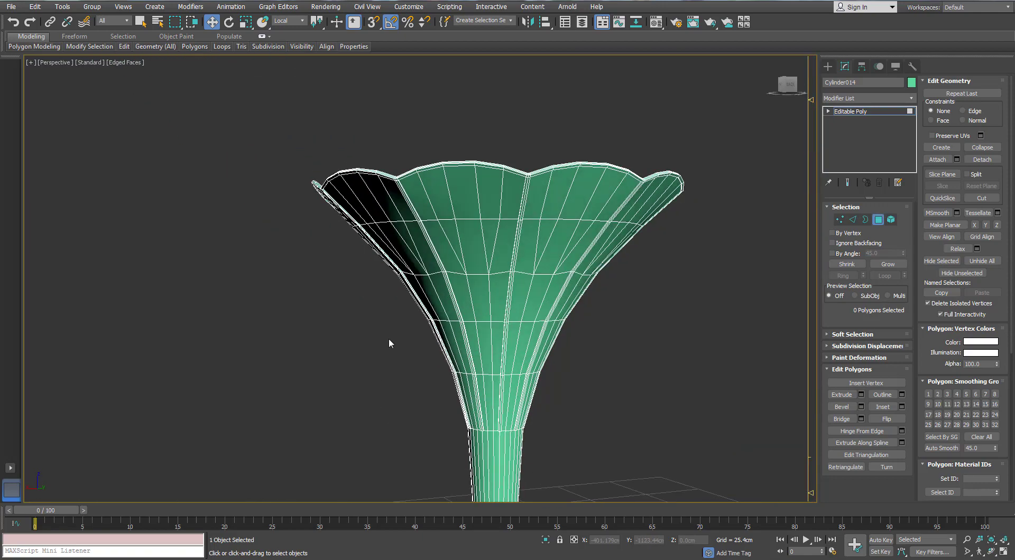
pyautogui.press('F4')
pyautogui.moveTo(388, 343)
pyautogui.keyDown('alt'); pyautogui.mouseDown(button='middle')
pyautogui.moveTo(503, 233)
pyautogui.moveTo(455, 317)
pyautogui.moveTo(441, 314)
pyautogui.moveTo(437, 355)
pyautogui.moveTo(414, 358)
pyautogui.moveTo(474, 256)
pyautogui.moveTo(464, 199)
pyautogui.moveTo(440, 246)
pyautogui.moveTo(468, 272)
pyautogui.mouseUp(button='middle'); pyautogui.keyUp('alt')
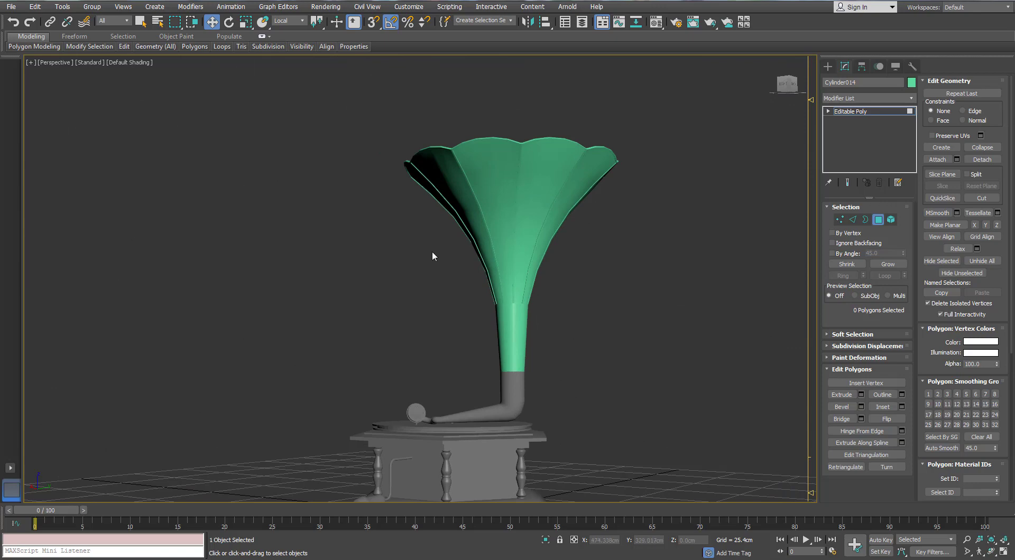
pyautogui.press('F4')
# Select the outer-wall polygons in the upper rows of one horn panel between two notch strips.
pyautogui.click(515, 198)
pyautogui.scroll(5, 507, 203)
pyautogui.keyDown('ctrl'); pyautogui.click(536, 100); pyautogui.keyUp('ctrl')
pyautogui.keyDown('ctrl'); pyautogui.click(505, 101); pyautogui.keyUp('ctrl')
pyautogui.keyDown('ctrl'); pyautogui.click(467, 103); pyautogui.keyUp('ctrl')
pyautogui.keyDown('ctrl'); pyautogui.click(433, 111); pyautogui.keyUp('ctrl')
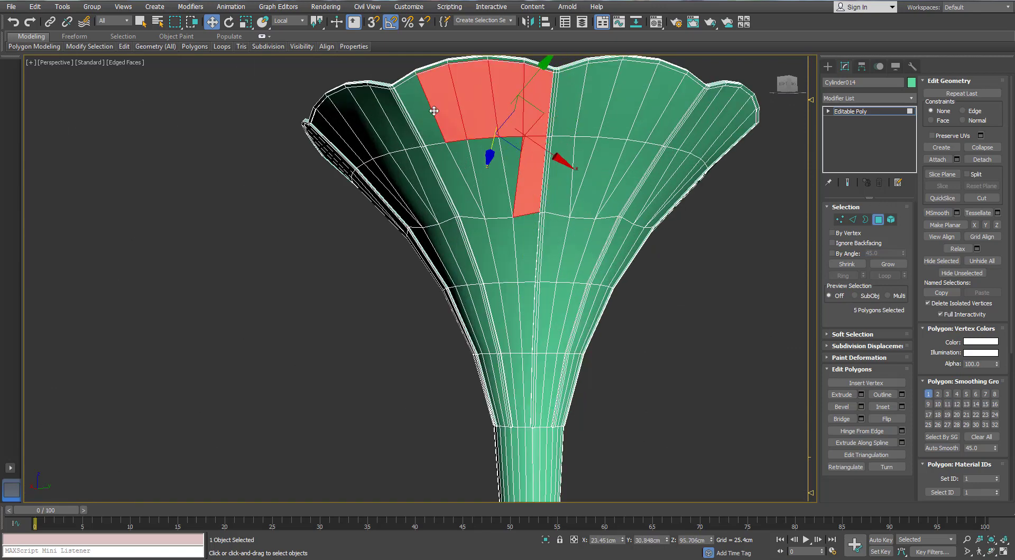
pyautogui.keyDown('ctrl'); pyautogui.click(417, 114); pyautogui.keyUp('ctrl')
pyautogui.keyDown('ctrl'); pyautogui.click(448, 170); pyautogui.keyUp('ctrl')
pyautogui.keyDown('ctrl'); pyautogui.click(466, 164); pyautogui.keyUp('ctrl')
pyautogui.keyDown('ctrl'); pyautogui.click(489, 165); pyautogui.keyUp('ctrl')
pyautogui.keyDown('ctrl'); pyautogui.click(510, 162); pyautogui.keyUp('ctrl')
# Add the remaining lower polygons of the same horn panel to the selection, down to the neck.
pyautogui.keyDown('ctrl'); pyautogui.click(527, 246); pyautogui.keyUp('ctrl')
pyautogui.keyDown('ctrl'); pyautogui.click(527, 315); pyautogui.keyUp('ctrl')
pyautogui.moveTo(526, 363); pyautogui.dragTo(527, 270, button='middle')
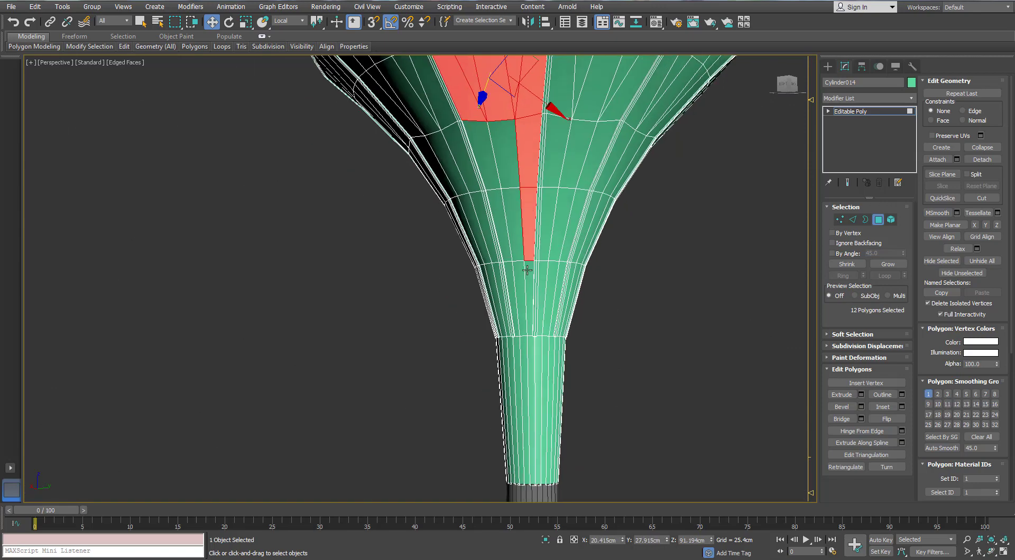
pyautogui.scroll(2, 527, 270)
pyautogui.keyDown('ctrl'); pyautogui.click(525, 277); pyautogui.keyUp('ctrl')
pyautogui.keyDown('ctrl'); pyautogui.click(498, 230); pyautogui.keyUp('ctrl')
pyautogui.keyDown('ctrl'); pyautogui.click(505, 206); pyautogui.keyUp('ctrl')
pyautogui.keyDown('ctrl'); pyautogui.click(469, 116); pyautogui.keyUp('ctrl')
pyautogui.keyDown('ctrl'); pyautogui.click(491, 99); pyautogui.keyUp('ctrl')
pyautogui.moveTo(491, 99); pyautogui.dragTo(511, 273, button='middle')
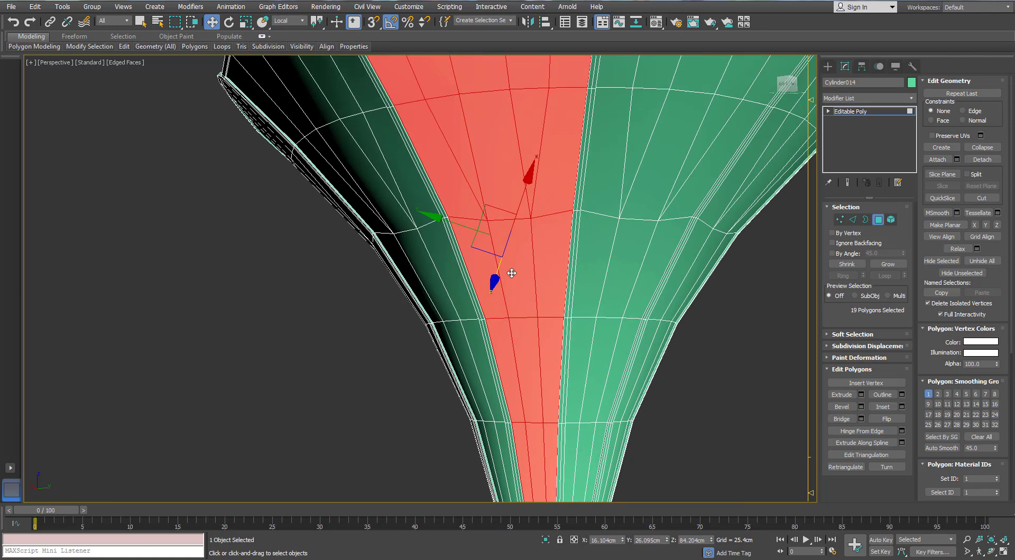
pyautogui.scroll(-4, 511, 273)
pyautogui.scroll(2, 514, 212)
# Detach the selected panel polygons as a separate object and isolate that object.
pyautogui.click(982, 159)
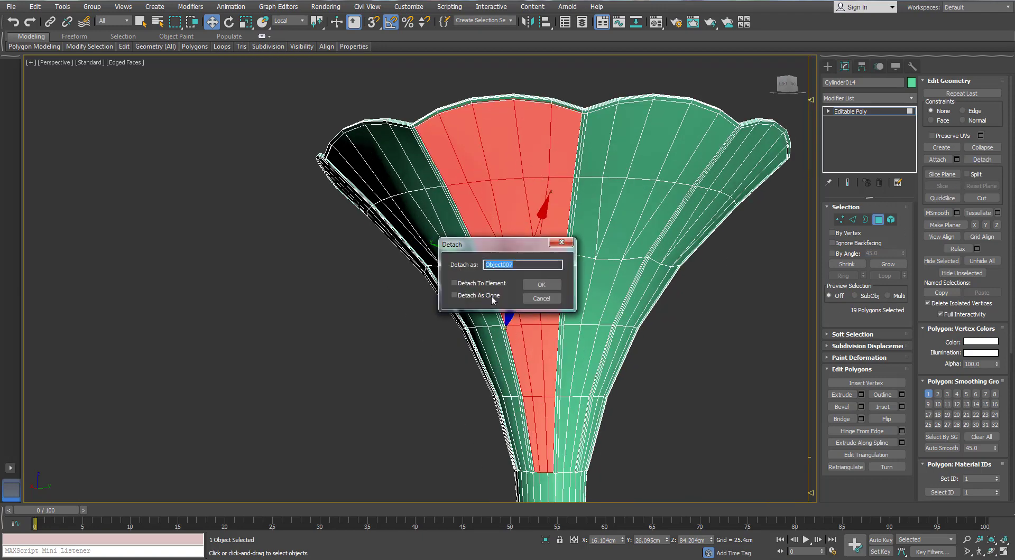
pyautogui.click(542, 284)
pyautogui.click(878, 219)
pyautogui.click(530, 142)
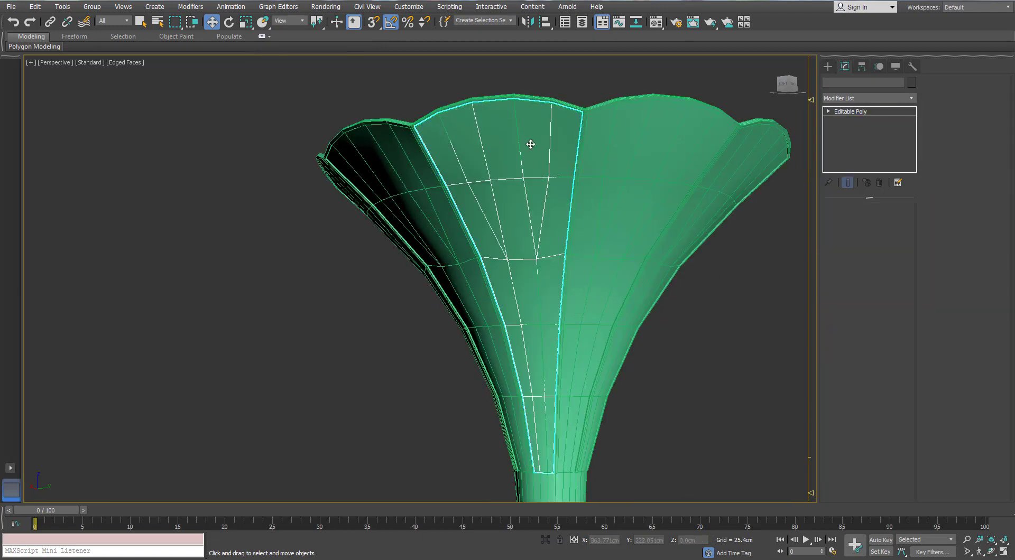
pyautogui.hotkey('alt', 'q')
# Select all polygons of the isolated panel and try out an inset with a reduced amount.
pyautogui.press('4')
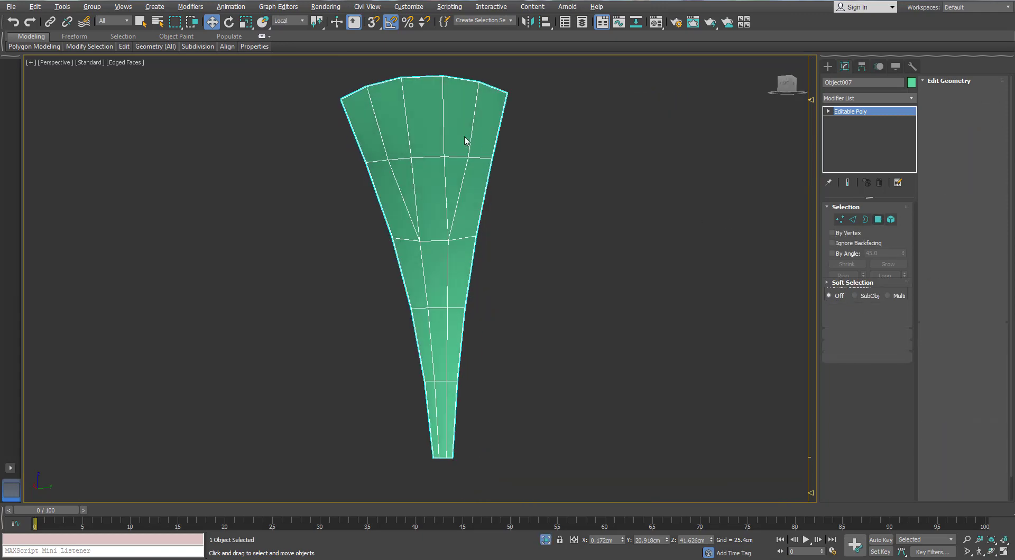
pyautogui.click(467, 141)
pyautogui.hotkey('ctrl', 'a')
pyautogui.moveTo(531, 252); pyautogui.dragTo(552, 243, button='middle')
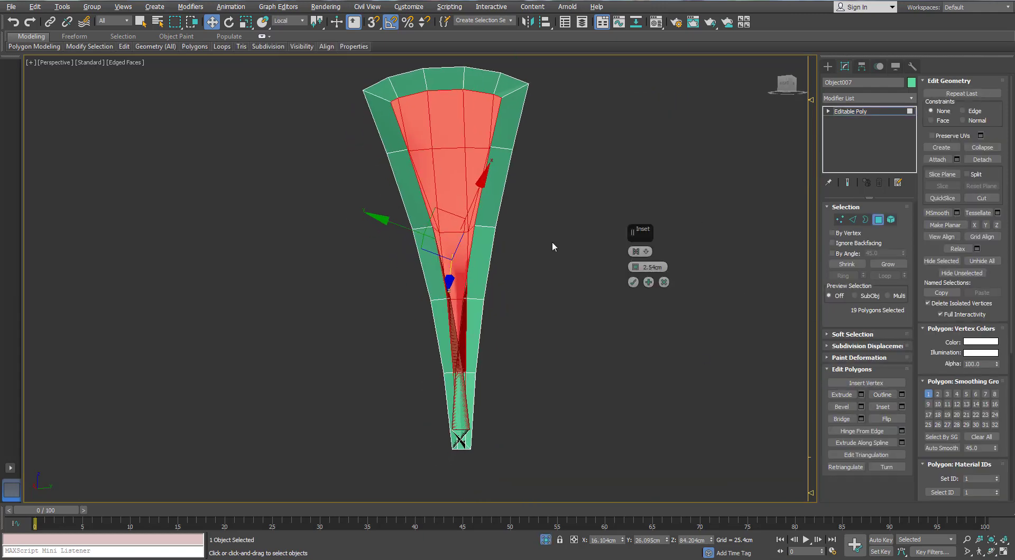
pyautogui.rightClick(636, 266)
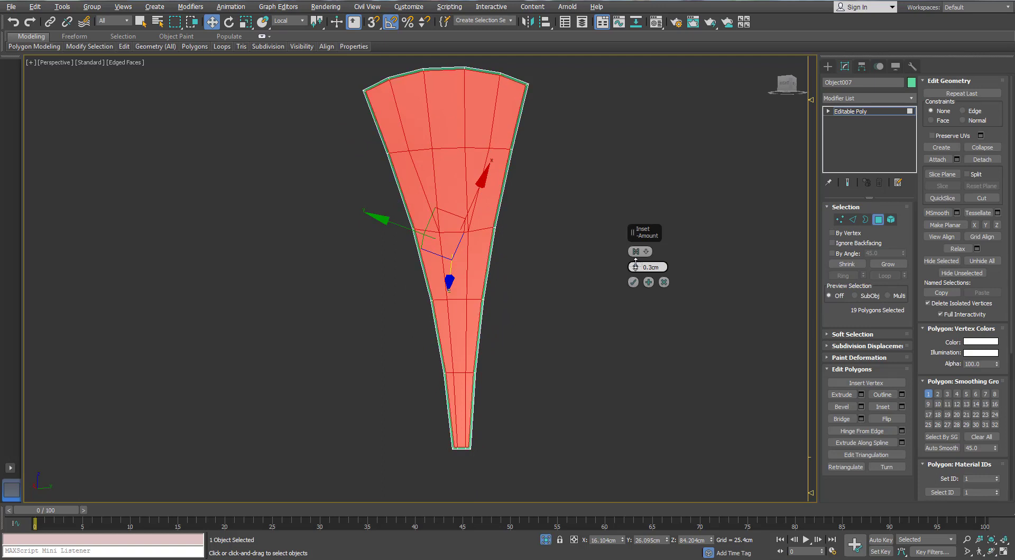
pyautogui.moveTo(637, 268); pyautogui.dragTo(635, 262)
# Leave the panel's narrow bottom row out of the selection and set the inset amount to 1.137 cm.
pyautogui.moveTo(464, 351); pyautogui.dragTo(484, 265, button='middle')
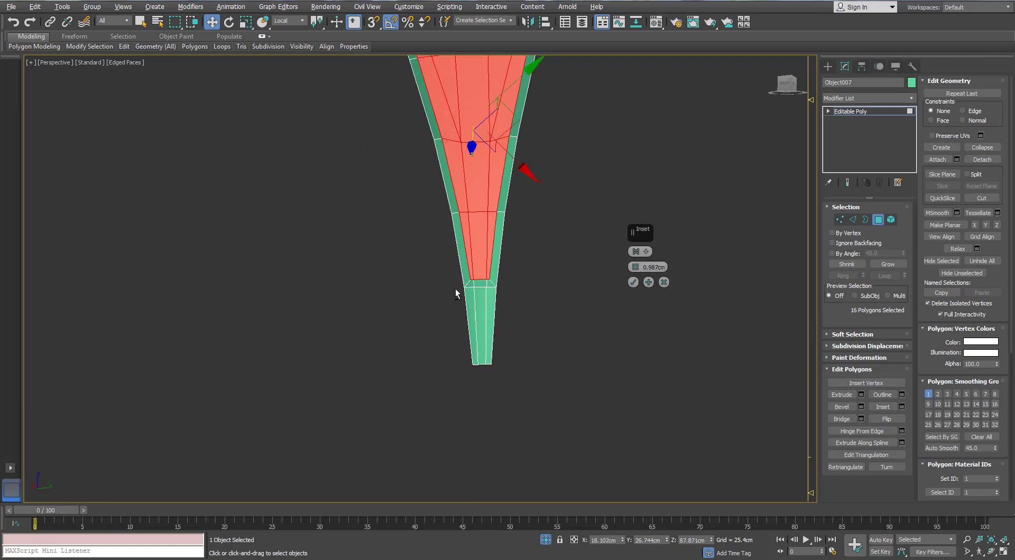
pyautogui.moveTo(476, 216); pyautogui.dragTo(482, 342, button='middle')
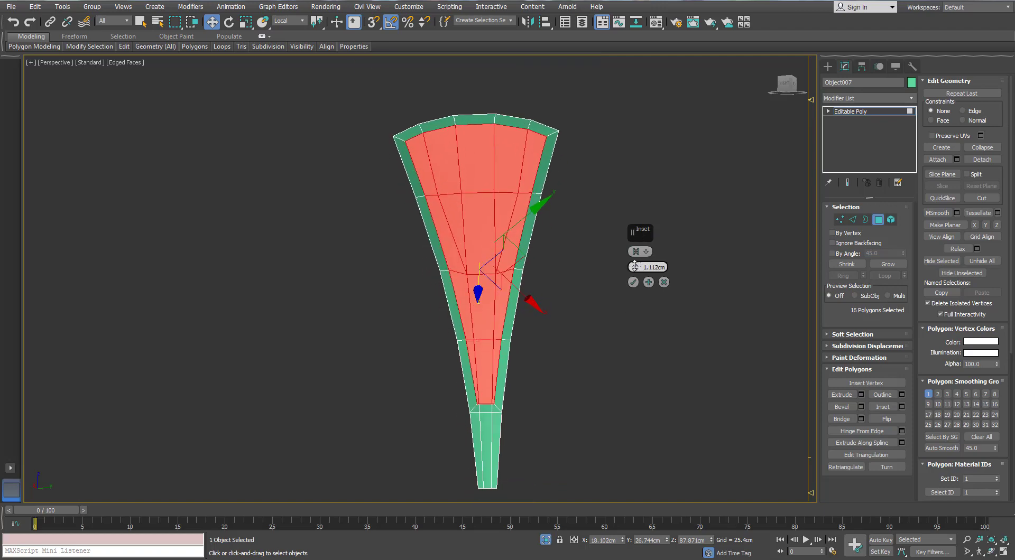
pyautogui.moveTo(635, 266); pyautogui.dragTo(635, 265)
pyautogui.moveTo(547, 256)
pyautogui.keyDown('alt'); pyautogui.mouseDown(button='middle')
pyautogui.moveTo(503, 290)
pyautogui.moveTo(548, 261)
pyautogui.mouseUp(button='middle'); pyautogui.keyUp('alt')
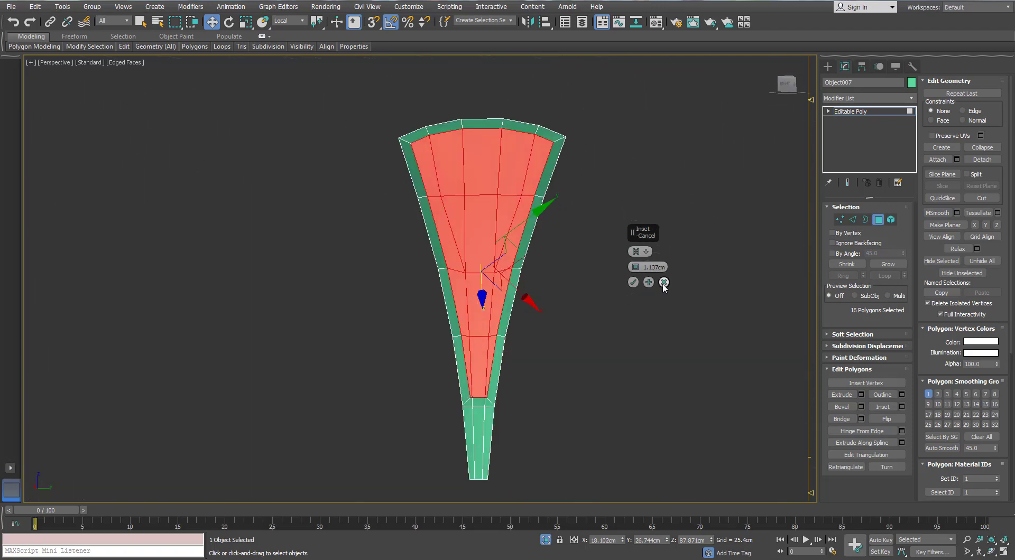
# Restore the polygon selection above the panel's bottom row and inset it by 1.137 cm.
pyautogui.click(850, 221)
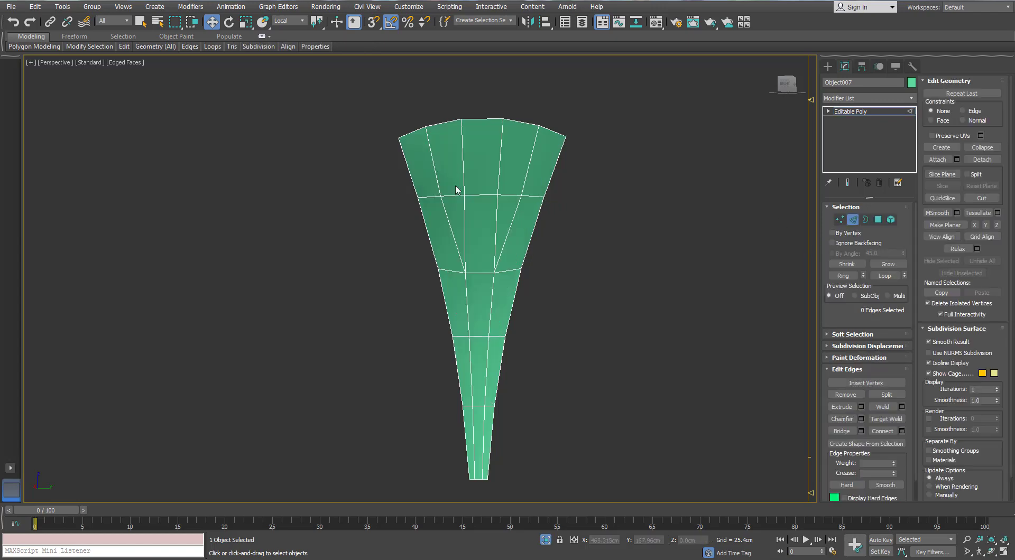
pyautogui.click(877, 220)
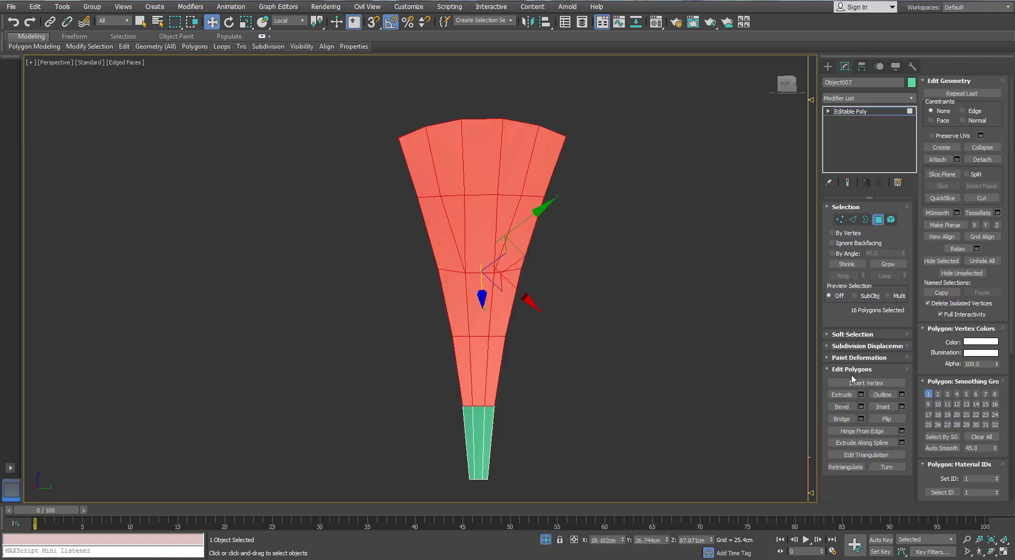
pyautogui.click(901, 406)
pyautogui.moveTo(519, 304); pyautogui.dragTo(525, 286, button='middle')
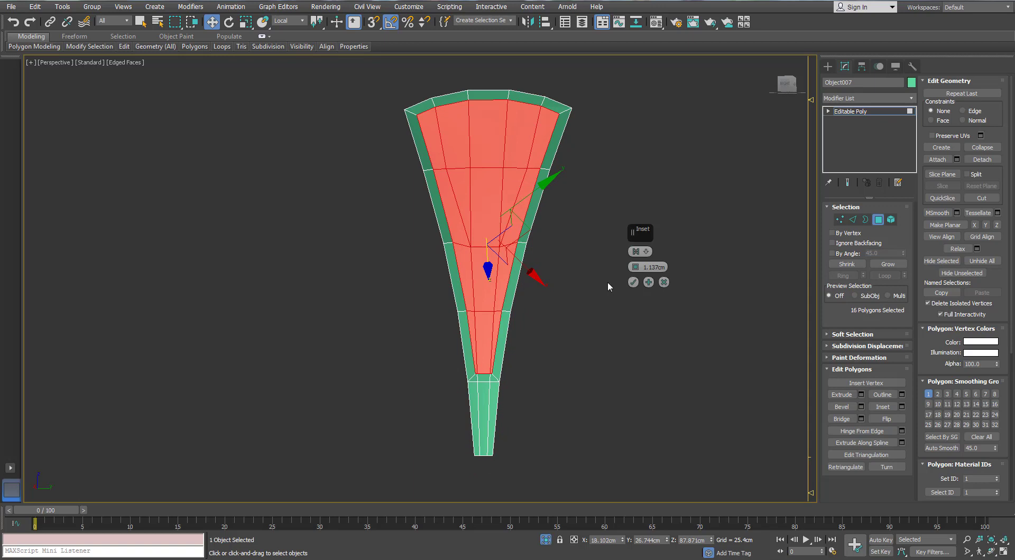
pyautogui.click(647, 283)
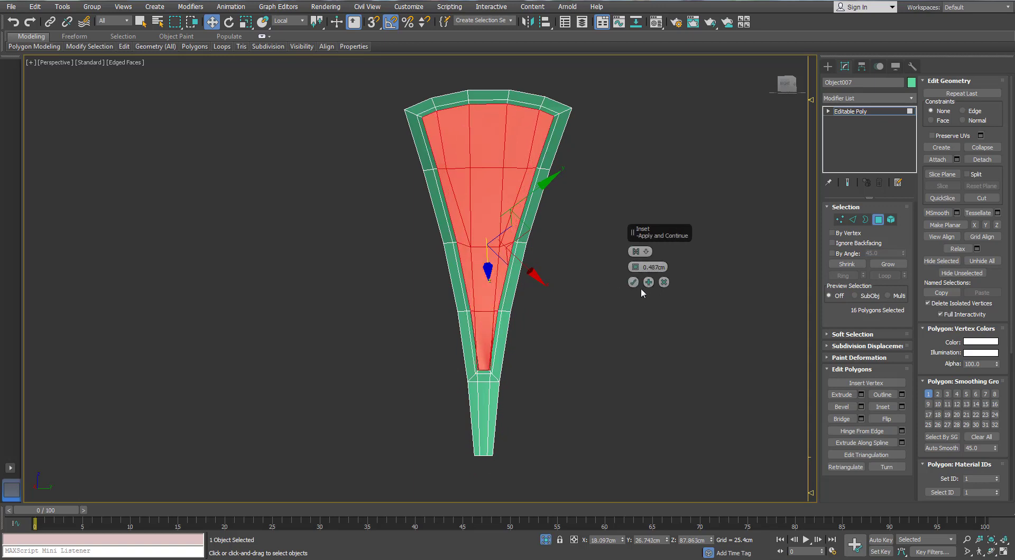
# Scale the two middle vertices on the inset's narrow bottom edge closer together.
pyautogui.scroll(5, 491, 401)
pyautogui.click(839, 219)
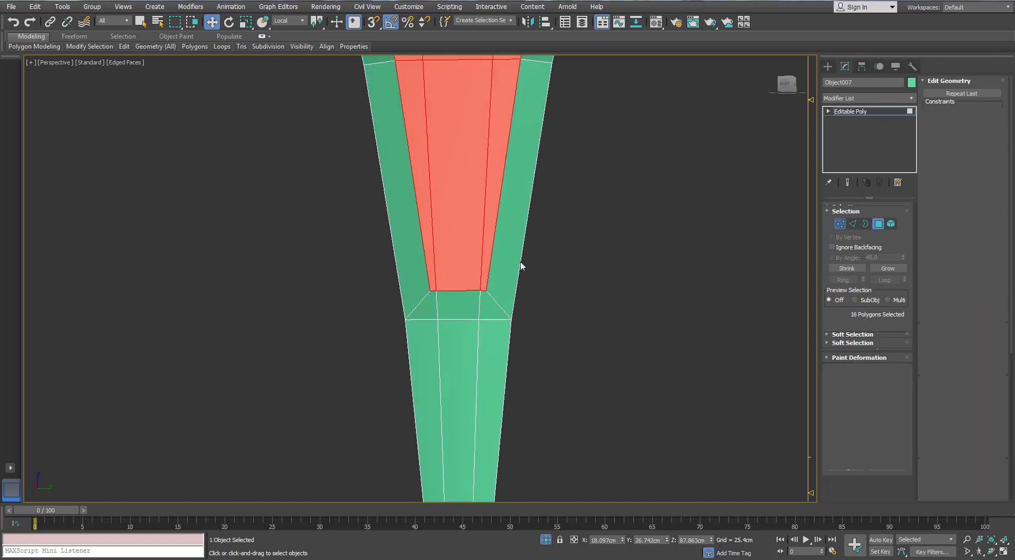
pyautogui.press('r')
pyautogui.moveTo(532, 290); pyautogui.dragTo(507, 294)
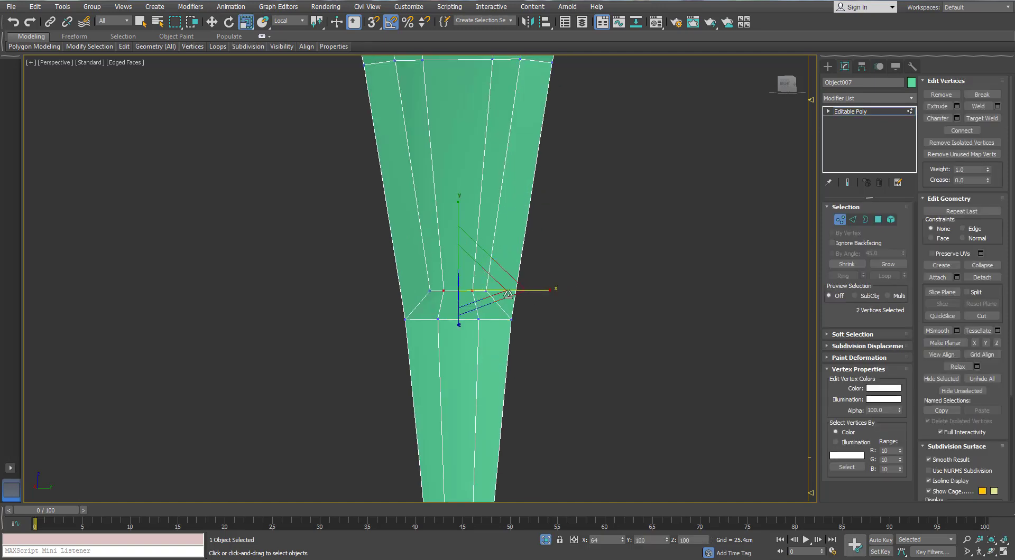
# Constrain vertex edits to edges and scale the middle vertex pairs of the next two crosswise rows closer together.
pyautogui.scroll(-3, 481, 298)
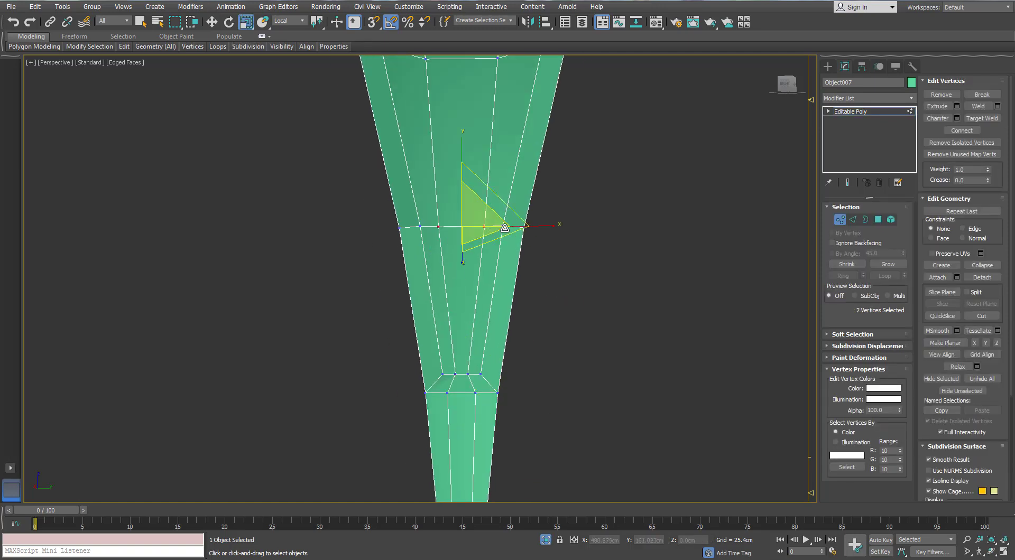
pyautogui.keyDown('alt'); pyautogui.moveTo(505, 229); pyautogui.dragTo(534, 227, button='middle'); pyautogui.keyUp('alt')
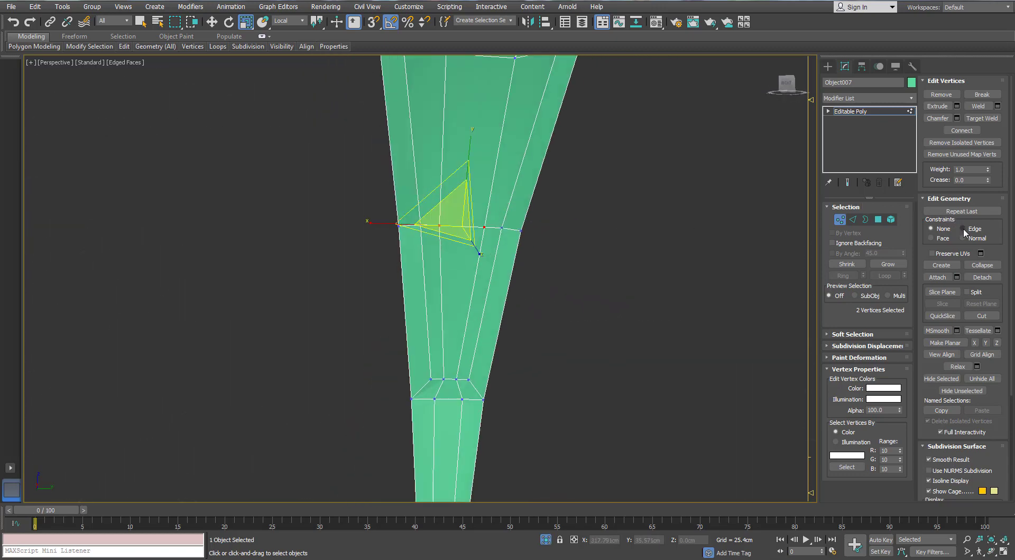
pyautogui.scroll(-3, 415, 267)
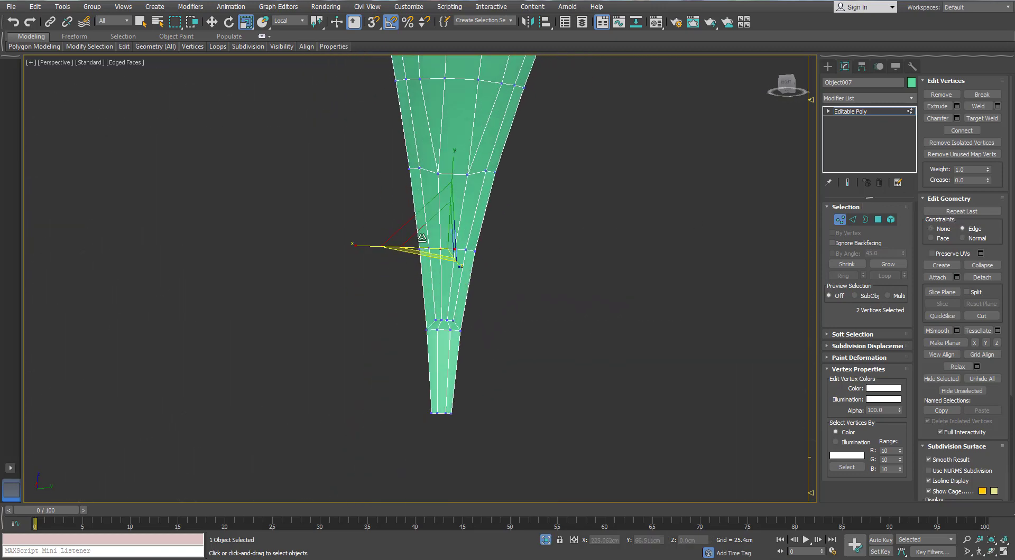
pyautogui.click(438, 174)
pyautogui.keyDown('alt'); pyautogui.moveTo(379, 170); pyautogui.dragTo(389, 227, button='middle'); pyautogui.keyUp('alt')
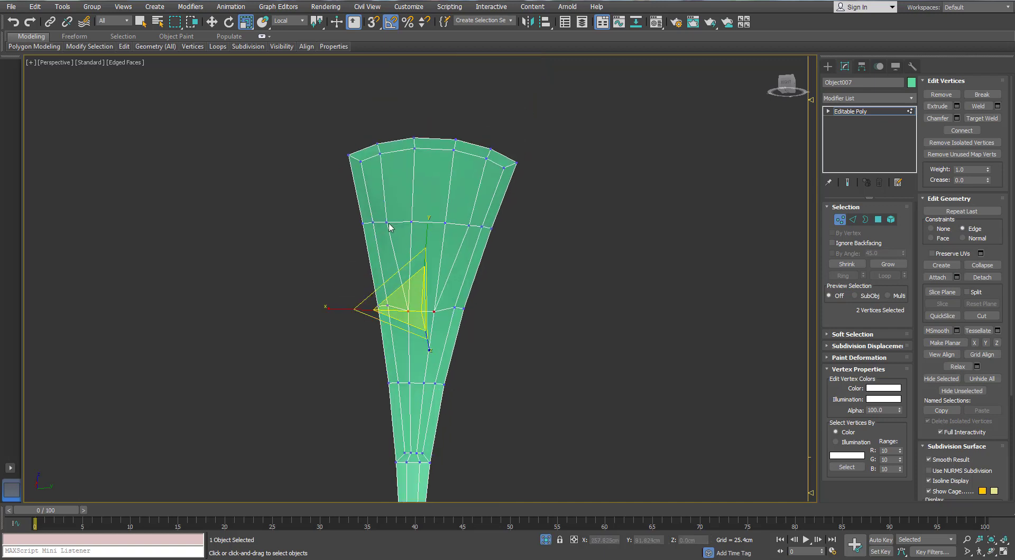
# Using the View coordinate system, scale the outer vertex pair of the panel's upper crosswise row along Y to even their spacing.
pyautogui.click(290, 21)
pyautogui.click(285, 30)
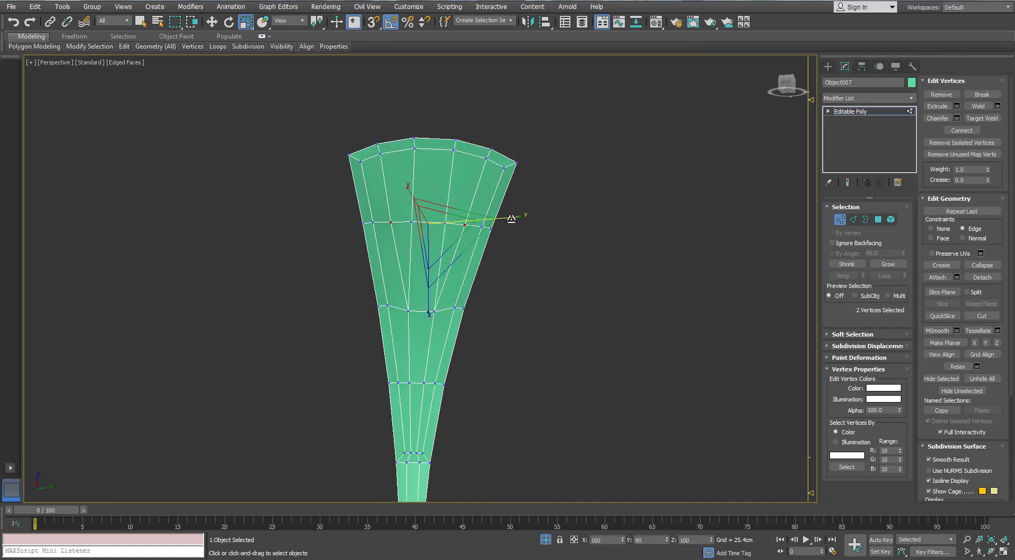
# Inset the panel's inner polygons by 0.362 cm to form a thin border strip.
pyautogui.press('4')
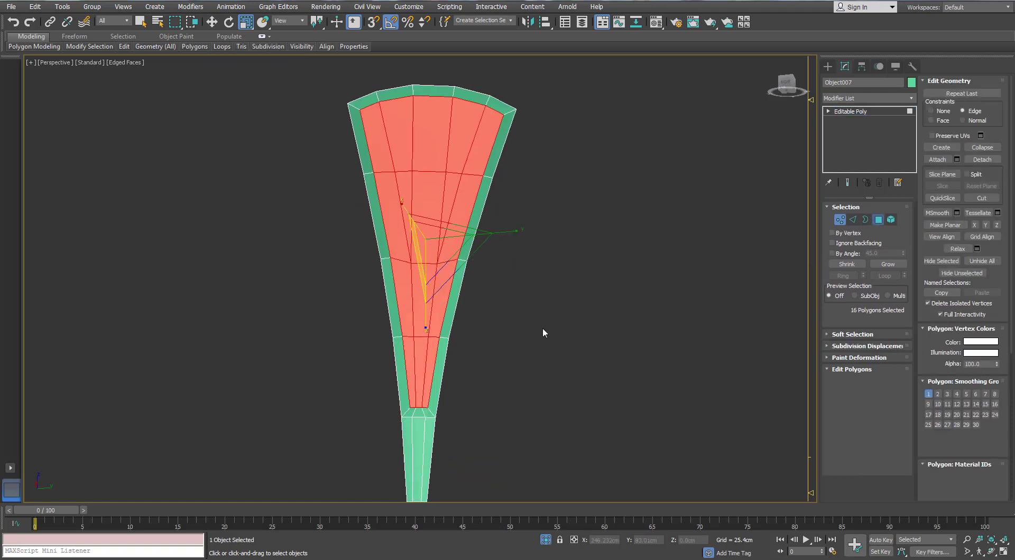
pyautogui.click(902, 406)
pyautogui.moveTo(402, 273); pyautogui.dragTo(397, 261, button='middle')
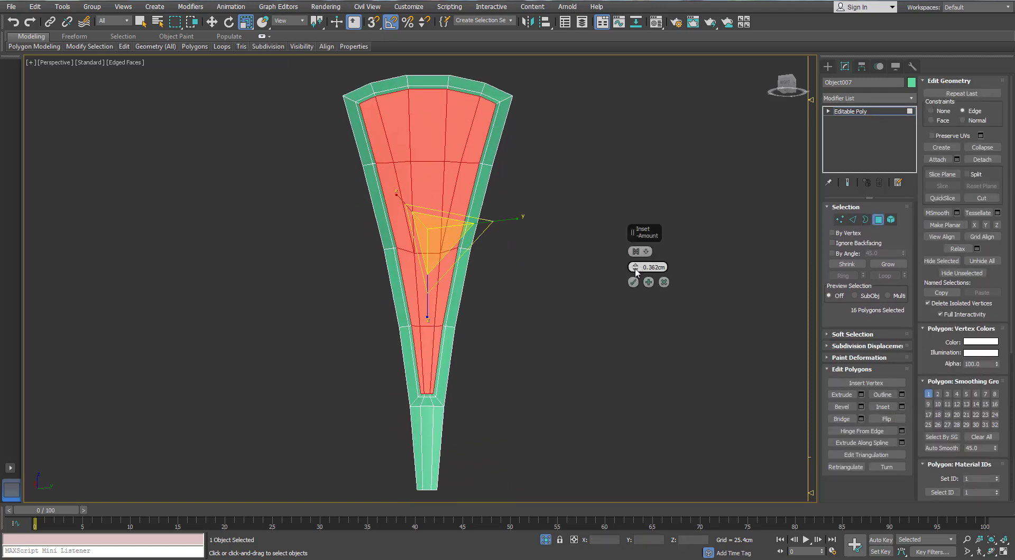
pyautogui.click(633, 284)
pyautogui.moveTo(453, 216); pyautogui.dragTo(453, 248, button='middle')
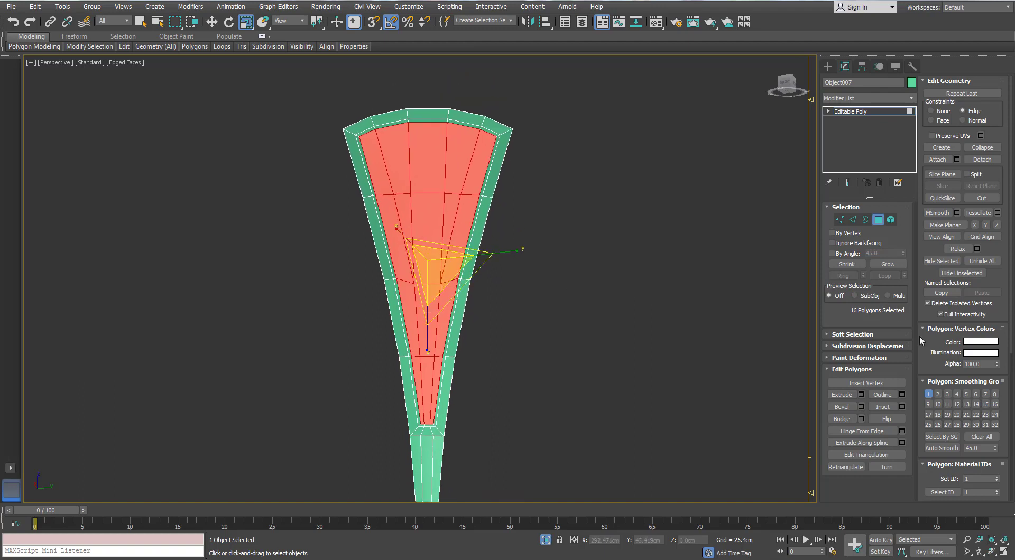
# Try a second inset of 1.18 cm on the panel's inner polygons.
pyautogui.click(900, 407)
pyautogui.moveTo(628, 268); pyautogui.dragTo(635, 265)
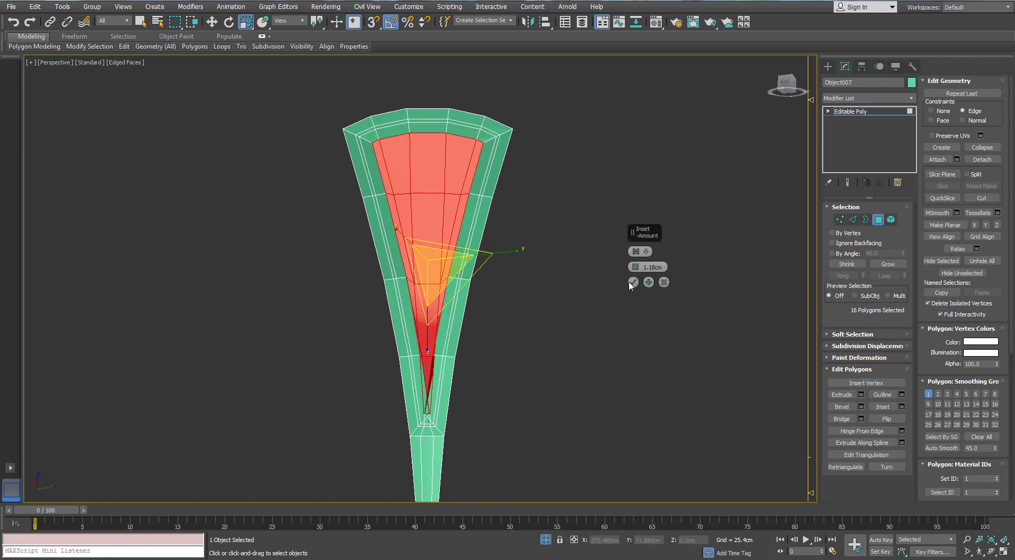
pyautogui.click(633, 283)
pyautogui.moveTo(464, 283); pyautogui.dragTo(463, 234, button='middle')
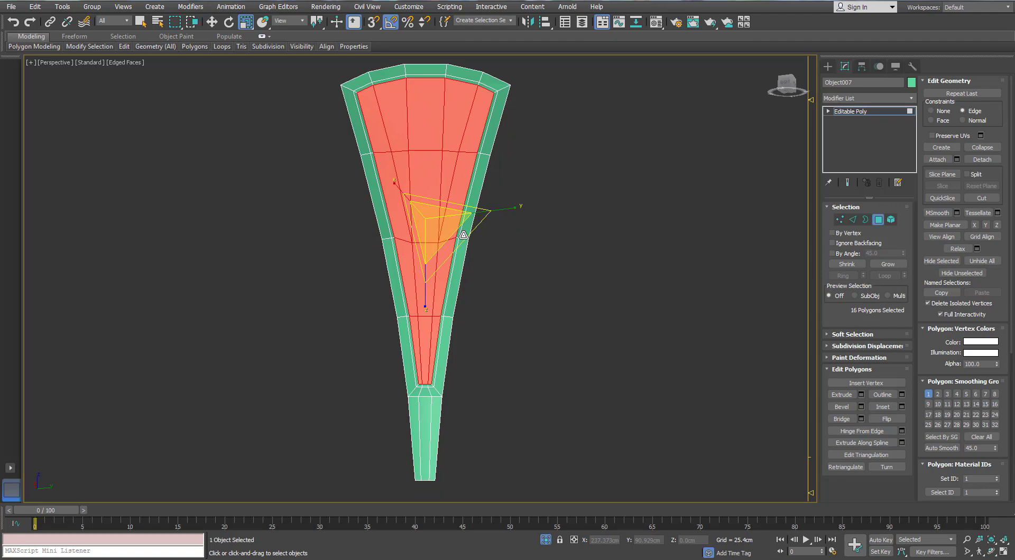
# Select the polygons of the thin border strip, invert the selection and delete the rest of the panel.
pyautogui.scroll(4, 440, 108)
pyautogui.press('2')
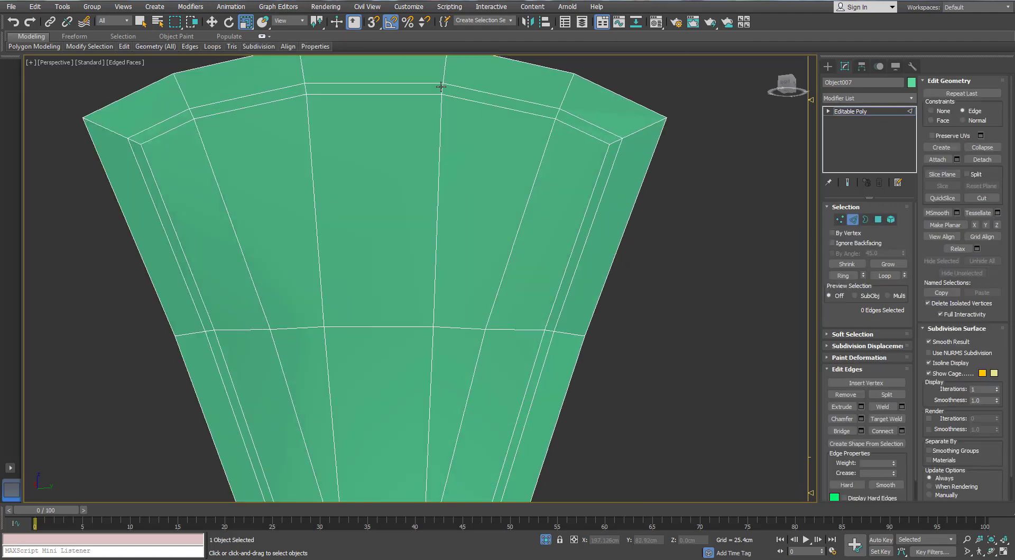
pyautogui.scroll(-5, 455, 113)
pyautogui.moveTo(471, 206); pyautogui.dragTo(471, 93, button='middle')
pyautogui.press('4')
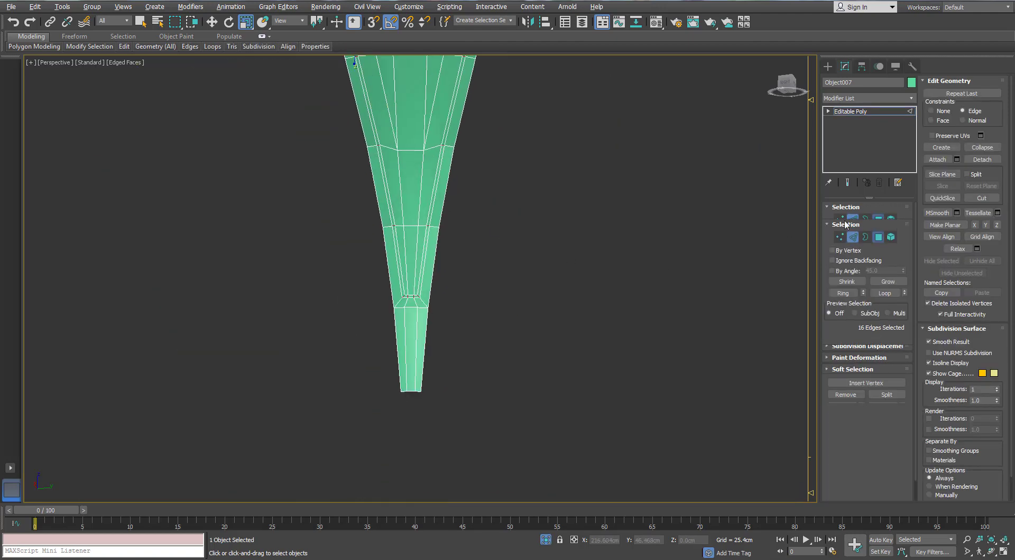
pyautogui.scroll(3, 400, 192)
pyautogui.hotkey('ctrl', 'i')
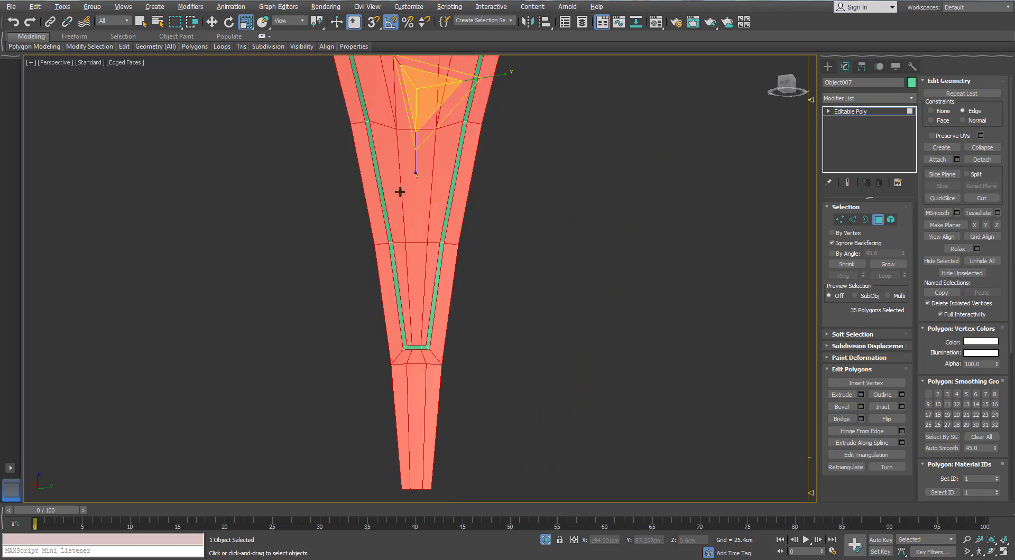
pyautogui.press('Delete')
# Exit isolation and add a Shell modifier to the border strip with an outer amount of 0.178 cm.
pyautogui.hotkey('alt', 'q')
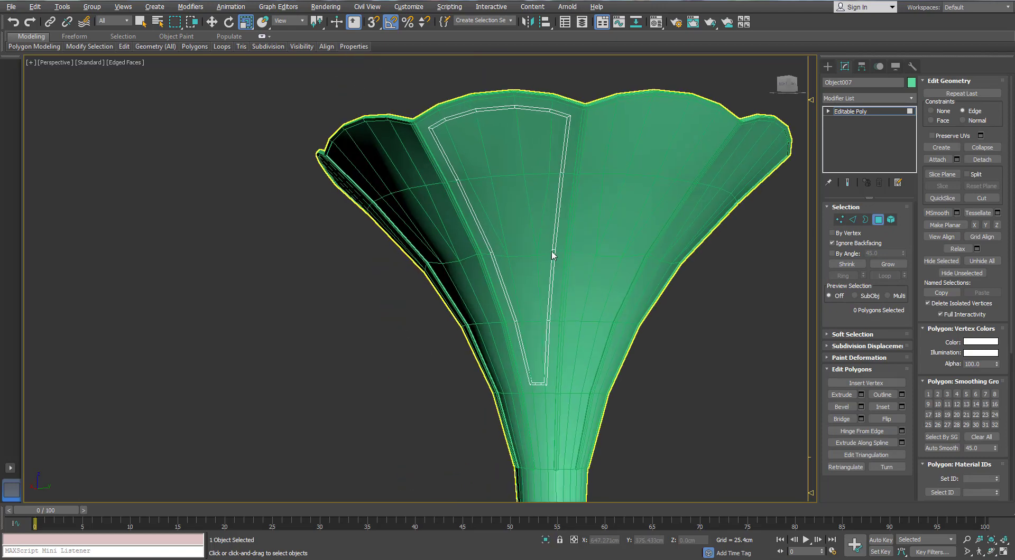
pyautogui.keyDown('alt'); pyautogui.moveTo(509, 168); pyautogui.dragTo(533, 144, button='middle'); pyautogui.keyUp('alt')
pyautogui.scroll(2, 533, 144)
pyautogui.click(881, 221)
pyautogui.scroll(3, 657, 157)
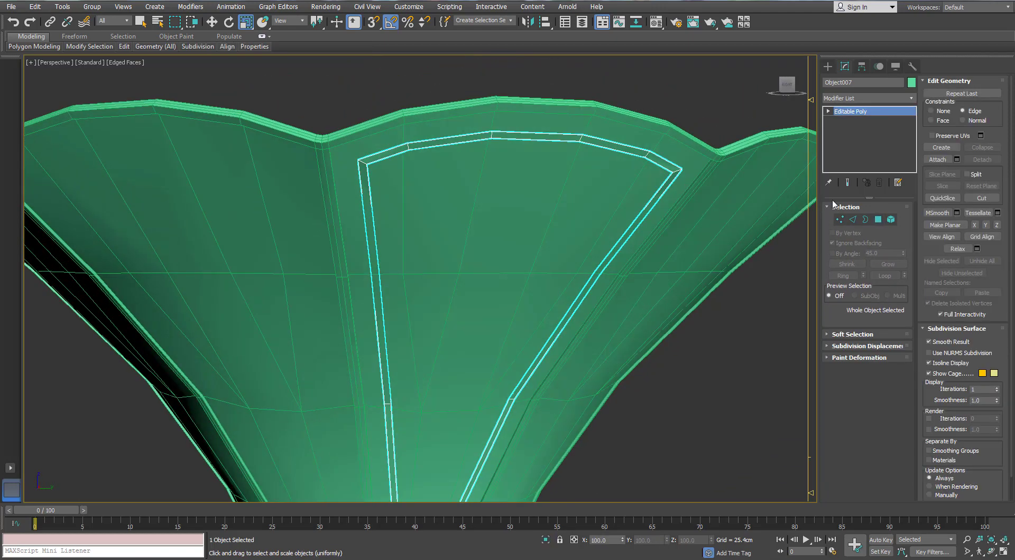
pyautogui.click(911, 100)
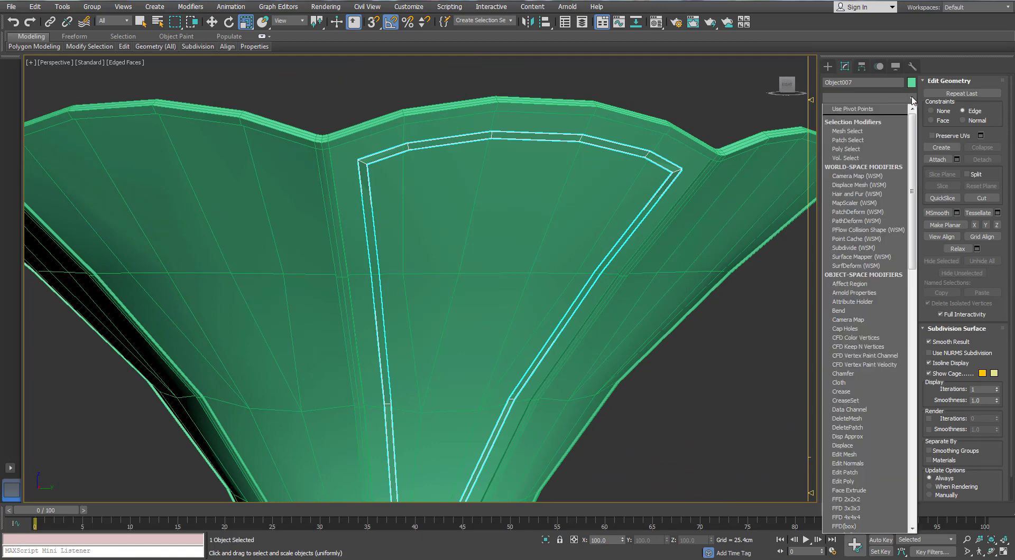
pyautogui.write('sh')
pyautogui.press('Return')
pyautogui.rightClick(901, 222)
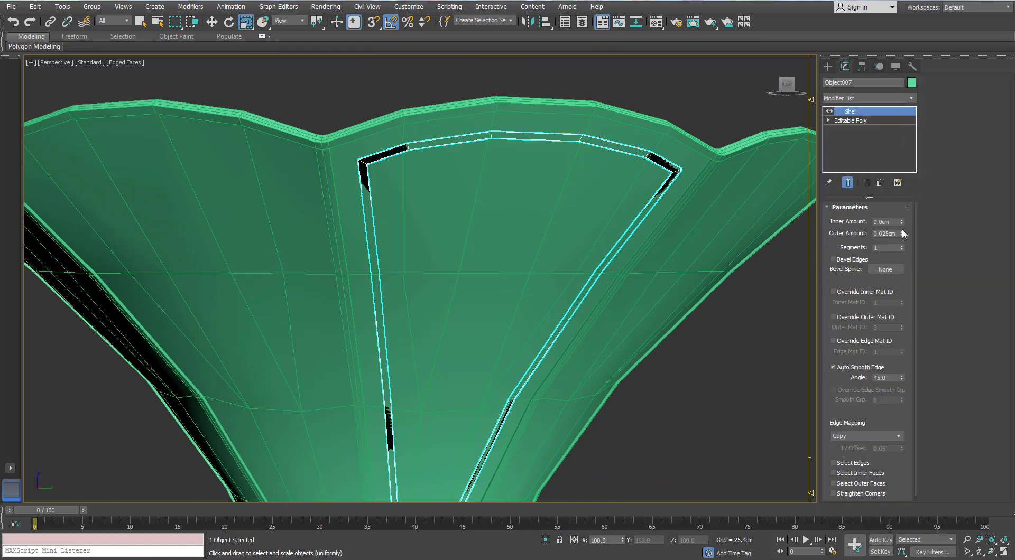
# Assign the 01 - Default material to the strip and horn together and change their wireframe colour to black.
pyautogui.scroll(-6, 557, 194)
pyautogui.keyDown('ctrl'); pyautogui.click(520, 221); pyautogui.keyUp('ctrl')
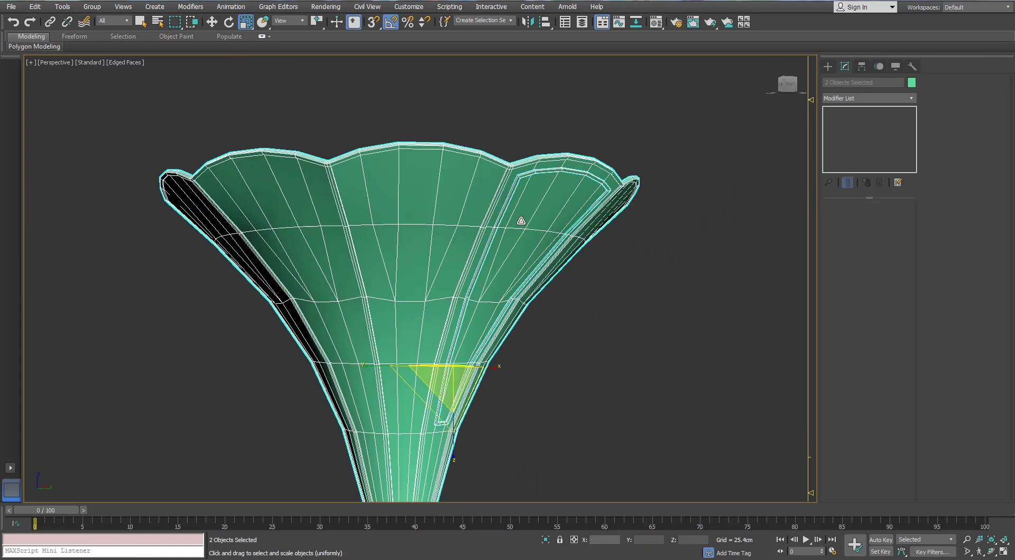
pyautogui.press('m')
pyautogui.click(639, 211)
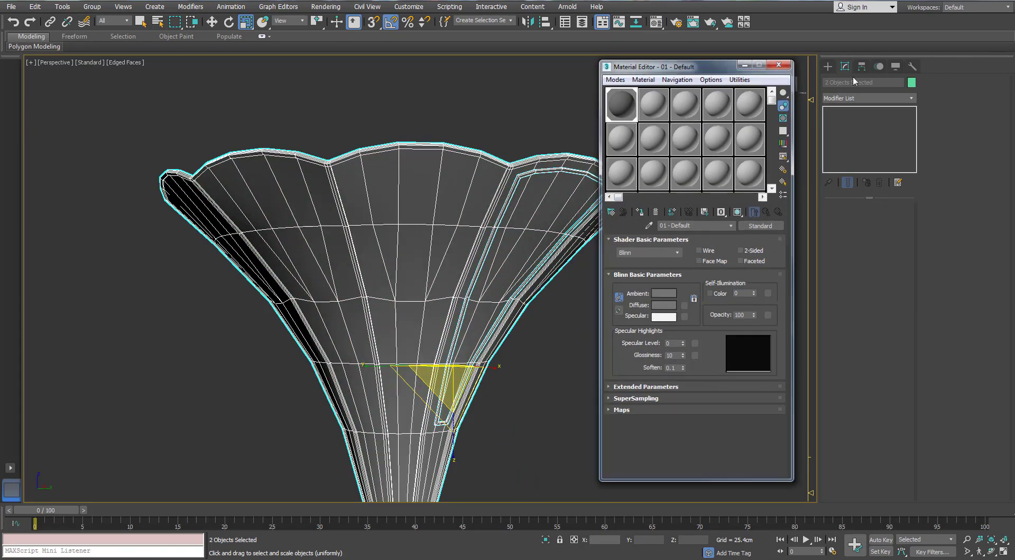
pyautogui.press('m')
pyautogui.click(910, 82)
pyautogui.click(680, 321)
pyautogui.click(600, 324)
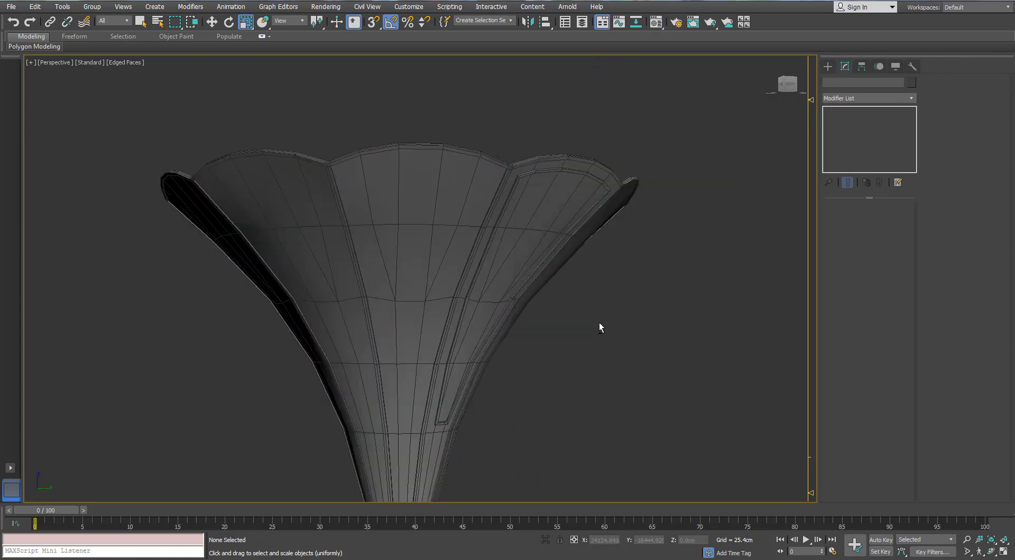
# Set the strip's Shell outer amount to 0.2 cm and convert the strip to an Editable Poly.
pyautogui.click(468, 182)
pyautogui.scroll(3, 468, 182)
pyautogui.scroll(3, 469, 182)
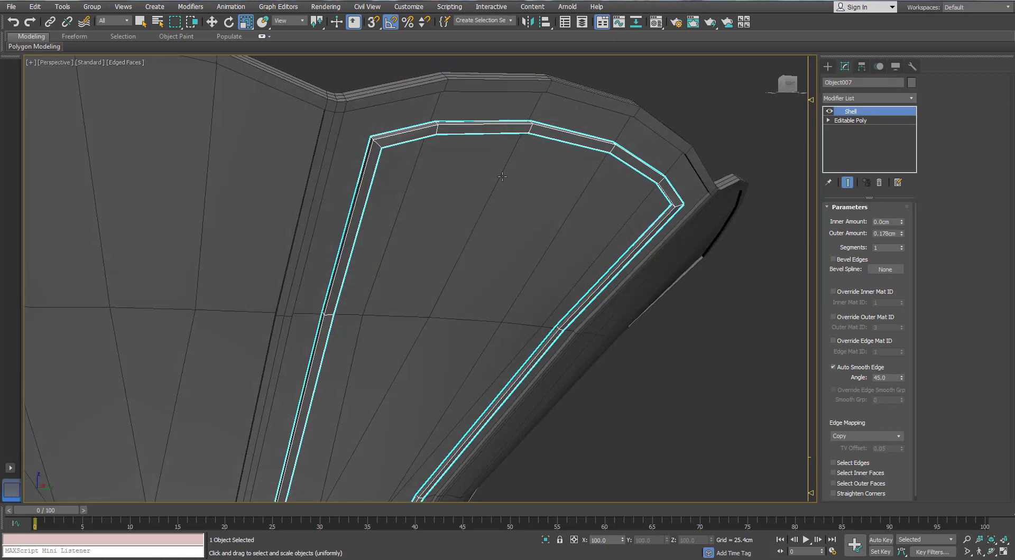
pyautogui.keyDown('alt'); pyautogui.moveTo(468, 181); pyautogui.dragTo(539, 167, button='middle'); pyautogui.keyUp('alt')
pyautogui.click(902, 232)
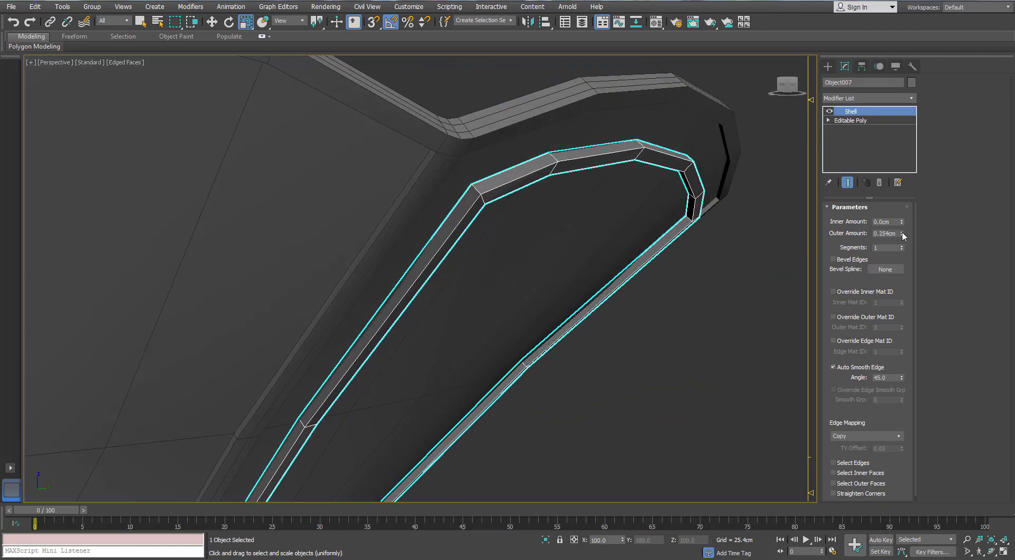
pyautogui.click(903, 233)
pyautogui.doubleClick(902, 233)
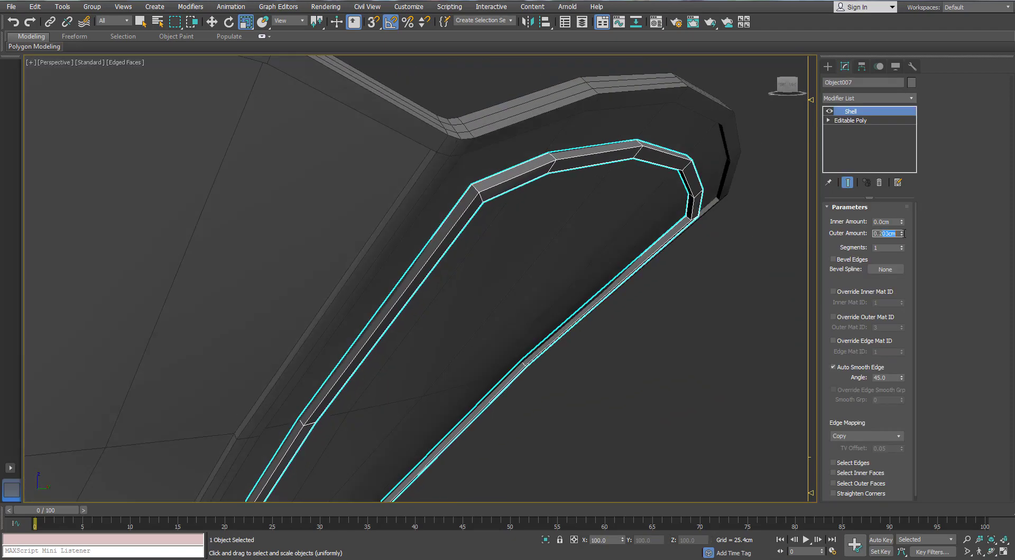
pyautogui.keyDown('alt'); pyautogui.moveTo(526, 194); pyautogui.dragTo(521, 136, button='middle'); pyautogui.keyUp('alt')
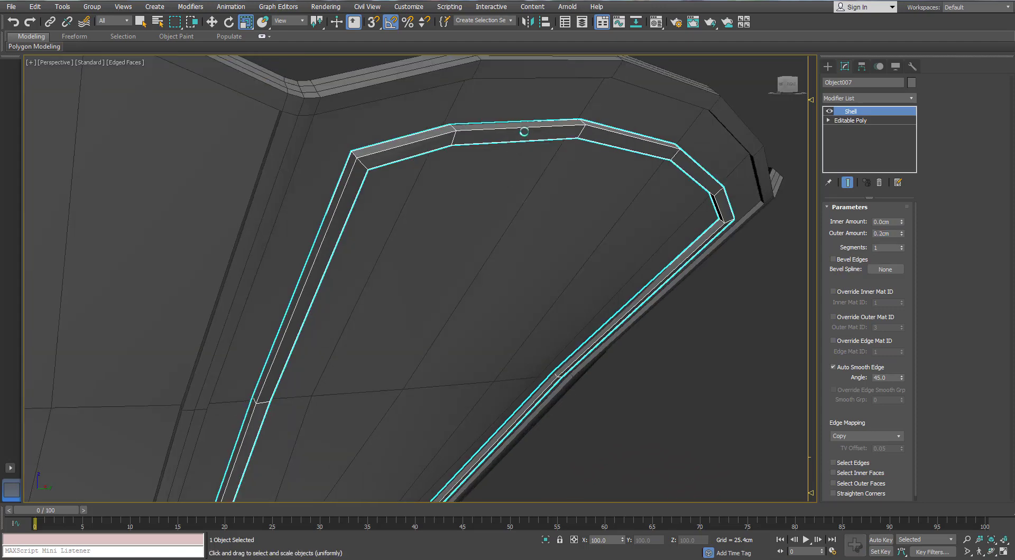
pyautogui.rightClick(524, 131)
pyautogui.click(504, 245)
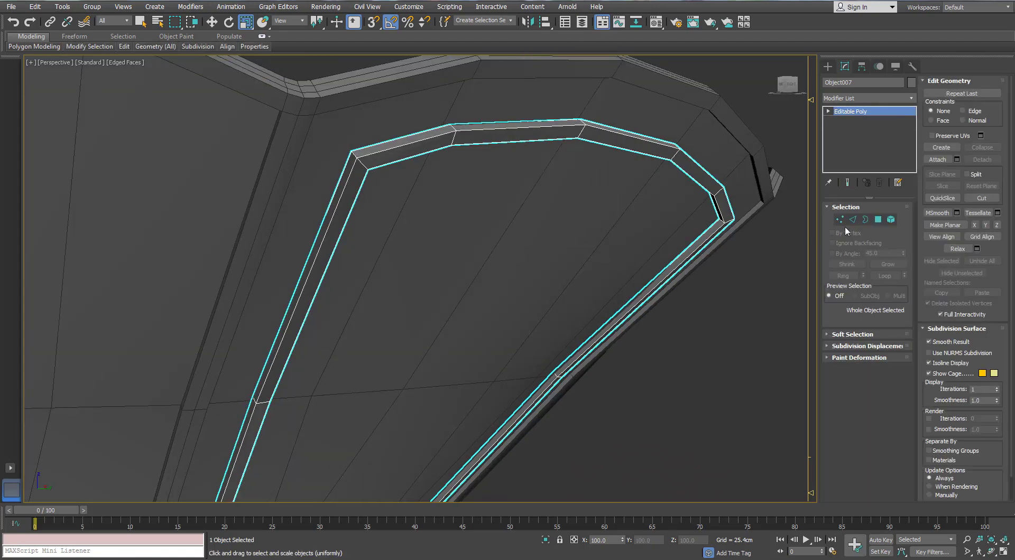
# Chamfer the long edges running around the border strip.
pyautogui.click(852, 219)
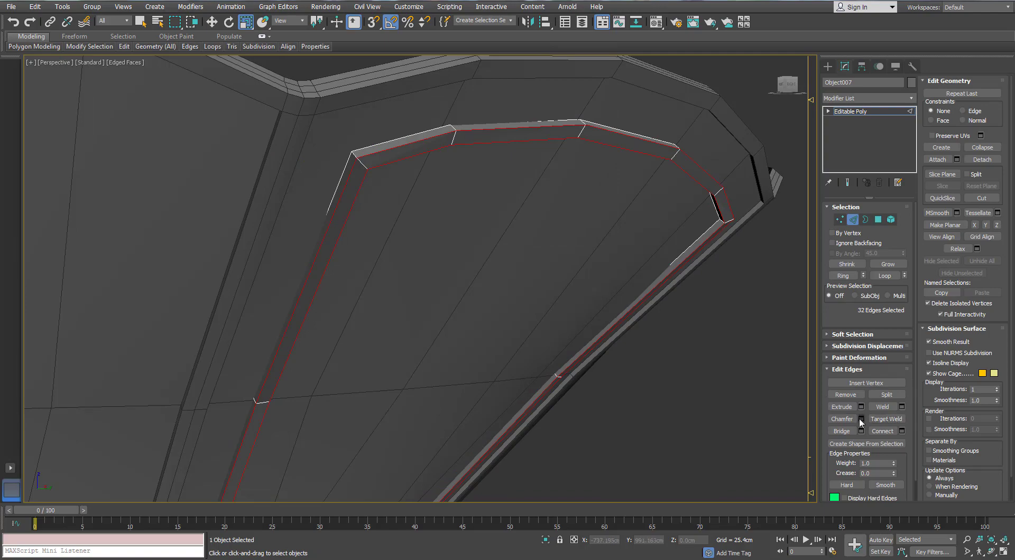
pyautogui.click(861, 419)
pyautogui.rightClick(635, 266)
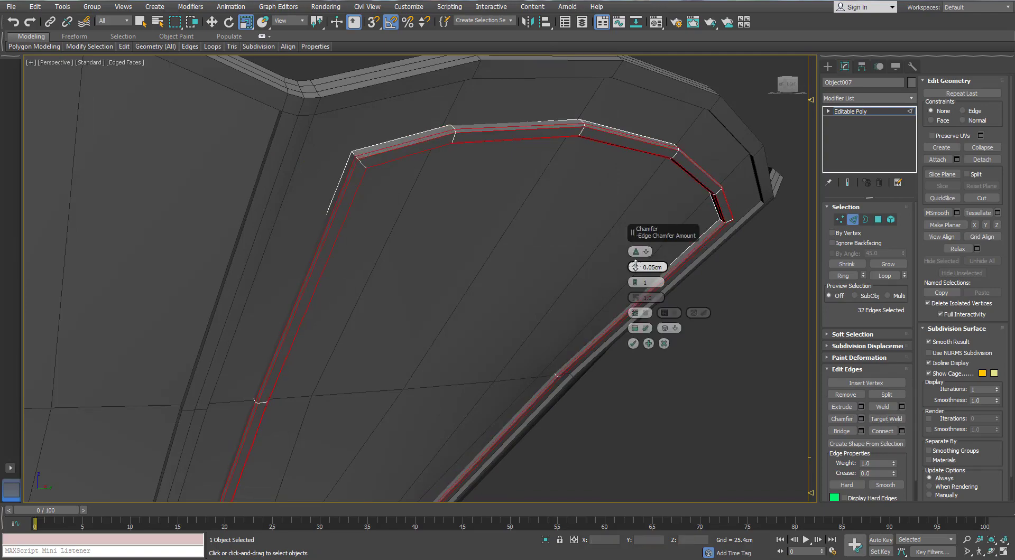
pyautogui.moveTo(636, 267); pyautogui.dragTo(636, 264)
pyautogui.keyDown('alt'); pyautogui.moveTo(533, 225); pyautogui.dragTo(568, 212, button='middle'); pyautogui.keyUp('alt')
pyautogui.click(633, 344)
pyautogui.press('2')
# Center the border strip's pivot on the object and make one copy of the strip scaled uniformly to about 54.3%.
pyautogui.keyDown('alt'); pyautogui.moveTo(667, 263); pyautogui.dragTo(549, 251, button='middle'); pyautogui.keyUp('alt')
pyautogui.scroll(-4, 549, 251)
pyautogui.keyDown('alt'); pyautogui.moveTo(516, 148); pyautogui.dragTo(529, 211, button='middle'); pyautogui.keyUp('alt')
pyautogui.click(861, 67)
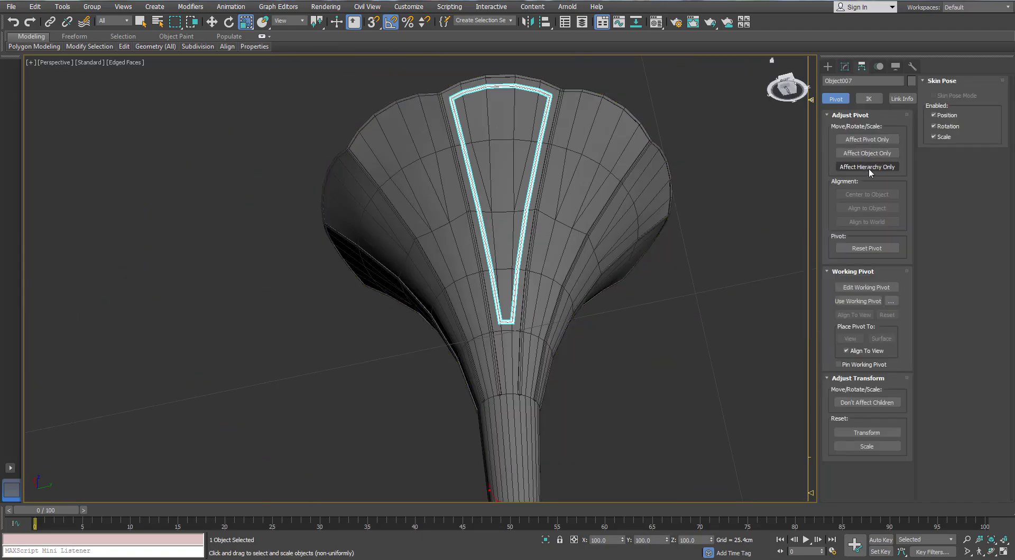
pyautogui.keyDown('alt'); pyautogui.moveTo(543, 171); pyautogui.dragTo(508, 179, button='middle'); pyautogui.keyUp('alt')
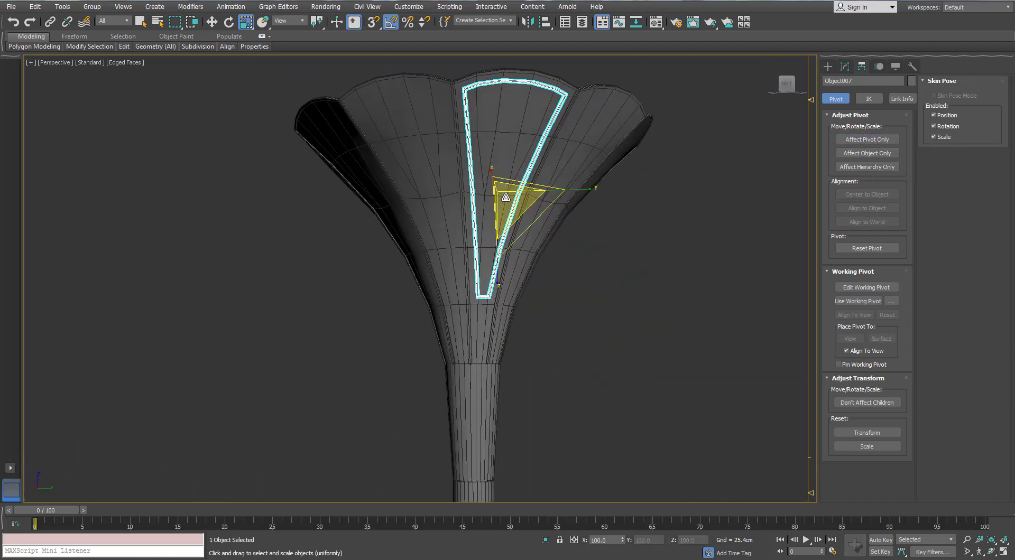
pyautogui.keyDown('shift'); pyautogui.moveTo(505, 197); pyautogui.dragTo(491, 246); pyautogui.keyUp('shift')
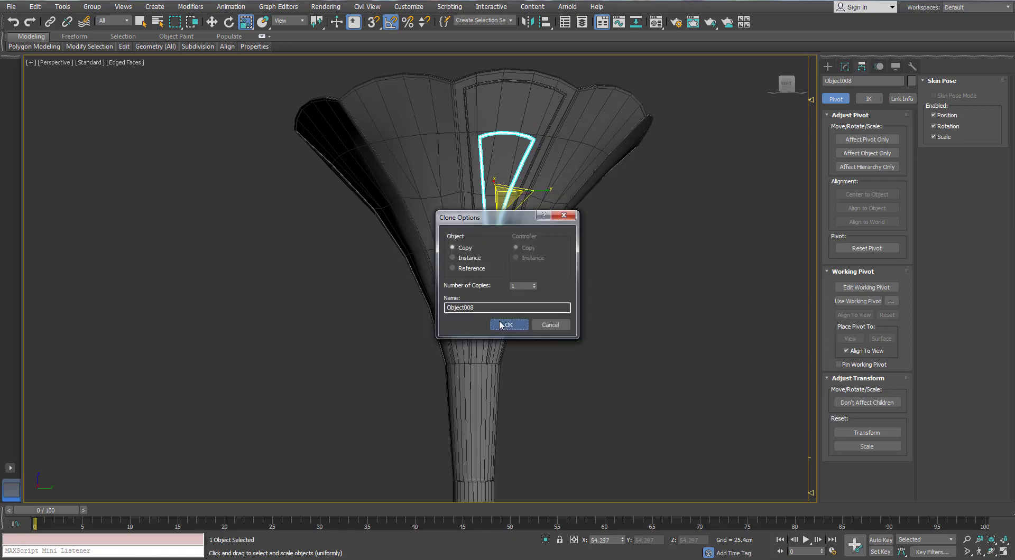
pyautogui.click(506, 324)
# Move the scaled-down copy inside the larger border strip, close to the horn's outer surface.
pyautogui.keyDown('alt'); pyautogui.moveTo(506, 324); pyautogui.dragTo(575, 227, button='middle'); pyautogui.keyUp('alt')
pyautogui.scroll(3, 487, 209)
pyautogui.press('w')
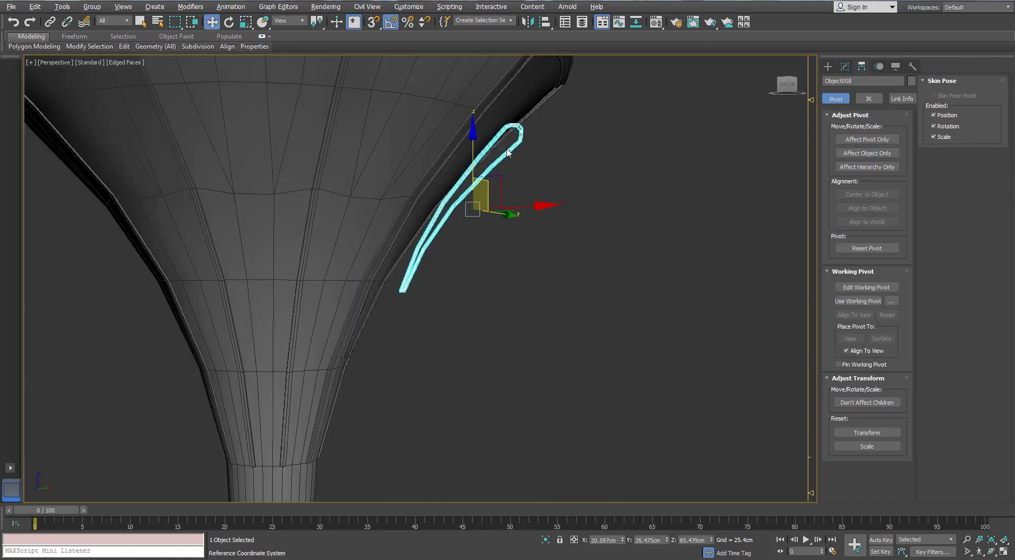
pyautogui.keyDown('alt'); pyautogui.moveTo(507, 153); pyautogui.dragTo(482, 190, button='middle'); pyautogui.keyUp('alt')
pyautogui.click(289, 22)
pyautogui.click(284, 58)
pyautogui.press('f')
pyautogui.scroll(-8, 442, 144)
pyautogui.scroll(5, 442, 144)
# Using the Screen coordinate system, rotate the smaller strip to follow the horn's flare and move it against the surface.
pyautogui.click(281, 37)
pyautogui.press('e')
pyautogui.scroll(2, 482, 190)
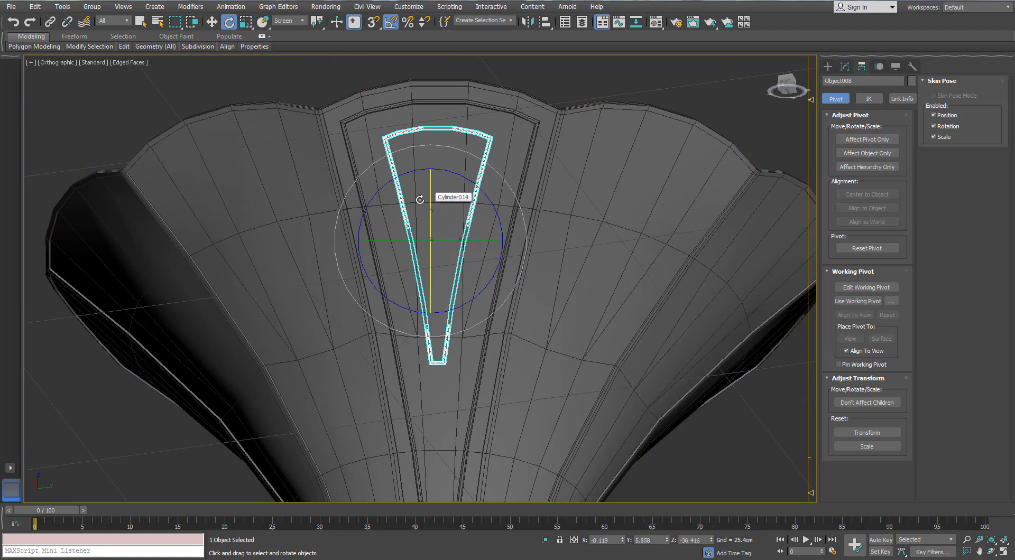
pyautogui.keyDown('alt'); pyautogui.moveTo(420, 200); pyautogui.dragTo(489, 207, button='middle'); pyautogui.keyUp('alt')
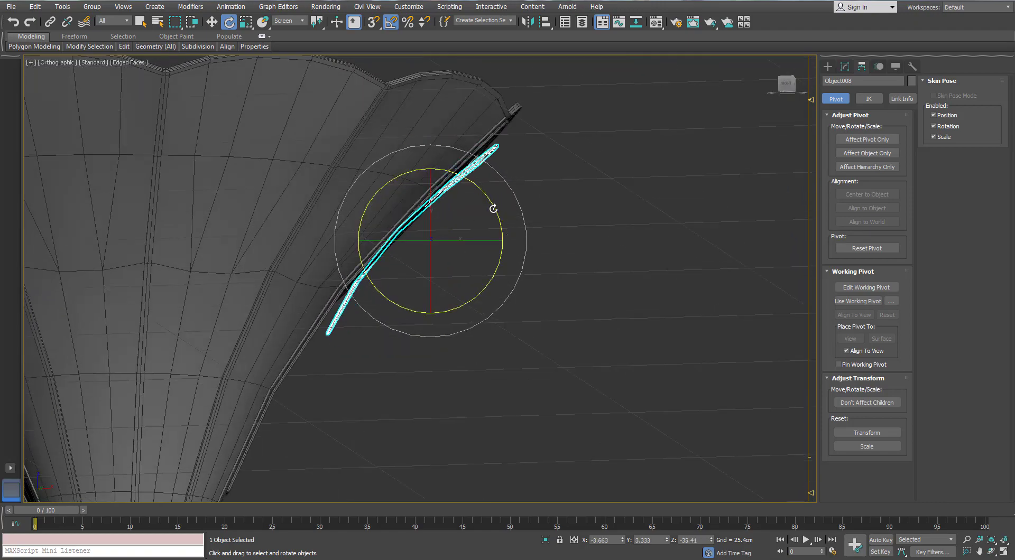
pyautogui.press('w')
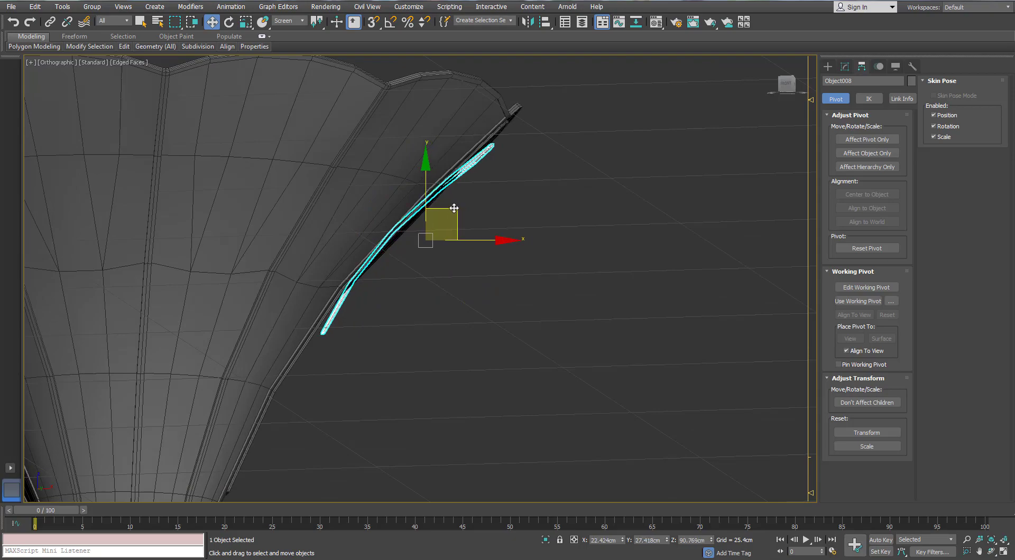
# Thicken the smaller strip with a Push modifier set to 0.229 cm.
pyautogui.keyDown('alt'); pyautogui.moveTo(453, 208); pyautogui.dragTo(371, 179, button='middle'); pyautogui.keyUp('alt')
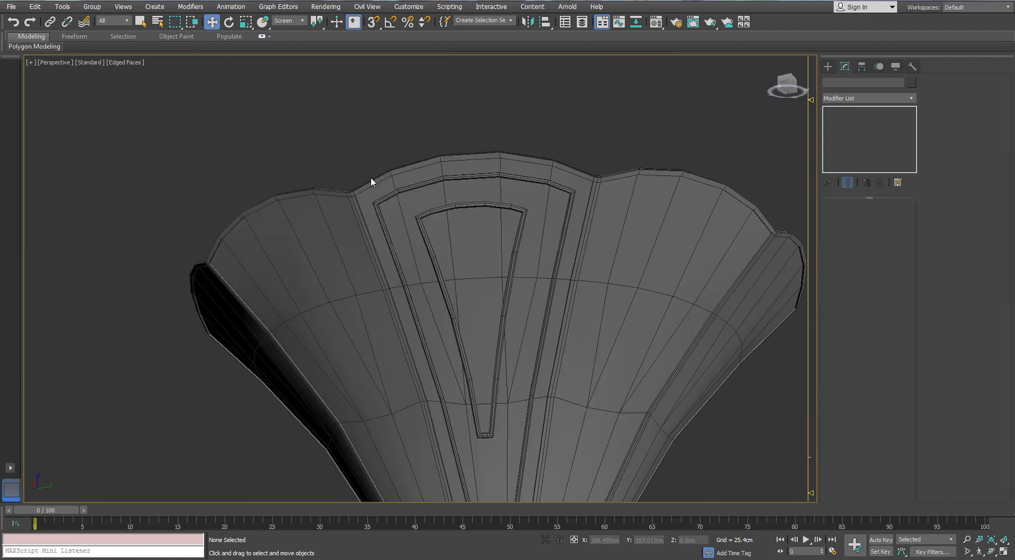
pyautogui.scroll(-3, 370, 176)
pyautogui.keyDown('alt'); pyautogui.moveTo(369, 177); pyautogui.dragTo(322, 262, button='middle'); pyautogui.keyUp('alt')
pyautogui.scroll(2, 370, 253)
# Edit only the pivot of the smaller border strip and align it to the horn's pivot point on X, Y and Z.
pyautogui.click(432, 250)
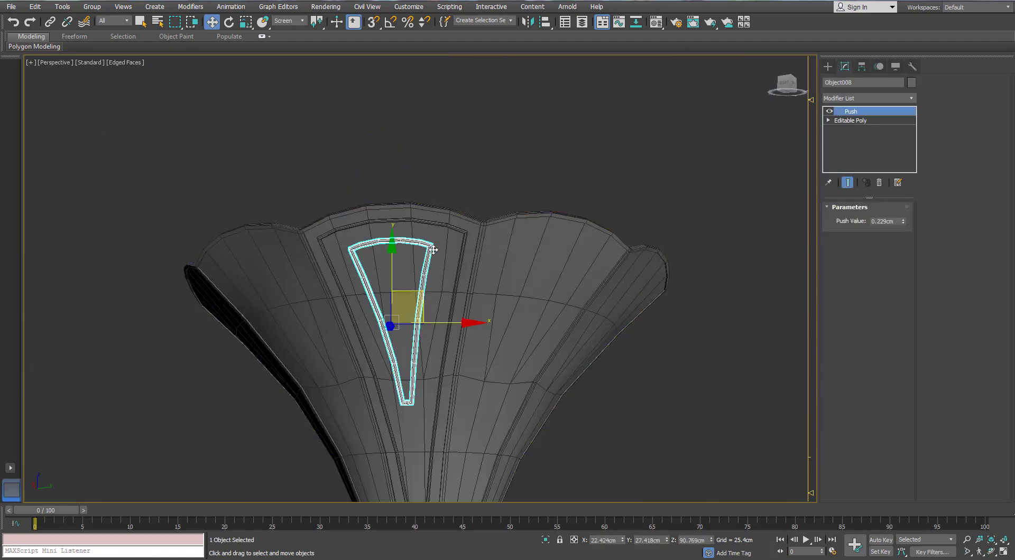
pyautogui.keyDown('alt'); pyautogui.moveTo(433, 250); pyautogui.dragTo(582, 174, button='middle'); pyautogui.keyUp('alt')
pyautogui.click(862, 67)
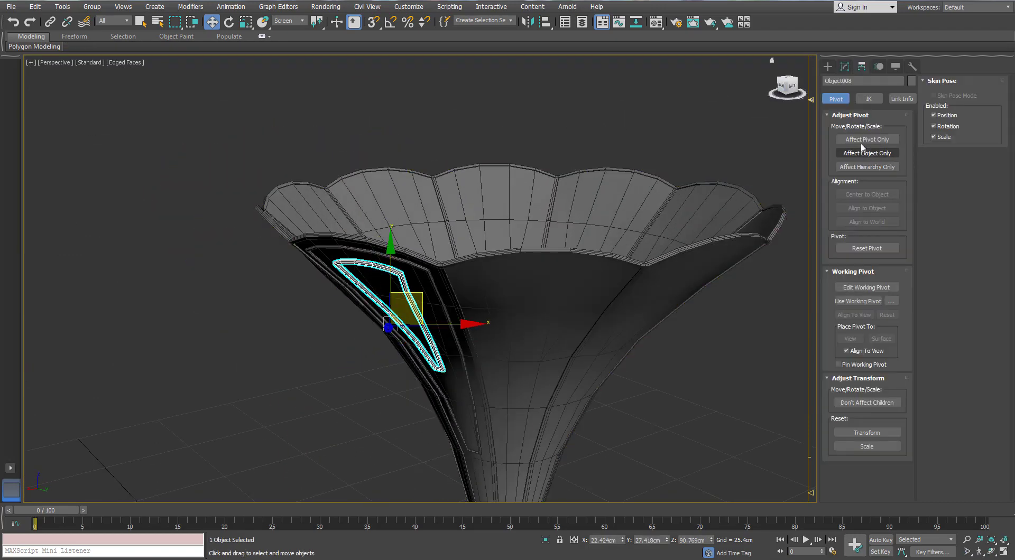
pyautogui.click(866, 139)
pyautogui.keyDown('alt'); pyautogui.moveTo(401, 201); pyautogui.dragTo(364, 58, button='middle'); pyautogui.keyUp('alt')
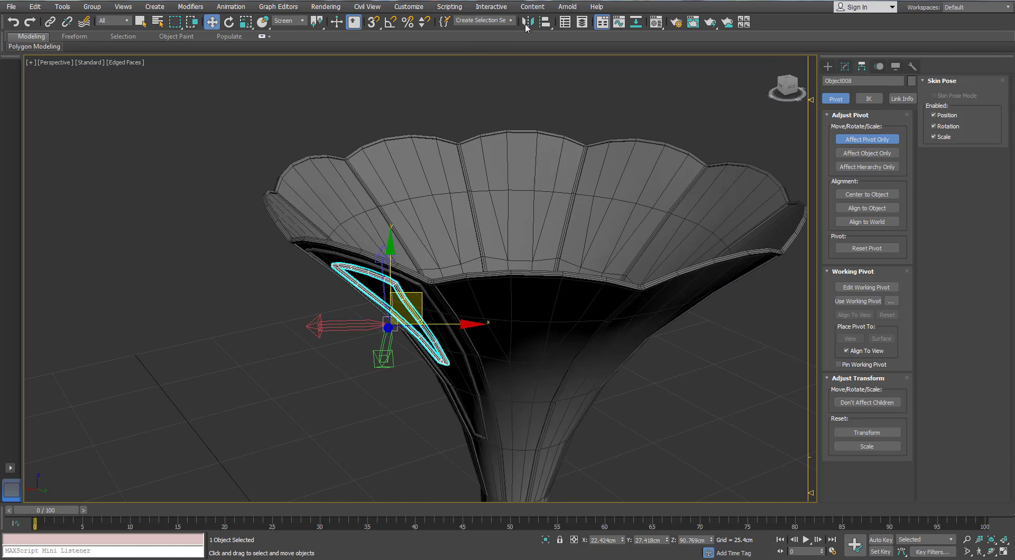
pyautogui.click(534, 138)
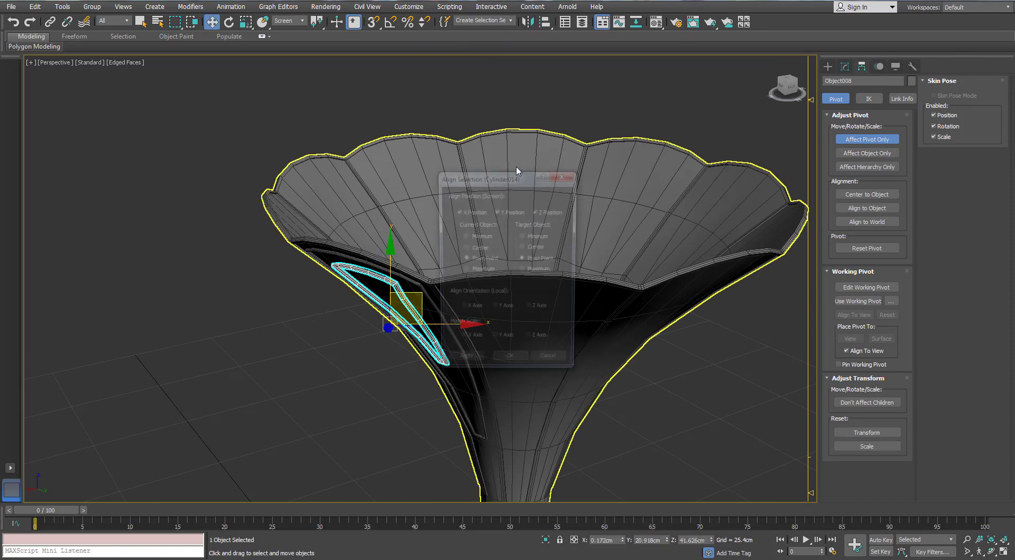
pyautogui.click(516, 363)
pyautogui.click(414, 310)
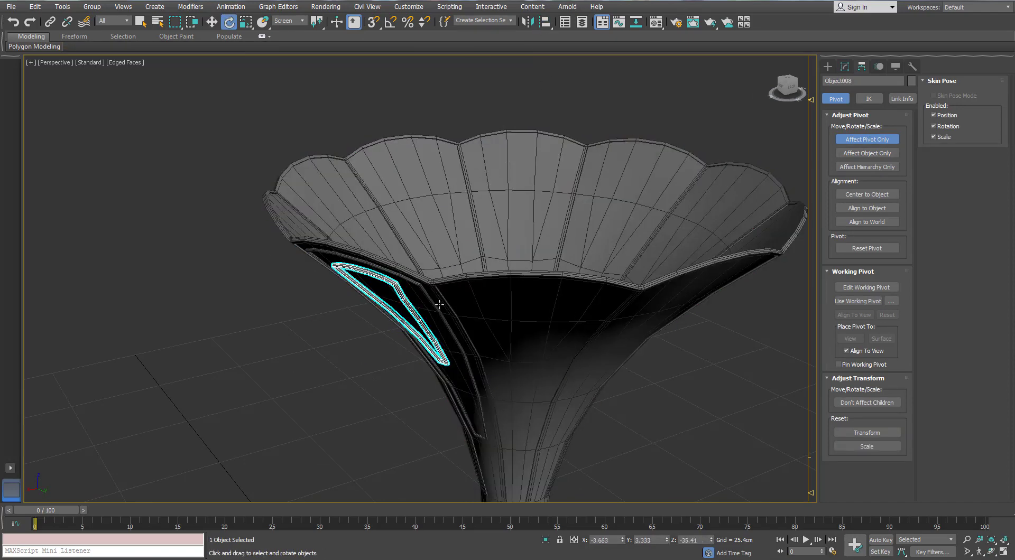
# Switch rotation to the View coordinate system, leave pivot editing and try rotating the smaller strip around the horn's vertical axis.
pyautogui.press('e')
pyautogui.scroll(-5, 512, 457)
pyautogui.click(279, 21)
pyautogui.click(286, 29)
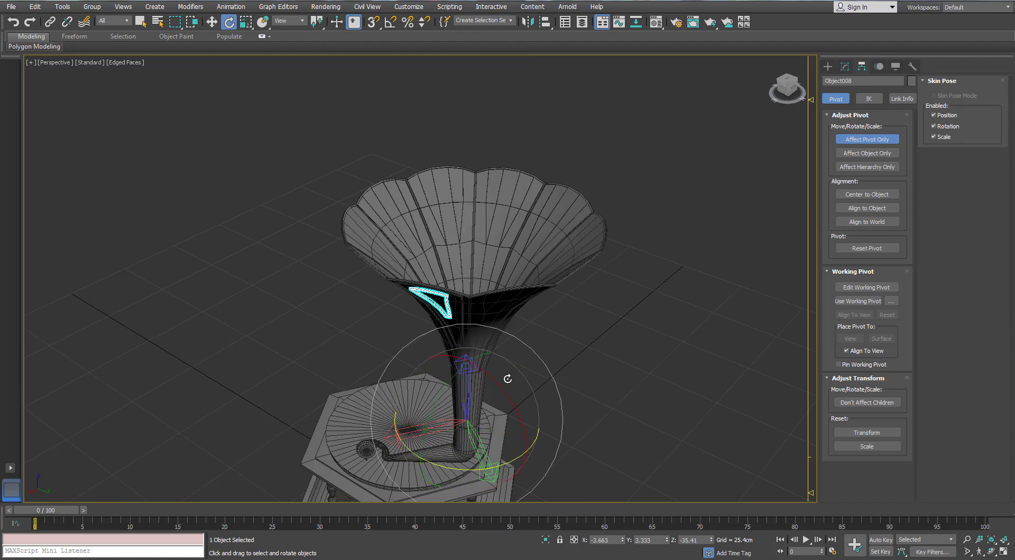
pyautogui.moveTo(467, 467); pyautogui.dragTo(373, 450)
pyautogui.click(874, 142)
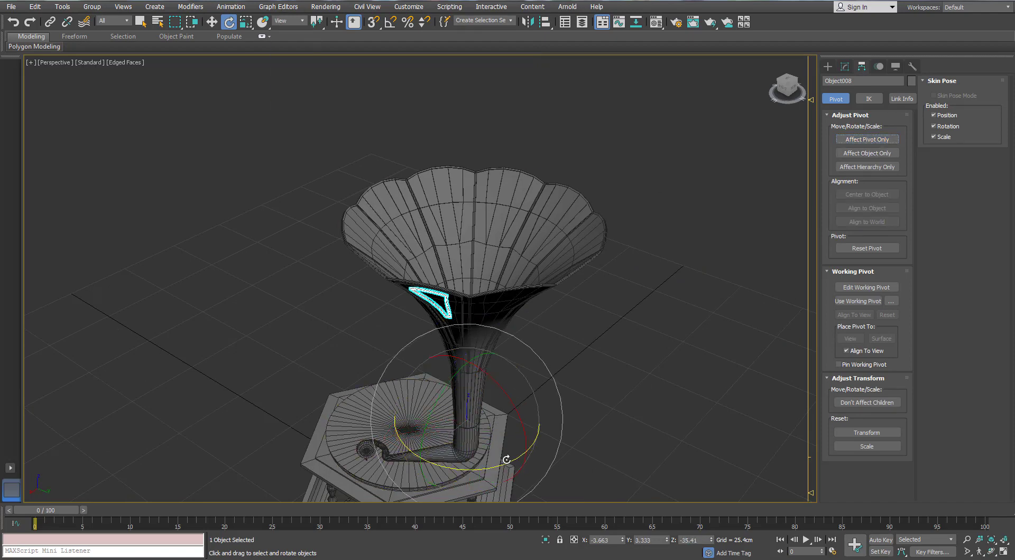
pyautogui.moveTo(501, 464); pyautogui.dragTo(378, 443)
pyautogui.hotkey('ctrl', 'z')
# Edit only the pivot of the larger border strip and align it to the horn's pivot point.
pyautogui.keyDown('alt'); pyautogui.moveTo(425, 364); pyautogui.dragTo(445, 299, button='middle'); pyautogui.keyUp('alt')
pyautogui.scroll(5, 445, 299)
pyautogui.click(516, 267)
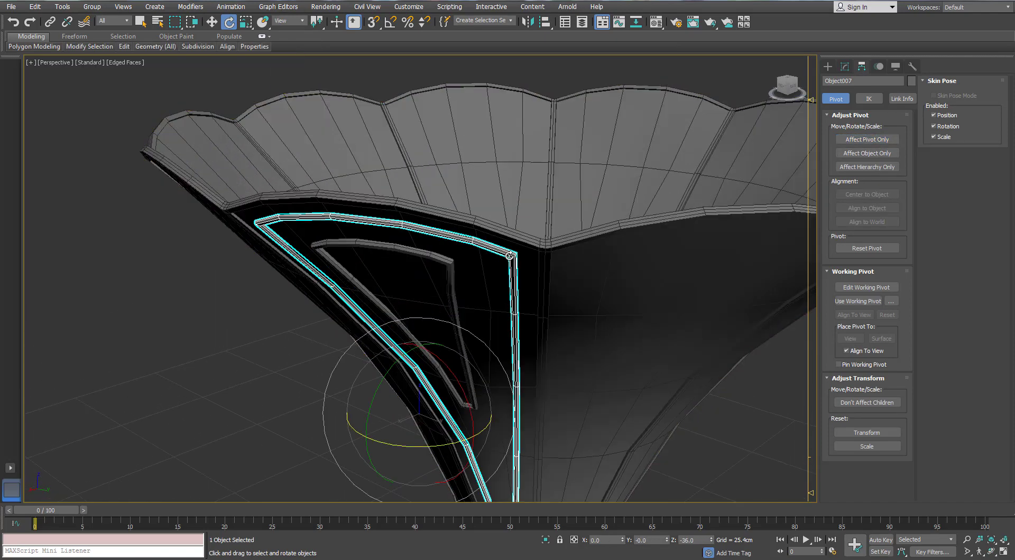
pyautogui.scroll(-1, 505, 265)
pyautogui.click(864, 142)
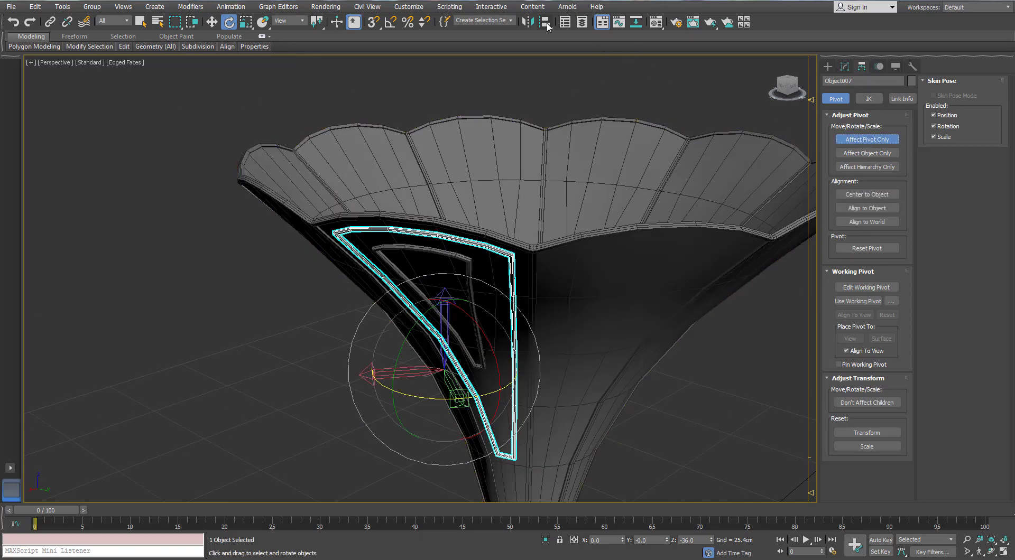
pyautogui.click(545, 22)
pyautogui.click(602, 168)
pyautogui.click(508, 365)
pyautogui.scroll(-5, 505, 315)
pyautogui.scroll(-3, 505, 316)
pyautogui.keyDown('alt'); pyautogui.moveTo(505, 315); pyautogui.dragTo(506, 282, button='middle'); pyautogui.keyUp('alt')
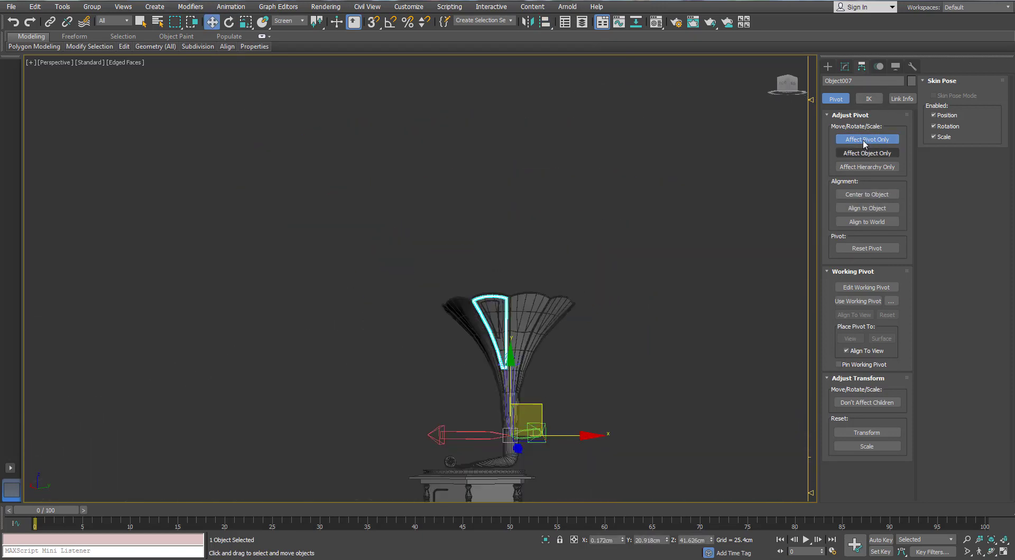
# Finish the pivot-only adjustment of the large panel trim and deselect it.
pyautogui.click(867, 141)
pyautogui.click(652, 249)
pyautogui.scroll(6, 510, 326)
# Try to array the large and small panel trims together as 10 instances rotated 36° apart about Z, and undo it.
pyautogui.click(465, 273)
pyautogui.click(467, 258)
pyautogui.keyDown('ctrl'); pyautogui.click(472, 246); pyautogui.keyUp('ctrl')
pyautogui.scroll(-5, 472, 247)
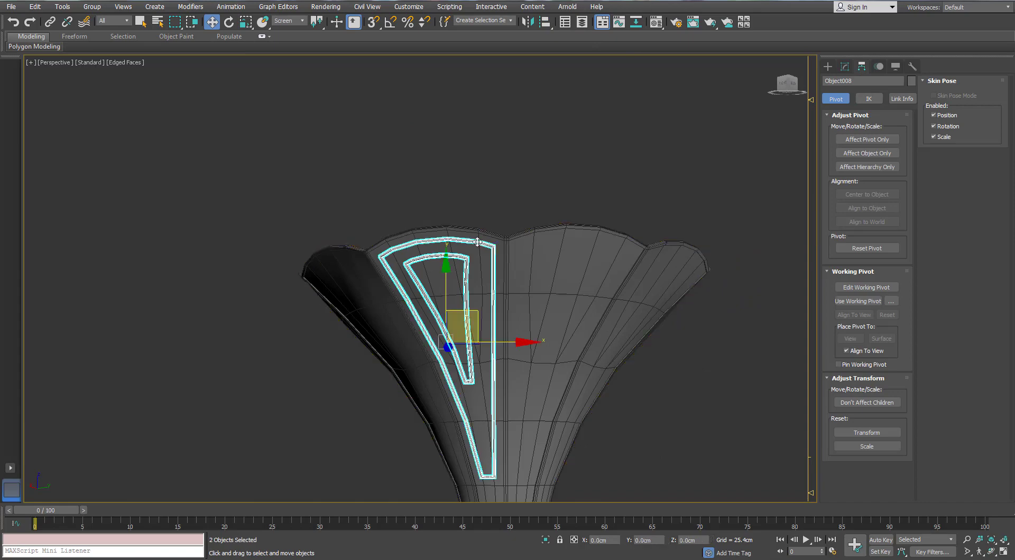
pyautogui.click(66, 6)
pyautogui.click(96, 209)
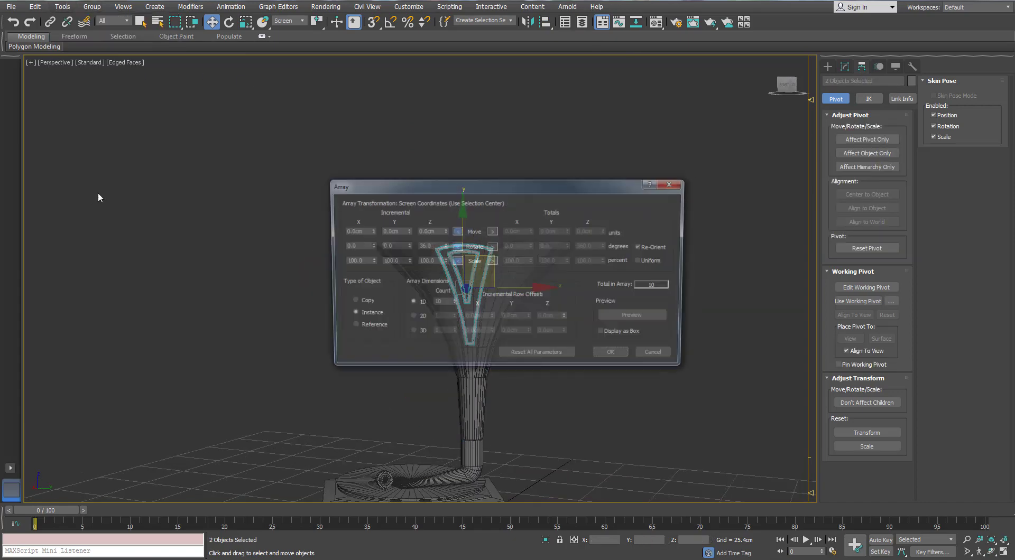
pyautogui.moveTo(463, 192); pyautogui.dragTo(206, 87)
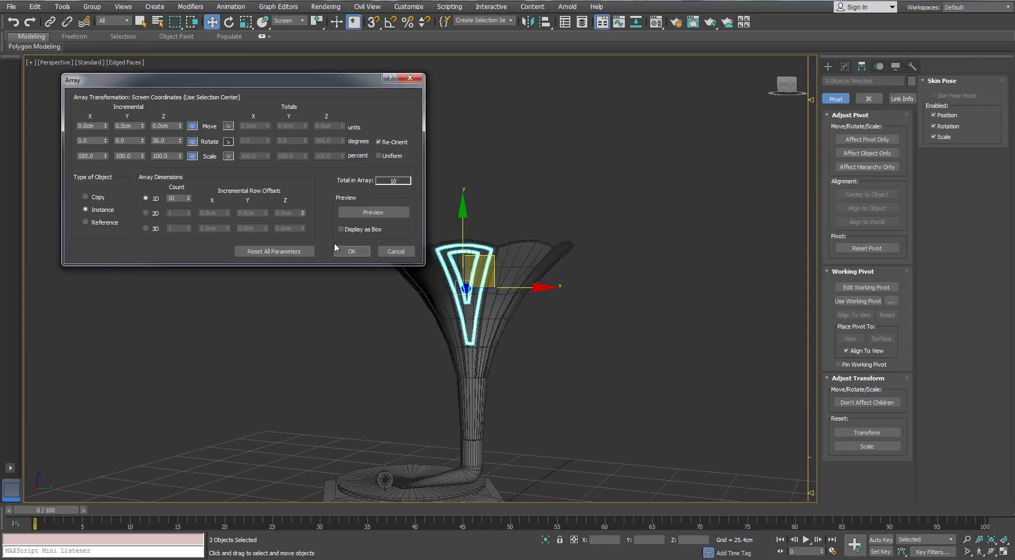
pyautogui.click(346, 248)
pyautogui.hotkey('ctrl', 'z')
# Try to array only the large panel trim in screen coordinates as 10 instances rotated 36° apart about Z.
pyautogui.scroll(5, 475, 296)
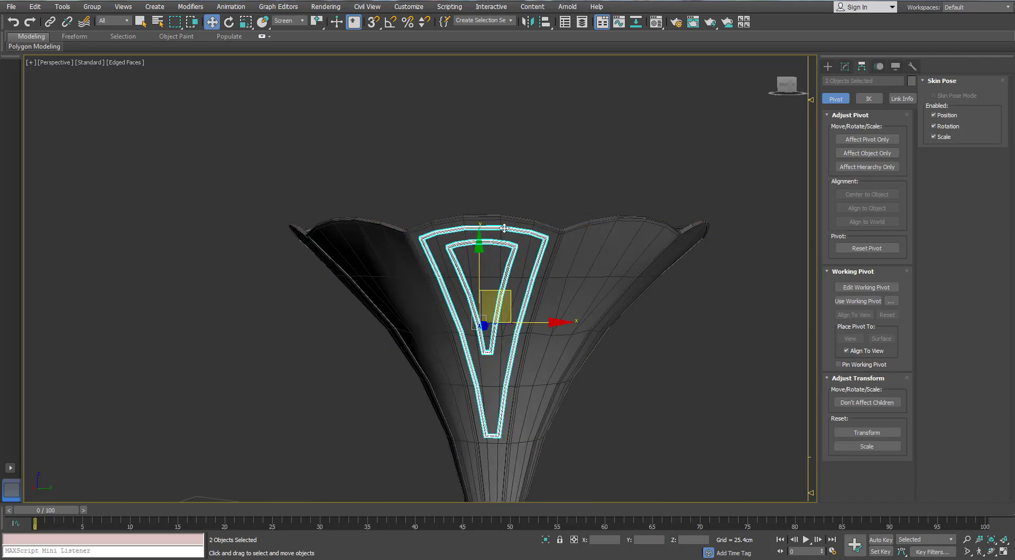
pyautogui.click(455, 343)
pyautogui.click(62, 7)
pyautogui.click(70, 209)
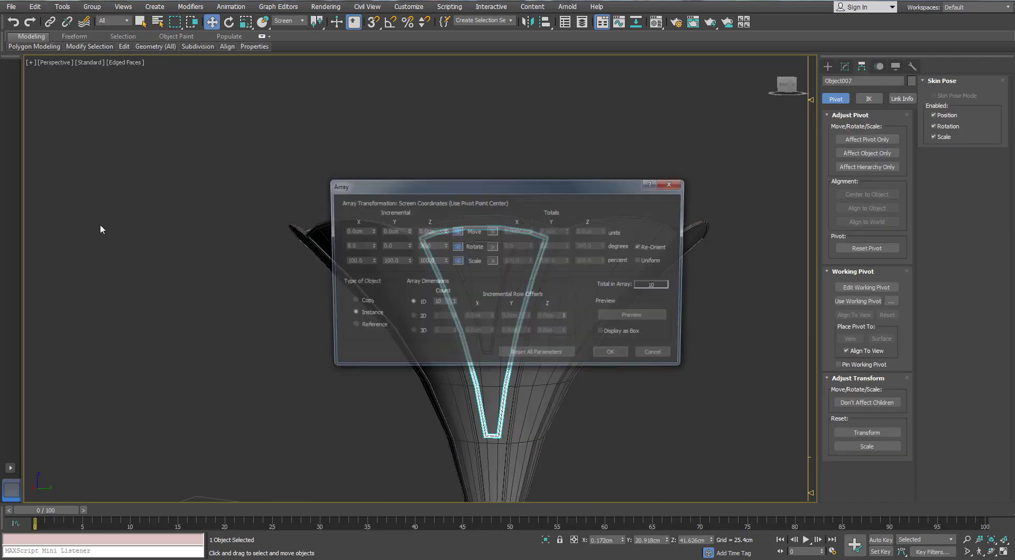
pyautogui.moveTo(476, 186); pyautogui.dragTo(173, 89)
pyautogui.click(313, 258)
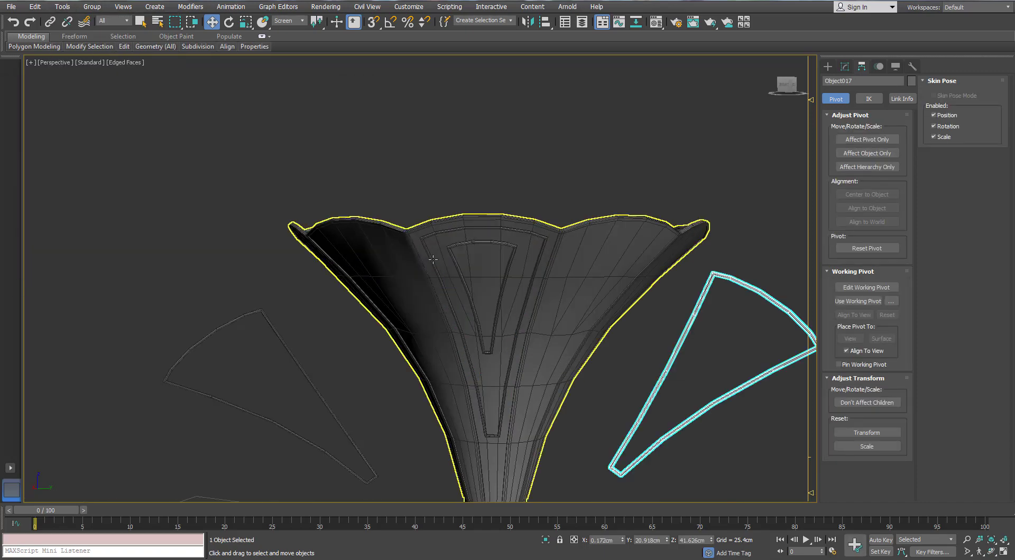
# Array the large panel trim around the horn in world coordinates as 10 instances rotated 36° apart about Z.
pyautogui.press('e')
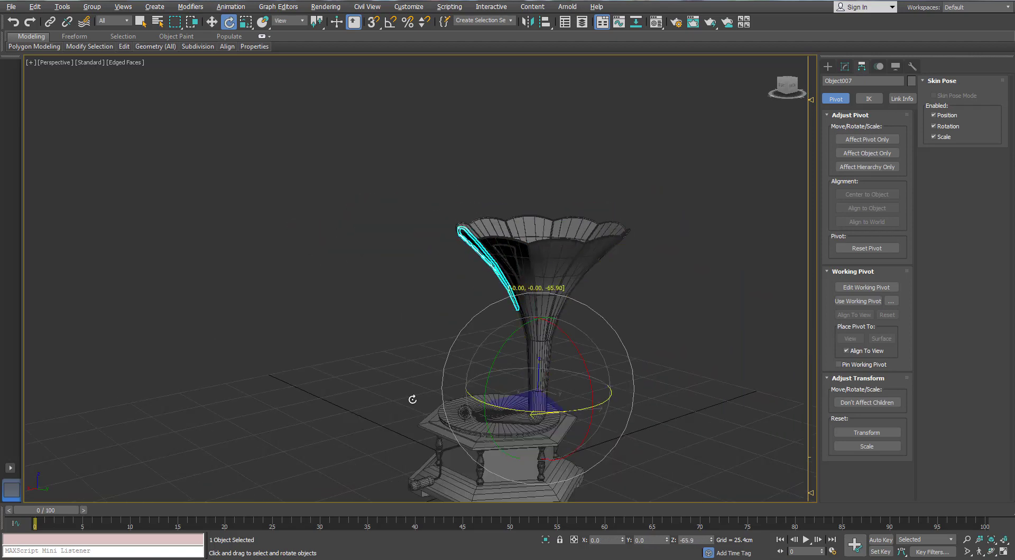
pyautogui.moveTo(412, 399); pyautogui.dragTo(523, 305)
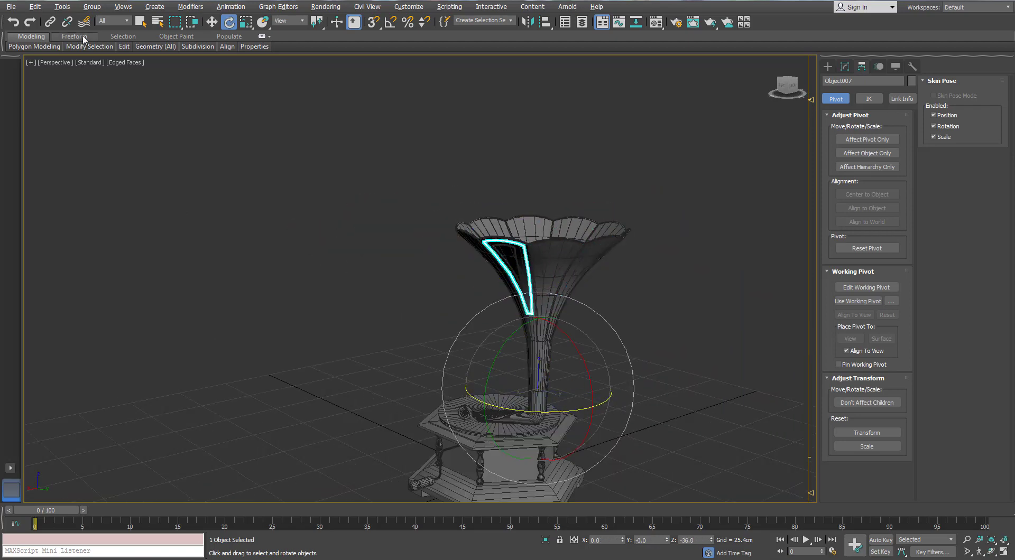
pyautogui.click(62, 6)
pyautogui.click(70, 207)
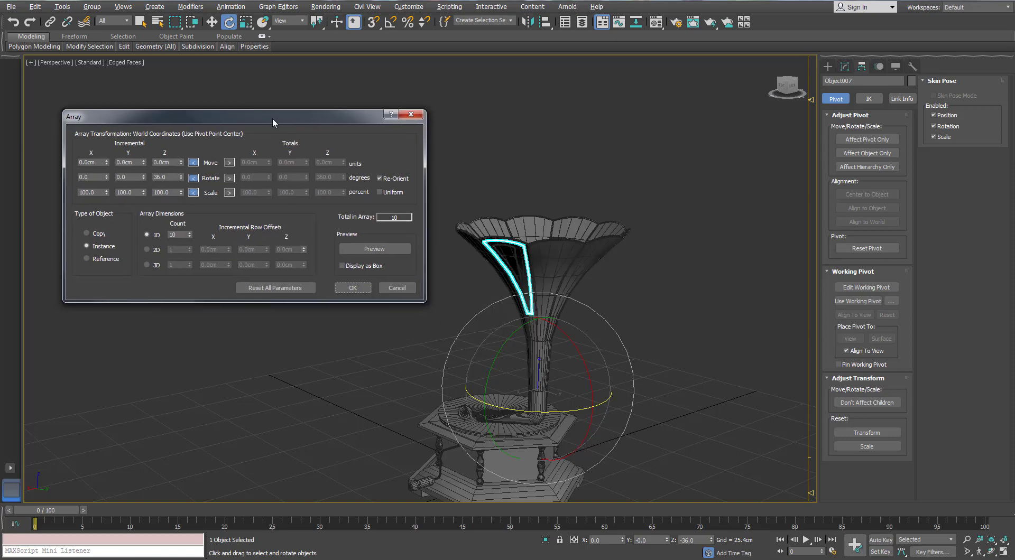
pyautogui.press('Escape')
pyautogui.click(62, 6)
pyautogui.click(74, 208)
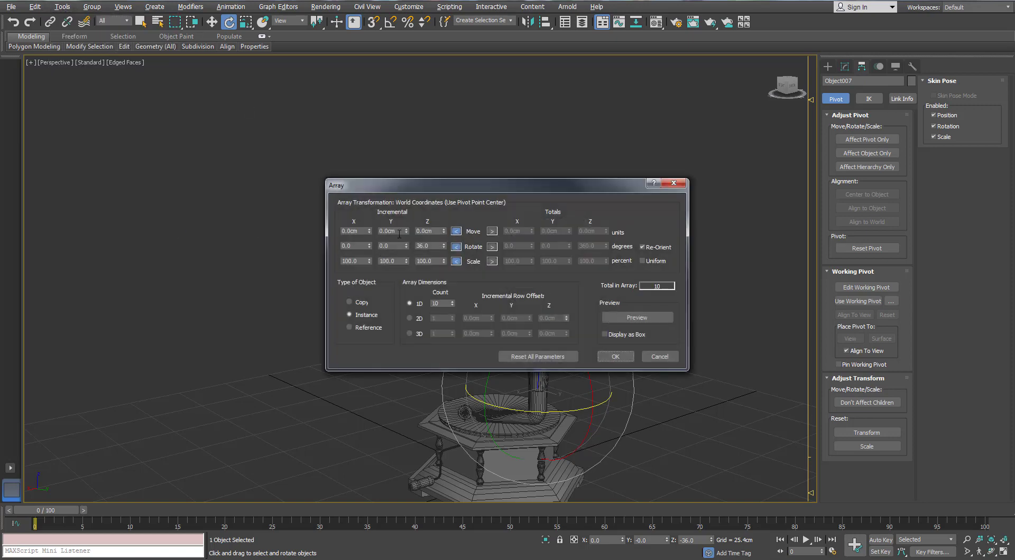
pyautogui.click(328, 255)
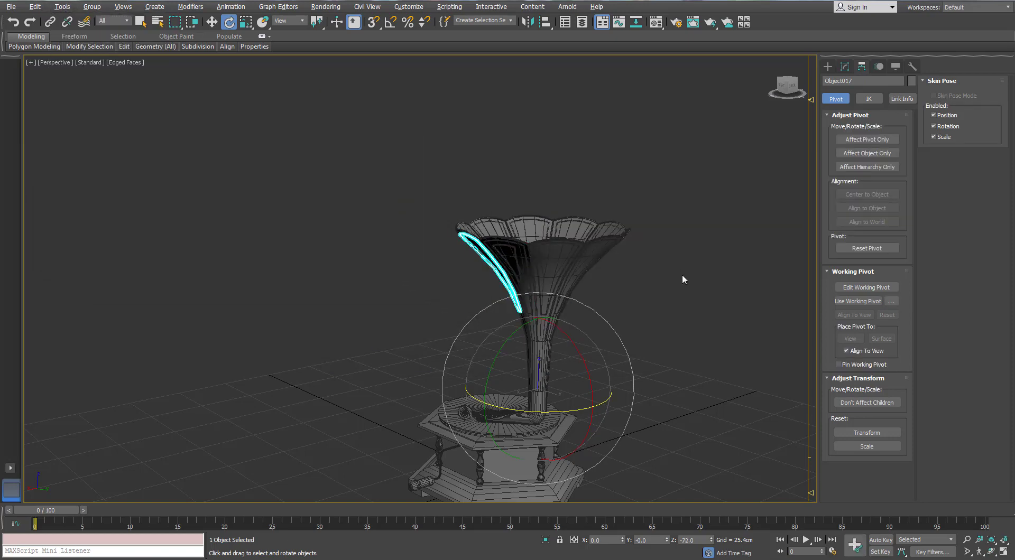
# Array the small panel trim around the horn as 10 instances using the same 36° Z rotation.
pyautogui.press('z')
pyautogui.click(61, 6)
pyautogui.click(100, 207)
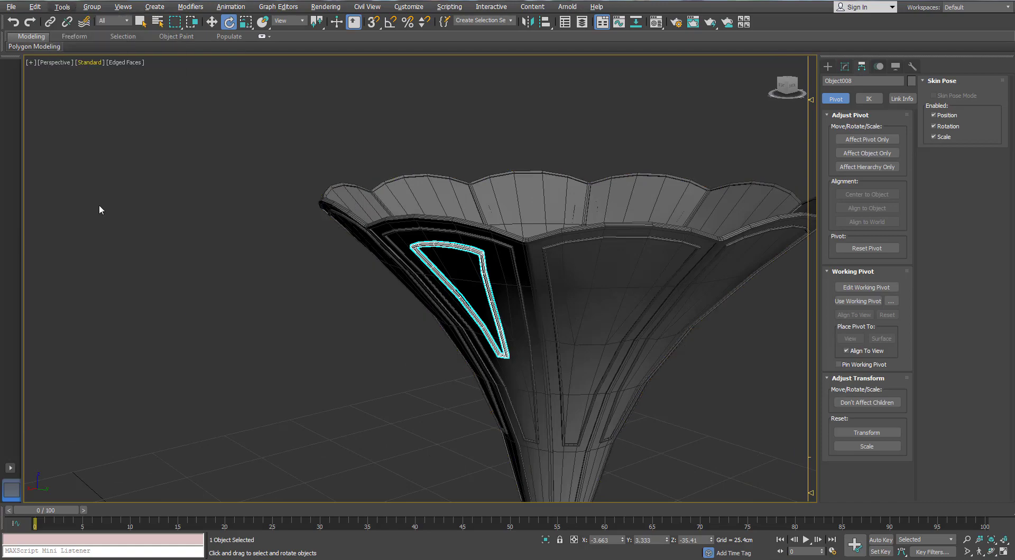
pyautogui.click(612, 356)
# Clone one panel's large and small trims as a single copy, shifted slightly along X toward the horn's inner face.
pyautogui.scroll(-5, 406, 348)
pyautogui.moveTo(406, 348); pyautogui.dragTo(502, 238, button='middle')
pyautogui.scroll(2, 481, 309)
pyautogui.scroll(3, 507, 256)
pyautogui.scroll(-4, 499, 264)
pyautogui.press('w')
pyautogui.keyDown('alt'); pyautogui.moveTo(578, 277); pyautogui.dragTo(551, 413, button='middle'); pyautogui.keyUp('alt')
pyautogui.scroll(4, 508, 282)
pyautogui.click(509, 281)
pyautogui.scroll(2, 522, 260)
pyautogui.keyDown('ctrl'); pyautogui.click(528, 261); pyautogui.keyUp('ctrl')
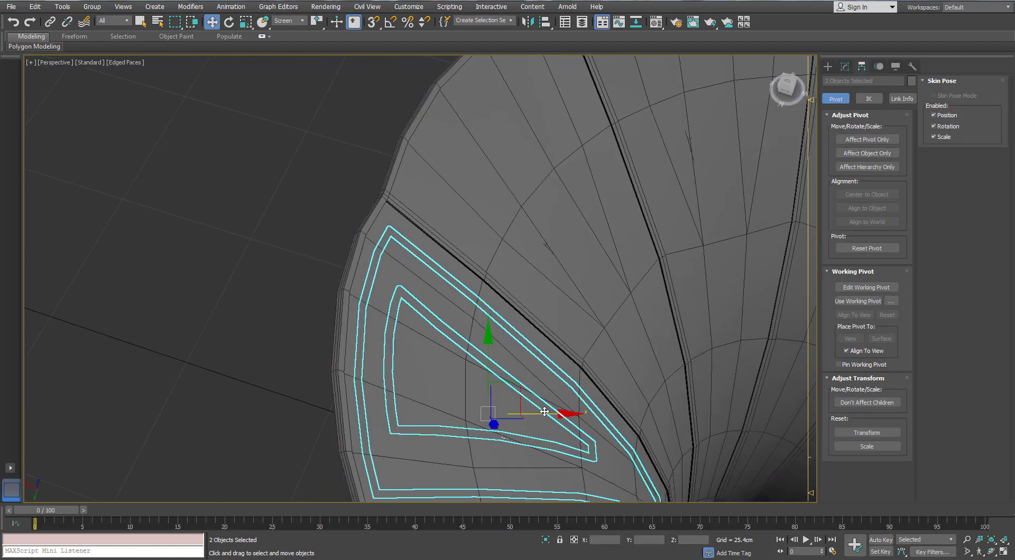
pyautogui.keyDown('shift'); pyautogui.moveTo(551, 413); pyautogui.dragTo(552, 413); pyautogui.keyUp('shift')
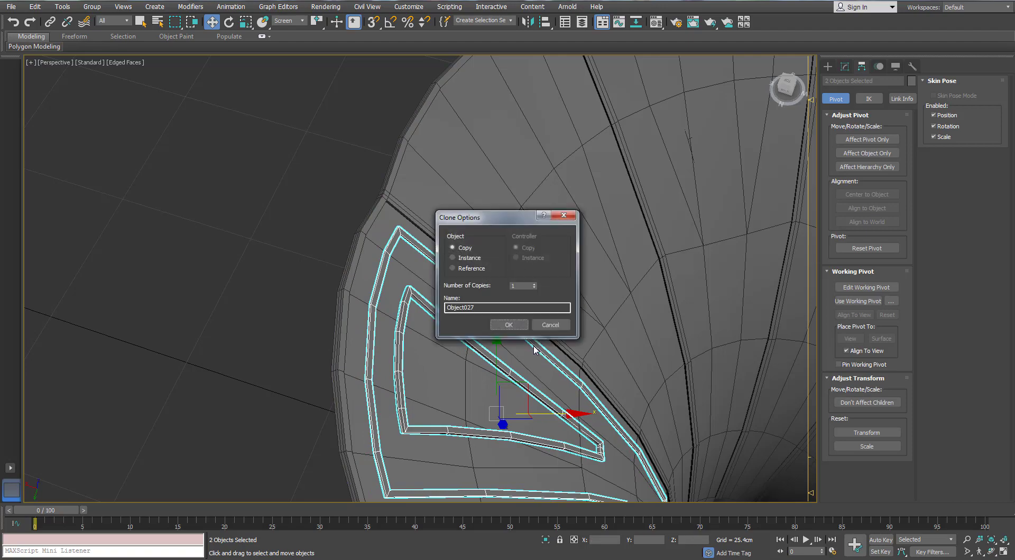
pyautogui.click(505, 325)
# Align the pivot of the copied small trim inside the horn to the horn's pivot.
pyautogui.keyDown('alt'); pyautogui.moveTo(528, 310); pyautogui.dragTo(483, 250, button='middle'); pyautogui.keyUp('alt')
pyautogui.press('F4')
pyautogui.scroll(-5, 483, 249)
pyautogui.click(598, 196)
pyautogui.keyDown('alt'); pyautogui.moveTo(597, 199); pyautogui.dragTo(556, 250, button='middle'); pyautogui.keyUp('alt')
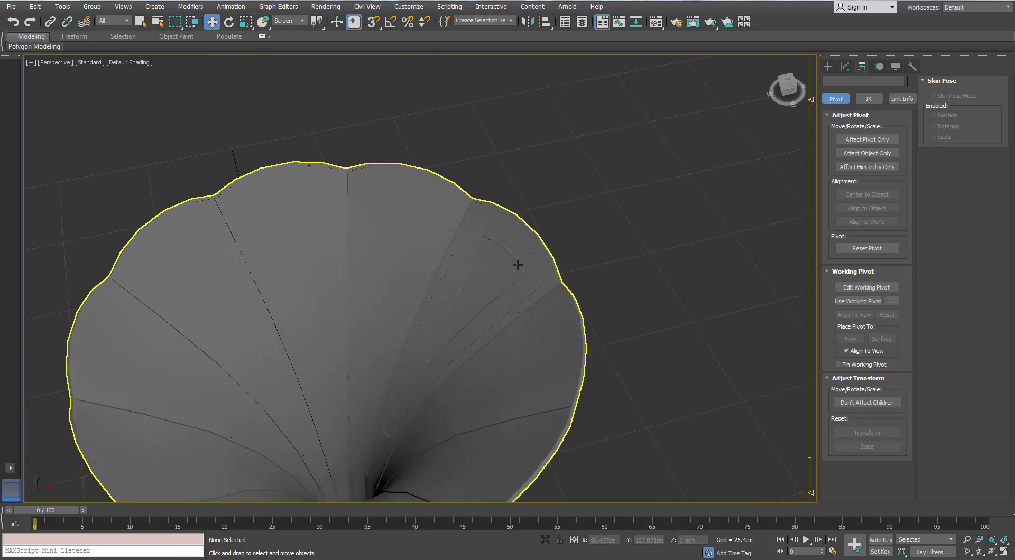
pyautogui.scroll(3, 520, 253)
pyautogui.click(516, 261)
pyautogui.scroll(-5, 517, 261)
pyautogui.keyDown('alt'); pyautogui.moveTo(492, 264); pyautogui.dragTo(449, 256, button='middle'); pyautogui.keyUp('alt')
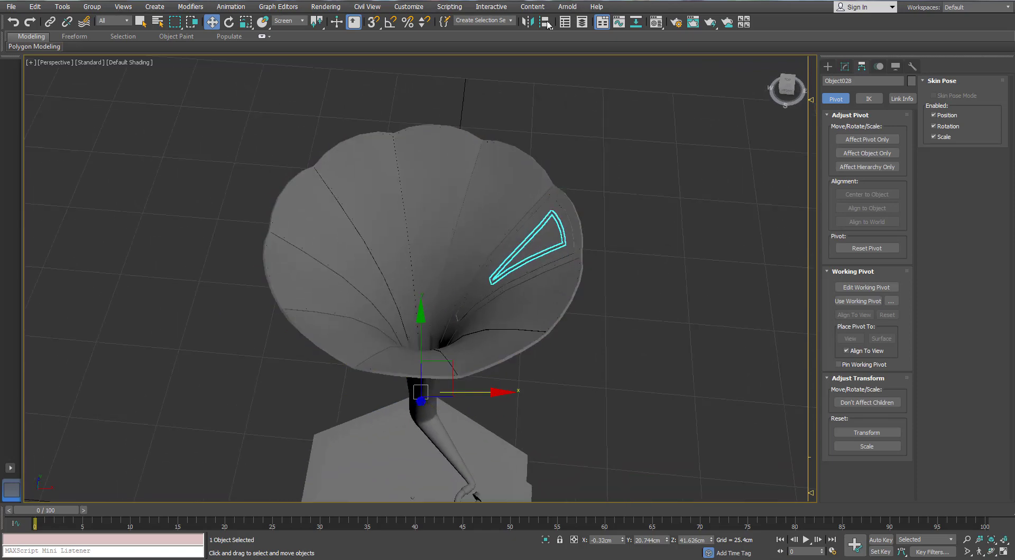
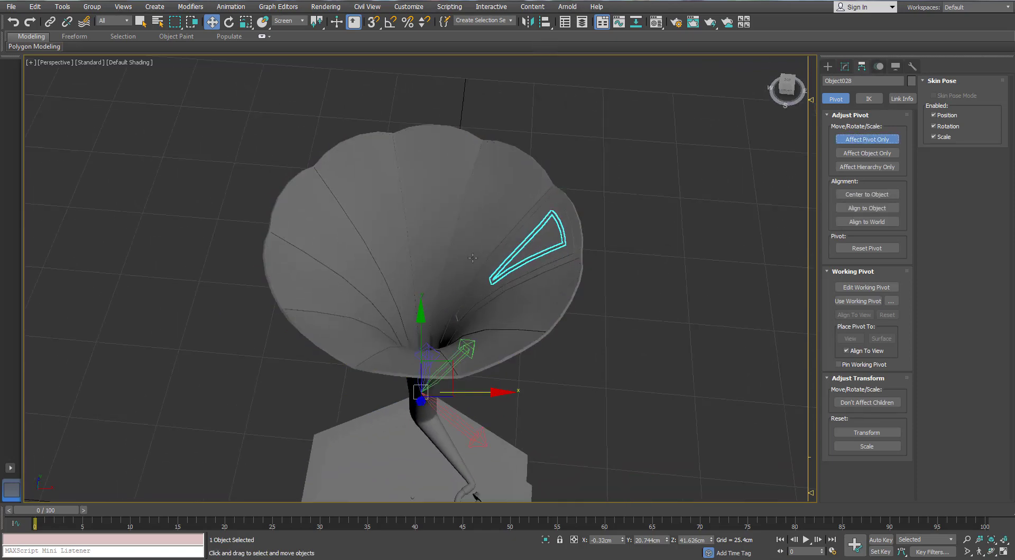
pyautogui.press('F4')
pyautogui.click(483, 219)
pyautogui.press('Return')
# Align the copied large trim's pivot to the horn's pivot point on X, Y and Z.
pyautogui.click(680, 270)
pyautogui.click(558, 204)
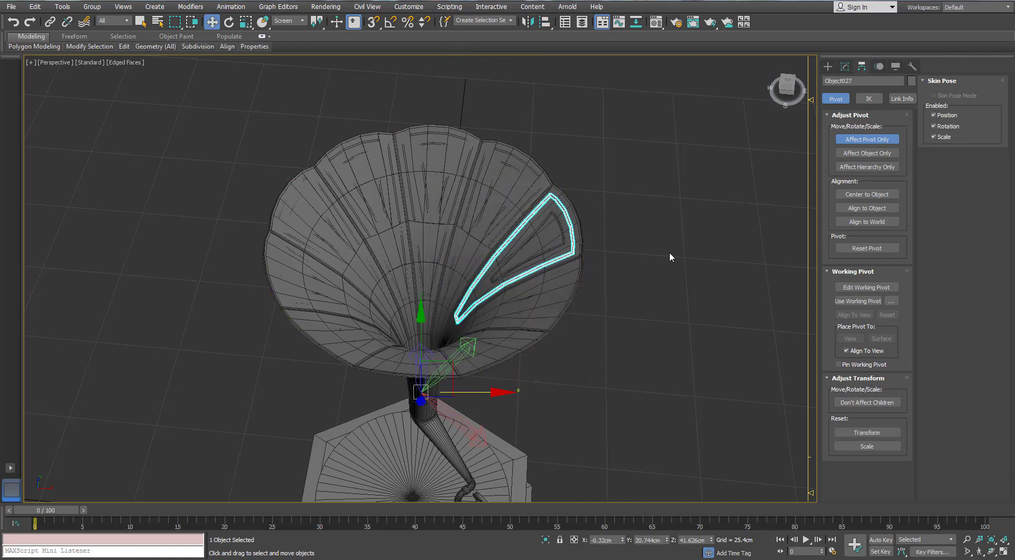
pyautogui.click(489, 152)
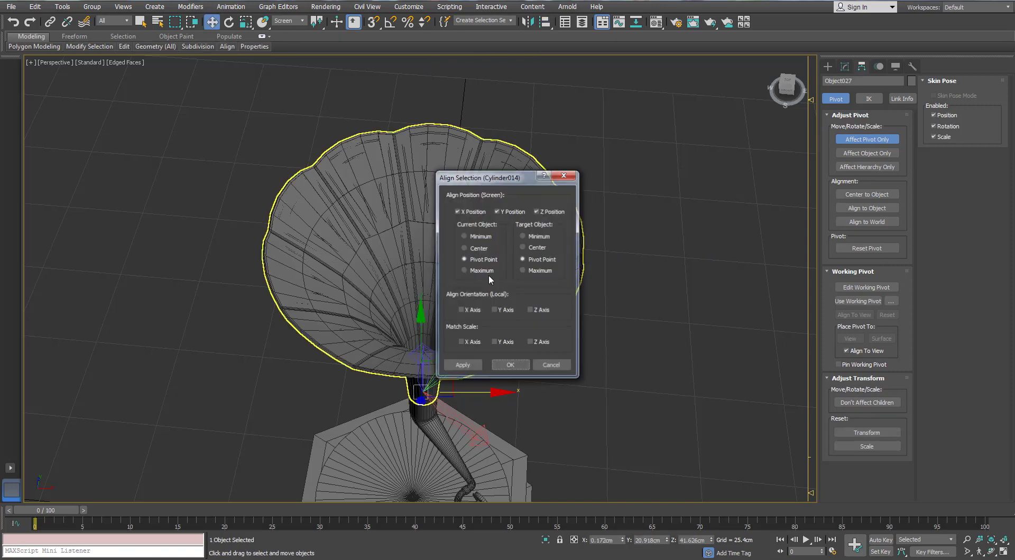
pyautogui.press('Return')
# Try to array the copied large trim in screen coordinates with 10 instances at 36° about Z, and undo it.
pyautogui.click(681, 255)
pyautogui.click(566, 222)
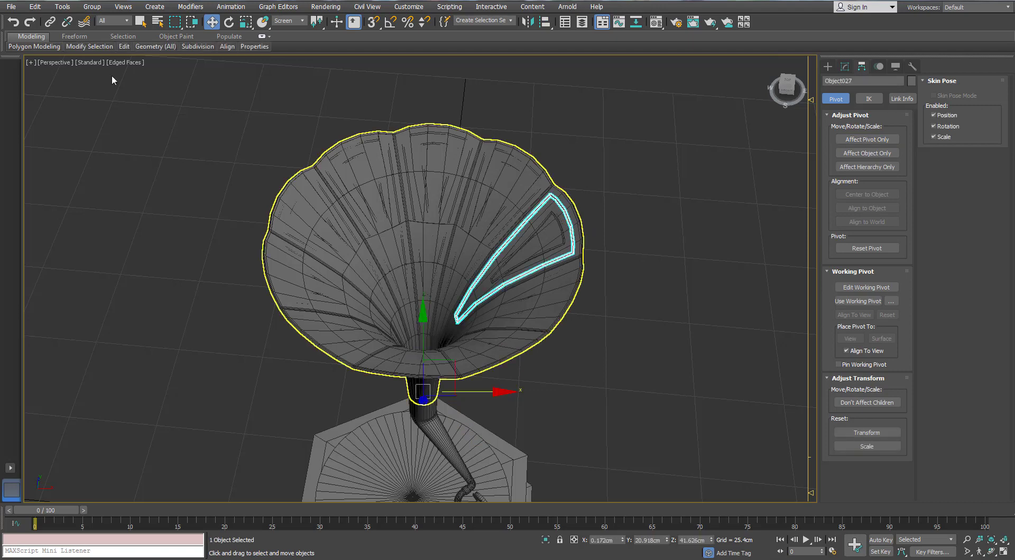
pyautogui.click(62, 6)
pyautogui.click(77, 208)
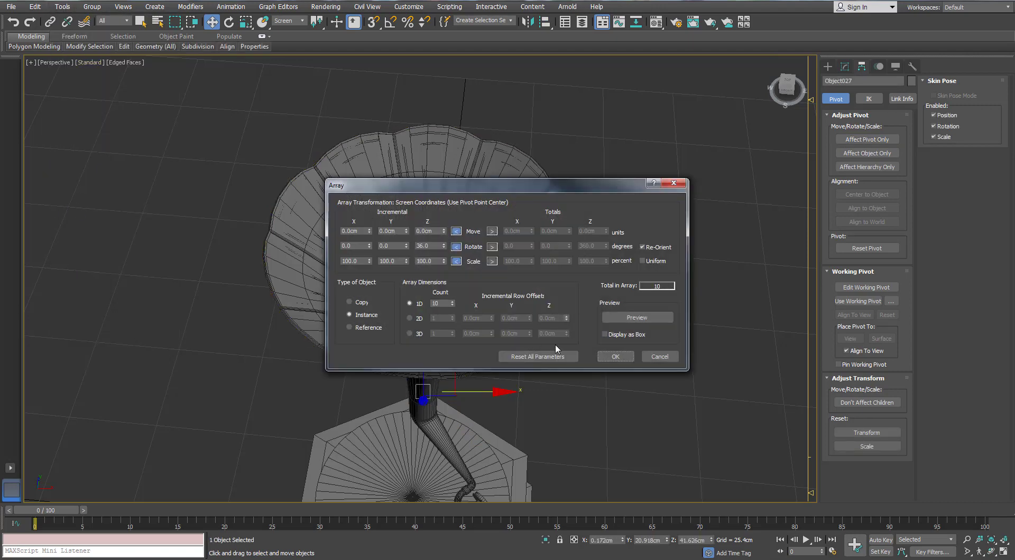
pyautogui.click(615, 355)
pyautogui.hotkey('ctrl', 'z')
# Array the copied large trim around the horn's interior in world coordinates as 10 instances, 36° apart about Z.
pyautogui.keyDown('alt'); pyautogui.moveTo(598, 230); pyautogui.dragTo(586, 211, button='middle'); pyautogui.keyUp('alt')
pyautogui.moveTo(481, 430); pyautogui.dragTo(475, 400, button='middle')
pyautogui.press('e')
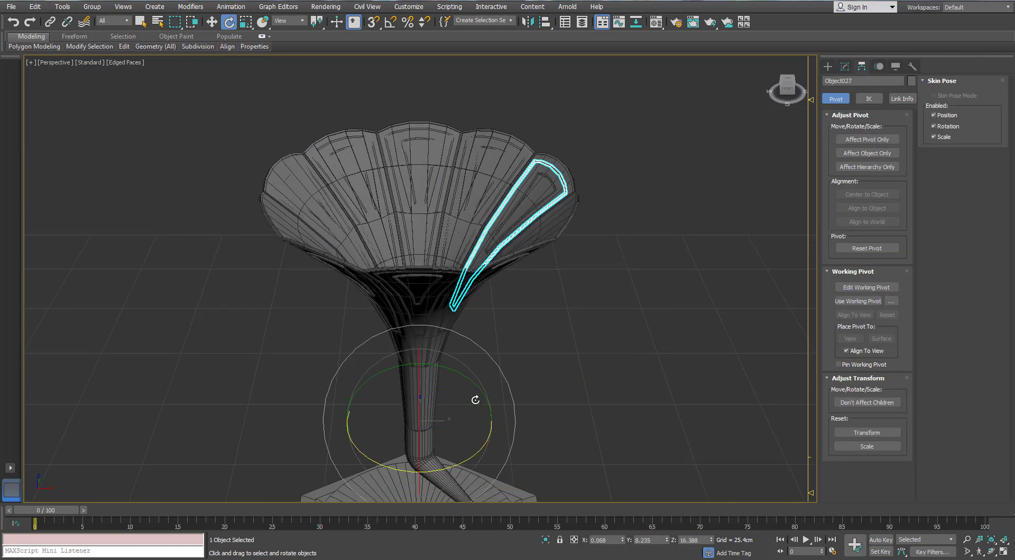
pyautogui.moveTo(463, 465)
pyautogui.mouseDown()
pyautogui.moveTo(431, 465)
pyautogui.moveTo(479, 466)
pyautogui.mouseUp()
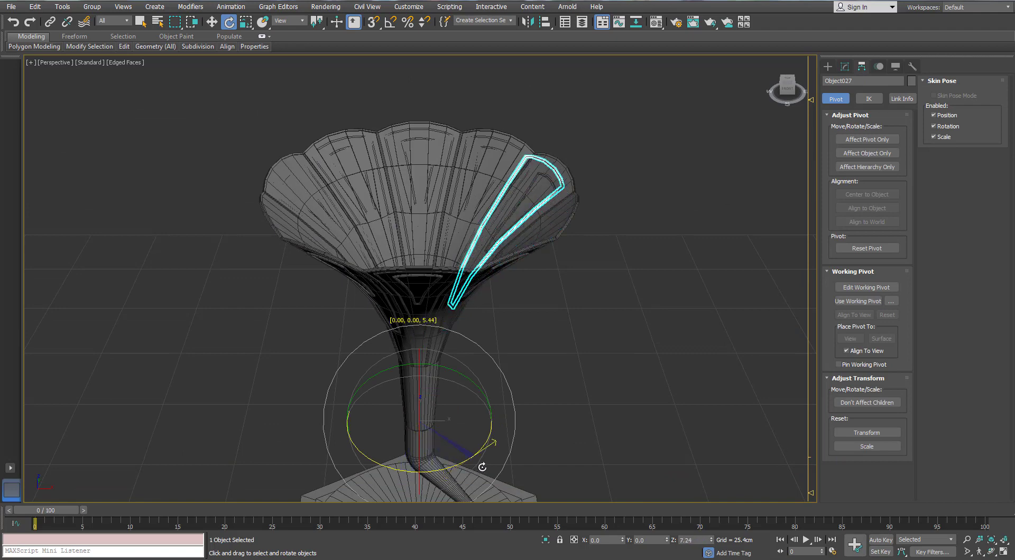
pyautogui.click(62, 7)
pyautogui.click(69, 209)
pyautogui.moveTo(434, 182); pyautogui.dragTo(68, 65)
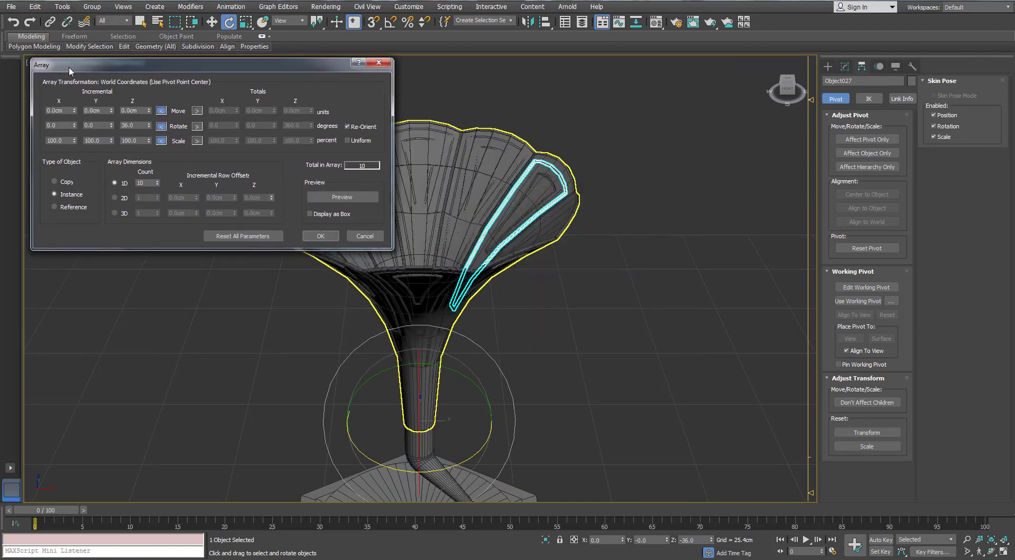
pyautogui.click(299, 233)
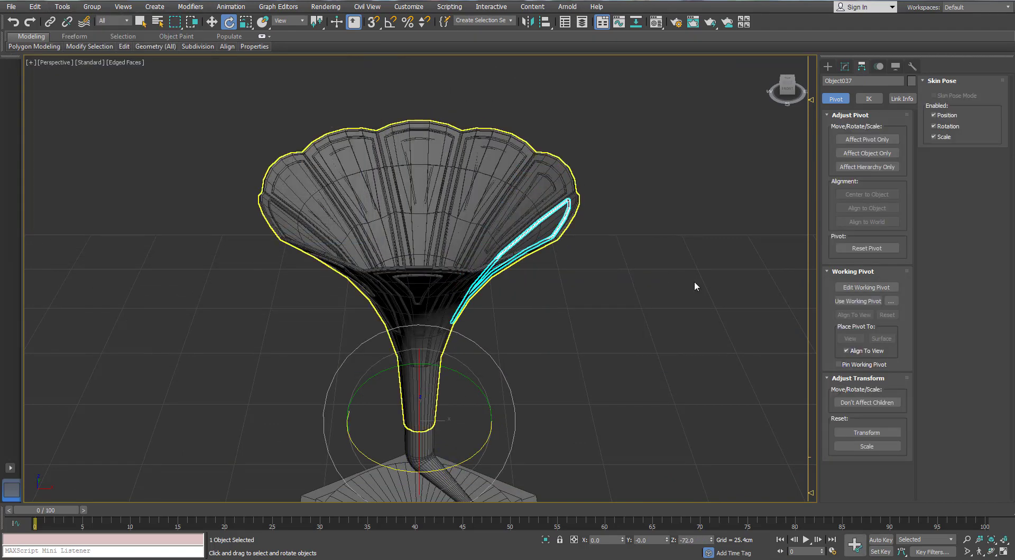
# Array the copied small trim around the horn's interior as 10 instances rotated 36° apart about Z in world coordinates.
pyautogui.click(693, 281)
pyautogui.click(552, 186)
pyautogui.click(610, 195)
pyautogui.scroll(3, 545, 186)
pyautogui.click(545, 186)
pyautogui.scroll(-4, 544, 186)
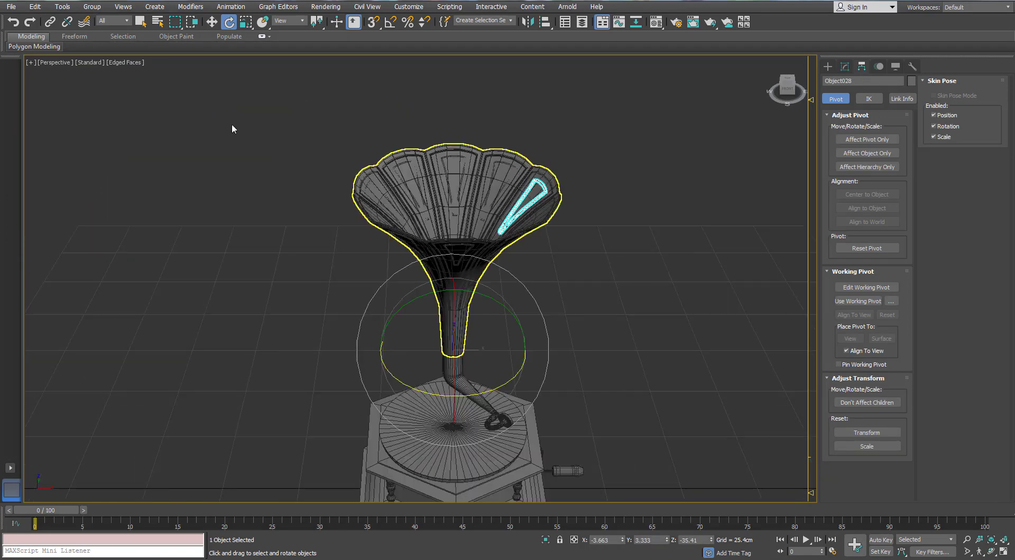
pyautogui.click(63, 7)
pyautogui.click(68, 208)
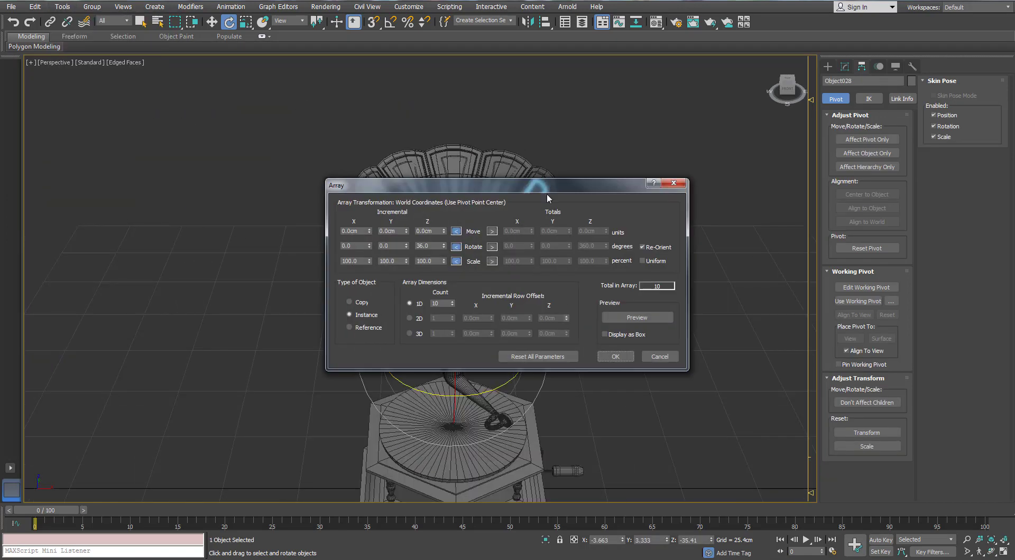
pyautogui.moveTo(547, 188); pyautogui.dragTo(553, 238)
pyautogui.click(612, 406)
# Reduce the Push modifier value on a small trim inside the horn.
pyautogui.click(602, 227)
pyautogui.keyDown('alt'); pyautogui.moveTo(573, 164); pyautogui.dragTo(450, 117, button='middle'); pyautogui.keyUp('alt')
pyautogui.scroll(4, 441, 88)
pyautogui.scroll(8, 441, 87)
pyautogui.scroll(5, 655, 191)
pyautogui.click(602, 217)
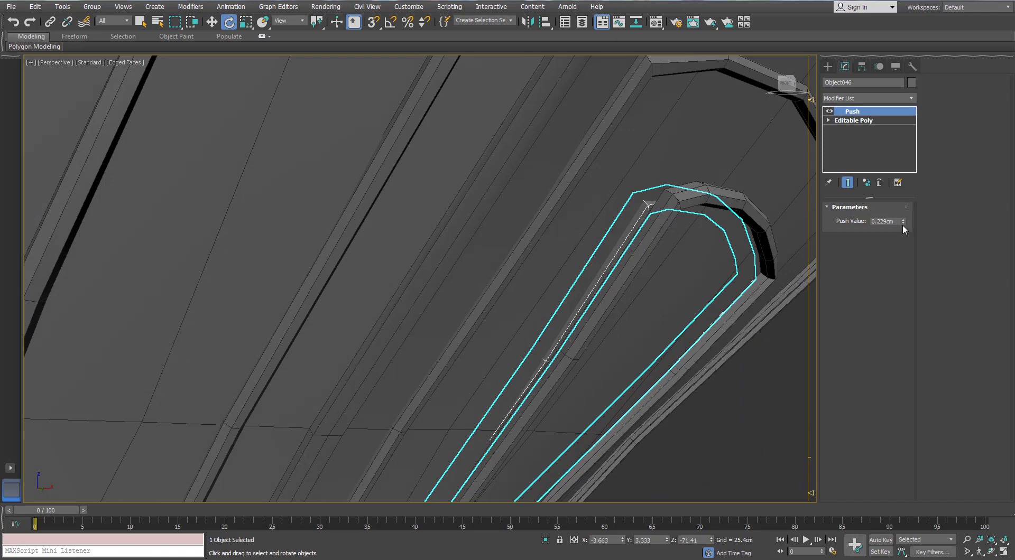
pyautogui.keyDown('alt'); pyautogui.moveTo(592, 227); pyautogui.dragTo(562, 231, button='middle'); pyautogui.keyUp('alt')
pyautogui.click(903, 224)
pyautogui.click(903, 224)
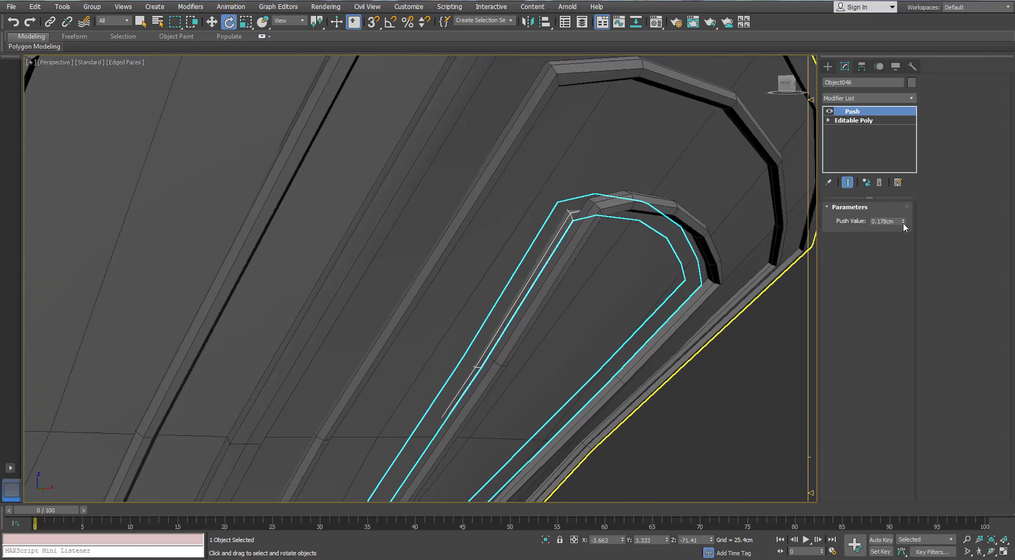
pyautogui.click(903, 224)
pyautogui.click(903, 224)
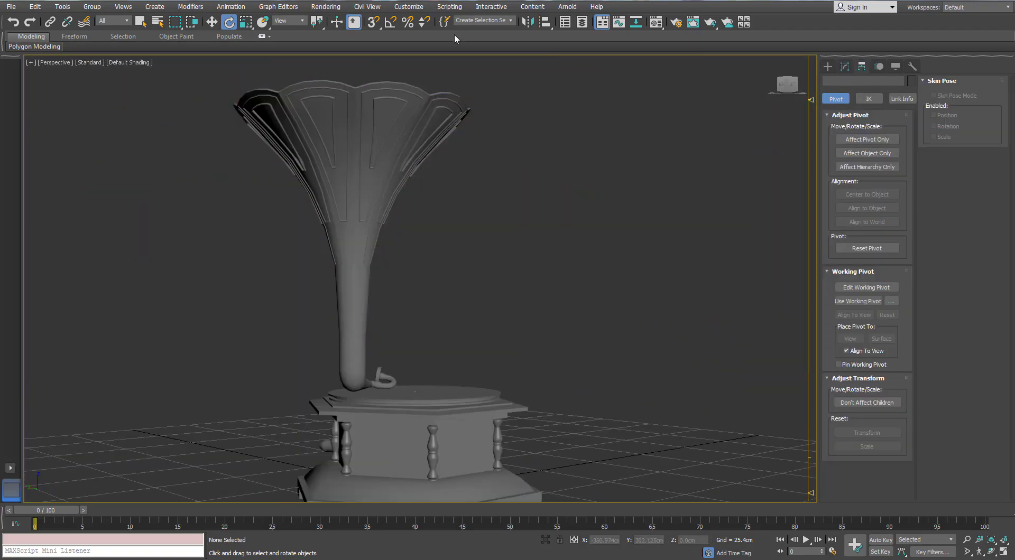
# Select the horn together with all of its large and small panel trims.
pyautogui.scroll(-5, 421, 183)
pyautogui.keyDown('alt'); pyautogui.moveTo(414, 172); pyautogui.dragTo(439, 191, button='middle'); pyautogui.keyUp('alt')
pyautogui.moveTo(539, 110); pyautogui.dragTo(333, 242)
pyautogui.keyDown('alt'); pyautogui.moveTo(401, 212); pyautogui.dragTo(427, 218, button='middle'); pyautogui.keyUp('alt')
pyautogui.press('f')
pyautogui.press('F4')
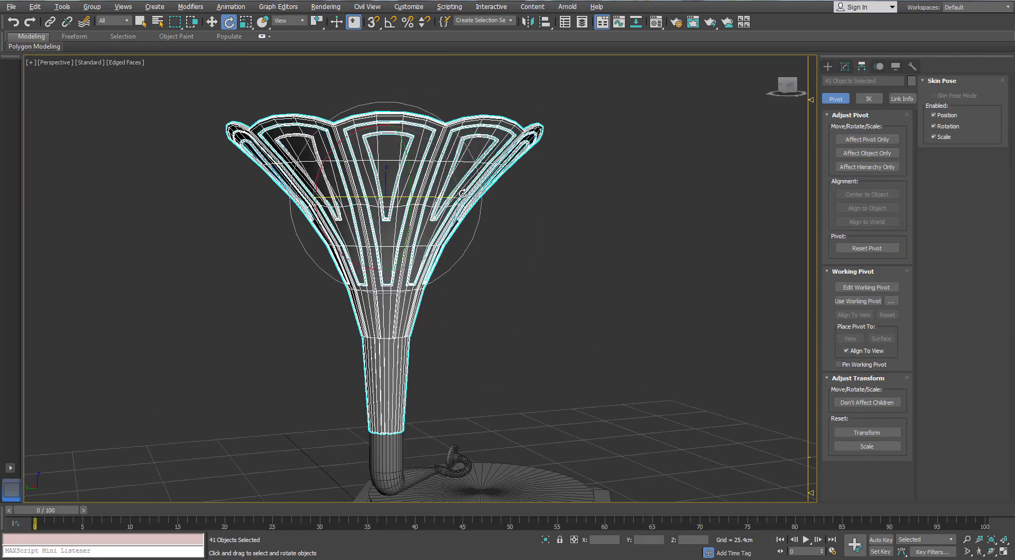
pyautogui.scroll(10, 434, 178)
pyautogui.scroll(-8, 434, 178)
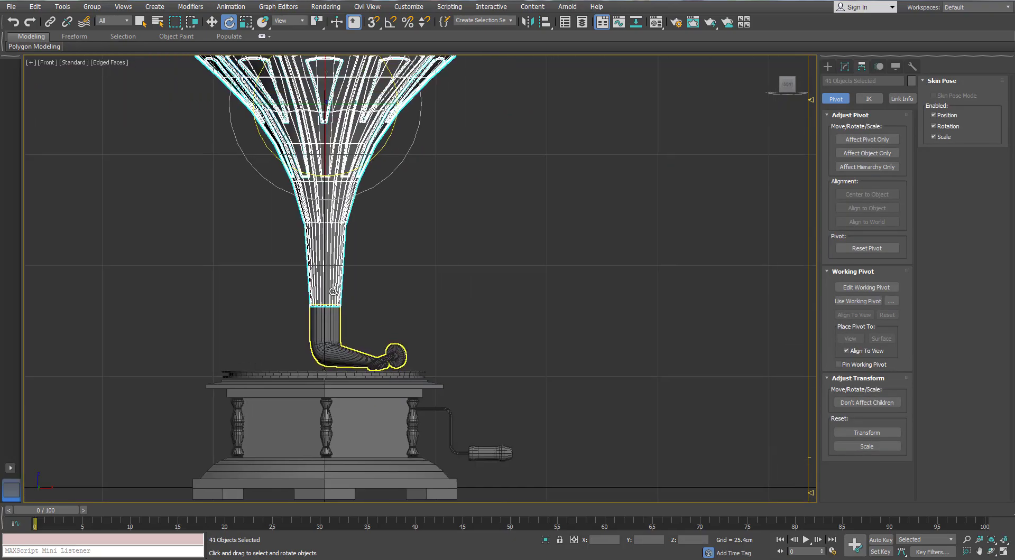
# Rotate the selected horn and trims by -60° in the Left view with angle snap.
pyautogui.press('l')
pyautogui.scroll(-8, 534, 303)
pyautogui.scroll(5, 534, 303)
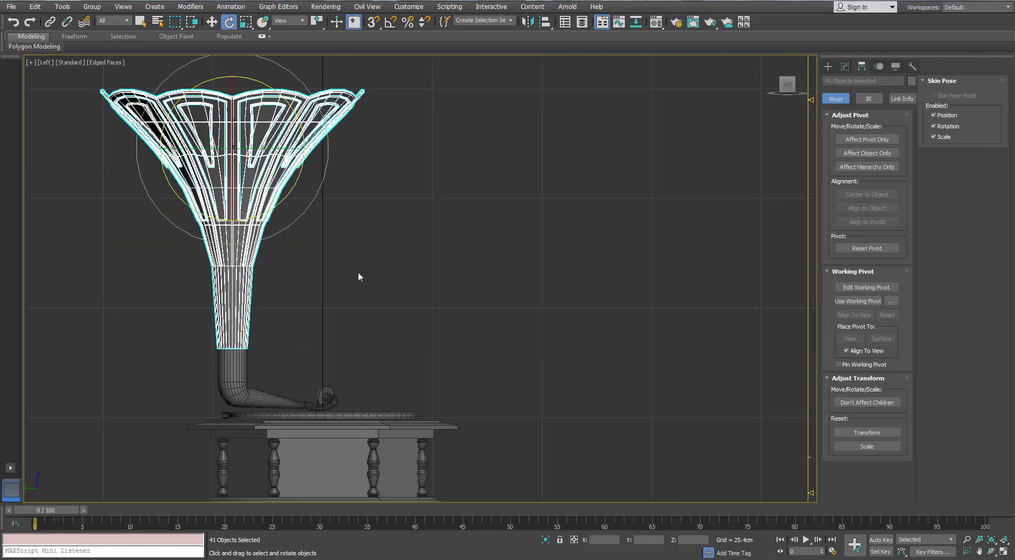
pyautogui.scroll(-2, 360, 220)
pyautogui.moveTo(326, 130); pyautogui.dragTo(350, 173)
pyautogui.rightClick(351, 173)
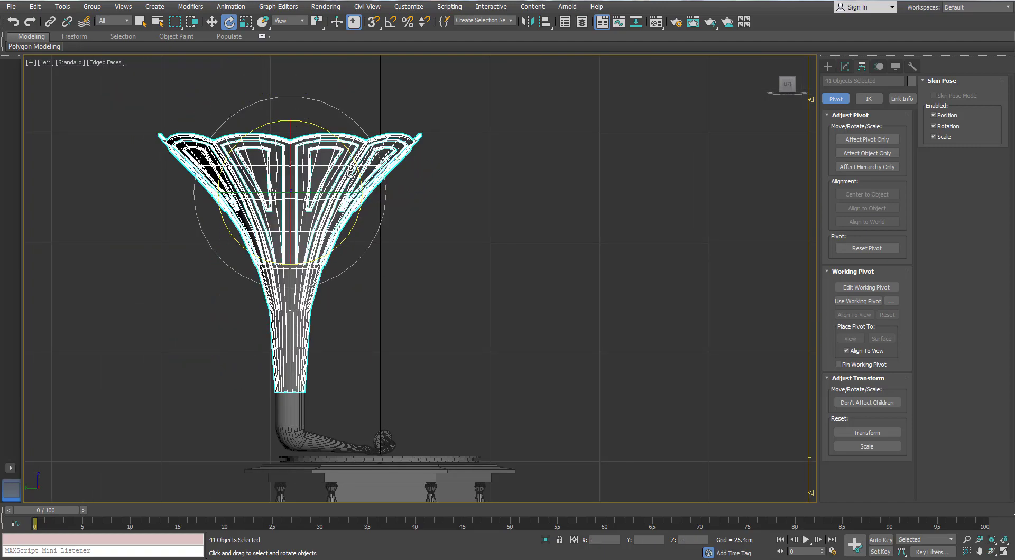
pyautogui.moveTo(331, 136); pyautogui.dragTo(344, 183)
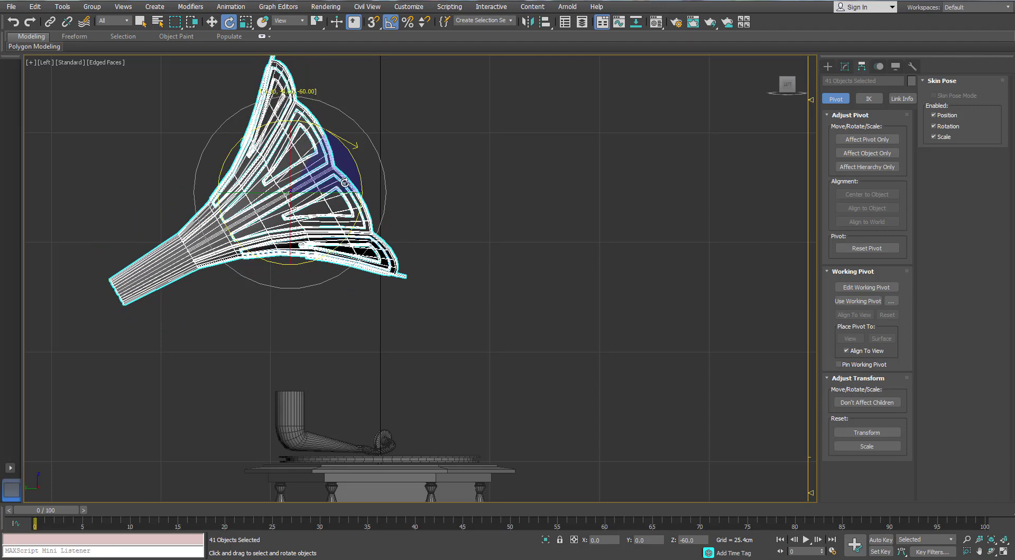
# Move the selected horn and trims in the Left view so the narrow end sits just above the arm's upright pipe.
pyautogui.press('s')
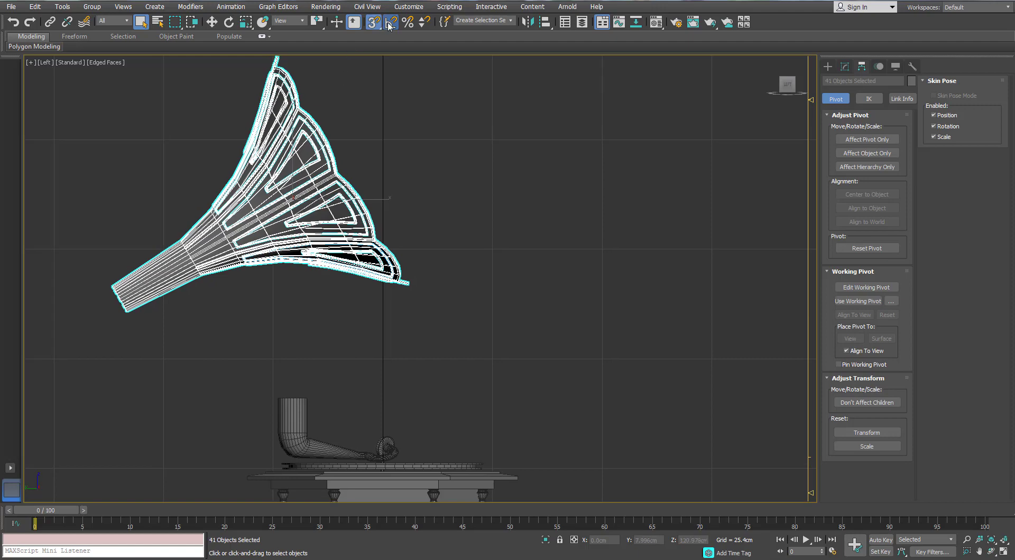
pyautogui.moveTo(269, 171); pyautogui.dragTo(315, 294)
pyautogui.scroll(-4, 471, 283)
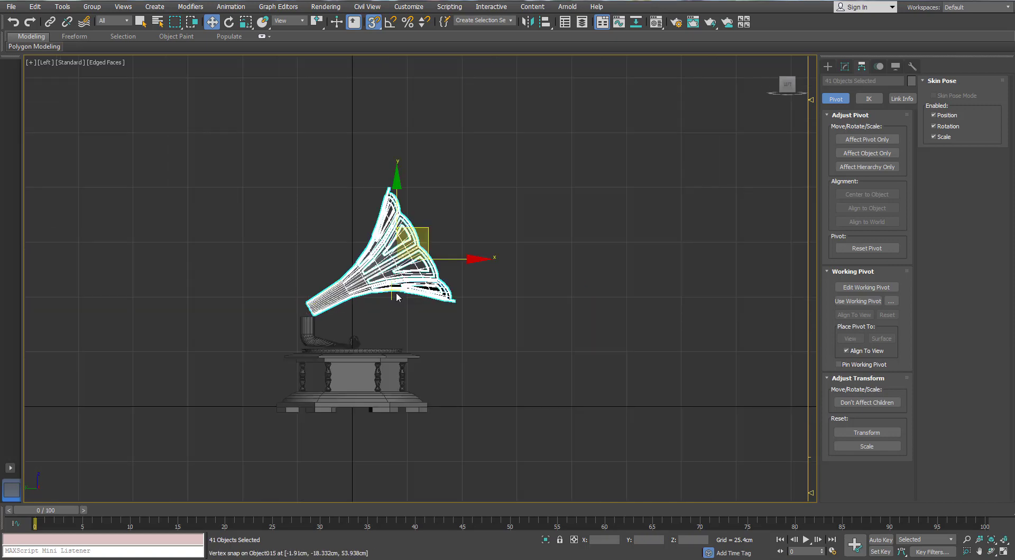
pyautogui.moveTo(427, 231); pyautogui.dragTo(418, 253)
# Select only the horn mesh and pick all vertices around the open rim of its narrow end.
pyautogui.click(285, 334)
pyautogui.scroll(2, 285, 334)
pyautogui.scroll(2, 286, 334)
pyautogui.click(370, 272)
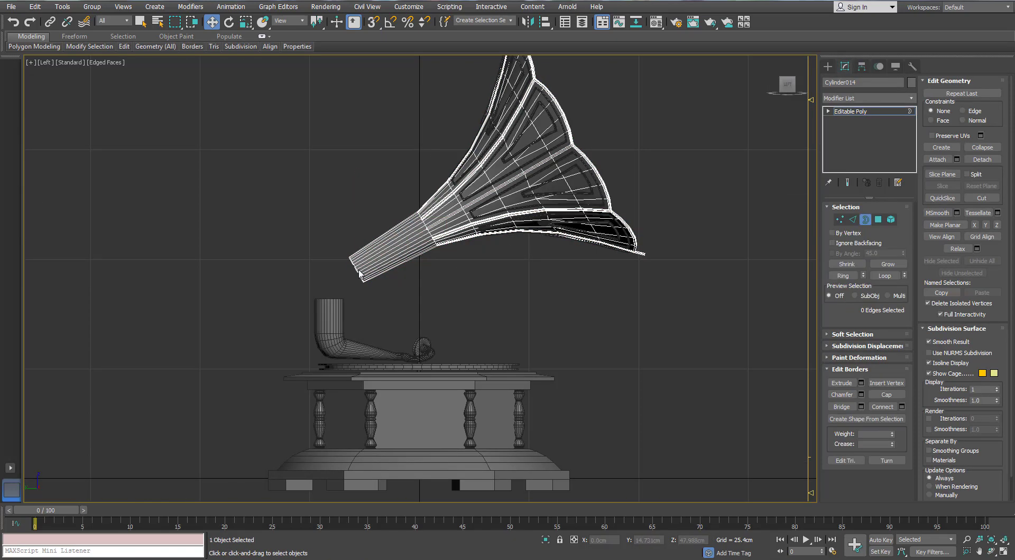
pyautogui.scroll(3, 357, 276)
pyautogui.keyDown('alt'); pyautogui.moveTo(357, 276); pyautogui.dragTo(392, 229, button='middle'); pyautogui.keyUp('alt')
pyautogui.scroll(4, 391, 228)
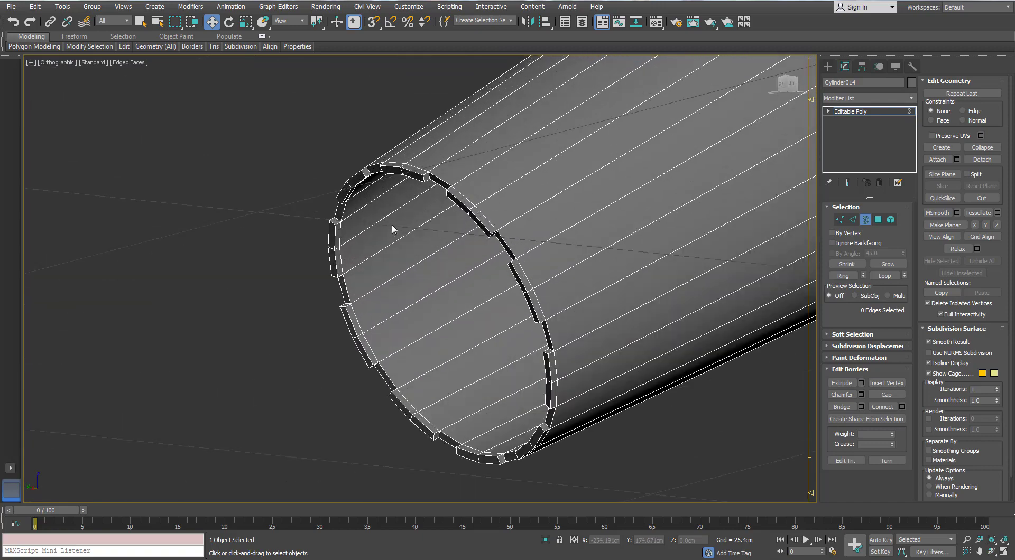
pyautogui.scroll(-3, 516, 208)
pyautogui.scroll(3, 520, 225)
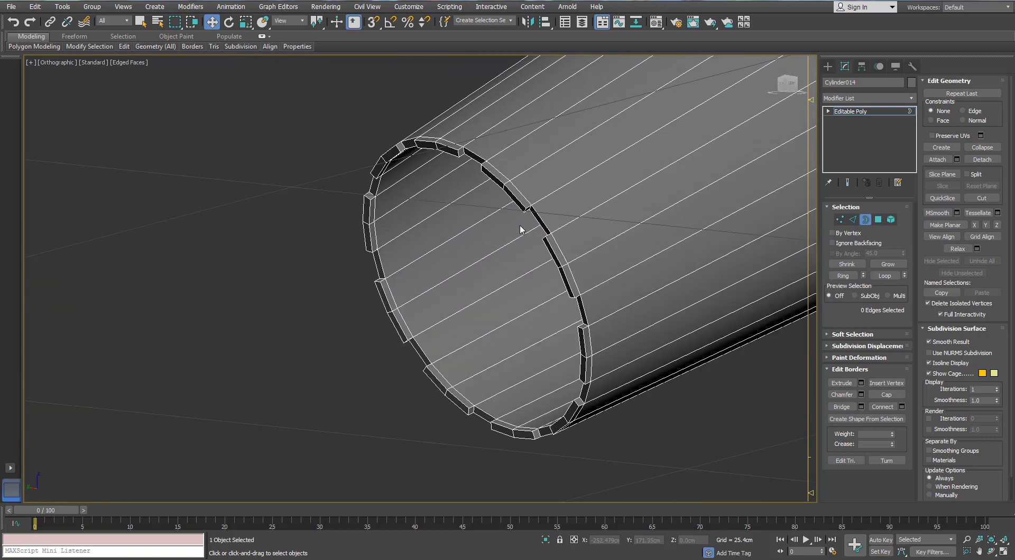
pyautogui.click(840, 219)
pyautogui.scroll(-6, 578, 238)
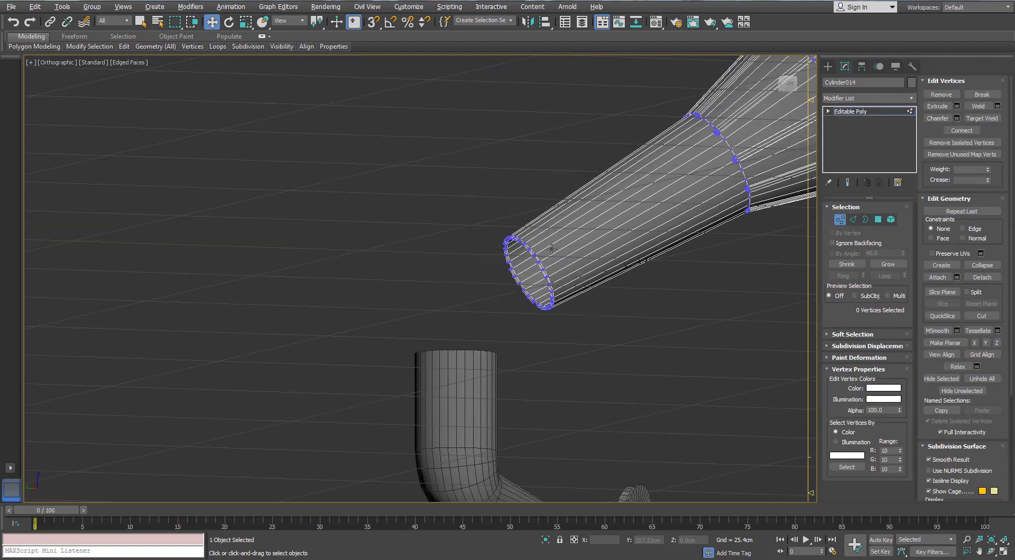
pyautogui.scroll(-4, 445, 319)
pyautogui.press('l')
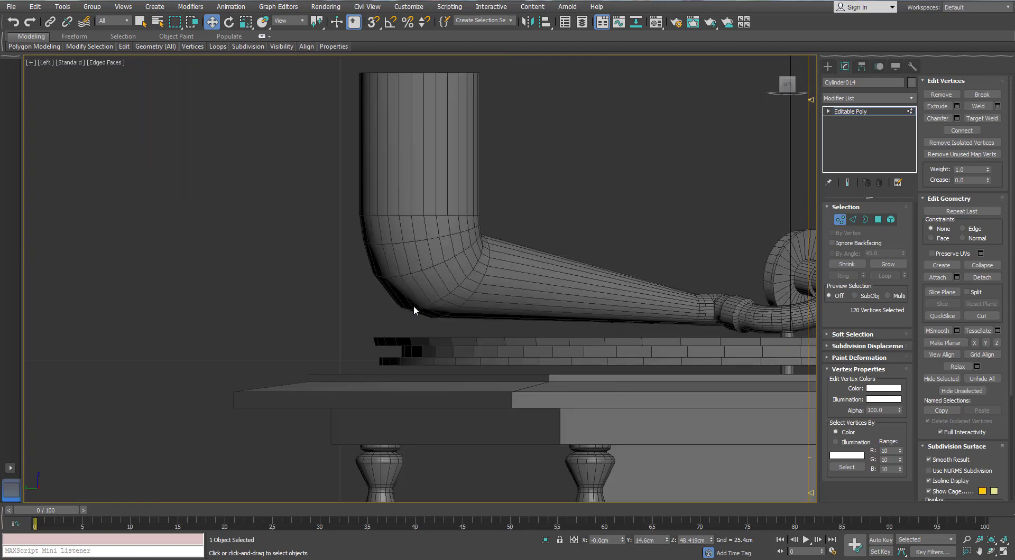
# Scale down the vertices at the horn's narrow end to taper the neck.
pyautogui.scroll(-2, 399, 309)
pyautogui.moveTo(435, 276); pyautogui.dragTo(375, 339)
pyautogui.press('r')
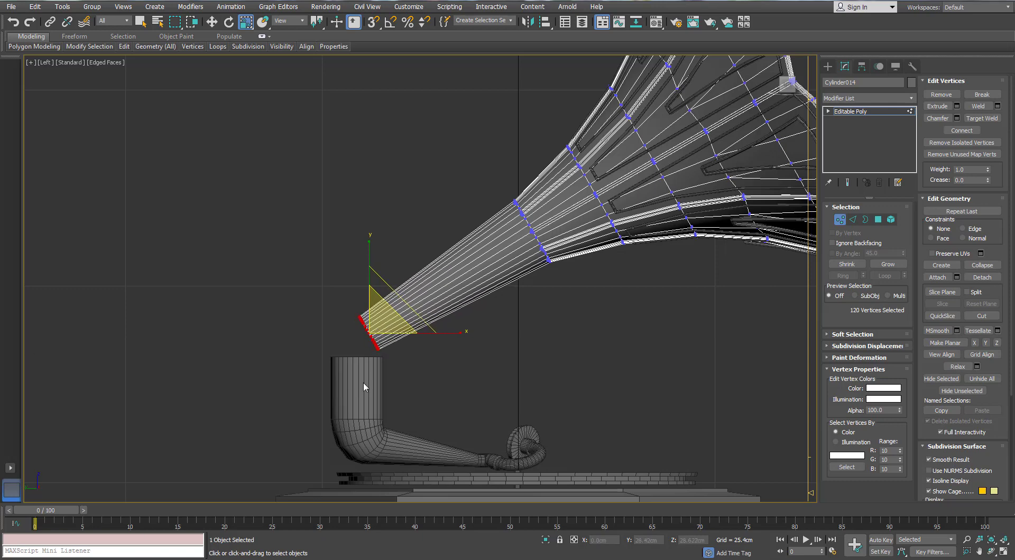
# Try moving the narrow-end vertices, including with the Local reference coordinate system.
pyautogui.press('w')
pyautogui.moveTo(404, 302); pyautogui.dragTo(374, 321)
pyautogui.hotkey('ctrl', 'z')
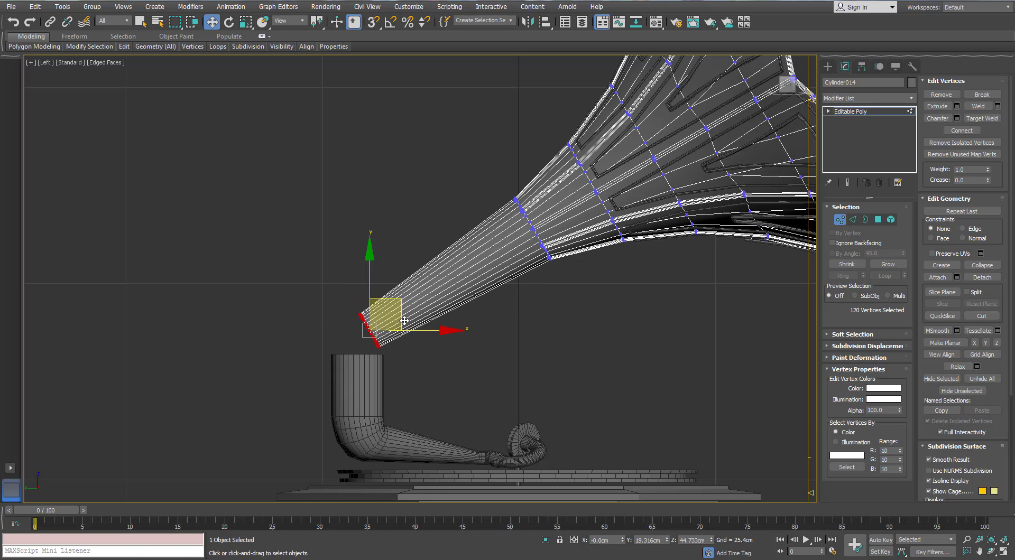
pyautogui.click(291, 25)
pyautogui.click(285, 61)
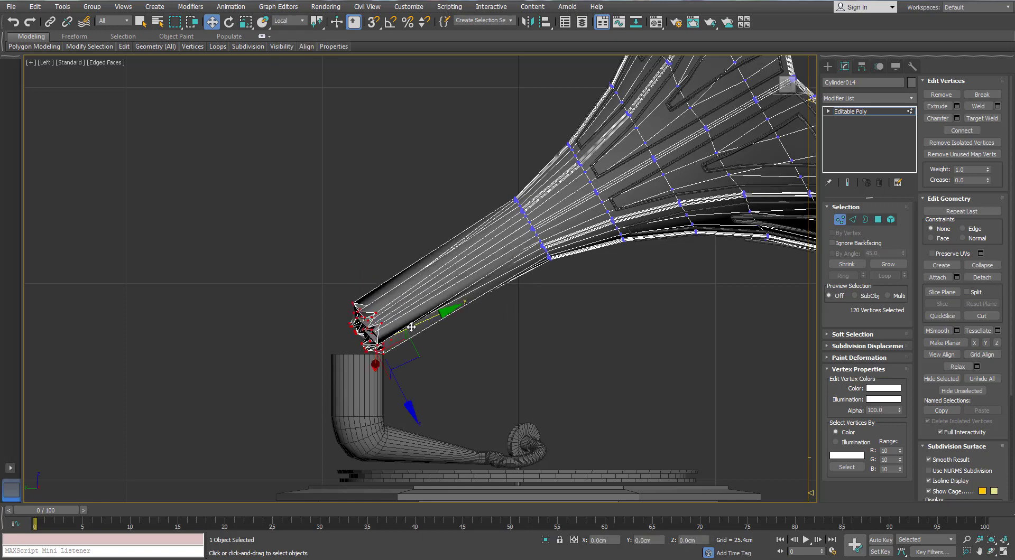
# Using Screen coordinates, move the narrow-end vertices about -5.6 cm in X and -3.6 cm in Y, extending the neck over the pipe.
pyautogui.click(294, 24)
pyautogui.click(283, 37)
pyautogui.moveTo(401, 231); pyautogui.dragTo(505, 149, button='middle')
pyautogui.scroll(2, 505, 148)
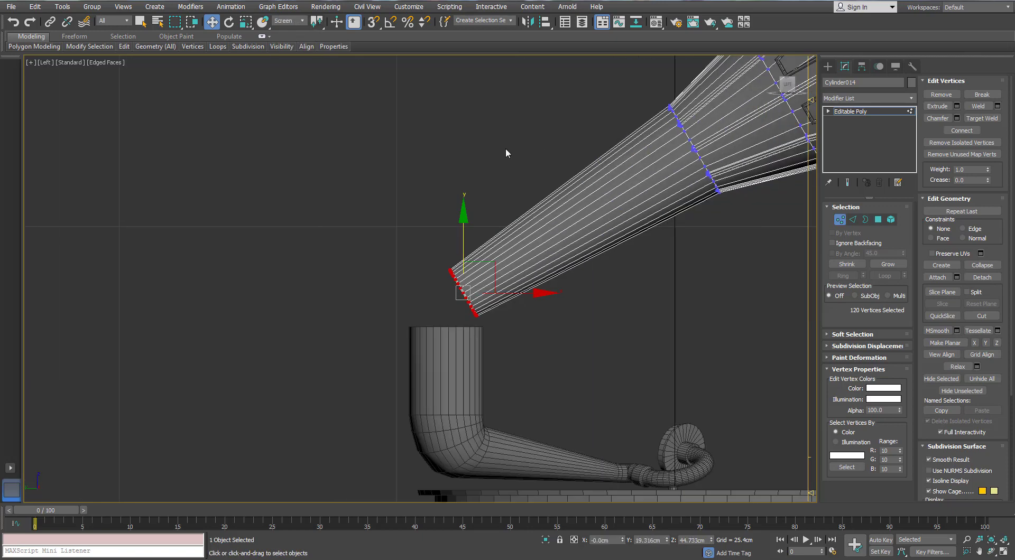
pyautogui.scroll(-4, 505, 147)
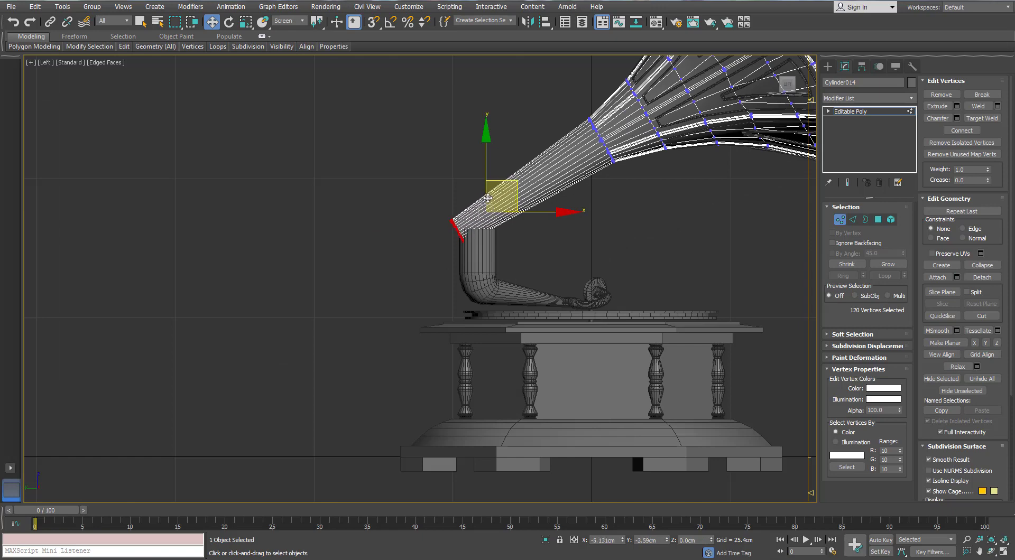
pyautogui.moveTo(486, 199); pyautogui.dragTo(485, 197)
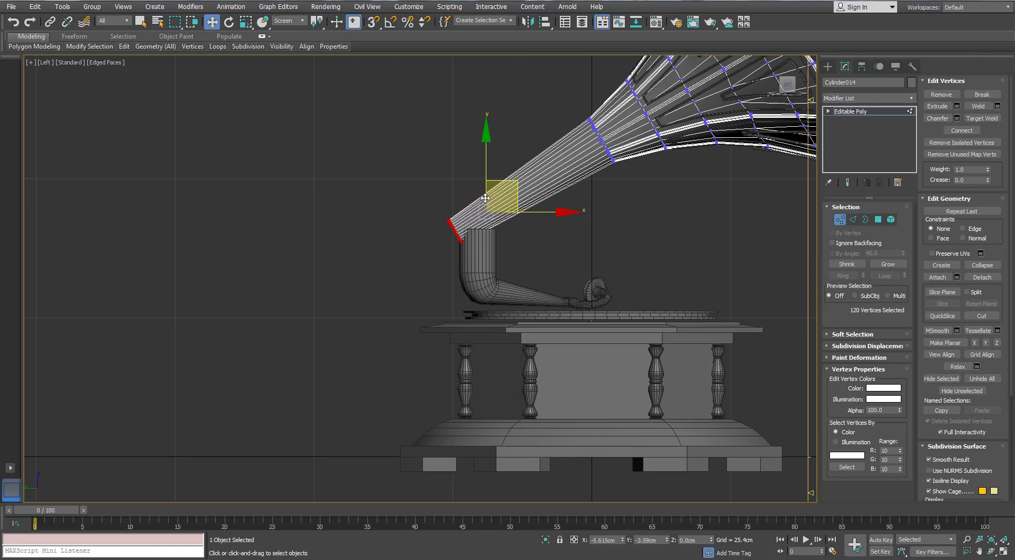
# Leave vertex editing, reselect the horn with all its trims, and move them about 0.8 cm along X.
pyautogui.click(839, 220)
pyautogui.scroll(-2, 705, 103)
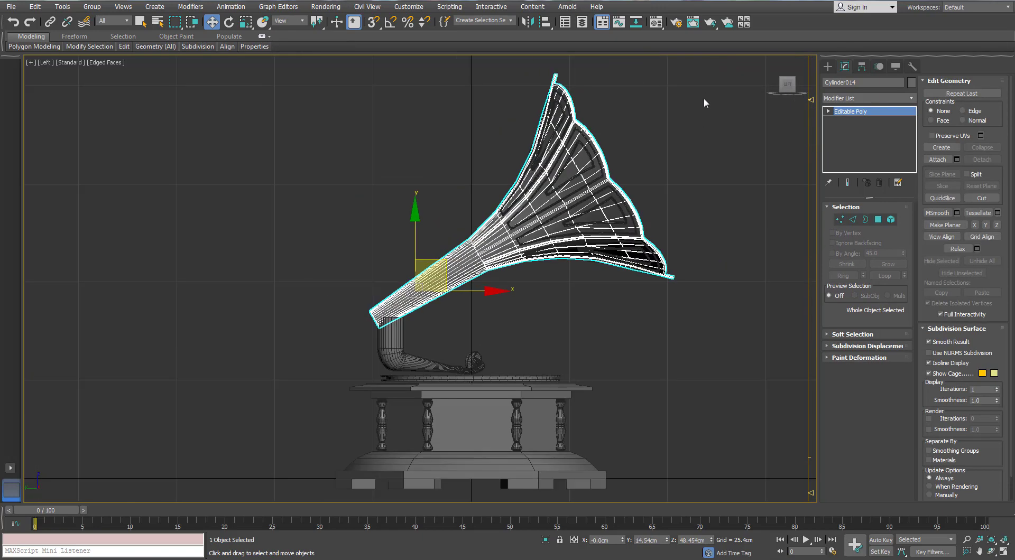
pyautogui.moveTo(446, 321); pyautogui.dragTo(445, 321)
pyautogui.moveTo(625, 200); pyautogui.dragTo(629, 199)
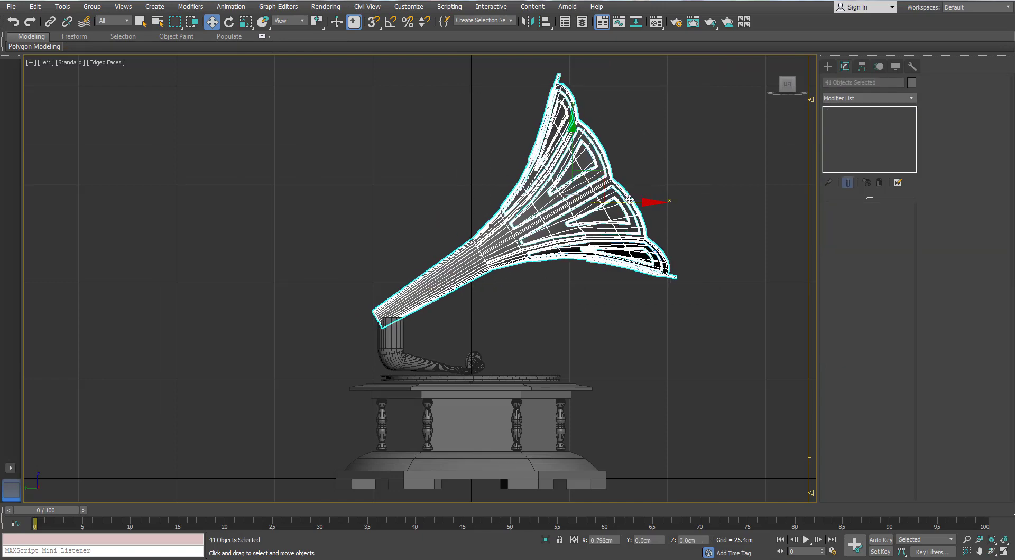
# Nudge the horn and trims about 0.27 cm further along X over the upright pipe.
pyautogui.moveTo(400, 317); pyautogui.dragTo(422, 262, button='middle')
pyautogui.scroll(8, 422, 263)
pyautogui.scroll(-6, 487, 254)
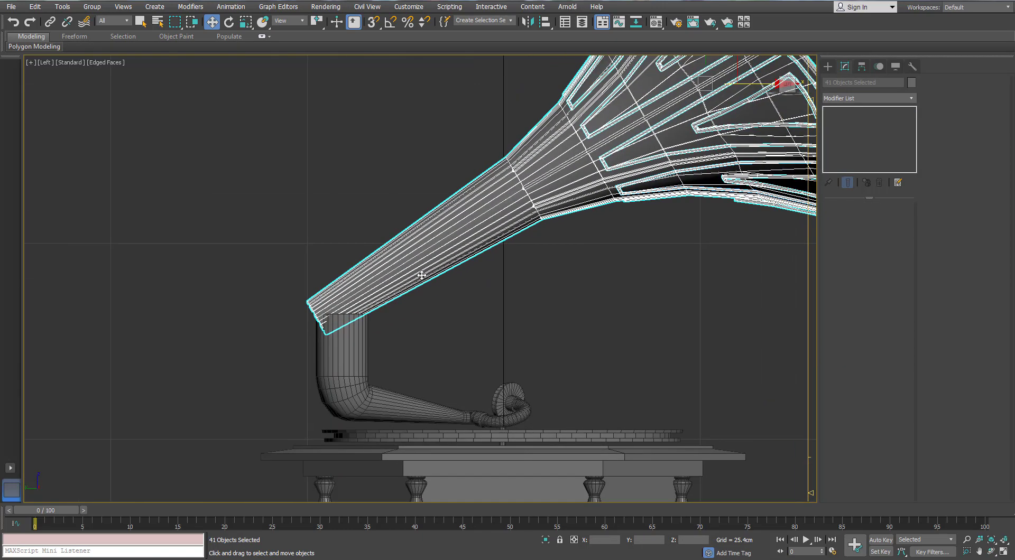
pyautogui.moveTo(690, 132); pyautogui.dragTo(693, 132)
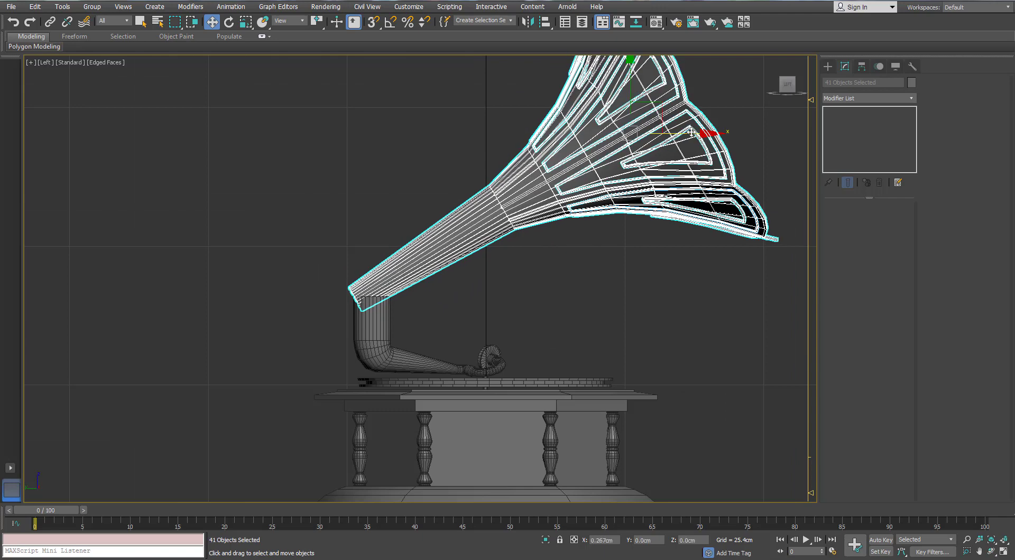
pyautogui.moveTo(440, 226); pyautogui.dragTo(521, 231, button='middle')
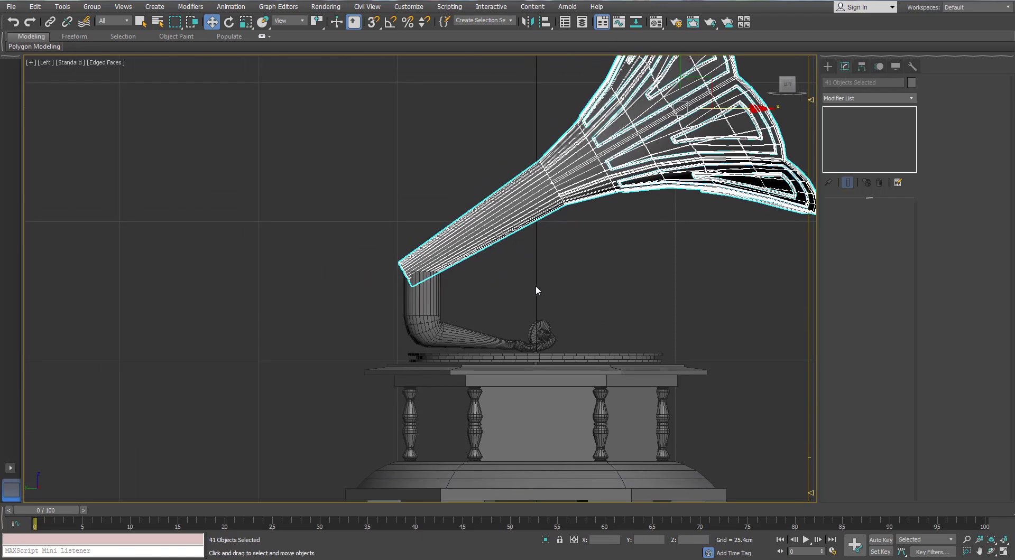
# Reselect the vertices at the horn's narrow end and scale them down further.
pyautogui.click(428, 249)
pyautogui.click(843, 222)
pyautogui.moveTo(338, 217); pyautogui.dragTo(477, 344)
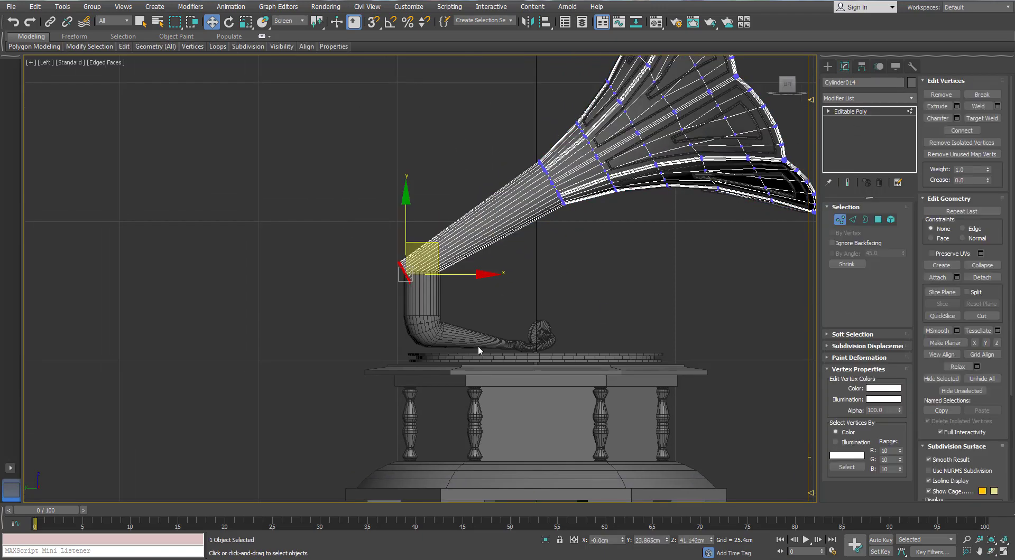
pyautogui.scroll(4, 412, 285)
pyautogui.press('r')
pyautogui.scroll(-6, 412, 292)
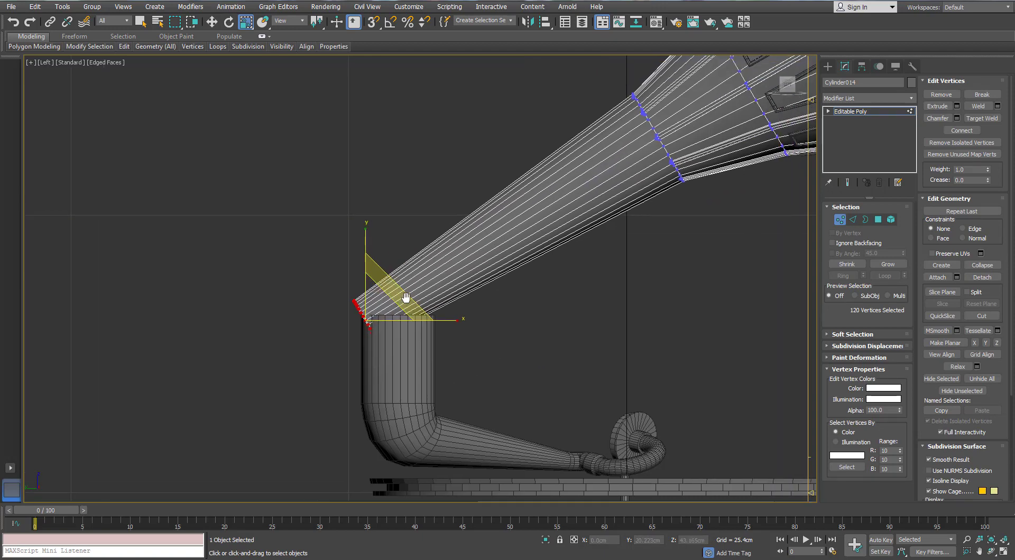
pyautogui.moveTo(411, 292); pyautogui.dragTo(405, 302, button='middle')
pyautogui.scroll(3, 406, 302)
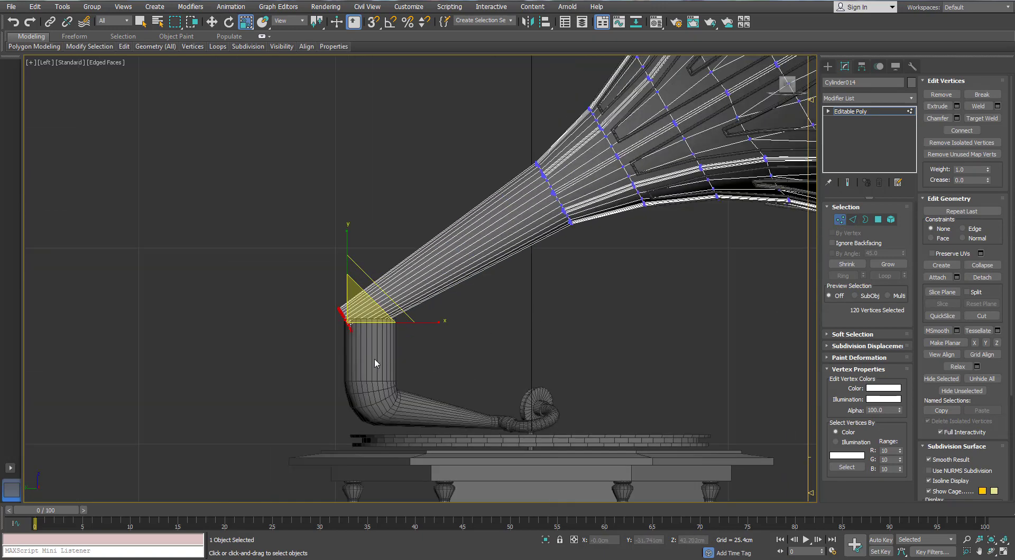
# Select the curved arm object and pick the vertices of its upright pipe and elbow.
pyautogui.press('1')
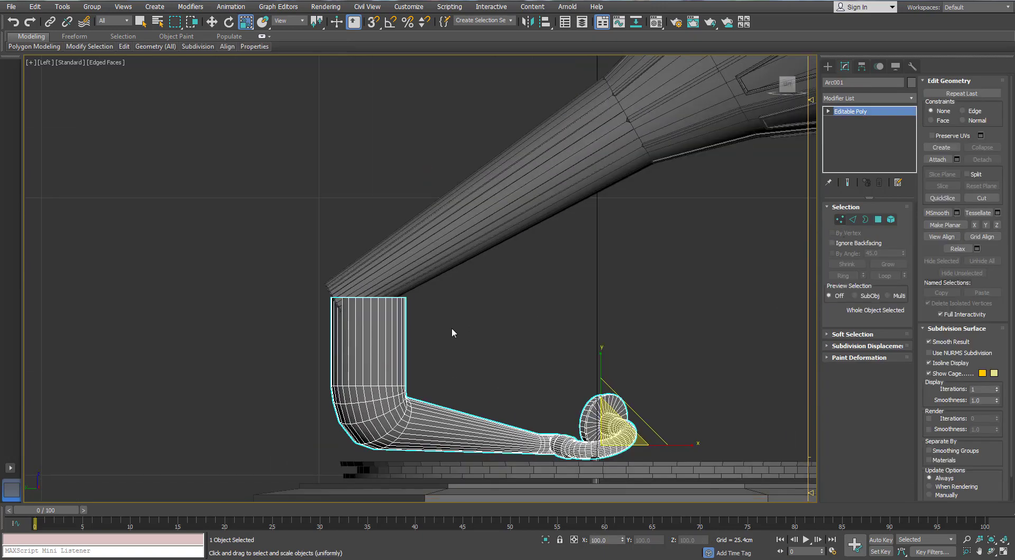
pyautogui.press('1')
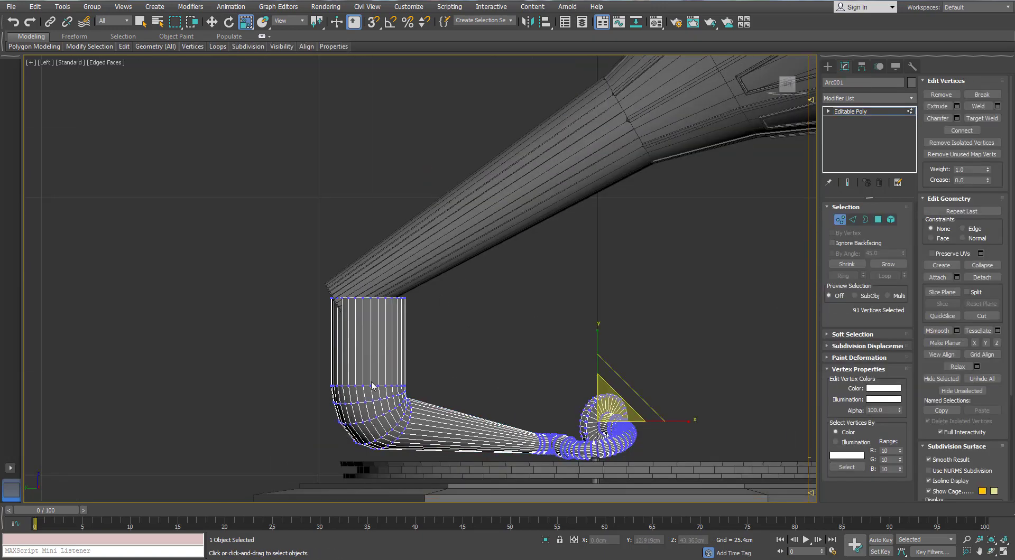
pyautogui.moveTo(417, 288); pyautogui.dragTo(289, 458)
pyautogui.moveTo(454, 394); pyautogui.dragTo(455, 375, button='middle')
pyautogui.keyDown('alt'); pyautogui.moveTo(384, 359); pyautogui.dragTo(382, 361, button='middle'); pyautogui.keyUp('alt')
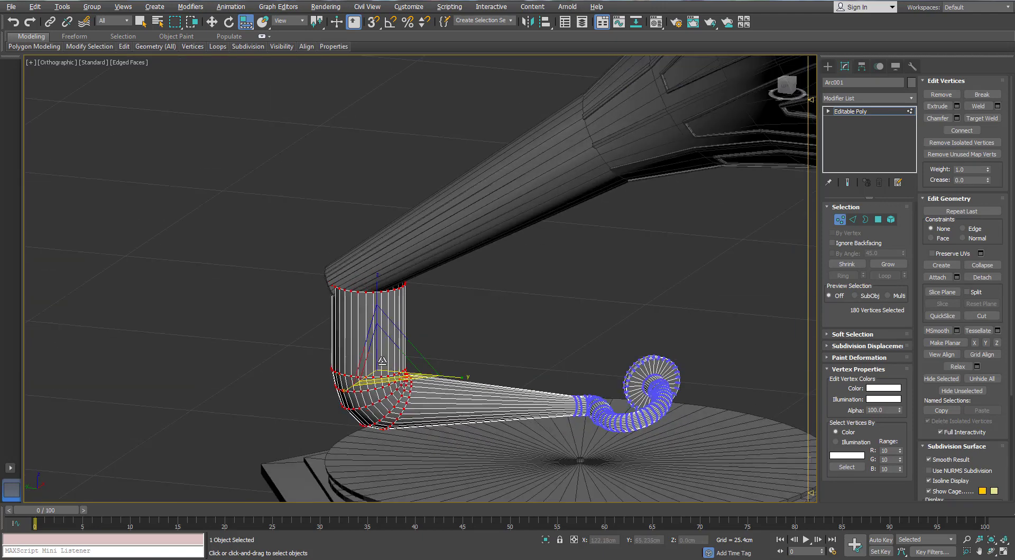
# Try converting the vertex selection to polygons and extending it to the far end of the tapered arm section.
pyautogui.keyDown('ctrl'); pyautogui.click(876, 220); pyautogui.keyUp('ctrl')
pyautogui.keyDown('alt'); pyautogui.moveTo(596, 329); pyautogui.dragTo(462, 364, button='middle'); pyautogui.keyUp('alt')
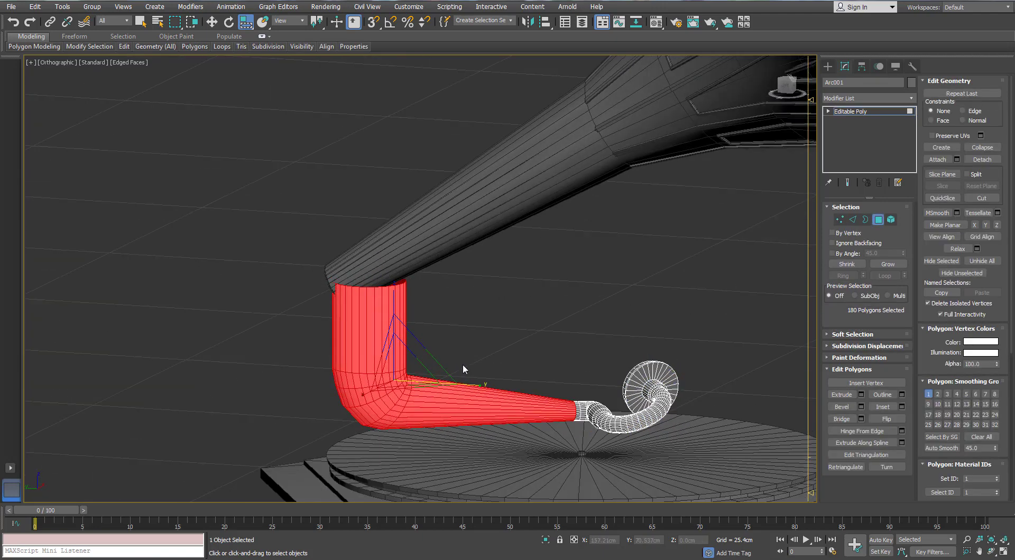
pyautogui.press('1')
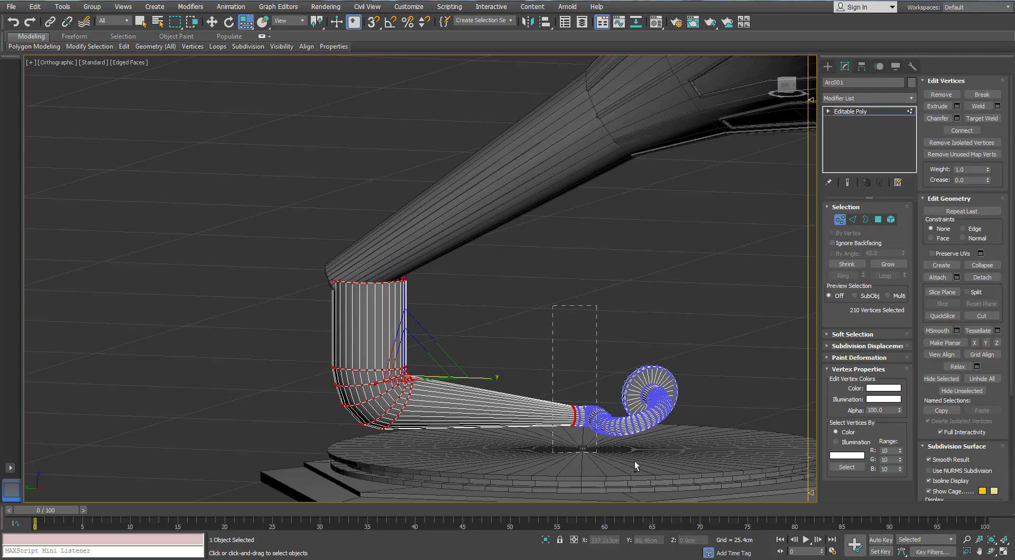
pyautogui.keyDown('alt'); pyautogui.moveTo(634, 460); pyautogui.dragTo(411, 342, button='middle'); pyautogui.keyUp('alt')
pyautogui.moveTo(411, 342); pyautogui.dragTo(411, 344)
pyautogui.hotkey('ctrl', 'z')
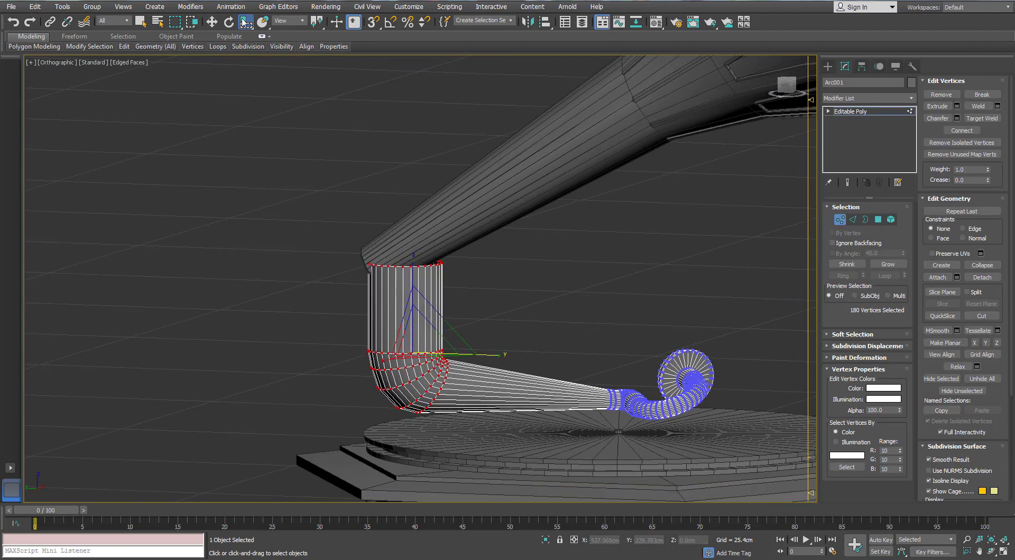
# Uniformly scale down the selected upright pipe and elbow vertices.
pyautogui.moveTo(250, 53); pyautogui.dragTo(247, 41)
pyautogui.moveTo(423, 339); pyautogui.dragTo(429, 310, button='middle')
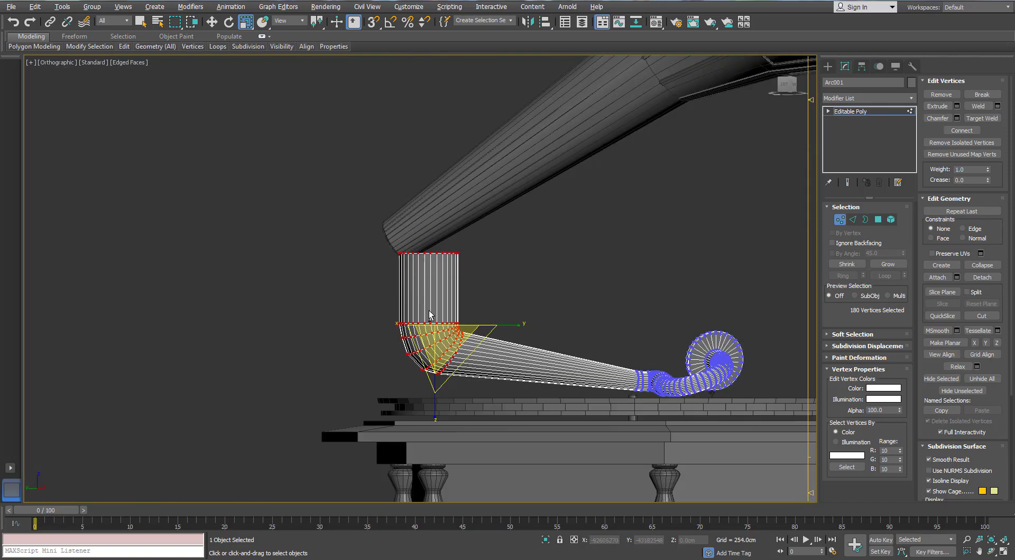
pyautogui.press('l')
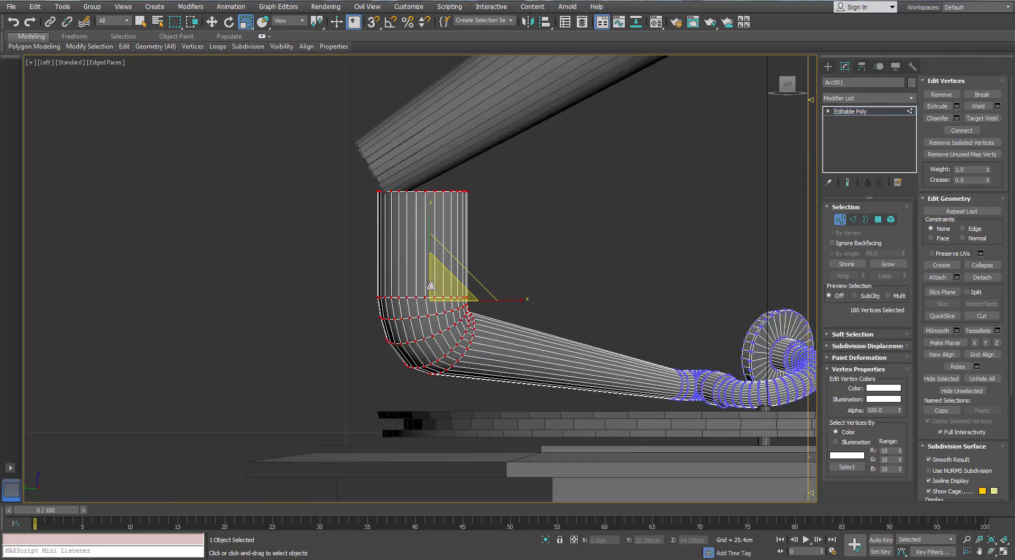
# Move the pipe and elbow vertices about -1.7 cm along X in the Left view.
pyautogui.press('w')
pyautogui.scroll(-5, 473, 302)
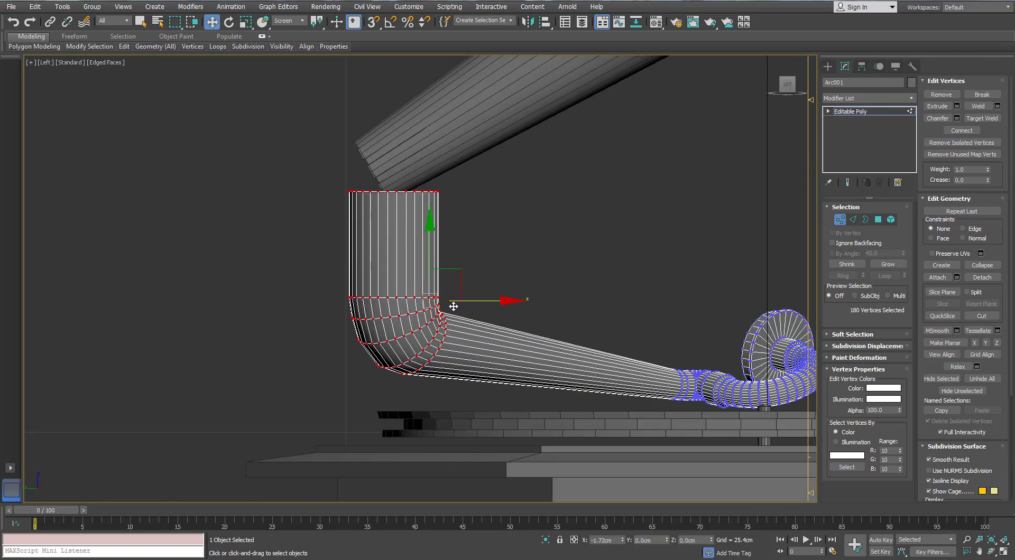
pyautogui.moveTo(591, 352); pyautogui.dragTo(539, 331, button='middle')
# Check the pipe's alignment with the horn in the Front view and scale the pipe and elbow vertices to 87% in the Left view.
pyautogui.press('f')
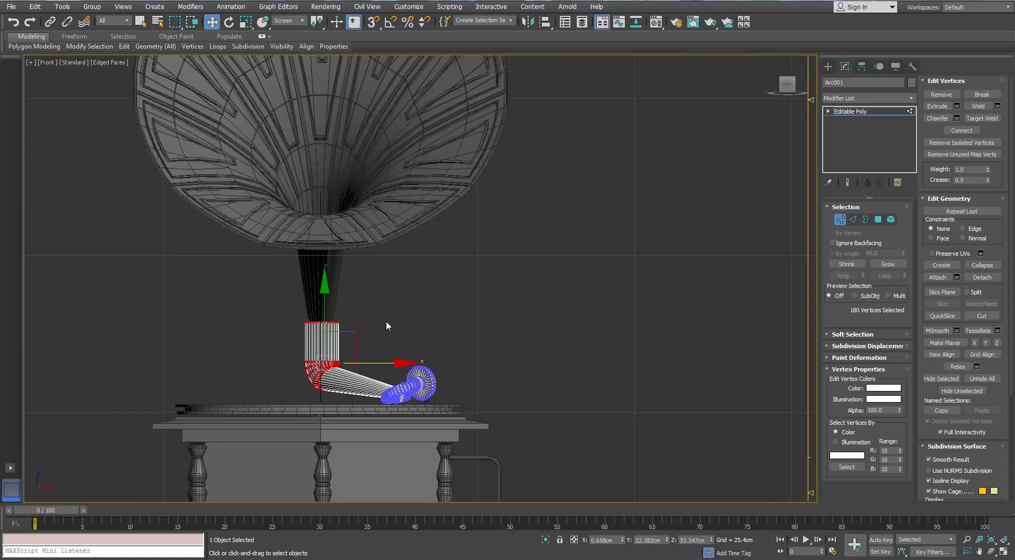
pyautogui.press('l')
pyautogui.scroll(-5, 387, 328)
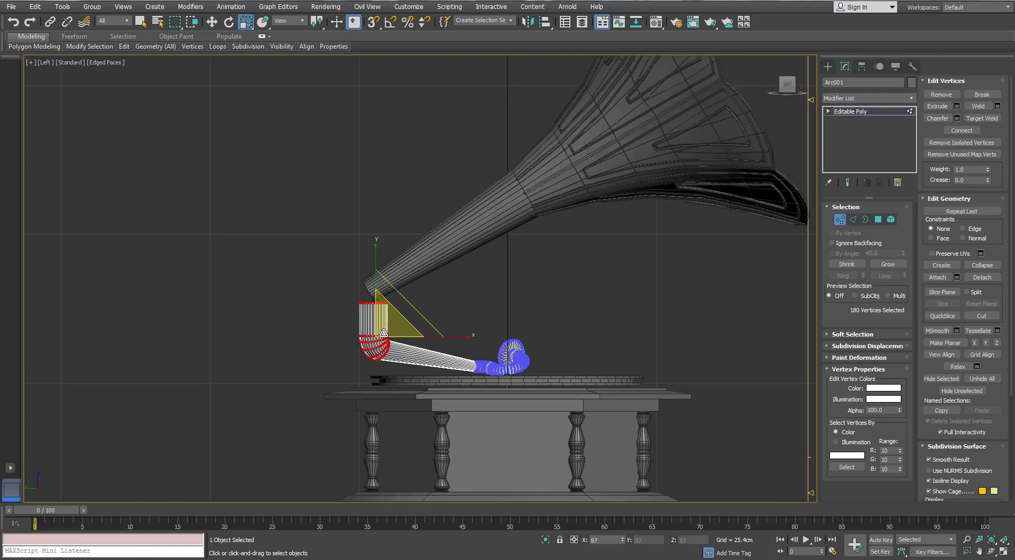
# Raise the pipe's top vertex ring about 2.7 cm into the horn neck and shift the pipe and elbow vertices slightly along X.
pyautogui.scroll(5, 384, 333)
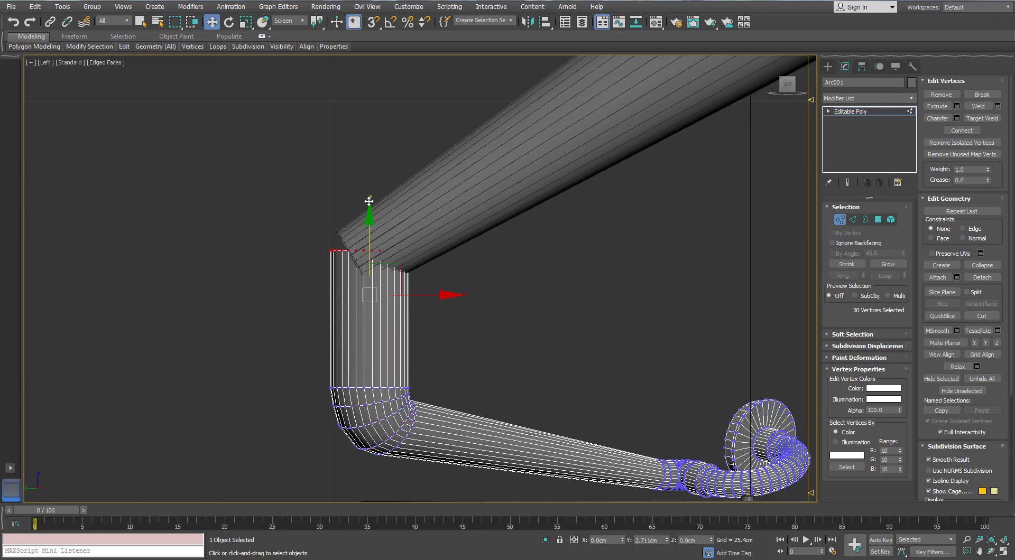
pyautogui.scroll(-4, 403, 274)
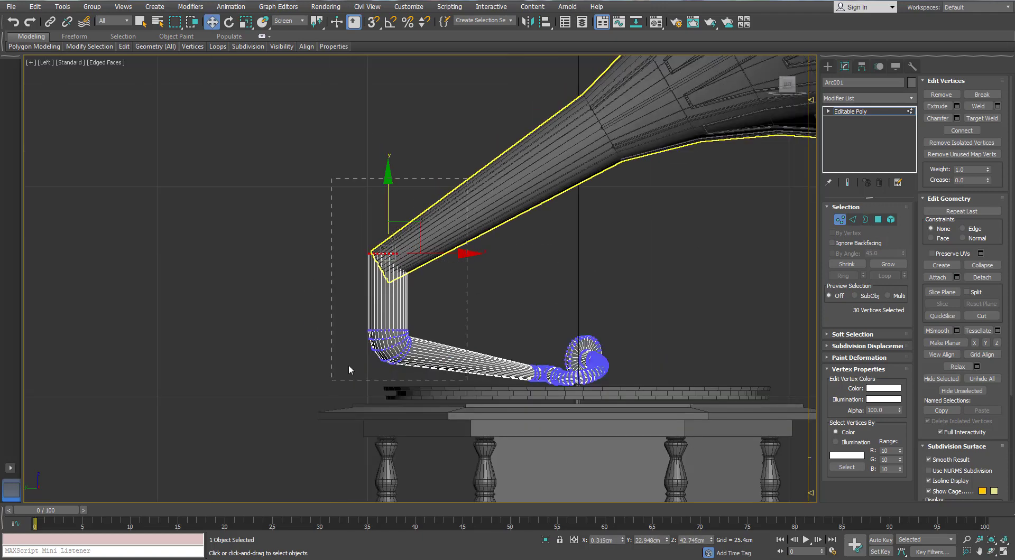
pyautogui.moveTo(431, 325); pyautogui.dragTo(436, 325)
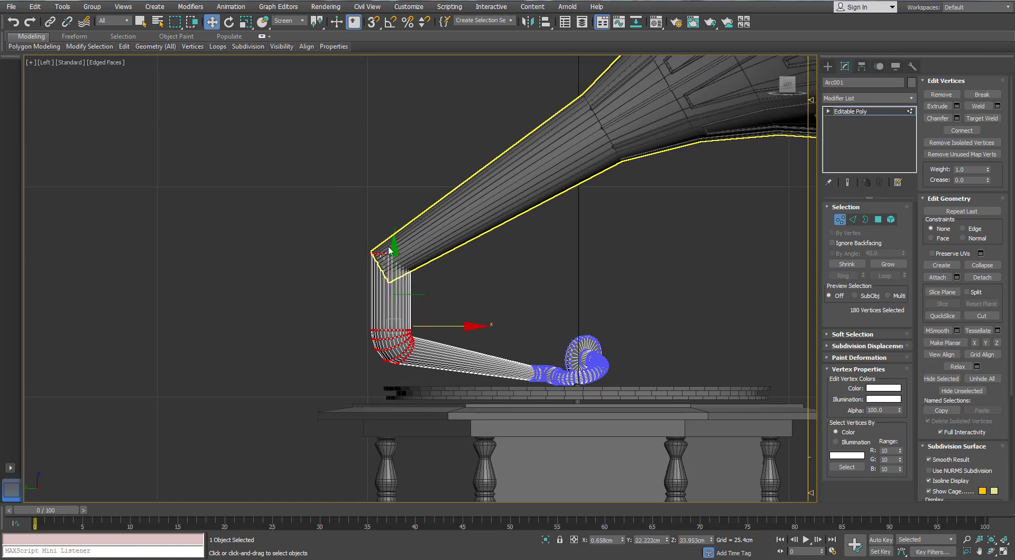
# Isolate the horn and delete the rim polygons that close the wall thickness at the neck's narrow end.
pyautogui.scroll(2, 387, 247)
pyautogui.moveTo(397, 286); pyautogui.dragTo(396, 285)
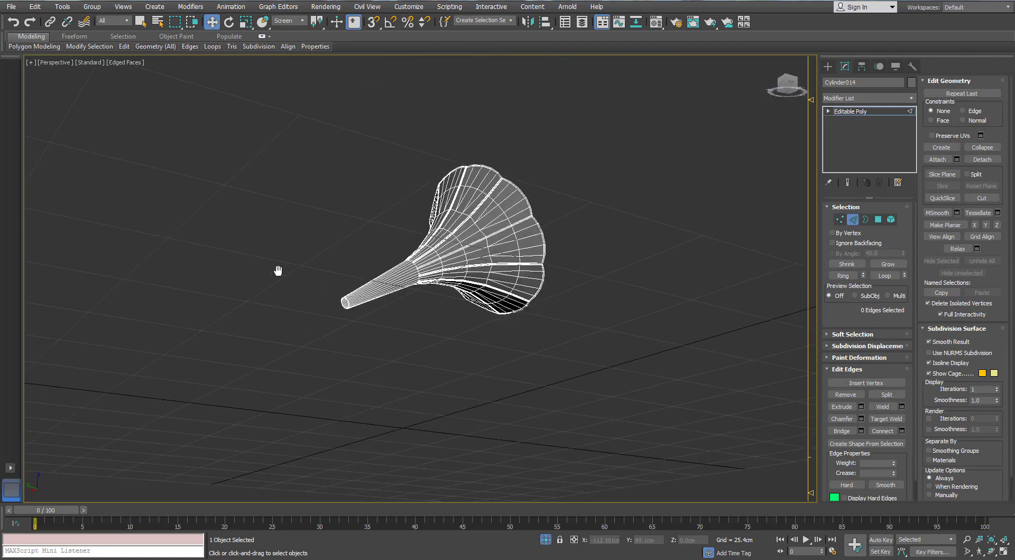
pyautogui.moveTo(278, 271); pyautogui.dragTo(287, 274, button='middle')
pyautogui.scroll(7, 287, 274)
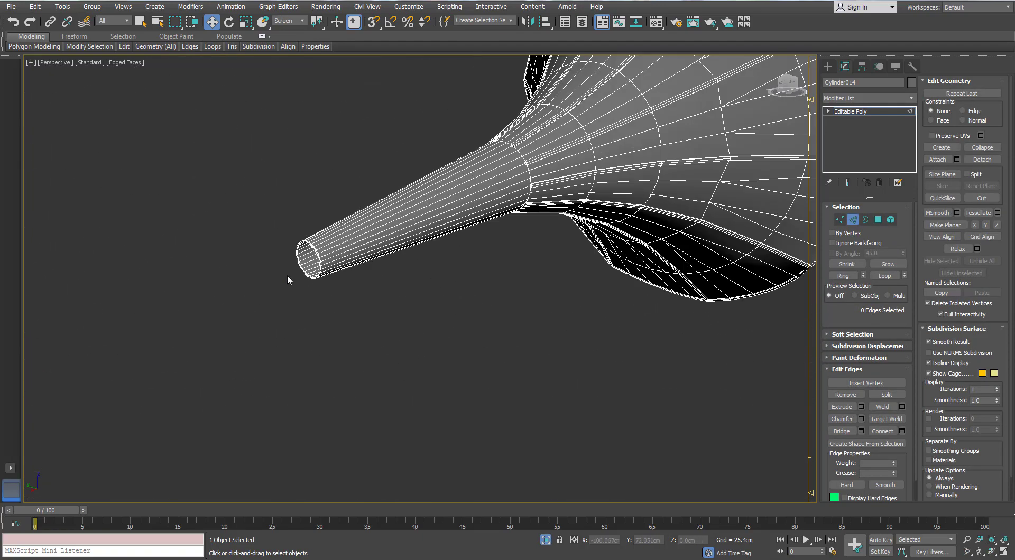
pyautogui.scroll(-7, 328, 250)
pyautogui.scroll(6, 345, 317)
pyautogui.scroll(2, 345, 318)
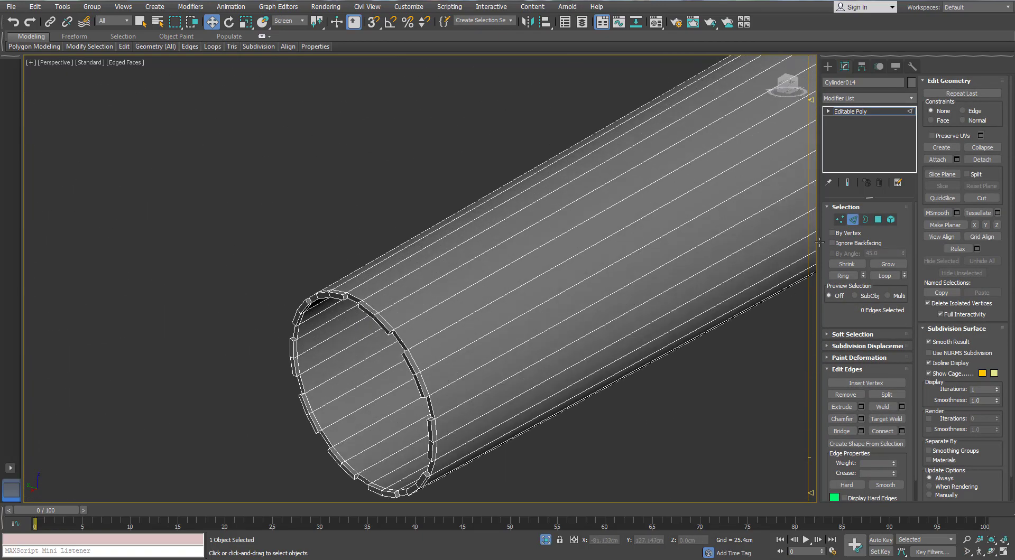
pyautogui.scroll(2, 374, 323)
pyautogui.moveTo(391, 341); pyautogui.dragTo(386, 321, button='middle')
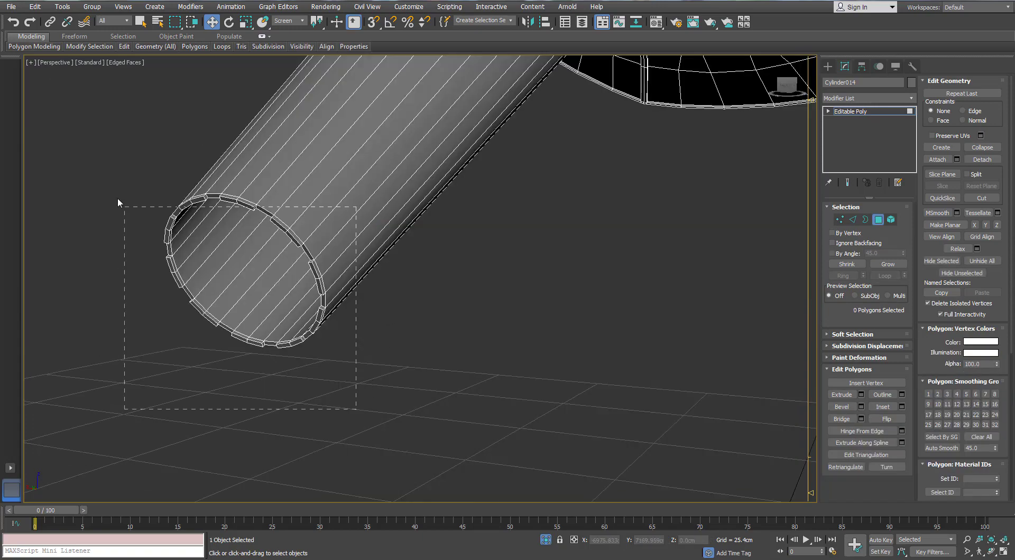
pyautogui.moveTo(117, 199); pyautogui.dragTo(116, 198)
pyautogui.keyDown('alt'); pyautogui.moveTo(117, 199); pyautogui.dragTo(254, 222, button='middle'); pyautogui.keyUp('alt')
pyautogui.keyDown('alt'); pyautogui.moveTo(539, 215); pyautogui.dragTo(270, 288); pyautogui.keyUp('alt')
pyautogui.keyDown('alt'); pyautogui.moveTo(270, 288); pyautogui.dragTo(334, 298, button='middle'); pyautogui.keyUp('alt')
pyautogui.press('z')
pyautogui.press('Delete')
pyautogui.click(879, 220)
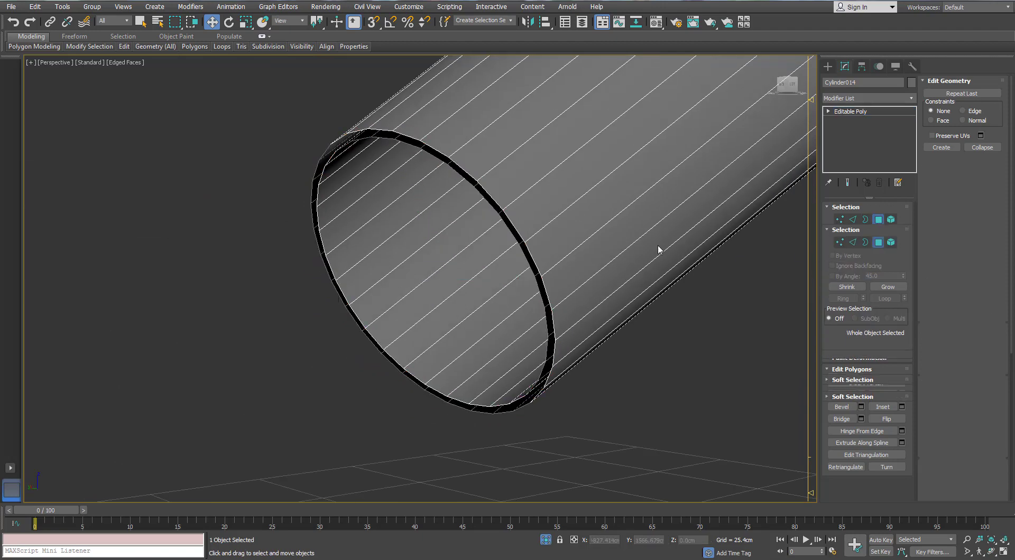
# End isolation and, in the Left view, fit the neck's end vertices over the pipe's top, shifting them about -0.38 cm in X and 0.7 cm in Y.
pyautogui.press('f')
pyautogui.press('l')
pyautogui.press('z')
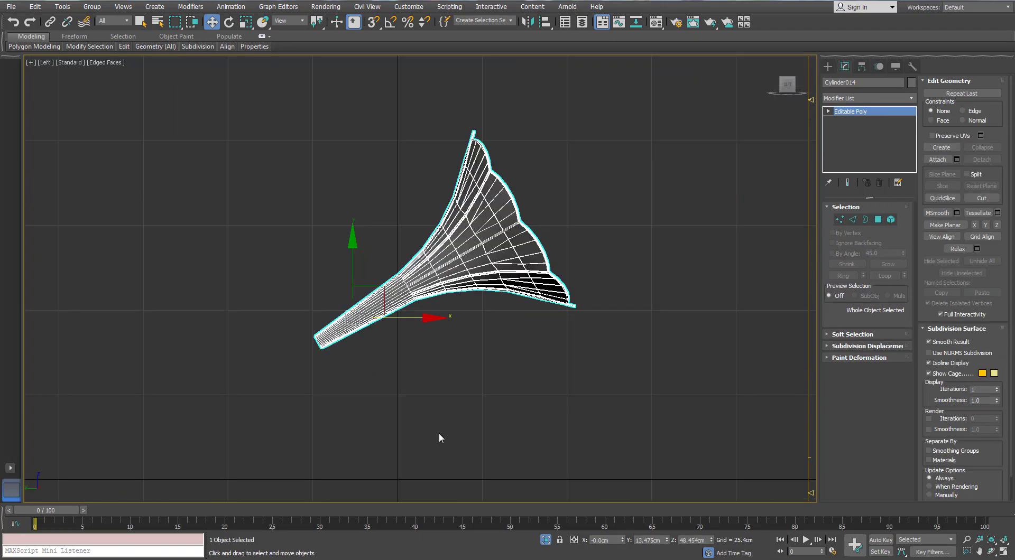
pyautogui.click(545, 540)
pyautogui.scroll(2, 369, 262)
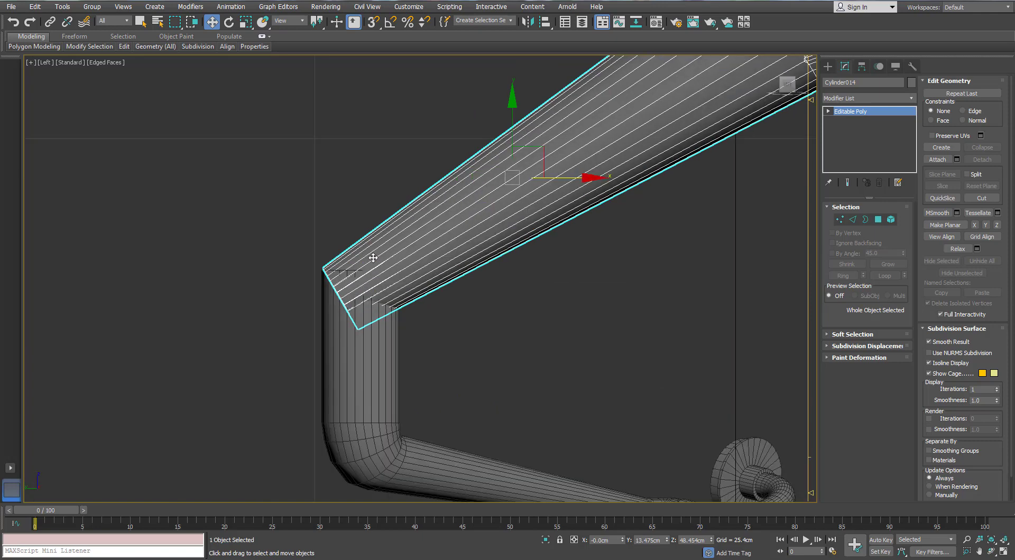
pyautogui.scroll(-2, 373, 257)
pyautogui.click(839, 219)
pyautogui.moveTo(450, 188); pyautogui.dragTo(313, 351)
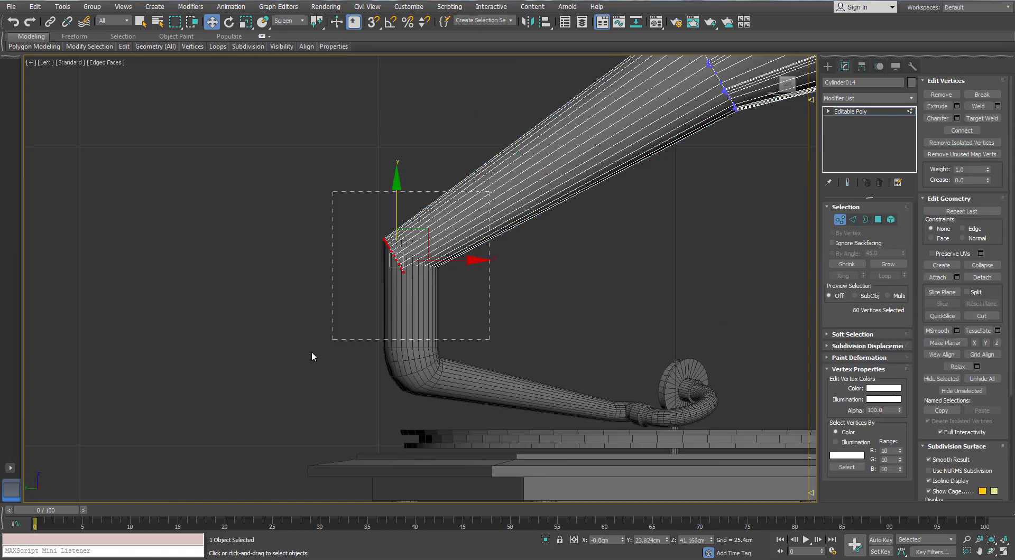
pyautogui.scroll(2, 423, 248)
pyautogui.press('r')
pyautogui.moveTo(396, 260); pyautogui.dragTo(403, 233)
pyautogui.press('w')
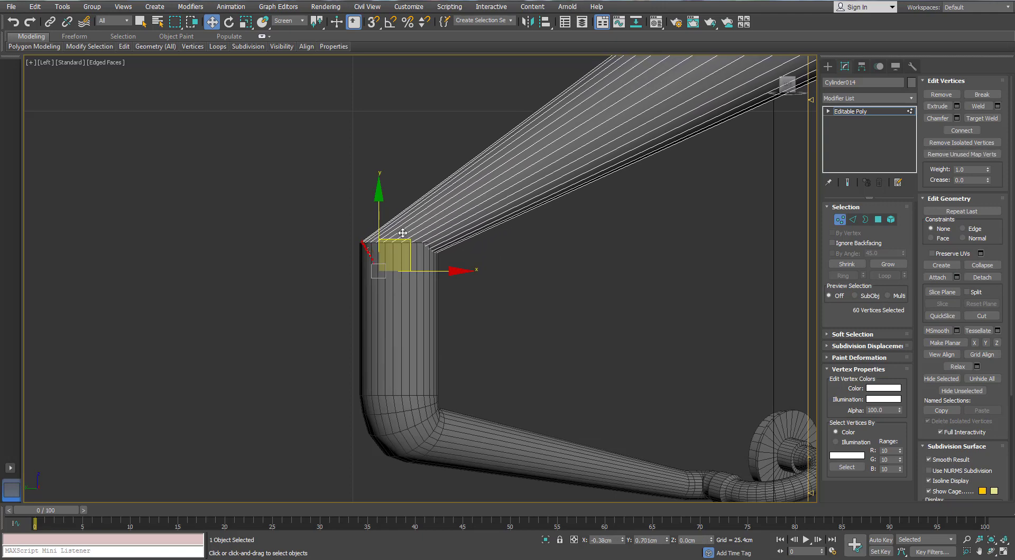
# Scale the neck's end vertices uniformly to about 96% and check their fit over the pipe in the Perspective view.
pyautogui.moveTo(401, 245); pyautogui.dragTo(382, 266, button='middle')
pyautogui.moveTo(371, 281); pyautogui.dragTo(367, 285)
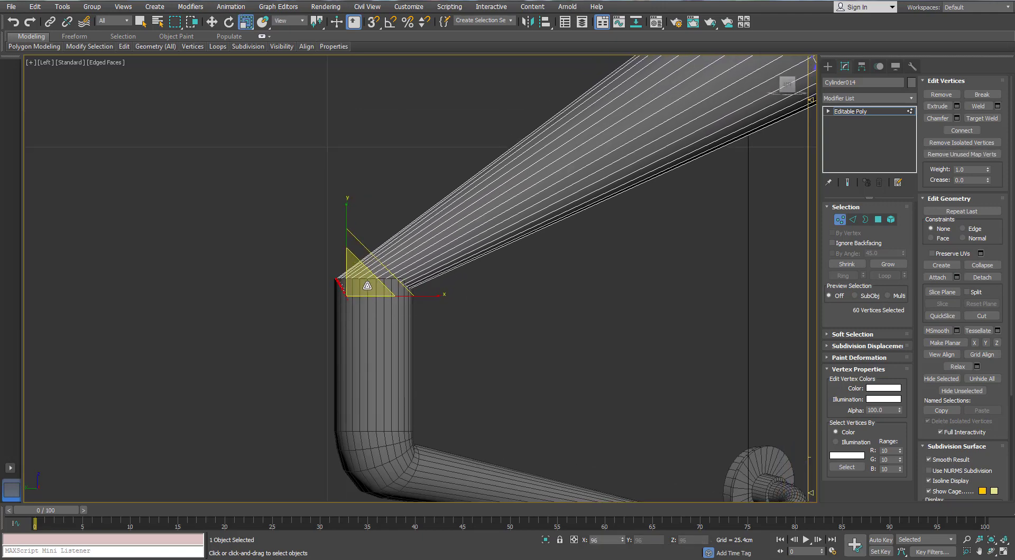
pyautogui.scroll(-3, 509, 262)
pyautogui.scroll(3, 439, 262)
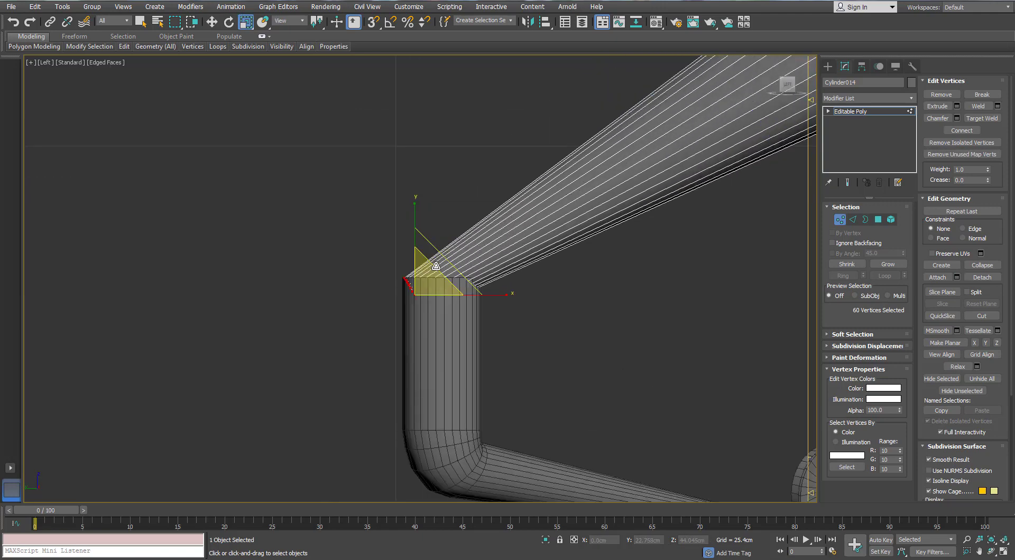
pyautogui.scroll(-3, 452, 270)
pyautogui.press('p')
pyautogui.press('r')
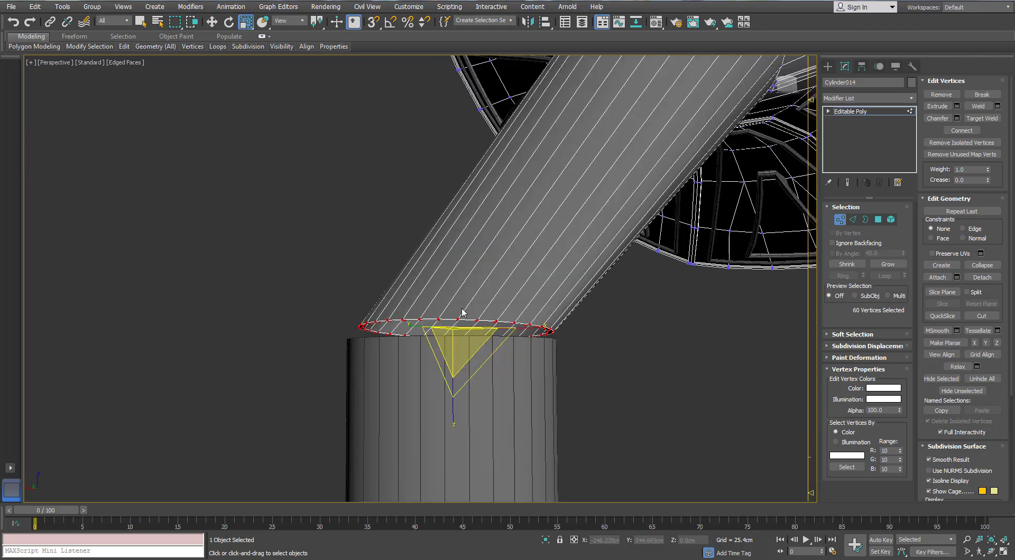
pyautogui.keyDown('alt'); pyautogui.moveTo(462, 312); pyautogui.dragTo(343, 317, button='middle'); pyautogui.keyUp('alt')
pyautogui.scroll(-5, 418, 322)
pyautogui.press('1')
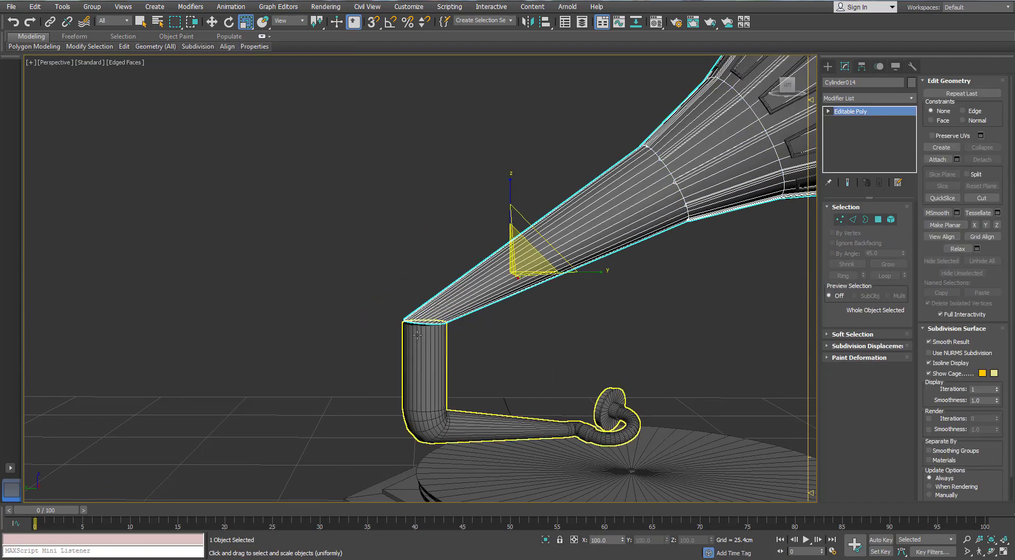
# Reselect the neck's end vertices and fine-tune their uniform scale against the pipe's opening.
pyautogui.scroll(-5, 426, 305)
pyautogui.keyDown('alt'); pyautogui.moveTo(411, 310); pyautogui.dragTo(402, 319, button='middle'); pyautogui.keyUp('alt')
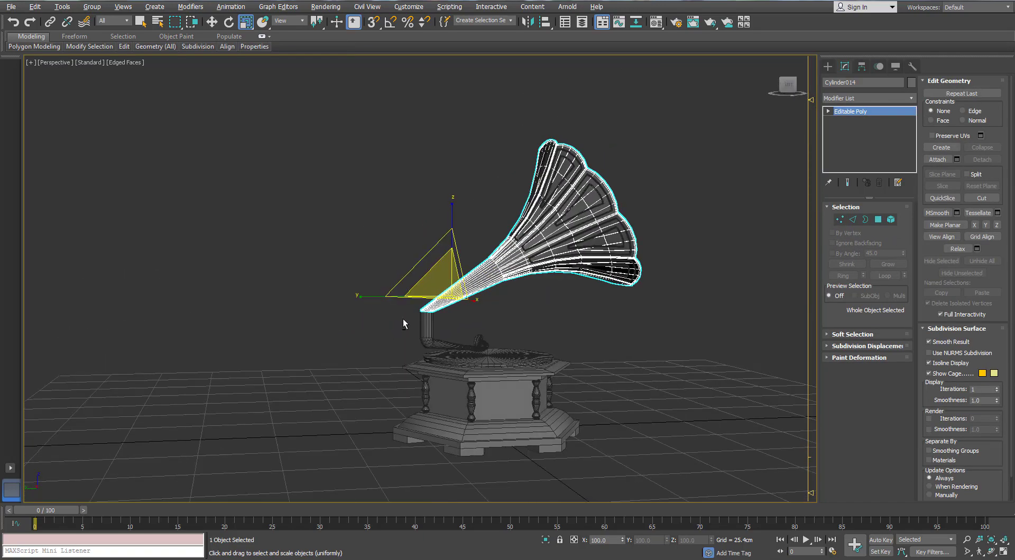
pyautogui.scroll(8, 424, 308)
pyautogui.click(839, 219)
pyautogui.moveTo(609, 395); pyautogui.dragTo(337, 257)
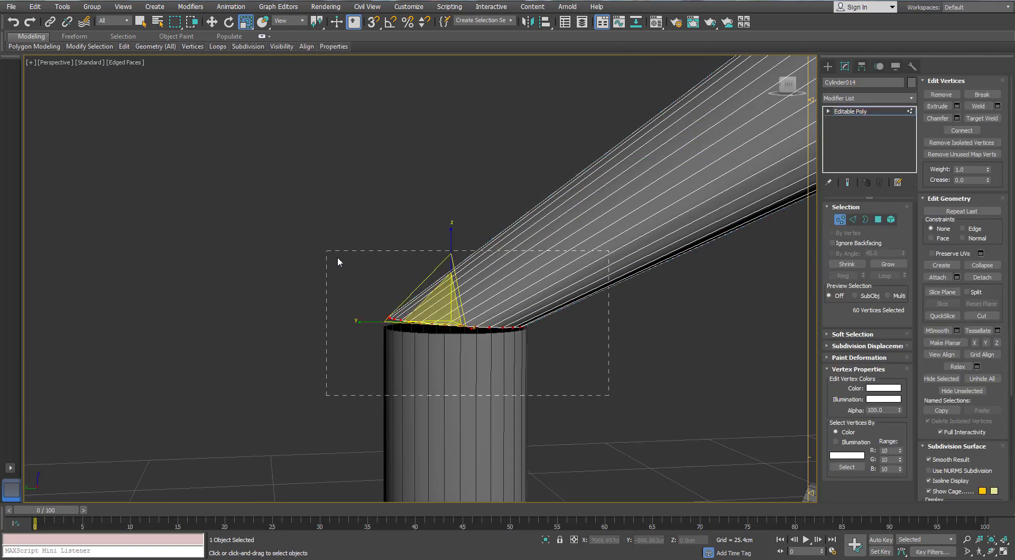
pyautogui.moveTo(450, 312); pyautogui.dragTo(451, 311)
pyautogui.moveTo(458, 323)
pyautogui.keyDown('alt'); pyautogui.mouseDown(button='middle')
pyautogui.moveTo(463, 349)
pyautogui.moveTo(448, 312)
pyautogui.moveTo(458, 322)
pyautogui.moveTo(471, 313)
pyautogui.mouseUp(button='middle'); pyautogui.keyUp('alt')
pyautogui.scroll(4, 463, 349)
pyautogui.click(670, 342)
pyautogui.scroll(-5, 671, 344)
pyautogui.moveTo(670, 345); pyautogui.dragTo(642, 325, button='middle')
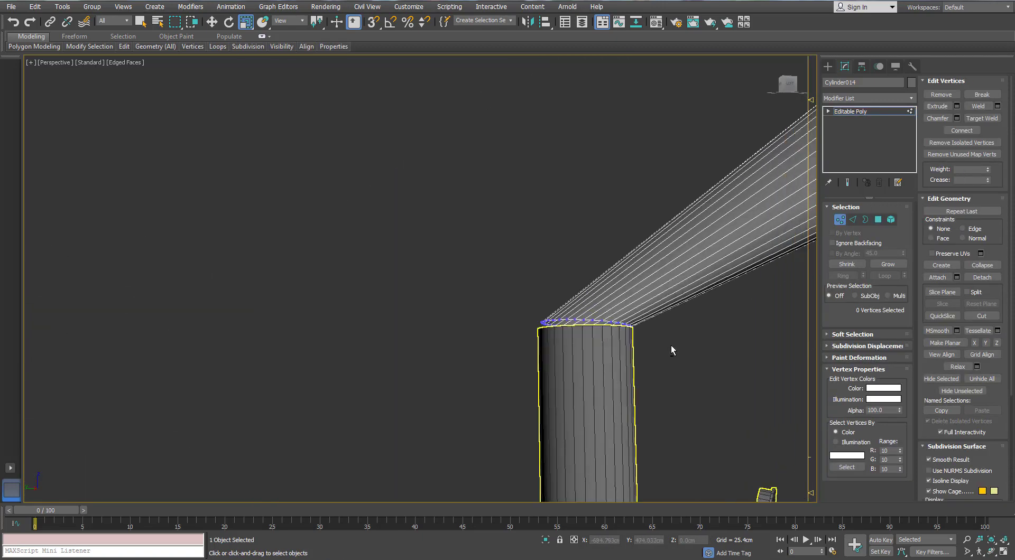
# Scale the inner edge loop at the neck's open end inward to about 95%.
pyautogui.scroll(6, 642, 325)
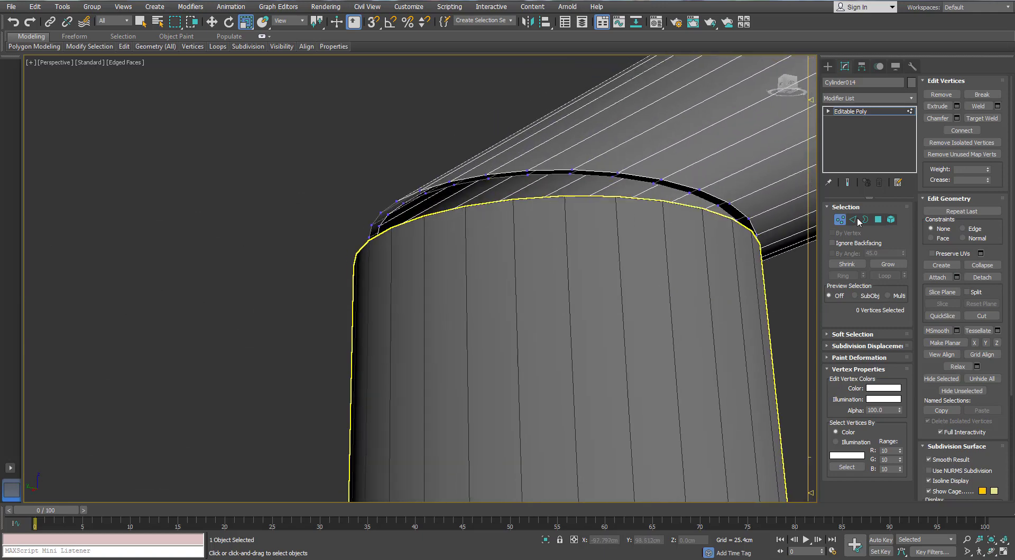
pyautogui.click(852, 221)
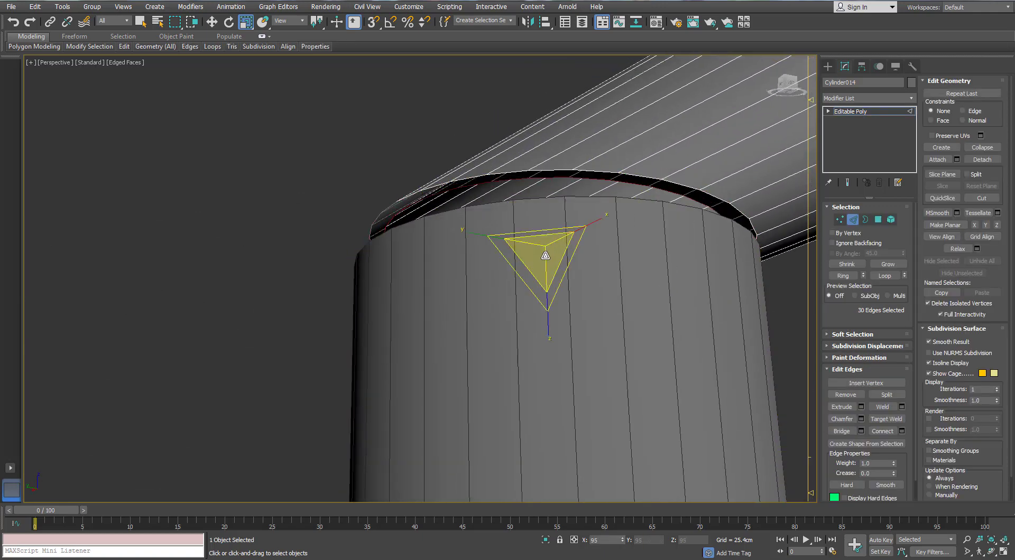
pyautogui.keyDown('shift'); pyautogui.moveTo(543, 258); pyautogui.dragTo(540, 262); pyautogui.keyUp('shift')
pyautogui.click(415, 179)
# Attach the arm pipe to the horn and bridge the neck's outer border to the pipe's top border.
pyautogui.click(853, 219)
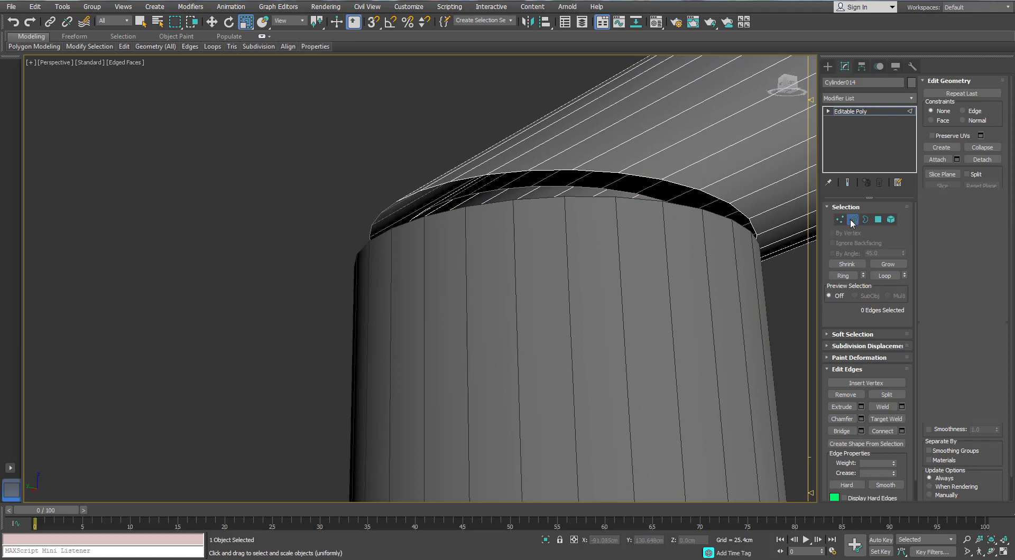
pyautogui.click(865, 219)
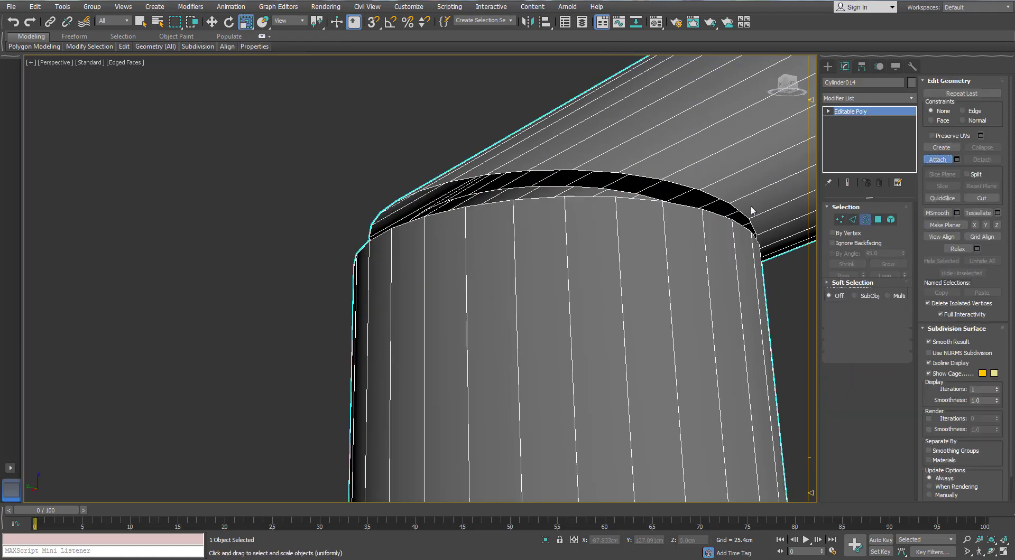
pyautogui.click(707, 218)
pyautogui.click(835, 407)
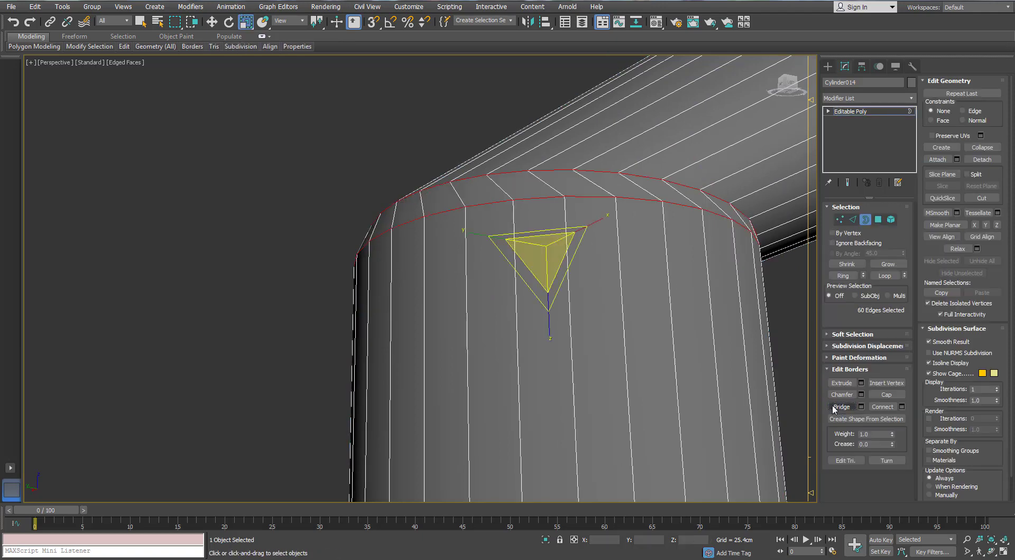
# Slightly shrink the edge loop at the pipe's top below the bridge and shift it about 0.04 cm along X.
pyautogui.scroll(-4, 595, 280)
pyautogui.keyDown('alt'); pyautogui.moveTo(595, 281); pyautogui.dragTo(733, 297, button='middle'); pyautogui.keyUp('alt')
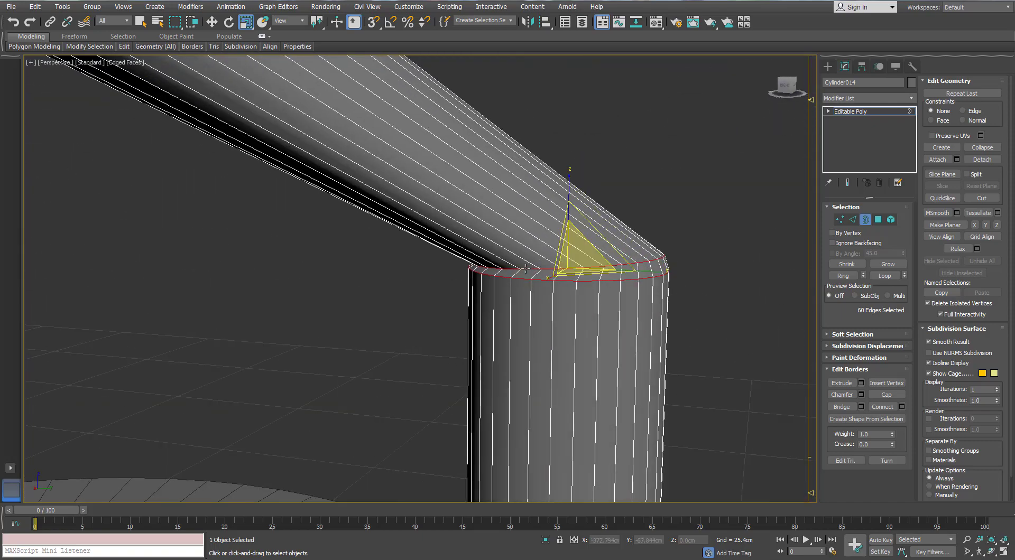
pyautogui.click(853, 221)
pyautogui.doubleClick(593, 281)
pyautogui.scroll(3, 562, 276)
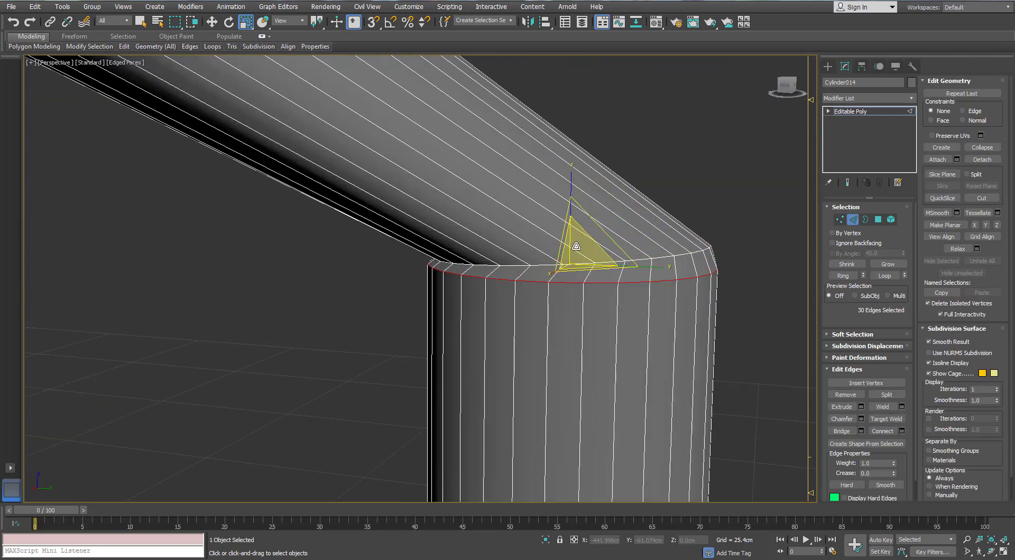
pyautogui.press('w')
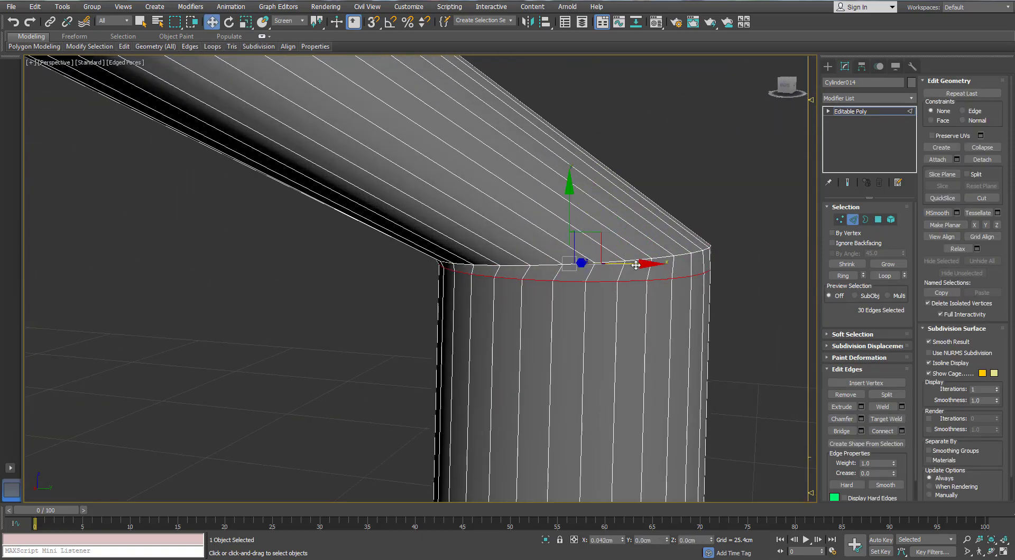
pyautogui.scroll(-8, 572, 277)
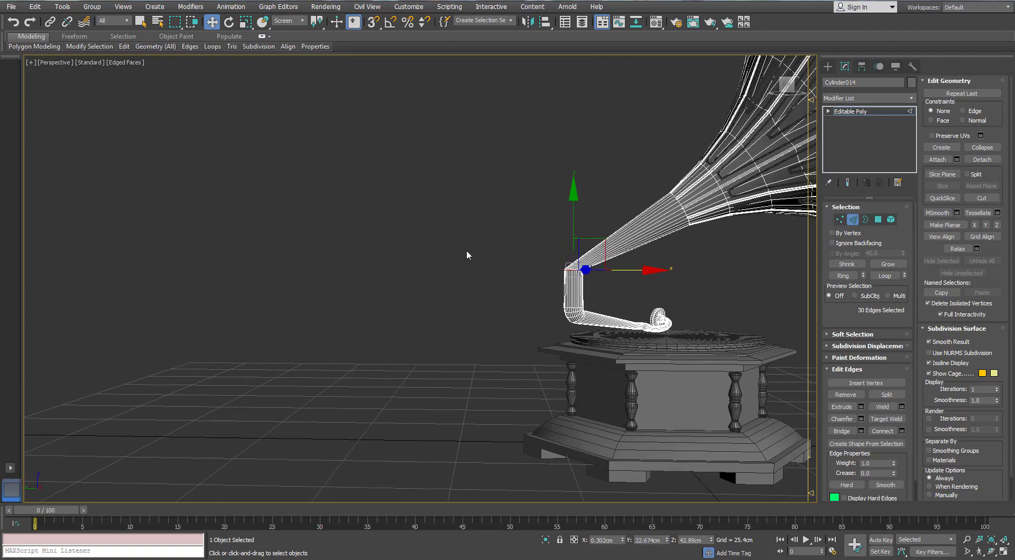
pyautogui.click(469, 254)
# Select the vertices of the arm pipe's lower elbow and scale them down uniformly to taper the upright pipe.
pyautogui.scroll(5, 507, 252)
pyautogui.scroll(-2, 531, 267)
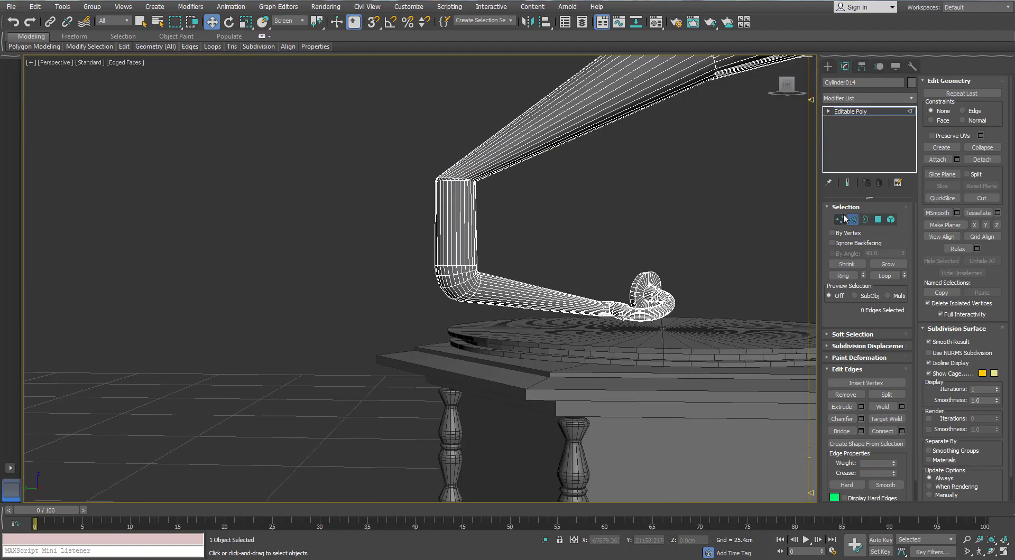
pyautogui.press('1')
pyautogui.moveTo(533, 238); pyautogui.dragTo(382, 338)
pyautogui.press('r')
pyautogui.scroll(5, 461, 280)
pyautogui.scroll(2, 461, 280)
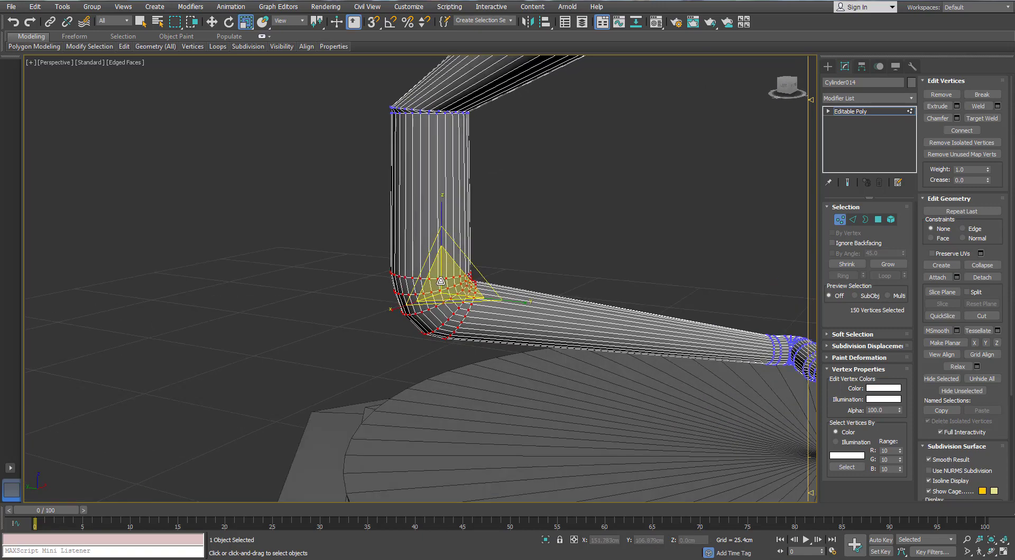
pyautogui.moveTo(442, 280); pyautogui.dragTo(435, 290)
pyautogui.scroll(-3, 435, 289)
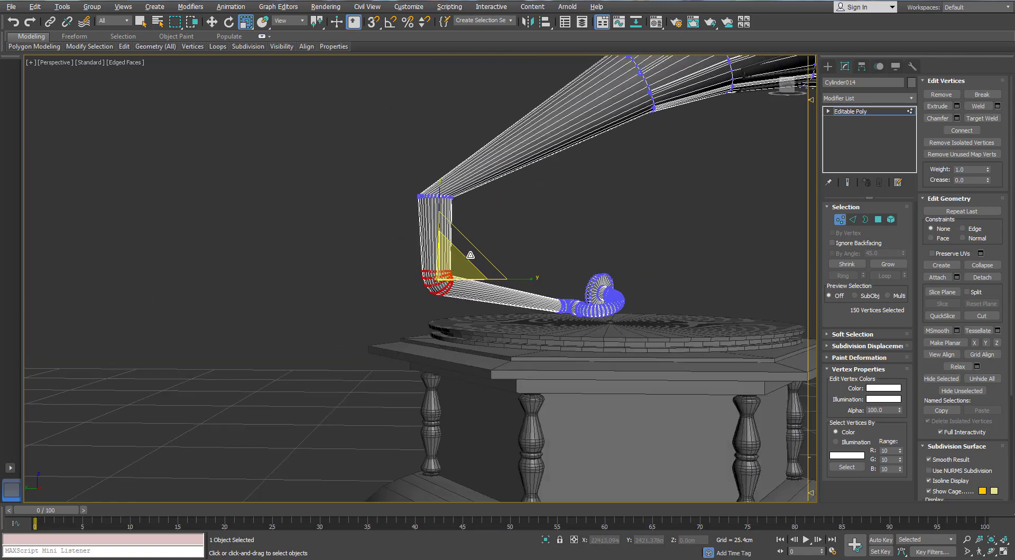
# Lower the edge loop at the pipe's top slightly below the neck joint.
pyautogui.scroll(6, 439, 209)
pyautogui.click(852, 219)
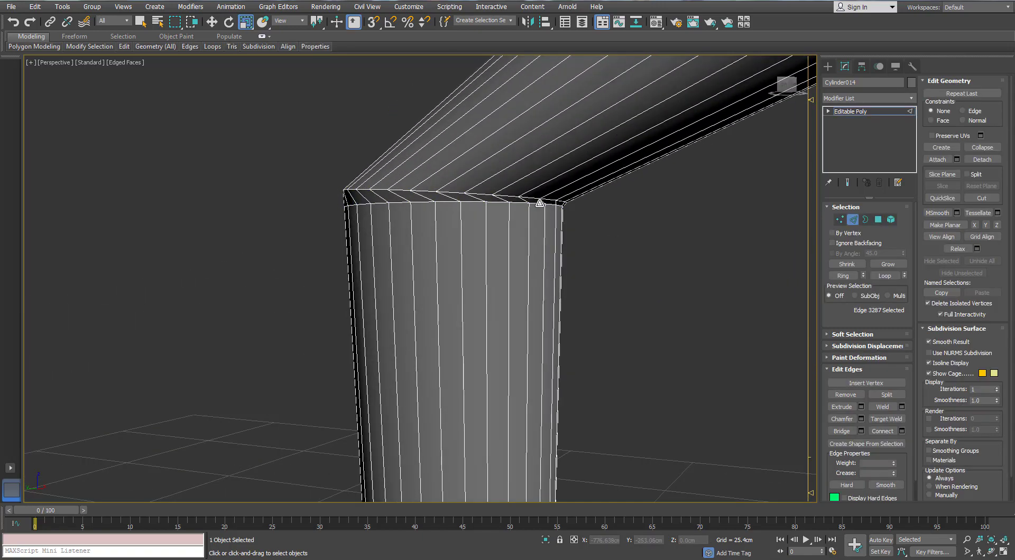
pyautogui.doubleClick(454, 211)
pyautogui.press('w')
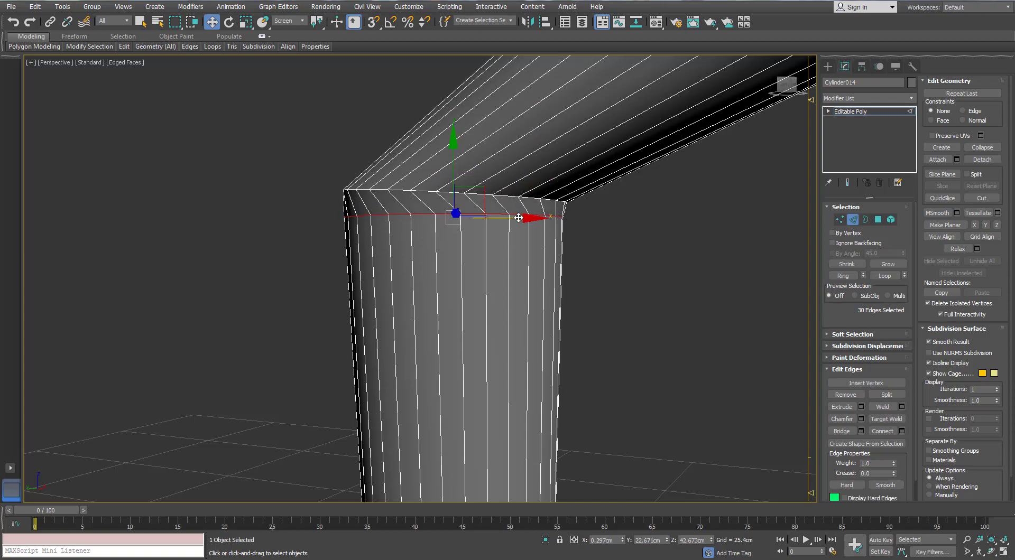
pyautogui.click(643, 258)
# Leave edge editing, deselect the model and examine the joined horn and arm on the gramophone from several sides.
pyautogui.scroll(-8, 643, 258)
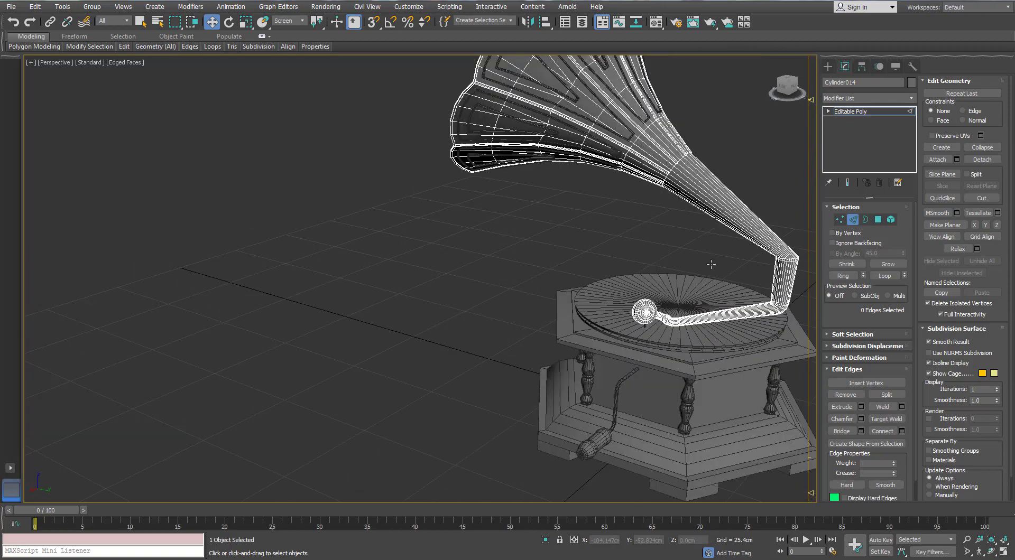
pyautogui.keyDown('alt'); pyautogui.moveTo(711, 264); pyautogui.dragTo(849, 227, button='middle'); pyautogui.keyUp('alt')
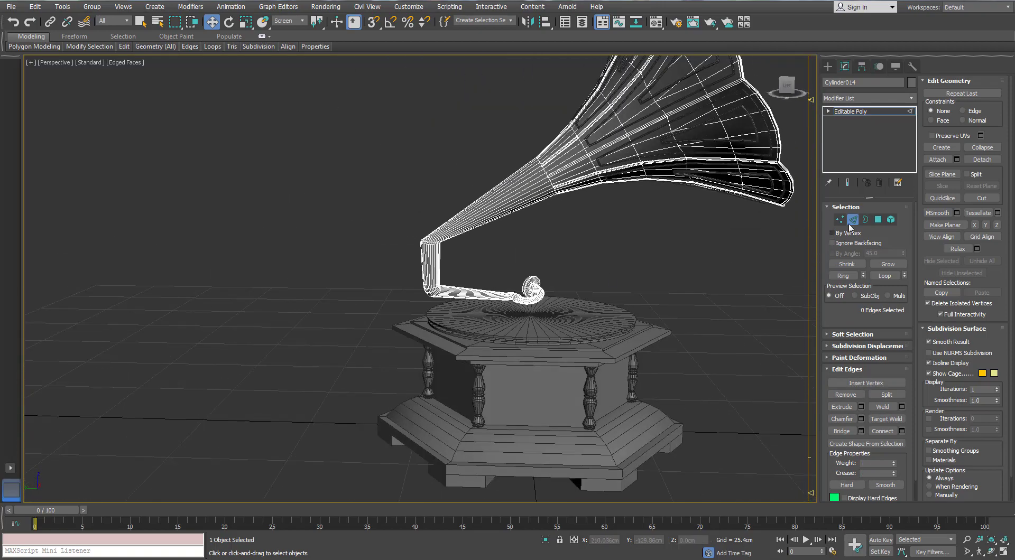
pyautogui.click(850, 223)
pyautogui.scroll(-6, 629, 271)
pyautogui.keyDown('alt'); pyautogui.moveTo(661, 274); pyautogui.dragTo(683, 341, button='middle'); pyautogui.keyUp('alt')
pyautogui.click(683, 341)
pyautogui.scroll(8, 548, 326)
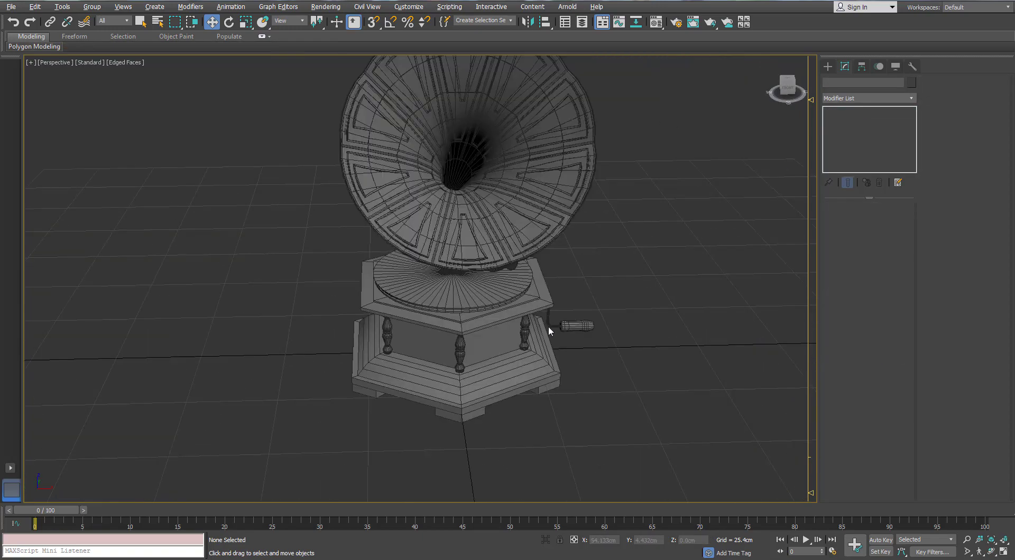
pyautogui.moveTo(547, 326)
pyautogui.keyDown('alt'); pyautogui.mouseDown(button='middle')
pyautogui.moveTo(524, 313)
pyautogui.moveTo(540, 314)
pyautogui.mouseUp(button='middle'); pyautogui.keyUp('alt')
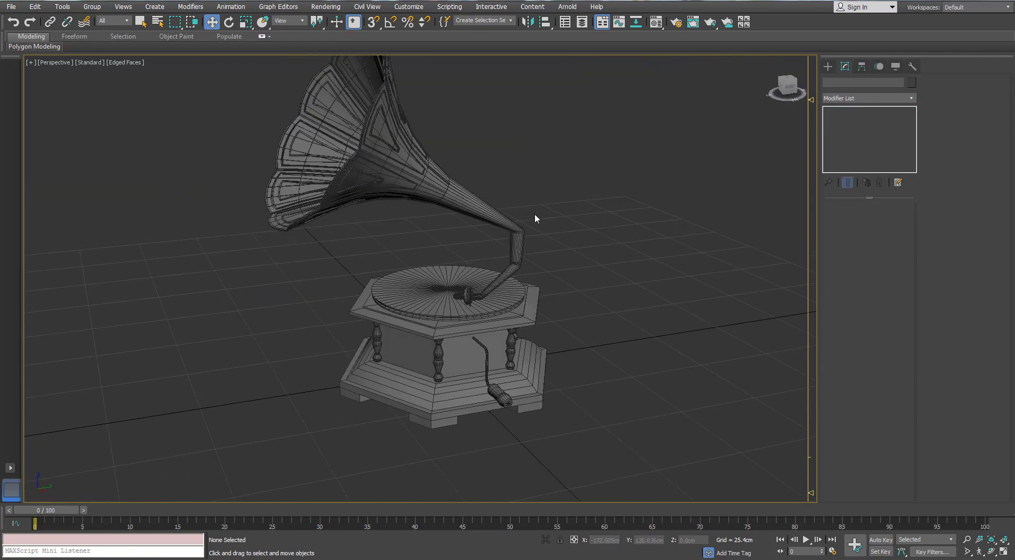
# Select the vertices at the upright pipe's lower elbow and upper neck joint and scale them uniformly to about 125 percent.
pyautogui.click(516, 226)
pyautogui.press('1')
pyautogui.scroll(3, 493, 321)
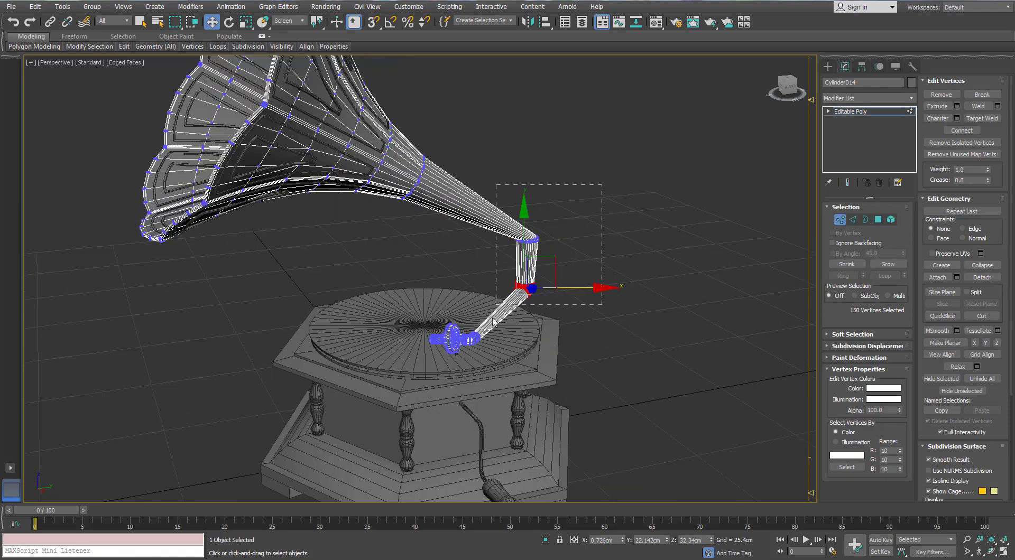
pyautogui.press('r')
pyautogui.moveTo(524, 257); pyautogui.dragTo(523, 249)
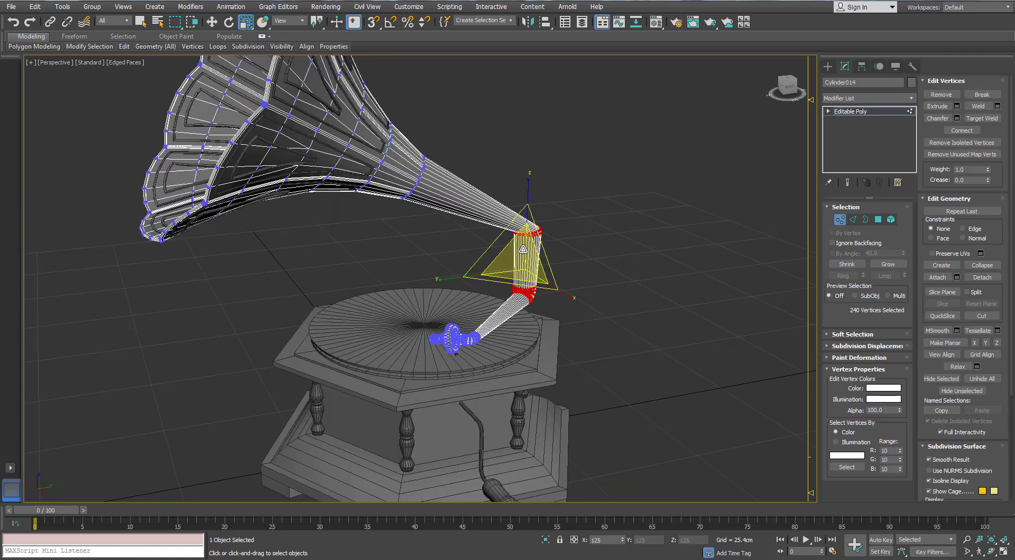
pyautogui.click(557, 249)
# Rotate the vertices of the neck joint in the left view so the joint slopes diagonally between the horn neck and the upright pipe.
pyautogui.keyDown('alt'); pyautogui.moveTo(557, 249); pyautogui.dragTo(312, 239, button='middle'); pyautogui.keyUp('alt')
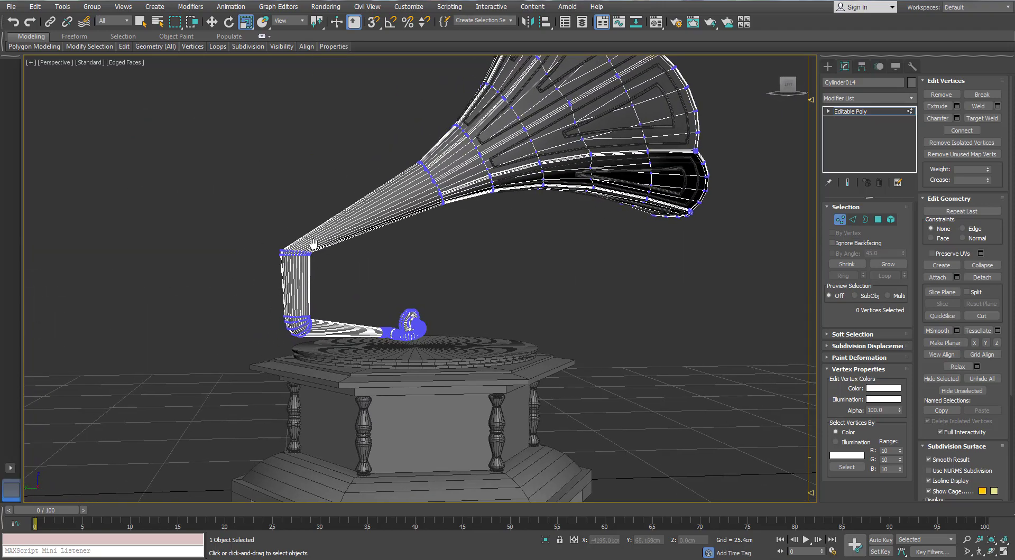
pyautogui.scroll(5, 316, 235)
pyautogui.moveTo(342, 227); pyautogui.dragTo(178, 320)
pyautogui.scroll(-2, 282, 274)
pyautogui.press('l')
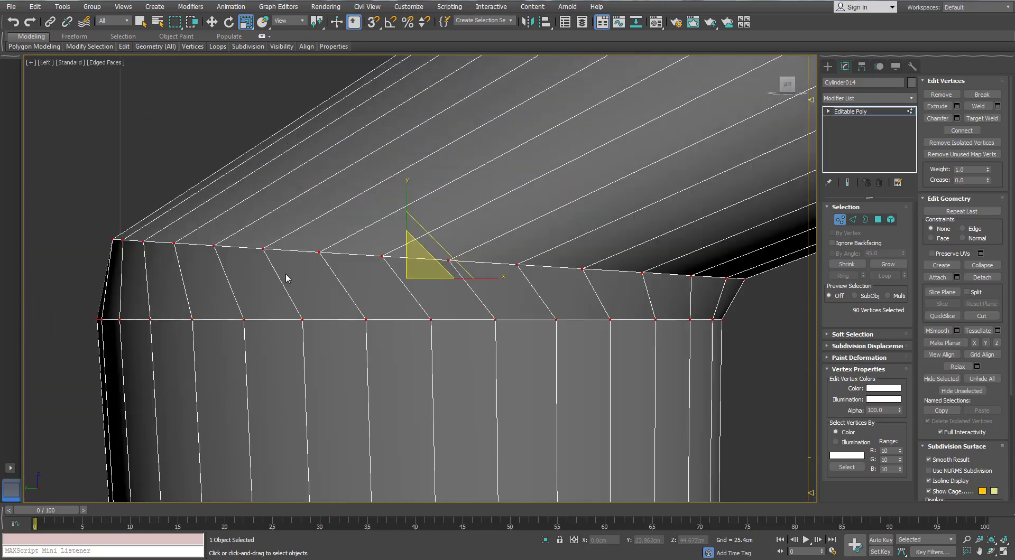
pyautogui.press('e')
pyautogui.moveTo(414, 245); pyautogui.dragTo(441, 283)
pyautogui.scroll(-5, 428, 284)
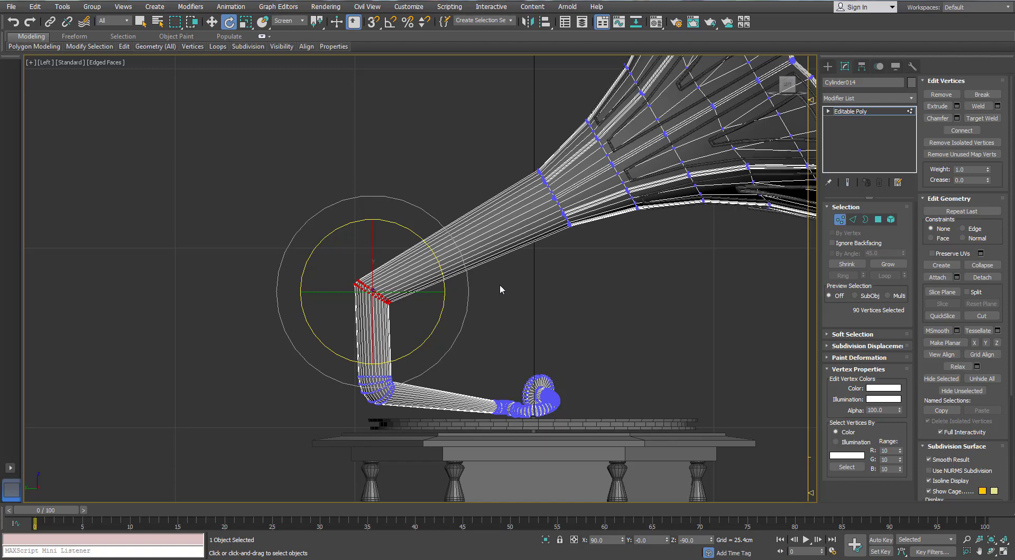
pyautogui.press('p')
pyautogui.press('z')
pyautogui.scroll(-6, 499, 286)
pyautogui.click(633, 386)
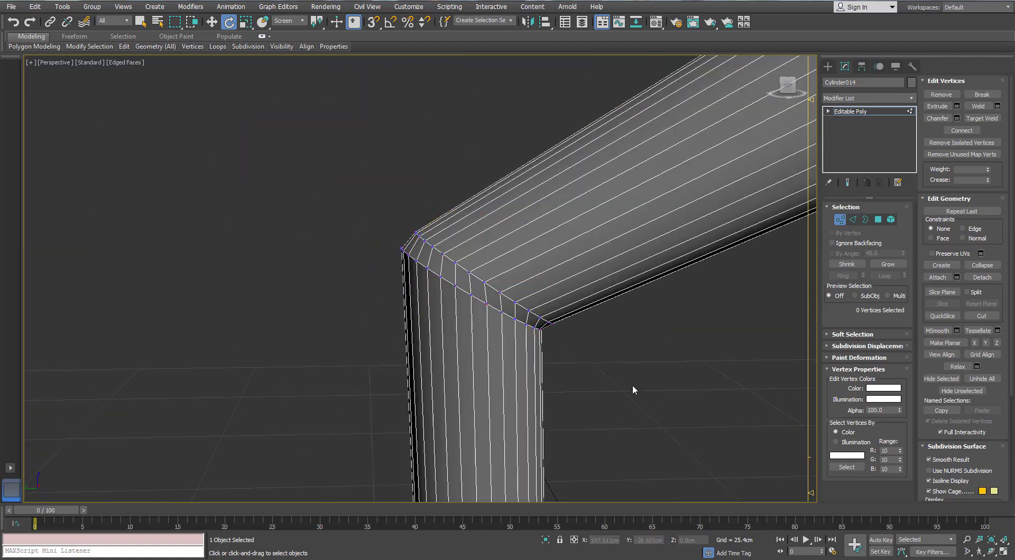
# Leave vertex editing, deselect the model and examine the slanted neck joint together with the horn.
pyautogui.scroll(-8, 499, 309)
pyautogui.scroll(5, 487, 319)
pyautogui.moveTo(465, 315); pyautogui.dragTo(431, 326, button='middle')
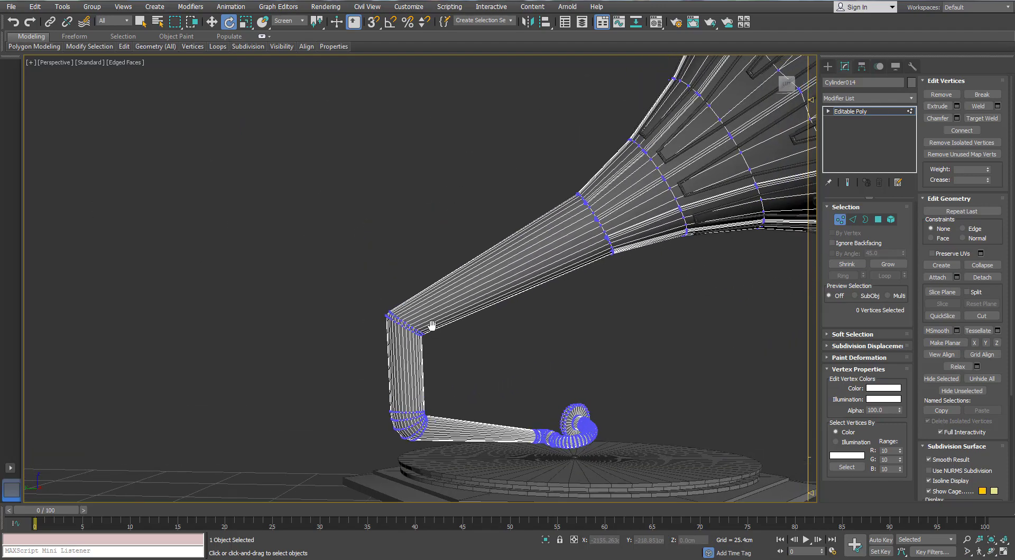
pyautogui.scroll(-3, 431, 323)
pyautogui.click(840, 223)
pyautogui.click(607, 351)
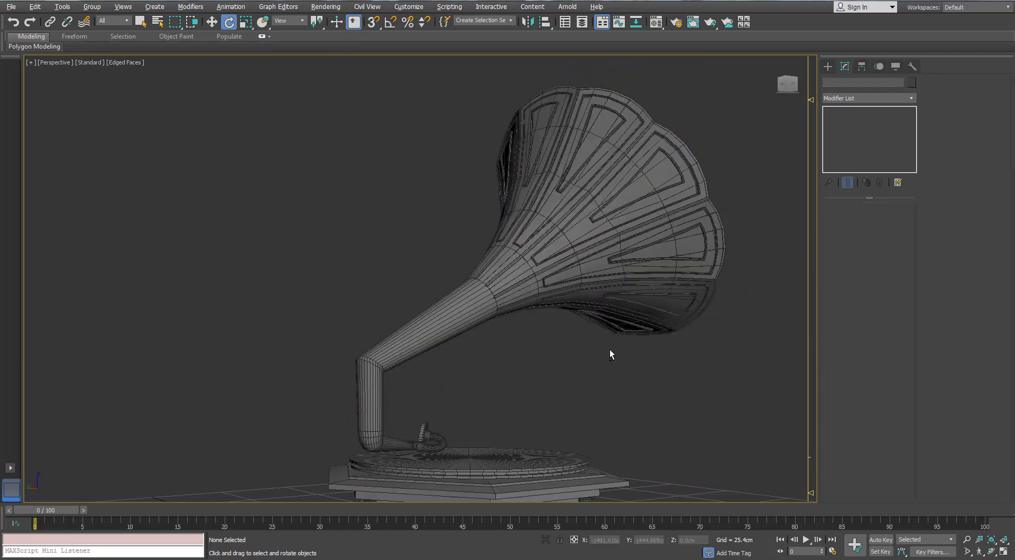
pyautogui.keyDown('alt'); pyautogui.moveTo(607, 351); pyautogui.dragTo(553, 347, button='middle'); pyautogui.keyUp('alt')
# Select the vertices of the slanted neck joint and lower them to shorten the upright pipe.
pyautogui.click(393, 324)
pyautogui.scroll(-3, 393, 324)
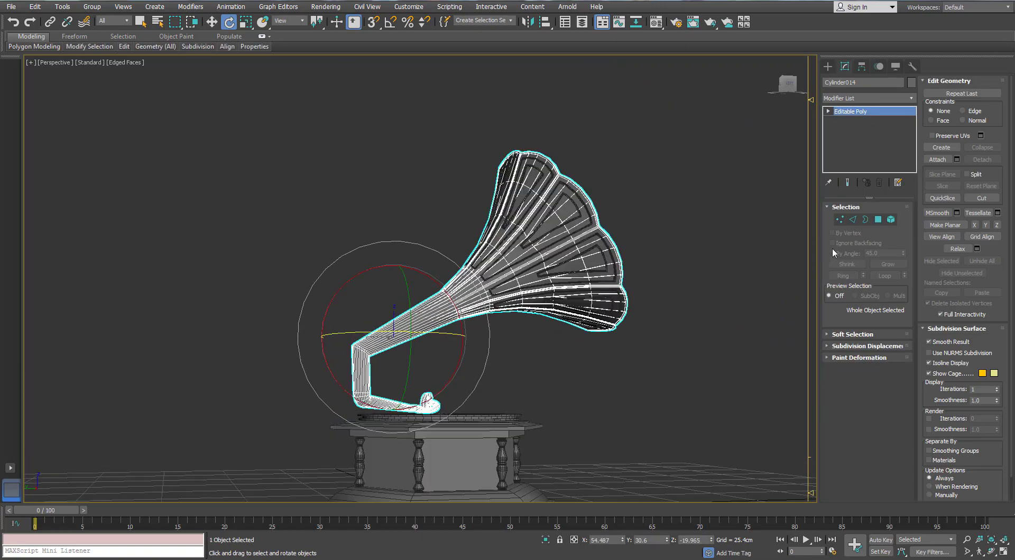
pyautogui.click(840, 219)
pyautogui.moveTo(326, 319); pyautogui.dragTo(368, 366)
pyautogui.scroll(4, 349, 342)
pyautogui.press('w')
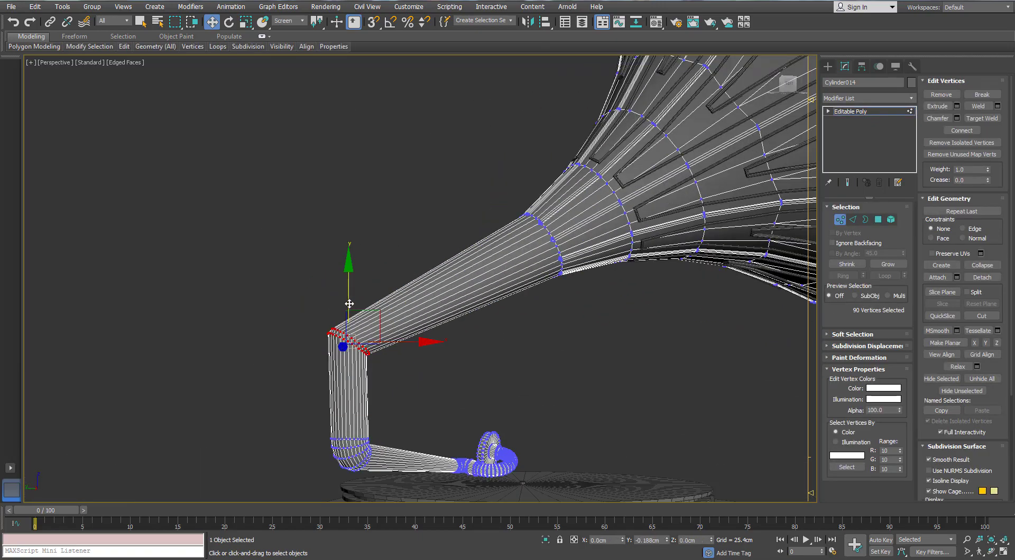
pyautogui.scroll(-4, 340, 344)
pyautogui.keyDown('alt'); pyautogui.moveTo(340, 342); pyautogui.dragTo(277, 350, button='middle'); pyautogui.keyUp('alt')
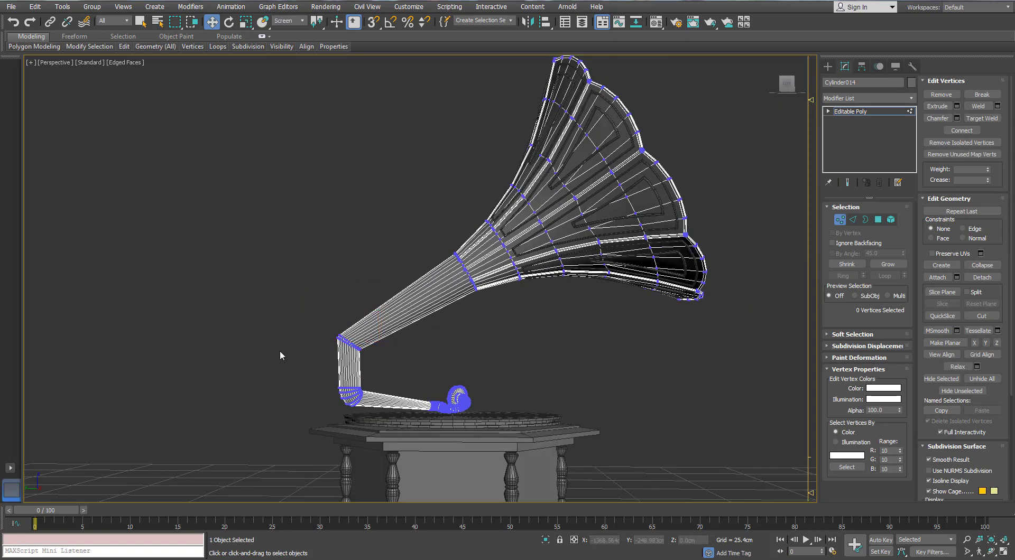
# Connect the vertical edges of the upright pipe with one new edge loop around its middle.
pyautogui.press('2')
pyautogui.scroll(5, 349, 376)
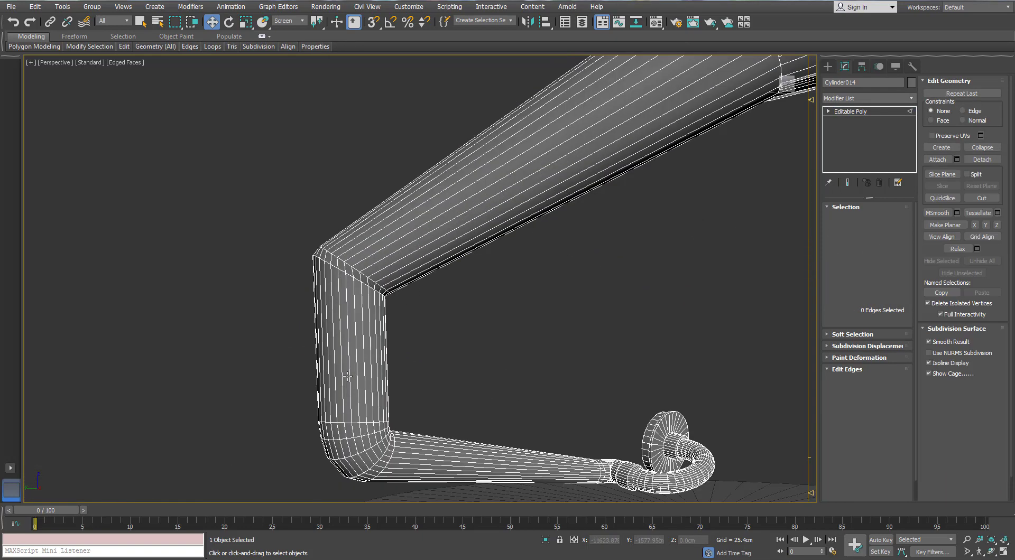
pyautogui.hotkey('ctrl', 'shift', 'e')
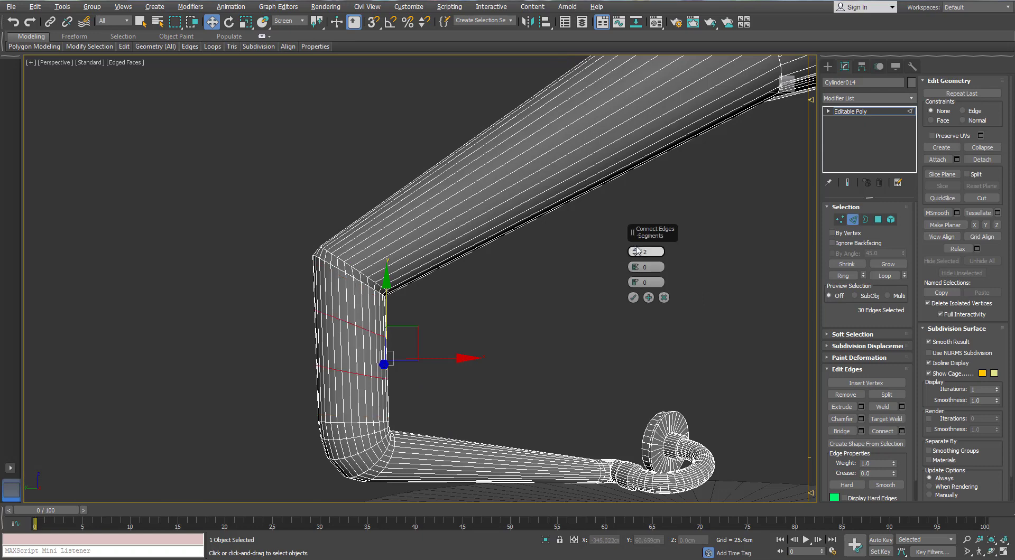
# Try to make the pipe's new middle edge loop planar along the Z, Y and X axes.
pyautogui.click(996, 225)
pyautogui.hotkey('ctrl', 'z')
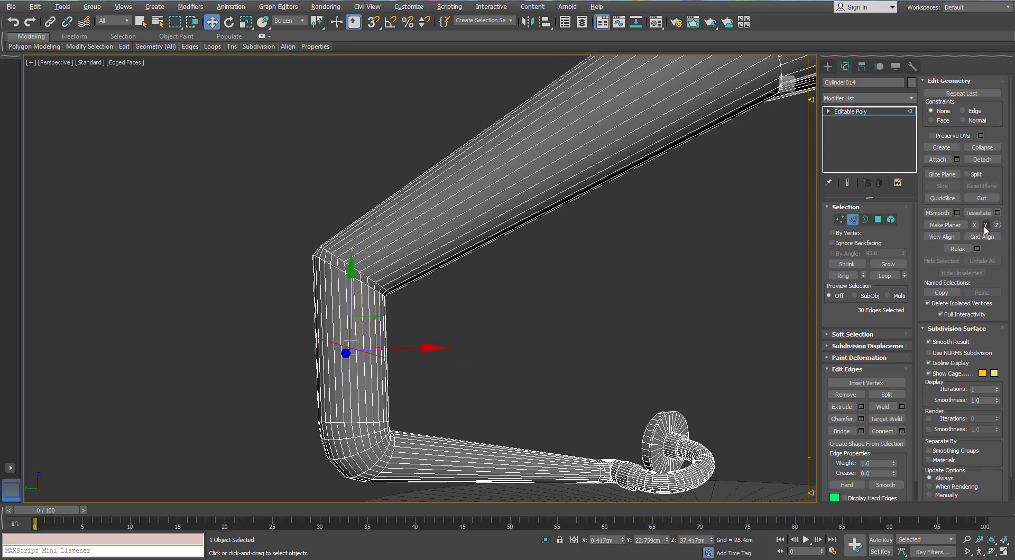
pyautogui.click(985, 225)
pyautogui.click(974, 225)
pyautogui.click(973, 225)
# Flatten the middle edge loop horizontally by scaling it along Z with the Edge constraint.
pyautogui.press('r')
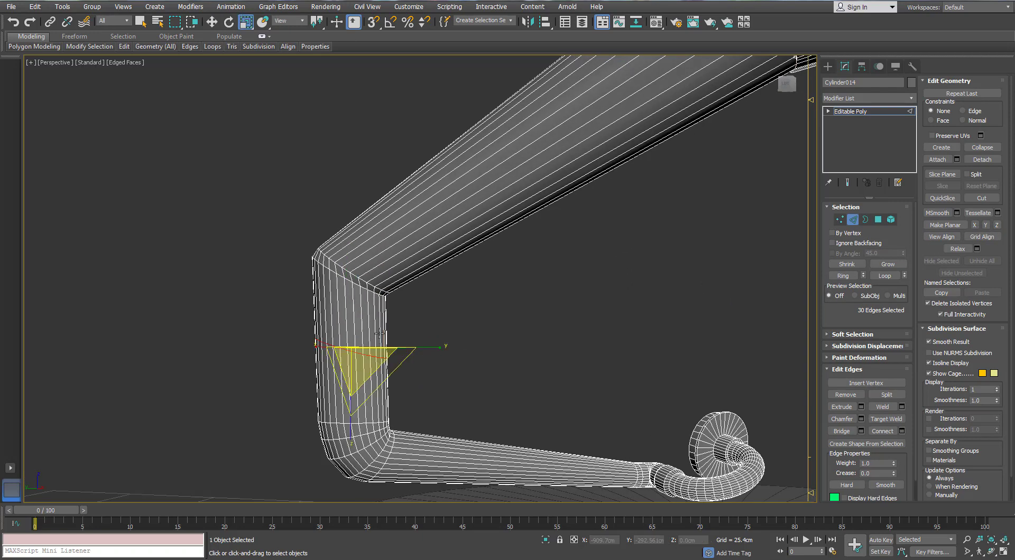
pyautogui.click(962, 111)
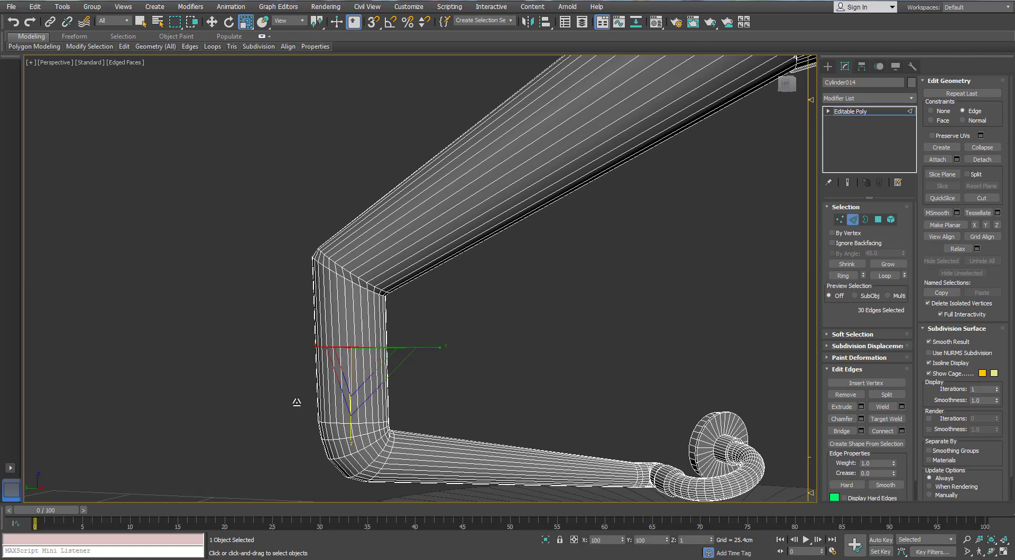
# Chamfer the middle edge loop by 1.149 cm with 1 segment, and chamfer the two resulting loops by 0.2 cm.
pyautogui.hotkey('shift', 'ctrl', 'c')
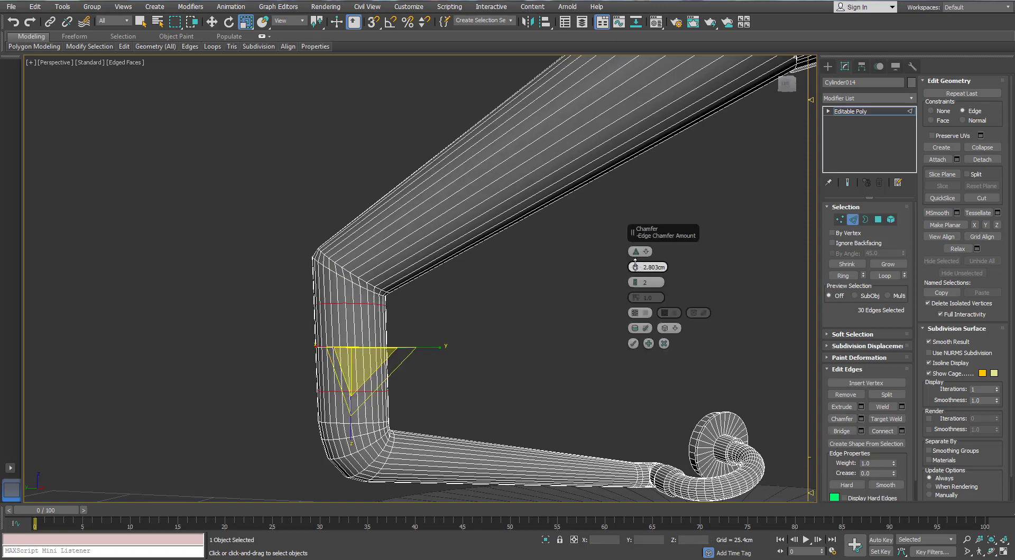
pyautogui.press('w')
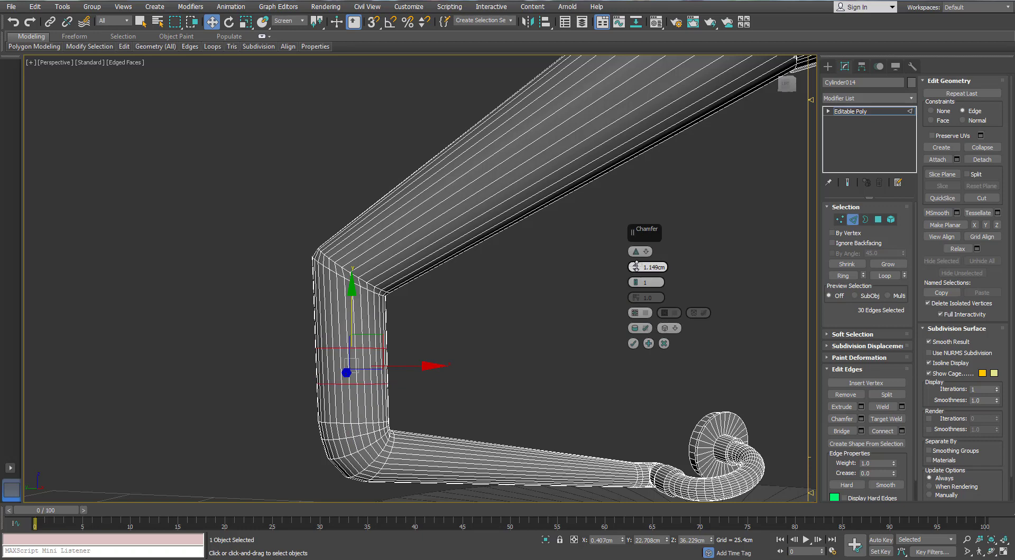
pyautogui.click(633, 343)
pyautogui.hotkey('ctrl', 'shift', 'c')
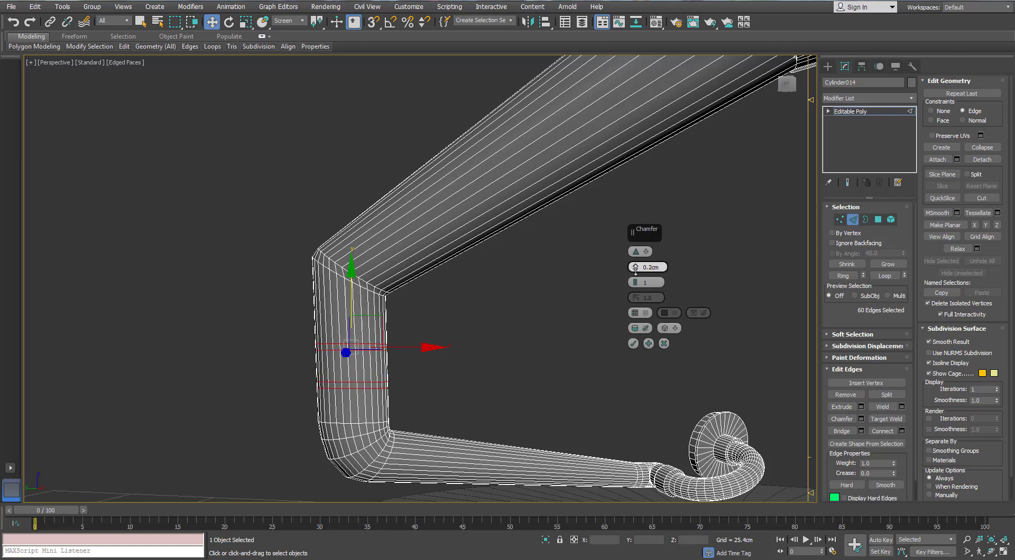
pyautogui.click(633, 343)
# Convert the chamfered loops to a polygon selection and extrude the two thin bands around the pipe outward by 0.15 cm.
pyautogui.scroll(8, 376, 350)
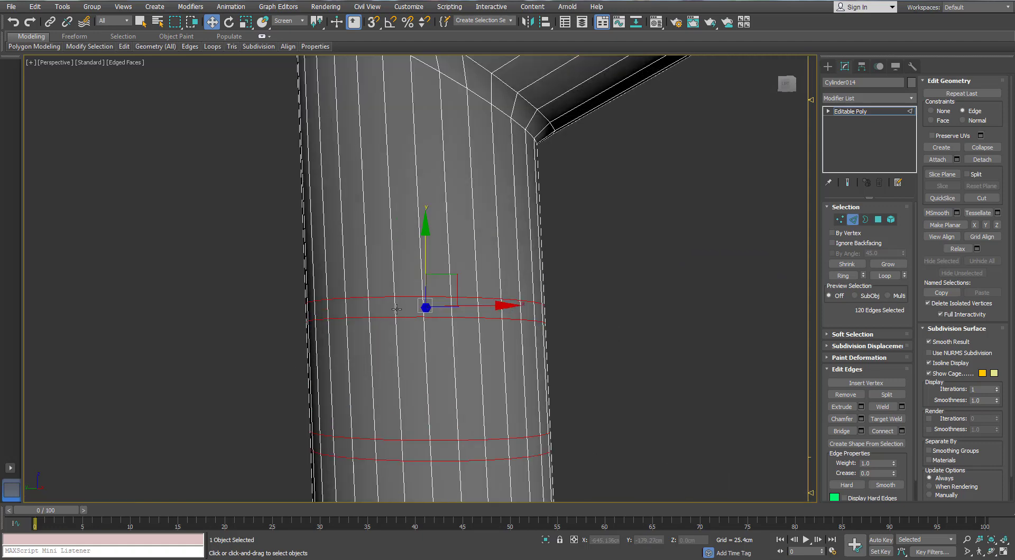
pyautogui.keyDown('ctrl'); pyautogui.click(878, 219); pyautogui.keyUp('ctrl')
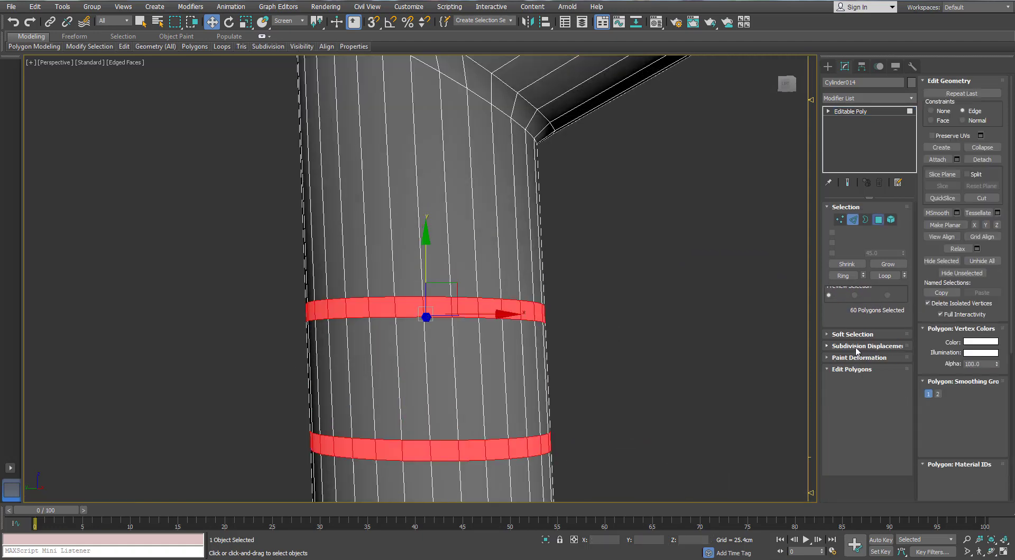
pyautogui.click(861, 394)
pyautogui.keyDown('alt'); pyautogui.moveTo(451, 323); pyautogui.dragTo(455, 278, button='middle'); pyautogui.keyUp('alt')
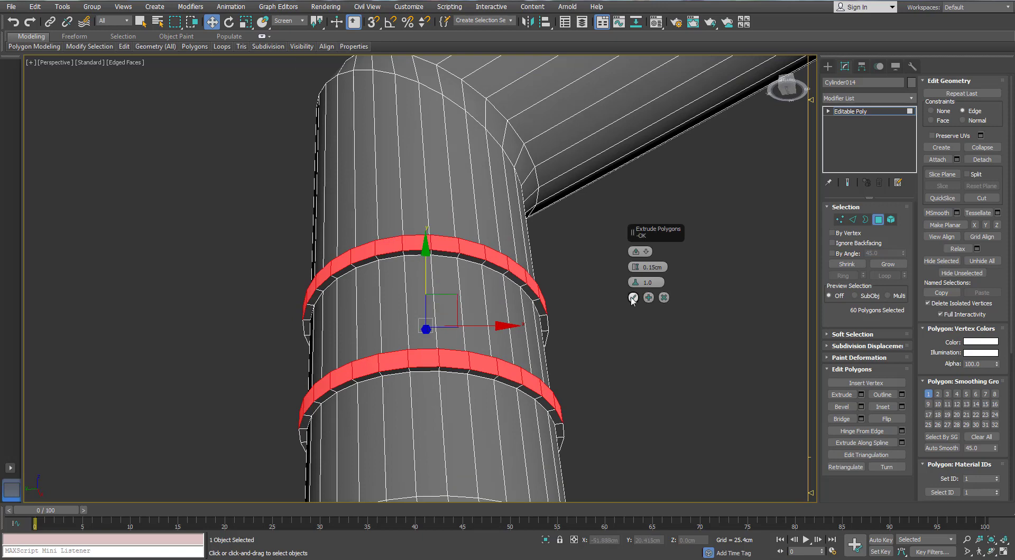
pyautogui.click(633, 297)
# Connect the vertical edges between the two raised bands with 2 segments and a pinch of 80.
pyautogui.click(852, 219)
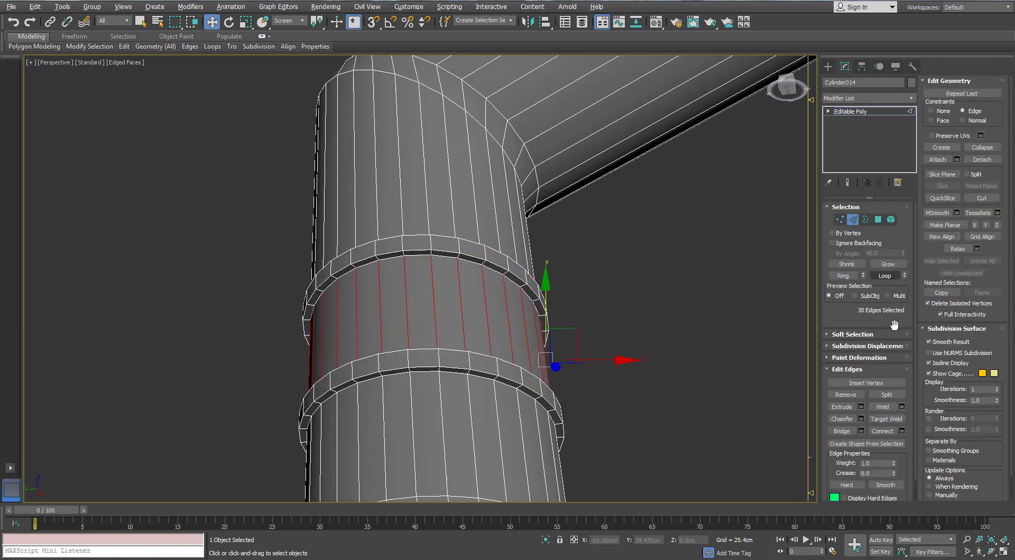
pyautogui.click(901, 431)
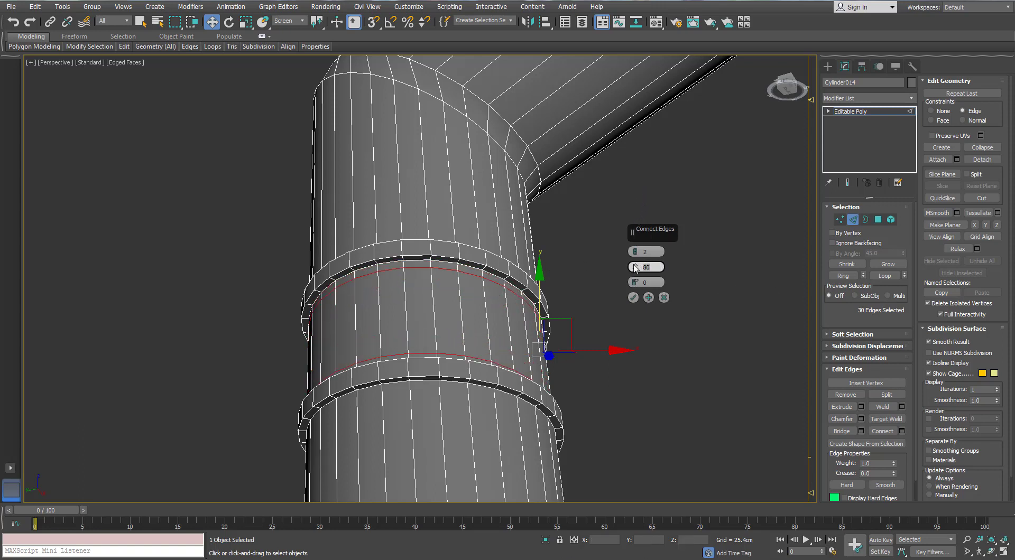
pyautogui.keyDown('alt'); pyautogui.moveTo(476, 275); pyautogui.dragTo(382, 285, button='middle'); pyautogui.keyUp('alt')
pyautogui.press('Return')
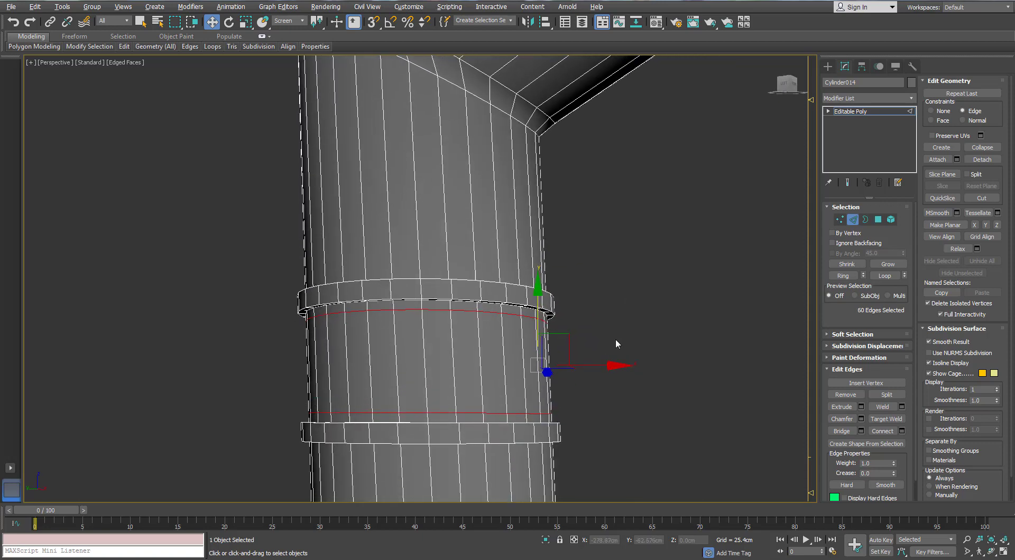
# Select the ring of polygons between the two new loops and detach it as a clone.
pyautogui.hotkey('alt', 'r')
pyautogui.keyDown('ctrl'); pyautogui.click(878, 220); pyautogui.keyUp('ctrl')
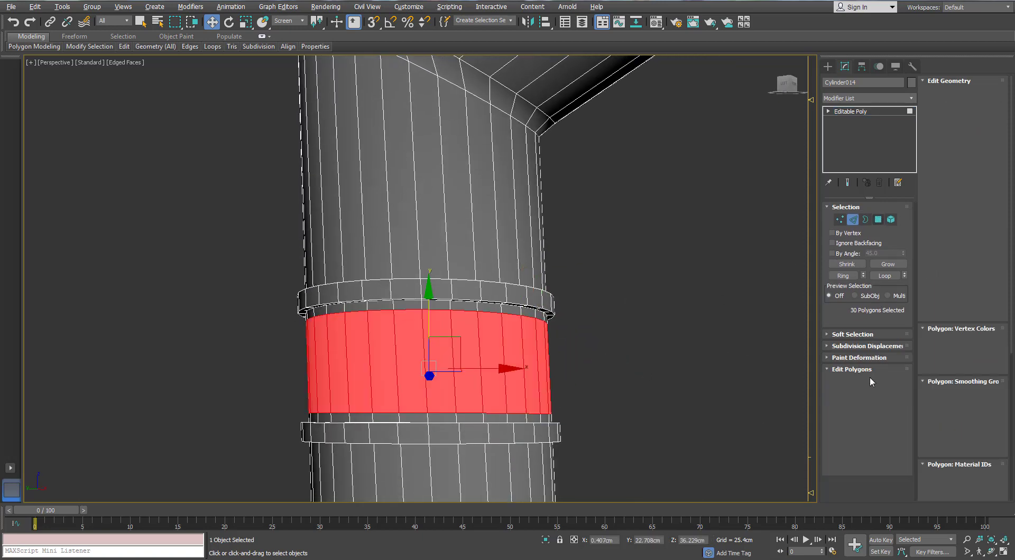
pyautogui.click(982, 160)
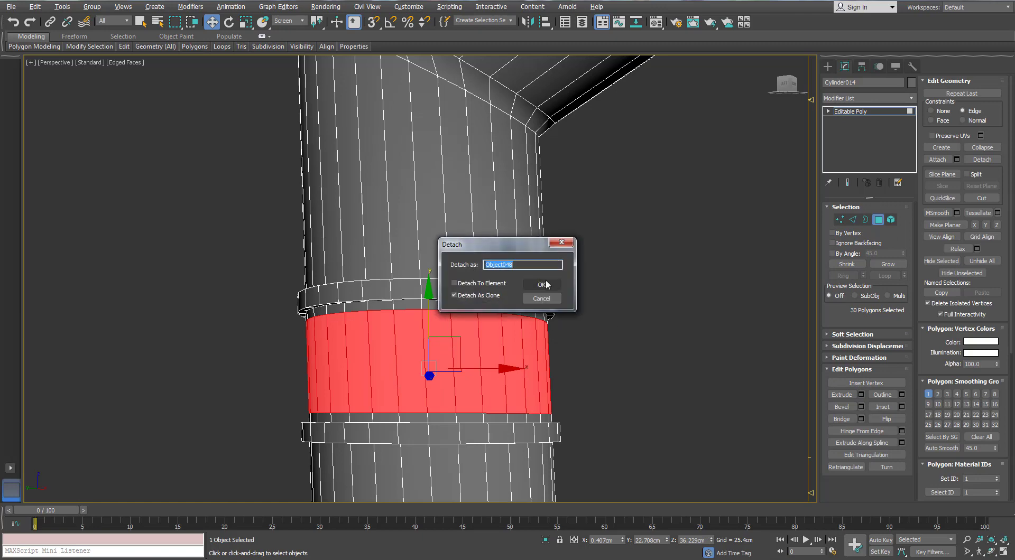
pyautogui.click(541, 285)
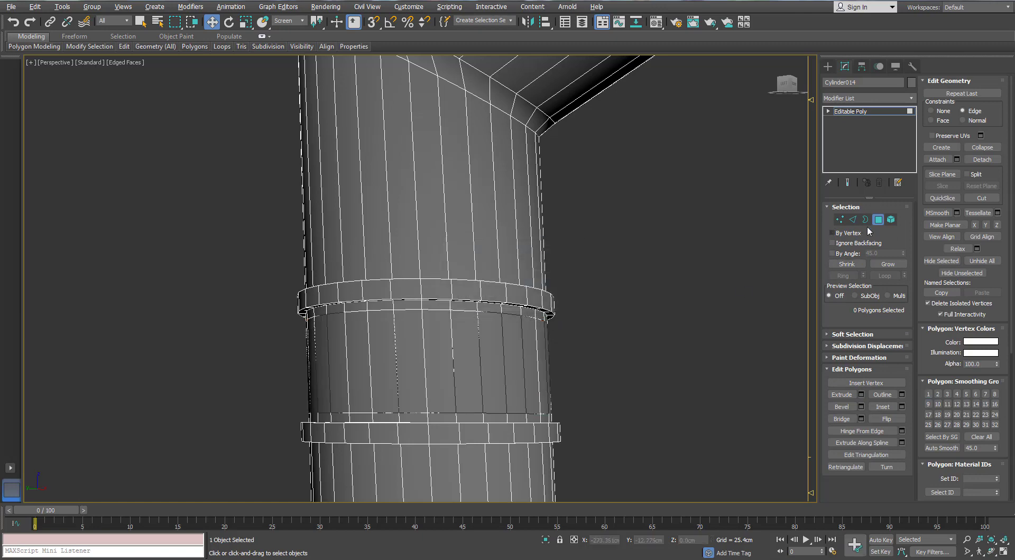
# Connect the vertical edges of the detached ring with 2 segments and a pinch of 55.
pyautogui.click(553, 349)
pyautogui.press('2')
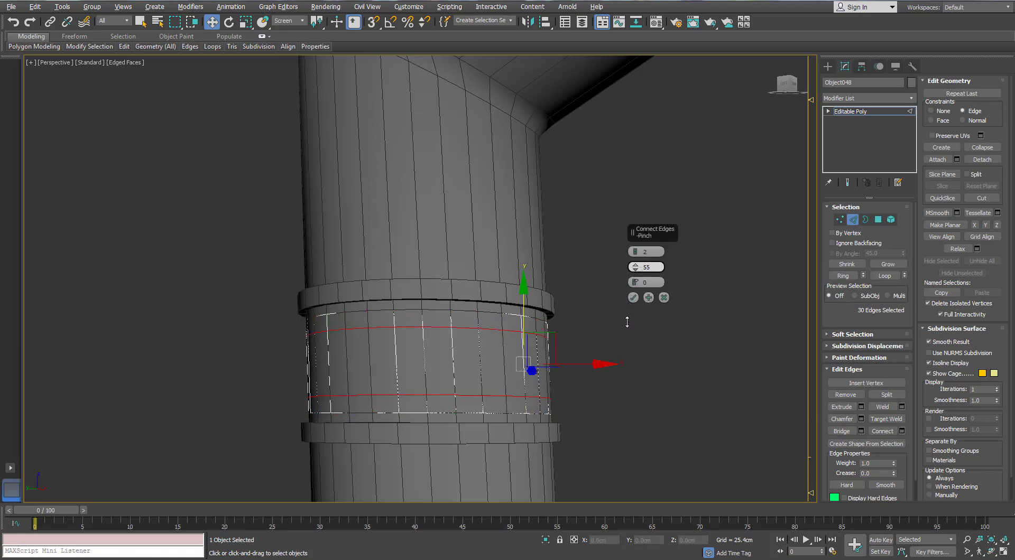
pyautogui.click(633, 297)
pyautogui.press('2')
# Apply a Shell modifier with a 0.2 cm outer amount to the detached ring and convert it to an editable poly.
pyautogui.click(910, 98)
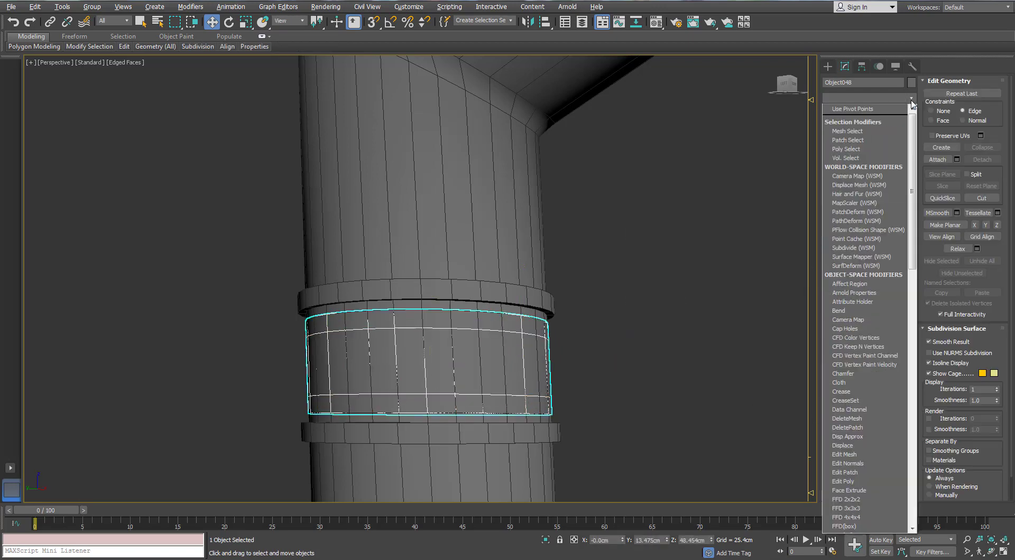
pyautogui.write('sh')
pyautogui.press('Return')
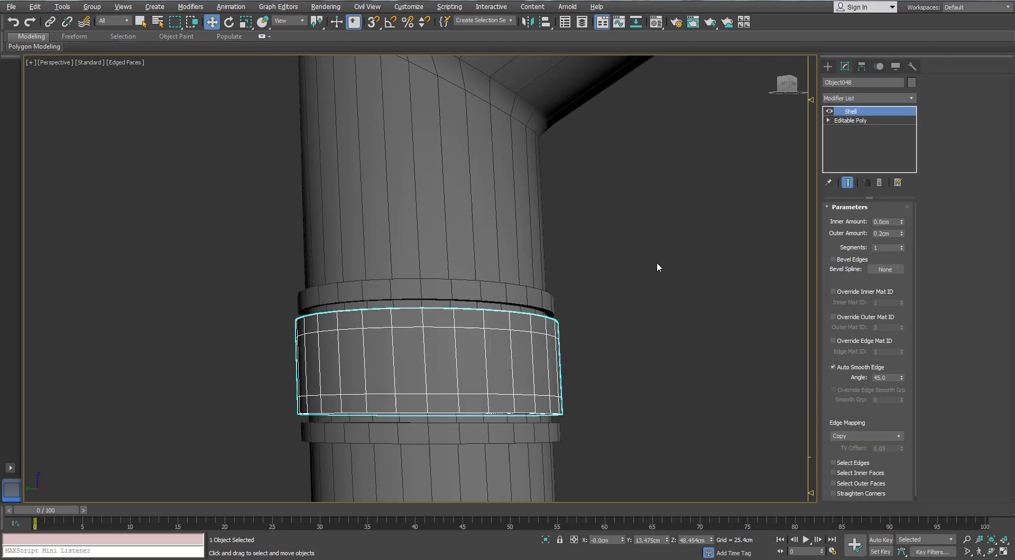
pyautogui.keyDown('alt'); pyautogui.moveTo(408, 381); pyautogui.dragTo(401, 378, button='middle'); pyautogui.keyUp('alt')
pyautogui.rightClick(400, 379)
pyautogui.click(357, 494)
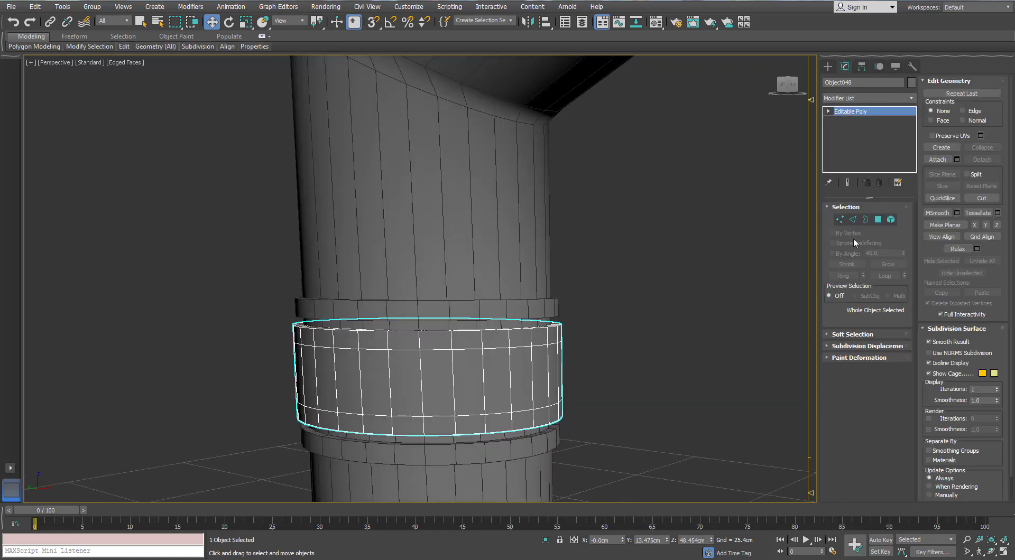
# Select the narrow upper and lower polygon bands on the sleeve's outer face and extrude them slightly outward as raised rims.
pyautogui.click(852, 219)
pyautogui.click(485, 430)
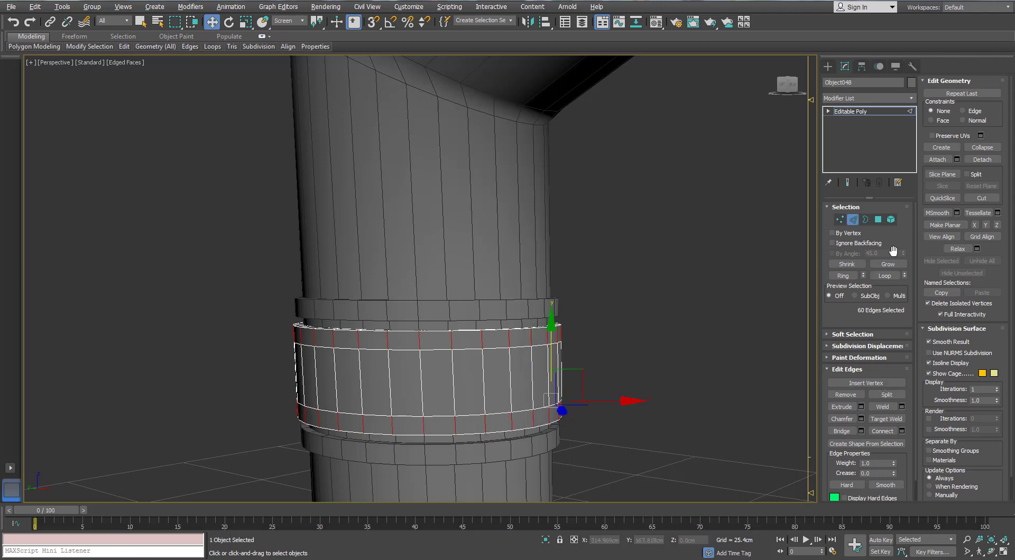
pyautogui.keyDown('ctrl'); pyautogui.click(877, 219); pyautogui.keyUp('ctrl')
pyautogui.hotkey('shift', 'e')
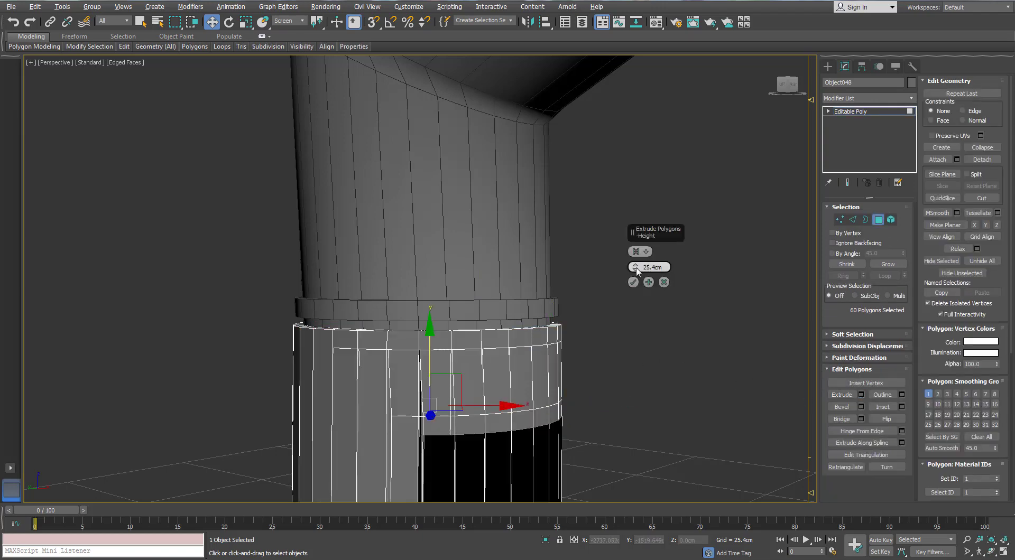
pyautogui.click(642, 281)
pyautogui.moveTo(636, 269); pyautogui.dragTo(637, 264)
pyautogui.keyDown('alt'); pyautogui.moveTo(394, 325); pyautogui.dragTo(387, 306, button='middle'); pyautogui.keyUp('alt')
pyautogui.click(633, 298)
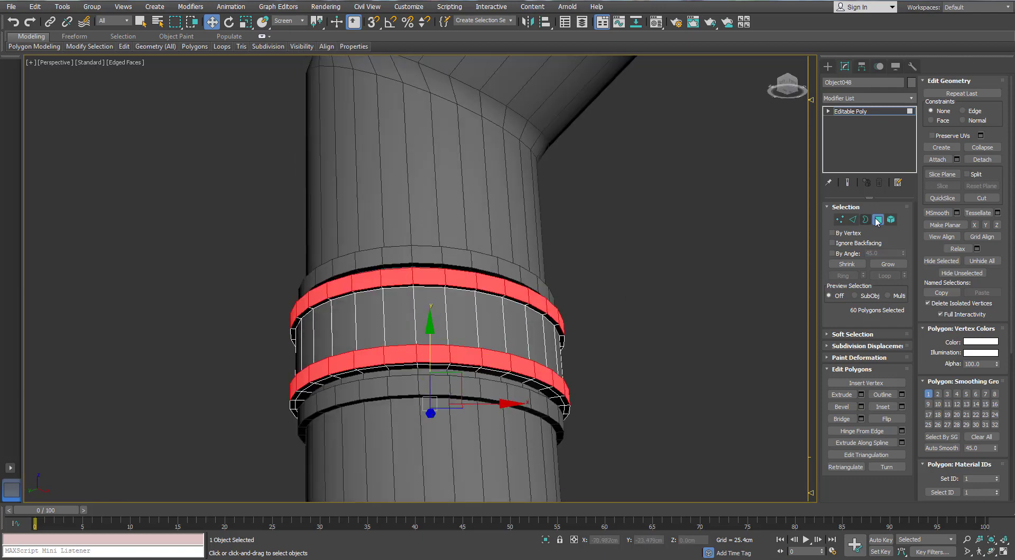
# Center the collar sleeve's pivot on the object and scale the sleeve slightly along its vertical axis.
pyautogui.click(876, 221)
pyautogui.click(629, 303)
pyautogui.scroll(-5, 629, 303)
pyautogui.keyDown('alt'); pyautogui.moveTo(629, 303); pyautogui.dragTo(498, 272, button='middle'); pyautogui.keyUp('alt')
pyautogui.scroll(-4, 565, 261)
pyautogui.click(493, 279)
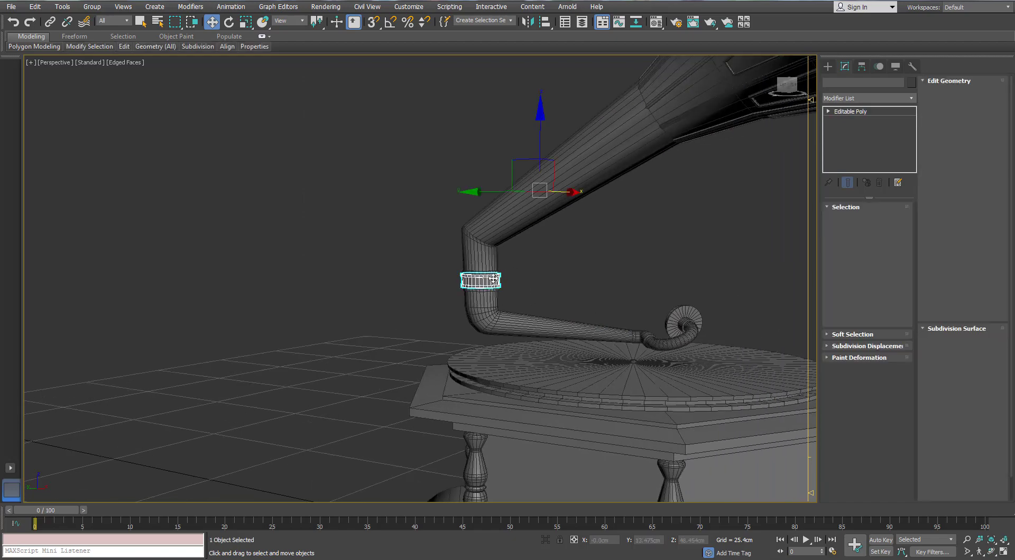
pyautogui.press('z')
pyautogui.press('Insert')
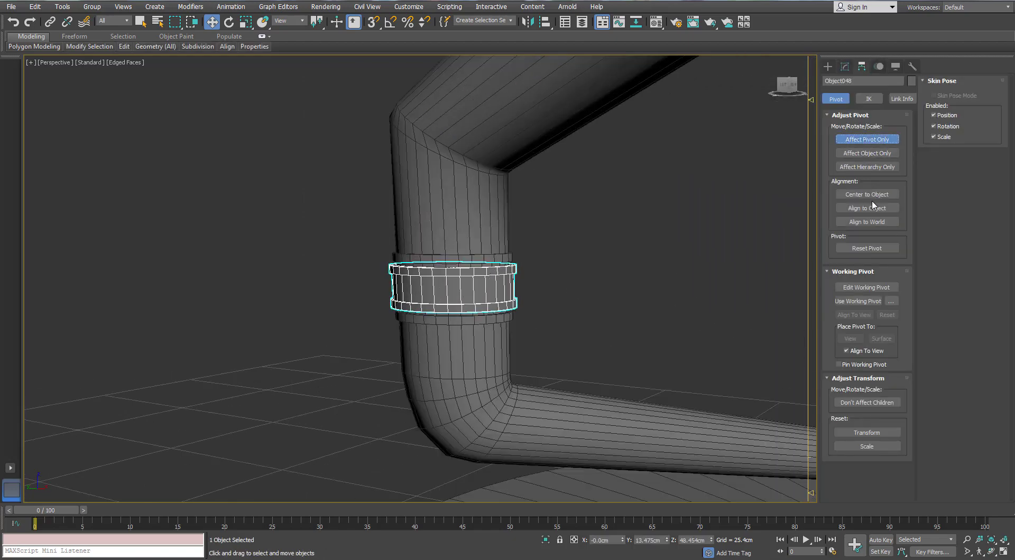
pyautogui.scroll(3, 584, 238)
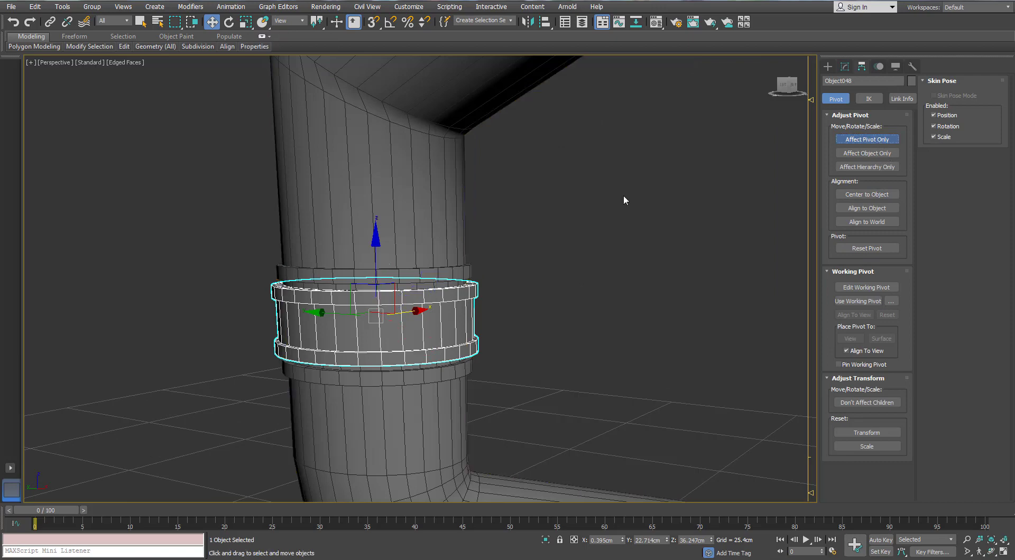
pyautogui.press('Insert')
pyautogui.press('r')
pyautogui.moveTo(375, 237); pyautogui.dragTo(371, 222)
# Turn off the edge constraint on the pipe and scale its collar vertex rings vertically, widening the bands above and below the sleeve.
pyautogui.click(431, 258)
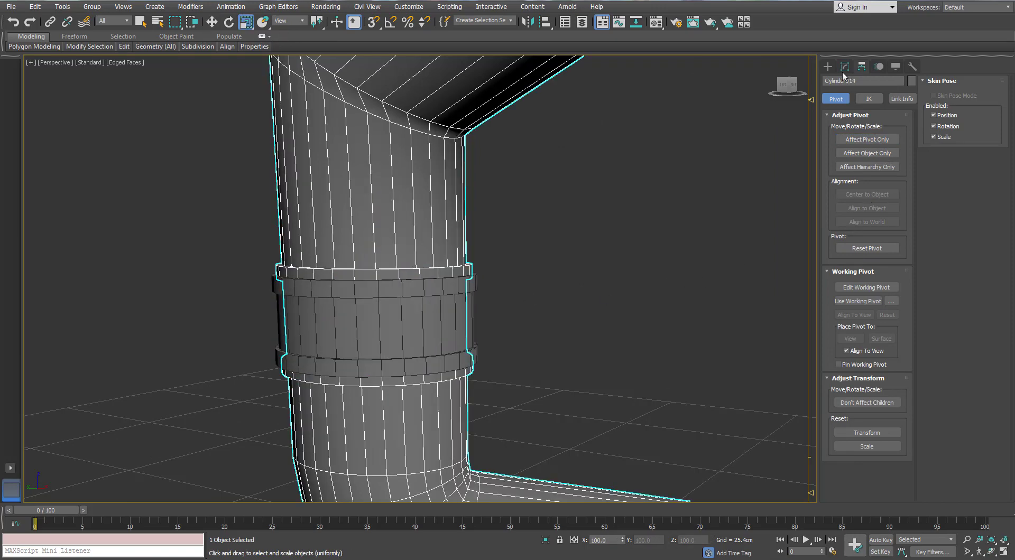
pyautogui.click(843, 73)
pyautogui.press('1')
pyautogui.scroll(2, 502, 292)
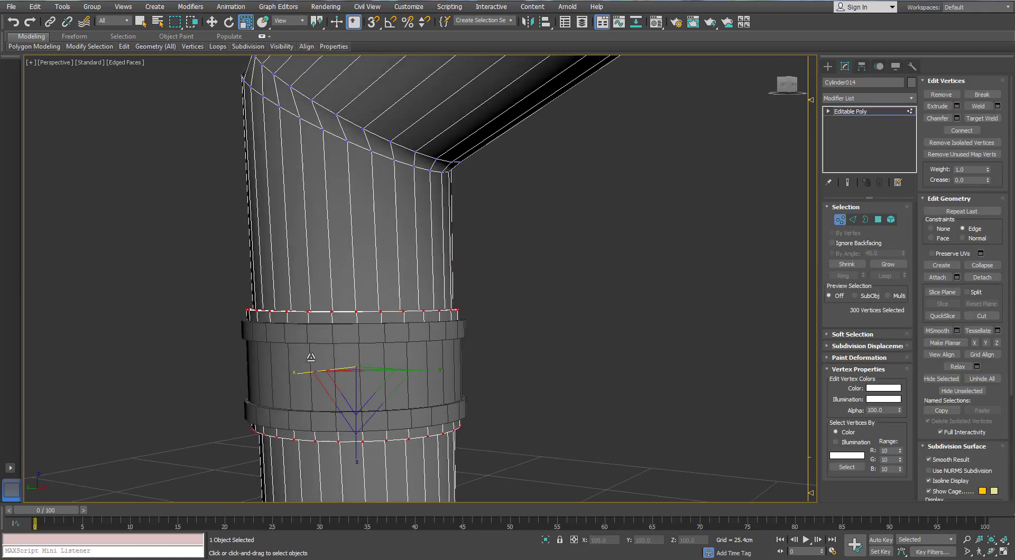
pyautogui.moveTo(355, 452)
pyautogui.mouseDown()
pyautogui.moveTo(355, 444)
pyautogui.moveTo(356, 457)
pyautogui.mouseUp()
pyautogui.hotkey('ctrl', 'z')
pyautogui.click(940, 229)
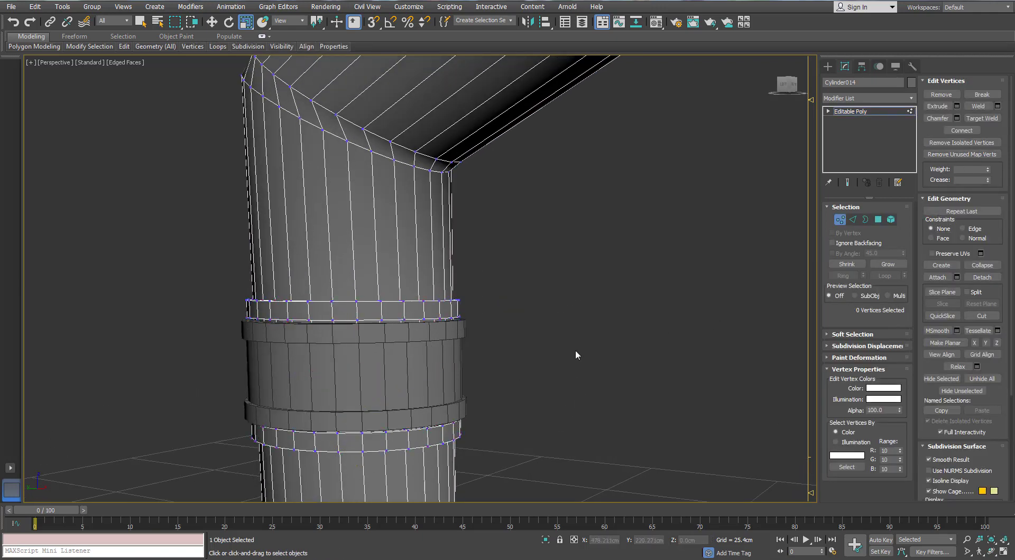
pyautogui.scroll(-6, 575, 350)
pyautogui.click(839, 219)
pyautogui.click(583, 228)
# Examine the whole gramophone from several sides, including the horn, arm pipe and base.
pyautogui.keyDown('alt'); pyautogui.moveTo(583, 227); pyautogui.dragTo(530, 239, button='middle'); pyautogui.keyUp('alt')
pyautogui.scroll(-3, 531, 240)
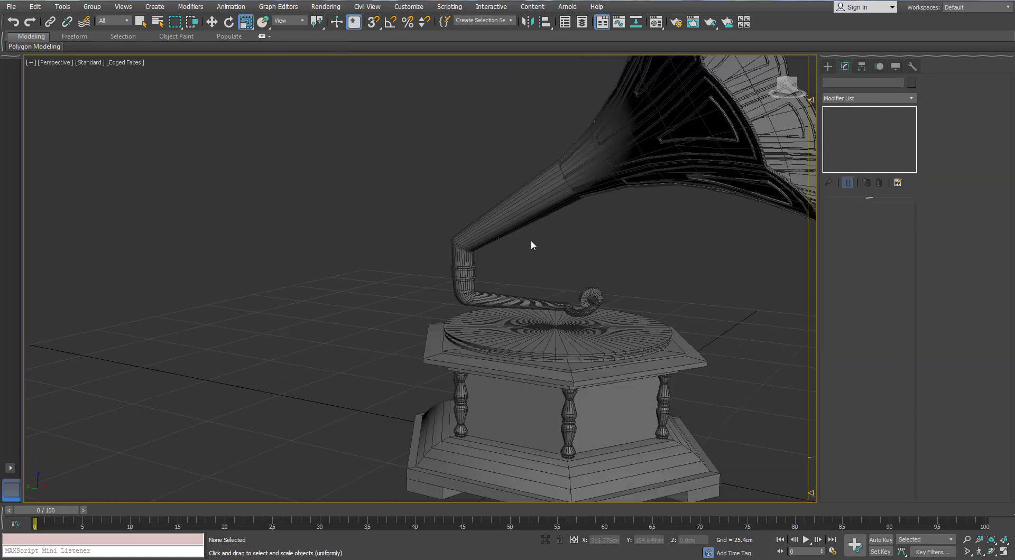
pyautogui.scroll(-4, 531, 239)
pyautogui.keyDown('alt'); pyautogui.moveTo(448, 256); pyautogui.dragTo(460, 196, button='middle'); pyautogui.keyUp('alt')
pyautogui.press('w')
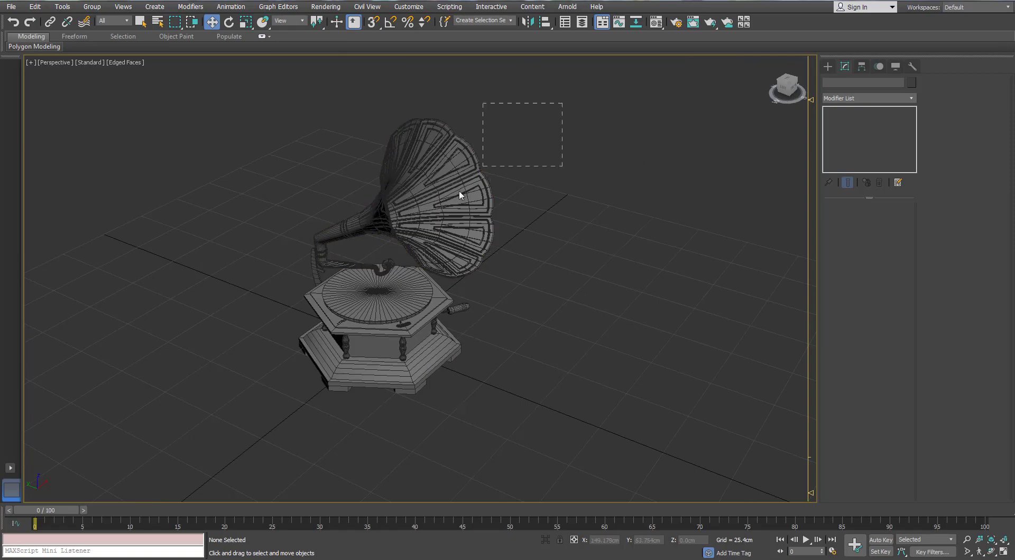
pyautogui.keyDown('alt'); pyautogui.moveTo(401, 317); pyautogui.dragTo(393, 308, button='middle'); pyautogui.keyUp('alt')
pyautogui.scroll(4, 391, 306)
pyautogui.keyDown('alt'); pyautogui.moveTo(317, 283); pyautogui.dragTo(476, 338, button='middle'); pyautogui.keyUp('alt')
pyautogui.keyDown('alt'); pyautogui.moveTo(503, 324); pyautogui.dragTo(360, 325, button='middle'); pyautogui.keyUp('alt')
pyautogui.scroll(-5, 361, 324)
pyautogui.scroll(2, 433, 283)
pyautogui.moveTo(582, 240); pyautogui.dragTo(562, 179, button='middle')
pyautogui.scroll(-6, 569, 281)
pyautogui.scroll(-3, 449, 290)
# Select all gramophone objects and place them in a new layer named Gramophone_HP.
pyautogui.moveTo(261, 454); pyautogui.dragTo(260, 454)
pyautogui.scroll(3, 405, 331)
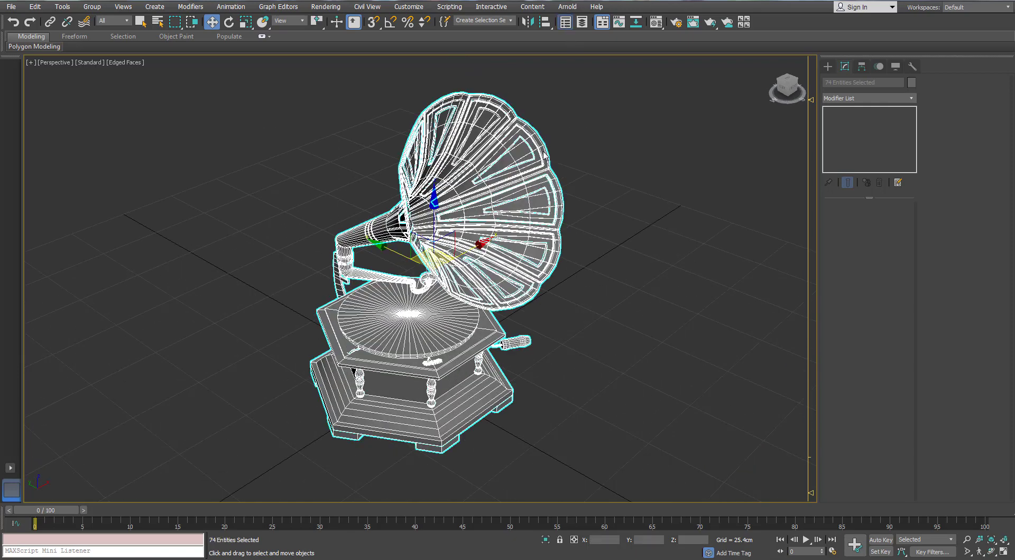
pyautogui.click(737, 289)
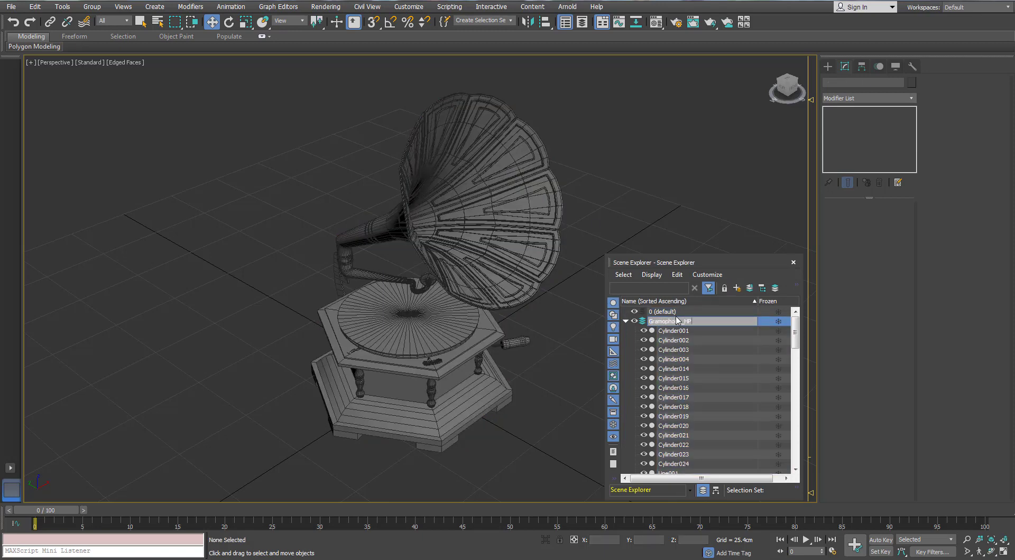
pyautogui.click(626, 320)
pyautogui.doubleClick(657, 321)
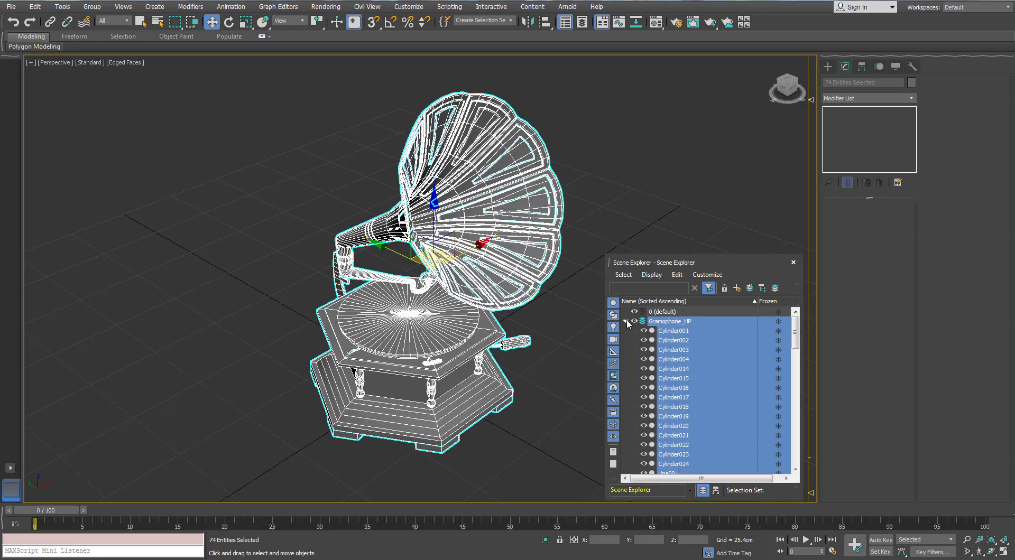
pyautogui.click(626, 321)
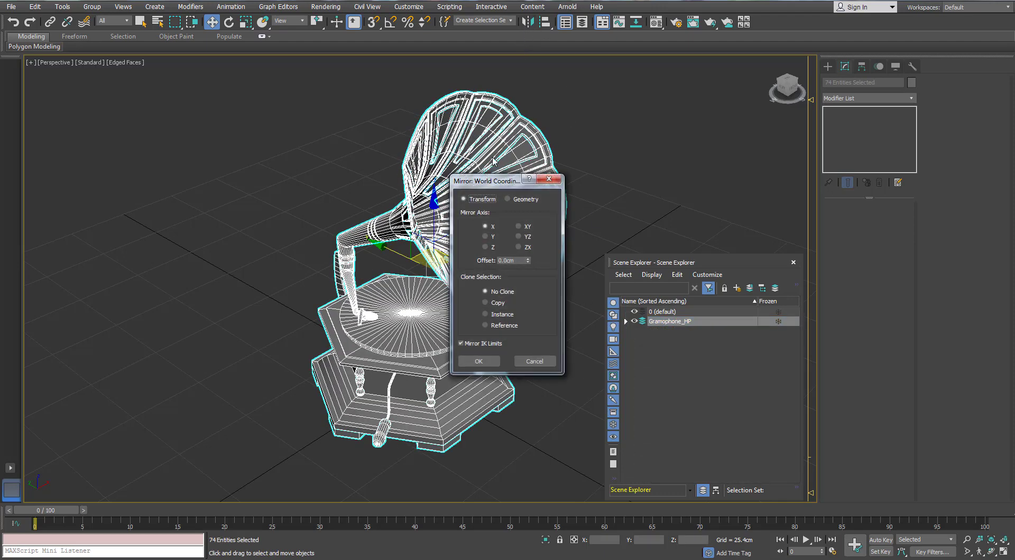
# Mirror the whole gramophone on the Y axis as a copy and put the copy in a new layer named Gramophone_LP.
pyautogui.click(485, 302)
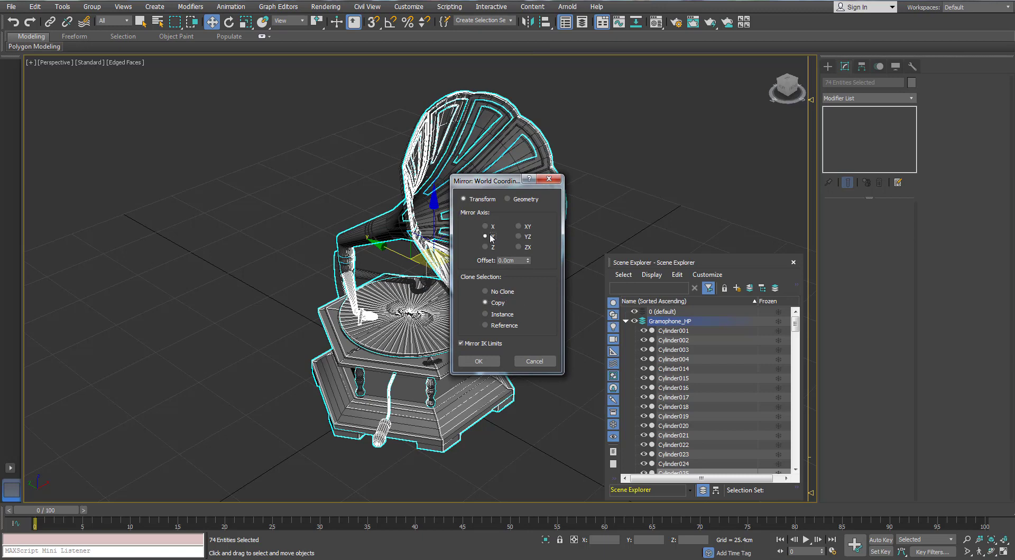
pyautogui.click(478, 361)
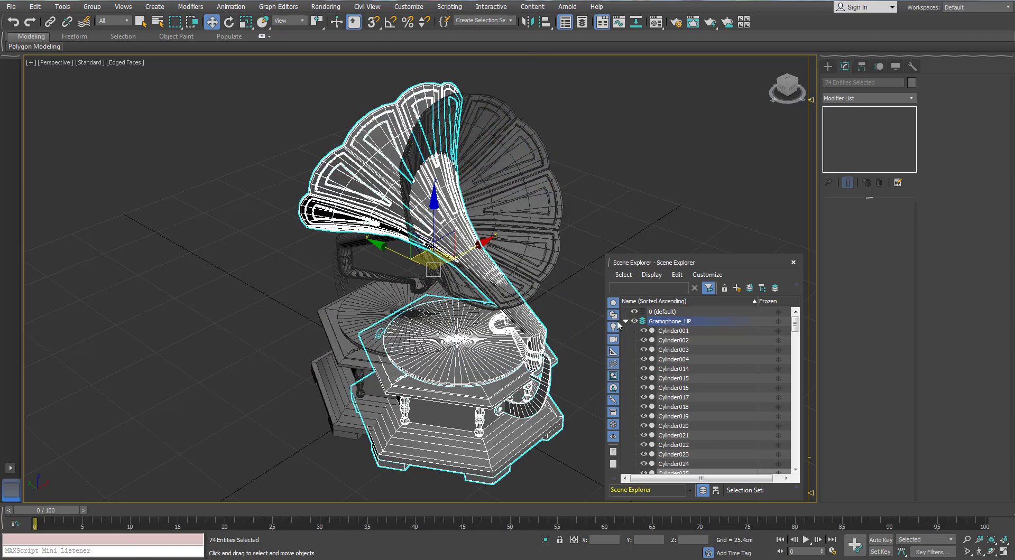
pyautogui.click(738, 289)
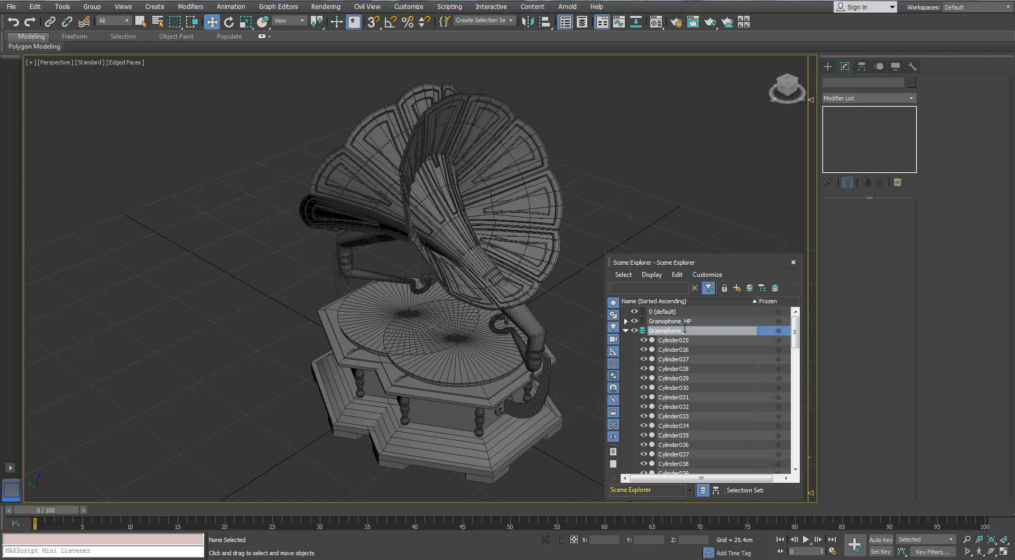
pyautogui.click(628, 331)
pyautogui.doubleClick(650, 332)
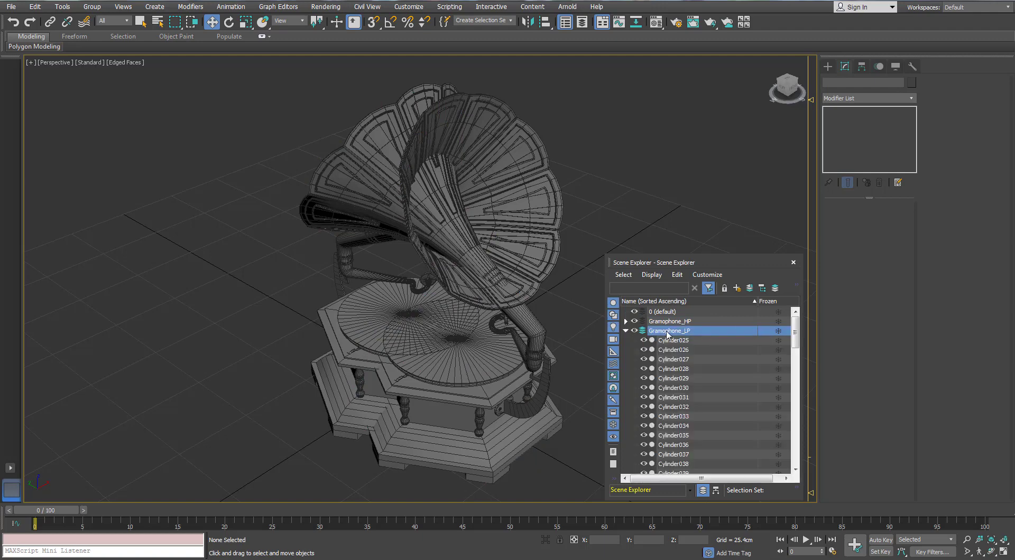
pyautogui.click(627, 331)
# Mirror the copied gramophone back on the Y axis with No Clone.
pyautogui.click(531, 26)
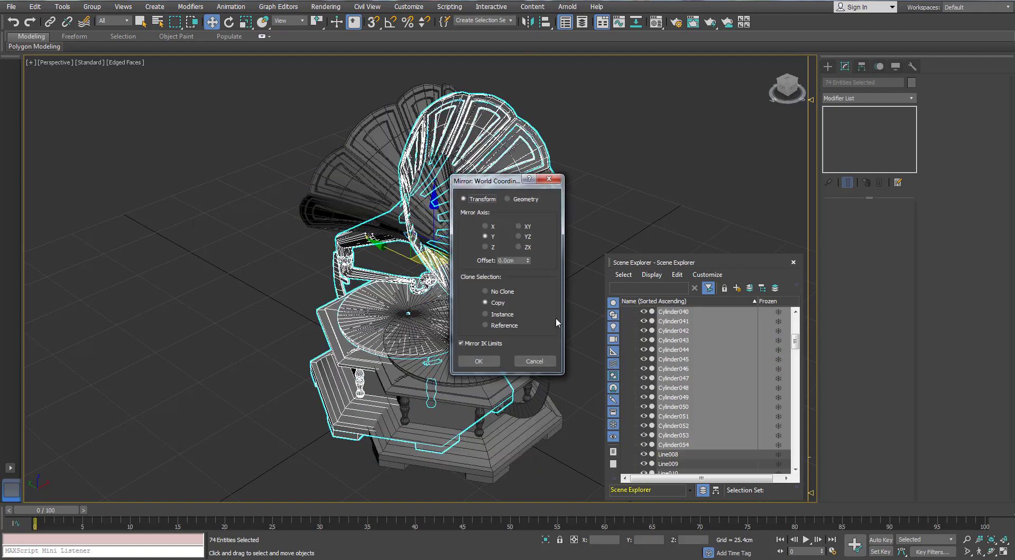
pyautogui.click(487, 292)
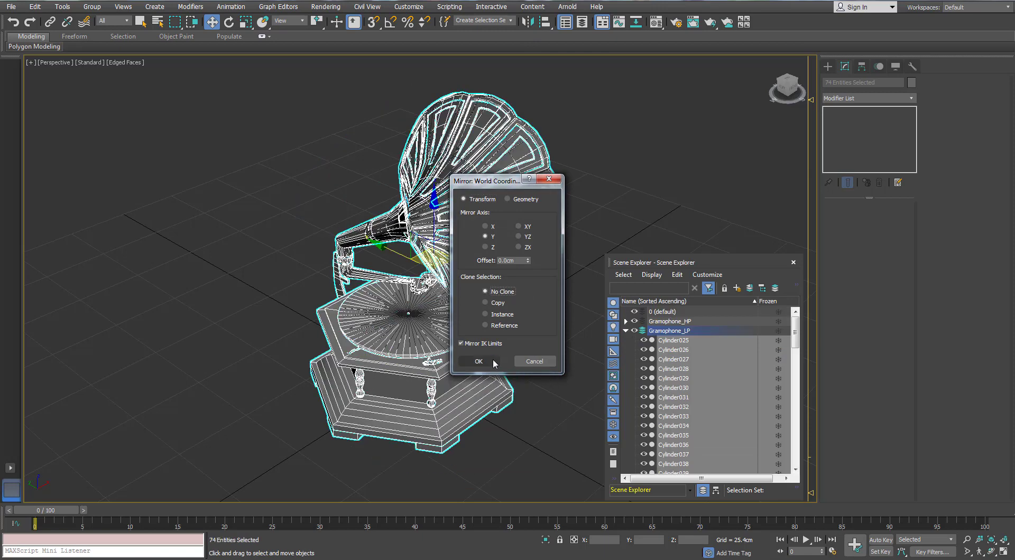
pyautogui.click(493, 359)
# Hide the Gramophone_LP layer and close the Scene Explorer.
pyautogui.click(626, 332)
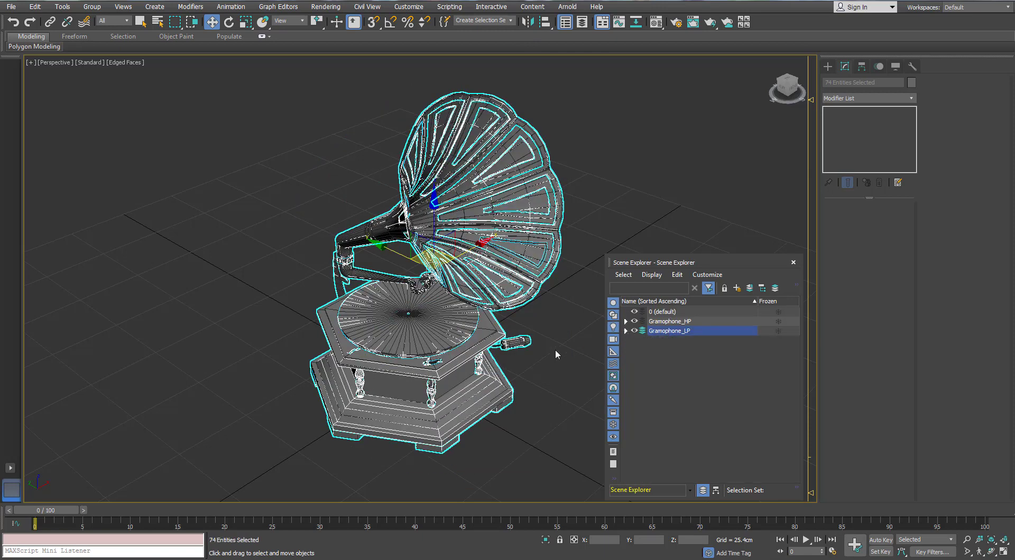
pyautogui.click(634, 331)
pyautogui.click(793, 262)
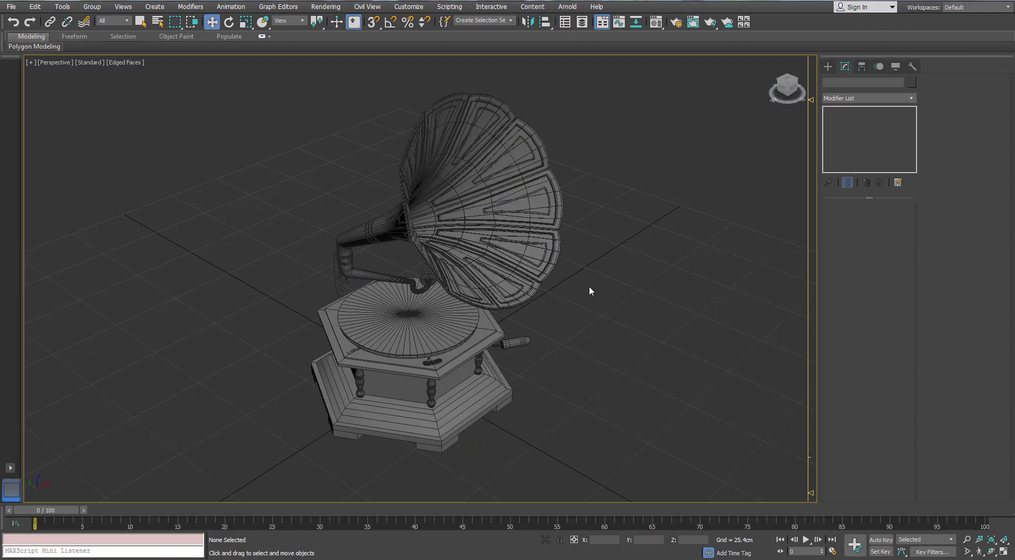
# Select the hexagonal base of the gramophone and isolate it.
pyautogui.keyDown('alt'); pyautogui.moveTo(588, 288); pyautogui.dragTo(376, 239, button='middle'); pyautogui.keyUp('alt')
pyautogui.scroll(-2, 376, 239)
pyautogui.click(349, 369)
pyautogui.hotkey('alt', 'q')
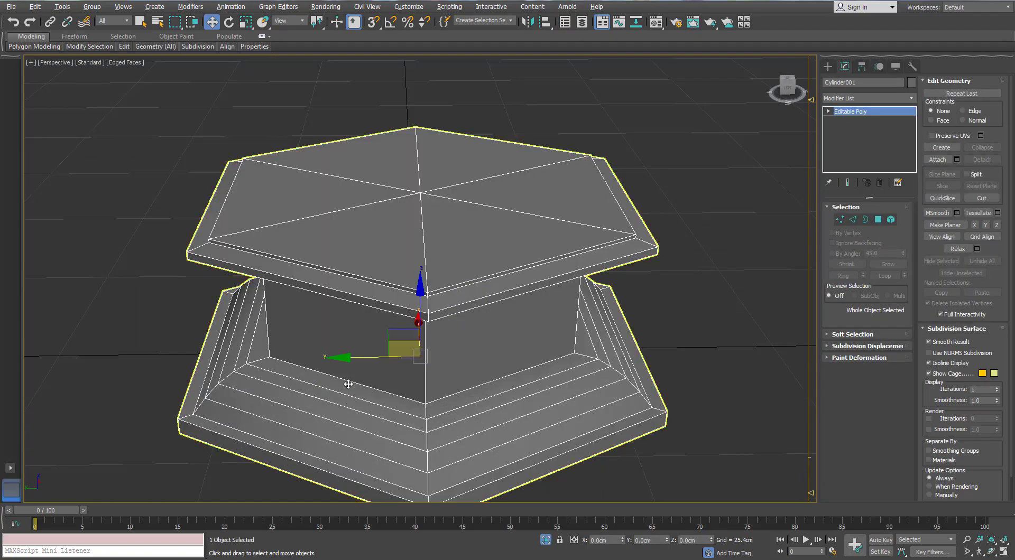
pyautogui.keyDown('alt'); pyautogui.moveTo(349, 384); pyautogui.dragTo(212, 319, button='middle'); pyautogui.keyUp('alt')
pyautogui.moveTo(125, 49)
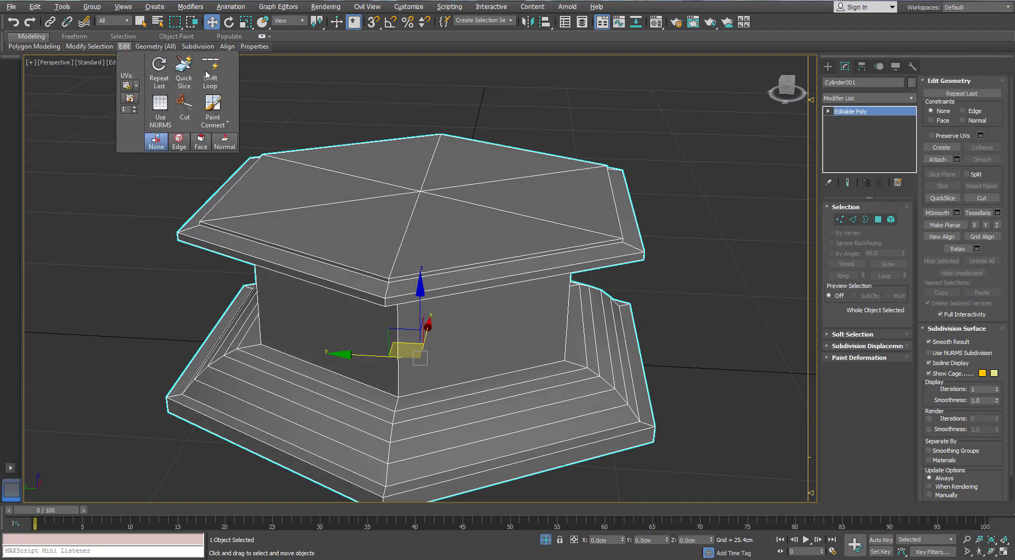
pyautogui.click(210, 74)
pyautogui.keyDown('alt'); pyautogui.moveTo(335, 192); pyautogui.dragTo(342, 222, button='middle'); pyautogui.keyUp('alt')
pyautogui.scroll(2, 359, 254)
pyautogui.keyDown('alt'); pyautogui.moveTo(386, 360); pyautogui.dragTo(356, 348, button='middle'); pyautogui.keyUp('alt')
pyautogui.scroll(-2, 370, 277)
pyautogui.rightClick(356, 348)
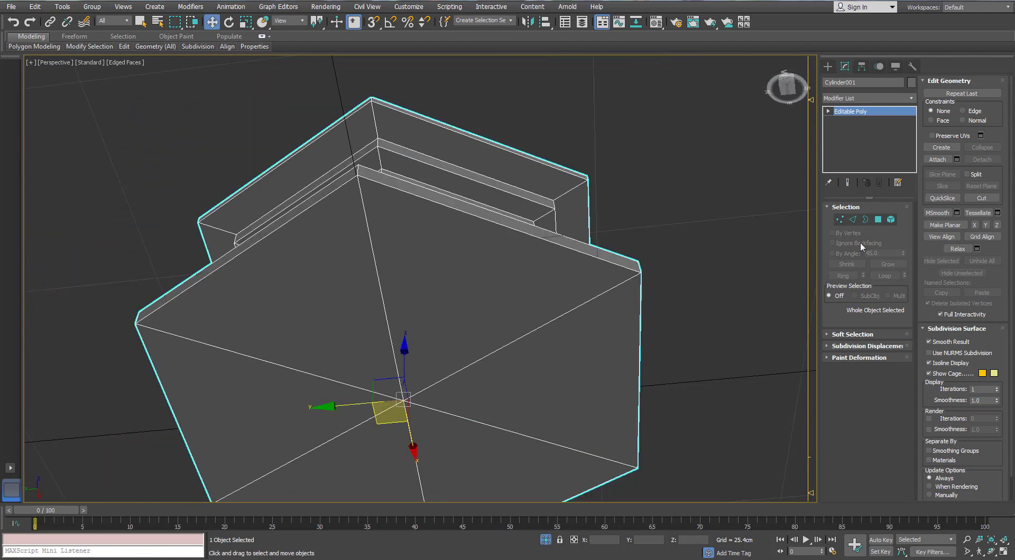
# Select the base's top and underside cap polygons through their center vertices and inset them narrowly from the outer edges.
pyautogui.click(878, 220)
pyautogui.click(841, 219)
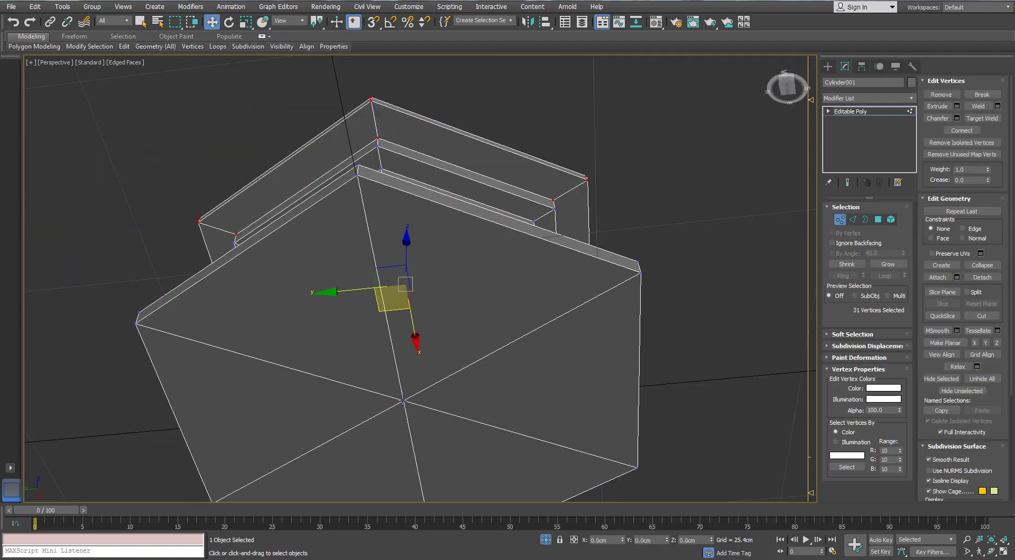
pyautogui.click(404, 401)
pyautogui.keyDown('alt'); pyautogui.moveTo(403, 400); pyautogui.dragTo(404, 483, button='middle'); pyautogui.keyUp('alt')
pyautogui.keyDown('ctrl'); pyautogui.click(401, 280); pyautogui.keyUp('ctrl')
pyautogui.keyDown('ctrl'); pyautogui.click(878, 220); pyautogui.keyUp('ctrl')
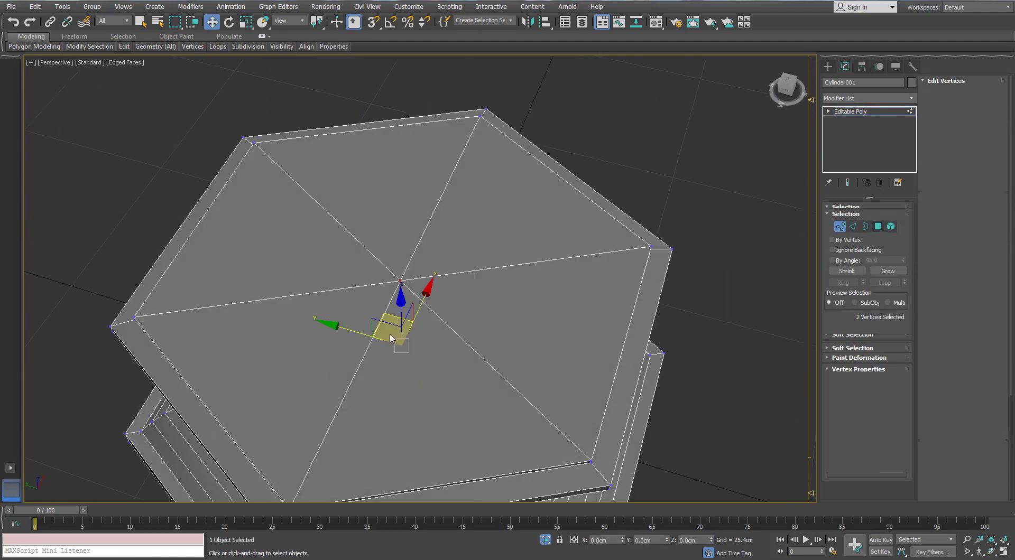
pyautogui.keyDown('alt'); pyautogui.moveTo(400, 322); pyautogui.dragTo(408, 291, button='middle'); pyautogui.keyUp('alt')
pyautogui.click(886, 408)
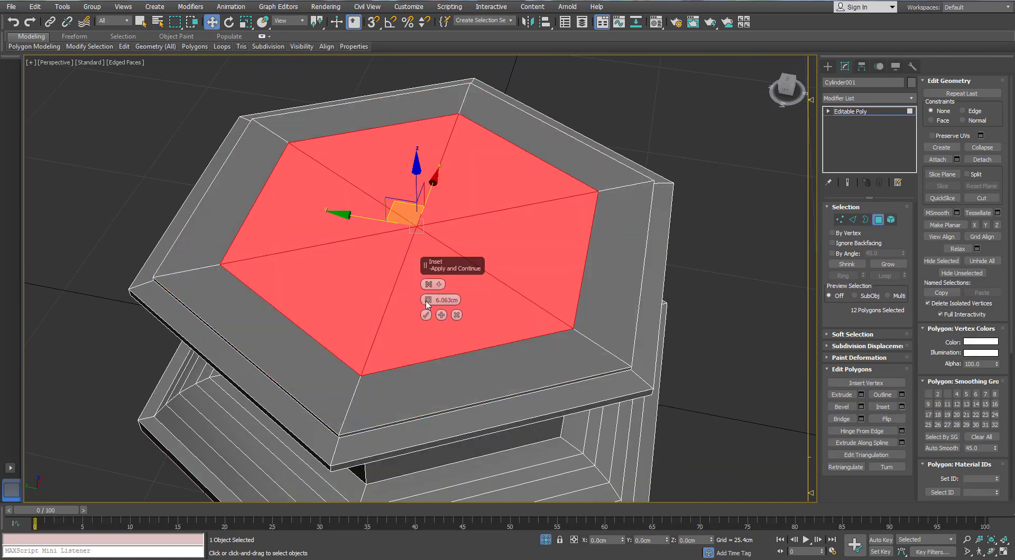
pyautogui.rightClick(428, 301)
pyautogui.moveTo(428, 299); pyautogui.dragTo(428, 298)
pyautogui.keyDown('alt'); pyautogui.moveTo(370, 360); pyautogui.dragTo(166, 359, button='middle'); pyautogui.keyUp('alt')
pyautogui.click(166, 355)
# Add SwiftLoop support edges beside the corners of the base's top slab, the molding beneath it and the body's upper edge.
pyautogui.click(124, 46)
pyautogui.click(210, 74)
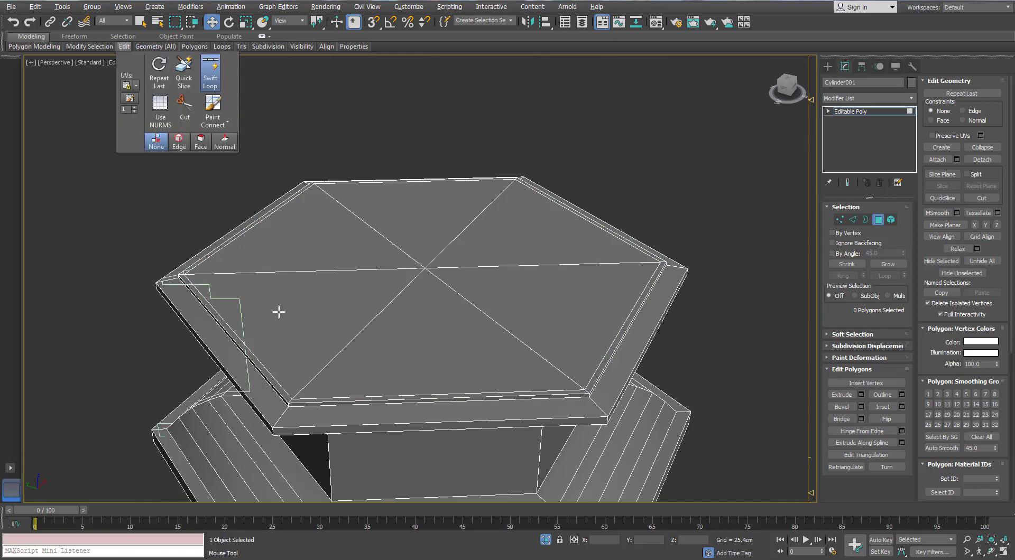
pyautogui.keyDown('alt'); pyautogui.moveTo(276, 308); pyautogui.dragTo(357, 359, button='middle'); pyautogui.keyUp('alt')
pyautogui.scroll(5, 357, 359)
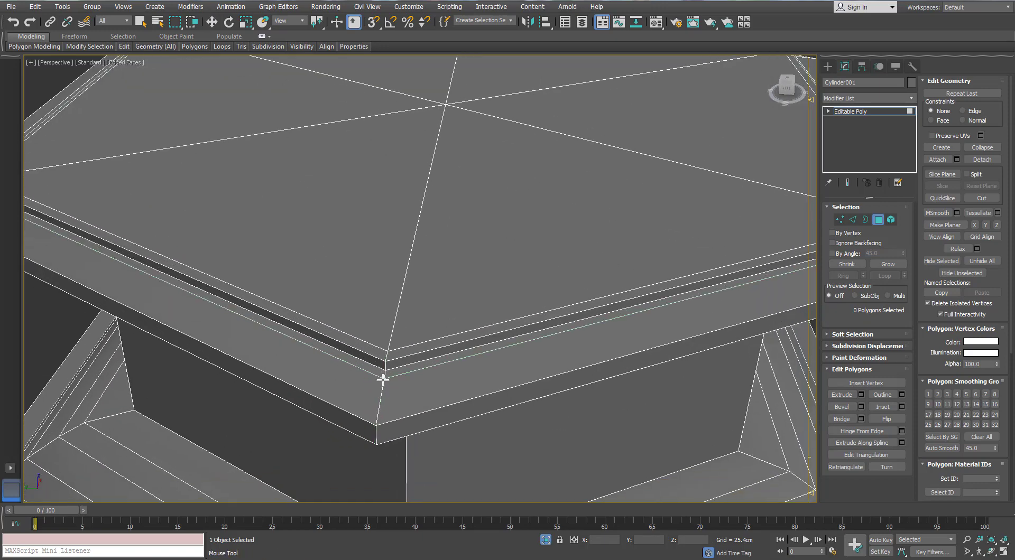
pyautogui.keyDown('alt'); pyautogui.moveTo(377, 410); pyautogui.dragTo(387, 179, button='middle'); pyautogui.keyUp('alt')
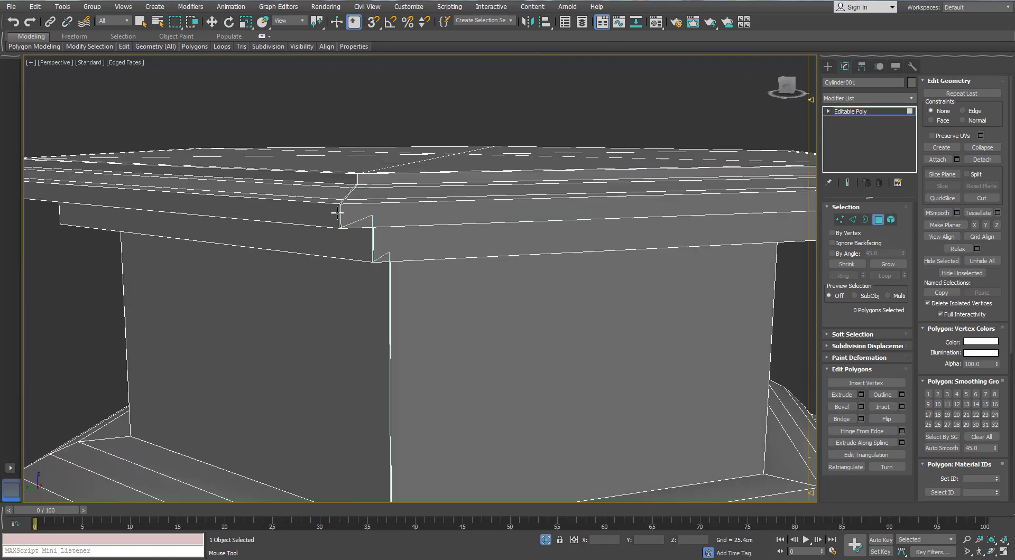
pyautogui.keyDown('alt'); pyautogui.moveTo(320, 218); pyautogui.dragTo(264, 235, button='middle'); pyautogui.keyUp('alt')
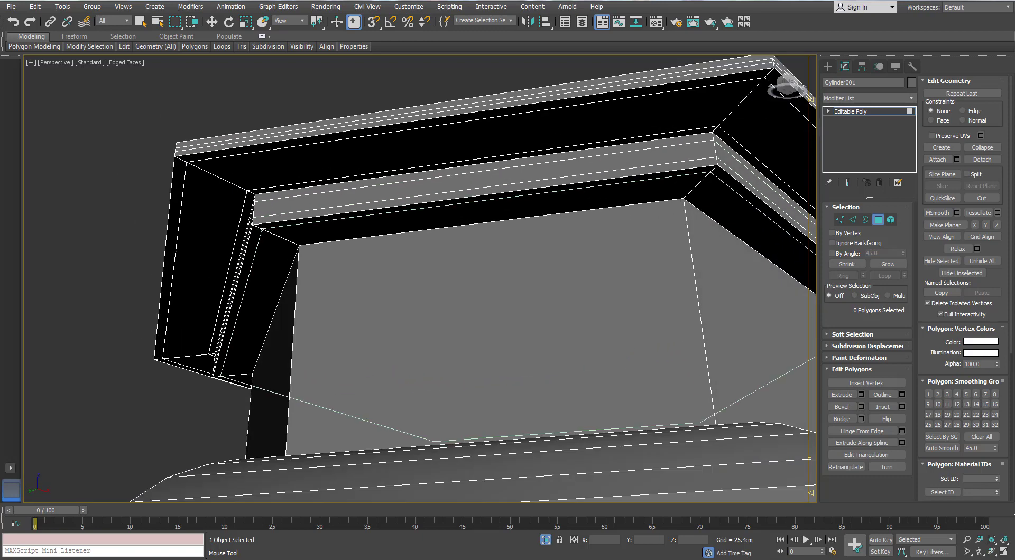
pyautogui.scroll(-3, 296, 275)
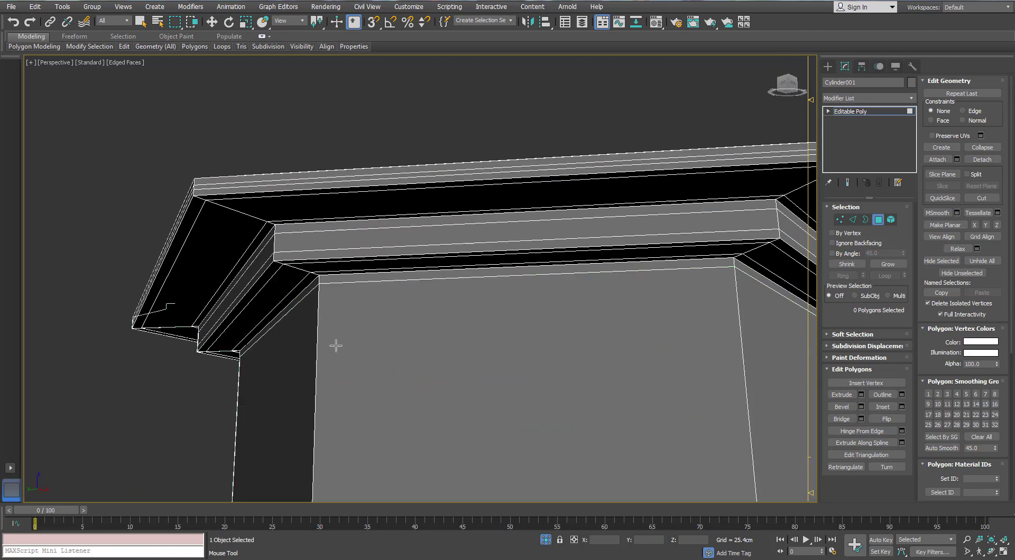
# Add SwiftLoop support edges around the foot of the base's body and along the plinth's ledge and outer rim.
pyautogui.scroll(-5, 338, 364)
pyautogui.scroll(3, 346, 369)
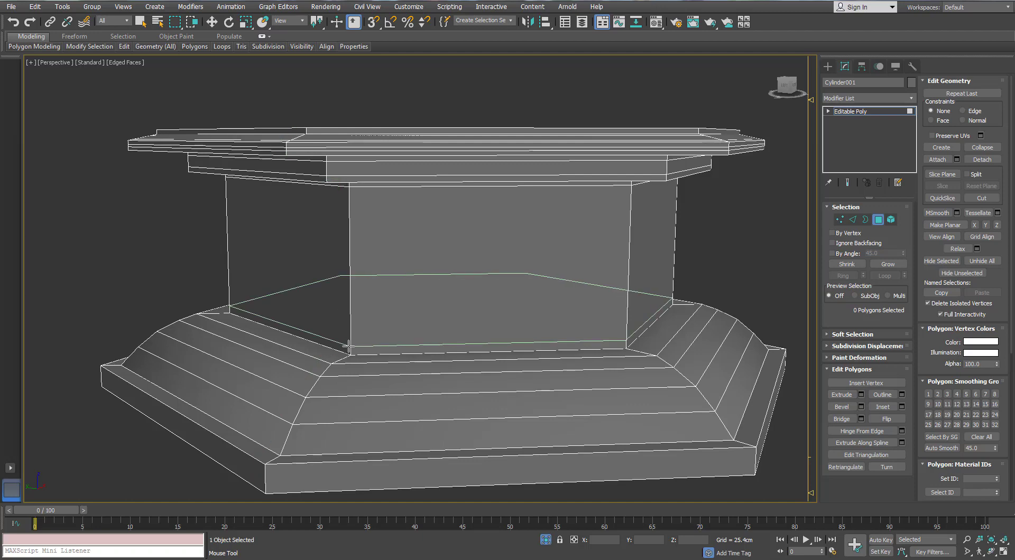
pyautogui.keyDown('alt'); pyautogui.moveTo(349, 347); pyautogui.dragTo(287, 347, button='middle'); pyautogui.keyUp('alt')
pyautogui.scroll(6, 373, 344)
pyautogui.scroll(-4, 382, 374)
pyautogui.scroll(-2, 259, 278)
pyautogui.keyDown('alt'); pyautogui.moveTo(259, 278); pyautogui.dragTo(248, 343, button='middle'); pyautogui.keyUp('alt')
pyautogui.scroll(3, 247, 343)
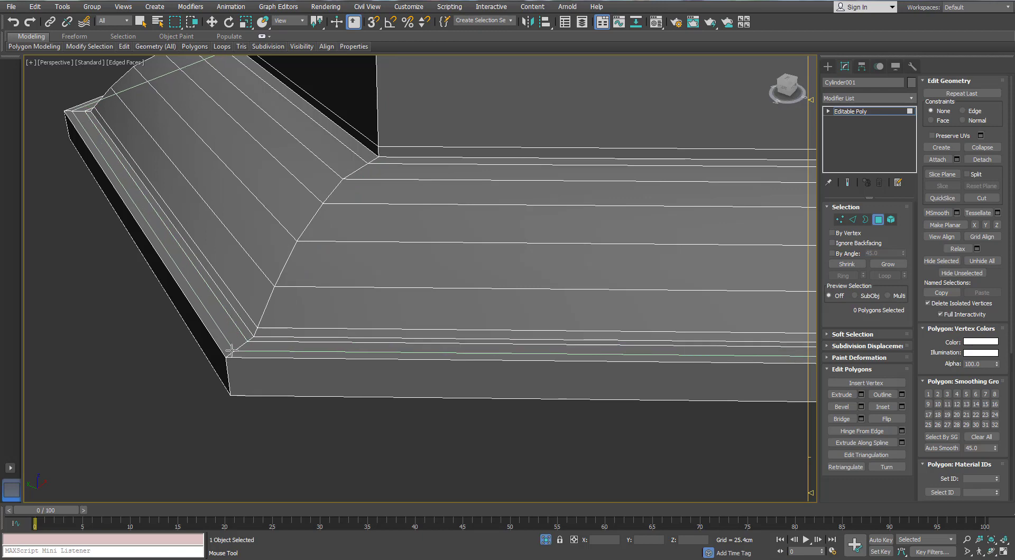
pyautogui.keyDown('alt'); pyautogui.moveTo(250, 337); pyautogui.dragTo(288, 290, button='middle'); pyautogui.keyUp('alt')
pyautogui.scroll(-4, 288, 291)
pyautogui.rightClick(290, 264)
pyautogui.keyDown('alt'); pyautogui.moveTo(293, 254); pyautogui.dragTo(307, 283, button='middle'); pyautogui.keyUp('alt')
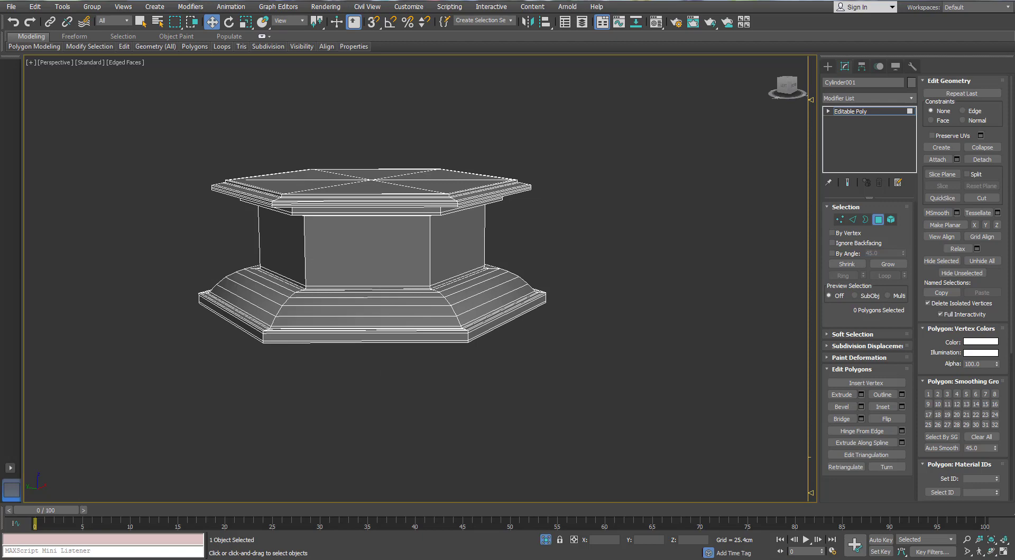
pyautogui.scroll(5, 285, 307)
pyautogui.keyDown('alt'); pyautogui.moveTo(286, 306); pyautogui.dragTo(280, 254, button='middle'); pyautogui.keyUp('alt')
pyautogui.scroll(-5, 271, 302)
pyautogui.scroll(6, 407, 190)
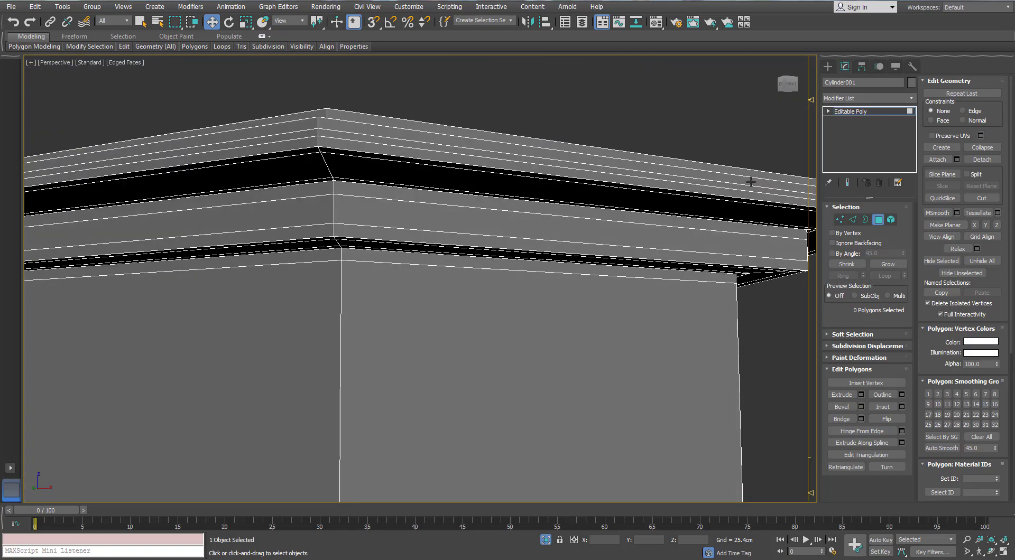
# Select the horizontal edge rings around the base's top slab, molding, body and plinth.
pyautogui.click(853, 219)
pyautogui.scroll(-6, 369, 181)
pyautogui.keyDown('alt'); pyautogui.moveTo(660, 264); pyautogui.dragTo(665, 308, button='middle'); pyautogui.keyUp('alt')
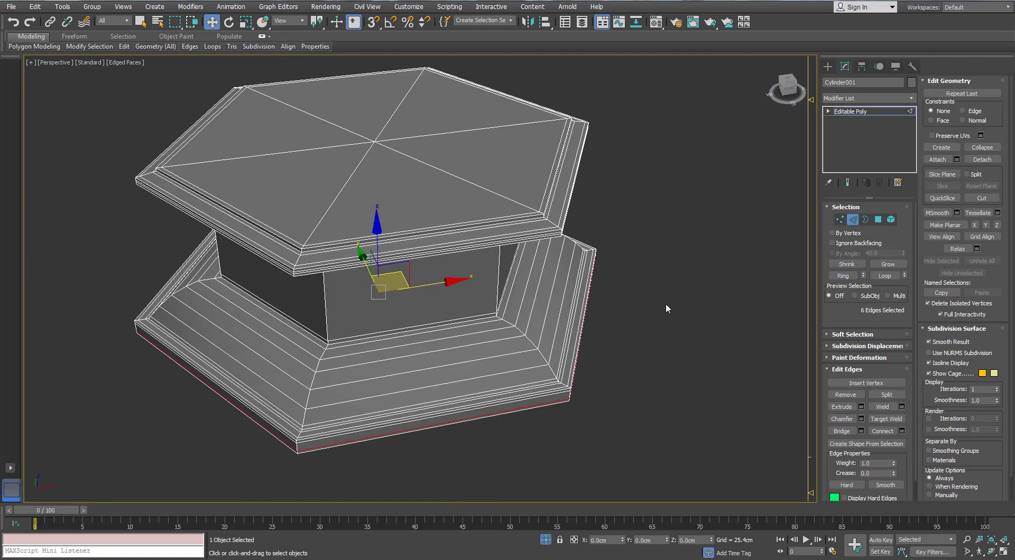
pyautogui.click(660, 238)
pyautogui.click(355, 265)
pyautogui.hotkey('alt', 'r')
pyautogui.keyDown('alt'); pyautogui.moveTo(355, 261); pyautogui.dragTo(402, 174, button='middle'); pyautogui.keyUp('alt')
pyautogui.keyDown('ctrl'); pyautogui.click(249, 306); pyautogui.keyUp('ctrl')
pyautogui.hotkey('alt', 'r')
pyautogui.keyDown('ctrl'); pyautogui.click(258, 271); pyautogui.keyUp('ctrl')
pyautogui.doubleClick(392, 264)
pyautogui.hotkey('alt', 'r')
pyautogui.scroll(4, 343, 238)
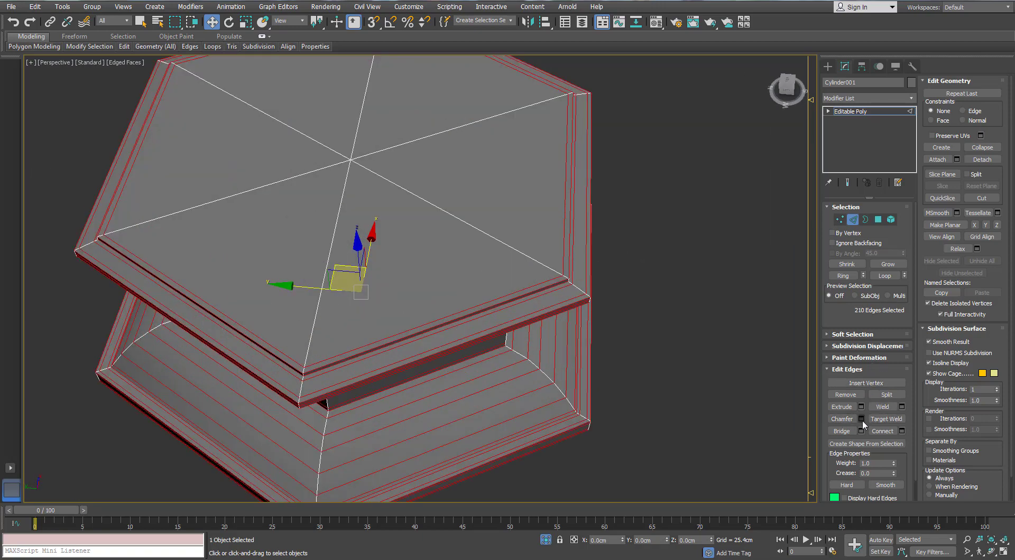
# Connect the selected base edges with 2 segments, pinched outward so support loops sit close to each vertical corner.
pyautogui.click(860, 419)
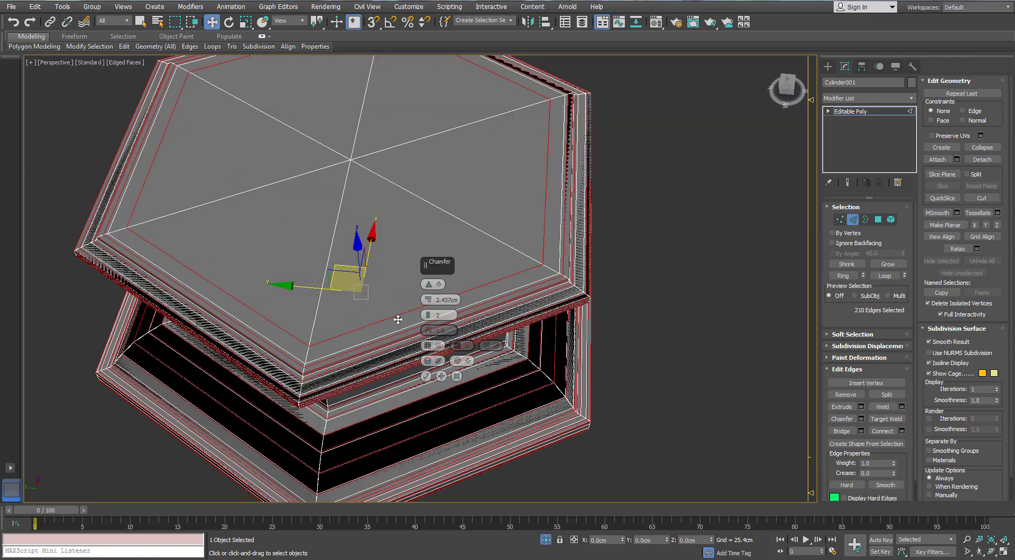
pyautogui.click(456, 376)
pyautogui.click(902, 431)
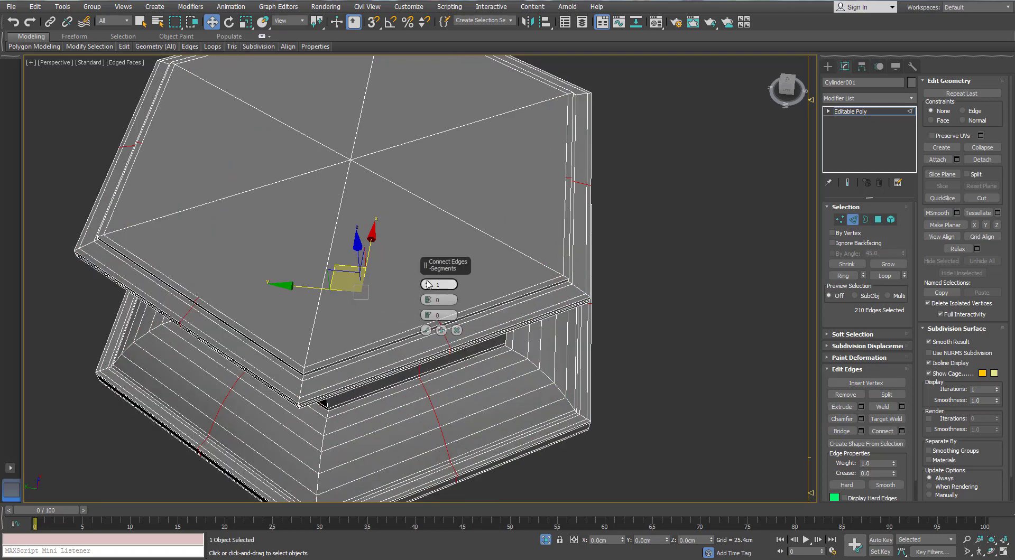
pyautogui.moveTo(429, 300); pyautogui.dragTo(421, 537)
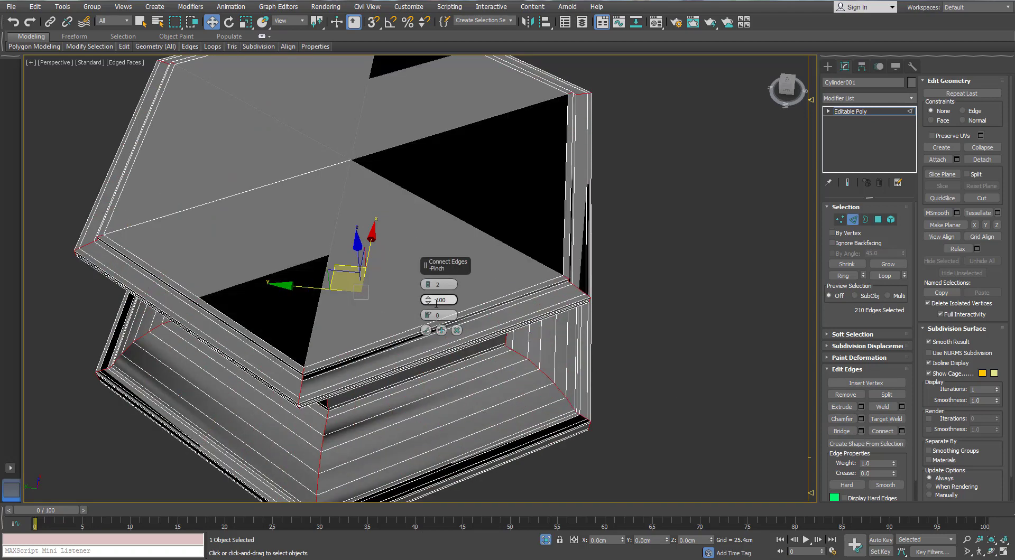
pyautogui.moveTo(429, 302); pyautogui.dragTo(428, 313)
pyautogui.keyDown('alt'); pyautogui.moveTo(409, 338); pyautogui.dragTo(406, 243, button='middle'); pyautogui.keyUp('alt')
pyautogui.scroll(3, 431, 317)
pyautogui.click(426, 330)
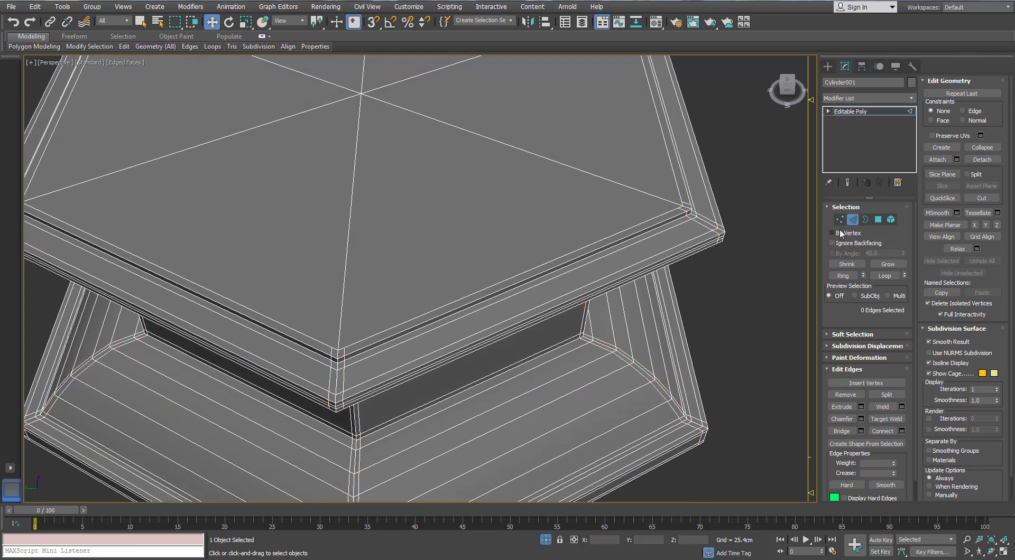
# Connect the new corner vertices on the base's top cap to its center vertex at all six corners.
pyautogui.press('1')
pyautogui.click(345, 346)
pyautogui.keyDown('ctrl'); pyautogui.click(358, 96); pyautogui.keyUp('ctrl')
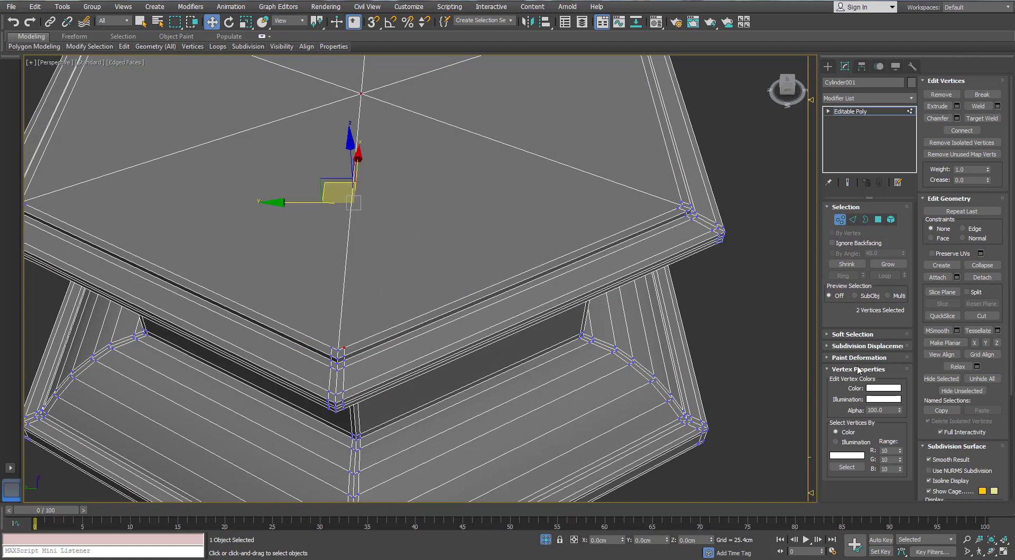
pyautogui.keyDown('alt'); pyautogui.moveTo(434, 227); pyautogui.dragTo(462, 254, button='middle'); pyautogui.keyUp('alt')
pyautogui.click(461, 254)
pyautogui.click(379, 339)
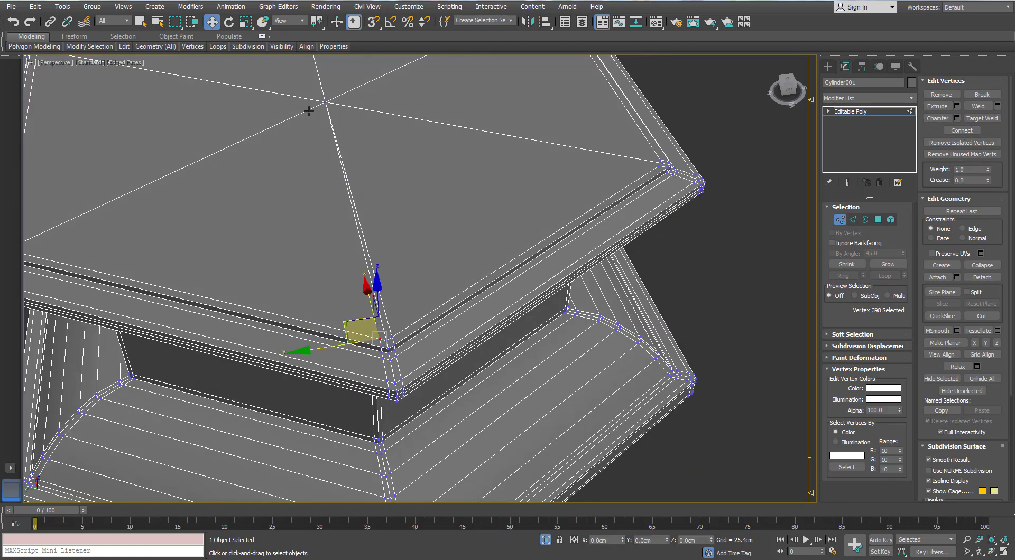
pyautogui.keyDown('ctrl'); pyautogui.click(324, 101); pyautogui.keyUp('ctrl')
pyautogui.scroll(-4, 458, 188)
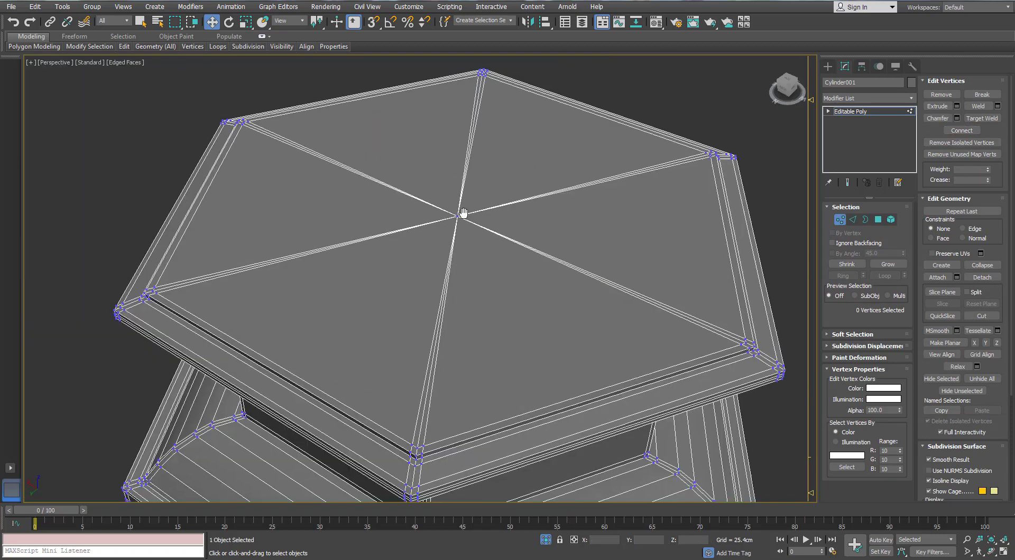
# Connect the new corner vertices on the base's underside cap to its center vertex.
pyautogui.scroll(-5, 463, 215)
pyautogui.keyDown('alt'); pyautogui.moveTo(462, 215); pyautogui.dragTo(470, 144, button='middle'); pyautogui.keyUp('alt')
pyautogui.scroll(5, 448, 228)
pyautogui.click(421, 71)
pyautogui.keyDown('ctrl'); pyautogui.click(408, 73); pyautogui.keyUp('ctrl')
pyautogui.keyDown('ctrl'); pyautogui.click(497, 375); pyautogui.keyUp('ctrl')
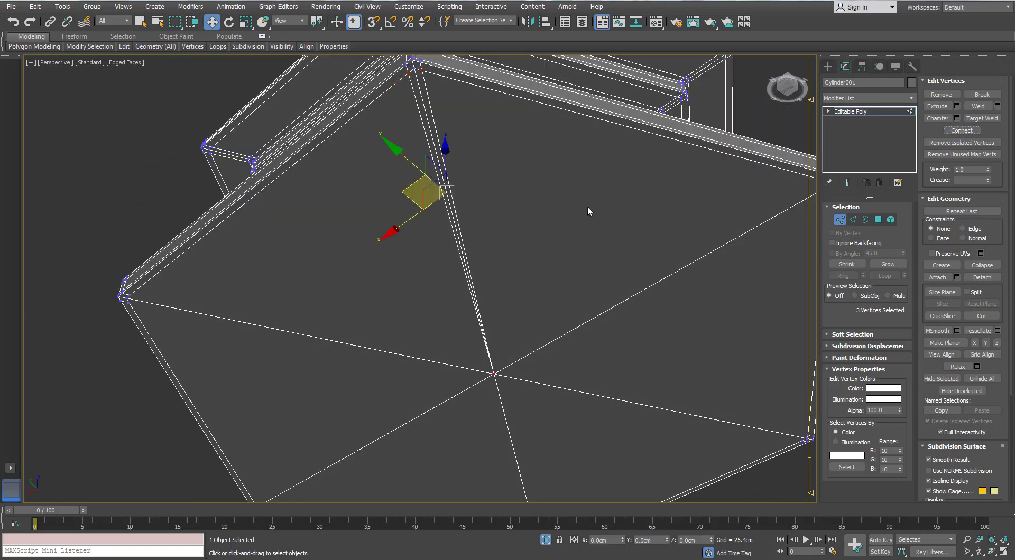
pyautogui.keyDown('alt'); pyautogui.moveTo(587, 207); pyautogui.dragTo(420, 279, button='middle'); pyautogui.keyUp('alt')
pyautogui.scroll(3, 423, 264)
pyautogui.click(452, 147)
pyautogui.keyDown('ctrl'); pyautogui.click(464, 144); pyautogui.keyUp('ctrl')
pyautogui.moveTo(474, 446); pyautogui.dragTo(461, 382, button='middle')
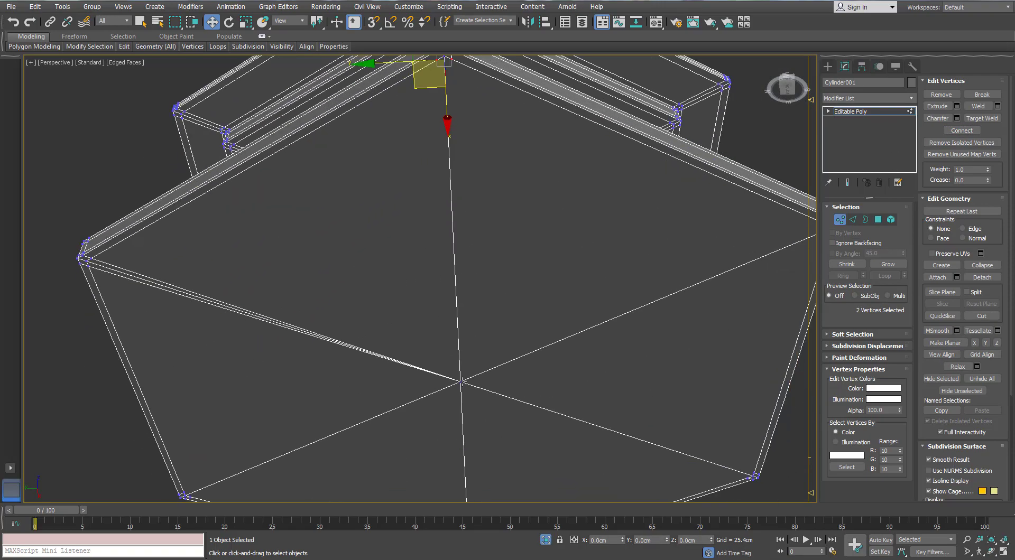
pyautogui.scroll(-3, 454, 237)
pyautogui.click(590, 222)
pyautogui.keyDown('alt'); pyautogui.moveTo(591, 222); pyautogui.dragTo(434, 256, button='middle'); pyautogui.keyUp('alt')
pyautogui.scroll(-2, 434, 256)
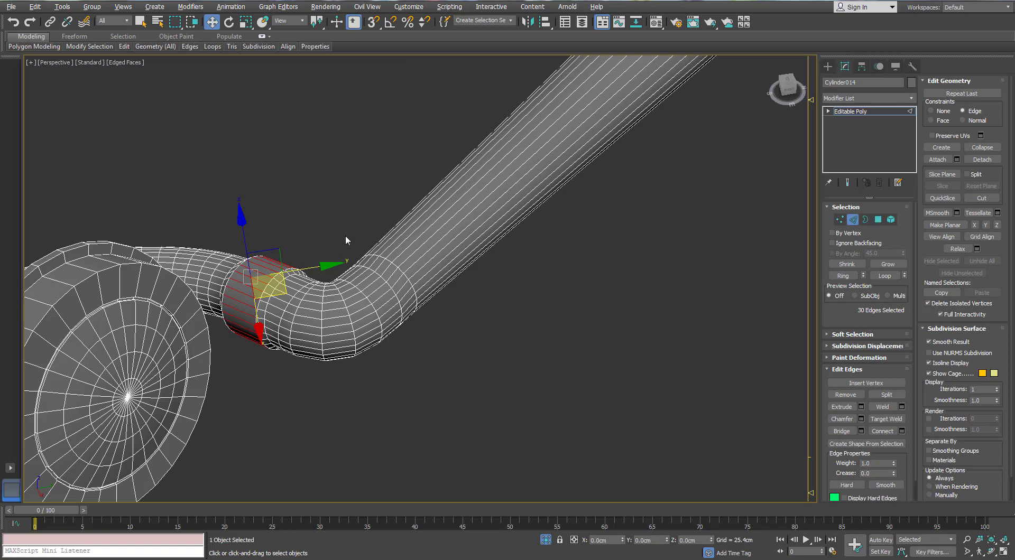
# Connect the lengthwise edges of the curved tube's collar with 2 segments, pinched toward the collar's ends.
pyautogui.keyDown('alt'); pyautogui.moveTo(346, 240); pyautogui.dragTo(472, 324, button='middle'); pyautogui.keyUp('alt')
pyautogui.scroll(3, 370, 264)
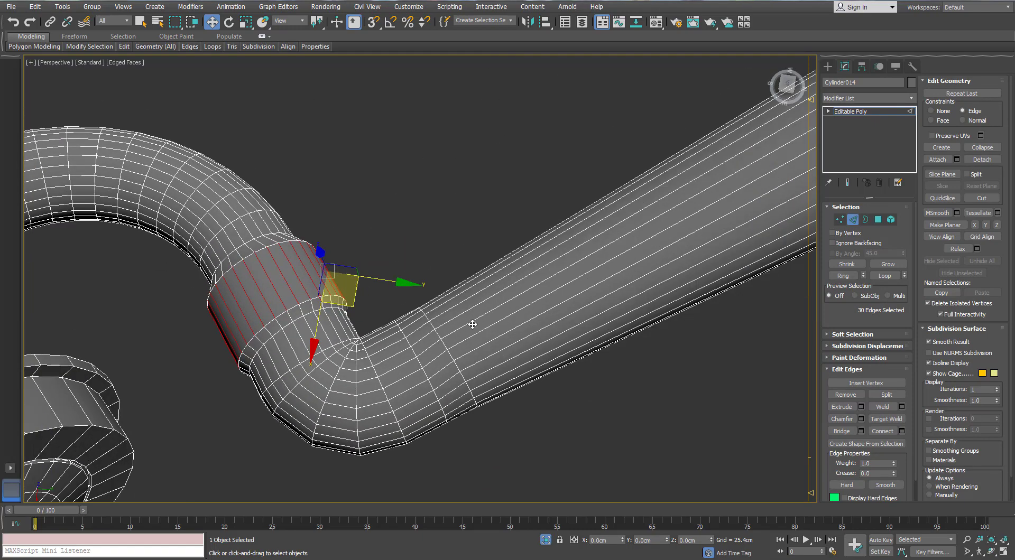
pyautogui.click(901, 431)
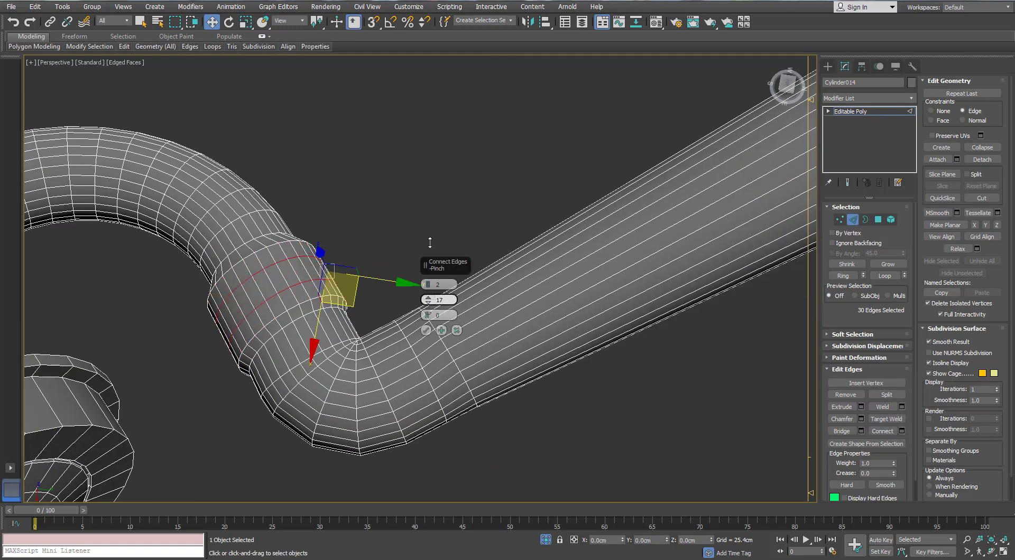
pyautogui.click(425, 331)
pyautogui.keyDown('alt'); pyautogui.moveTo(425, 331); pyautogui.dragTo(294, 293, button='middle'); pyautogui.keyUp('alt')
pyautogui.scroll(3, 294, 293)
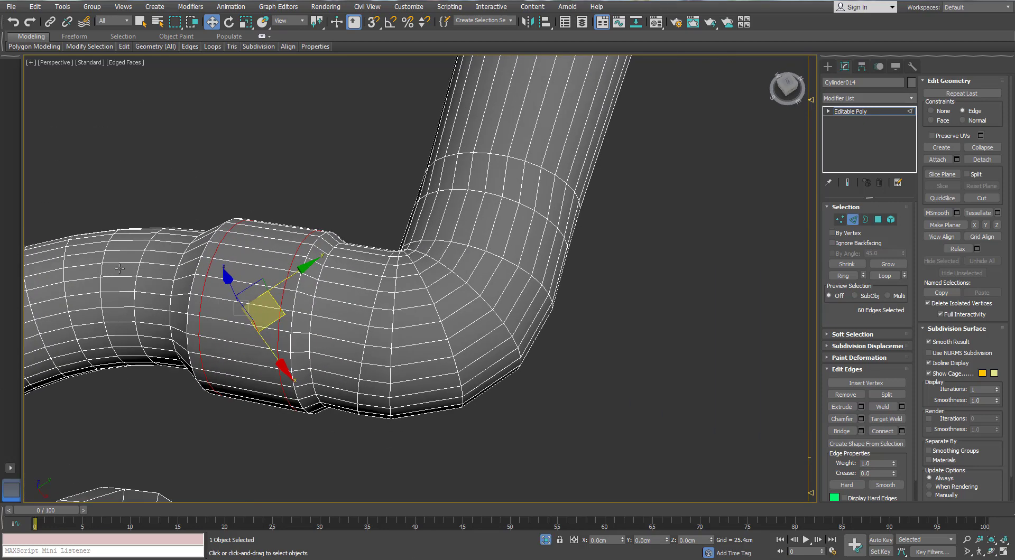
pyautogui.click(319, 196)
# Add SwiftLoop support edges around the sloped shoulders at both ends of the curved tube's collar.
pyautogui.scroll(-4, 319, 196)
pyautogui.scroll(5, 463, 171)
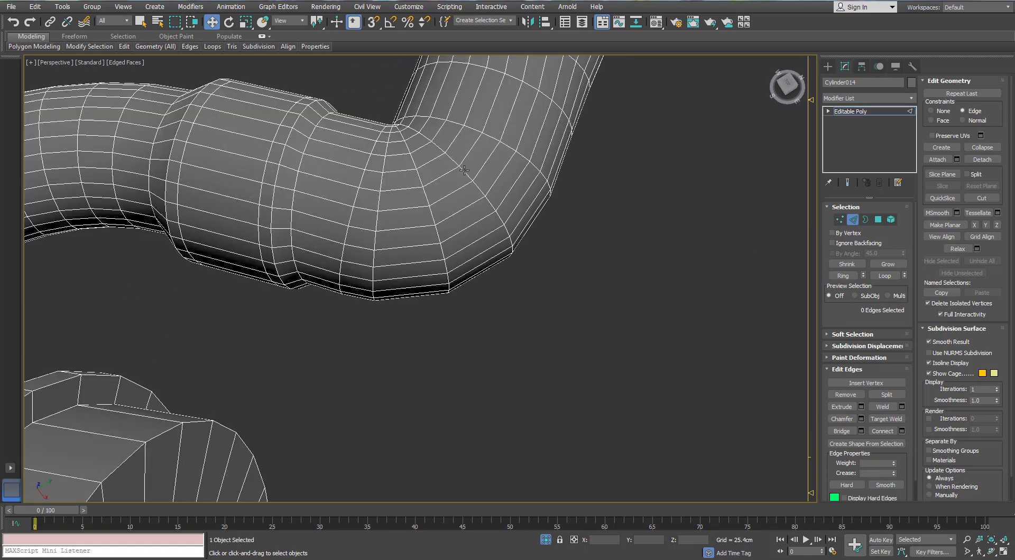
pyautogui.moveTo(124, 47)
pyautogui.click(210, 67)
pyautogui.scroll(4, 338, 156)
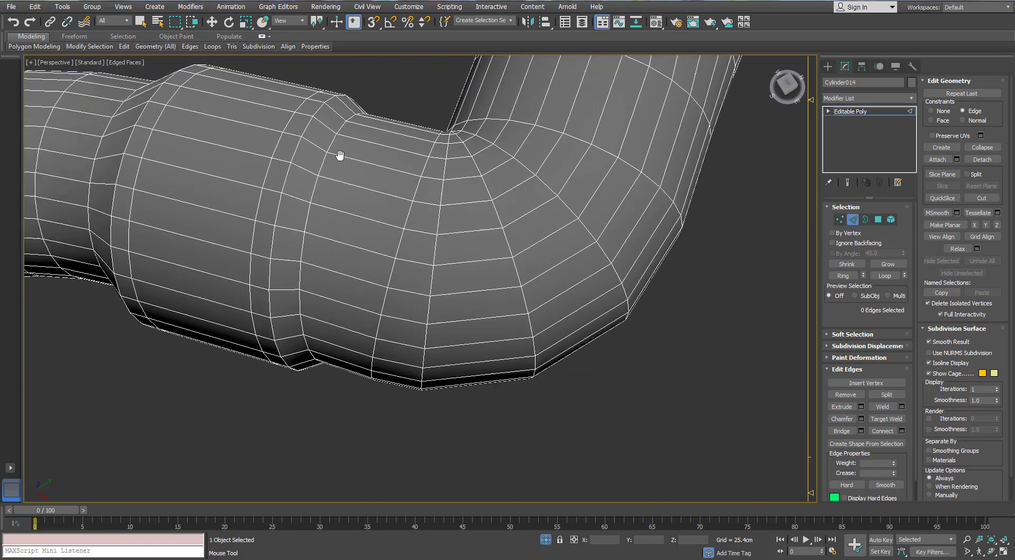
pyautogui.scroll(-4, 345, 156)
pyautogui.keyDown('alt'); pyautogui.moveTo(345, 156); pyautogui.dragTo(451, 166, button='middle'); pyautogui.keyUp('alt')
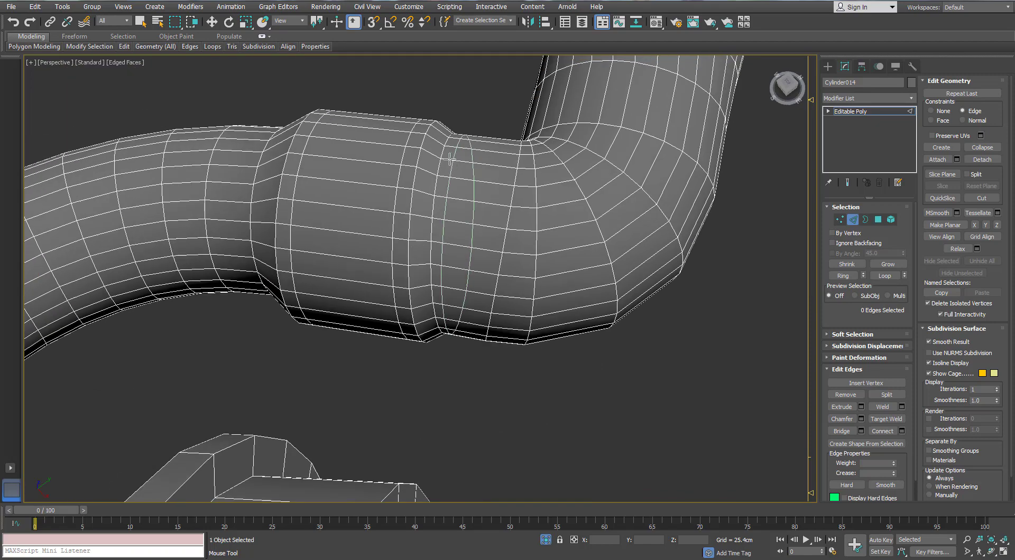
pyautogui.click(454, 160)
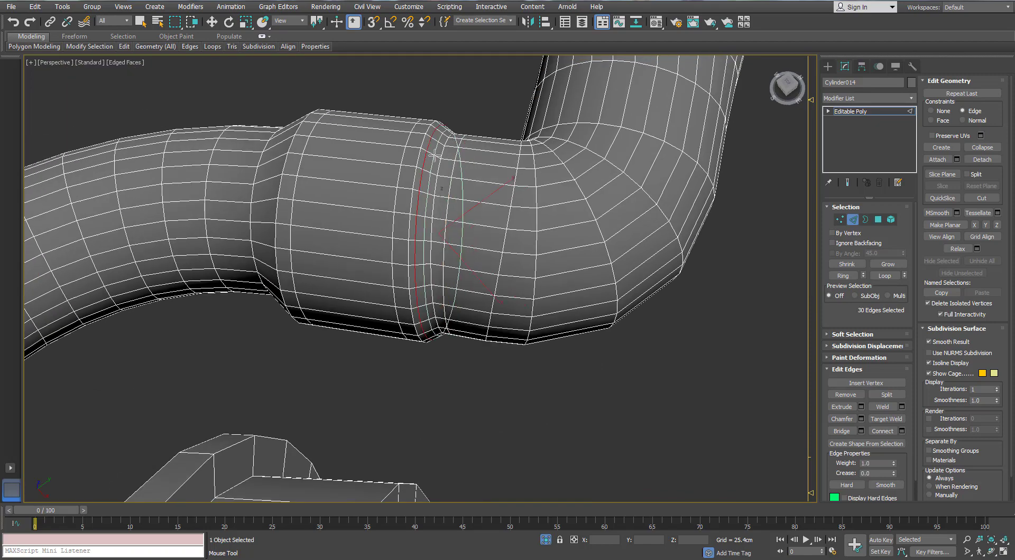
pyautogui.keyDown('alt'); pyautogui.moveTo(426, 152); pyautogui.dragTo(287, 217, button='middle'); pyautogui.keyUp('alt')
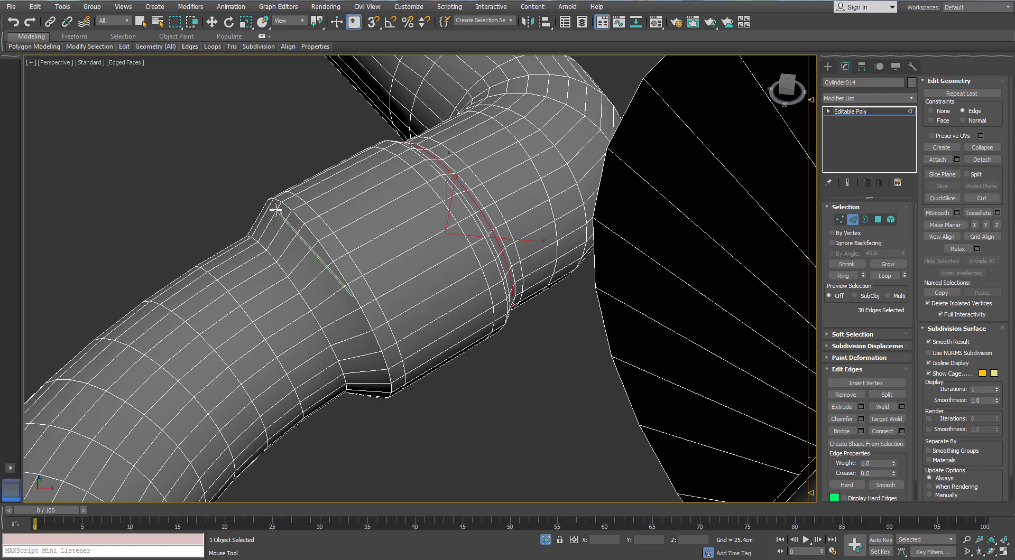
pyautogui.click(270, 206)
pyautogui.moveTo(251, 240); pyautogui.dragTo(235, 247)
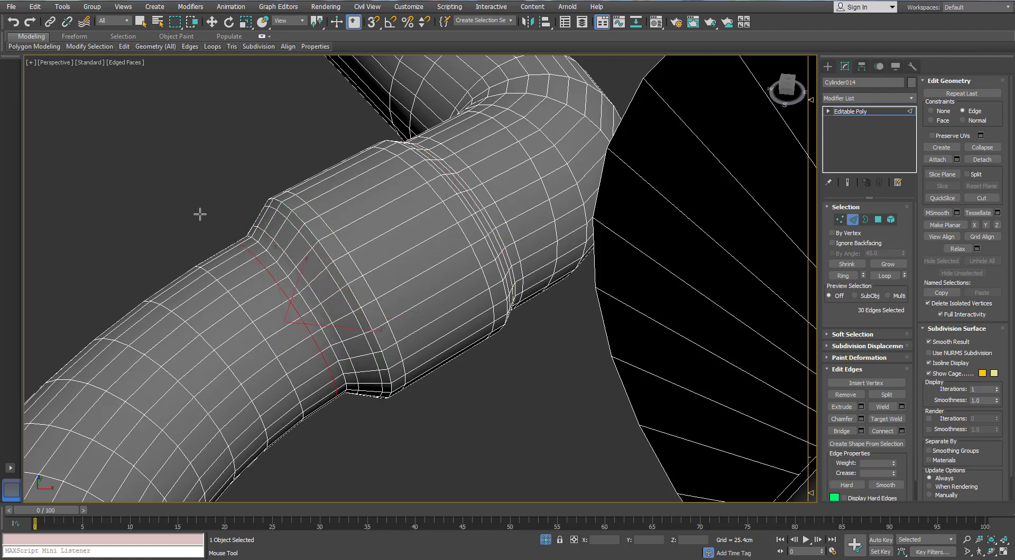
# Connect the tube's last section before the socket with 2 segments and pinch 70, then remove the loop farther from the socket.
pyautogui.scroll(-8, 199, 214)
pyautogui.keyDown('alt'); pyautogui.moveTo(200, 214); pyautogui.dragTo(271, 227, button='middle'); pyautogui.keyUp('alt')
pyautogui.scroll(7, 280, 228)
pyautogui.scroll(-5, 274, 222)
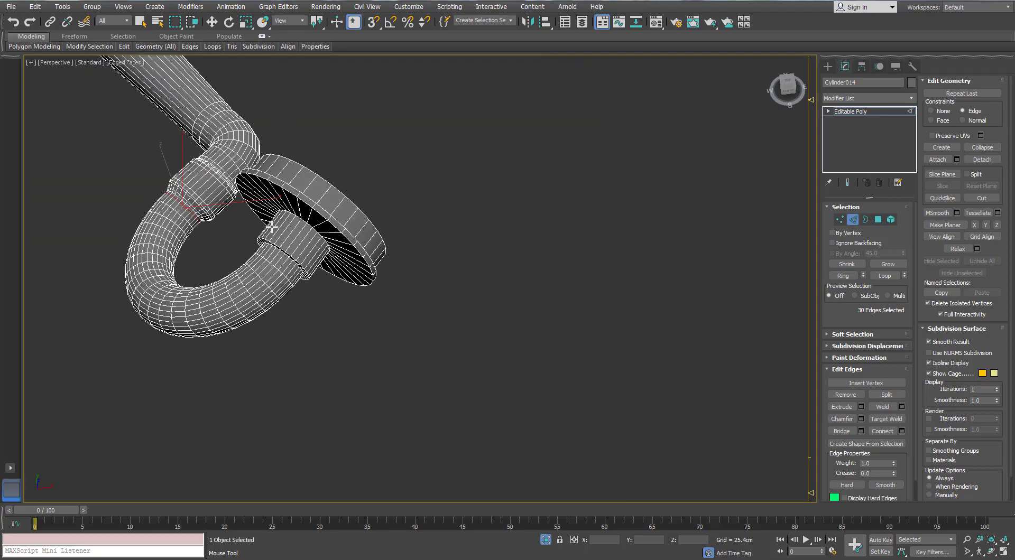
pyautogui.scroll(2, 270, 226)
pyautogui.click(226, 261)
pyautogui.keyDown('alt'); pyautogui.moveTo(227, 261); pyautogui.dragTo(266, 179, button='middle'); pyautogui.keyUp('alt')
pyautogui.scroll(8, 266, 179)
pyautogui.moveTo(123, 51)
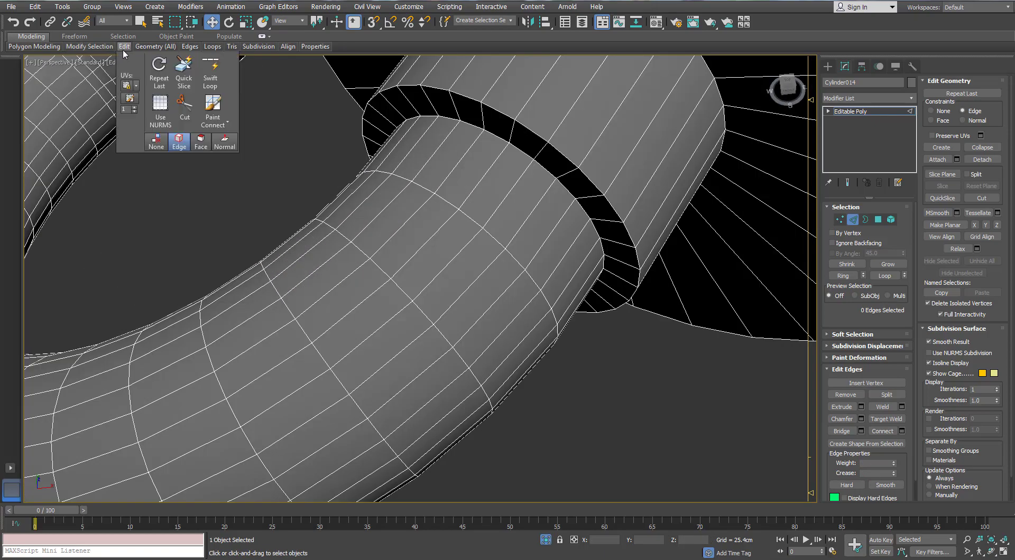
pyautogui.keyDown('alt'); pyautogui.moveTo(417, 143); pyautogui.dragTo(375, 140, button='middle'); pyautogui.keyUp('alt')
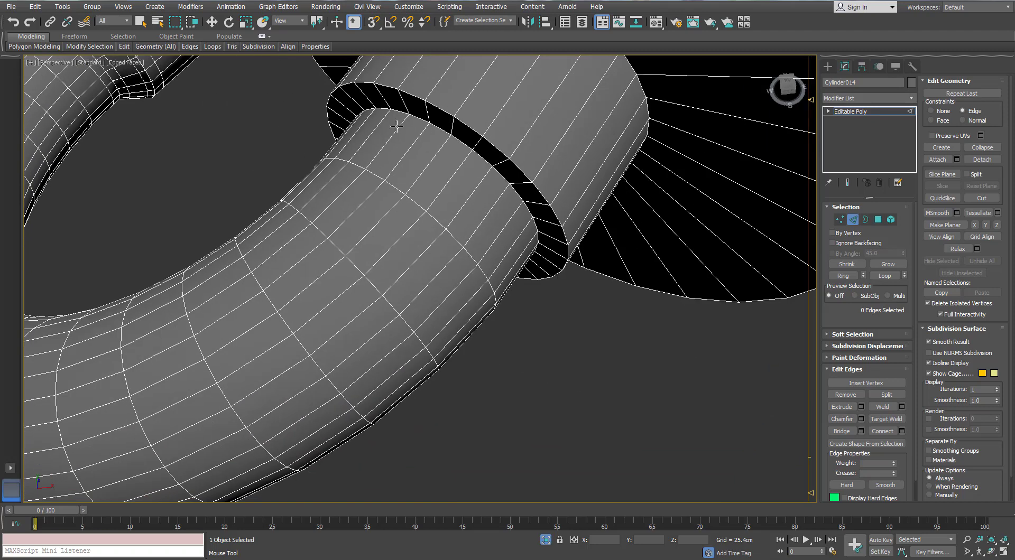
pyautogui.click(397, 134)
pyautogui.hotkey('alt', 'r')
pyautogui.click(902, 431)
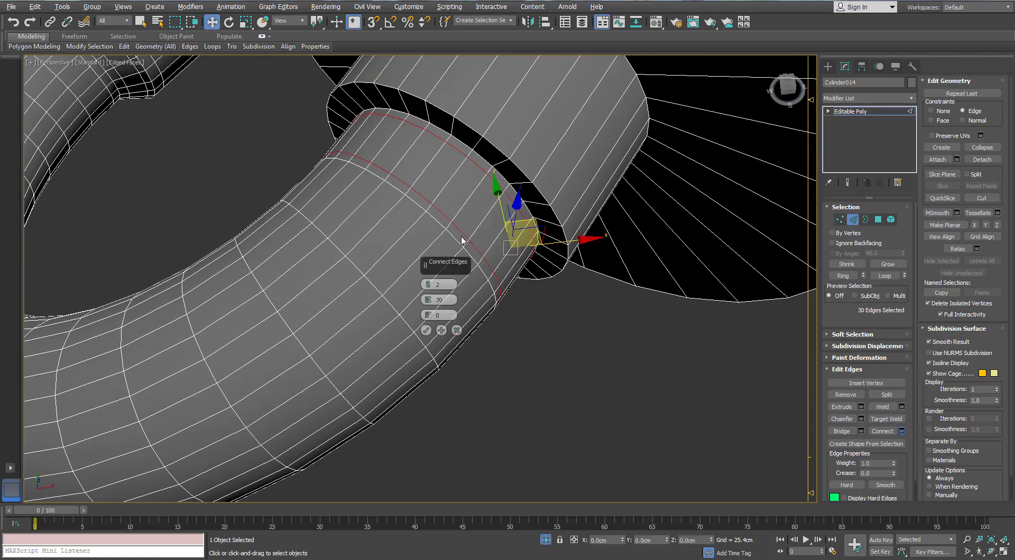
pyautogui.click(426, 330)
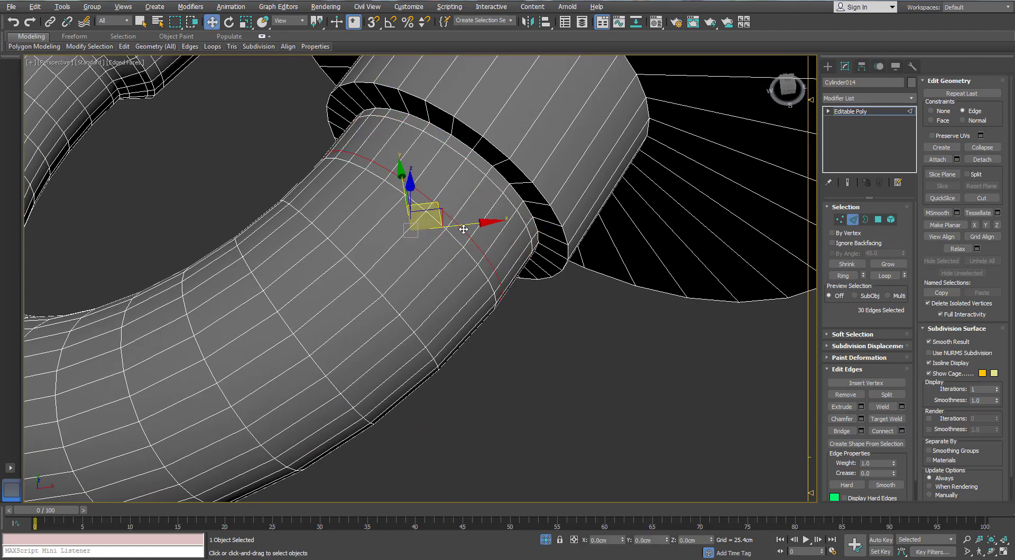
pyautogui.hotkey('ctrl', 'BackSpace')
pyautogui.scroll(-6, 463, 230)
pyautogui.keyDown('alt'); pyautogui.moveTo(463, 229); pyautogui.dragTo(492, 172, button='middle'); pyautogui.keyUp('alt')
pyautogui.scroll(4, 492, 171)
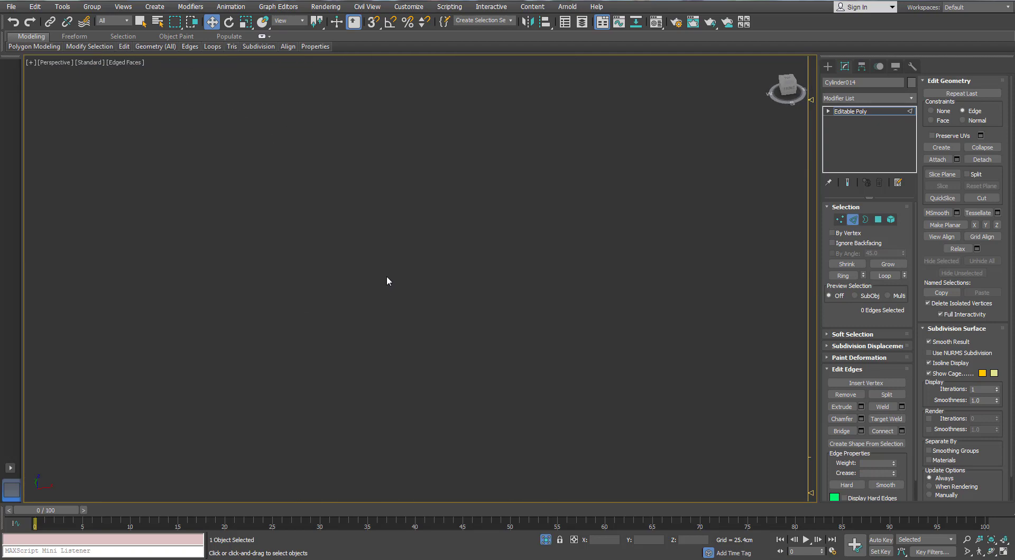
pyautogui.moveTo(385, 275); pyautogui.dragTo(418, 224, button='middle')
pyautogui.moveTo(122, 49)
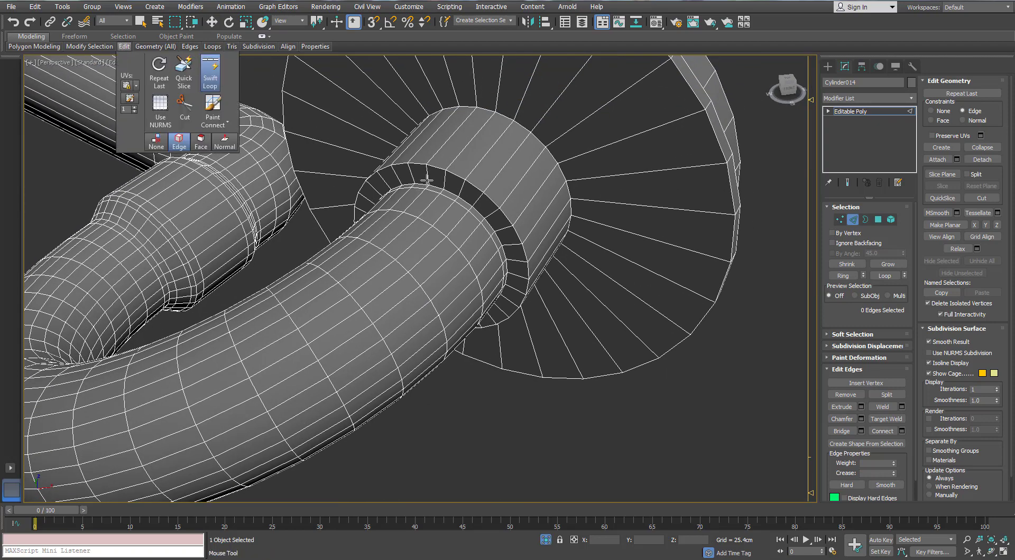
pyautogui.scroll(-6, 465, 179)
pyautogui.scroll(1, 474, 139)
pyautogui.hotkey('ctrl', 'z')
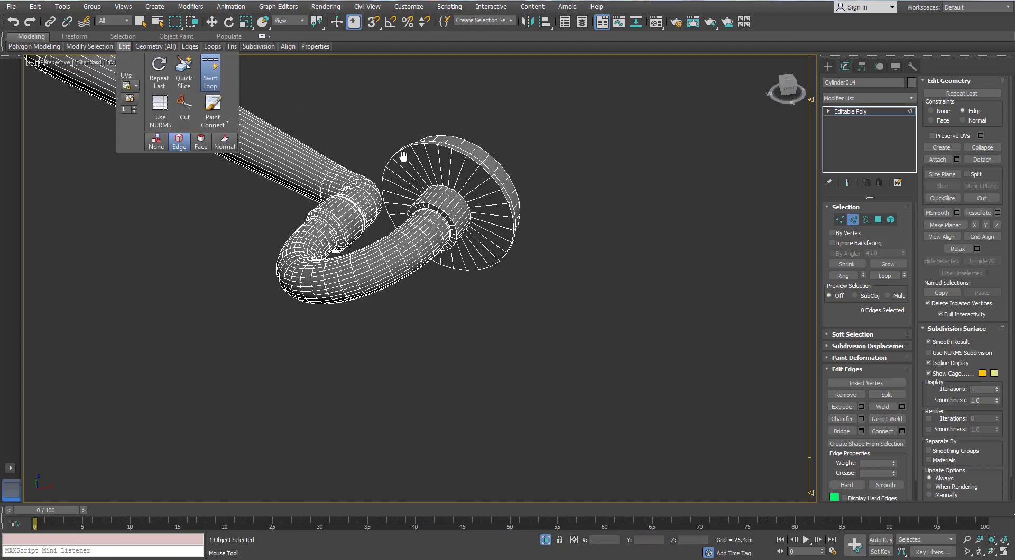
pyautogui.scroll(5, 470, 142)
pyautogui.scroll(-5, 489, 107)
pyautogui.scroll(5, 469, 141)
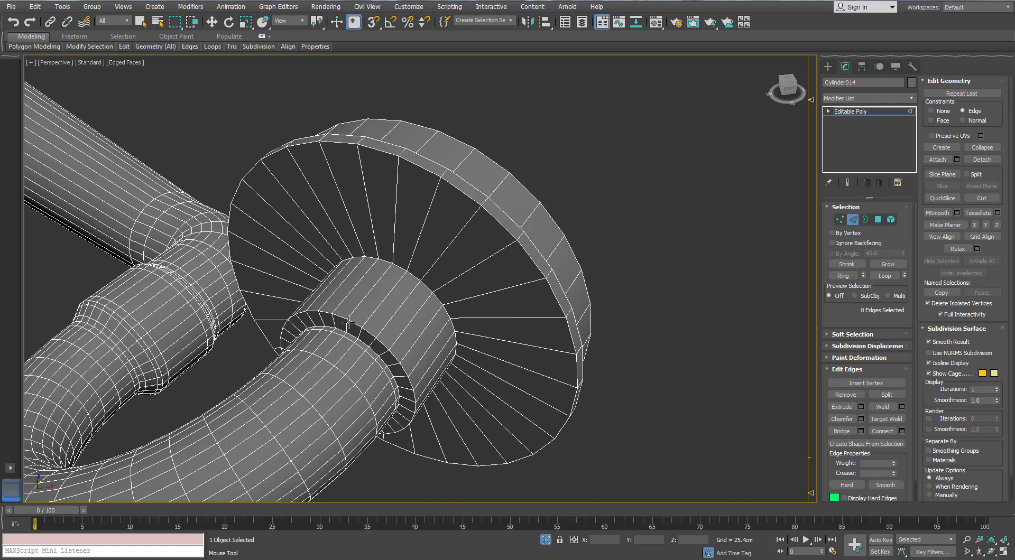
# Connect the edge rings on the socket's end rim and outer side with 2 segments each, pinching the side loops toward its ends.
pyautogui.doubleClick(372, 341)
pyautogui.scroll(3, 372, 341)
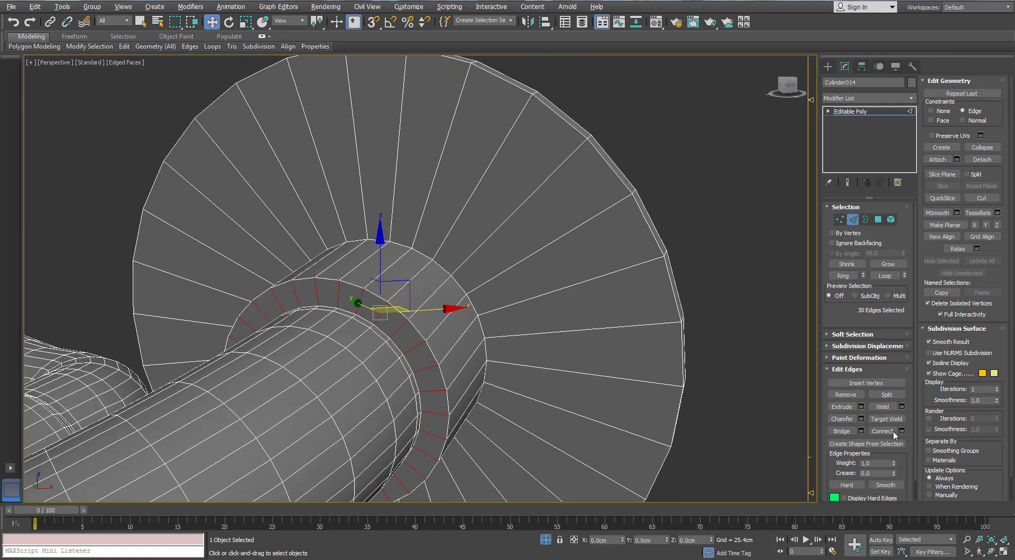
pyautogui.click(426, 330)
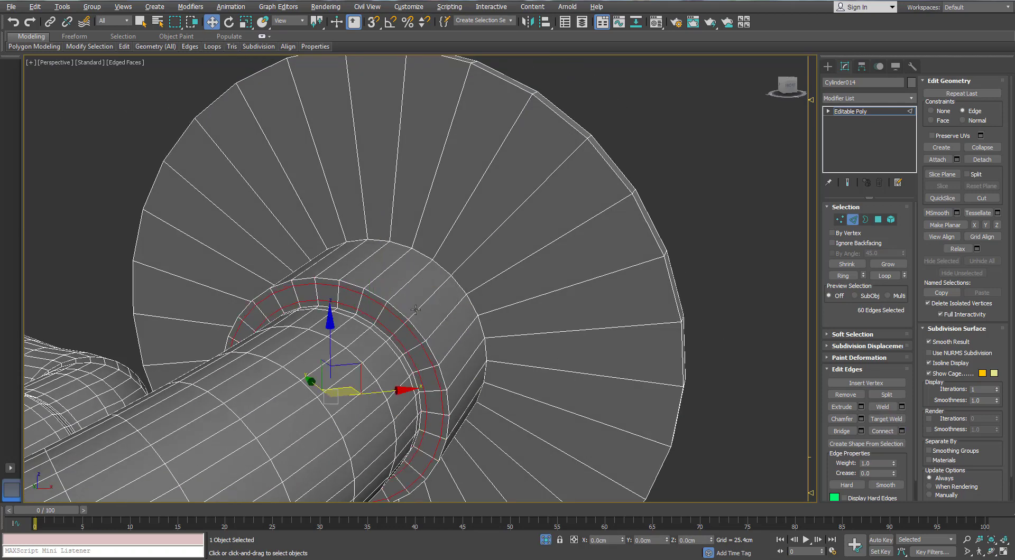
pyautogui.keyDown('alt'); pyautogui.moveTo(487, 326); pyautogui.dragTo(466, 338, button='middle'); pyautogui.keyUp('alt')
pyautogui.moveTo(428, 300); pyautogui.dragTo(421, 256)
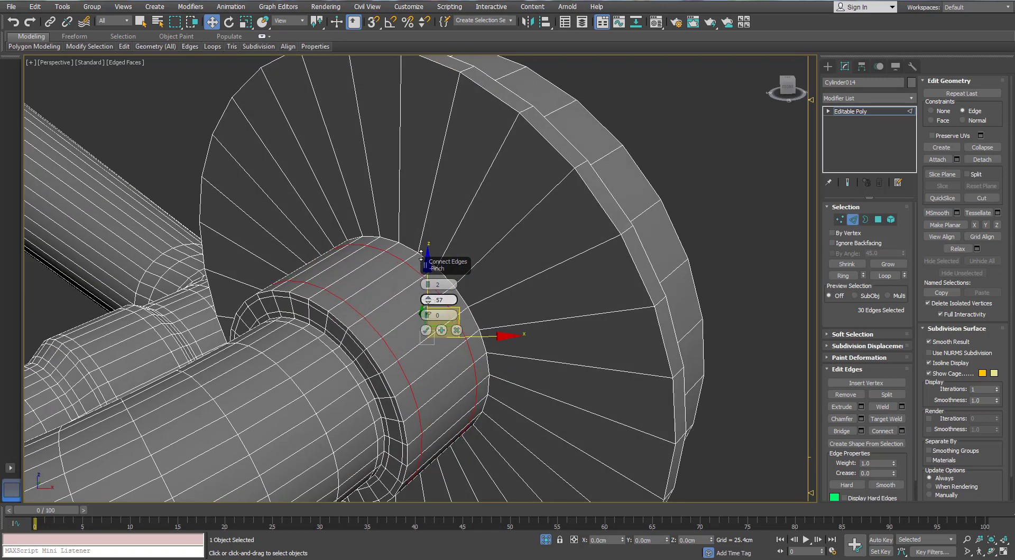
pyautogui.click(426, 331)
# Connect the radial edges on the disc's back face with 2 segments and pinch 86.
pyautogui.click(474, 264)
pyautogui.hotkey('alt', 'r')
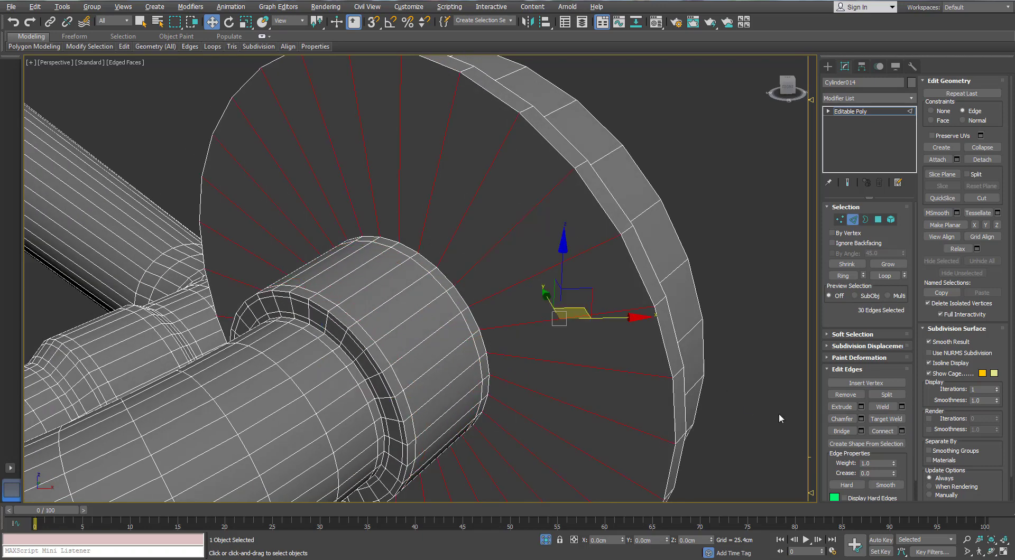
pyautogui.click(902, 430)
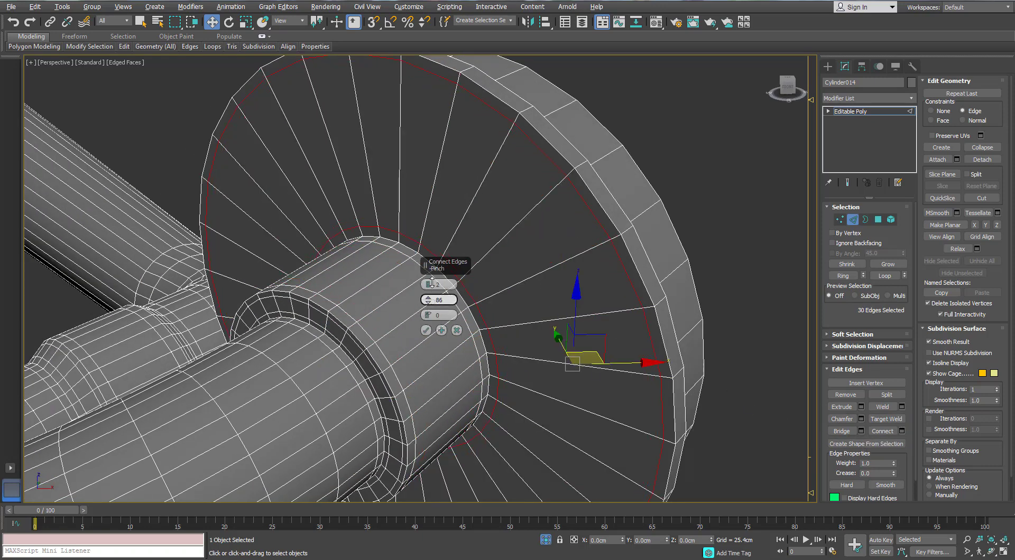
pyautogui.click(426, 331)
# Add SwiftLoop support edges around the disc's rim and side, its front face and the edge of its recessed centre.
pyautogui.keyDown('alt'); pyautogui.moveTo(426, 331); pyautogui.dragTo(94, 100, button='middle'); pyautogui.keyUp('alt')
pyautogui.click(94, 100)
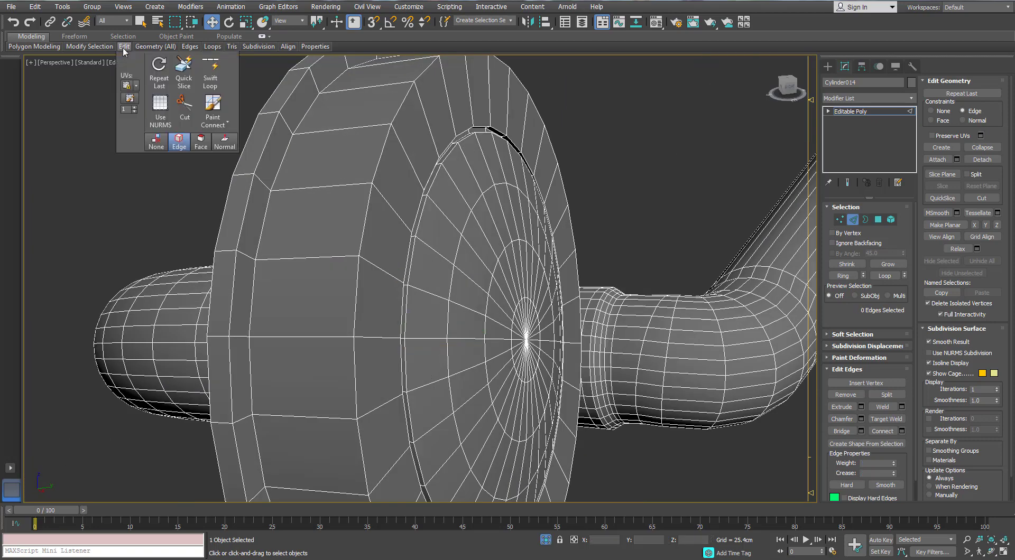
pyautogui.scroll(-2, 262, 120)
pyautogui.keyDown('alt'); pyautogui.moveTo(220, 114); pyautogui.dragTo(229, 120, button='middle'); pyautogui.keyUp('alt')
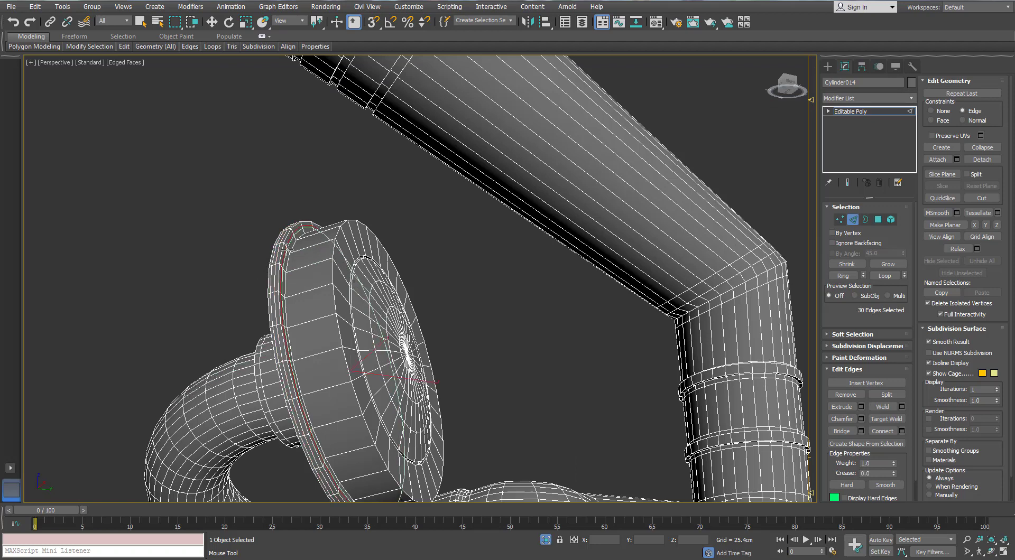
pyautogui.doubleClick(295, 250)
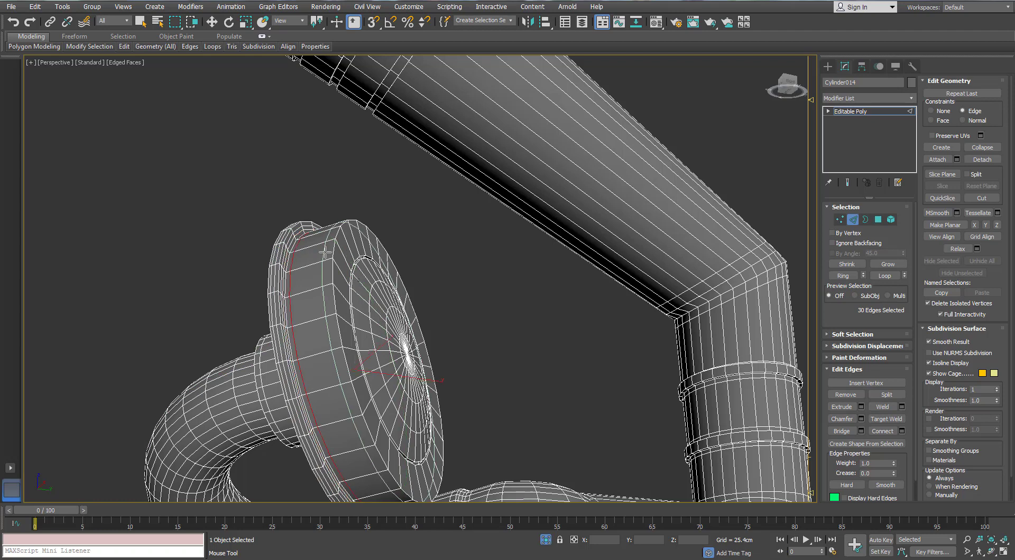
pyautogui.moveTo(338, 245); pyautogui.dragTo(347, 259)
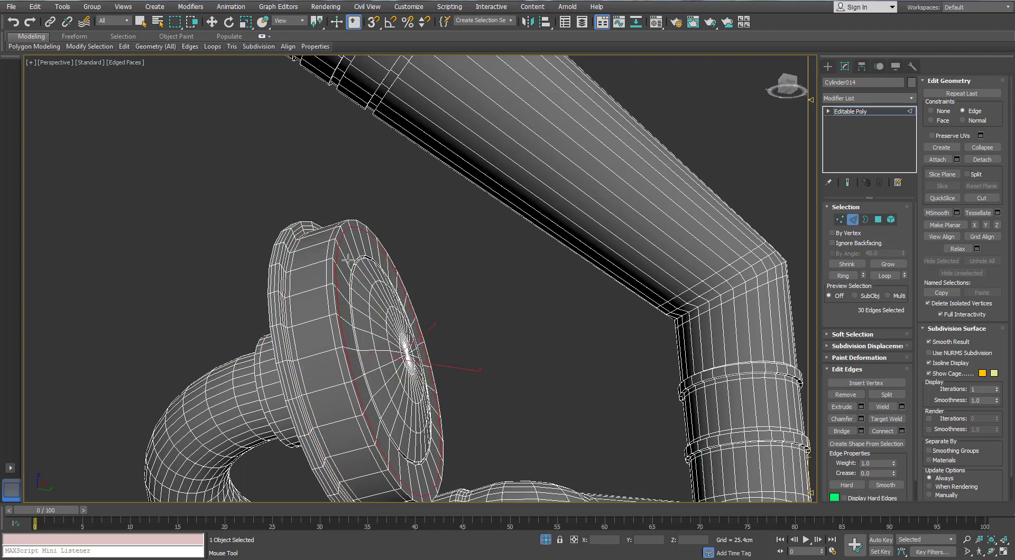
pyautogui.moveTo(347, 260)
pyautogui.keyDown('alt'); pyautogui.mouseDown(button='middle')
pyautogui.moveTo(319, 273)
pyautogui.moveTo(362, 242)
pyautogui.moveTo(334, 245)
pyautogui.moveTo(349, 248)
pyautogui.mouseUp(button='middle'); pyautogui.keyUp('alt')
pyautogui.scroll(3, 343, 268)
pyautogui.doubleClick(343, 275)
pyautogui.scroll(2, 319, 272)
pyautogui.rightClick(311, 245)
pyautogui.scroll(-6, 313, 243)
pyautogui.scroll(4, 334, 244)
pyautogui.scroll(-4, 365, 251)
pyautogui.scroll(3, 363, 212)
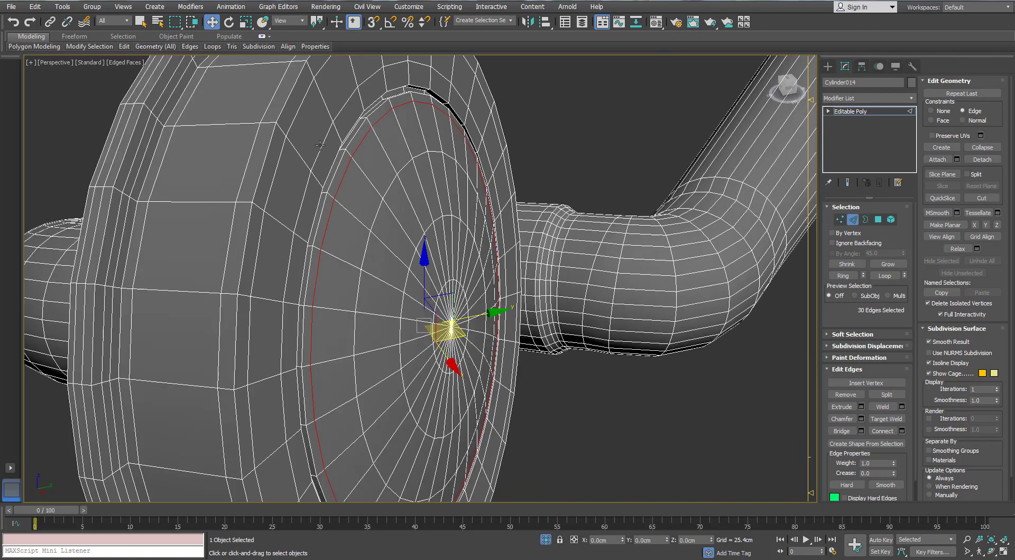
pyautogui.keyDown('alt'); pyautogui.moveTo(365, 211); pyautogui.dragTo(359, 132, button='middle'); pyautogui.keyUp('alt')
pyautogui.scroll(-4, 325, 109)
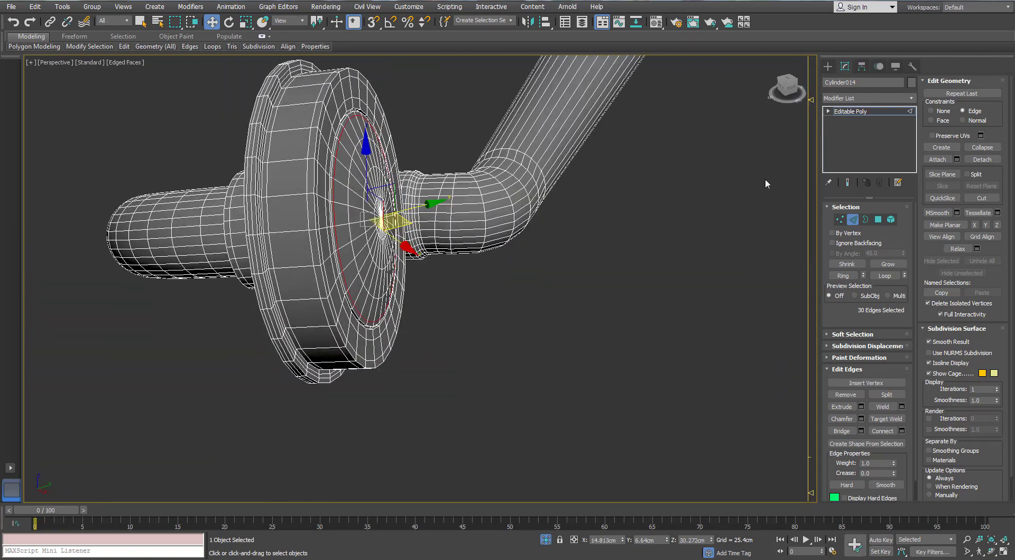
# Add a TurboSmooth modifier to the tube and horn object and inspect the smoothed model with the edge overlay hidden.
pyautogui.click(853, 221)
pyautogui.click(912, 99)
pyautogui.write('tu')
pyautogui.press('Return')
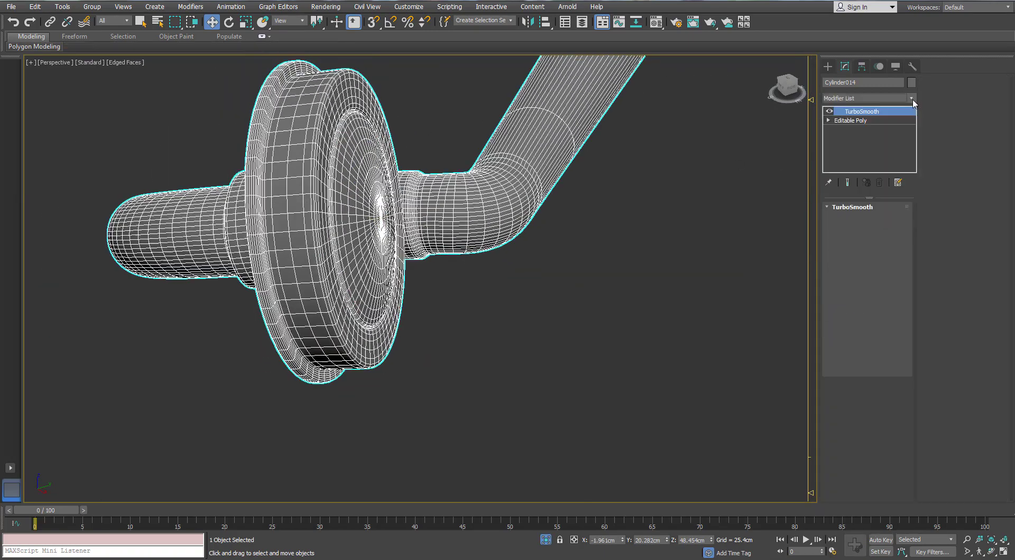
pyautogui.scroll(-5, 479, 182)
pyautogui.moveTo(479, 182)
pyautogui.keyDown('alt'); pyautogui.mouseDown(button='middle')
pyautogui.moveTo(453, 163)
pyautogui.moveTo(559, 176)
pyautogui.moveTo(484, 159)
pyautogui.moveTo(254, 186)
pyautogui.moveTo(301, 206)
pyautogui.moveTo(320, 278)
pyautogui.moveTo(365, 180)
pyautogui.moveTo(410, 143)
pyautogui.mouseUp(button='middle'); pyautogui.keyUp('alt')
pyautogui.press('F4')
pyautogui.scroll(-4, 484, 159)
pyautogui.scroll(-5, 331, 240)
pyautogui.scroll(3, 365, 180)
pyautogui.press('F4')
# Add SwiftLoop support edges to the base mesh along the horn's outer rim and just inside its mouth.
pyautogui.click(848, 120)
pyautogui.scroll(3, 458, 161)
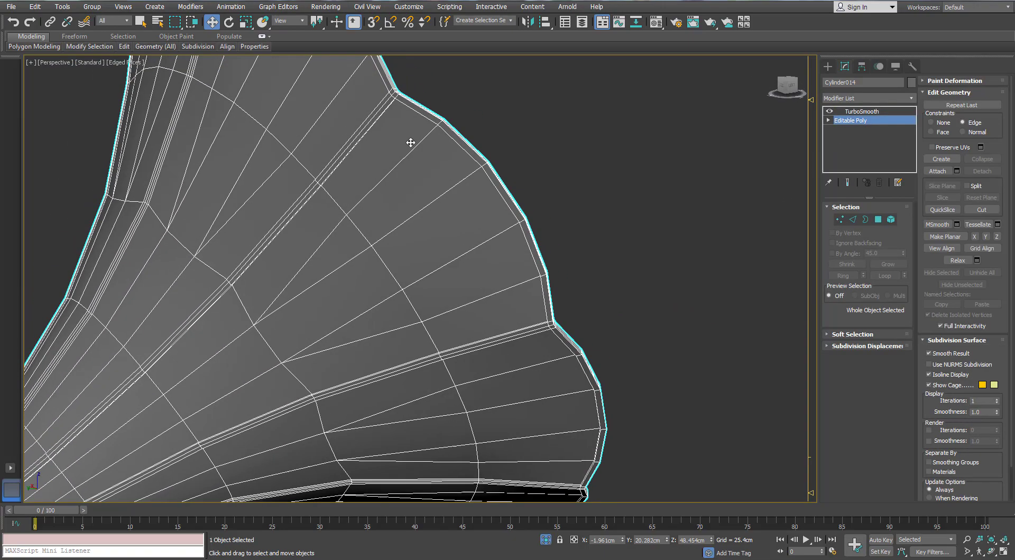
pyautogui.moveTo(125, 47)
pyautogui.click(211, 74)
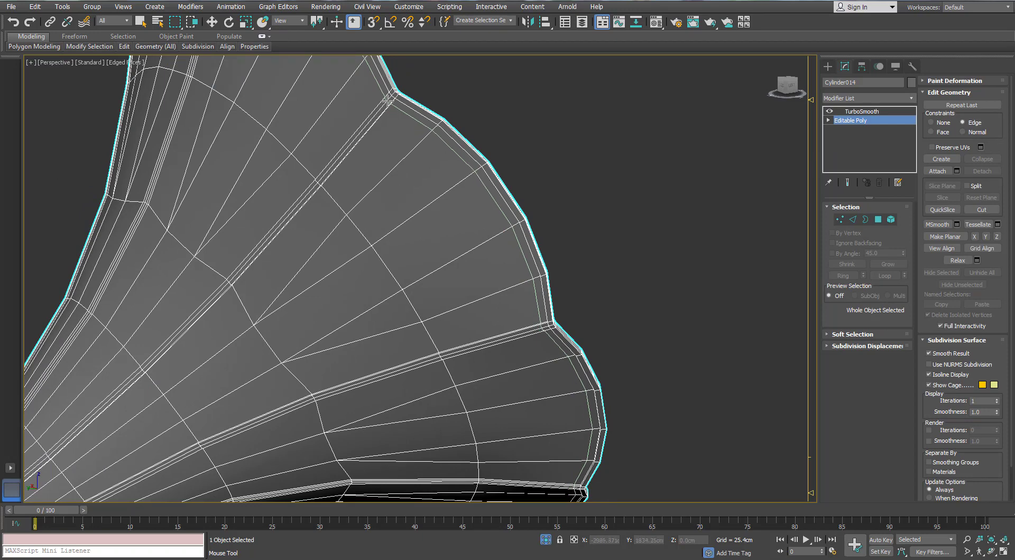
pyautogui.scroll(4, 435, 121)
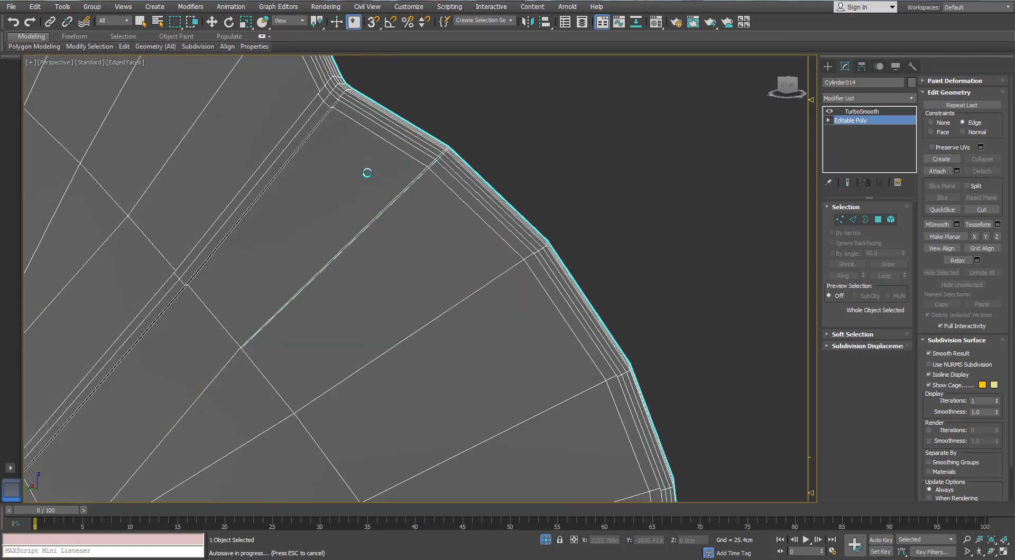
pyautogui.scroll(-5, 367, 173)
pyautogui.keyDown('alt'); pyautogui.moveTo(372, 170); pyautogui.dragTo(203, 278, button='middle'); pyautogui.keyUp('alt')
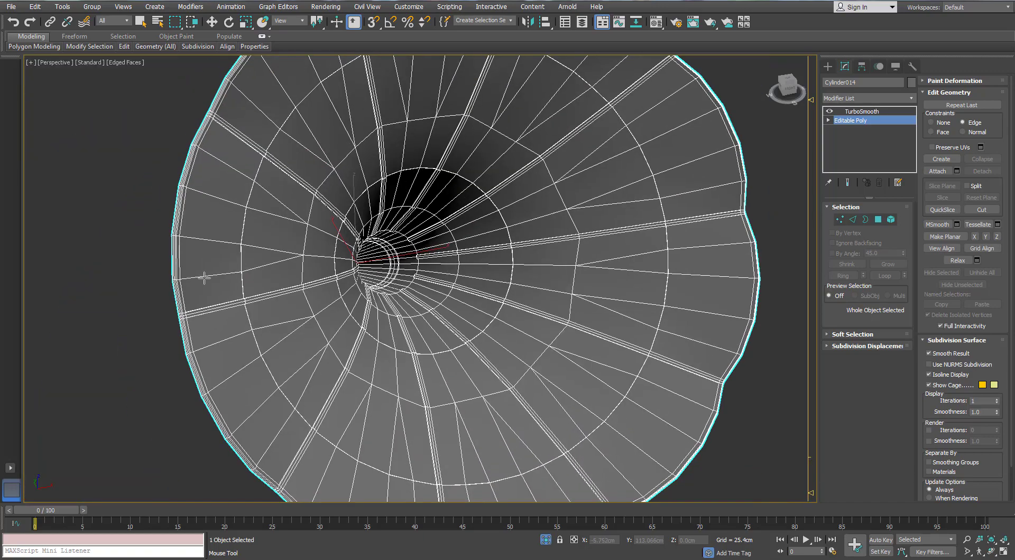
pyautogui.scroll(3, 204, 278)
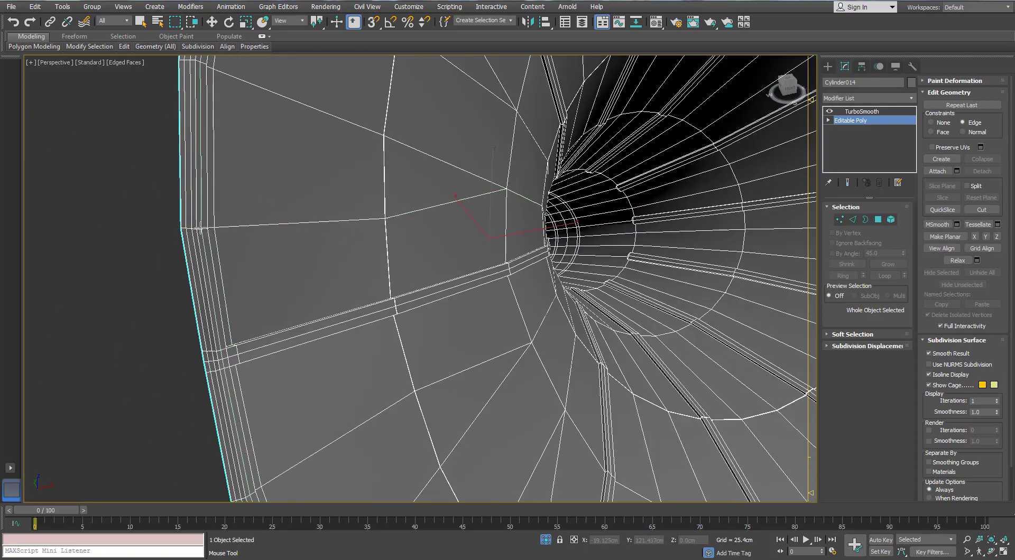
# Examine the narrow ends of the horn's ribs in the base mesh and in the TurboSmooth result.
pyautogui.keyDown('alt'); pyautogui.moveTo(205, 229); pyautogui.dragTo(354, 304, button='middle'); pyautogui.keyUp('alt')
pyautogui.scroll(5, 353, 305)
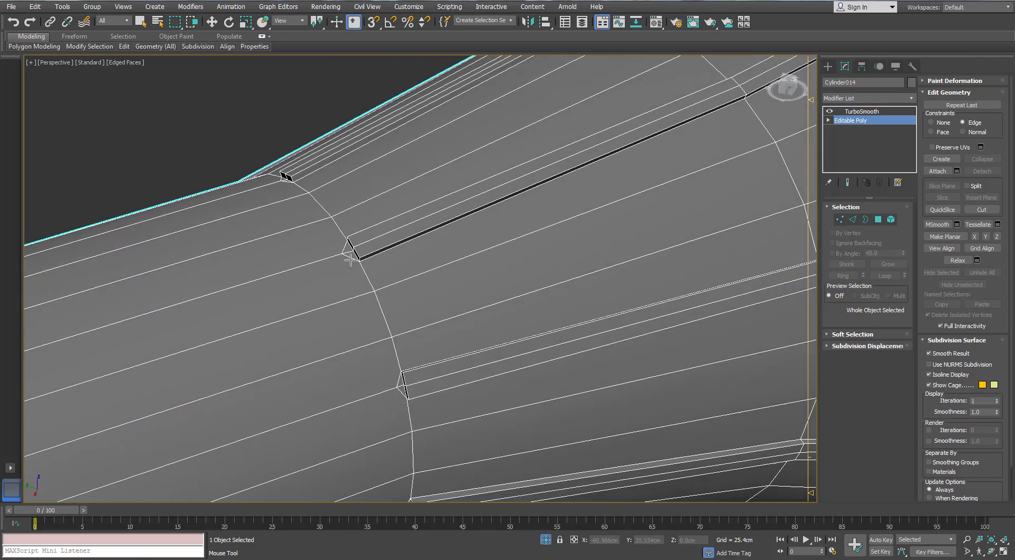
pyautogui.click(840, 220)
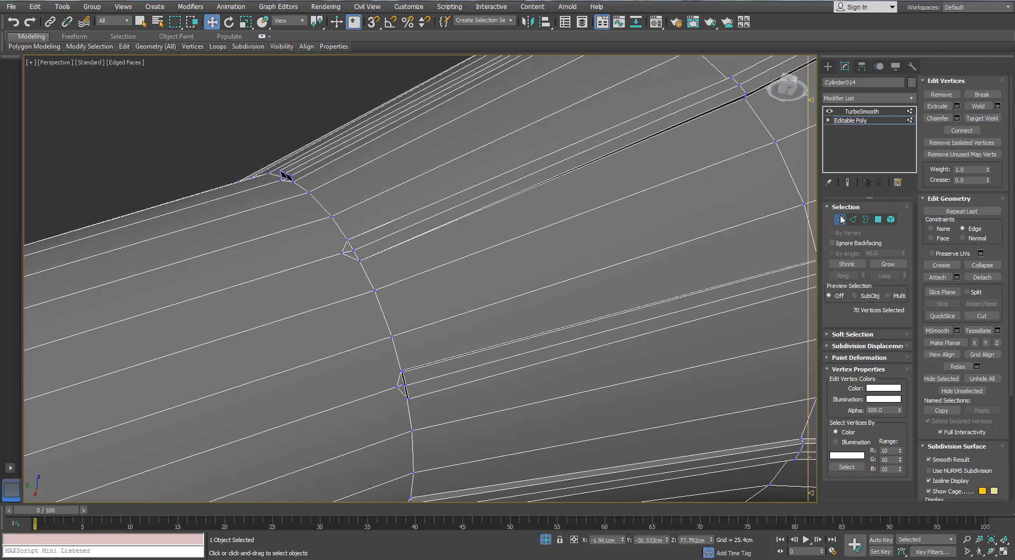
pyautogui.click(861, 111)
pyautogui.scroll(-5, 462, 211)
pyautogui.press('F4')
pyautogui.scroll(-3, 498, 209)
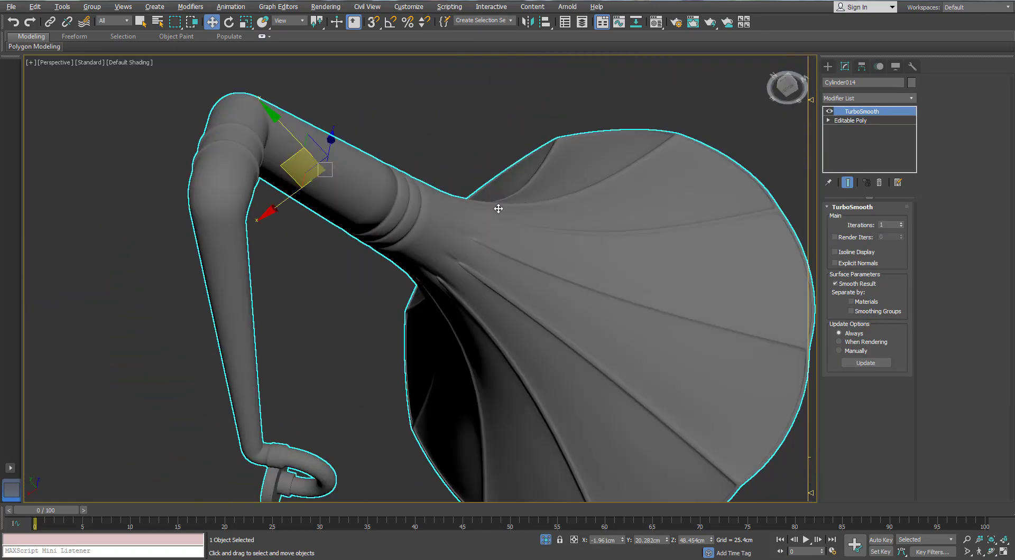
pyautogui.scroll(6, 498, 209)
pyautogui.press('F4')
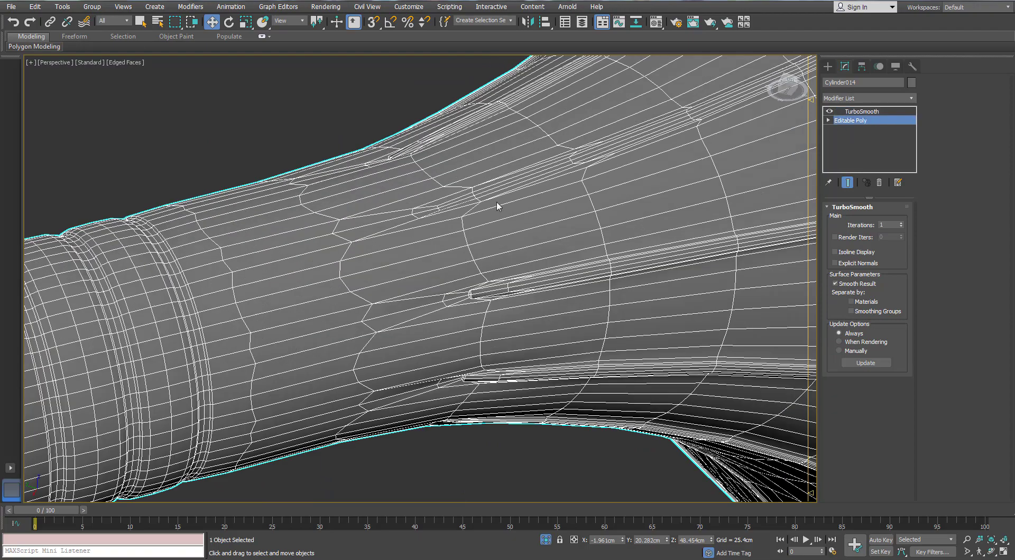
# Add a SwiftLoop support edge on the tube just before the first of the three grooves below the horn.
pyautogui.scroll(-3, 496, 204)
pyautogui.keyDown('alt'); pyautogui.moveTo(496, 203); pyautogui.dragTo(418, 216, button='middle'); pyautogui.keyUp('alt')
pyautogui.moveTo(303, 288); pyautogui.dragTo(321, 256, button='middle')
pyautogui.moveTo(124, 47)
pyautogui.click(211, 72)
pyautogui.scroll(4, 320, 256)
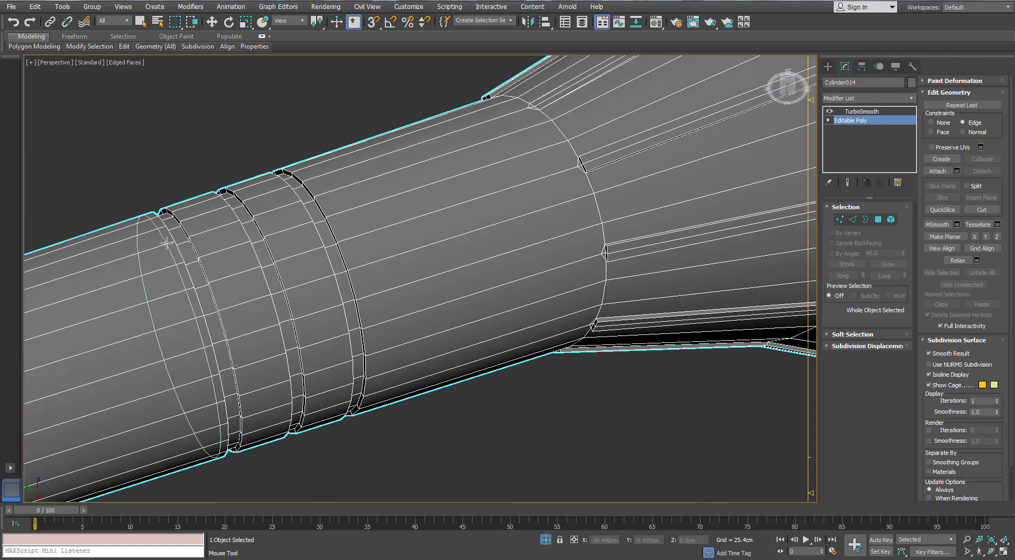
pyautogui.scroll(-8, 316, 178)
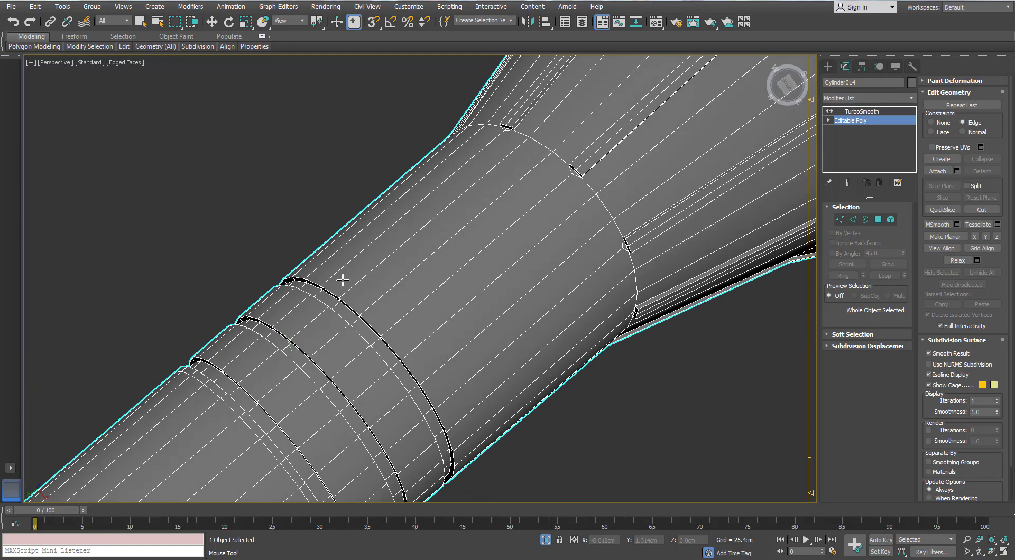
pyautogui.scroll(4, 333, 216)
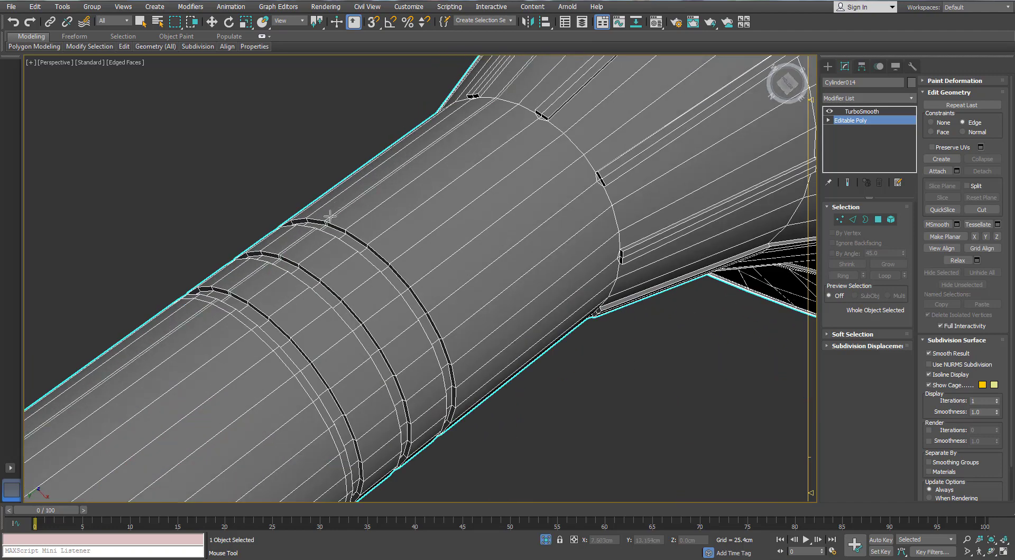
# Connect all lengthwise edges around the tube section between the grooves and the horn with 2 segments and pinch 86.
pyautogui.click(851, 219)
pyautogui.click(353, 225)
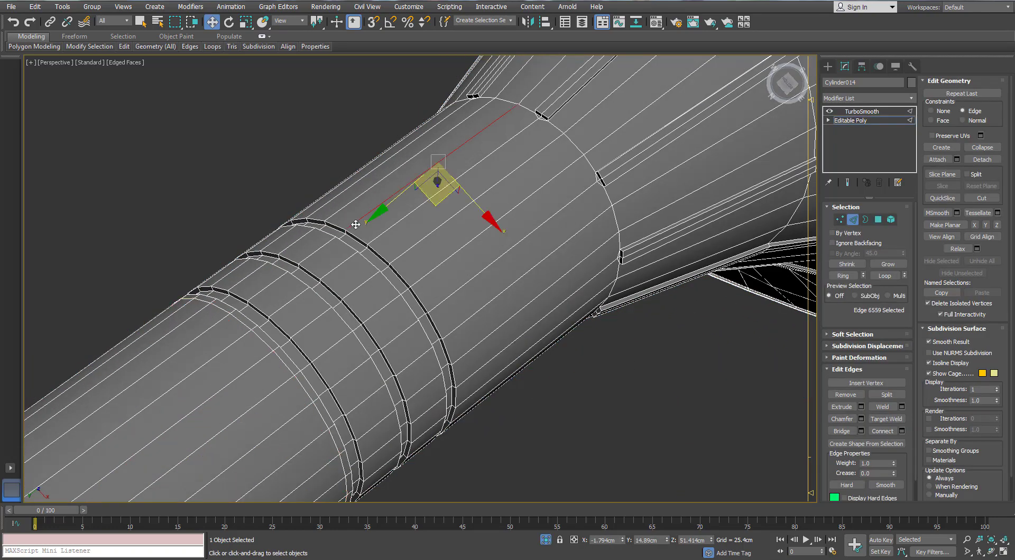
pyautogui.keyDown('ctrl'); pyautogui.click(346, 206); pyautogui.keyUp('ctrl')
pyautogui.keyDown('alt'); pyautogui.moveTo(453, 278); pyautogui.dragTo(396, 259, button='middle'); pyautogui.keyUp('alt')
pyautogui.scroll(-3, 396, 260)
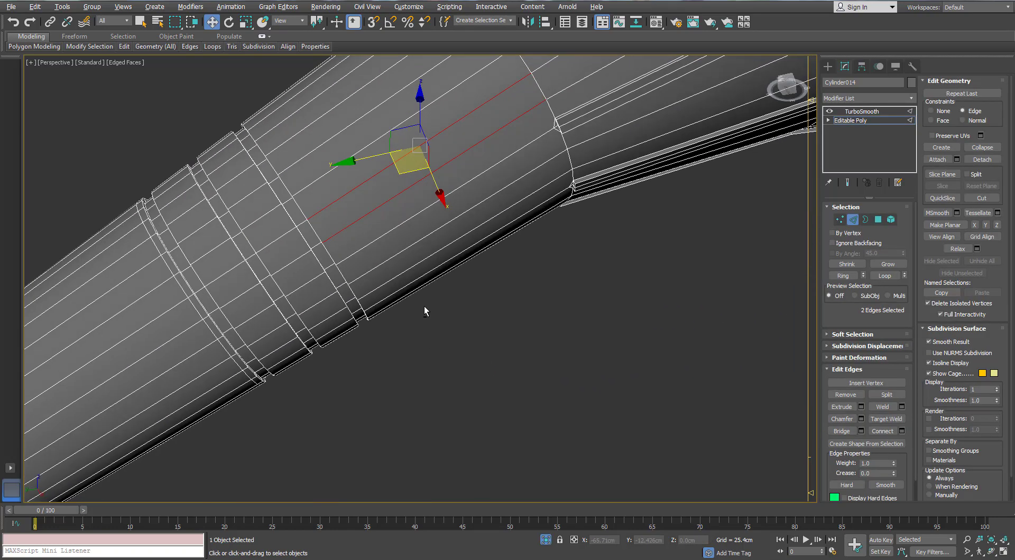
pyautogui.keyDown('ctrl'); pyautogui.click(332, 184); pyautogui.keyUp('ctrl')
pyautogui.keyDown('alt'); pyautogui.moveTo(326, 186); pyautogui.dragTo(446, 282, button='middle'); pyautogui.keyUp('alt')
pyautogui.click(447, 281)
pyautogui.moveTo(430, 127); pyautogui.dragTo(409, 256, button='middle')
pyautogui.moveTo(450, 374); pyautogui.dragTo(404, 326)
pyautogui.keyDown('ctrl'); pyautogui.moveTo(264, 191); pyautogui.dragTo(363, 293); pyautogui.keyUp('ctrl')
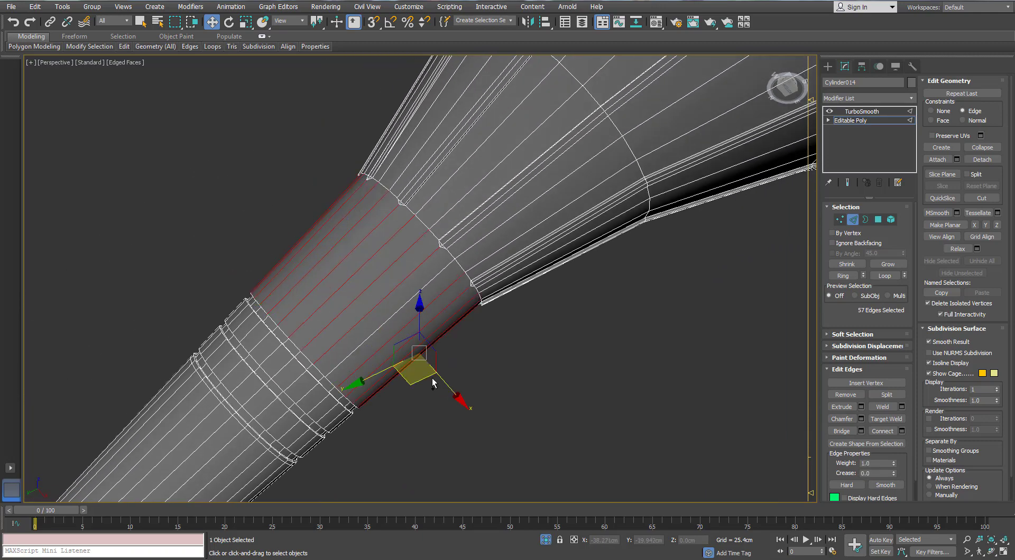
pyautogui.click(901, 432)
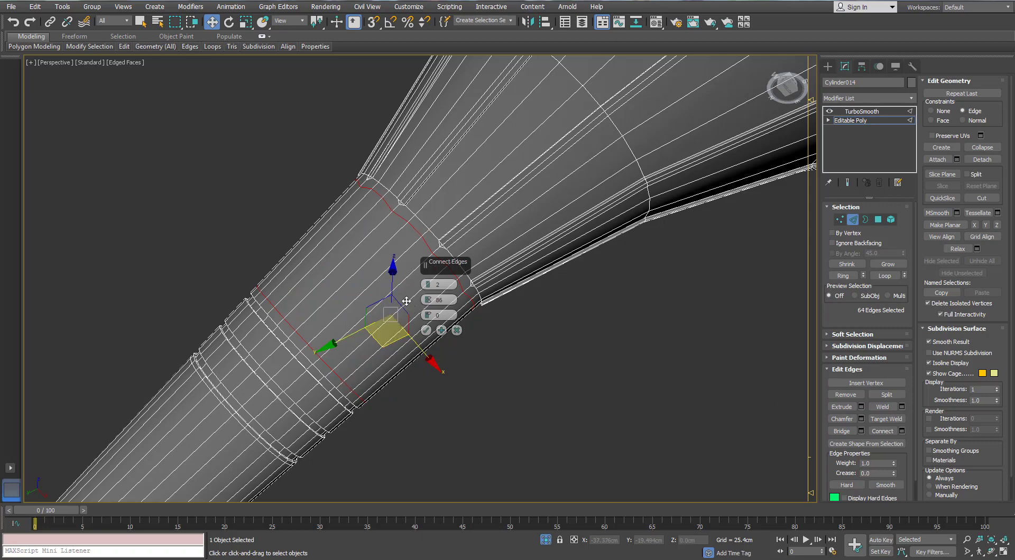
pyautogui.click(426, 330)
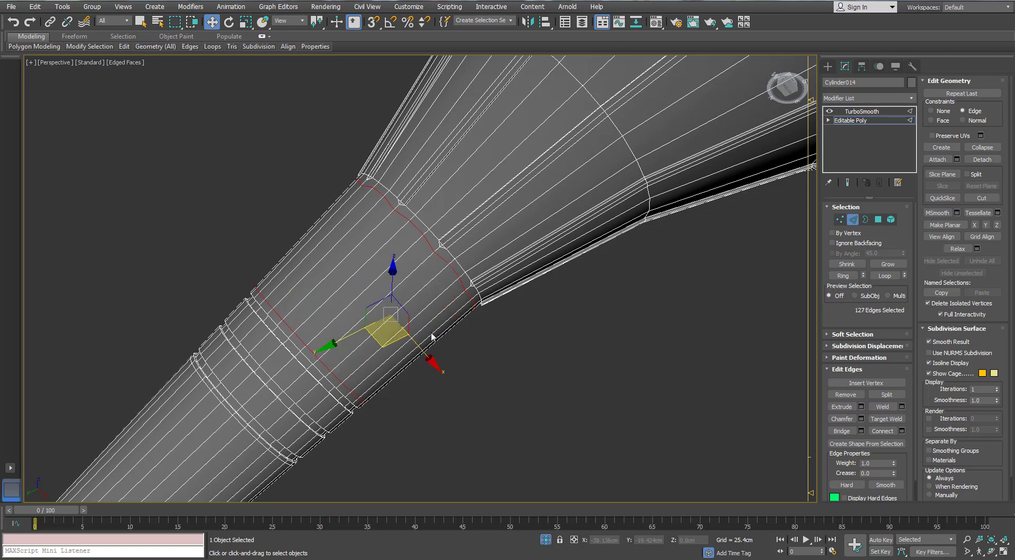
pyautogui.click(430, 293)
# Connect the lengthwise edges of the two bands between the tube's three grooves with 2 segments and pinch 89.
pyautogui.moveTo(430, 293); pyautogui.dragTo(450, 244, button='middle')
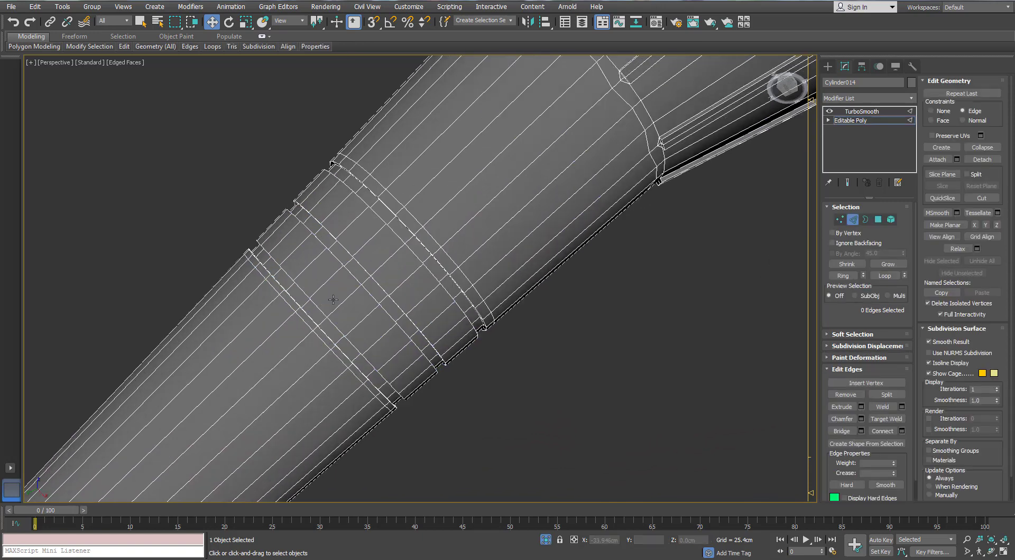
pyautogui.click(339, 299)
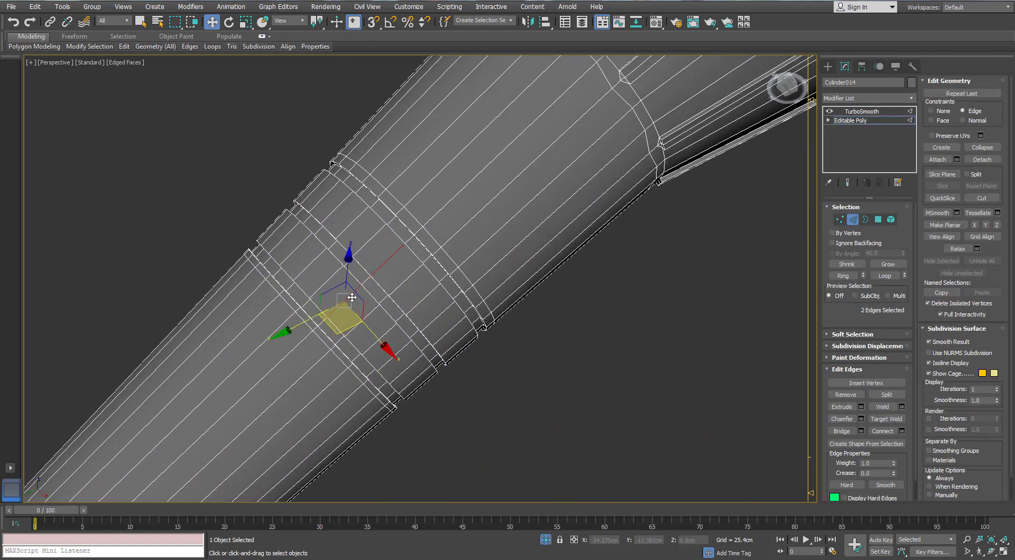
pyautogui.hotkey('alt', 'r')
pyautogui.click(901, 431)
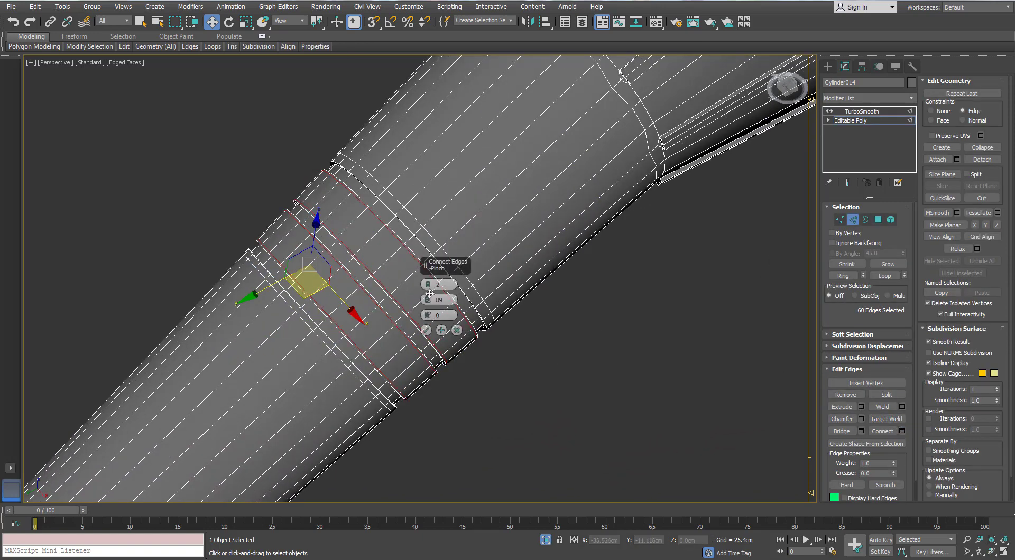
pyautogui.click(425, 331)
# Connect the edge rings across the floors of the tube's three grooves with 2 segments.
pyautogui.scroll(5, 290, 290)
pyautogui.click(428, 197)
pyautogui.hotkey('alt', 'r')
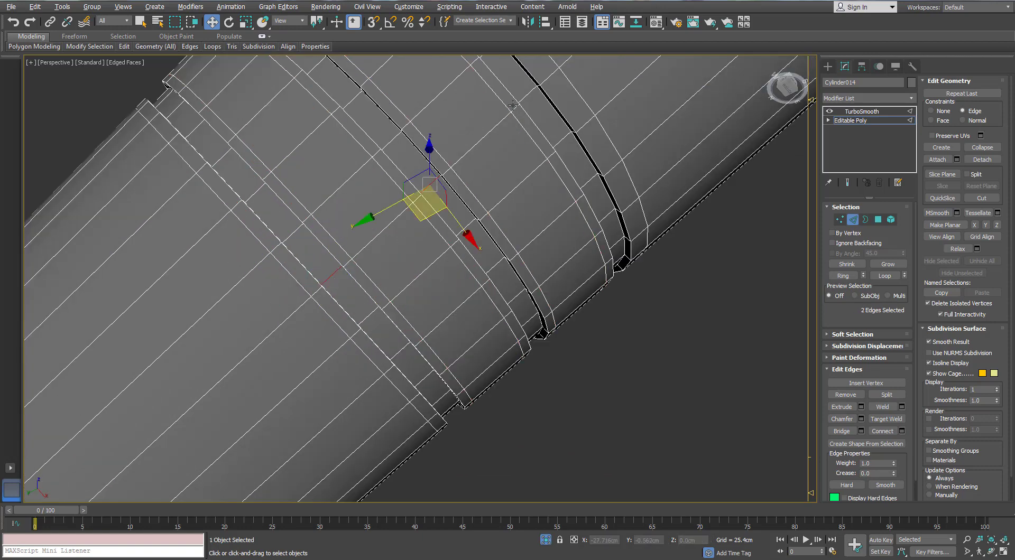
pyautogui.scroll(-3, 461, 143)
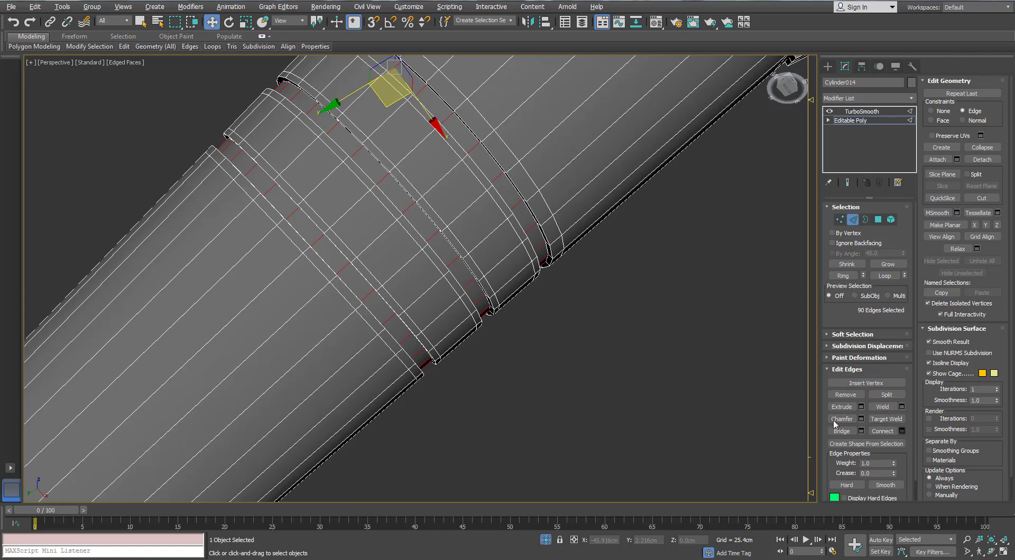
pyautogui.hotkey('ctrl', 'shift', 'e')
pyautogui.click(426, 330)
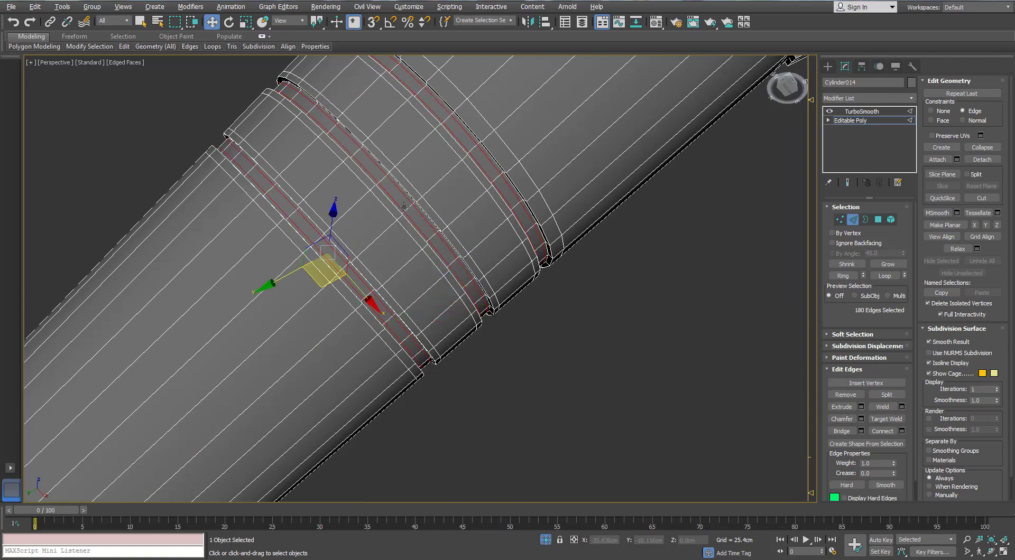
# Target Weld the new support loop's vertices to the vertices at the narrow ends of the horn's ribs.
pyautogui.keyDown('alt'); pyautogui.moveTo(422, 296); pyautogui.dragTo(414, 192, button='middle'); pyautogui.keyUp('alt')
pyautogui.scroll(4, 386, 141)
pyautogui.scroll(-6, 385, 141)
pyautogui.moveTo(322, 151)
pyautogui.mouseDown(button='middle')
pyautogui.moveTo(287, 168)
pyautogui.moveTo(335, 179)
pyautogui.moveTo(415, 171)
pyautogui.moveTo(412, 218)
pyautogui.moveTo(397, 203)
pyautogui.moveTo(408, 165)
pyautogui.moveTo(374, 191)
pyautogui.moveTo(401, 194)
pyautogui.mouseUp(button='middle')
pyautogui.press('1')
pyautogui.click(415, 172)
pyautogui.scroll(-3, 414, 172)
pyautogui.scroll(5, 412, 218)
pyautogui.scroll(-2, 377, 207)
pyautogui.scroll(6, 374, 190)
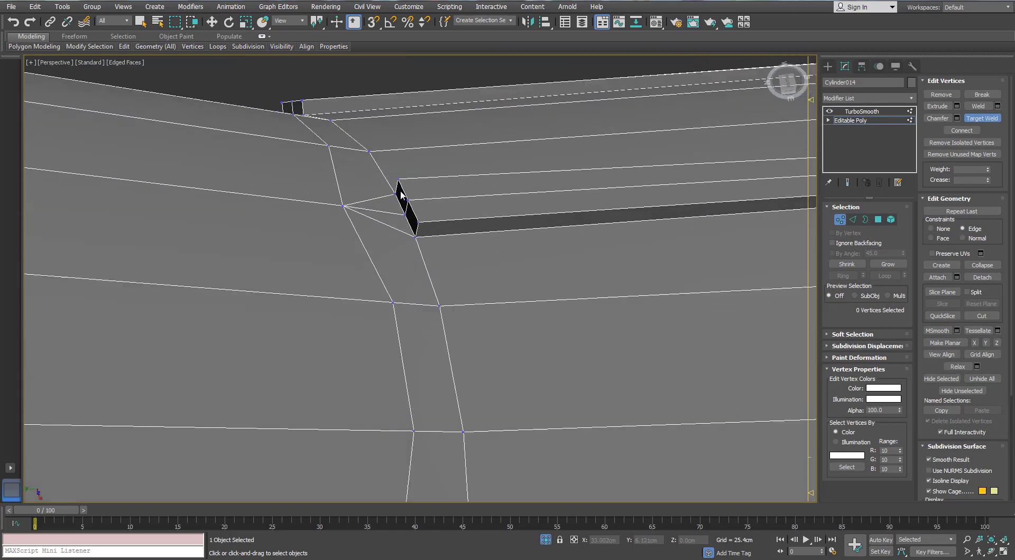
# Check the TurboSmooth result around the tube's grooves and the rib ends with the edge overlay hidden.
pyautogui.scroll(-3, 400, 194)
pyautogui.click(845, 220)
pyautogui.click(846, 112)
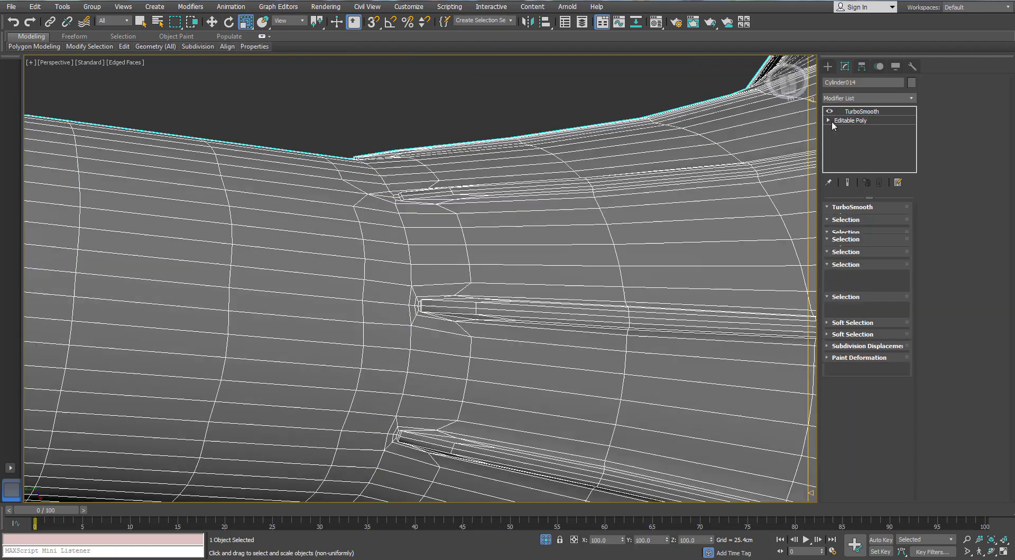
pyautogui.press('F4')
pyautogui.scroll(-3, 484, 185)
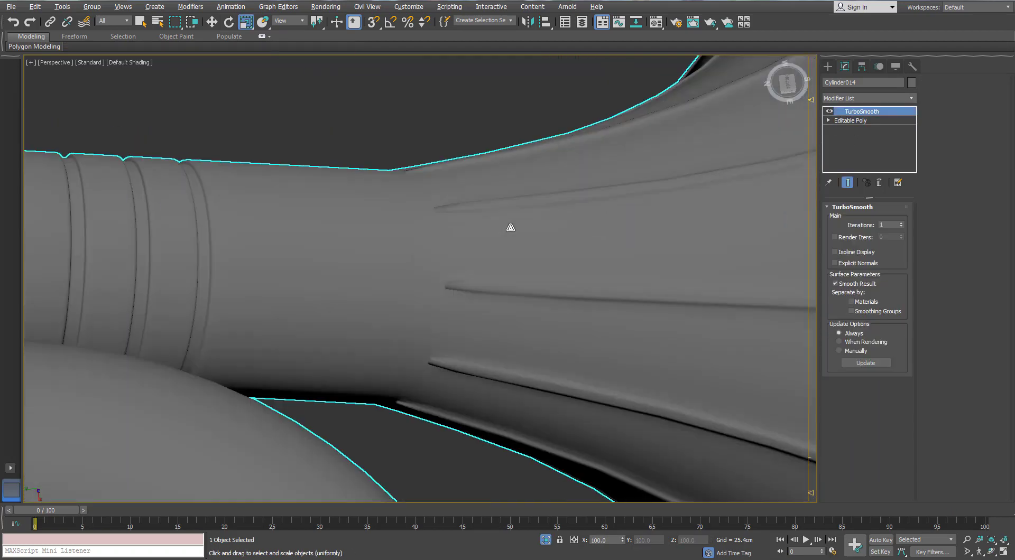
# Connect the ring of lengthwise edges in the horn's first band beyond the rib ends with 2 segments pinched towards the band's borders.
pyautogui.moveTo(512, 224)
pyautogui.keyDown('alt'); pyautogui.mouseDown(button='middle')
pyautogui.moveTo(505, 272)
pyautogui.moveTo(518, 287)
pyautogui.moveTo(496, 208)
pyautogui.moveTo(534, 257)
pyautogui.moveTo(493, 222)
pyautogui.moveTo(421, 224)
pyautogui.mouseUp(button='middle'); pyautogui.keyUp('alt')
pyautogui.scroll(2, 517, 287)
pyautogui.scroll(-4, 503, 233)
pyautogui.scroll(4, 493, 222)
pyautogui.press('F4')
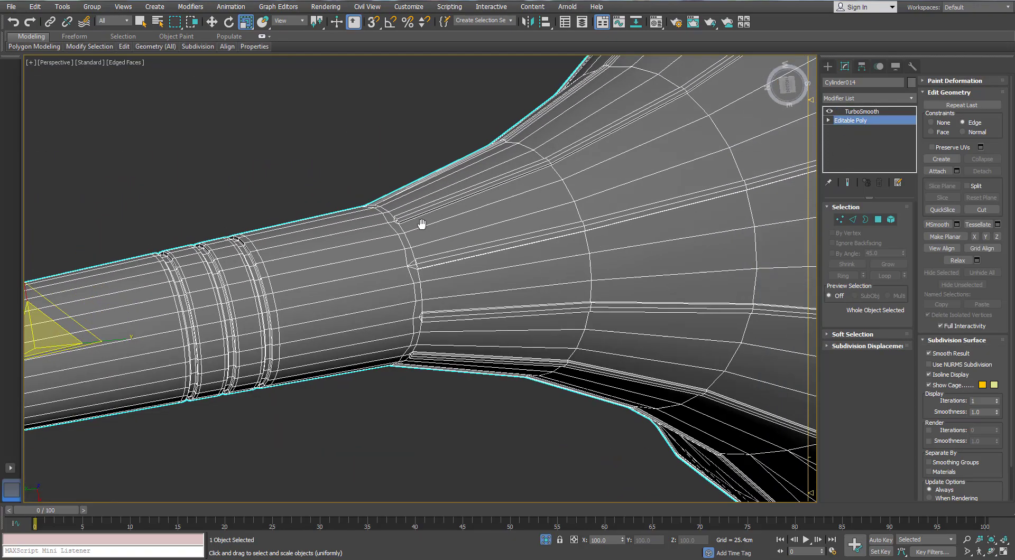
pyautogui.scroll(2, 421, 224)
pyautogui.press('2')
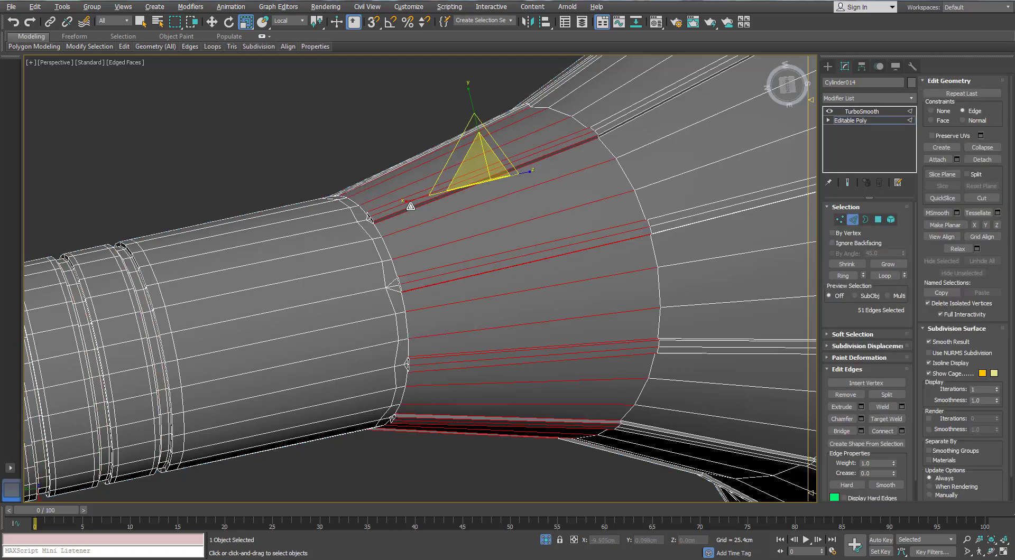
pyautogui.click(901, 431)
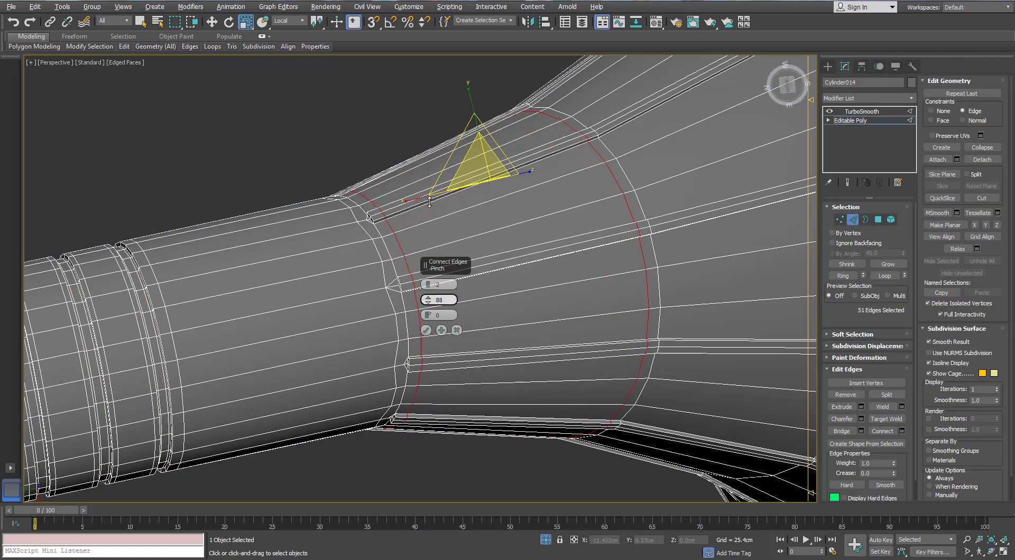
pyautogui.click(425, 330)
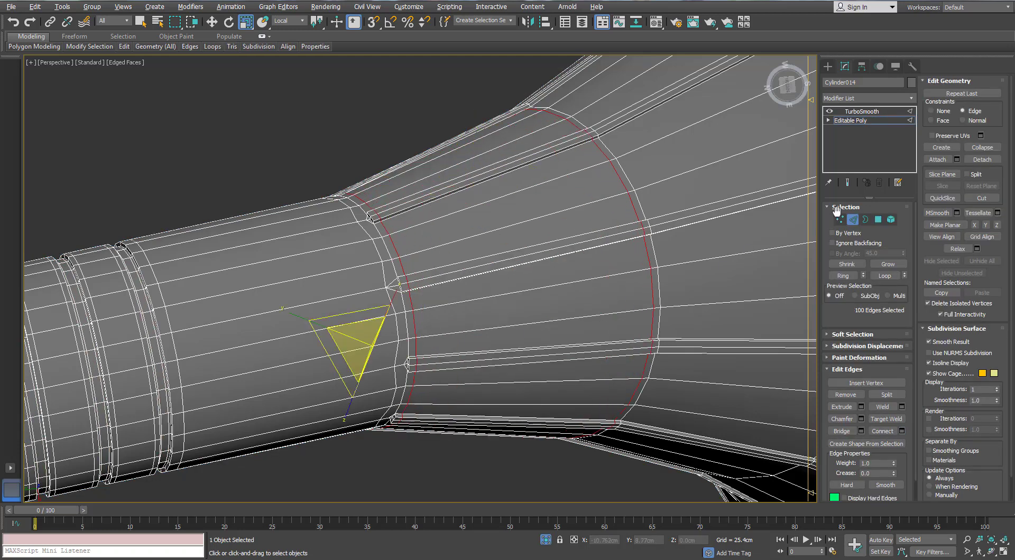
# Remove the new edge loop at the band's wider end, keeping the one beside the rib ends, and return to TurboSmooth.
pyautogui.press('2')
pyautogui.press('pageup')
pyautogui.click(854, 120)
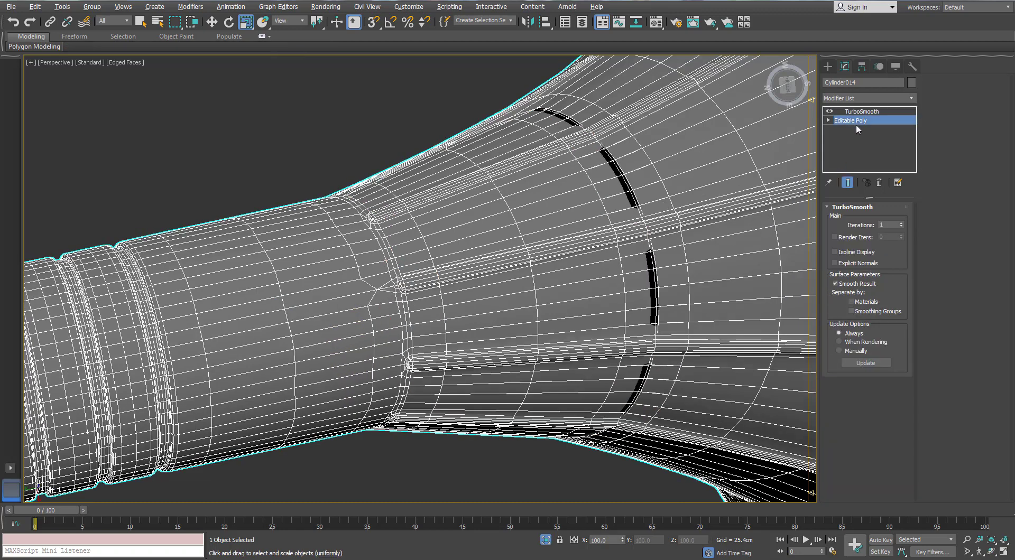
pyautogui.press('2')
pyautogui.click(645, 192)
pyautogui.doubleClick(621, 182)
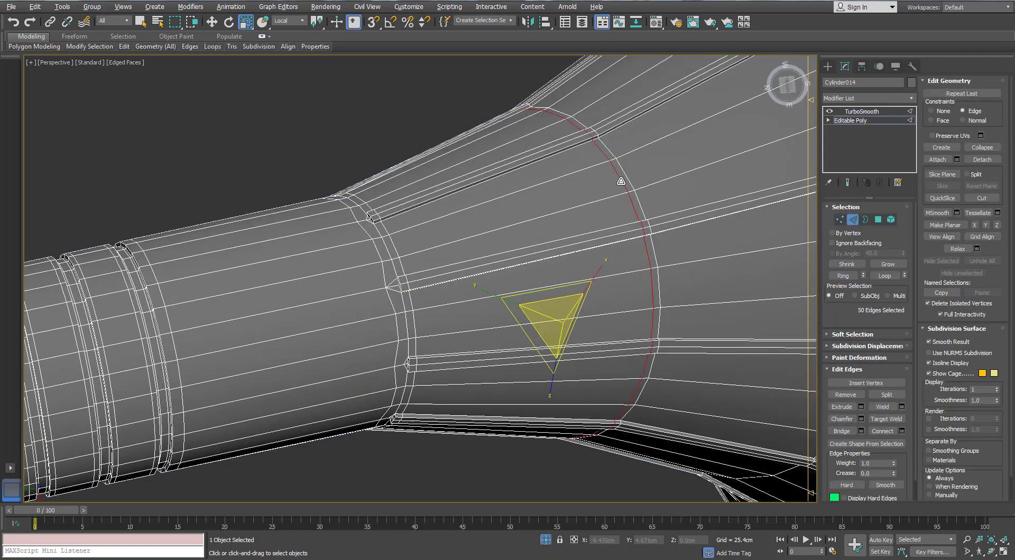
pyautogui.hotkey('ctrl', 'BackSpace')
pyautogui.click(852, 220)
pyautogui.click(860, 112)
# Compare the TurboSmooth result with the base mesh around the narrow ends of the horn's ribs, with and without the edge overlay.
pyautogui.scroll(-8, 557, 204)
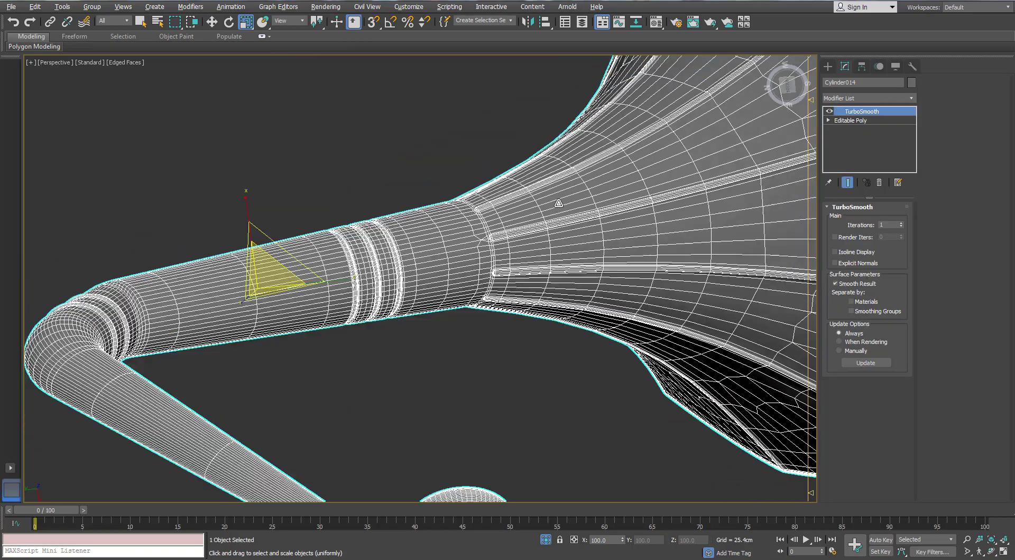
pyautogui.scroll(2, 480, 215)
pyautogui.click(845, 121)
pyautogui.keyDown('alt'); pyautogui.moveTo(439, 224); pyautogui.dragTo(312, 270, button='middle'); pyautogui.keyUp('alt')
pyautogui.scroll(6, 306, 267)
pyautogui.click(857, 111)
pyautogui.scroll(-8, 369, 225)
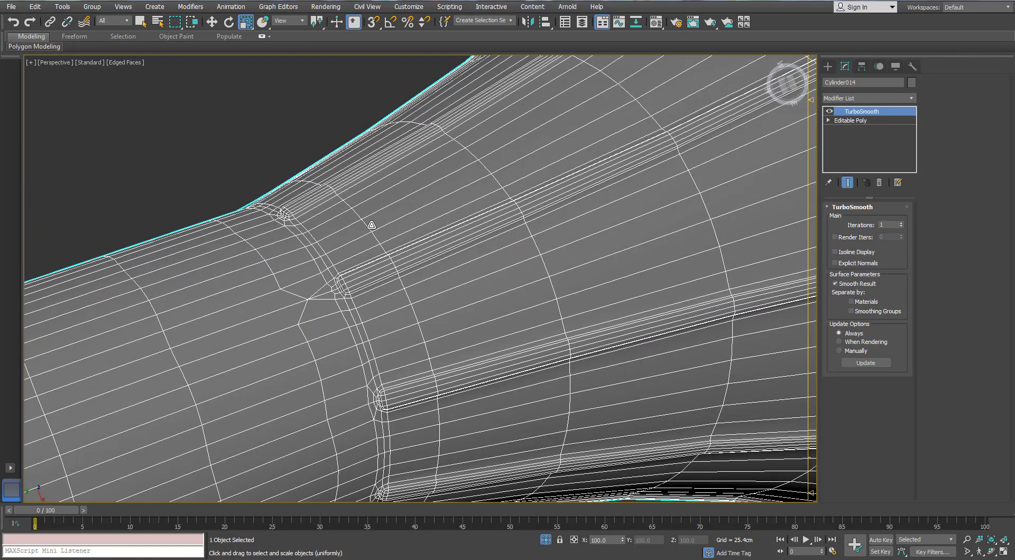
pyautogui.press('F4')
pyautogui.scroll(-5, 377, 251)
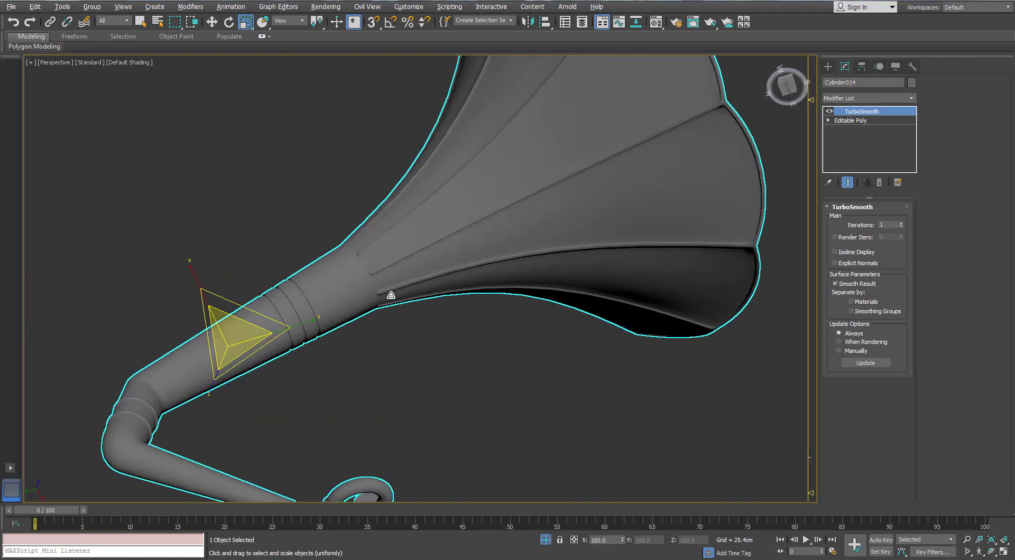
pyautogui.keyDown('alt'); pyautogui.moveTo(389, 292); pyautogui.dragTo(385, 257, button='middle'); pyautogui.keyUp('alt')
pyautogui.scroll(4, 363, 238)
pyautogui.press('F4')
pyautogui.click(849, 121)
pyautogui.scroll(5, 391, 238)
pyautogui.scroll(-5, 385, 256)
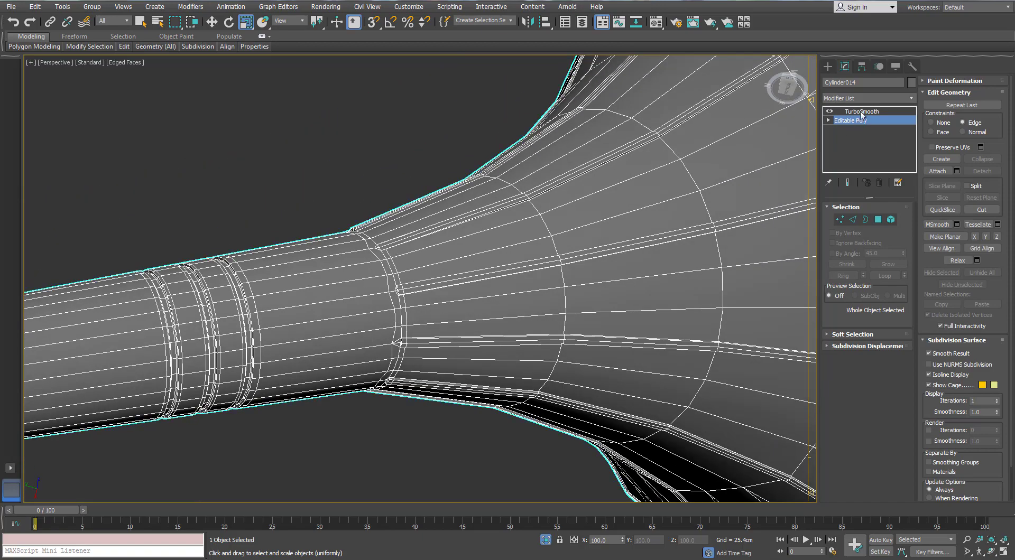
pyautogui.click(861, 111)
pyautogui.press('F4')
pyautogui.keyDown('alt'); pyautogui.moveTo(446, 241); pyautogui.dragTo(430, 267, button='middle'); pyautogui.keyUp('alt')
pyautogui.scroll(5, 430, 268)
# Cut edges across the gap in the tube-side support loop and through the missing stretch of the horn-side loop around the rib ends.
pyautogui.press('F4')
pyautogui.click(859, 121)
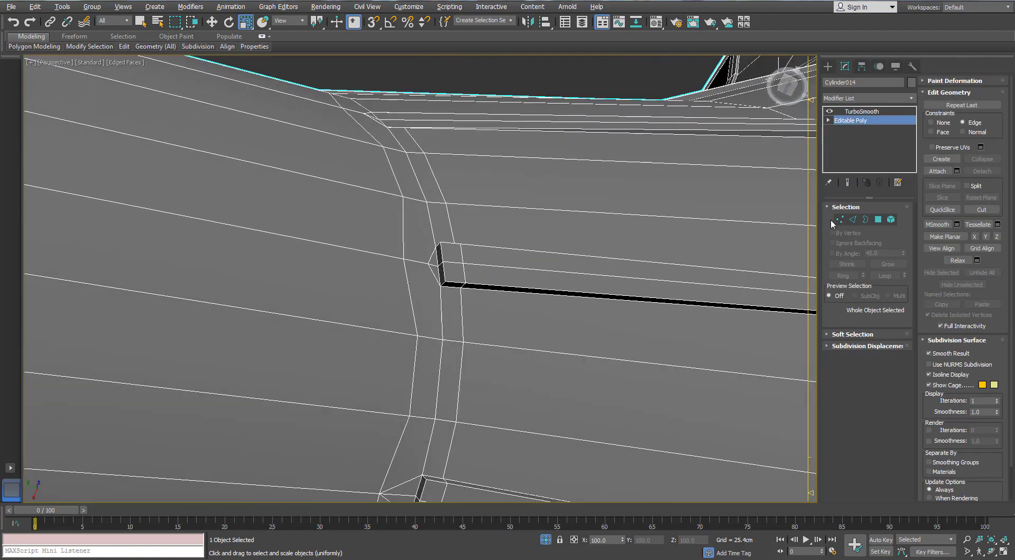
pyautogui.press('1')
pyautogui.keyDown('alt'); pyautogui.moveTo(425, 237); pyautogui.dragTo(362, 214, button='middle'); pyautogui.keyUp('alt')
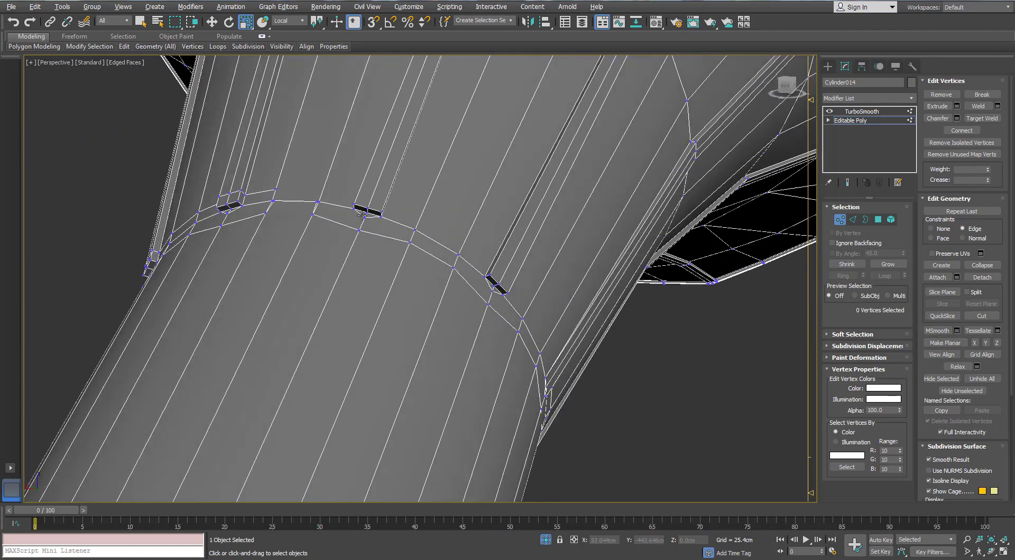
pyautogui.rightClick(275, 210)
pyautogui.keyDown('alt'); pyautogui.moveTo(249, 318); pyautogui.dragTo(295, 329, button='middle'); pyautogui.keyUp('alt')
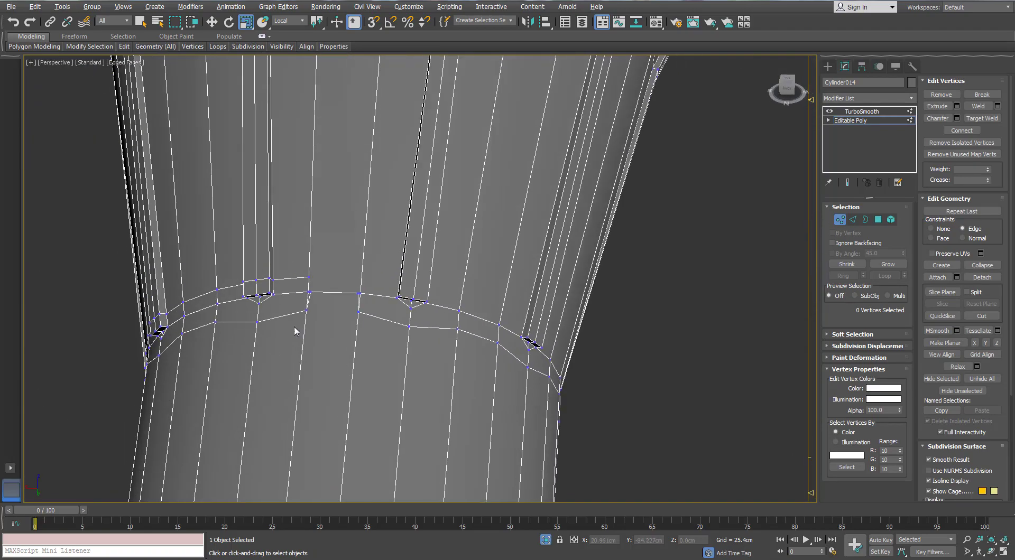
pyautogui.scroll(3, 309, 315)
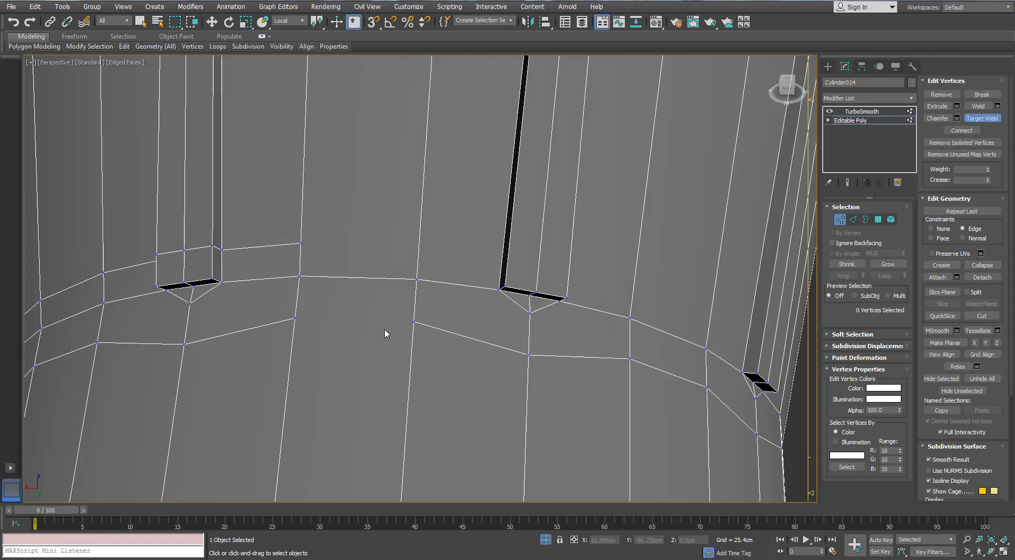
pyautogui.rightClick(335, 319)
pyautogui.click(312, 247)
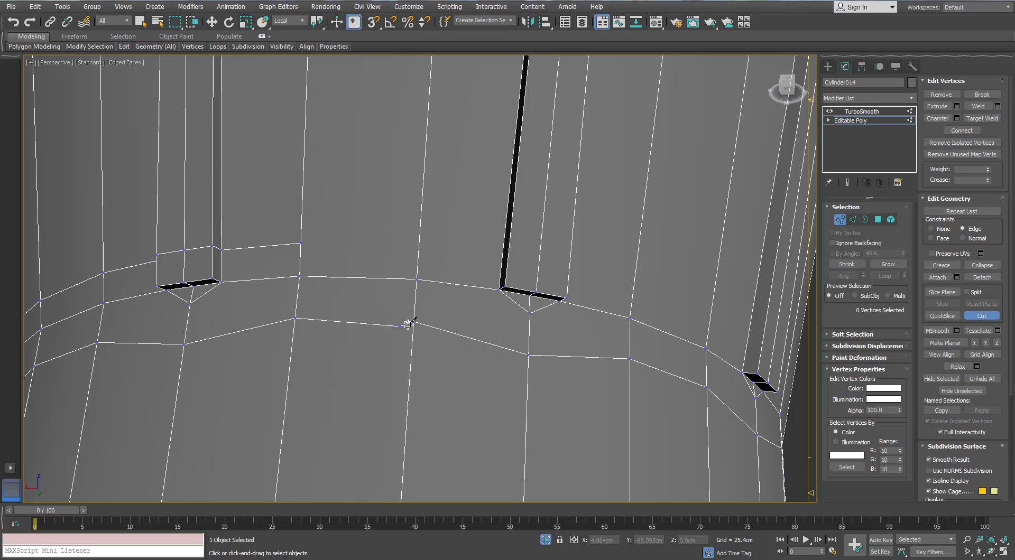
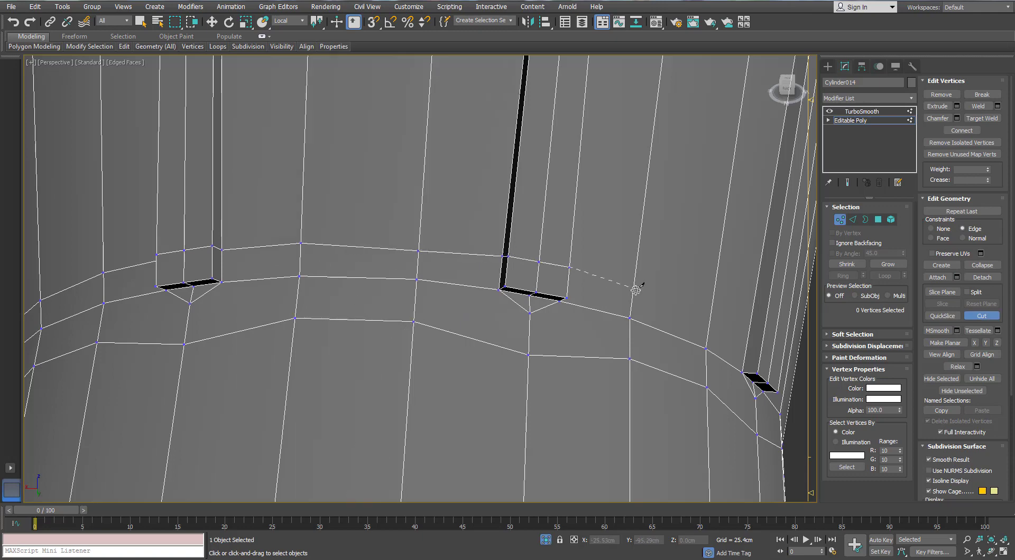
pyautogui.keyDown('alt'); pyautogui.moveTo(608, 292); pyautogui.dragTo(400, 180, button='middle'); pyautogui.keyUp('alt')
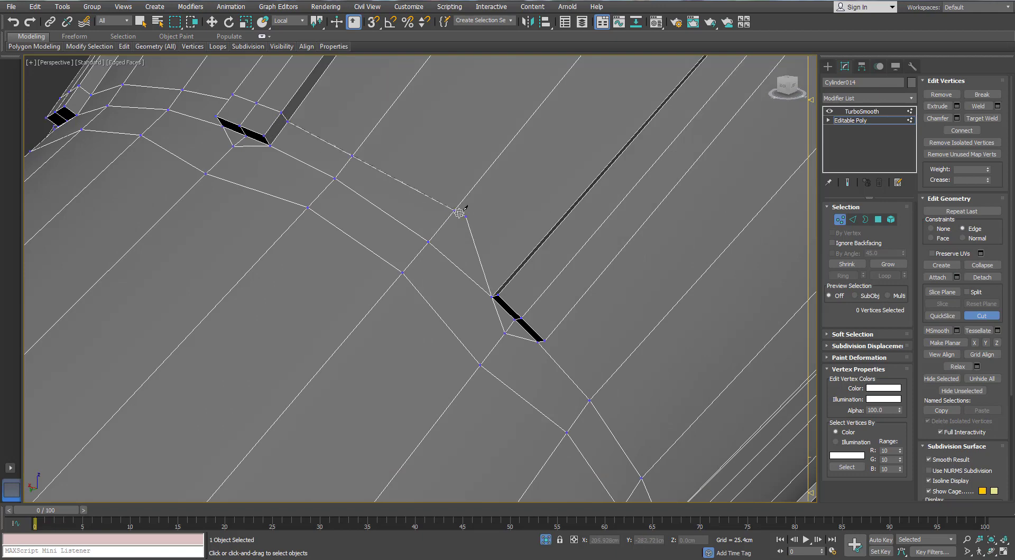
pyautogui.keyDown('alt'); pyautogui.moveTo(451, 213); pyautogui.dragTo(468, 173, button='middle'); pyautogui.keyUp('alt')
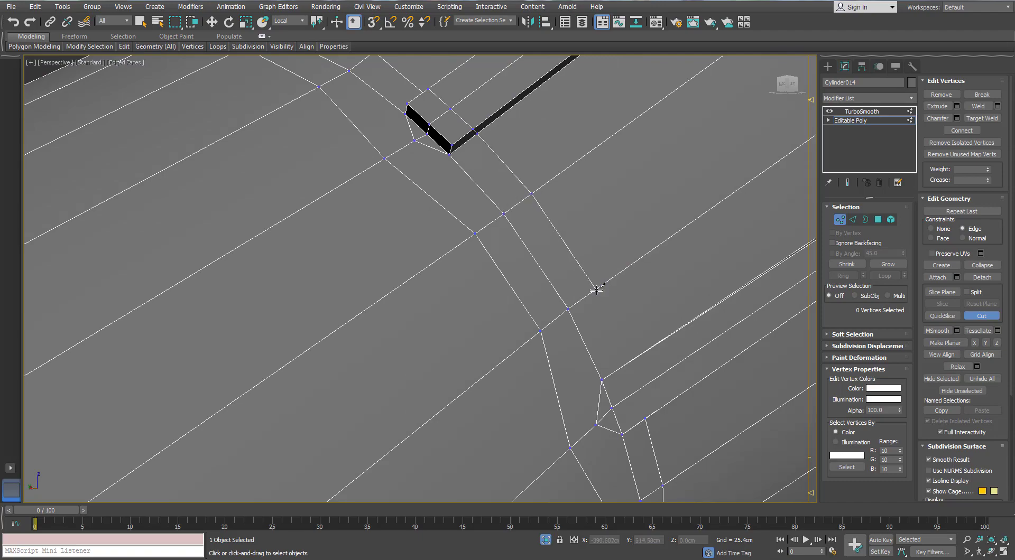
# Target Weld the stray vertices in front of the ribs' narrow ends to the neighbouring rib-end vertices.
pyautogui.scroll(-5, 530, 369)
pyautogui.keyDown('alt'); pyautogui.moveTo(530, 368); pyautogui.dragTo(489, 230, button='middle'); pyautogui.keyUp('alt')
pyautogui.scroll(4, 489, 230)
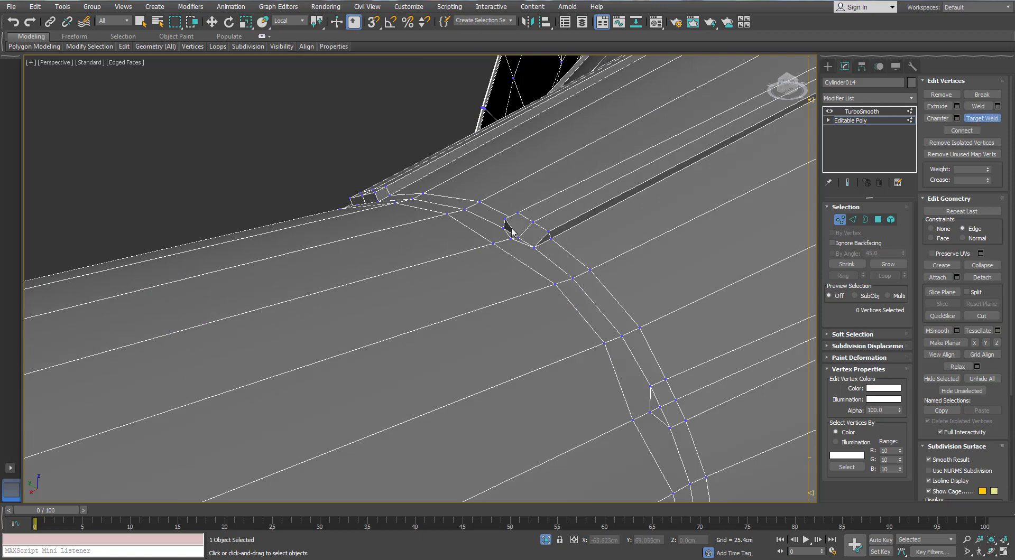
pyautogui.scroll(-4, 505, 228)
pyautogui.keyDown('alt'); pyautogui.moveTo(552, 243); pyautogui.dragTo(541, 319, button='middle'); pyautogui.keyUp('alt')
pyautogui.scroll(4, 487, 229)
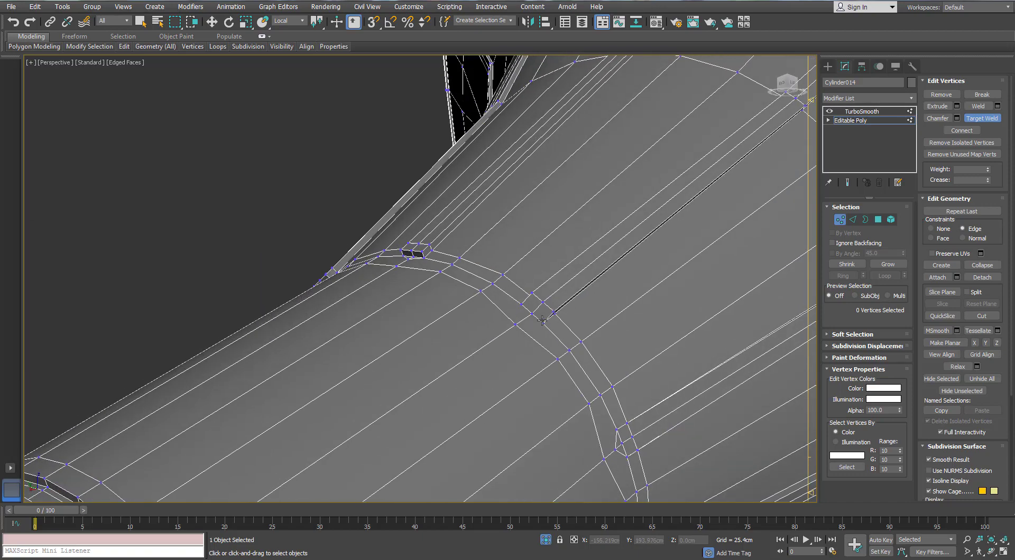
pyautogui.scroll(-4, 514, 323)
pyautogui.scroll(4, 493, 292)
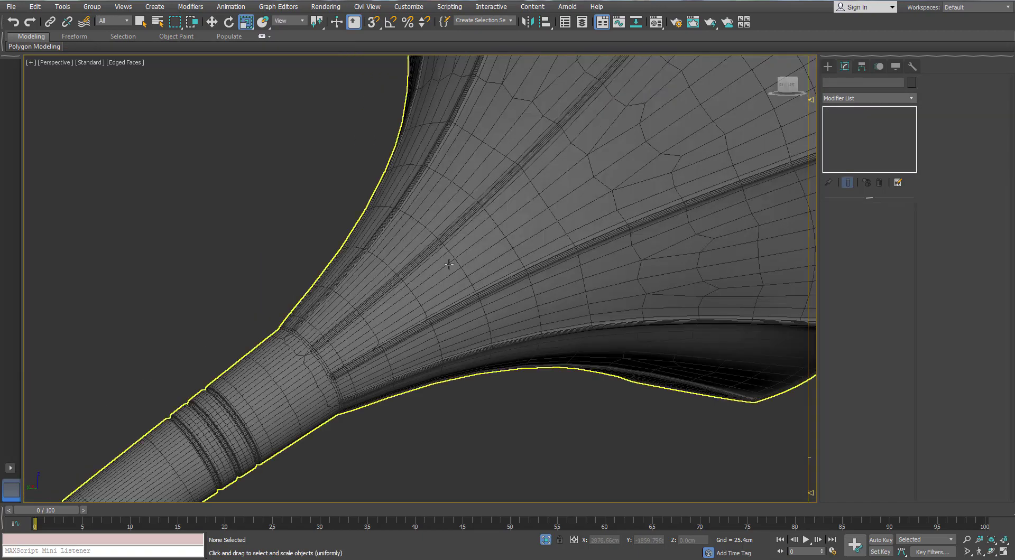
# Isolate the outer trim frame on one of the horn's panels.
pyautogui.moveTo(477, 472); pyautogui.dragTo(477, 427, button='middle')
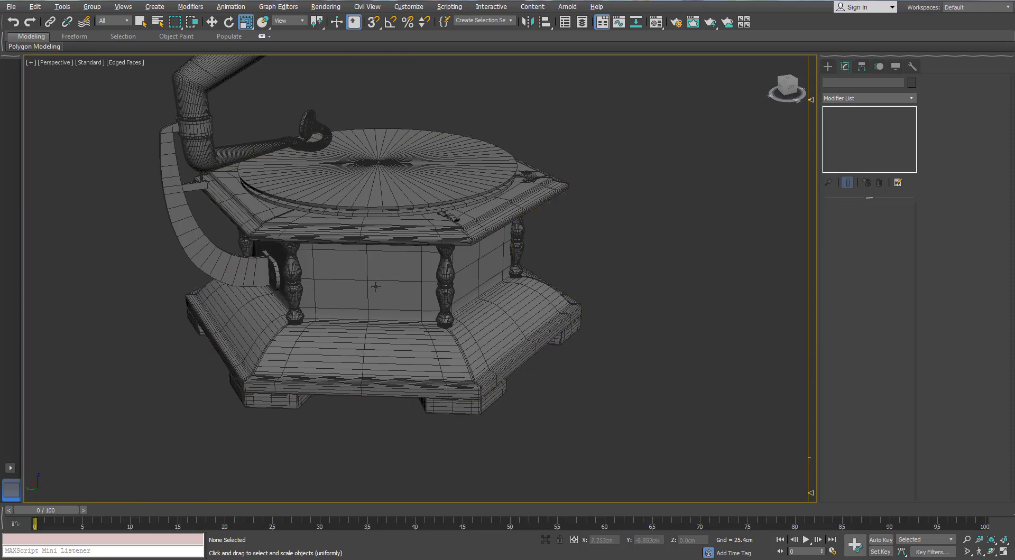
pyautogui.moveTo(320, 80); pyautogui.dragTo(335, 258, button='middle')
pyautogui.scroll(2, 335, 258)
pyautogui.moveTo(552, 172); pyautogui.dragTo(395, 290, button='middle')
pyautogui.scroll(2, 394, 290)
pyautogui.click(449, 261)
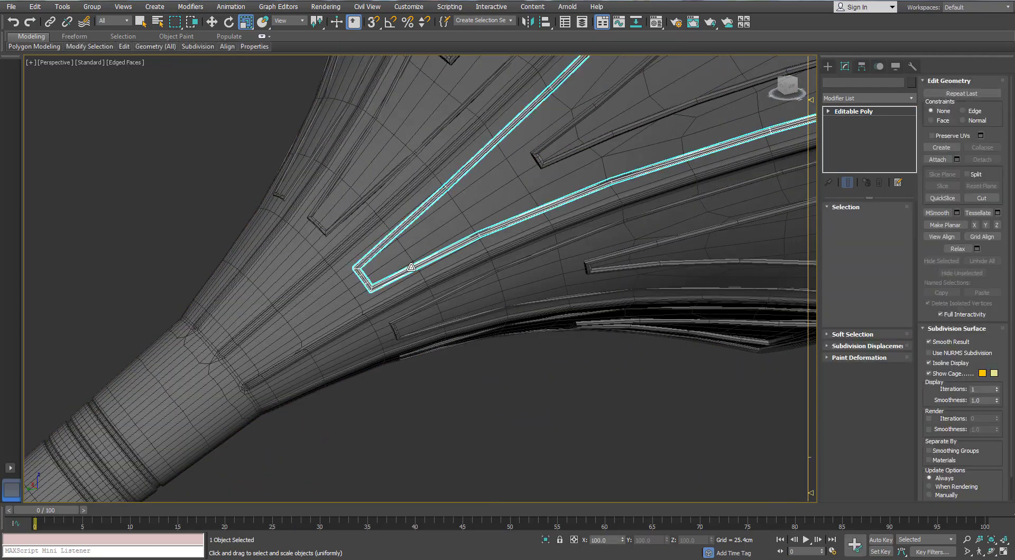
pyautogui.hotkey('alt', 'q')
# Add SwiftLoop support loops close to the corners of the isolated trim frame and across its narrow end.
pyautogui.scroll(-2, 447, 267)
pyautogui.scroll(6, 461, 222)
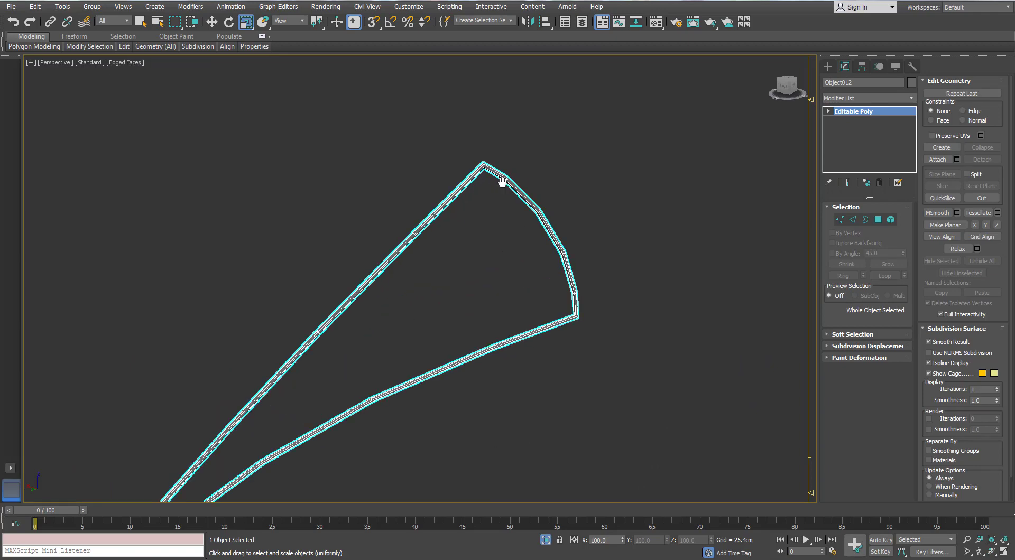
pyautogui.scroll(1, 388, 213)
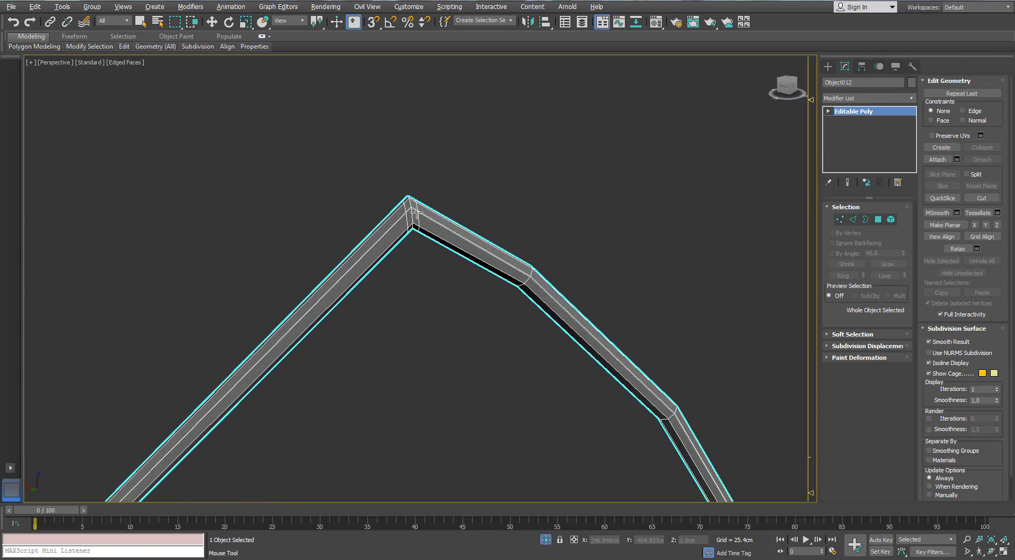
pyautogui.scroll(-3, 422, 218)
pyautogui.scroll(4, 406, 236)
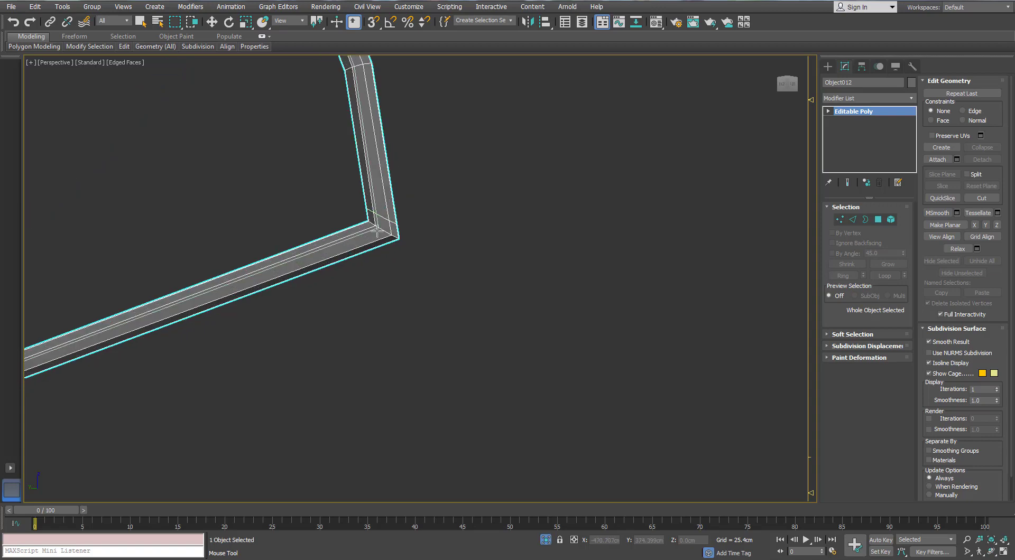
pyautogui.scroll(-4, 370, 236)
pyautogui.scroll(1, 147, 324)
pyautogui.scroll(5, 241, 284)
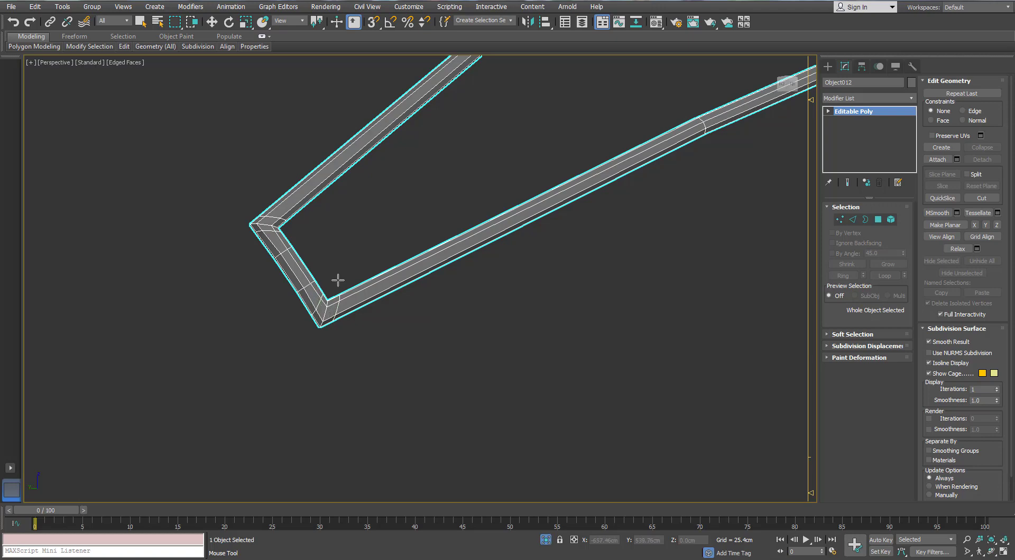
pyautogui.keyDown('alt'); pyautogui.moveTo(351, 274); pyautogui.dragTo(460, 268, button='middle'); pyautogui.keyUp('alt')
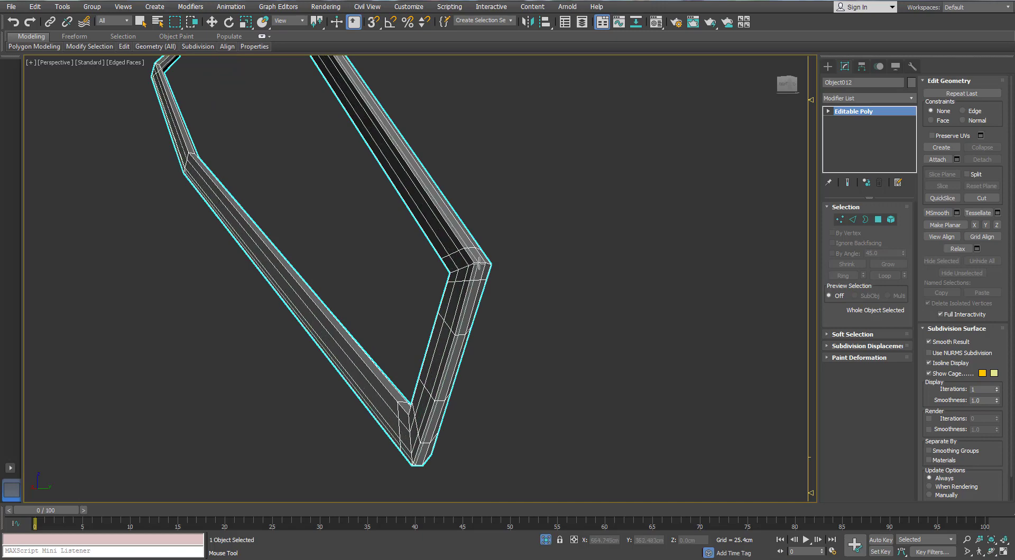
pyautogui.keyDown('alt'); pyautogui.moveTo(479, 264); pyautogui.dragTo(300, 297, button='middle'); pyautogui.keyUp('alt')
# Apply TurboSmooth to the outer trim frame and set its iterations to 2.
pyautogui.press('w')
pyautogui.click(911, 98)
pyautogui.press('t')
pyautogui.press('t')
pyautogui.press('t')
pyautogui.press('t')
pyautogui.press('Return')
pyautogui.scroll(-5, 300, 296)
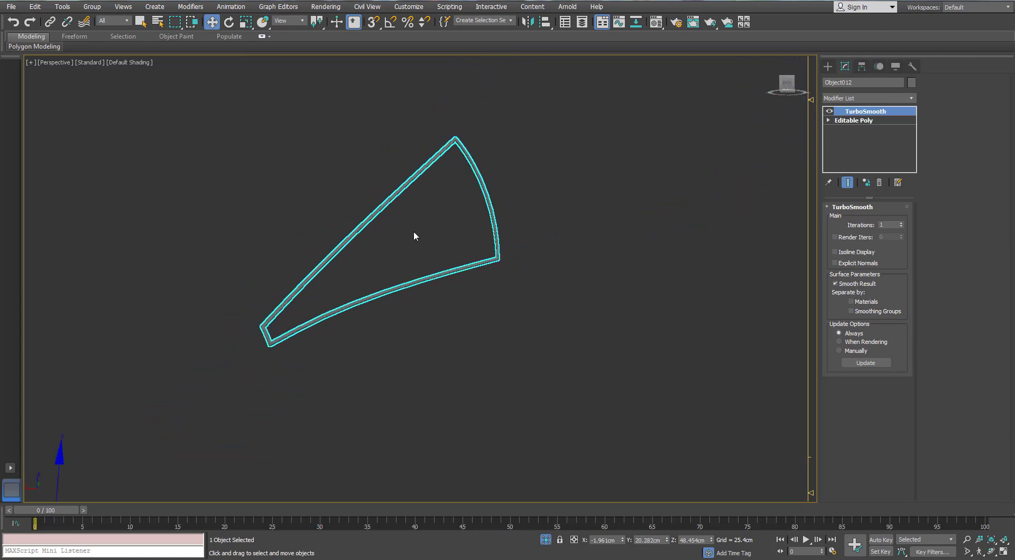
pyautogui.keyDown('alt'); pyautogui.moveTo(413, 231); pyautogui.dragTo(370, 262, button='middle'); pyautogui.keyUp('alt')
pyautogui.scroll(3, 372, 268)
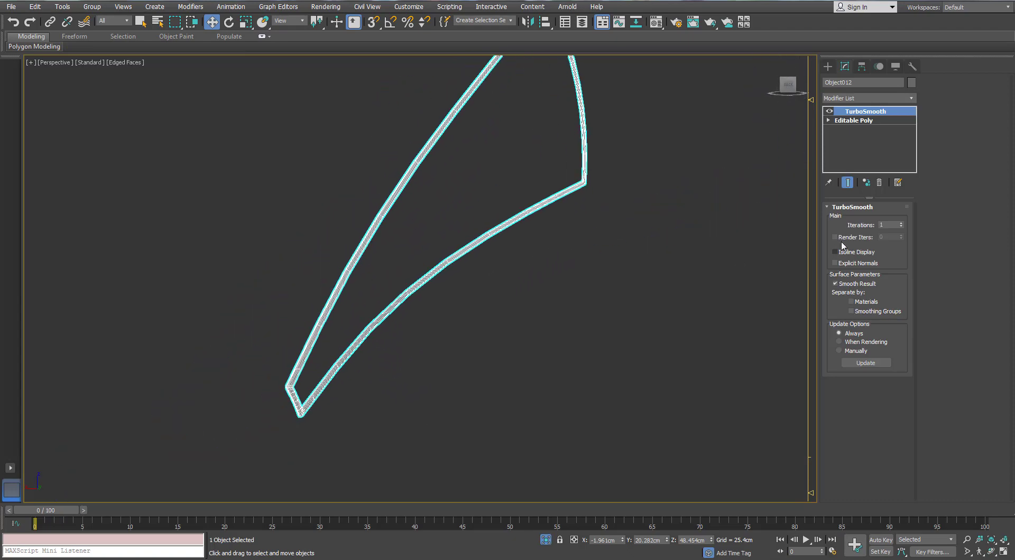
pyautogui.click(899, 223)
pyautogui.scroll(5, 348, 323)
pyautogui.scroll(-5, 348, 324)
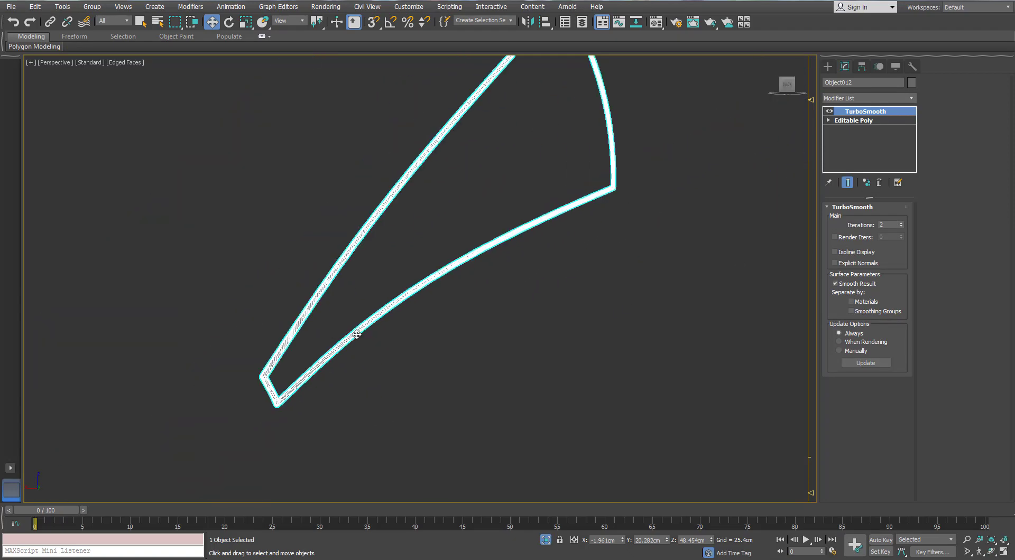
# Exit isolation and examine the smoothed trim frames on the horn with the edge overlay hidden.
pyautogui.scroll(-2, 350, 325)
pyautogui.hotkey('alt', 'q')
pyautogui.click(465, 386)
pyautogui.scroll(4, 505, 364)
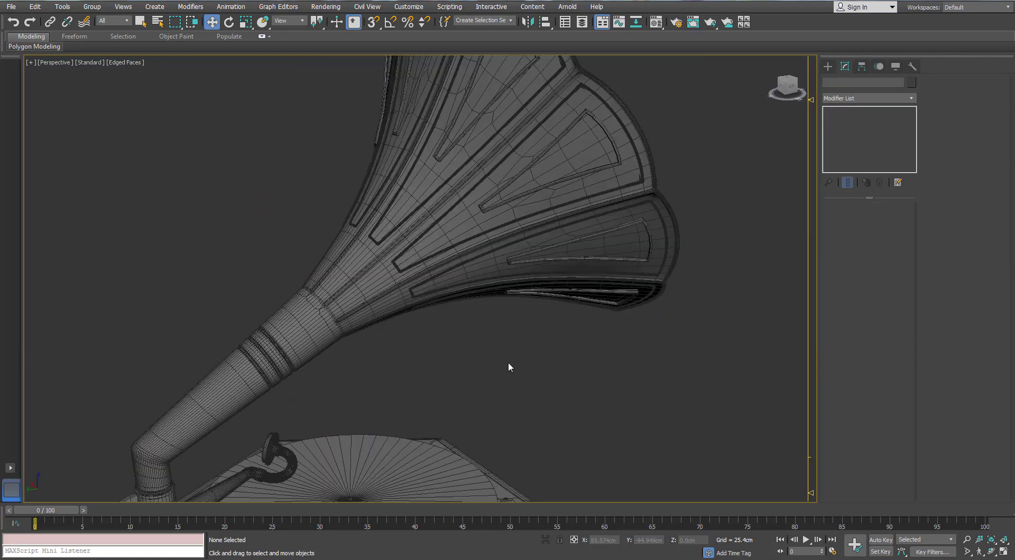
pyautogui.press('F4')
pyautogui.scroll(3, 574, 238)
pyautogui.keyDown('alt'); pyautogui.moveTo(575, 240); pyautogui.dragTo(503, 301, button='middle'); pyautogui.keyUp('alt')
pyautogui.scroll(-5, 502, 302)
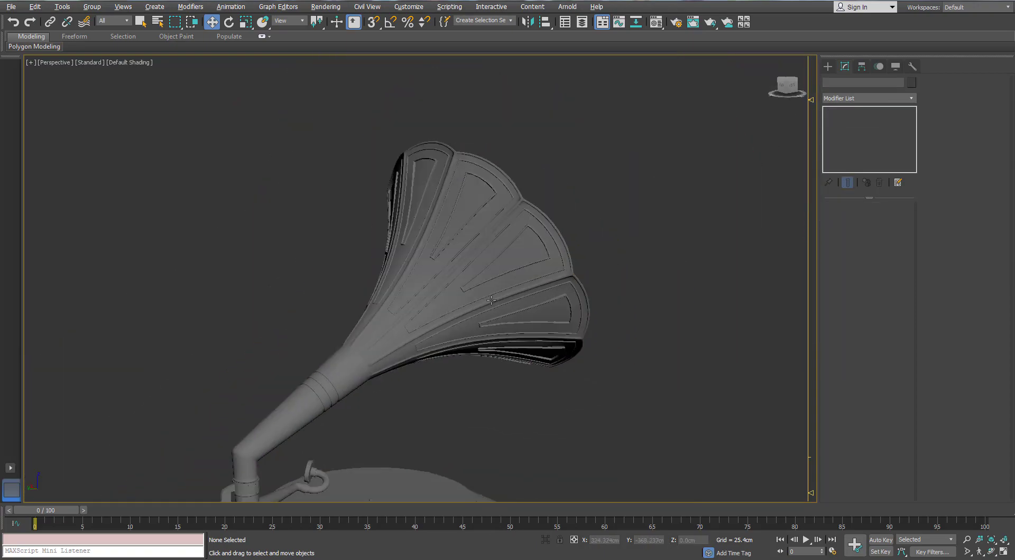
pyautogui.scroll(4, 436, 286)
pyautogui.scroll(4, 519, 206)
# Isolate the inner triangular trim frame on one of the horn's panels with its edge overlay shown.
pyautogui.click(519, 206)
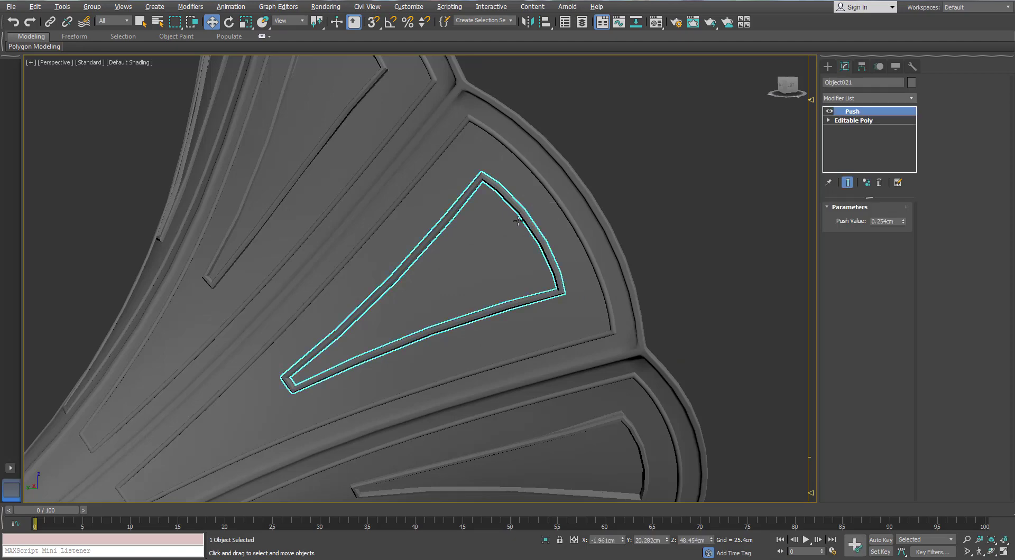
pyautogui.hotkey('alt', 'q')
pyautogui.press('F4')
pyautogui.scroll(3, 522, 188)
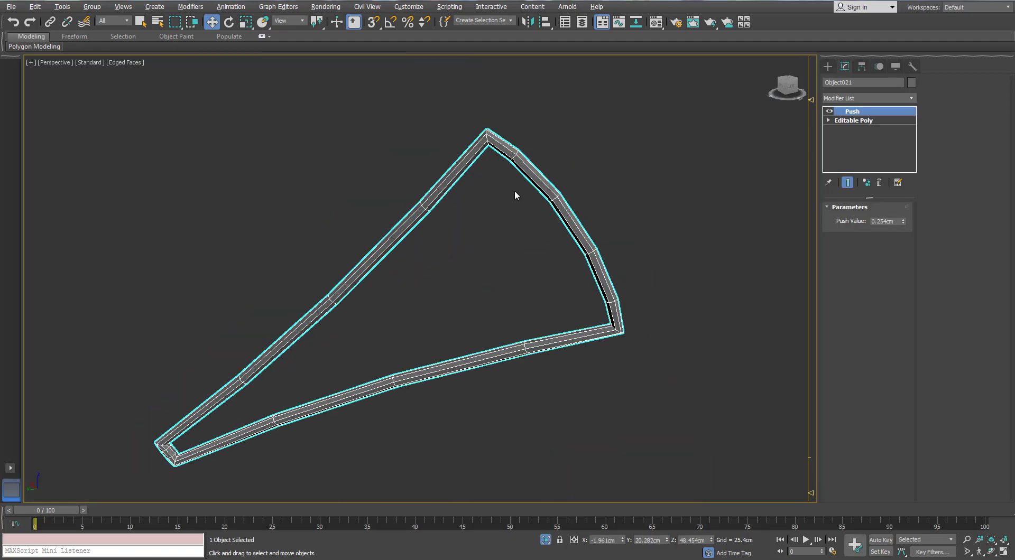
# Add SwiftLoop support loops to the inner trim frame's Editable Poly beside the two corners at its wide end.
pyautogui.click(836, 122)
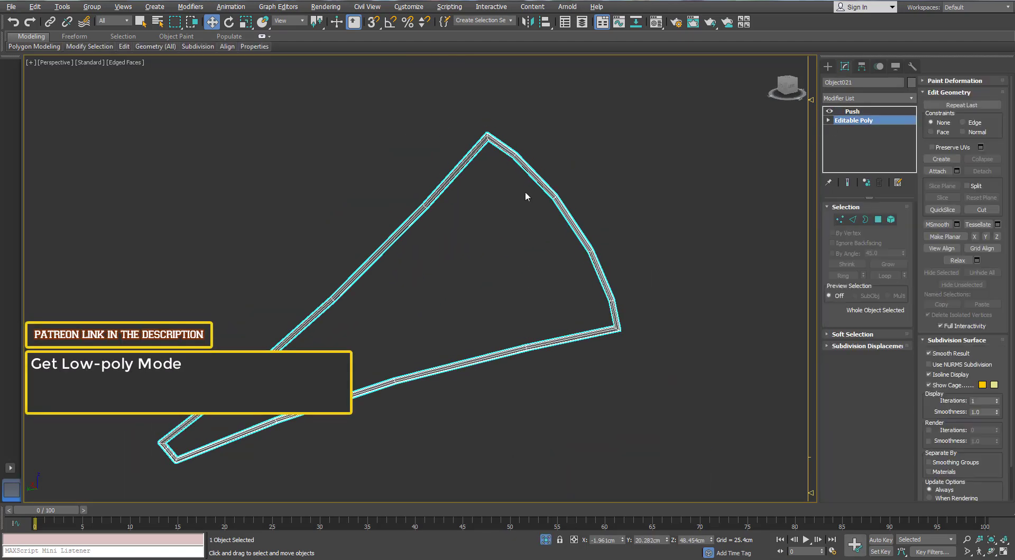
pyautogui.moveTo(124, 47)
pyautogui.click(210, 74)
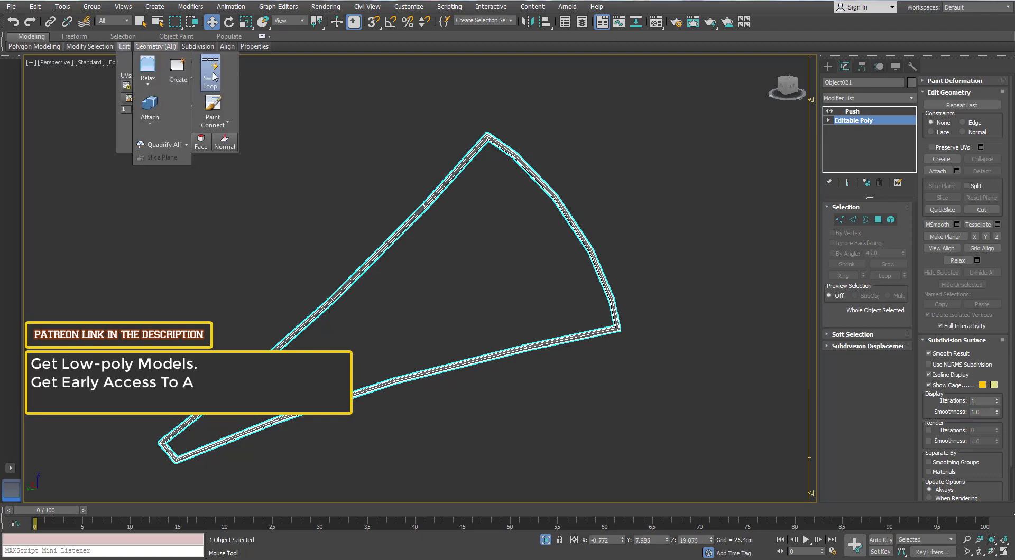
pyautogui.moveTo(500, 107); pyautogui.dragTo(465, 198, button='middle')
pyautogui.scroll(5, 459, 225)
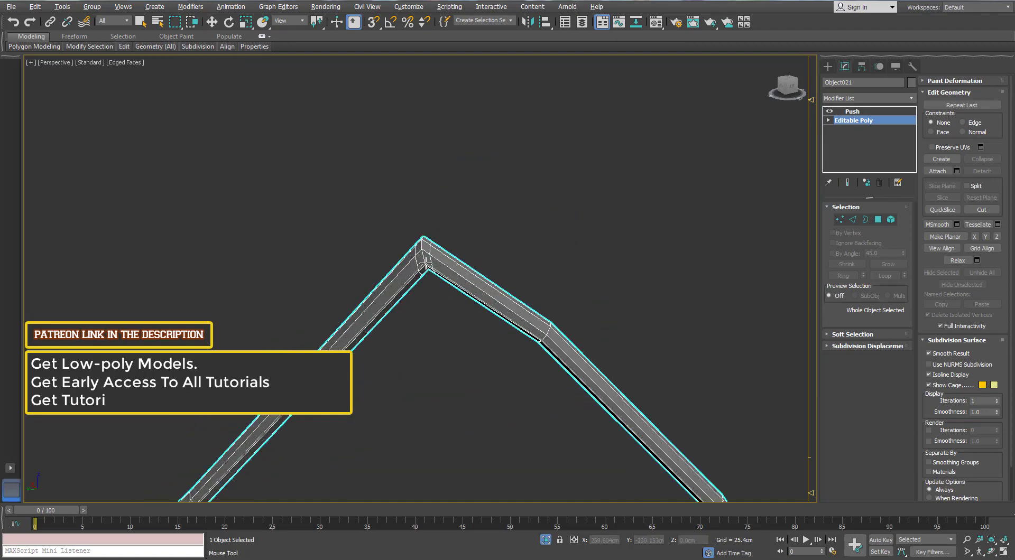
pyautogui.scroll(-5, 436, 256)
pyautogui.moveTo(438, 255); pyautogui.dragTo(408, 251, button='middle')
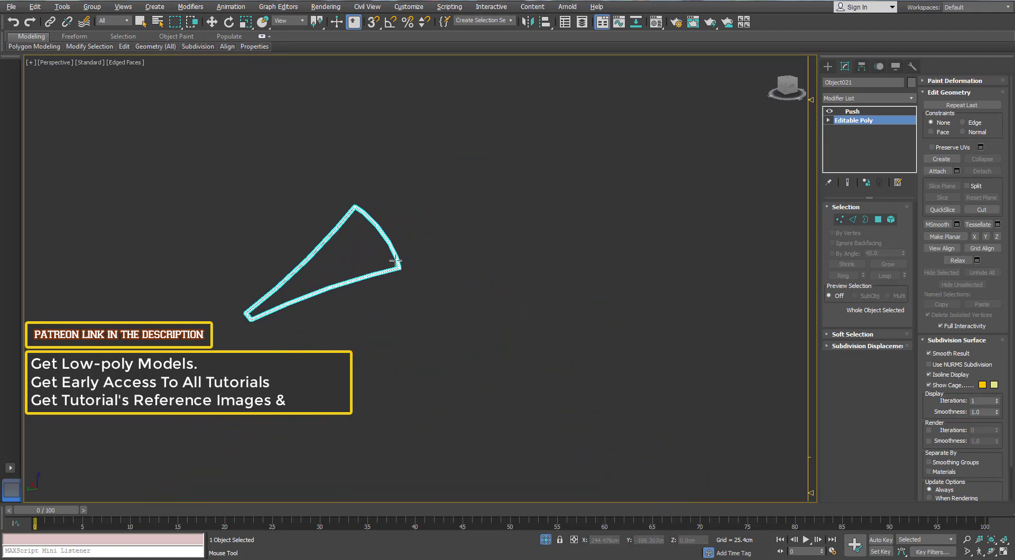
pyautogui.scroll(4, 396, 255)
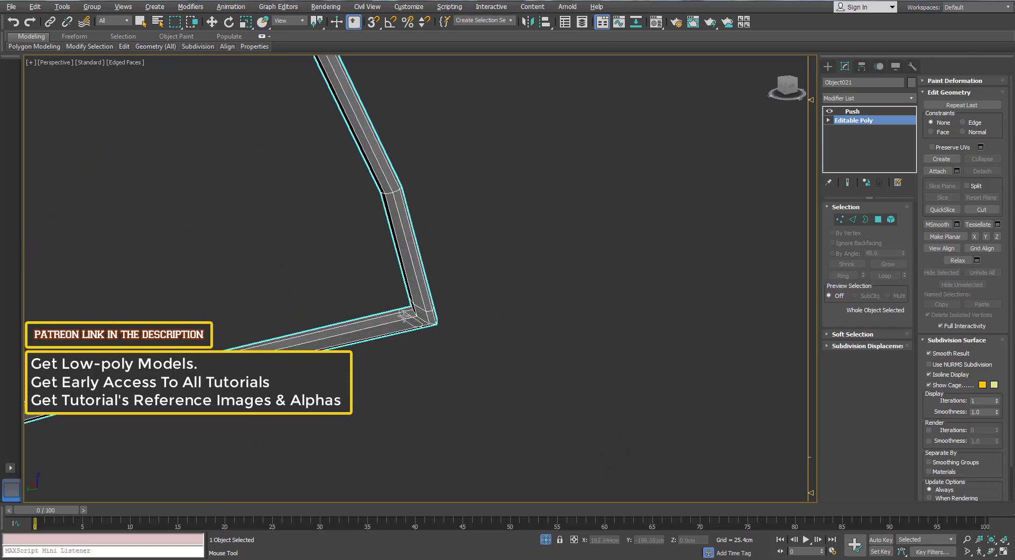
pyautogui.scroll(-4, 324, 269)
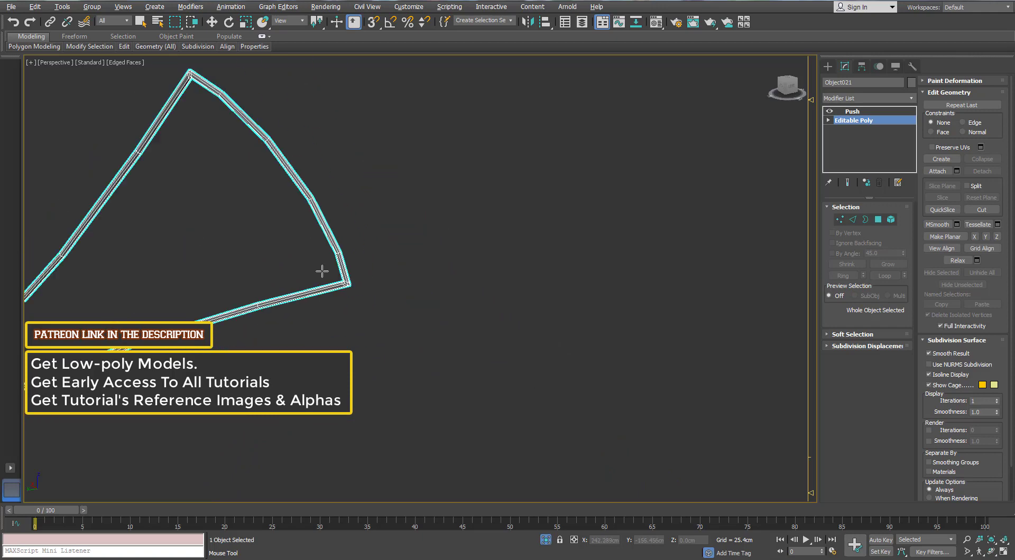
# Add SwiftLoop support loops around the inner trim frame's narrow end and complete those at its remaining corners.
pyautogui.scroll(5, 317, 224)
pyautogui.scroll(3, 305, 191)
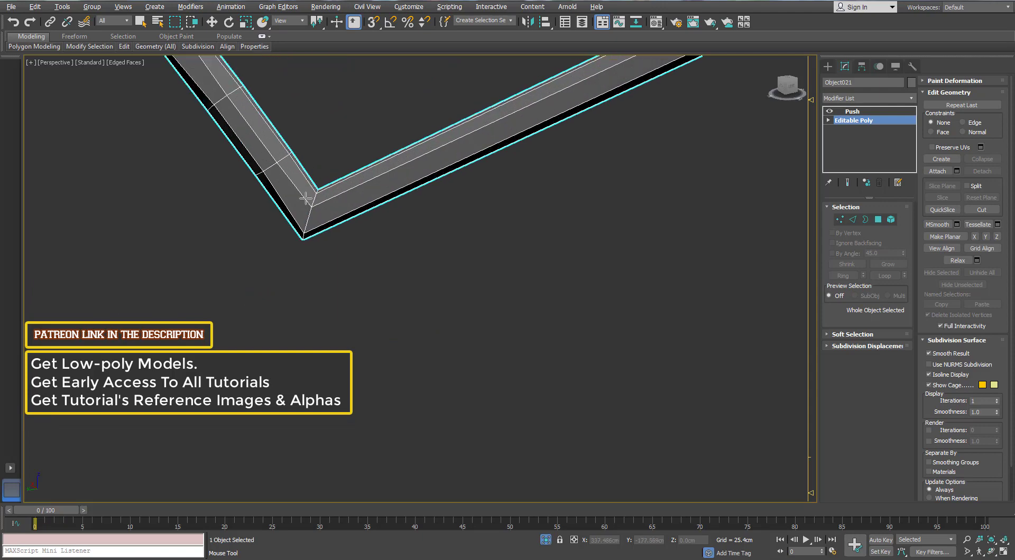
pyautogui.scroll(-3, 305, 179)
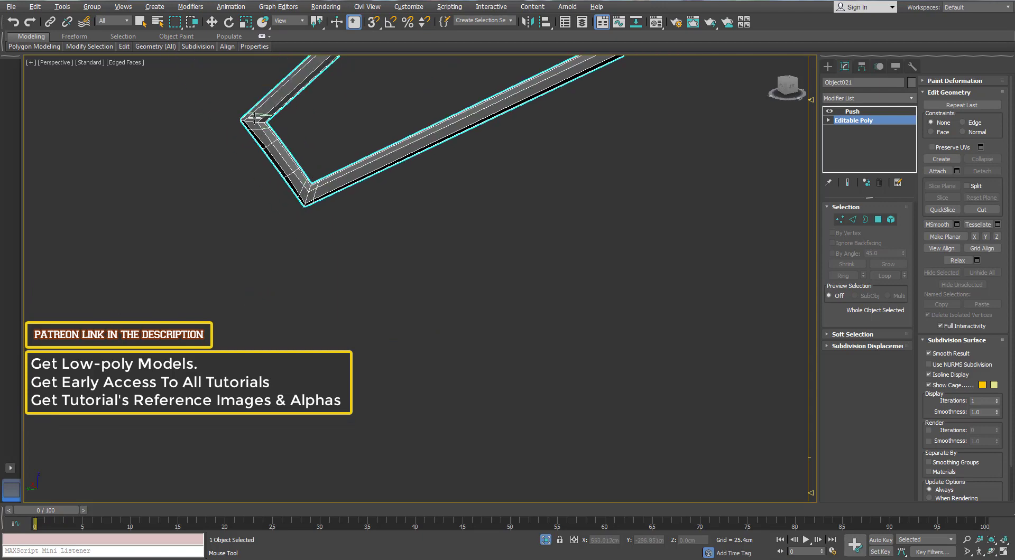
pyautogui.scroll(2, 267, 118)
pyautogui.scroll(-5, 327, 190)
pyautogui.scroll(6, 423, 153)
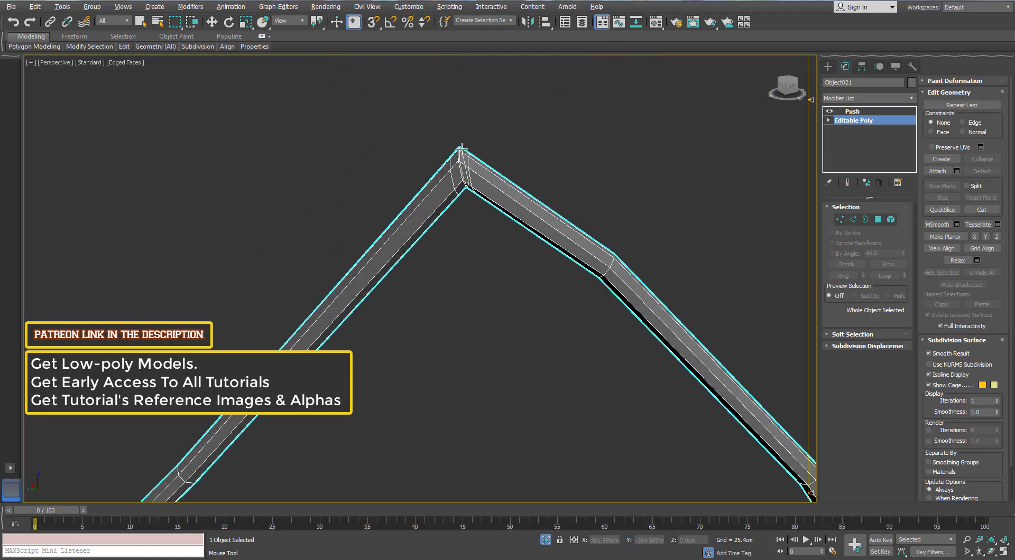
pyautogui.scroll(-5, 528, 265)
pyautogui.scroll(3, 433, 186)
pyautogui.scroll(-3, 426, 186)
pyautogui.scroll(3, 433, 190)
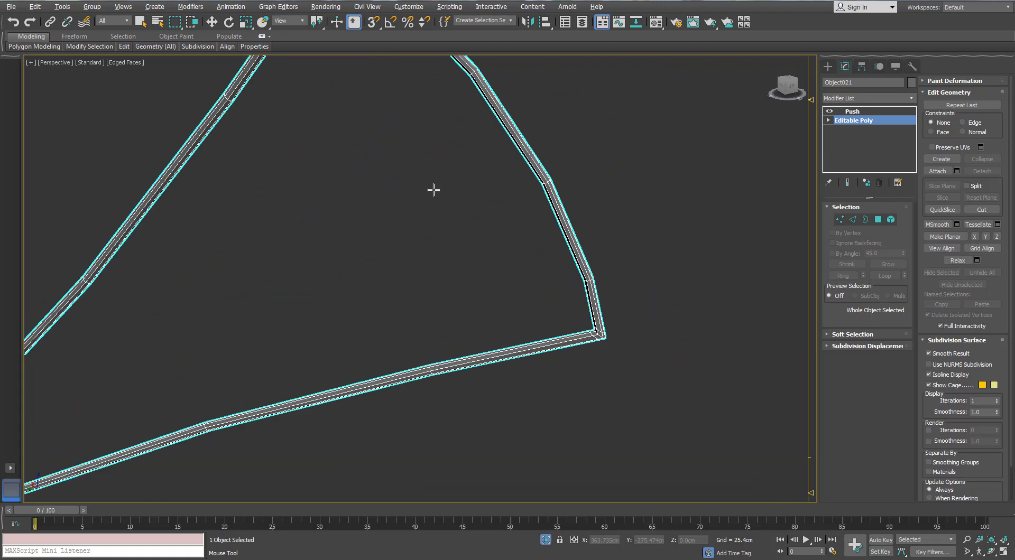
# Apply TurboSmooth above the Push modifier on the inner trim frame.
pyautogui.click(863, 112)
pyautogui.click(867, 98)
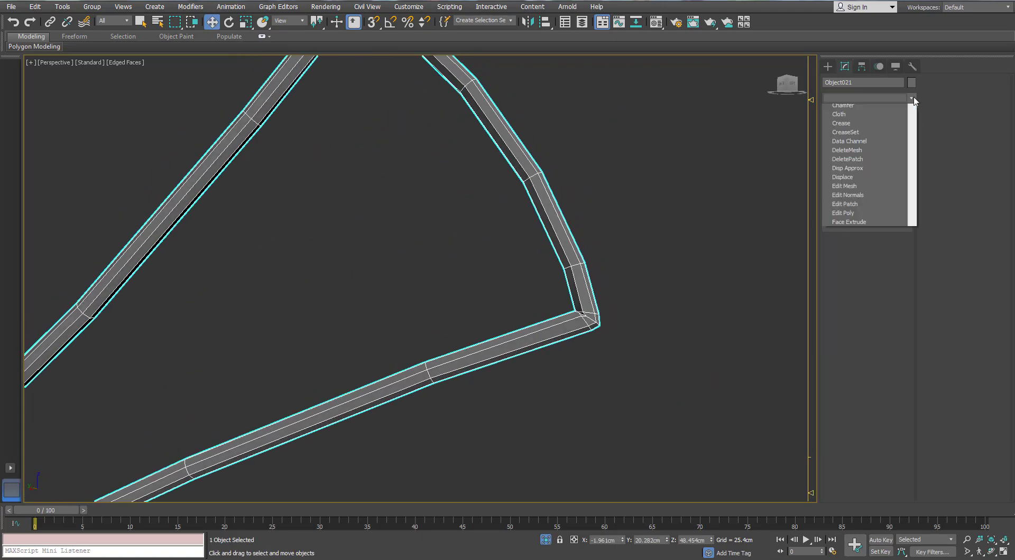
pyautogui.click(856, 341)
pyautogui.scroll(-4, 362, 266)
pyautogui.scroll(5, 253, 378)
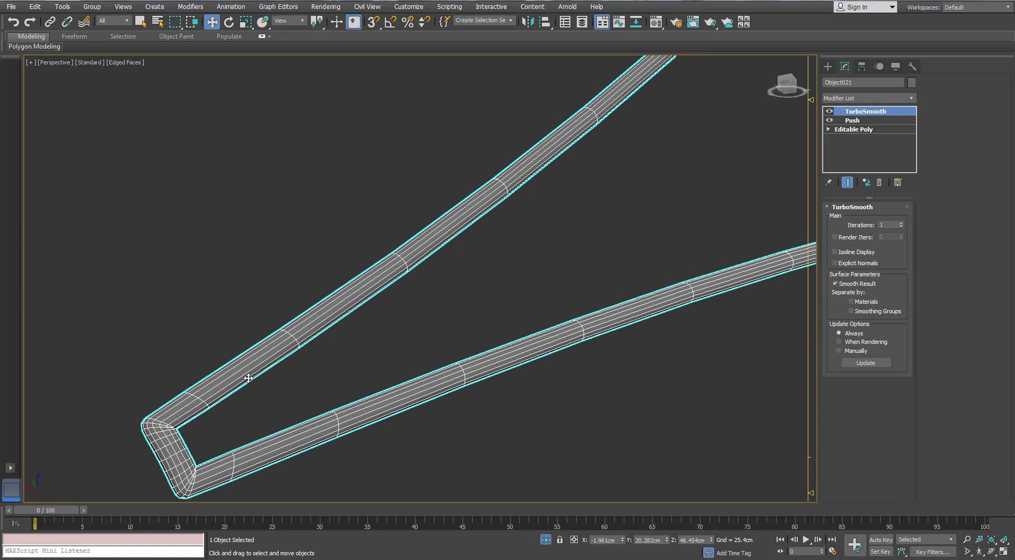
# Exit isolation, deselect the frame and examine the smoothed trim frames on the gramophone with the edge overlay hidden.
pyautogui.scroll(-5, 247, 376)
pyautogui.click(545, 540)
pyautogui.scroll(-4, 393, 283)
pyautogui.click(551, 219)
pyautogui.keyDown('alt'); pyautogui.moveTo(550, 218); pyautogui.dragTo(438, 248, button='middle'); pyautogui.keyUp('alt')
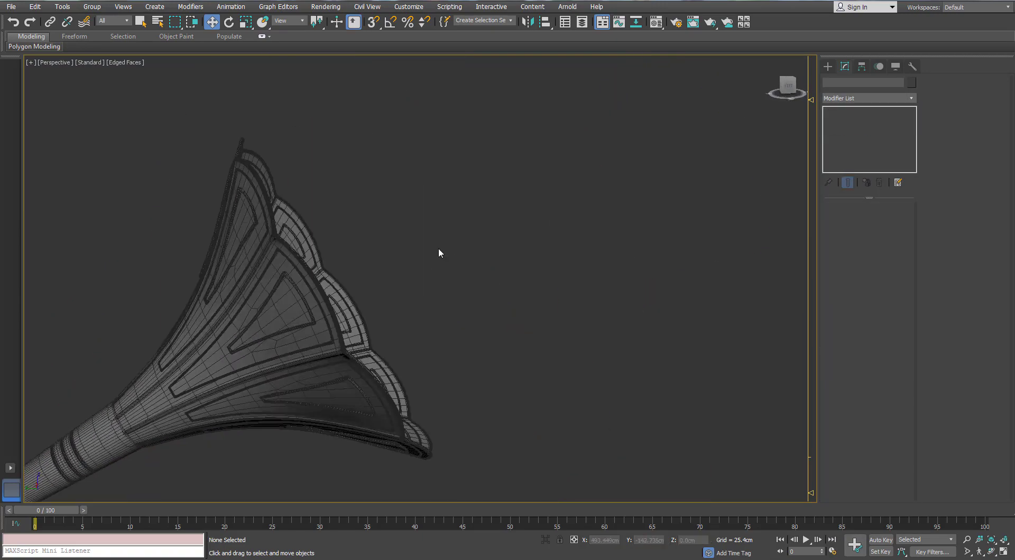
pyautogui.press('F4')
pyautogui.moveTo(351, 242); pyautogui.dragTo(317, 275, button='middle')
pyautogui.scroll(-3, 254, 233)
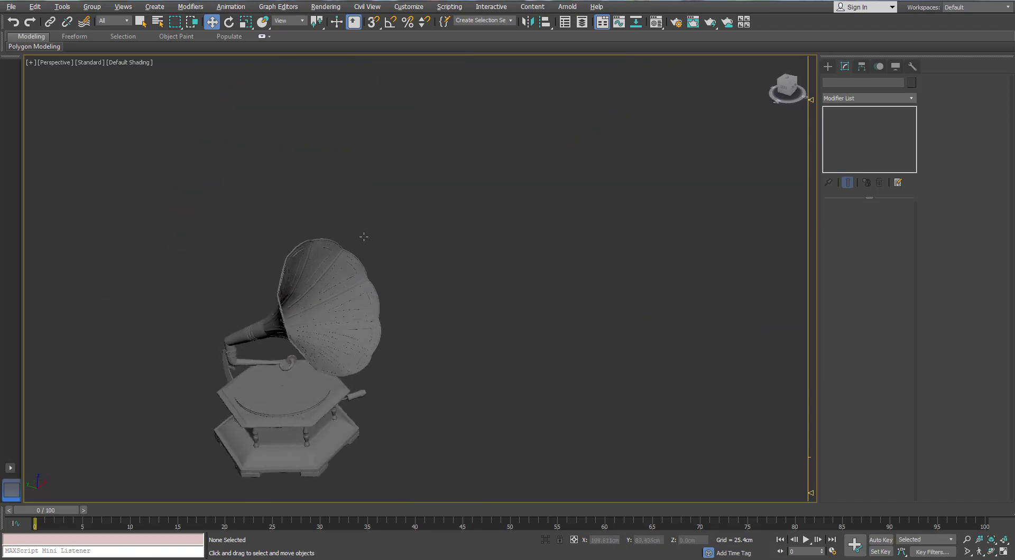
# Examine the horn's smoothed outer and inner surfaces with and without the edge overlay.
pyautogui.scroll(5, 317, 274)
pyautogui.click(301, 324)
pyautogui.scroll(2, 364, 304)
pyautogui.press('F4')
pyautogui.scroll(-3, 364, 304)
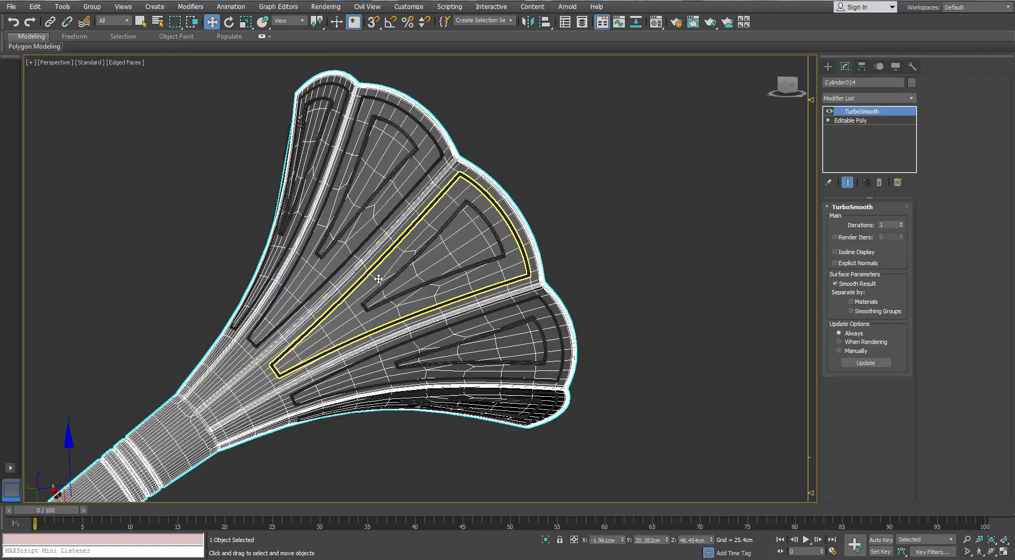
pyautogui.keyDown('alt'); pyautogui.moveTo(364, 305); pyautogui.dragTo(335, 280, button='middle'); pyautogui.keyUp('alt')
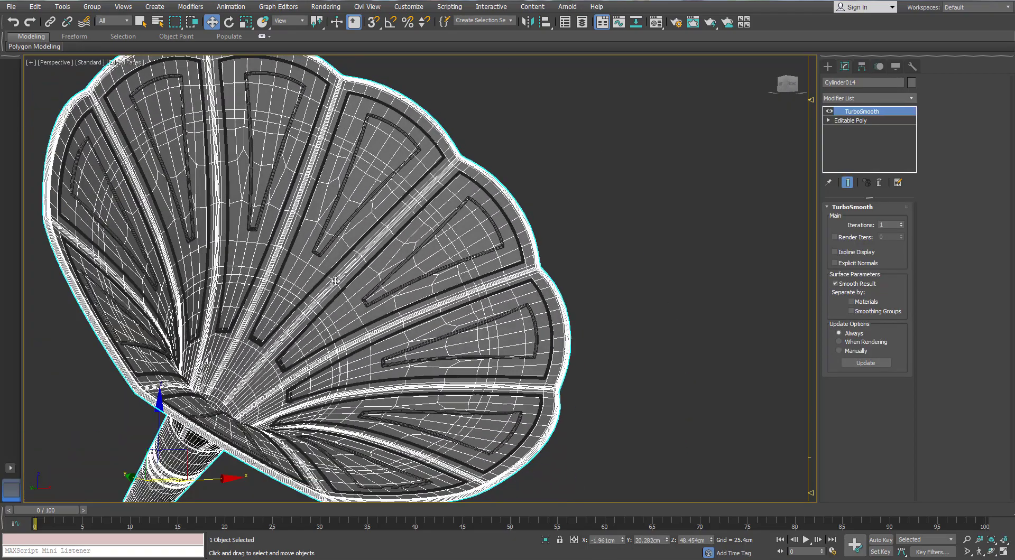
pyautogui.click(626, 236)
pyautogui.press('F4')
pyautogui.keyDown('alt'); pyautogui.moveTo(626, 236); pyautogui.dragTo(521, 251, button='middle'); pyautogui.keyUp('alt')
pyautogui.press('F4')
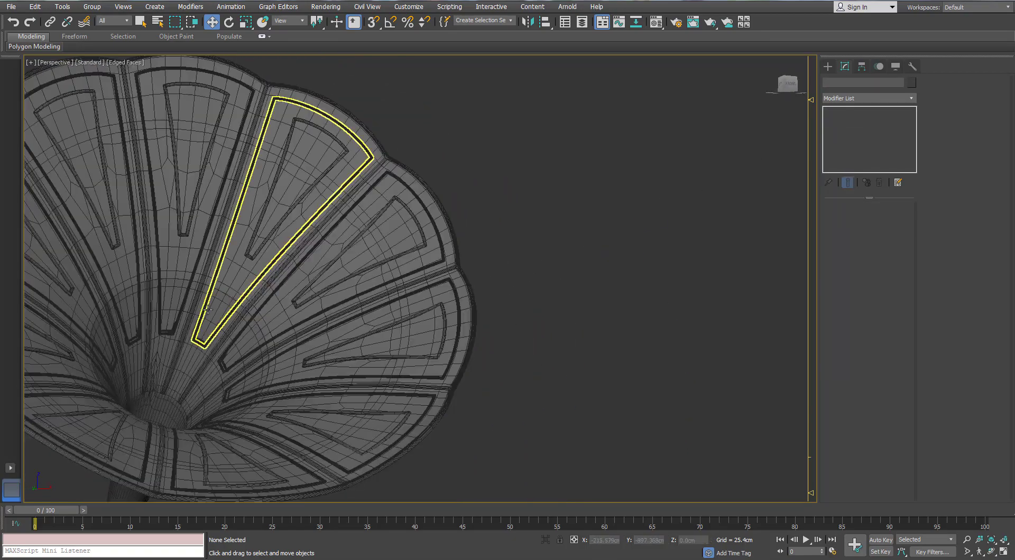
# Inspect the horn's Editable Poly edges beneath its TurboSmooth, then return to the smoothed result.
pyautogui.click(257, 282)
pyautogui.click(850, 120)
pyautogui.scroll(2, 328, 243)
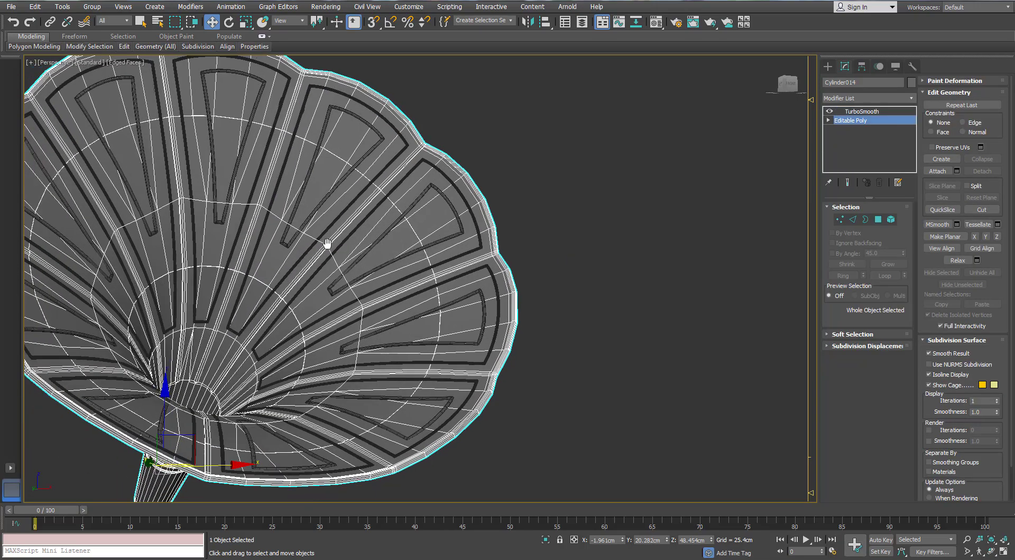
pyautogui.scroll(5, 242, 288)
pyautogui.click(851, 220)
pyautogui.scroll(3, 285, 296)
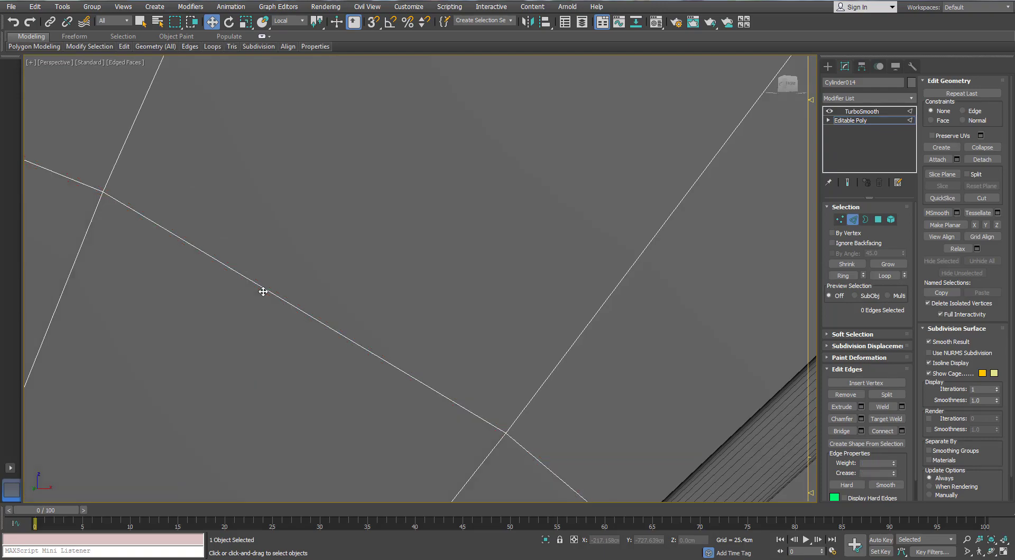
pyautogui.click(862, 111)
pyautogui.press('z')
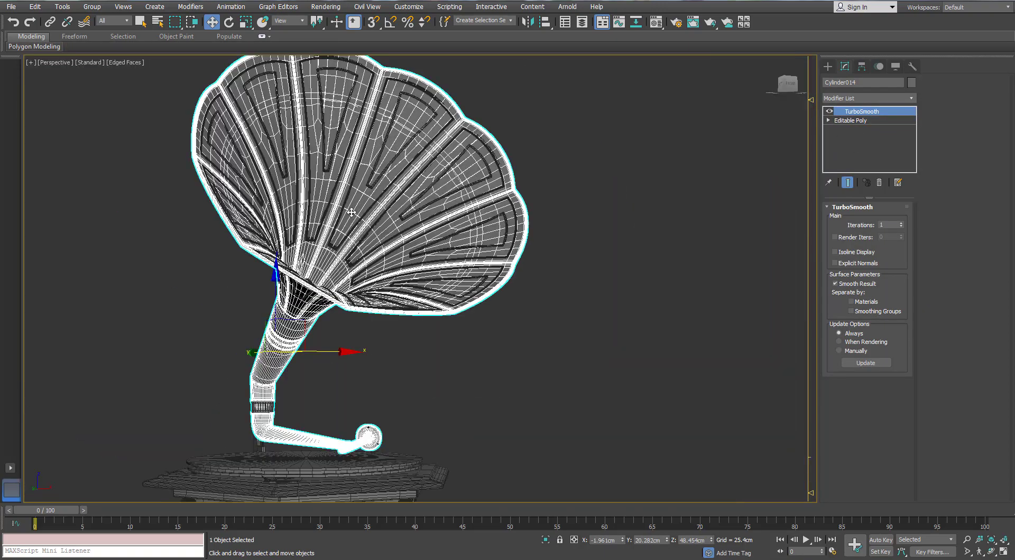
# Examine the shaded horn, tube and base from several sides with the edge overlay hidden.
pyautogui.press('F4')
pyautogui.scroll(5, 397, 210)
pyautogui.keyDown('alt'); pyautogui.moveTo(397, 209); pyautogui.dragTo(474, 215, button='middle'); pyautogui.keyUp('alt')
pyautogui.scroll(-6, 376, 238)
pyautogui.scroll(5, 347, 321)
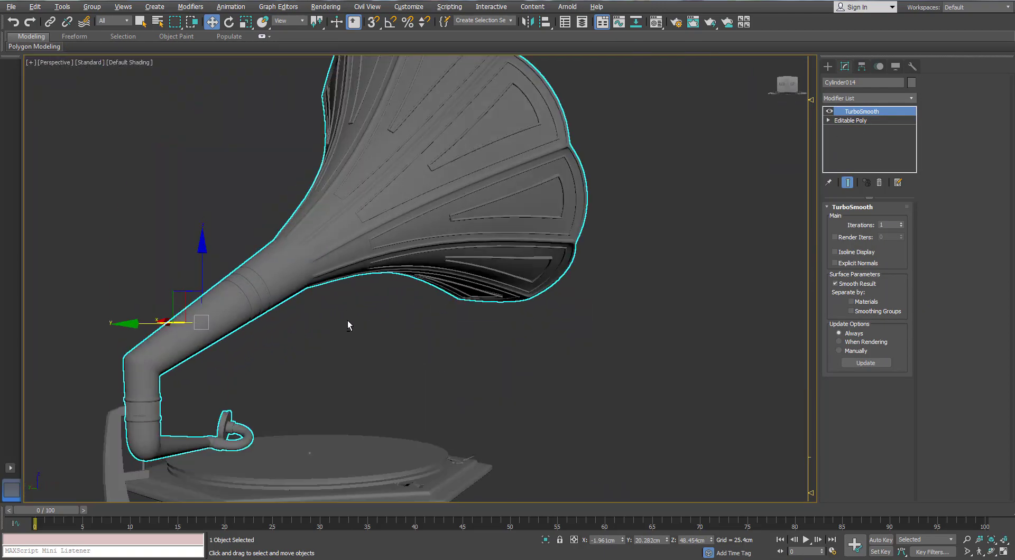
pyautogui.moveTo(347, 321); pyautogui.dragTo(387, 205, button='middle')
pyautogui.keyDown('alt'); pyautogui.moveTo(387, 205); pyautogui.dragTo(378, 227, button='middle'); pyautogui.keyUp('alt')
pyautogui.scroll(5, 378, 228)
pyautogui.scroll(-4, 378, 227)
# Isolate the round turntable on top of the base and select its top and bottom centre vertices.
pyautogui.press('F4')
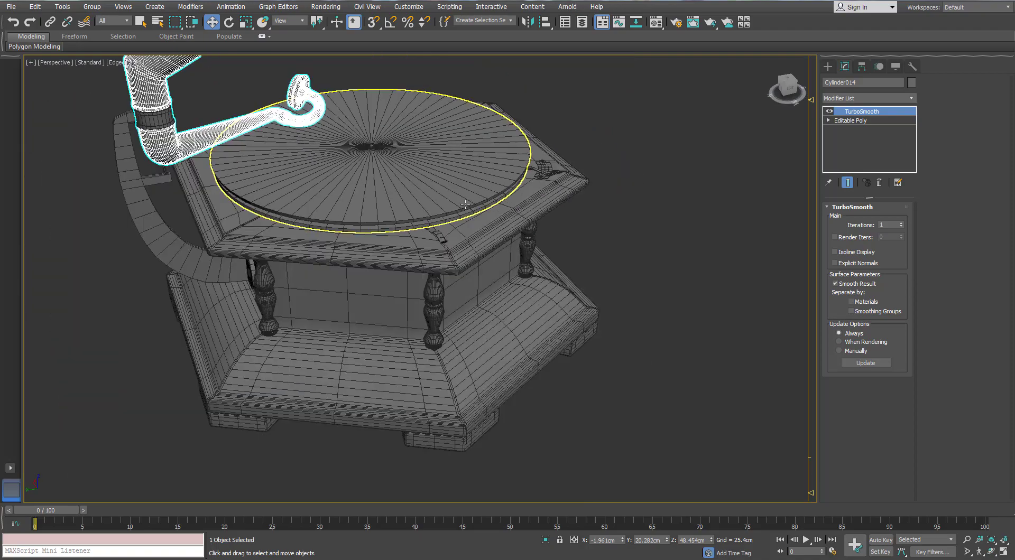
pyautogui.click(462, 207)
pyautogui.hotkey('alt', 'q')
pyautogui.keyDown('alt'); pyautogui.moveTo(462, 207); pyautogui.dragTo(421, 234, button='middle'); pyautogui.keyUp('alt')
pyautogui.press('1')
pyautogui.click(422, 221)
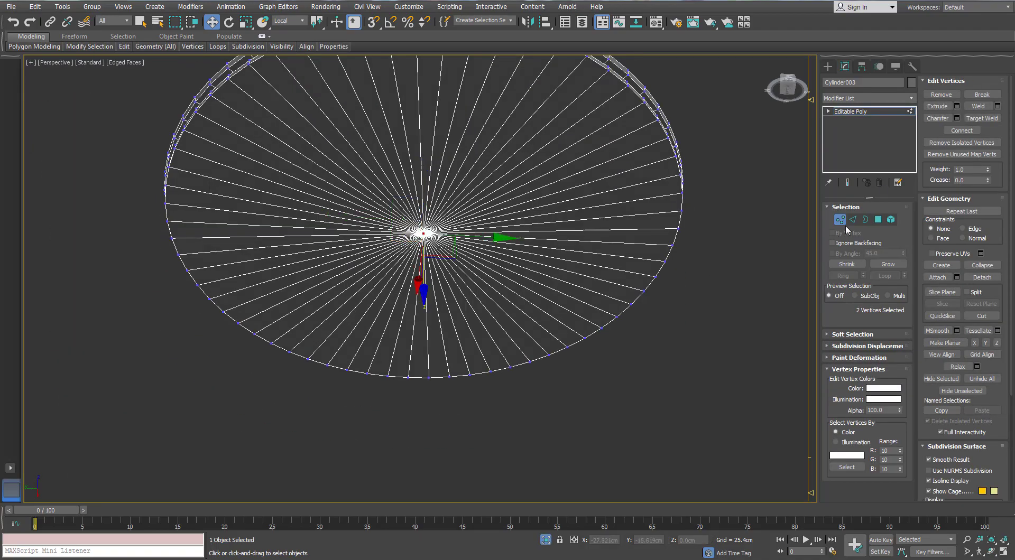
# Convert the selection to the turntable's top and bottom polygons and inset them by 0.275 cm.
pyautogui.keyDown('ctrl'); pyautogui.click(878, 219); pyautogui.keyUp('ctrl')
pyautogui.click(901, 406)
pyautogui.keyDown('alt'); pyautogui.moveTo(428, 317); pyautogui.dragTo(427, 296, button='middle'); pyautogui.keyUp('alt')
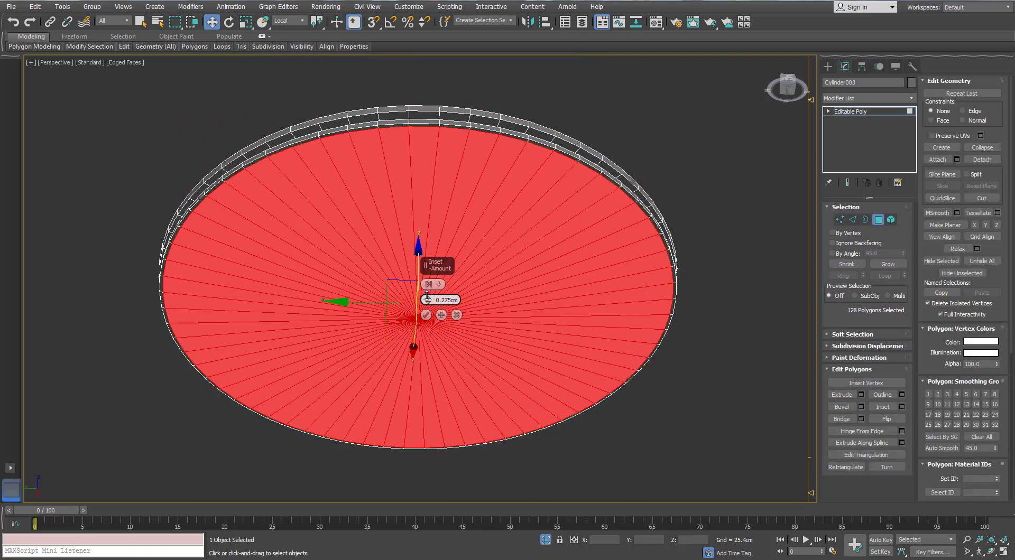
pyautogui.keyDown('alt'); pyautogui.moveTo(395, 200); pyautogui.dragTo(265, 162, button='middle'); pyautogui.keyUp('alt')
# Connect the turntable's vertical side edges with 2 pinched segments to add support loops around its rims.
pyautogui.click(852, 220)
pyautogui.keyDown('alt'); pyautogui.moveTo(607, 227); pyautogui.dragTo(596, 207, button='middle'); pyautogui.keyUp('alt')
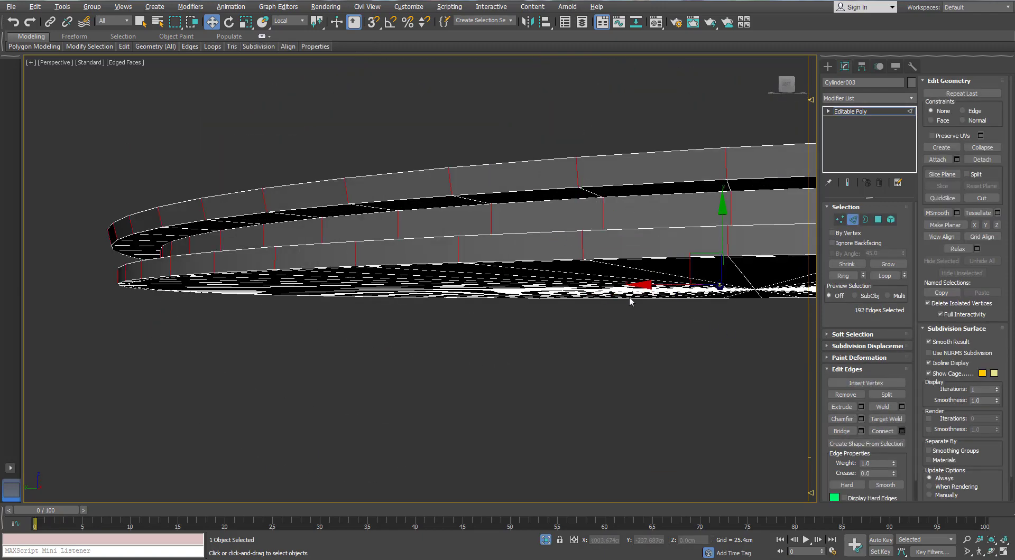
pyautogui.hotkey('ctrl', 'shift', 'e')
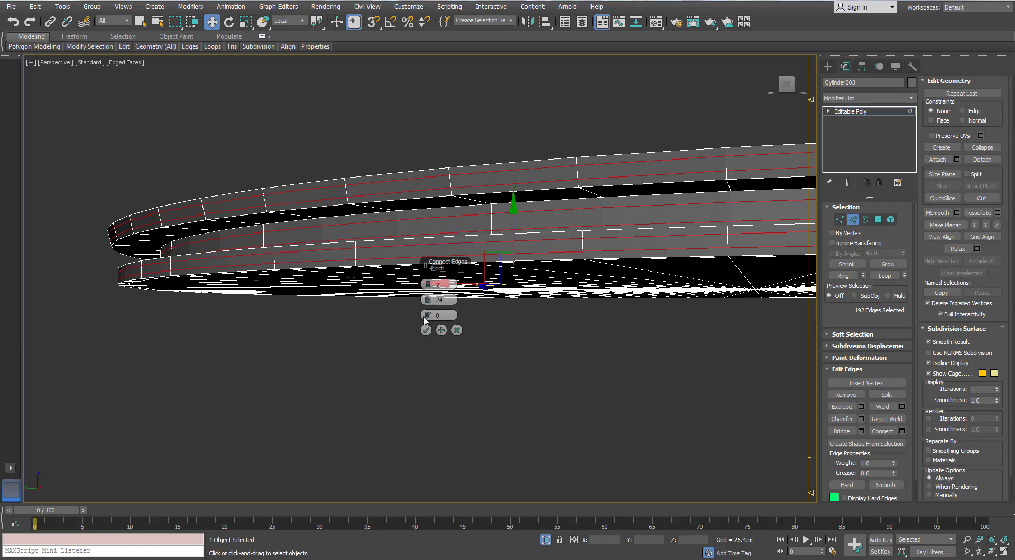
pyautogui.keyDown('alt'); pyautogui.moveTo(434, 297); pyautogui.dragTo(433, 373, button='middle'); pyautogui.keyUp('alt')
pyautogui.click(363, 474)
pyautogui.scroll(5, 363, 474)
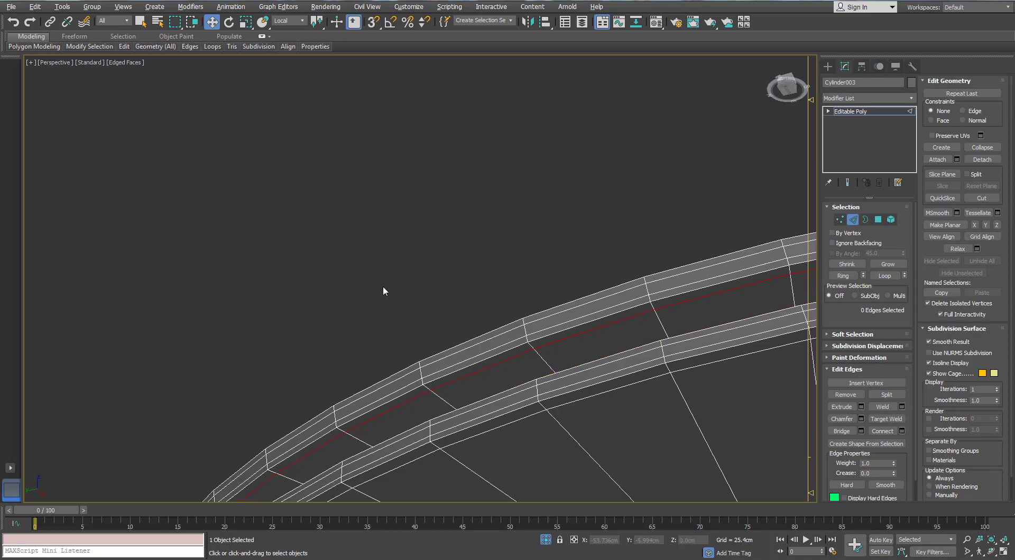
pyautogui.hotkey('shift', 'z')
pyautogui.hotkey('shift', 'z')
pyautogui.hotkey('shift', 'z')
pyautogui.hotkey('shift', 'z')
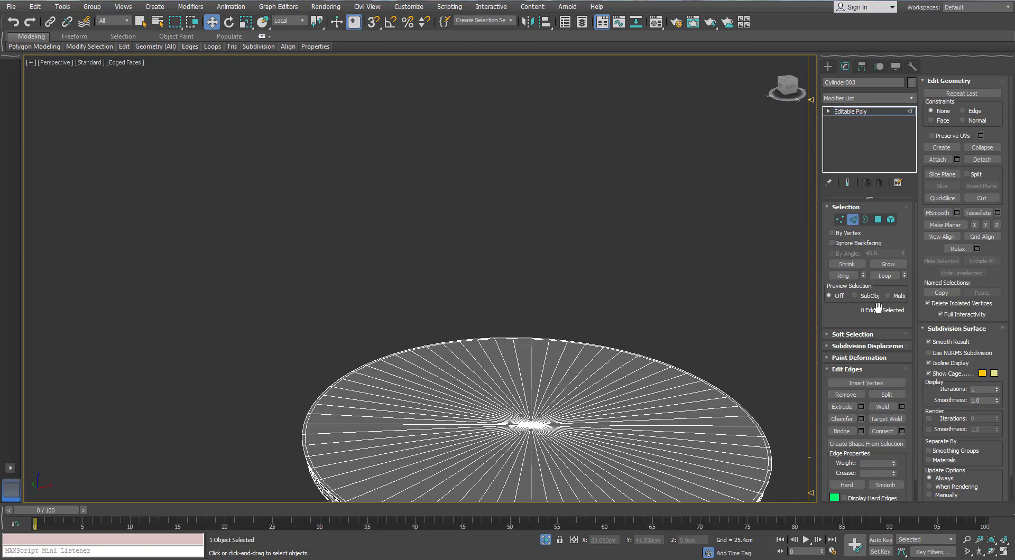
# Apply TurboSmooth to the isolated turntable and hide the edge overlay.
pyautogui.click(853, 219)
pyautogui.click(911, 98)
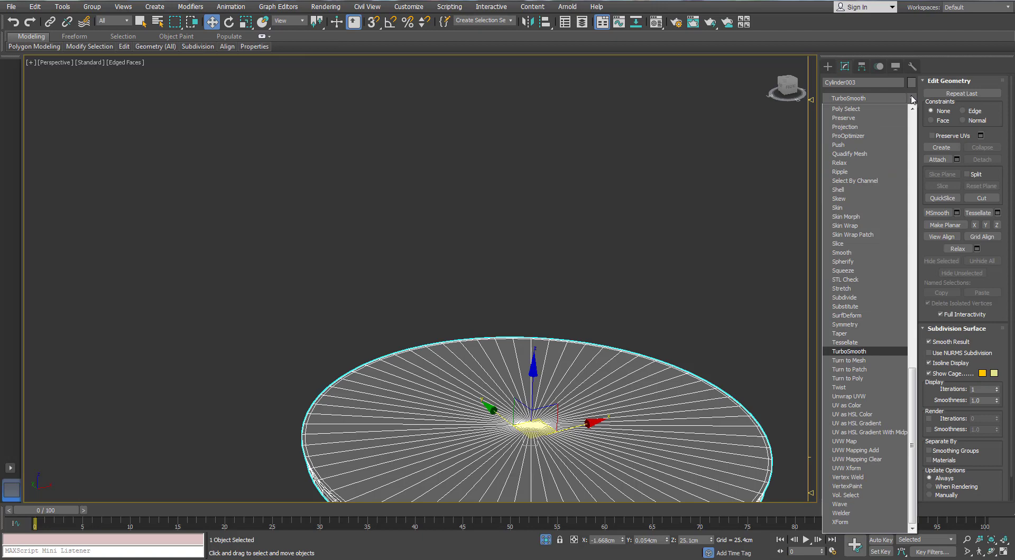
pyautogui.click(849, 351)
pyautogui.scroll(-3, 652, 294)
pyautogui.scroll(5, 516, 359)
pyautogui.press('F4')
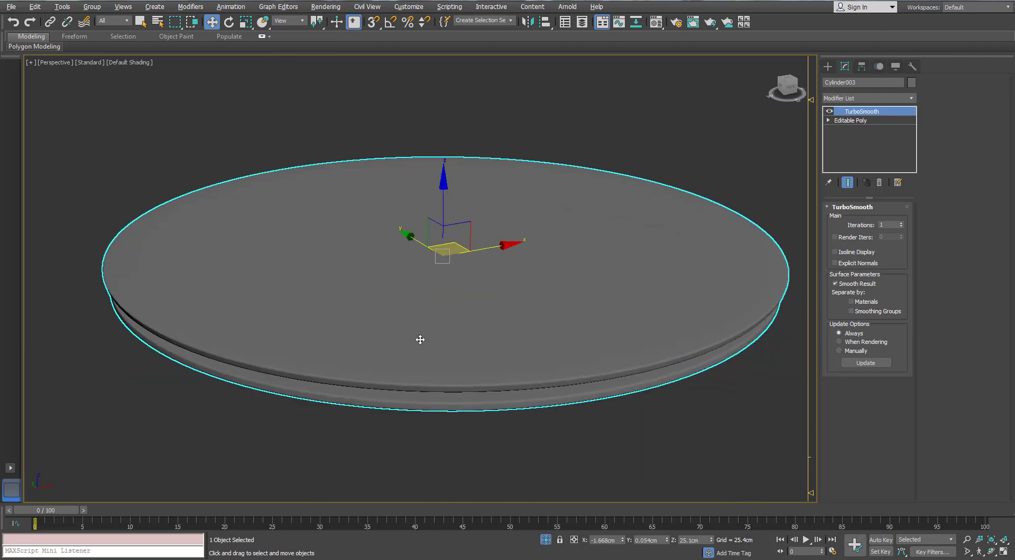
# Exit isolation and examine the turntable, base and small top plates with the edge overlay shown.
pyautogui.hotkey('shift', 'z')
pyautogui.hotkey('shift', 'z')
pyautogui.hotkey('shift', 'z')
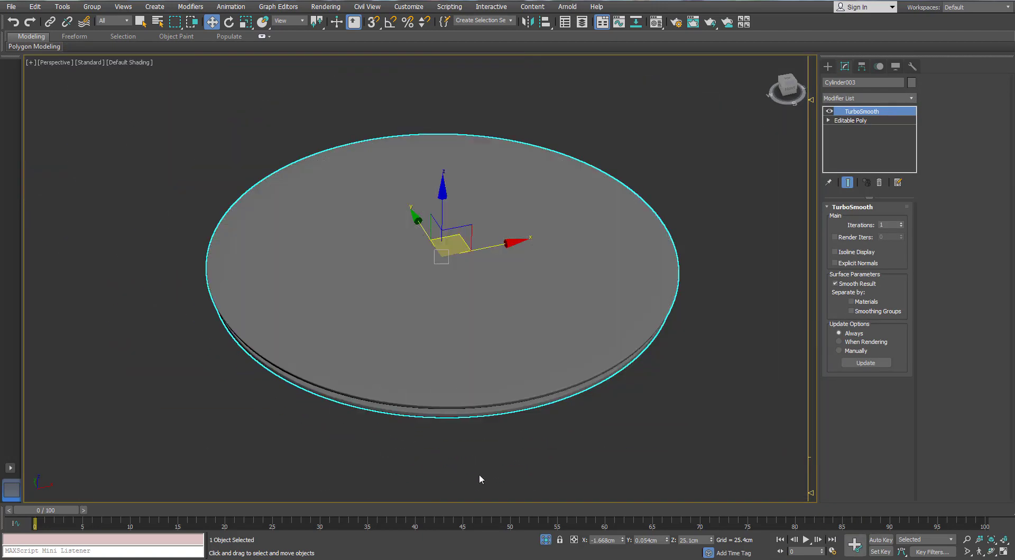
pyautogui.click(546, 540)
pyautogui.scroll(2, 418, 222)
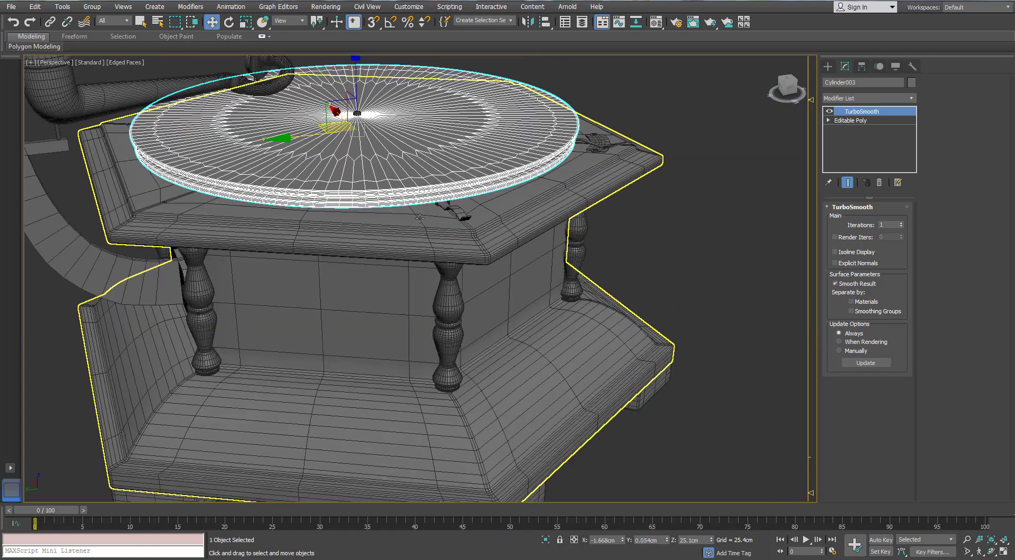
pyautogui.press('F4')
pyautogui.scroll(-4, 410, 272)
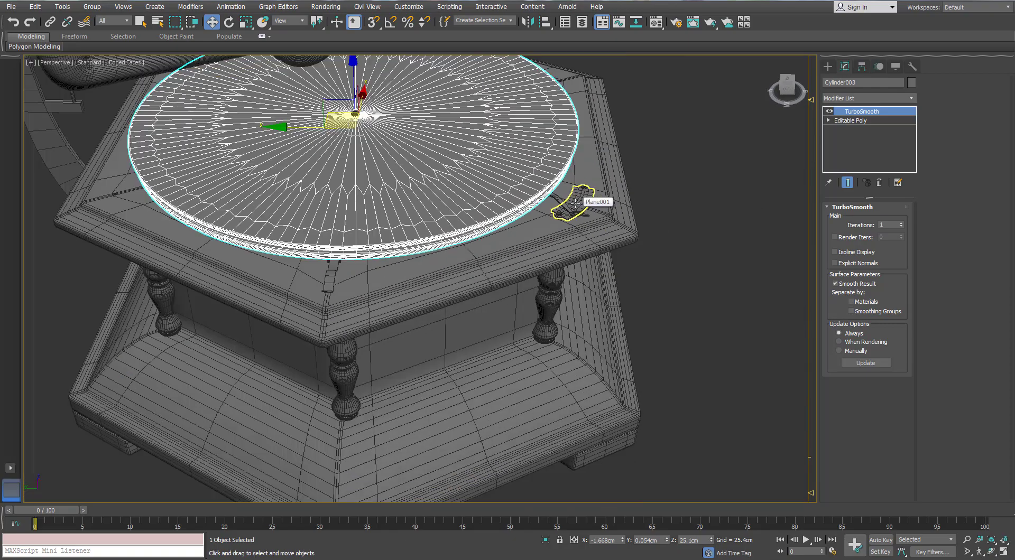
# Isolate the curved support arm and return to its Editable Poly level below the Symmetry modifier.
pyautogui.hotkey('ctrl', 'd')
pyautogui.keyDown('alt'); pyautogui.moveTo(385, 190); pyautogui.dragTo(239, 202, button='middle'); pyautogui.keyUp('alt')
pyautogui.scroll(4, 239, 202)
pyautogui.click(267, 222)
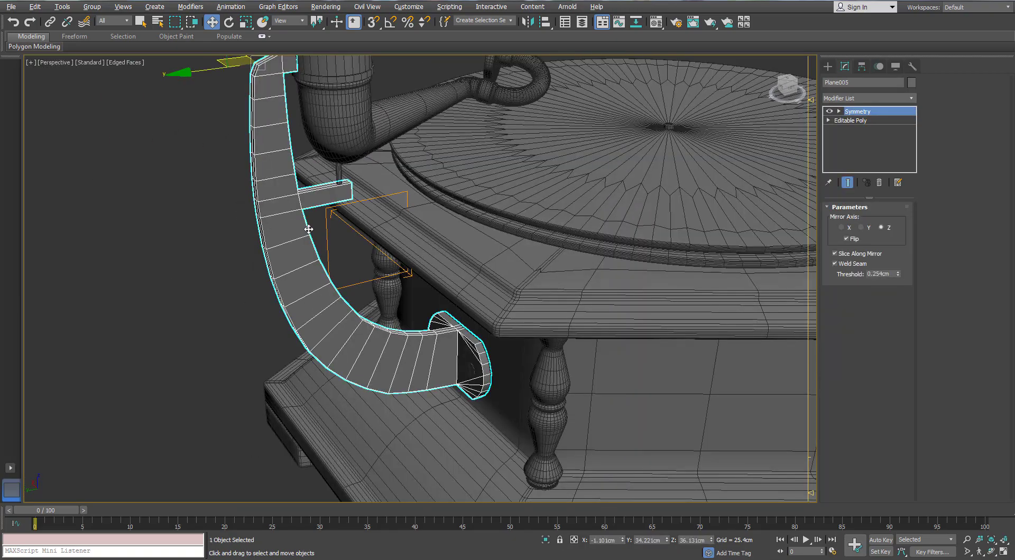
pyautogui.hotkey('alt', 'q')
pyautogui.click(850, 121)
pyautogui.keyDown('alt'); pyautogui.moveTo(476, 238); pyautogui.dragTo(433, 211, button='middle'); pyautogui.keyUp('alt')
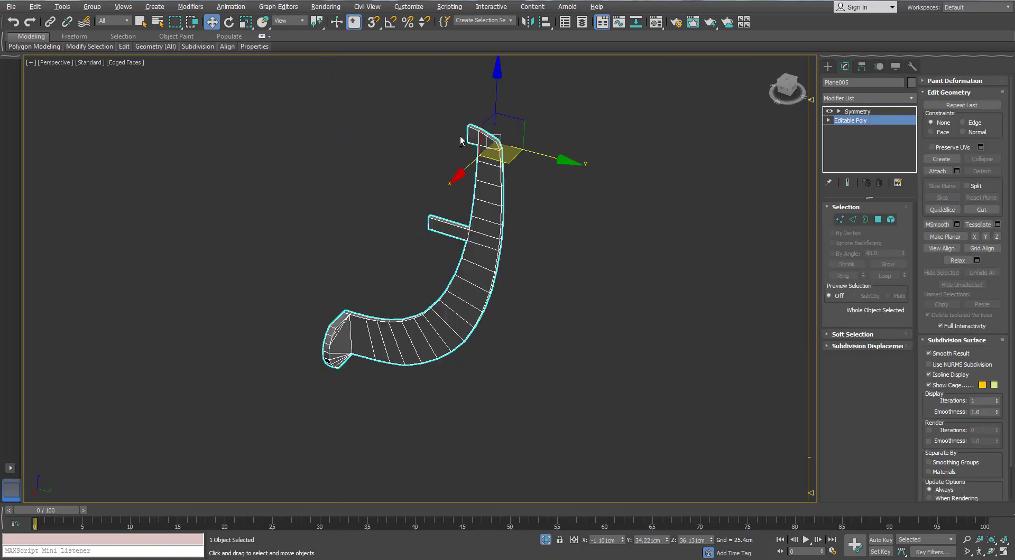
# Add SwiftLoop support loops around the arm's top hook and along both long sides of the arm.
pyautogui.scroll(5, 432, 141)
pyautogui.moveTo(126, 48)
pyautogui.moveTo(592, 82); pyautogui.dragTo(580, 159, button='middle')
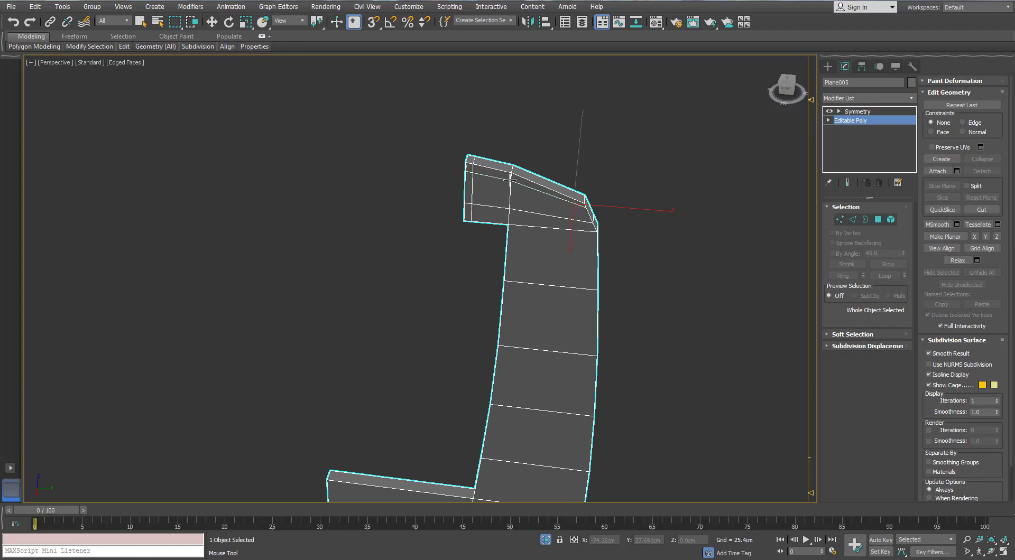
pyautogui.moveTo(512, 137); pyautogui.dragTo(516, 84, button='middle')
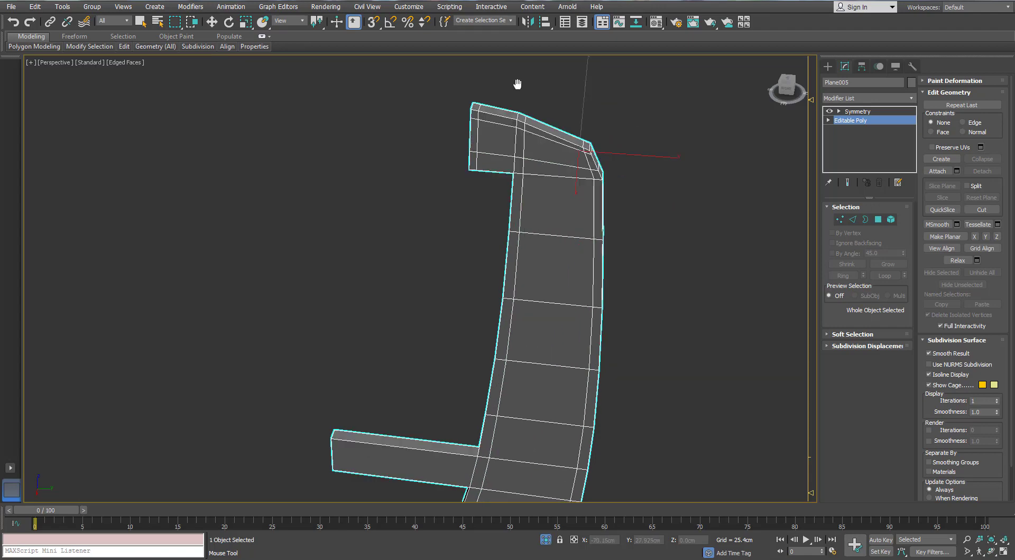
# Target-weld the extra loop vertices on the foot plate's curved rim onto the neighbouring rim vertices.
pyautogui.scroll(-5, 516, 84)
pyautogui.moveTo(413, 278); pyautogui.dragTo(333, 317, button='middle')
pyautogui.scroll(4, 399, 310)
pyautogui.scroll(2, 398, 310)
pyautogui.scroll(-3, 487, 192)
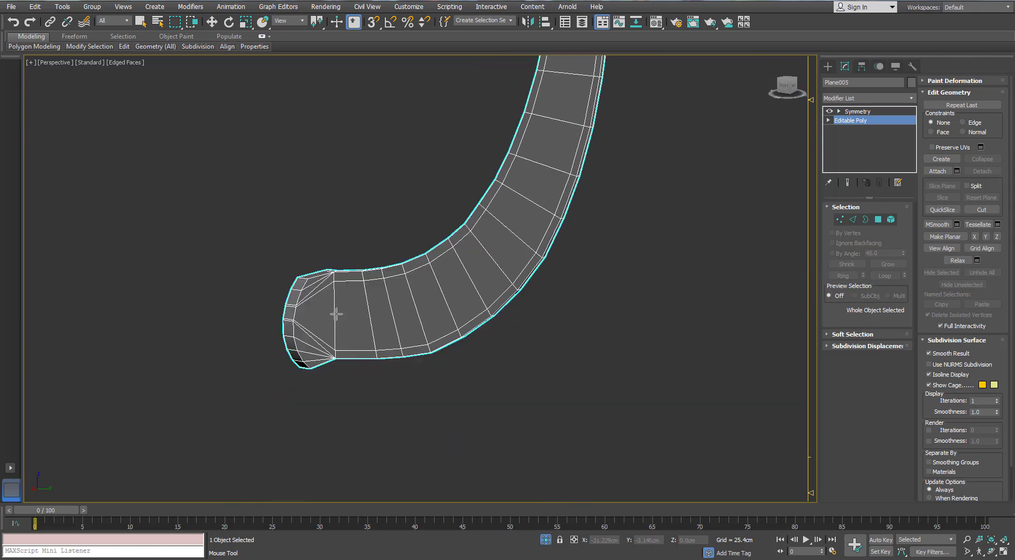
pyautogui.scroll(5, 327, 263)
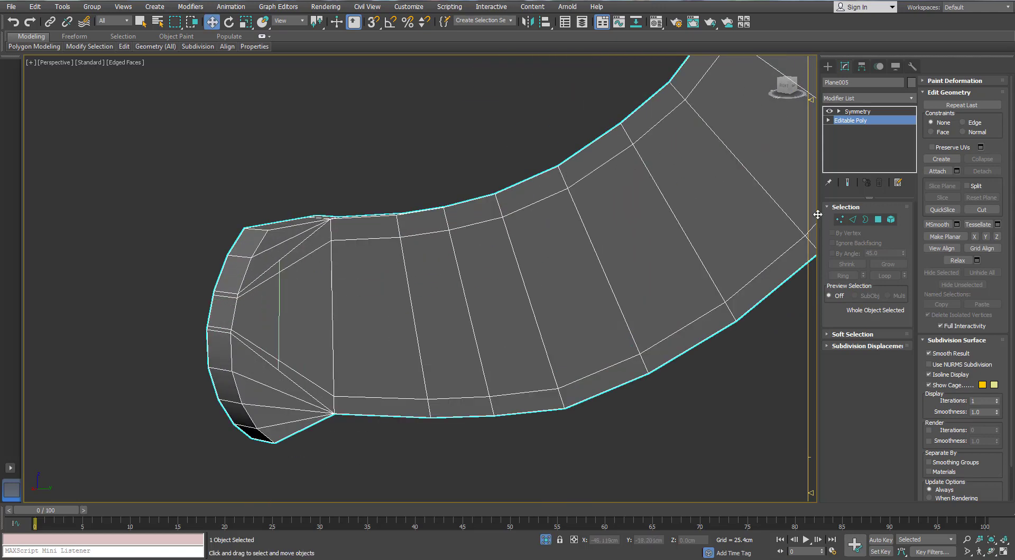
pyautogui.press('1')
pyautogui.scroll(2, 230, 299)
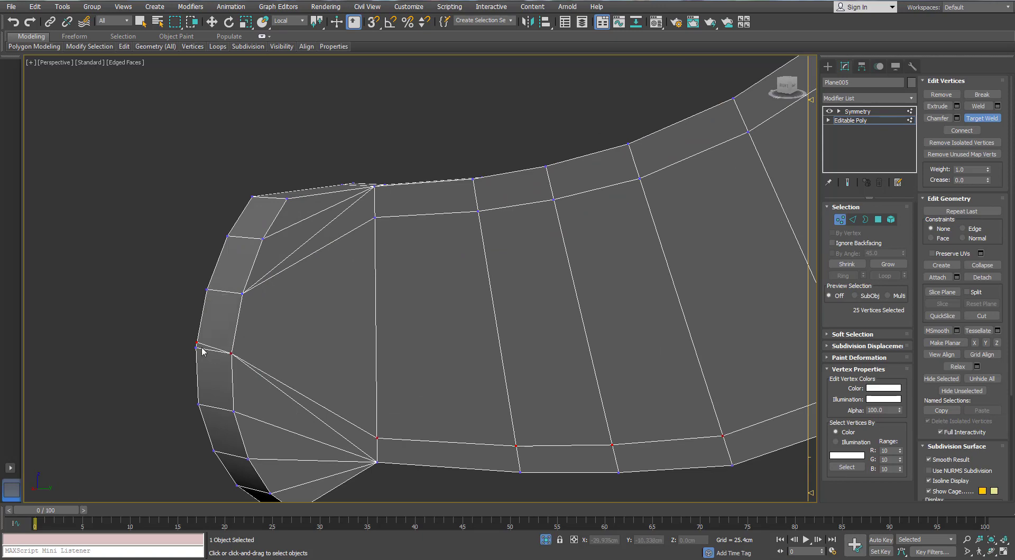
pyautogui.click(153, 287)
pyautogui.scroll(-4, 417, 248)
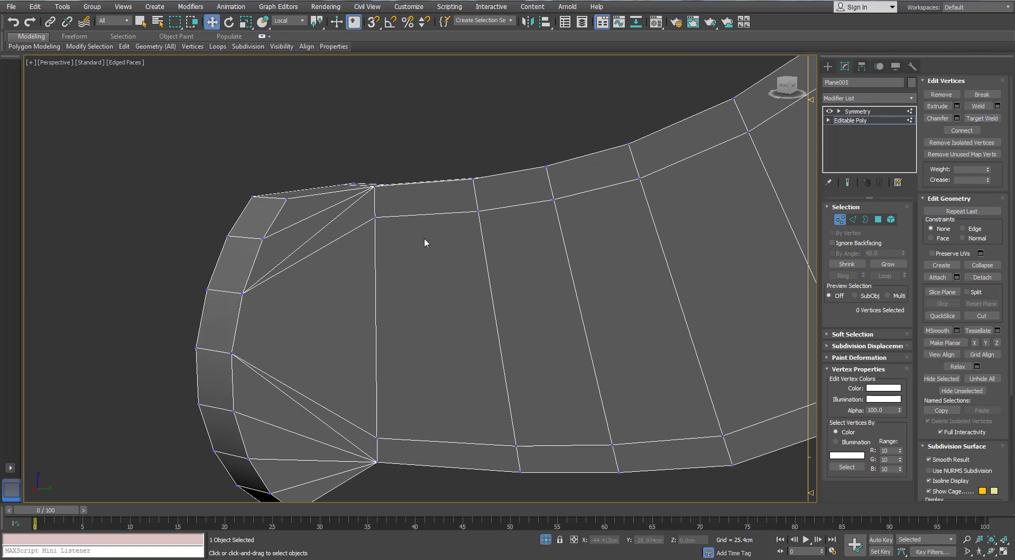
# Add SwiftLoop support loops where the arm meets the foot plate and around the plate's thickness.
pyautogui.moveTo(155, 46)
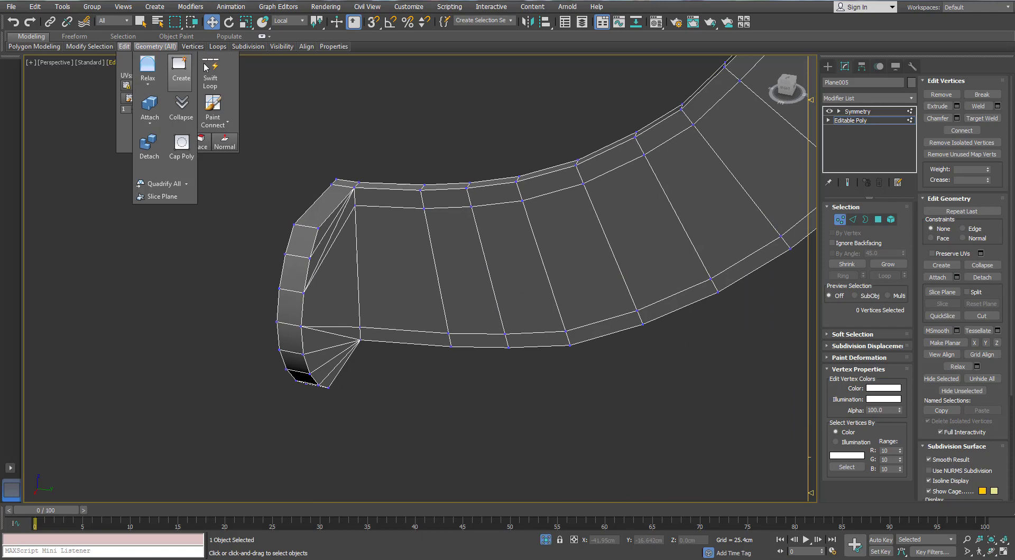
pyautogui.click(358, 194)
pyautogui.keyDown('alt'); pyautogui.moveTo(359, 195); pyautogui.dragTo(319, 239, button='middle'); pyautogui.keyUp('alt')
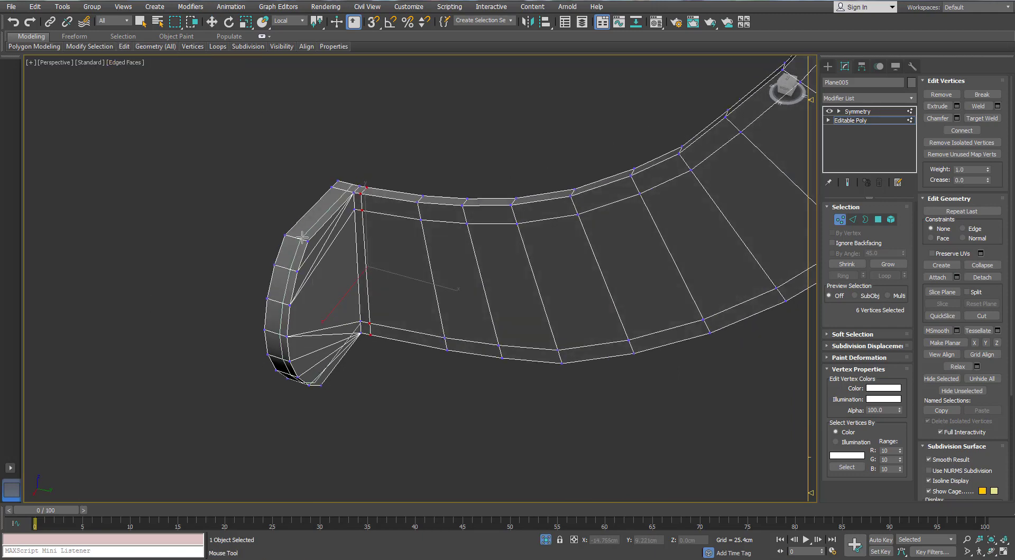
pyautogui.scroll(-3, 352, 215)
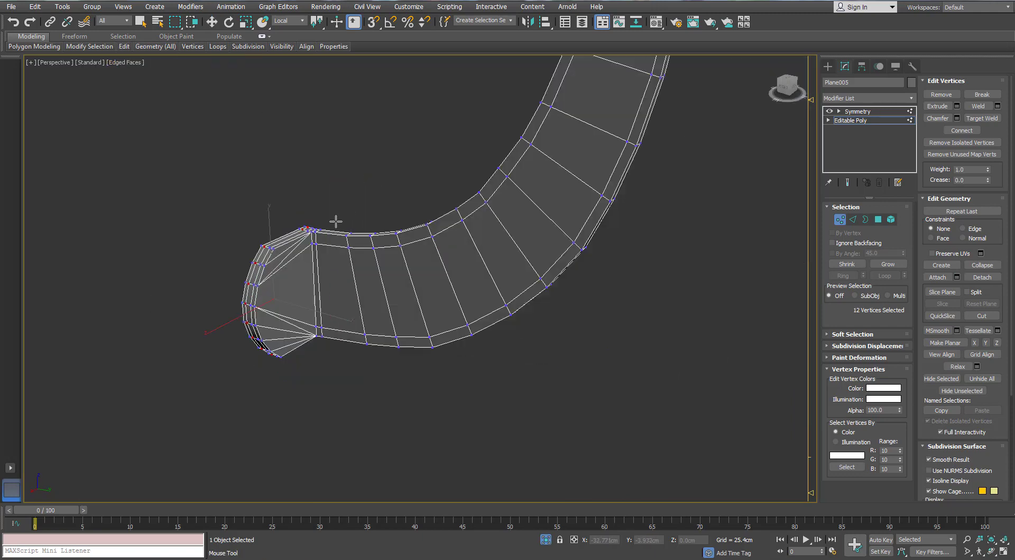
pyautogui.scroll(4, 335, 220)
pyautogui.keyDown('alt'); pyautogui.moveTo(335, 220); pyautogui.dragTo(278, 206, button='middle'); pyautogui.keyUp('alt')
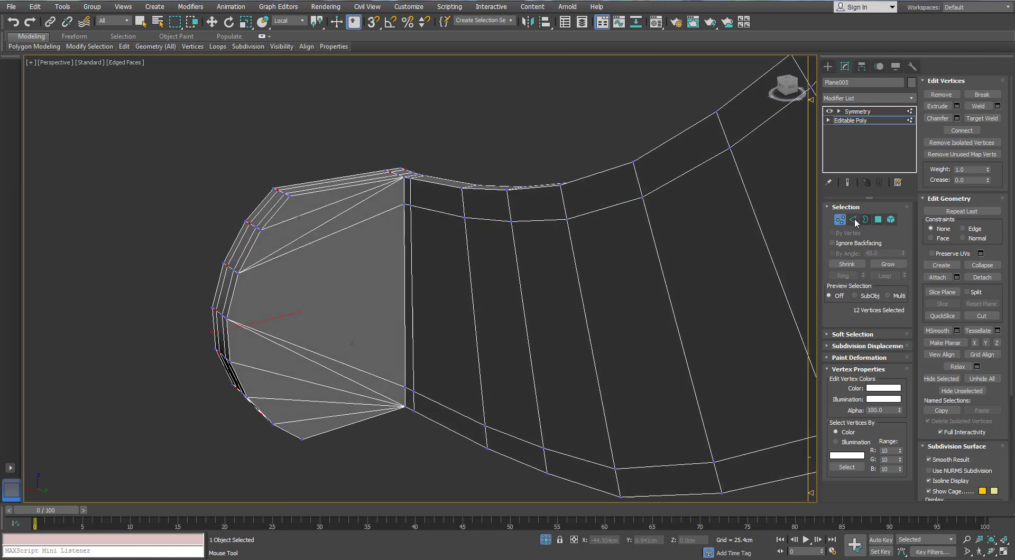
# Select the edges across the foot plate's face and connect them with 2 segments at a pinch of 93.
pyautogui.click(852, 219)
pyautogui.keyDown('alt'); pyautogui.moveTo(335, 164); pyautogui.dragTo(358, 449, button='middle'); pyautogui.keyUp('alt')
pyautogui.press('w')
pyautogui.click(343, 464)
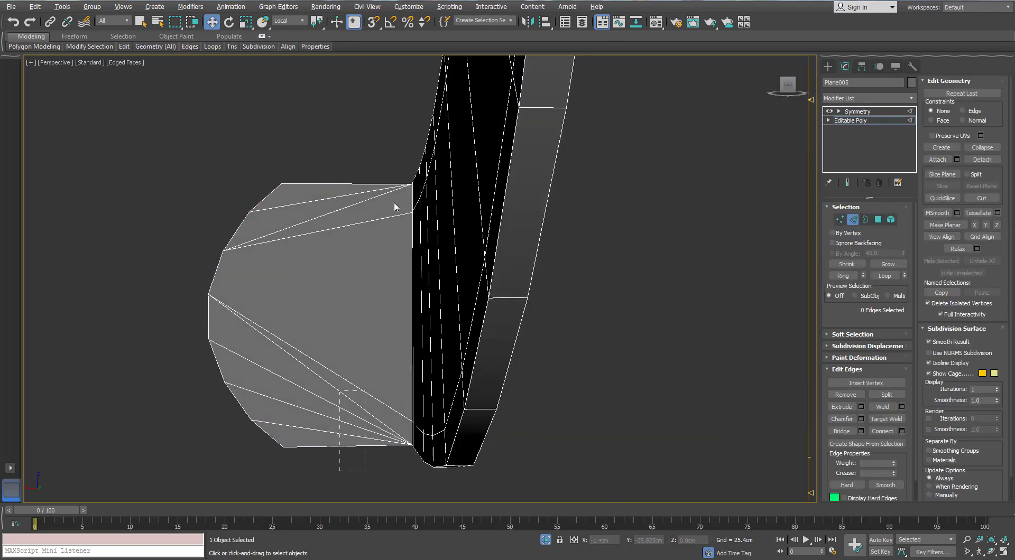
pyautogui.moveTo(340, 470); pyautogui.dragTo(340, 470)
pyautogui.hotkey('ctrl', 'shift', 'e')
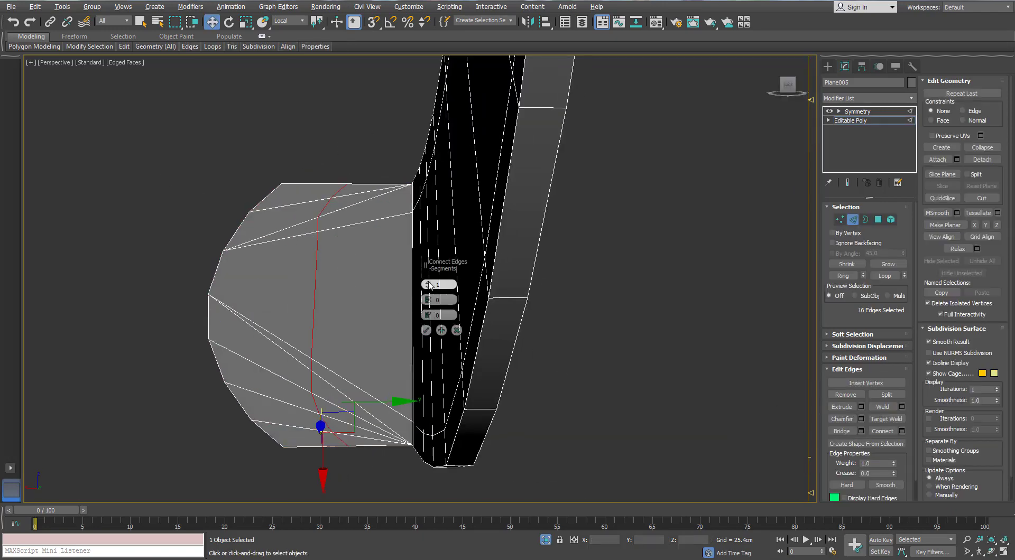
pyautogui.moveTo(442, 162); pyautogui.dragTo(433, 557)
pyautogui.moveTo(428, 300); pyautogui.dragTo(429, 315)
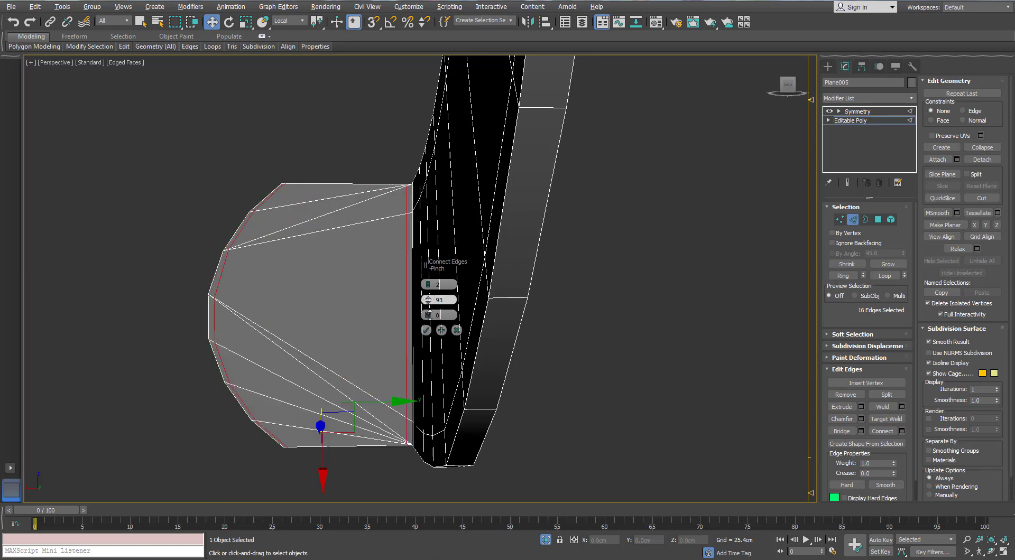
pyautogui.keyDown('alt'); pyautogui.moveTo(375, 372); pyautogui.dragTo(403, 371, button='middle'); pyautogui.keyUp('alt')
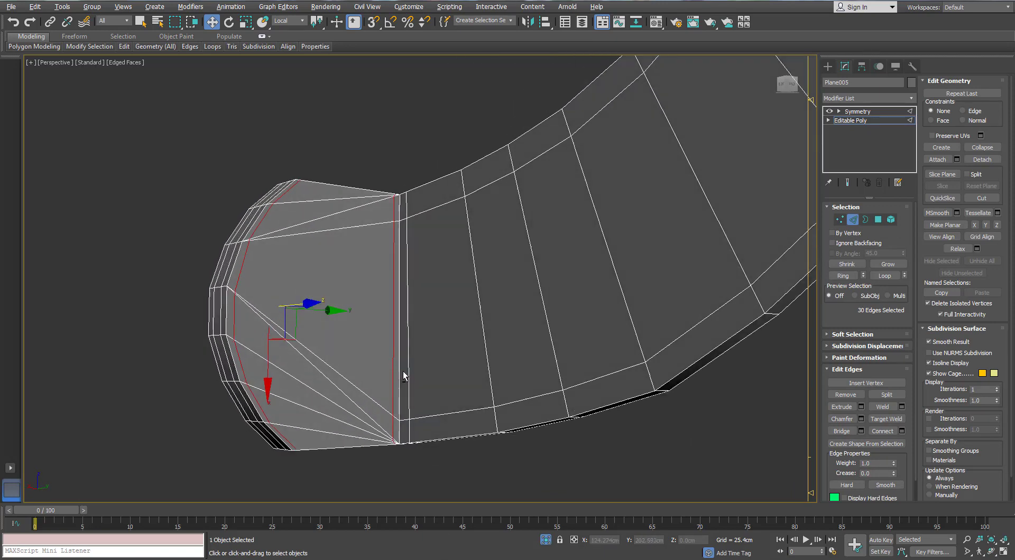
# Add support loops across the foot plate's straight rim and beside the arm, and set the Symmetry weld threshold to 0.178 cm.
pyautogui.click(372, 306)
pyautogui.keyDown('alt'); pyautogui.moveTo(372, 305); pyautogui.dragTo(767, 153, button='middle'); pyautogui.keyUp('alt')
pyautogui.press('2')
pyautogui.scroll(-5, 381, 294)
pyautogui.moveTo(155, 47)
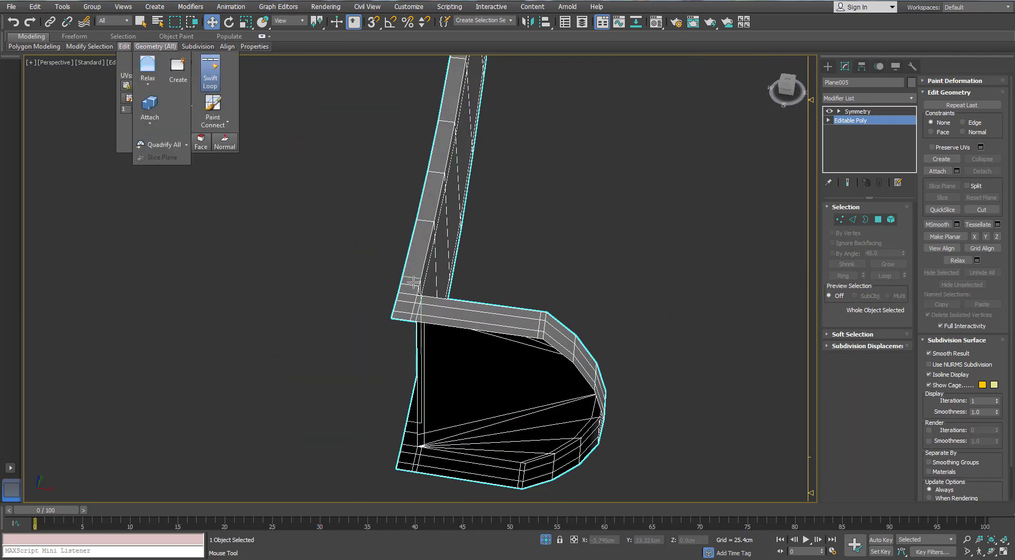
pyautogui.click(856, 111)
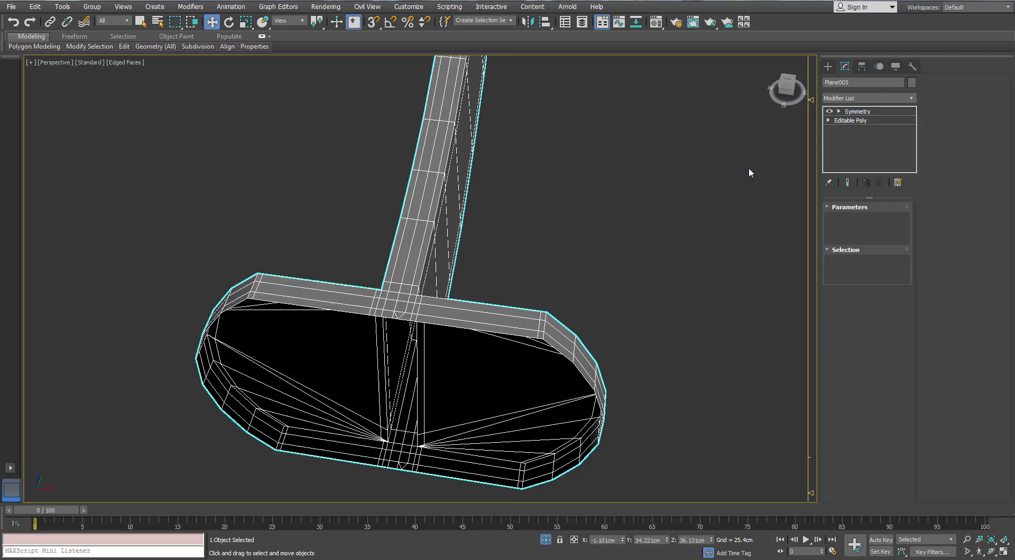
pyautogui.scroll(3, 418, 312)
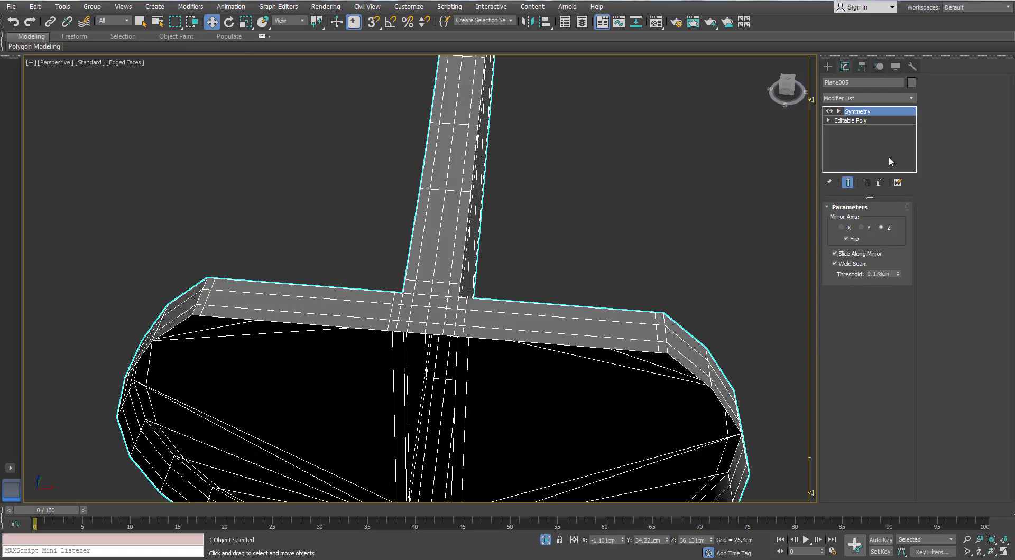
# Apply TurboSmooth above the arm's Symmetry modifier and inspect the smoothed foot plate with the edge overlay hidden.
pyautogui.click(866, 98)
pyautogui.scroll(-10, 867, 317)
pyautogui.click(856, 353)
pyautogui.press('F4')
pyautogui.scroll(-3, 480, 282)
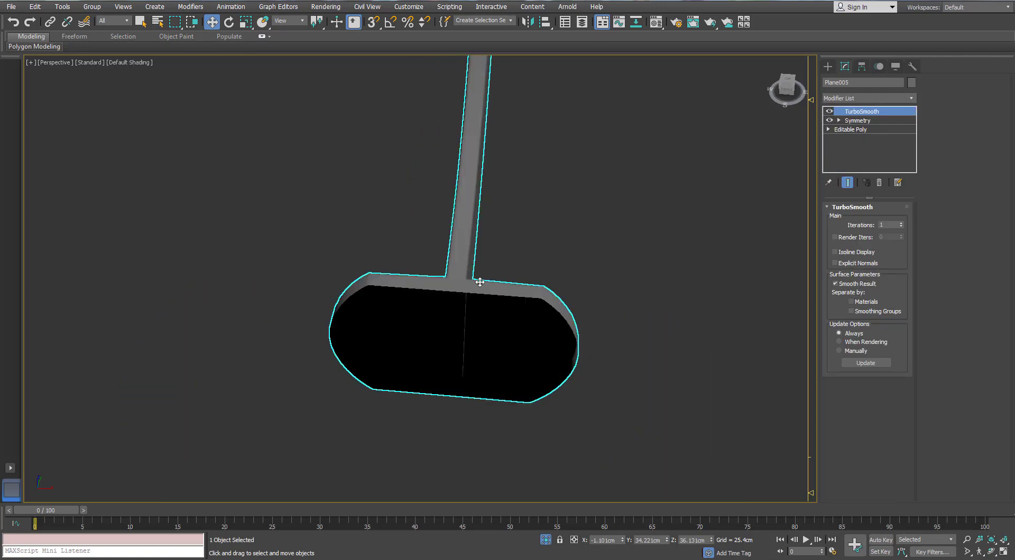
pyautogui.keyDown('alt'); pyautogui.moveTo(480, 282); pyautogui.dragTo(348, 249, button='middle'); pyautogui.keyUp('alt')
pyautogui.scroll(4, 351, 231)
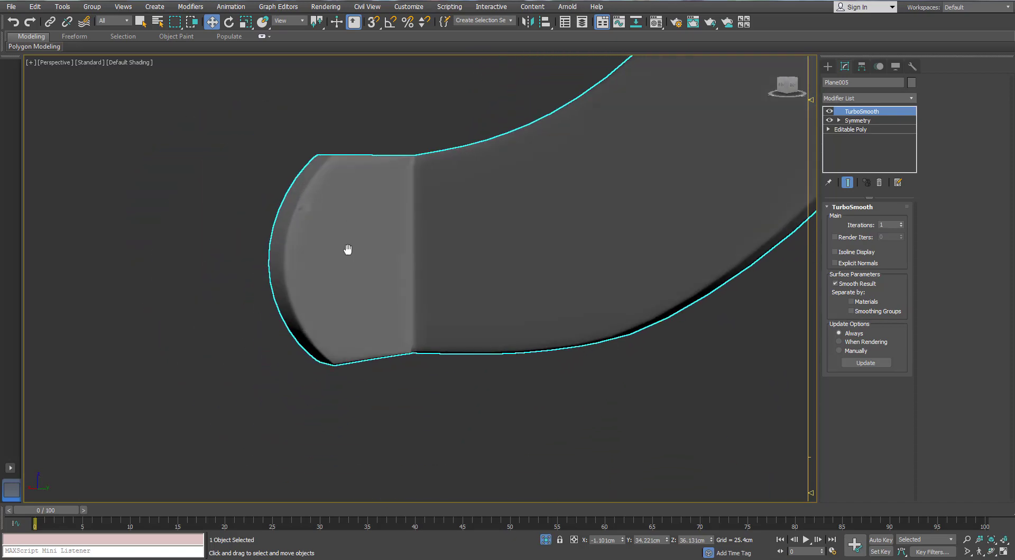
pyautogui.scroll(3, 348, 249)
pyautogui.press('F4')
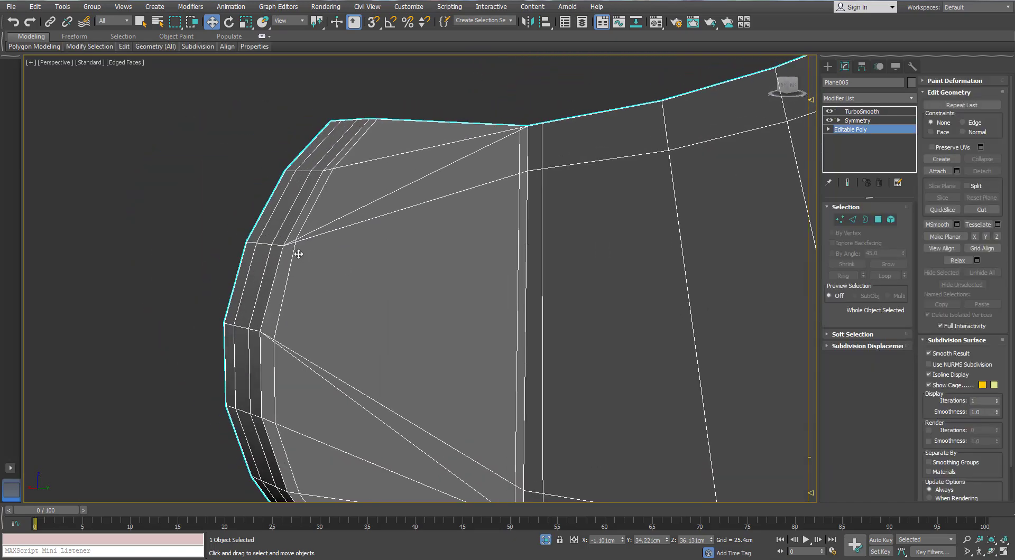
# Target-weld the doubled vertices along the foot plate's inner face loop and return to the TurboSmooth level.
pyautogui.scroll(2, 296, 253)
pyautogui.click(839, 219)
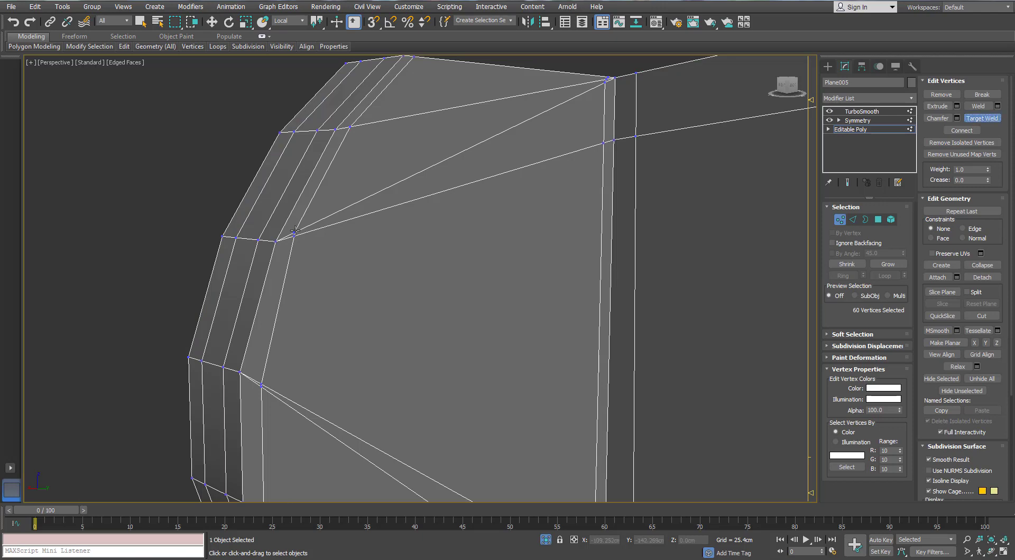
pyautogui.click(839, 220)
pyautogui.click(862, 111)
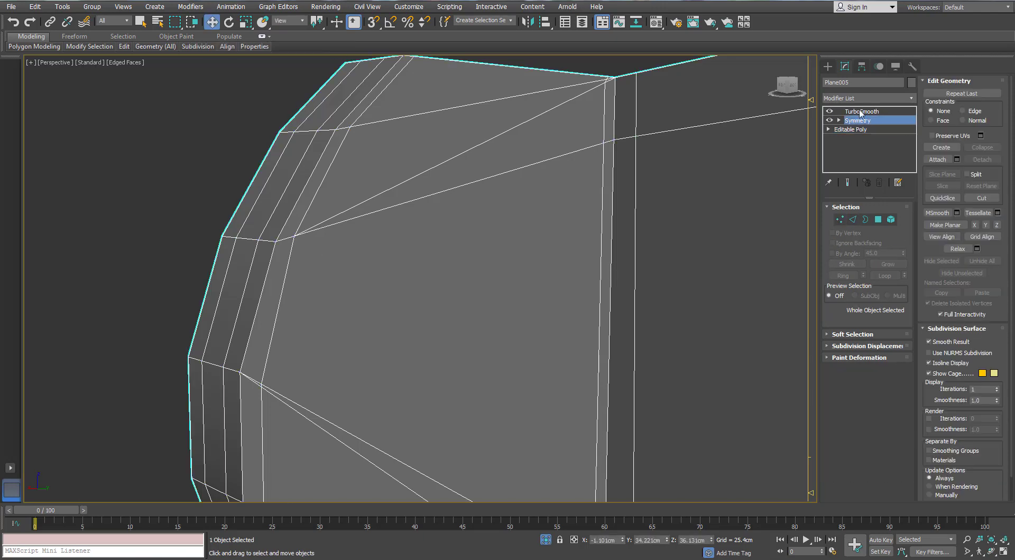
pyautogui.scroll(-3, 467, 241)
pyautogui.scroll(2, 384, 268)
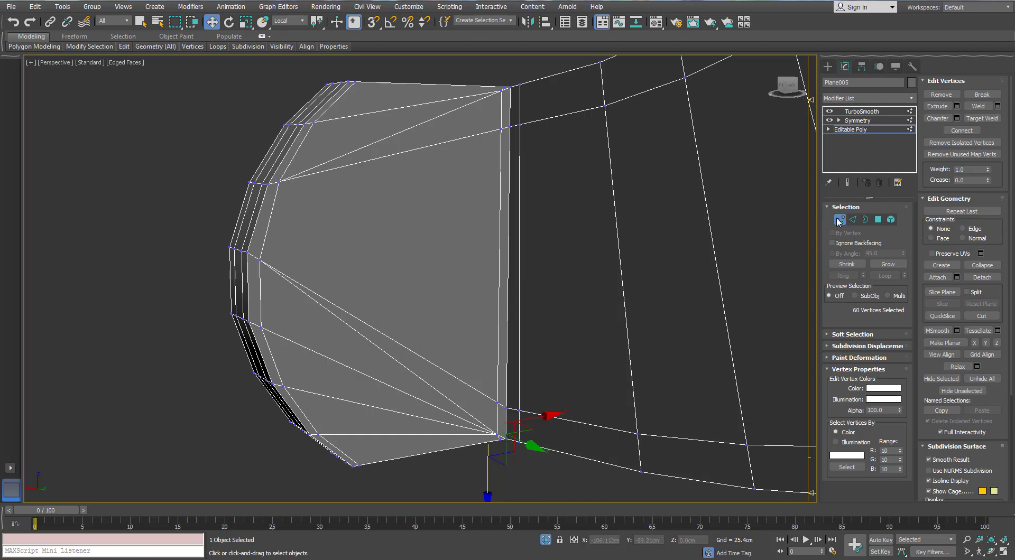
pyautogui.click(839, 219)
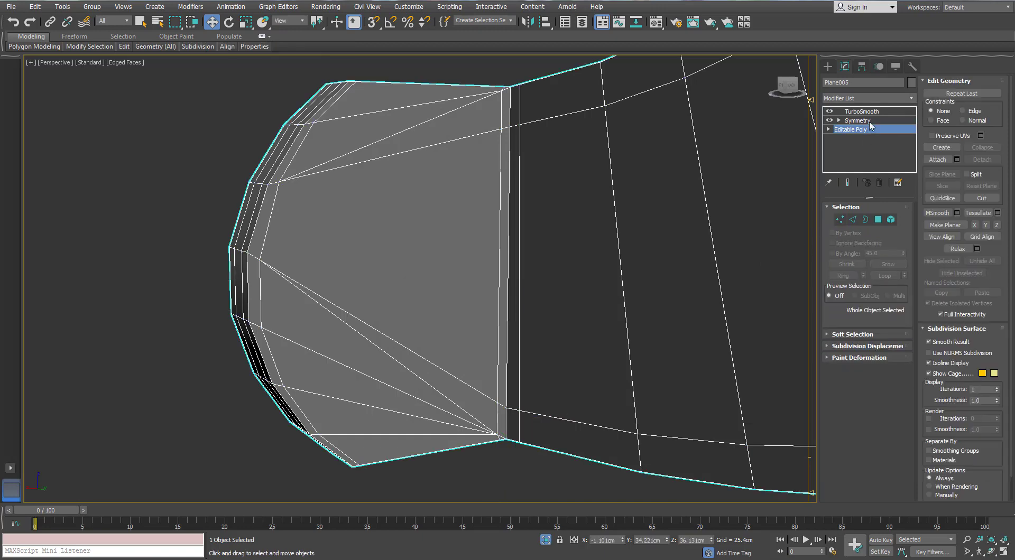
pyautogui.click(861, 111)
pyautogui.scroll(-4, 460, 175)
pyautogui.scroll(-3, 502, 173)
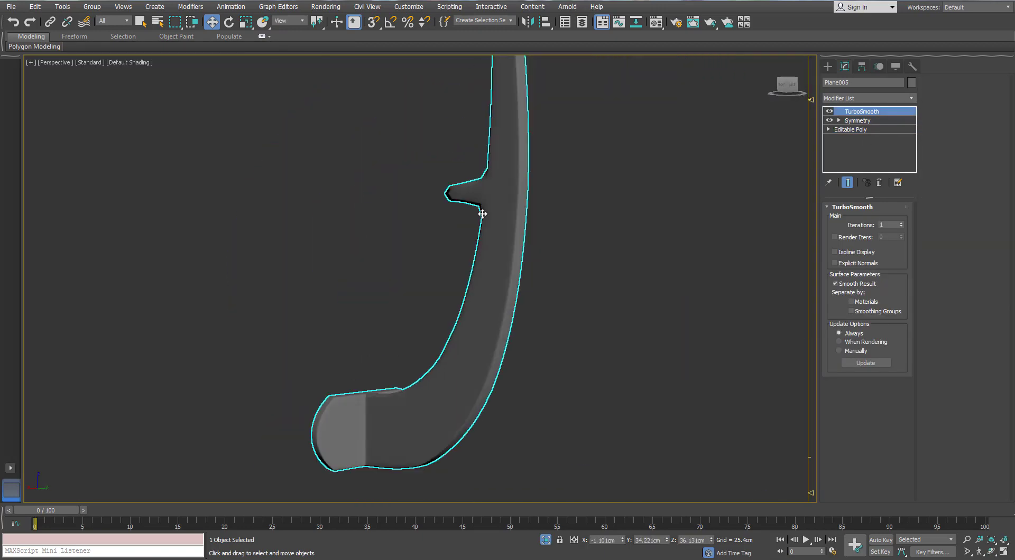
# Add SwiftLoop support loops along the arm's side peg, at its end and around its junction, and return to TurboSmooth.
pyautogui.scroll(3, 480, 211)
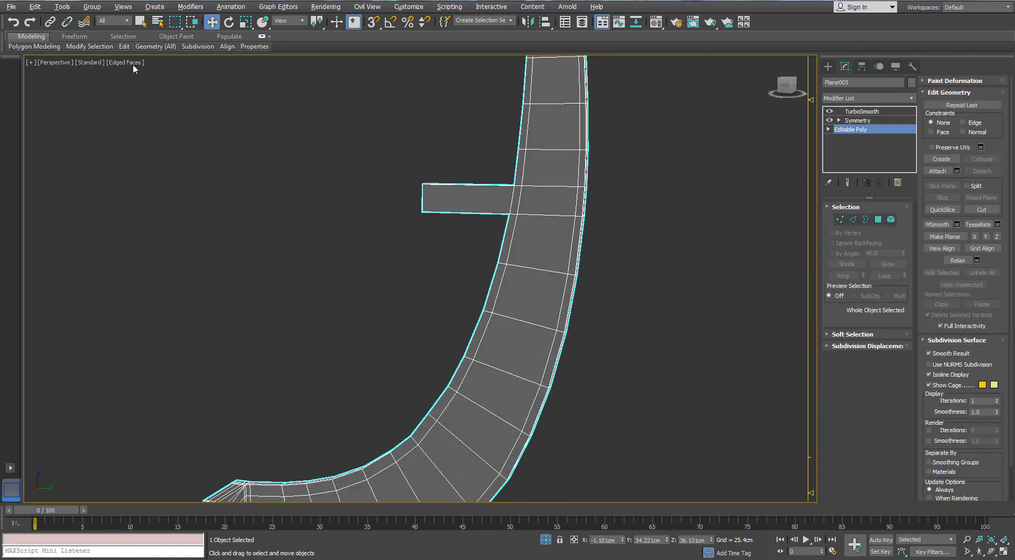
pyautogui.moveTo(155, 47)
pyautogui.click(210, 74)
pyautogui.scroll(2, 427, 180)
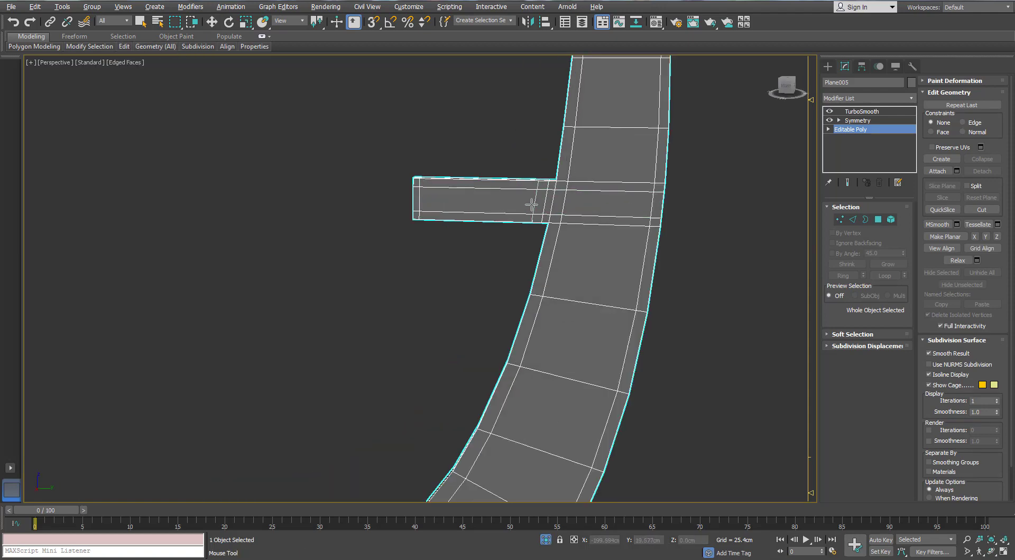
pyautogui.scroll(-2, 531, 205)
pyautogui.scroll(3, 516, 215)
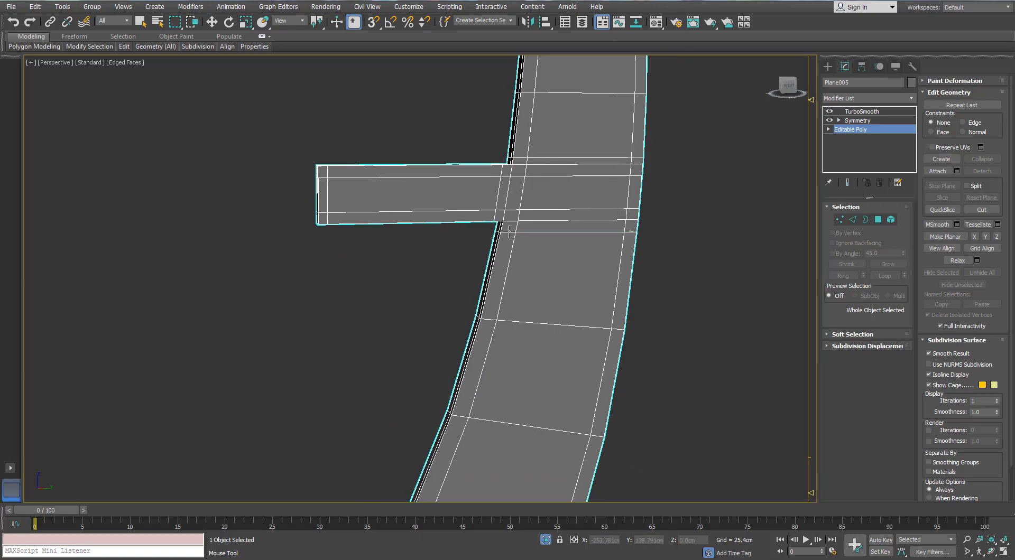
pyautogui.keyDown('alt'); pyautogui.moveTo(378, 210); pyautogui.dragTo(291, 177, button='middle'); pyautogui.keyUp('alt')
pyautogui.moveTo(291, 177); pyautogui.dragTo(317, 212, button='middle')
pyautogui.click(869, 122)
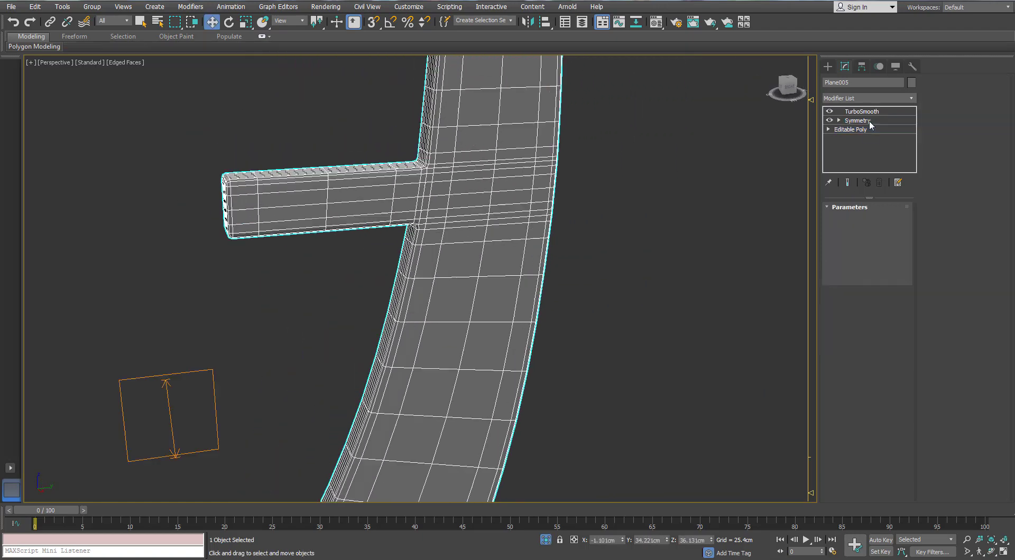
pyautogui.click(861, 111)
pyautogui.scroll(-6, 523, 228)
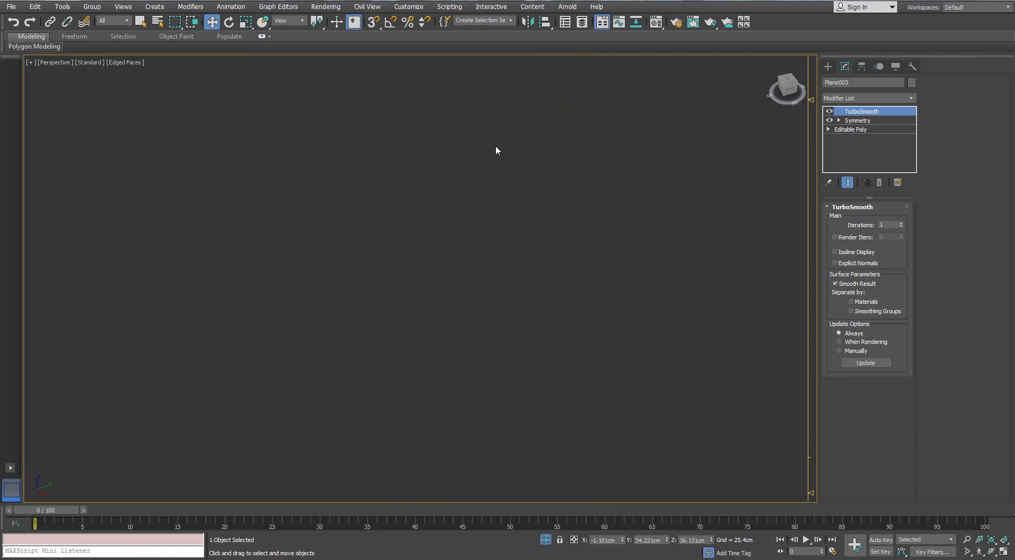
# Add SwiftLoop support loops around the hooked upper end of the support arm and return to TurboSmooth.
pyautogui.scroll(5, 496, 147)
pyautogui.keyDown('alt'); pyautogui.moveTo(531, 151); pyautogui.dragTo(467, 150, button='middle'); pyautogui.keyUp('alt')
pyautogui.press('1')
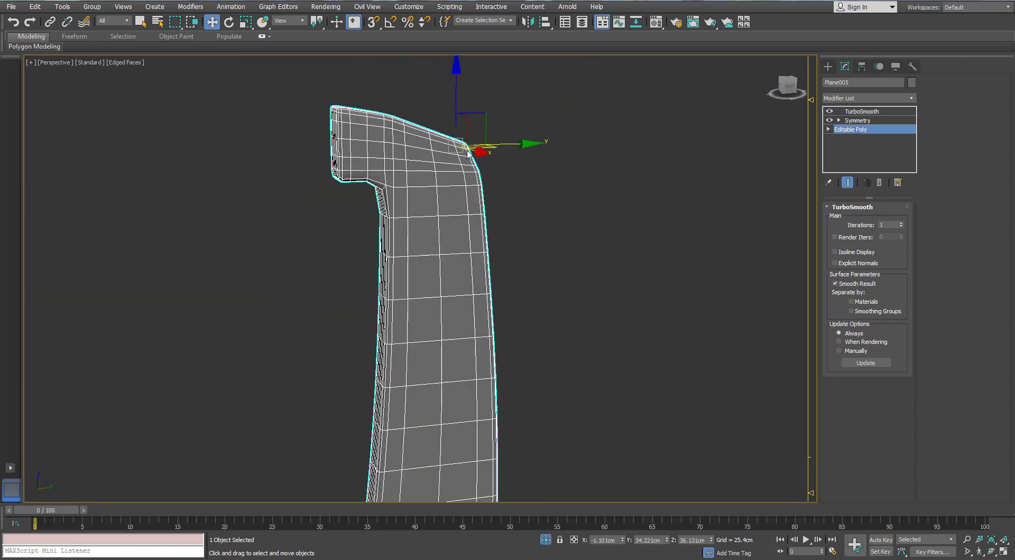
pyautogui.scroll(2, 429, 146)
pyautogui.moveTo(123, 47)
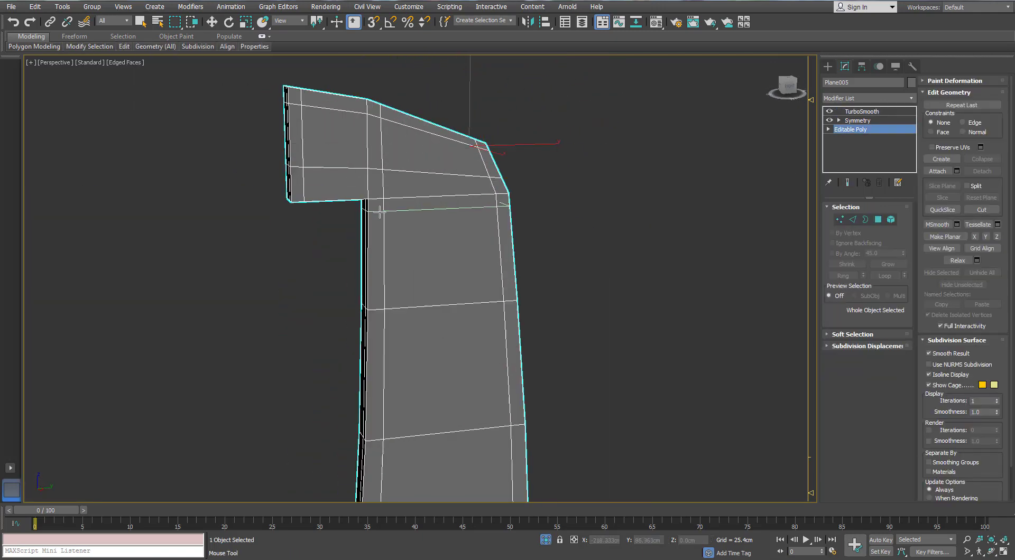
pyautogui.keyDown('alt'); pyautogui.moveTo(357, 118); pyautogui.dragTo(375, 165, button='middle'); pyautogui.keyUp('alt')
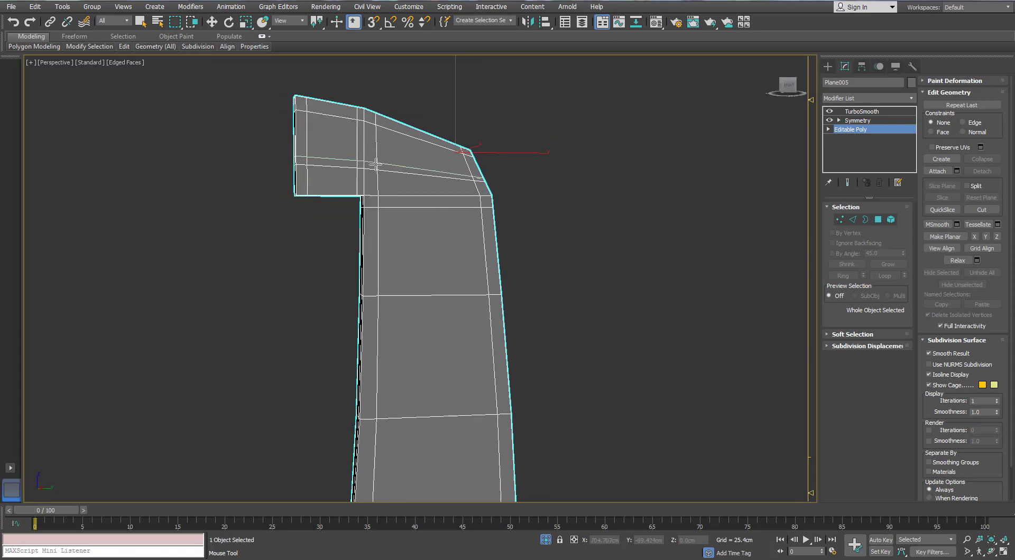
pyautogui.click(860, 112)
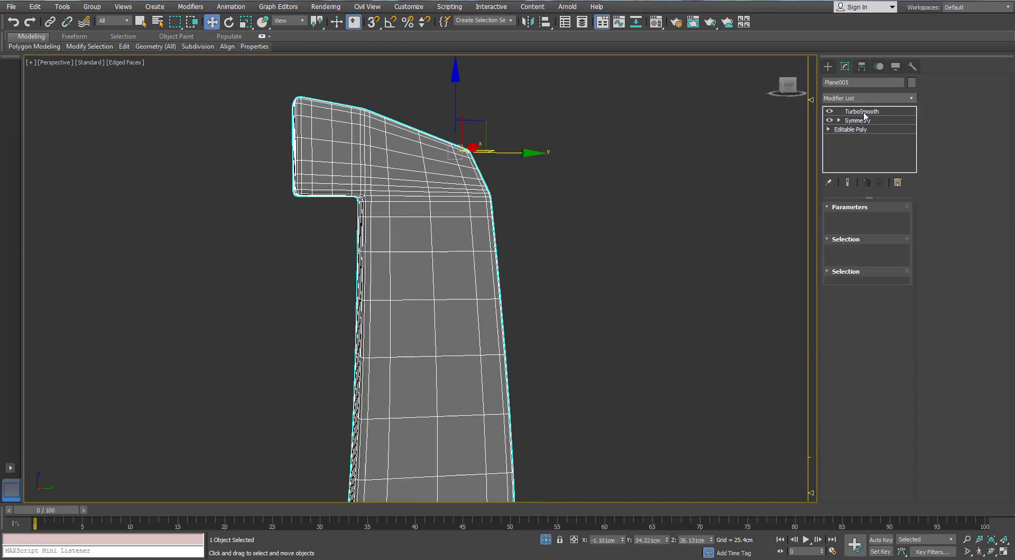
pyautogui.keyDown('alt'); pyautogui.moveTo(449, 174); pyautogui.dragTo(469, 183, button='middle'); pyautogui.keyUp('alt')
pyautogui.scroll(2, 482, 182)
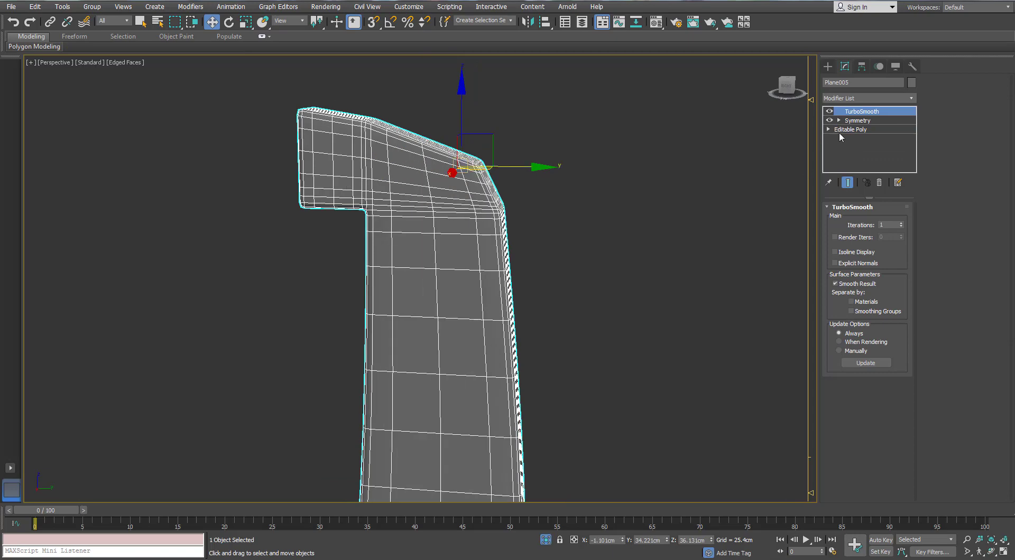
# Review the arm at its Editable Poly, Symmetry and TurboSmooth levels, then exit isolation and clear the selection.
pyautogui.click(850, 129)
pyautogui.click(857, 121)
pyautogui.click(861, 112)
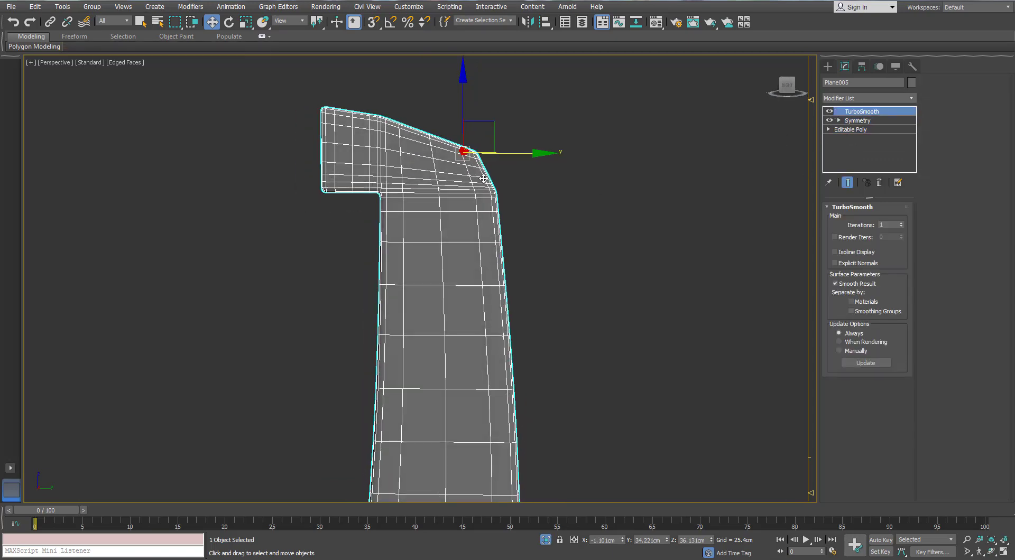
pyautogui.scroll(-5, 529, 188)
pyautogui.keyDown('alt'); pyautogui.moveTo(528, 188); pyautogui.dragTo(411, 295, button='middle'); pyautogui.keyUp('alt')
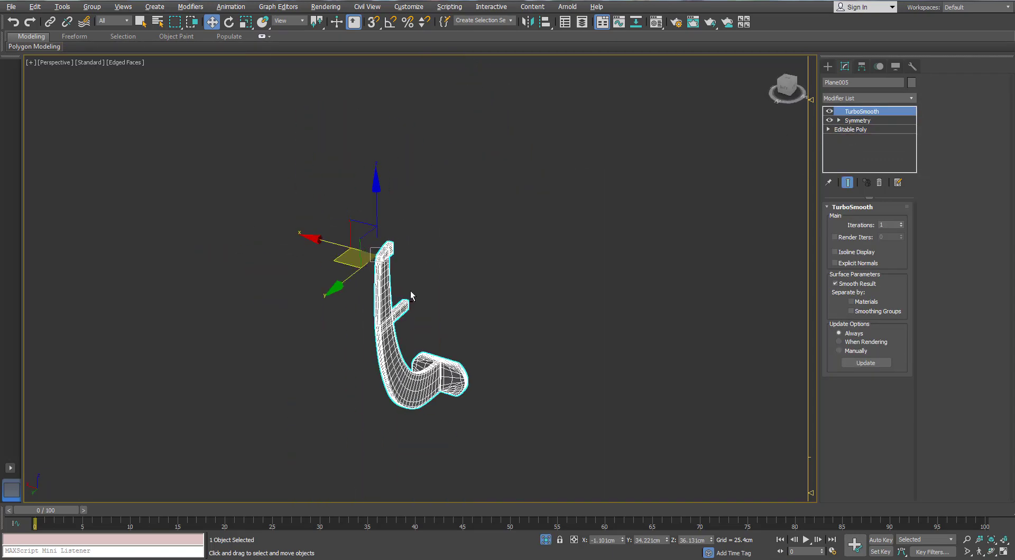
pyautogui.click(552, 540)
pyautogui.scroll(-4, 328, 309)
pyautogui.click(329, 309)
pyautogui.scroll(5, 385, 271)
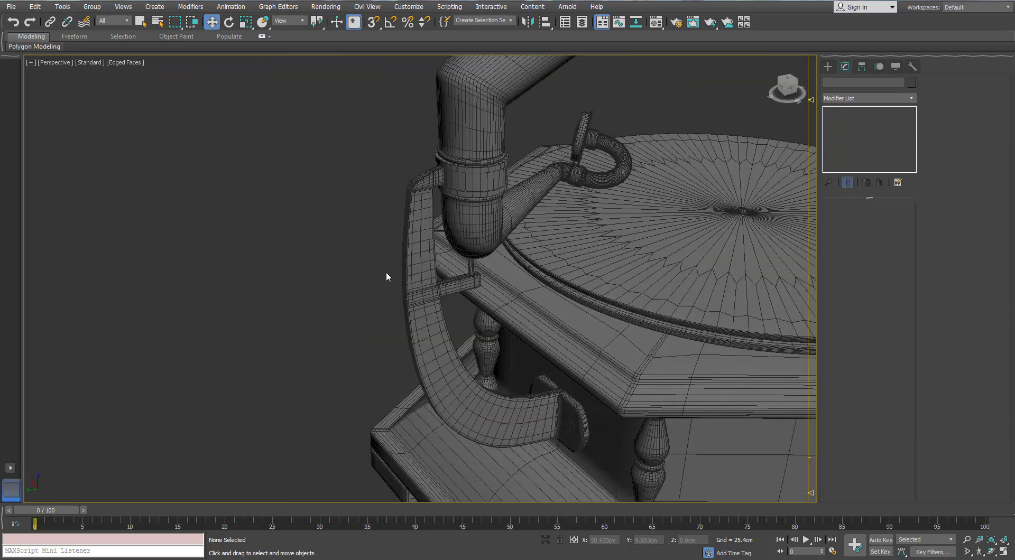
# Isolate the collar ring around the horn pipe and add SwiftLoop support loops along its rims, grooves and inner wall.
pyautogui.scroll(-2, 396, 268)
pyautogui.keyDown('alt'); pyautogui.moveTo(397, 267); pyautogui.dragTo(514, 267, button='middle'); pyautogui.keyUp('alt')
pyautogui.scroll(6, 396, 230)
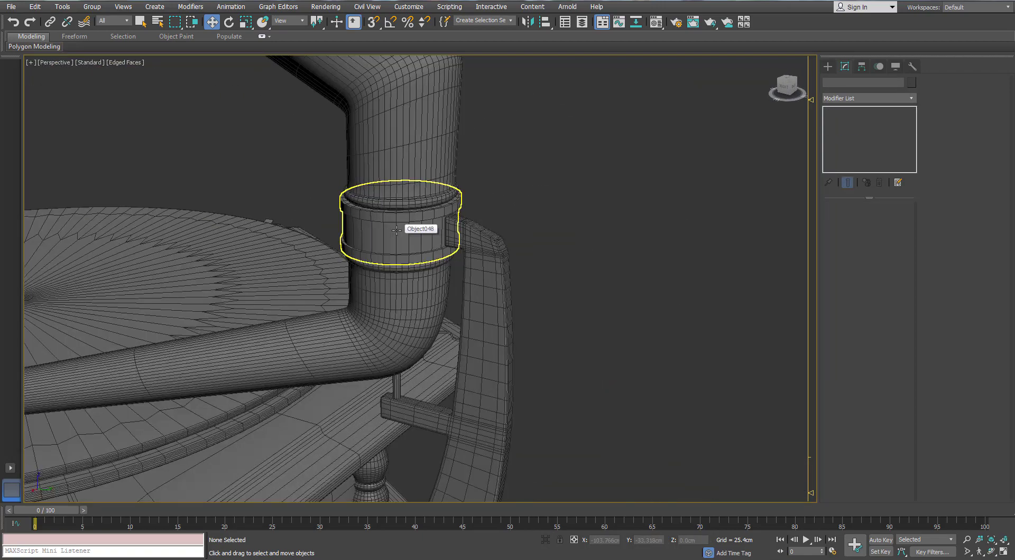
pyautogui.click(391, 230)
pyautogui.hotkey('alt', 'q')
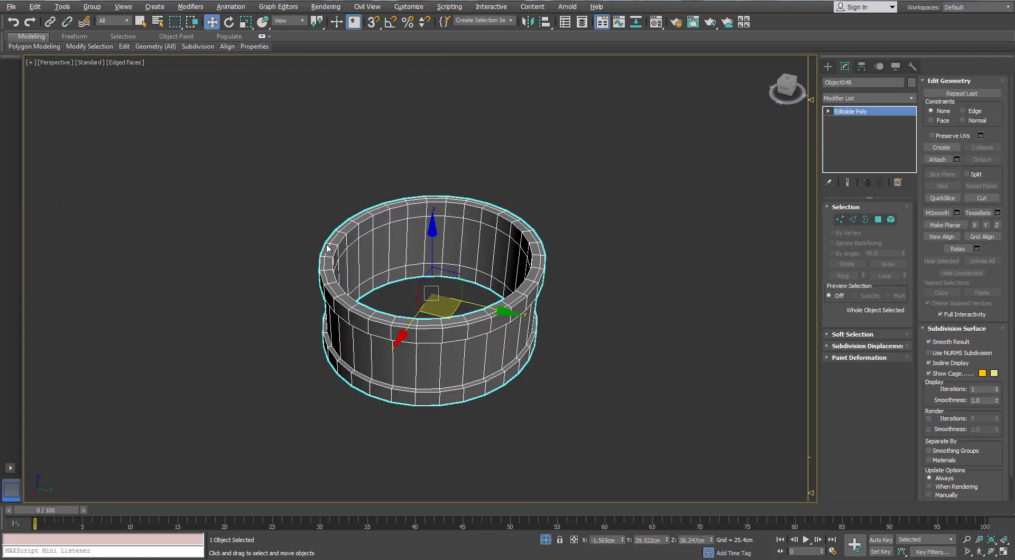
pyautogui.moveTo(124, 47)
pyautogui.click(210, 71)
pyautogui.scroll(3, 357, 290)
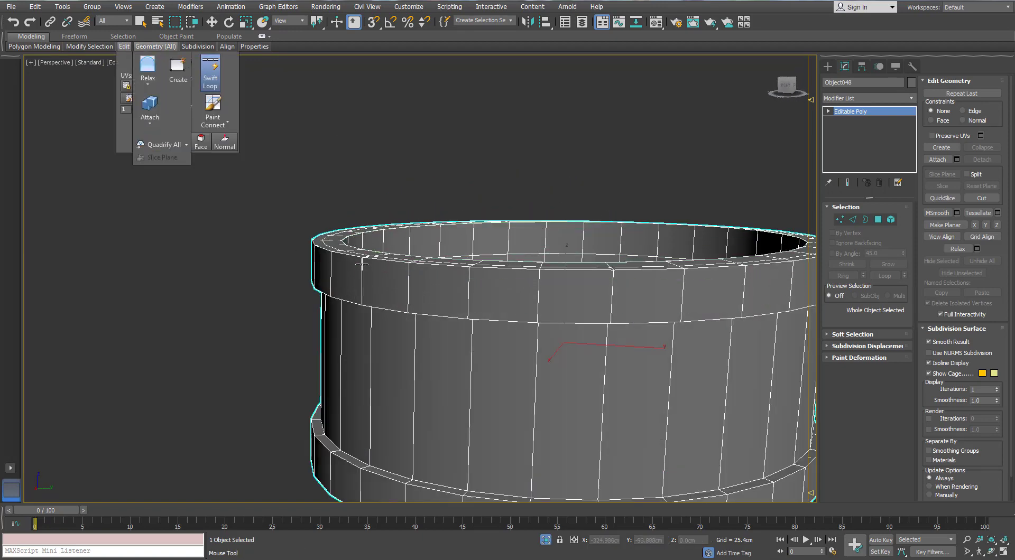
pyautogui.keyDown('alt'); pyautogui.moveTo(329, 289); pyautogui.dragTo(337, 239, button='middle'); pyautogui.keyUp('alt')
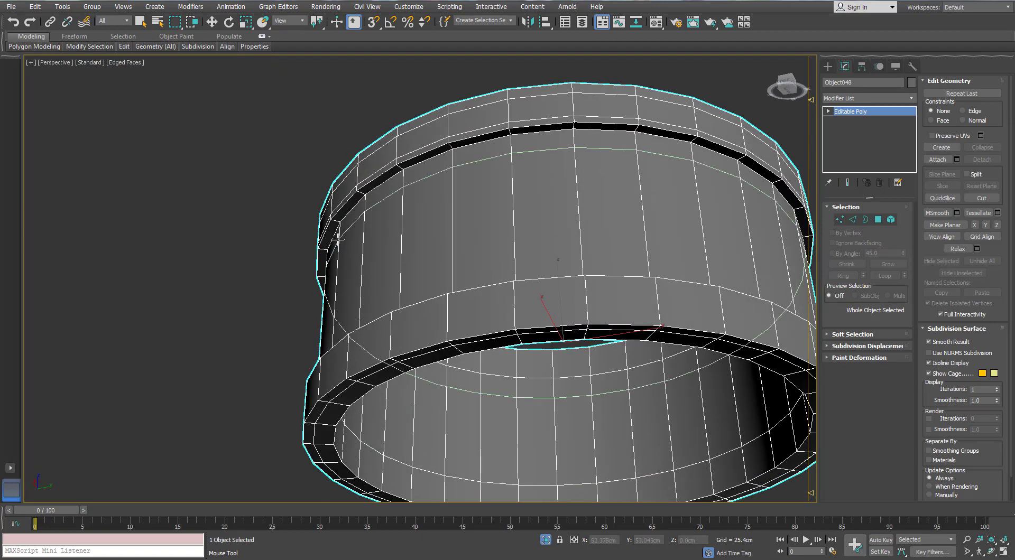
pyautogui.keyDown('alt'); pyautogui.moveTo(344, 280); pyautogui.dragTo(351, 326, button='middle'); pyautogui.keyUp('alt')
pyautogui.keyDown('alt'); pyautogui.moveTo(331, 261); pyautogui.dragTo(408, 255, button='middle'); pyautogui.keyUp('alt')
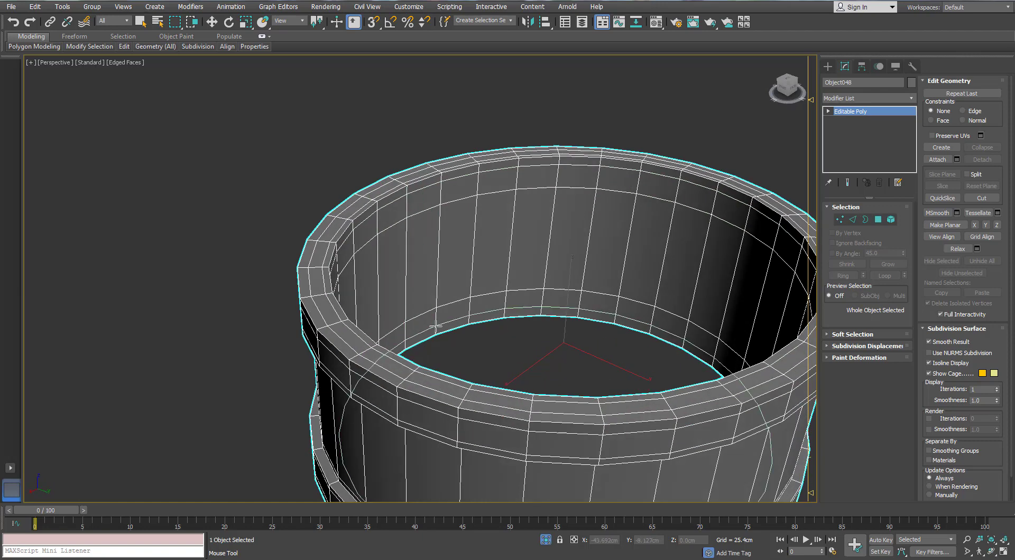
pyautogui.keyDown('alt'); pyautogui.moveTo(435, 327); pyautogui.dragTo(647, 251, button='middle'); pyautogui.keyUp('alt')
# Apply TurboSmooth to the collar ring, exit isolation and deselect it.
pyautogui.click(911, 98)
pyautogui.click(851, 349)
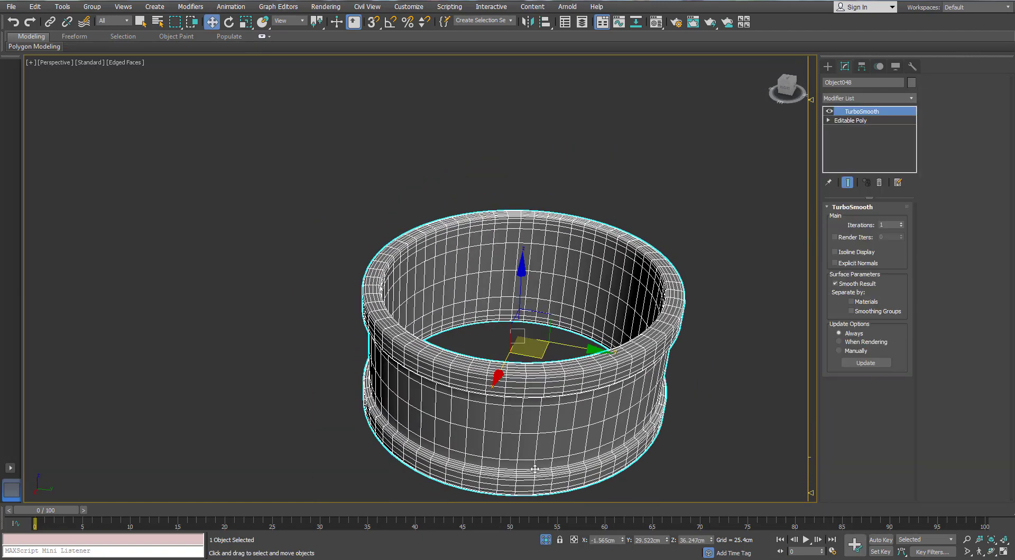
pyautogui.hotkey('alt', 'q')
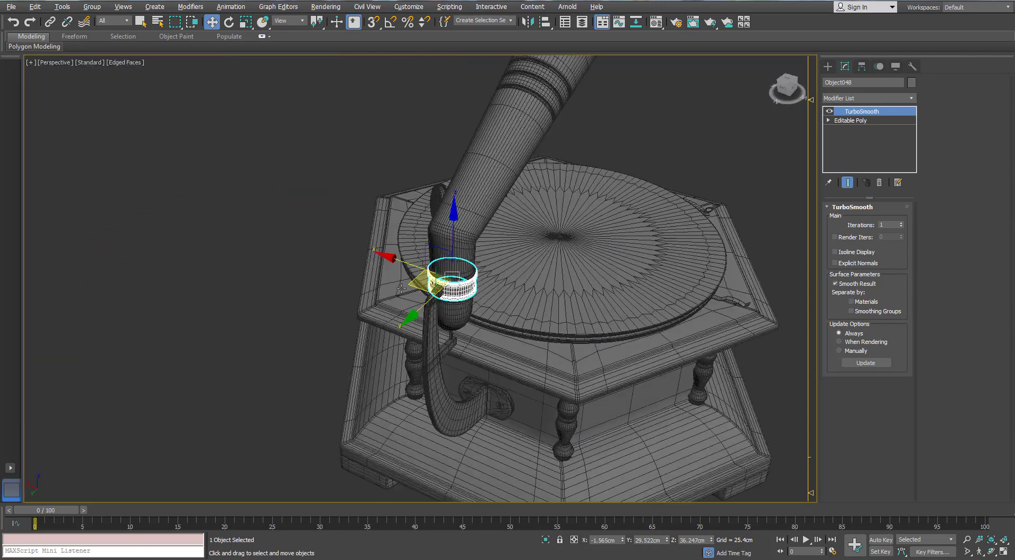
pyautogui.keyDown('alt'); pyautogui.moveTo(401, 289); pyautogui.dragTo(204, 325, button='middle'); pyautogui.keyUp('alt')
pyautogui.click(257, 336)
pyautogui.click(227, 325)
# Isolate the bent crank rod spline and convert it to an Editable Poly.
pyautogui.scroll(3, 227, 280)
pyautogui.scroll(-6, 227, 280)
pyautogui.scroll(3, 241, 323)
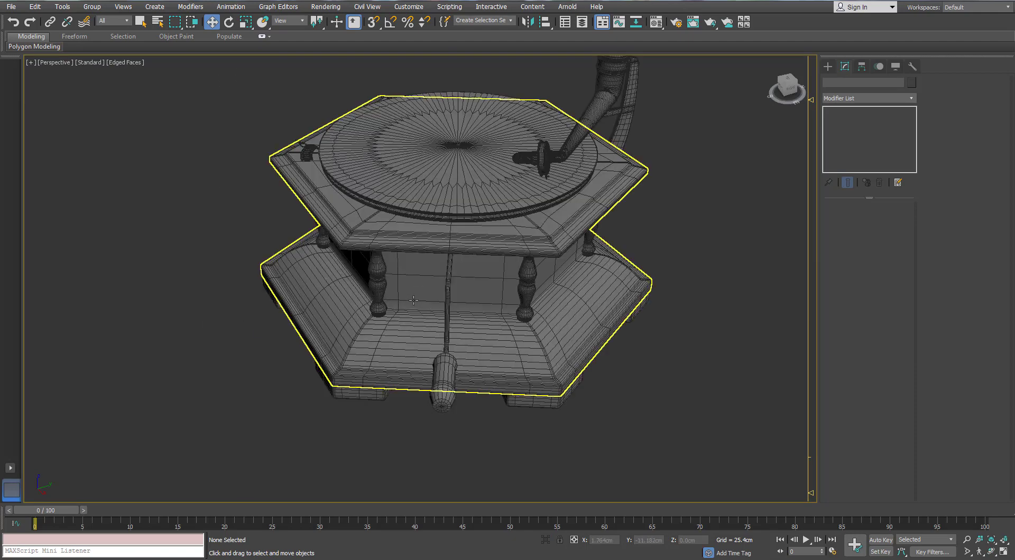
pyautogui.click(450, 297)
pyautogui.hotkey('alt', 'q')
pyautogui.keyDown('alt'); pyautogui.moveTo(469, 292); pyautogui.dragTo(453, 283, button='middle'); pyautogui.keyUp('alt')
pyautogui.hotkey('alt', 'q')
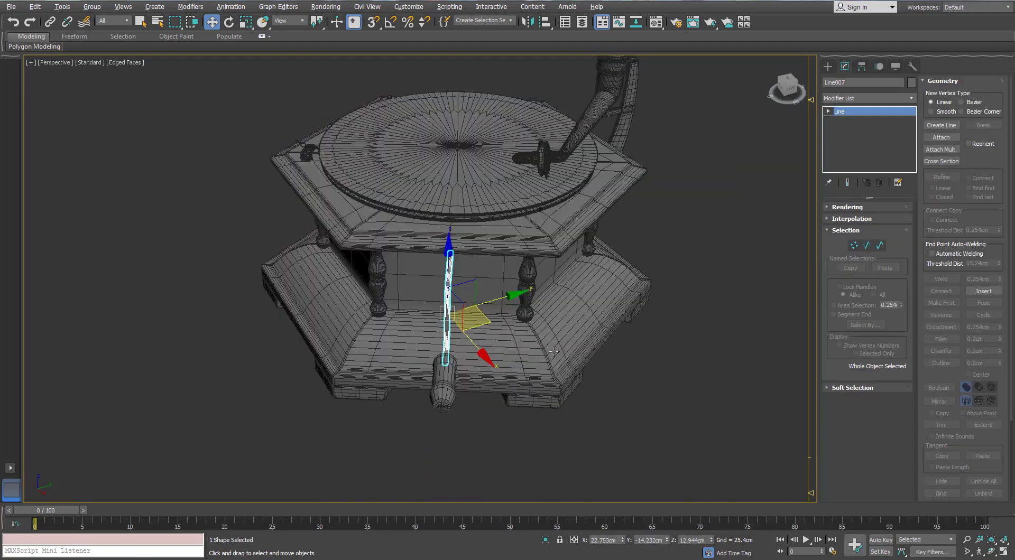
pyautogui.keyDown('alt'); pyautogui.moveTo(482, 315); pyautogui.dragTo(441, 361, button='middle'); pyautogui.keyUp('alt')
pyautogui.scroll(4, 442, 361)
pyautogui.hotkey('alt', 'q')
pyautogui.rightClick(487, 213)
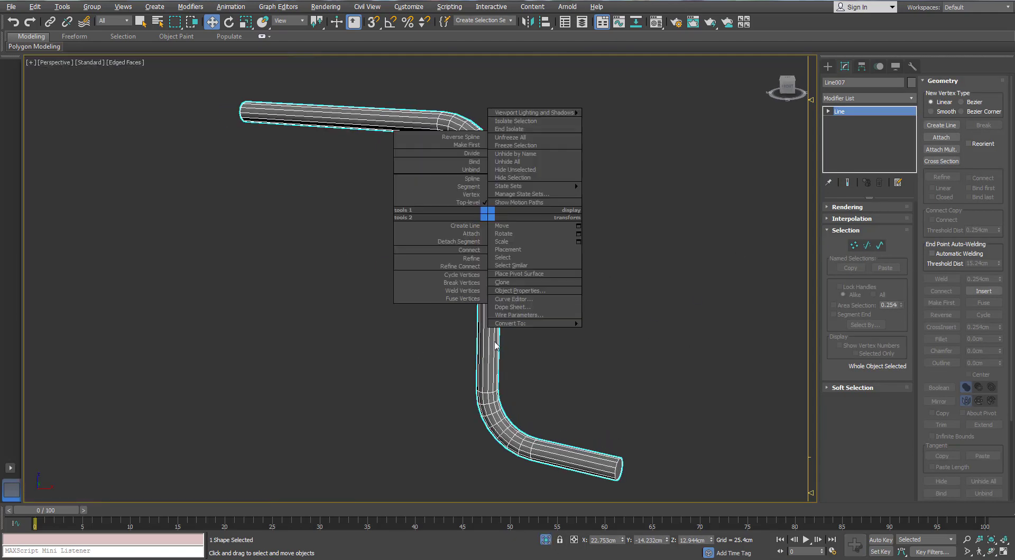
pyautogui.click(468, 341)
# Delete the end-cap polygons at both ends of the crank rod.
pyautogui.moveTo(519, 362); pyautogui.dragTo(466, 306, button='middle')
pyautogui.press('4')
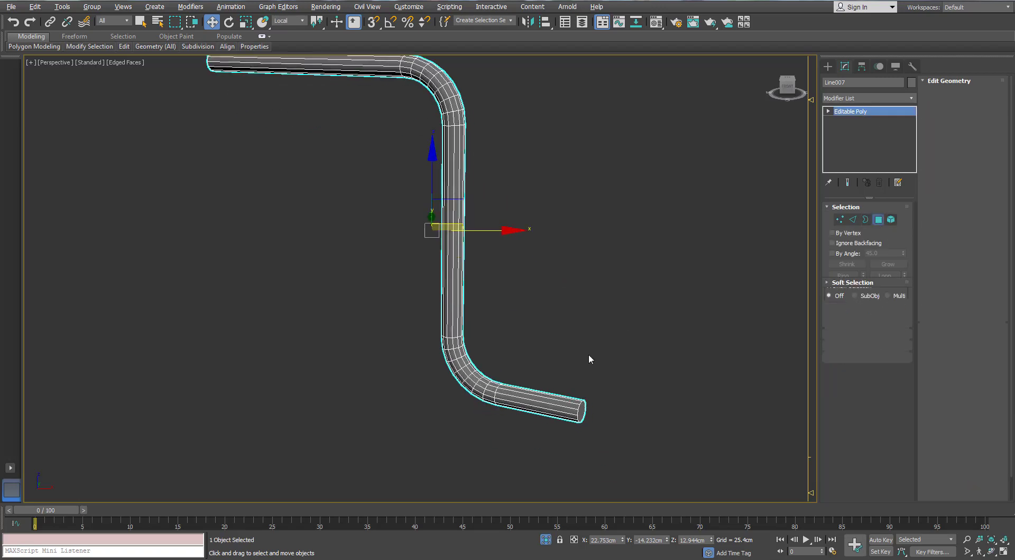
pyautogui.click(581, 408)
pyautogui.keyDown('alt'); pyautogui.moveTo(581, 408); pyautogui.dragTo(460, 263, button='middle'); pyautogui.keyUp('alt')
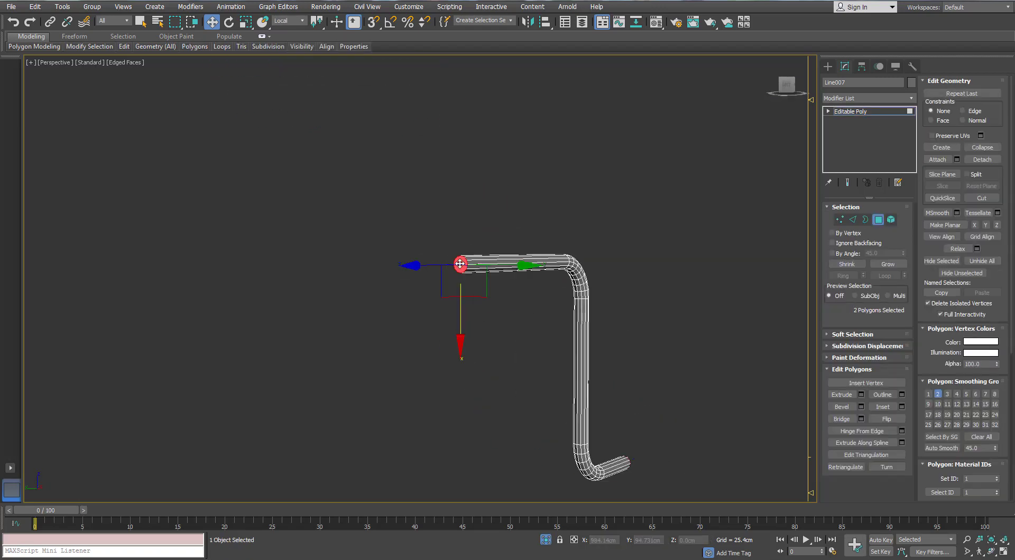
pyautogui.click(878, 219)
# Apply TurboSmooth to the crank rod and exit isolation.
pyautogui.click(867, 98)
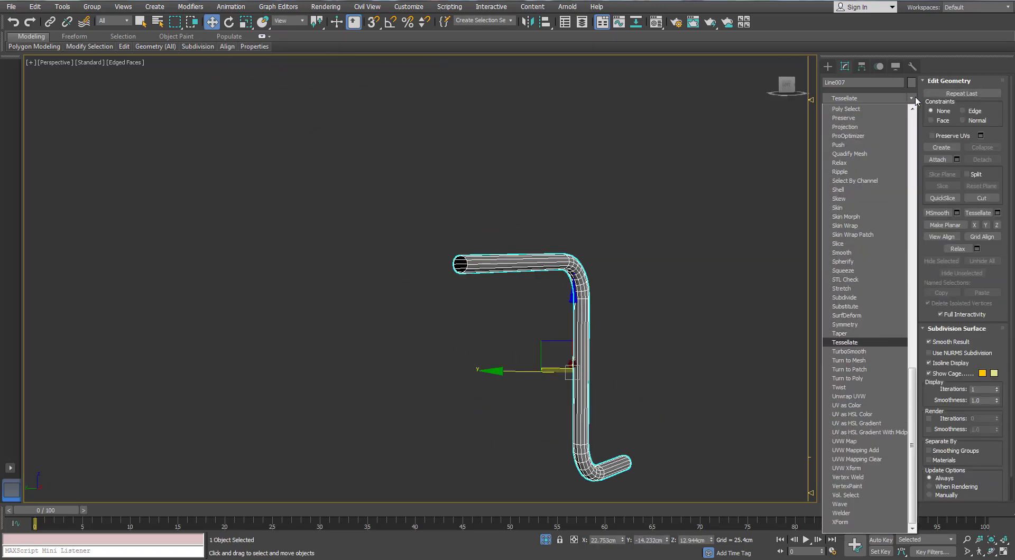
pyautogui.click(845, 465)
pyautogui.click(546, 539)
# Isolate the crank handle and inset the polygon at its rod-side end by 0.15 cm.
pyautogui.click(518, 356)
pyautogui.hotkey('alt', 'q')
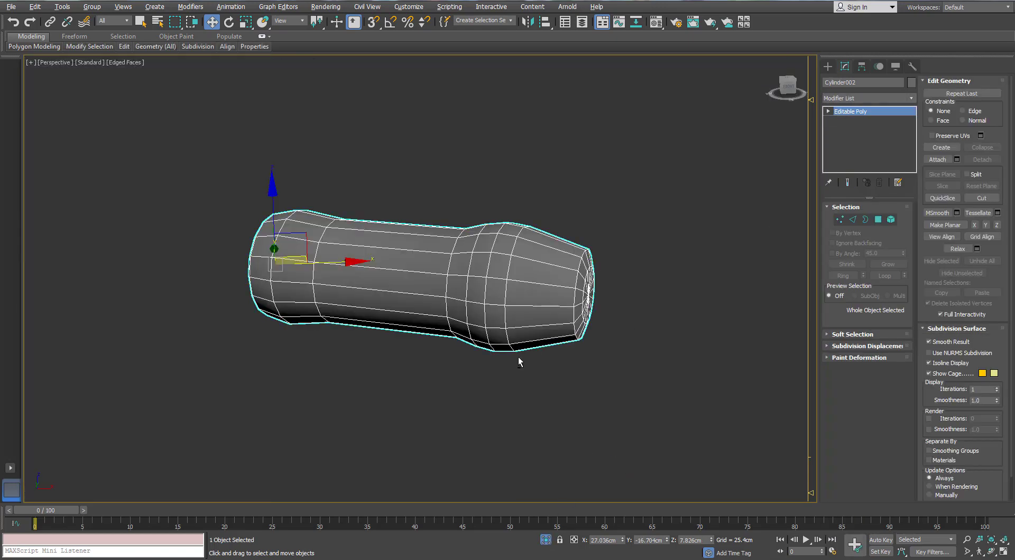
pyautogui.keyDown('alt'); pyautogui.moveTo(518, 357); pyautogui.dragTo(757, 291, button='middle'); pyautogui.keyUp('alt')
pyautogui.click(288, 302)
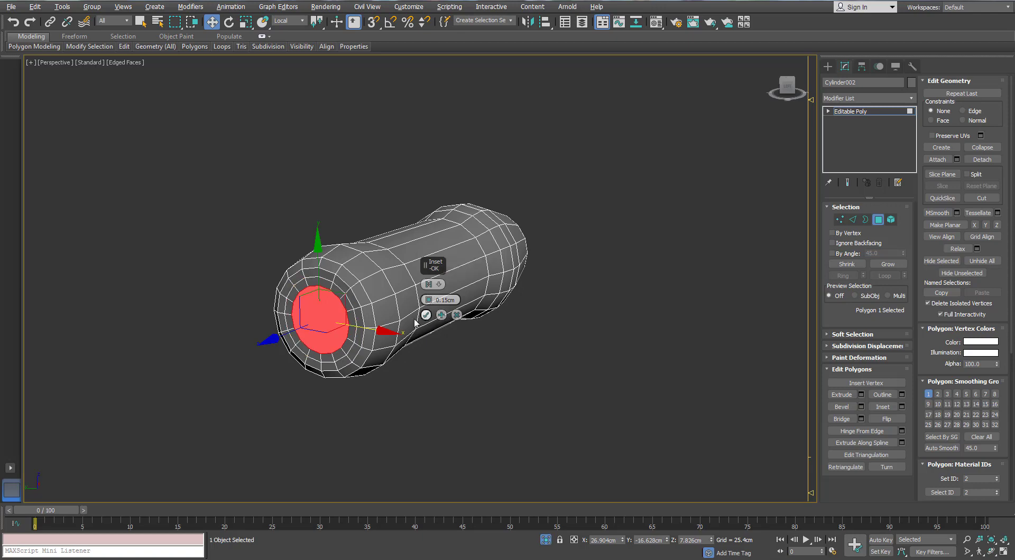
pyautogui.click(426, 314)
pyautogui.rightClick(310, 314)
pyautogui.press('z')
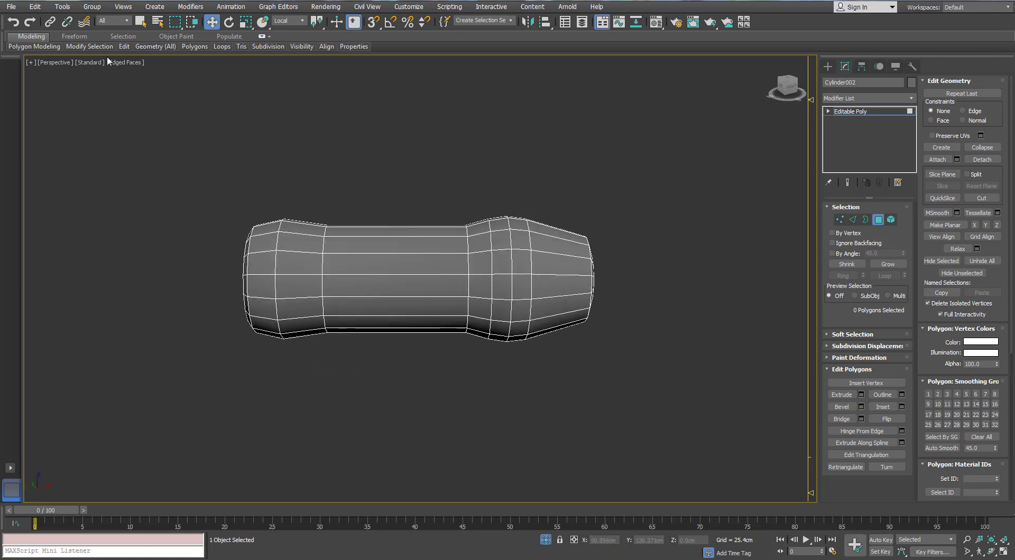
# Add SwiftLoop support loops around the crank handle's bulges and tapered end, and apply TurboSmooth.
pyautogui.moveTo(125, 47)
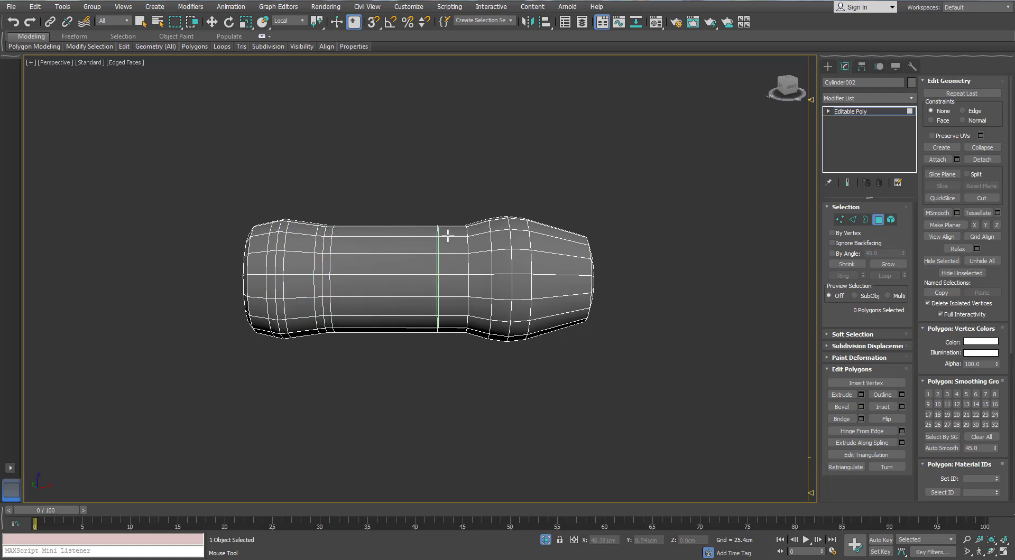
pyautogui.moveTo(569, 248)
pyautogui.keyDown('alt'); pyautogui.mouseDown(button='middle')
pyautogui.moveTo(549, 291)
pyautogui.moveTo(573, 251)
pyautogui.mouseUp(button='middle'); pyautogui.keyUp('alt')
pyautogui.scroll(3, 574, 251)
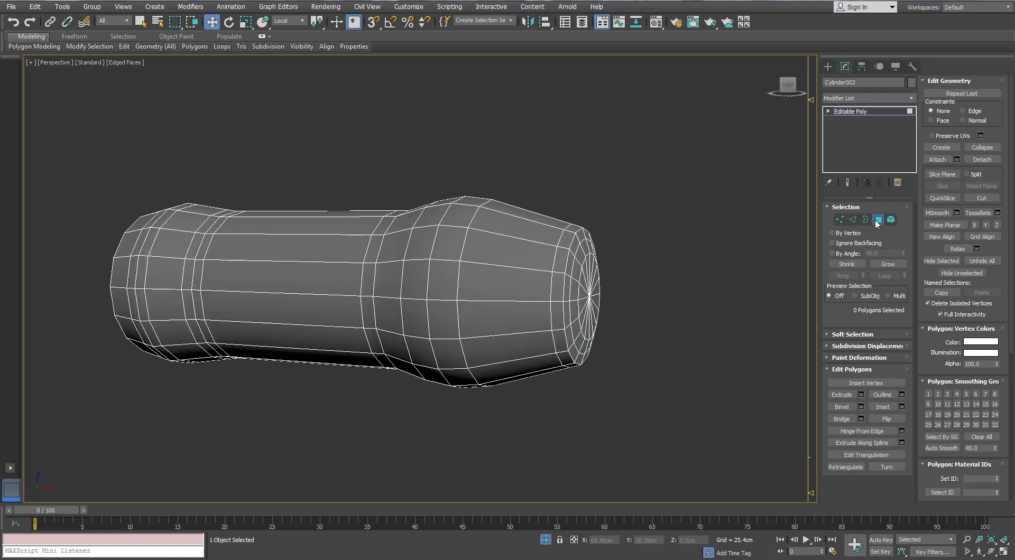
pyautogui.click(877, 223)
pyautogui.click(867, 98)
pyautogui.click(867, 340)
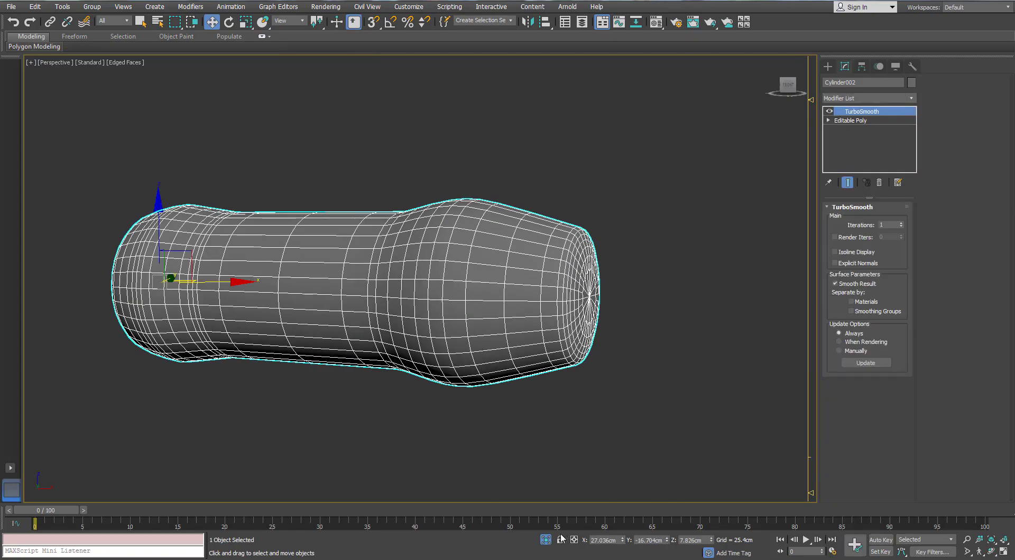
# Exit isolation, clear the selection and inspect the gramophone base and crank with the edge overlay hidden.
pyautogui.scroll(-5, 441, 459)
pyautogui.moveTo(441, 460)
pyautogui.keyDown('alt'); pyautogui.mouseDown(button='middle')
pyautogui.moveTo(451, 409)
pyautogui.moveTo(308, 324)
pyautogui.moveTo(394, 312)
pyautogui.moveTo(417, 322)
pyautogui.mouseUp(button='middle'); pyautogui.keyUp('alt')
pyautogui.hotkey('ctrl', 'd')
pyautogui.press('F4')
pyautogui.scroll(-5, 370, 296)
pyautogui.keyDown('alt'); pyautogui.moveTo(317, 296); pyautogui.dragTo(364, 312, button='middle'); pyautogui.keyUp('alt')
pyautogui.scroll(6, 351, 264)
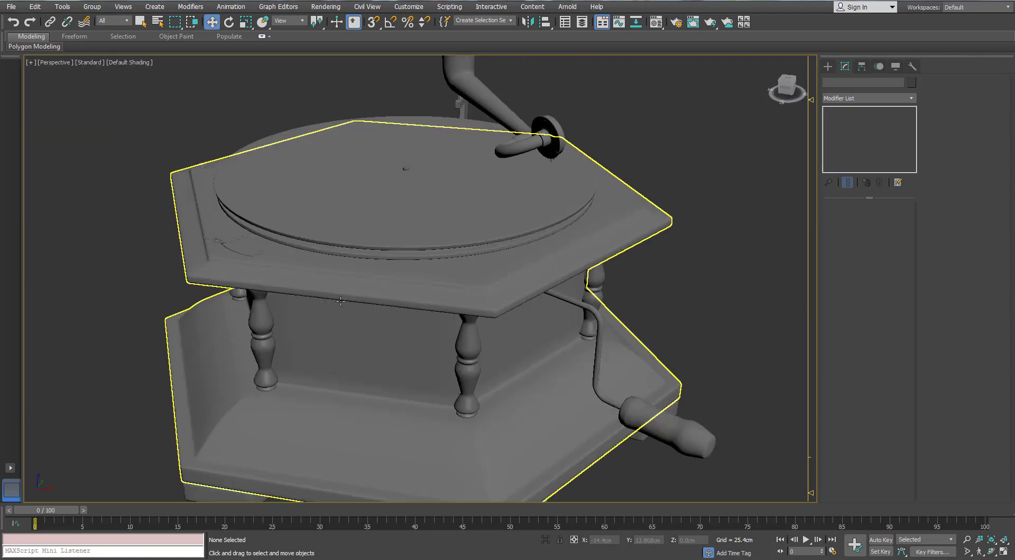
pyautogui.press('F4')
# Apply TurboSmooth to the small spindle at the turntable's centre and isolate the spindle.
pyautogui.moveTo(433, 220); pyautogui.dragTo(420, 261, button='middle')
pyautogui.scroll(7, 418, 222)
pyautogui.click(424, 212)
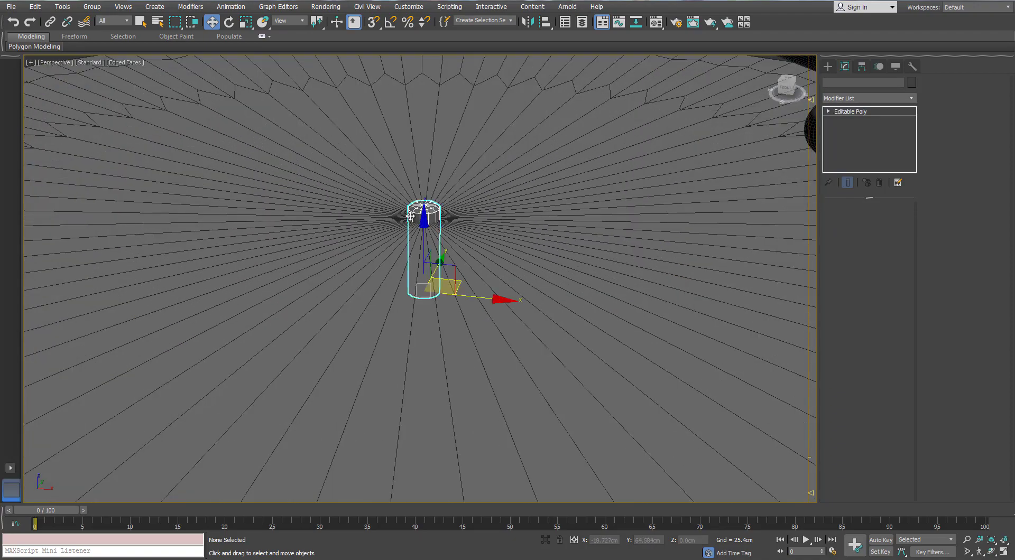
pyautogui.click(911, 99)
pyautogui.press('Return')
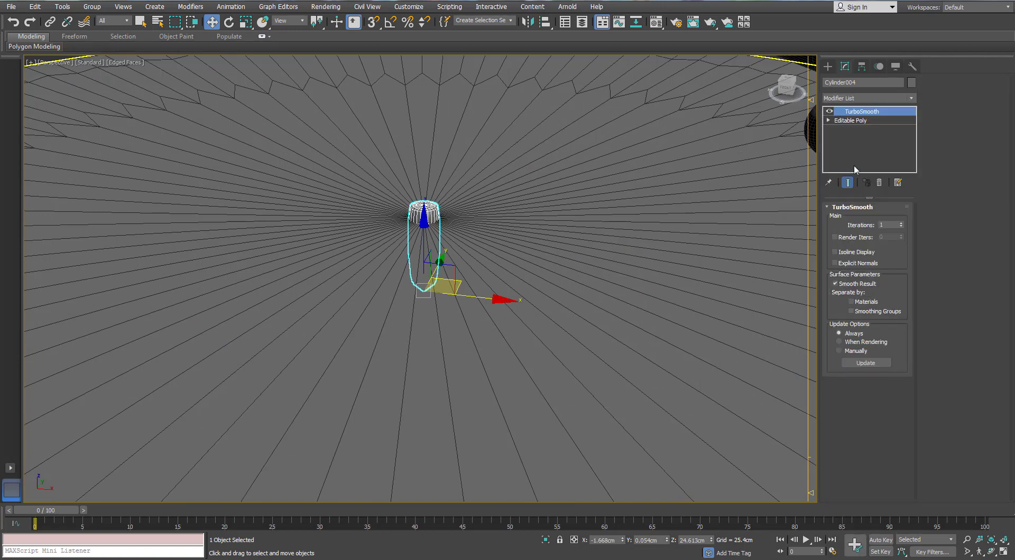
pyautogui.press('z')
# Delete the spindle's bottom cap polygon at the Editable Poly level.
pyautogui.click(851, 120)
pyautogui.keyDown('alt'); pyautogui.moveTo(729, 317); pyautogui.dragTo(737, 253); pyautogui.keyUp('alt')
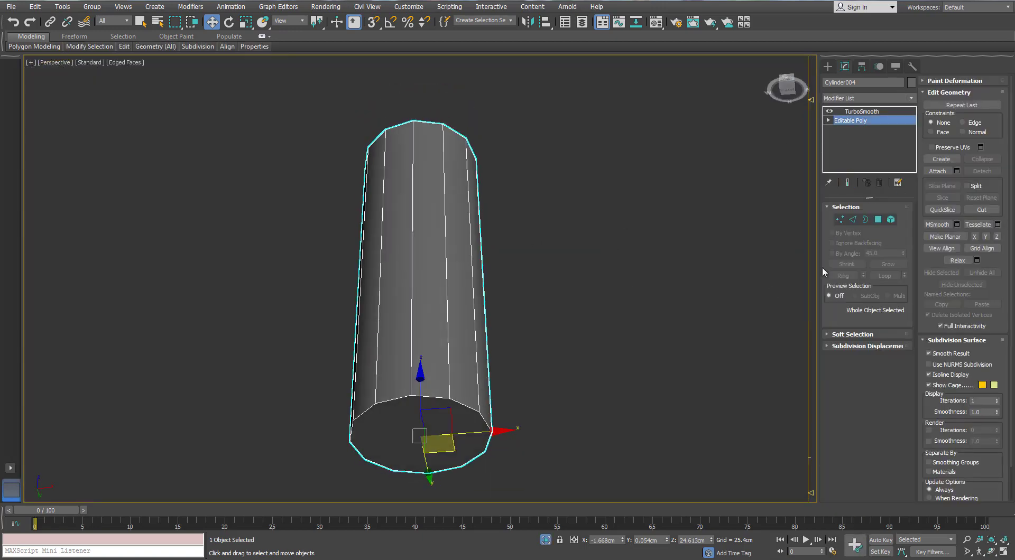
pyautogui.click(877, 219)
pyautogui.click(452, 436)
pyautogui.press('Delete')
pyautogui.keyDown('alt'); pyautogui.moveTo(462, 303); pyautogui.dragTo(423, 362, button='middle'); pyautogui.keyUp('alt')
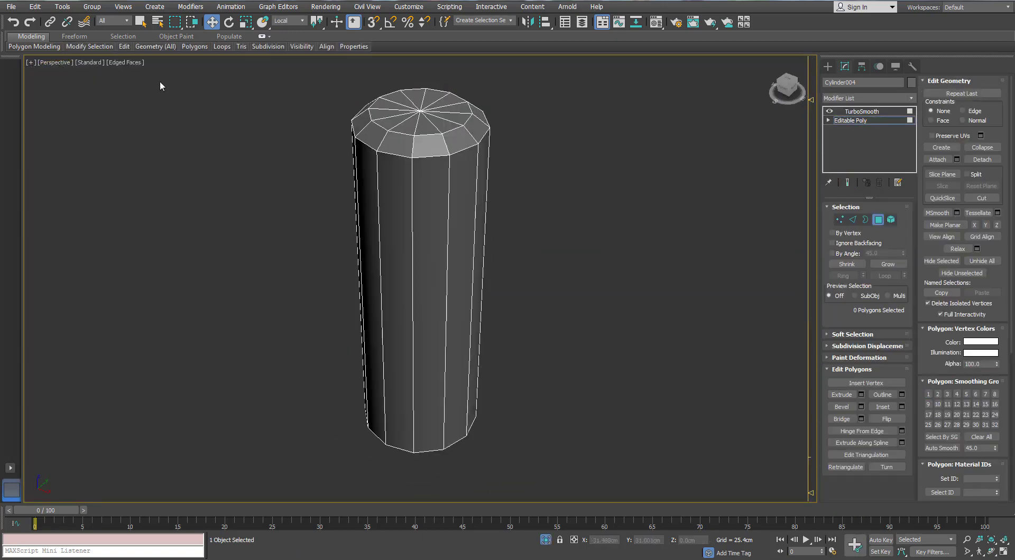
# Add SwiftLoop support loops around the spindle's bevelled top edge and return to TurboSmooth.
pyautogui.moveTo(124, 47)
pyautogui.click(209, 73)
pyautogui.moveTo(332, 125); pyautogui.dragTo(318, 158, button='middle')
pyautogui.click(363, 199)
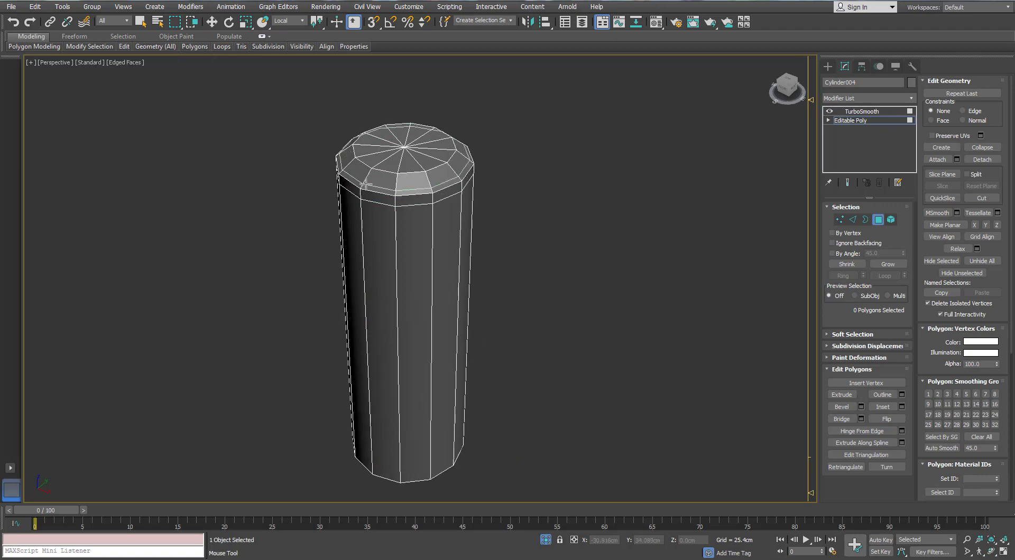
pyautogui.click(862, 111)
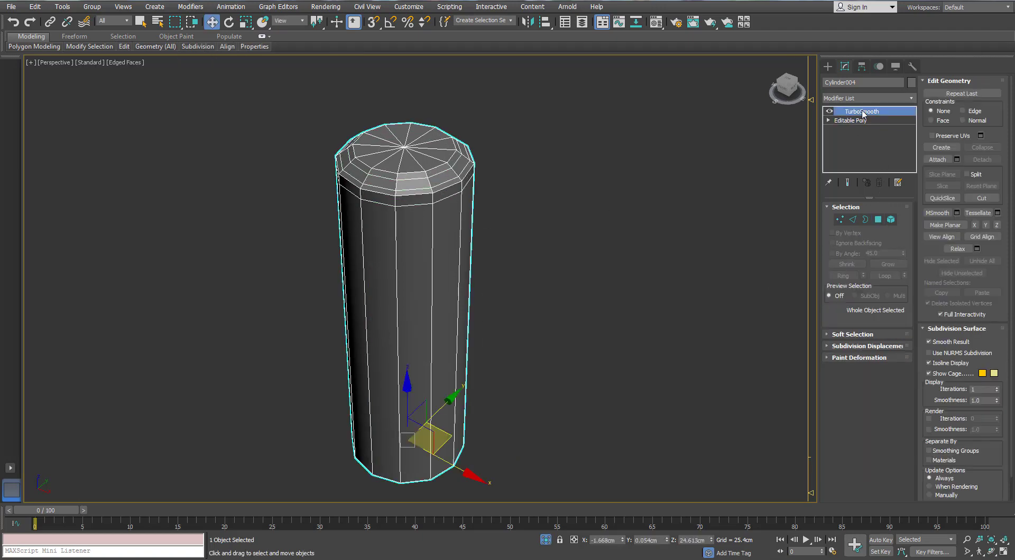
# Exit isolation, deselect the spindle and look over the whole gramophone.
pyautogui.hotkey('alt', 'q')
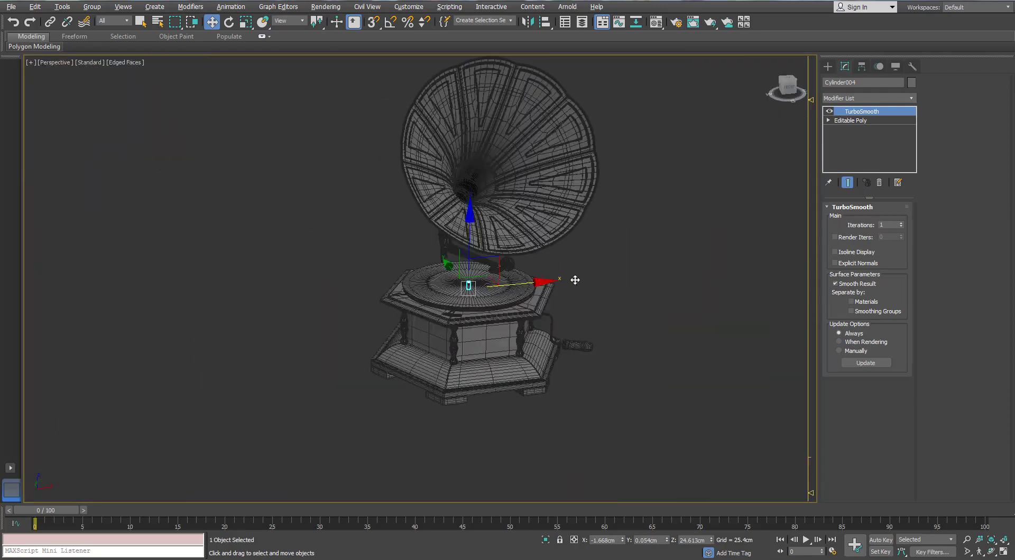
pyautogui.click(573, 279)
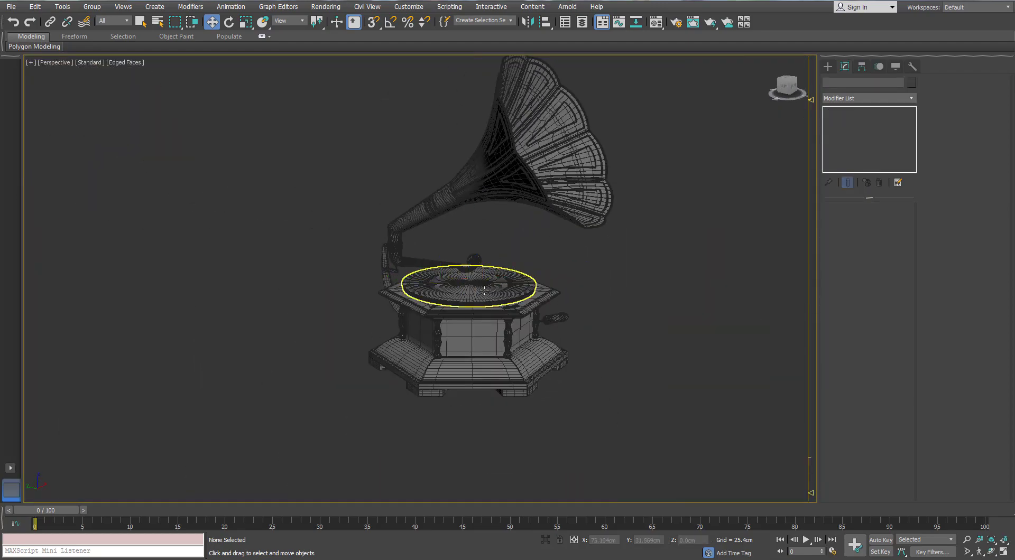
pyautogui.scroll(5, 483, 296)
pyautogui.scroll(-5, 483, 298)
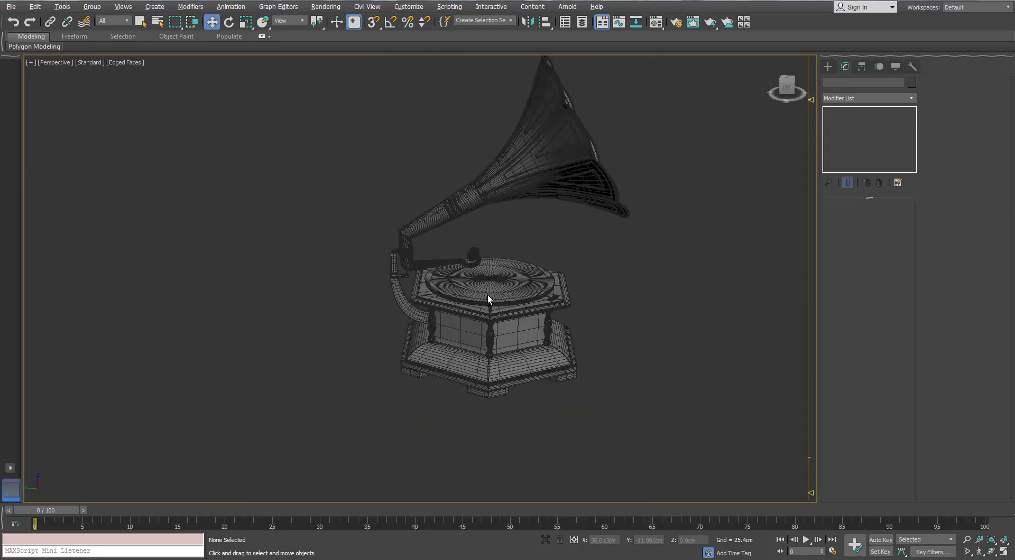